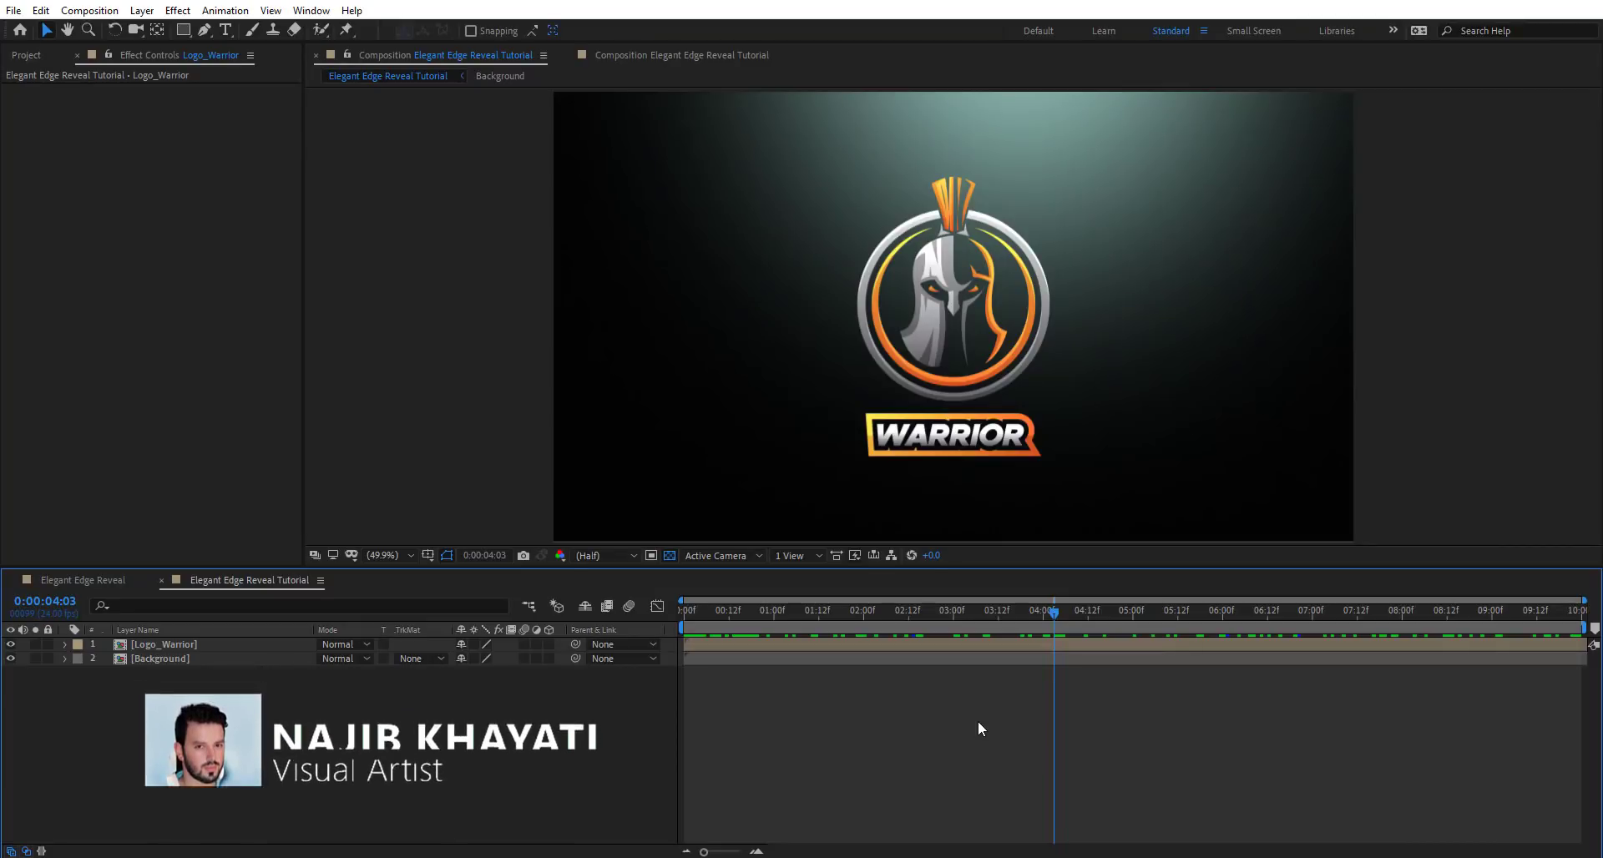
# Preview the background animation across the whole length of the composition
pyautogui.moveTo(684, 610); pyautogui.dragTo(1460, 720)
pyautogui.press('space')
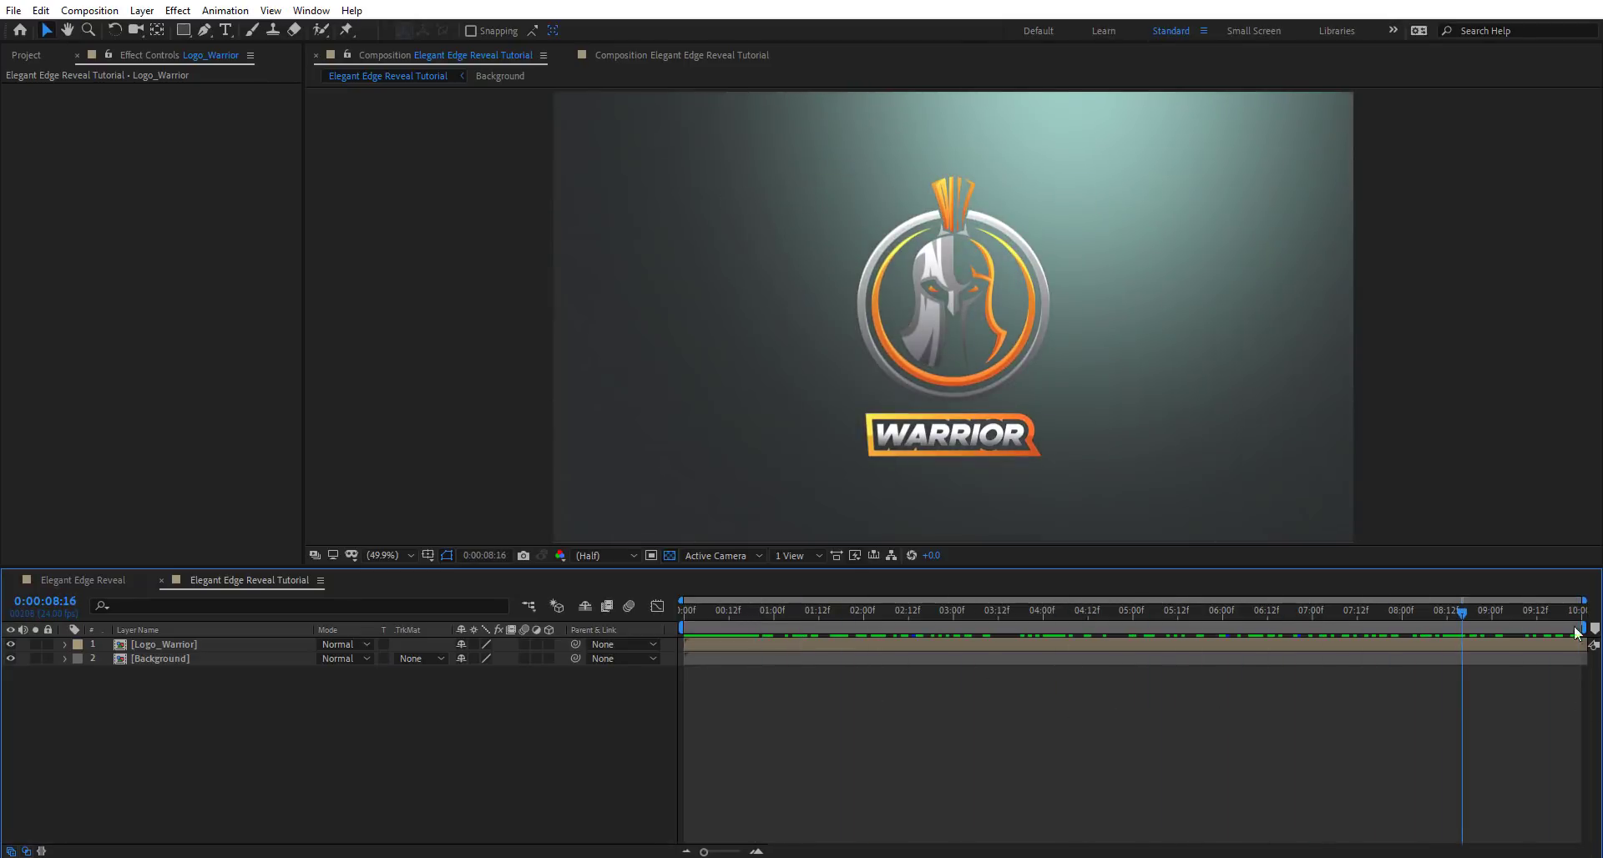
pyautogui.moveTo(1498, 612); pyautogui.dragTo(1521, 668)
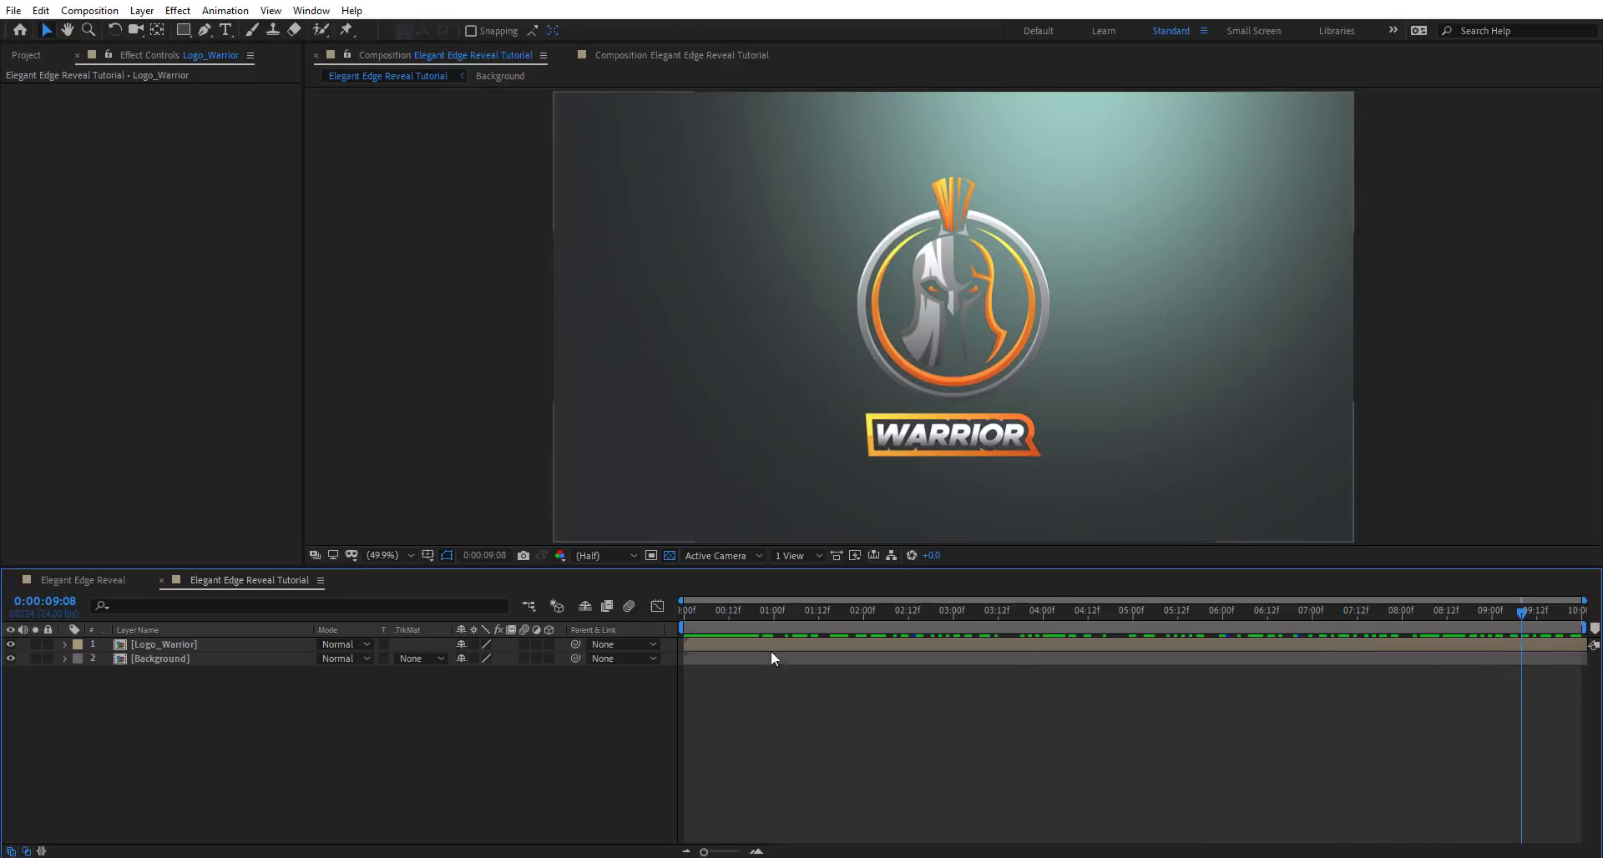
# Check the composition settings of the Logo_Warrior precomp and of the main Elegant Edge Reveal Tutorial composition
pyautogui.click(284, 643)
pyautogui.doubleClick(261, 649)
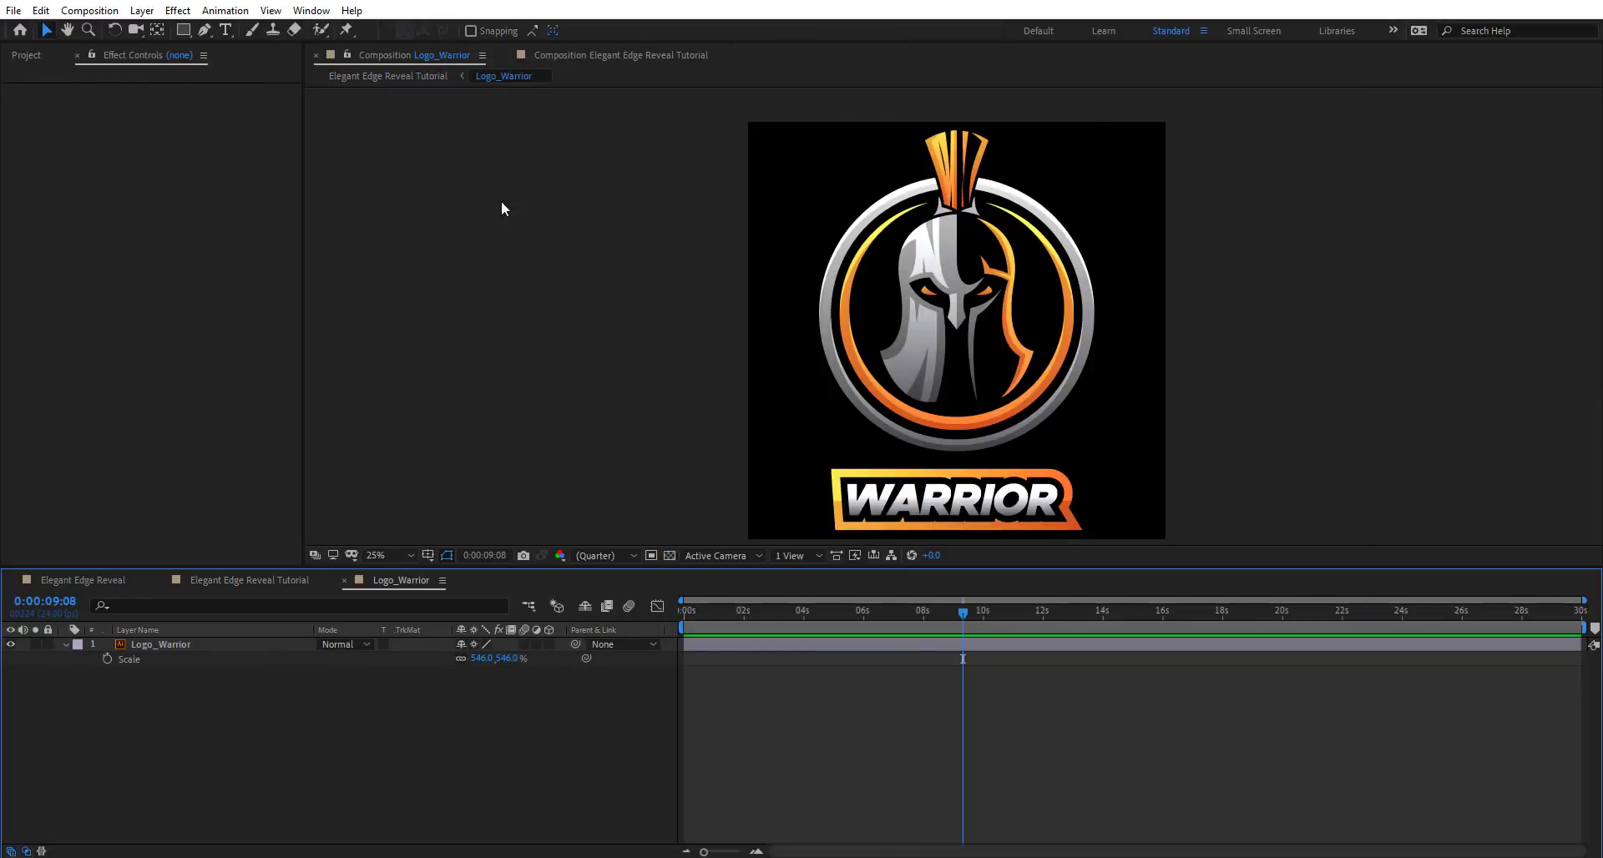
pyautogui.click(868, 444)
pyautogui.hotkey('ctrl', 'k')
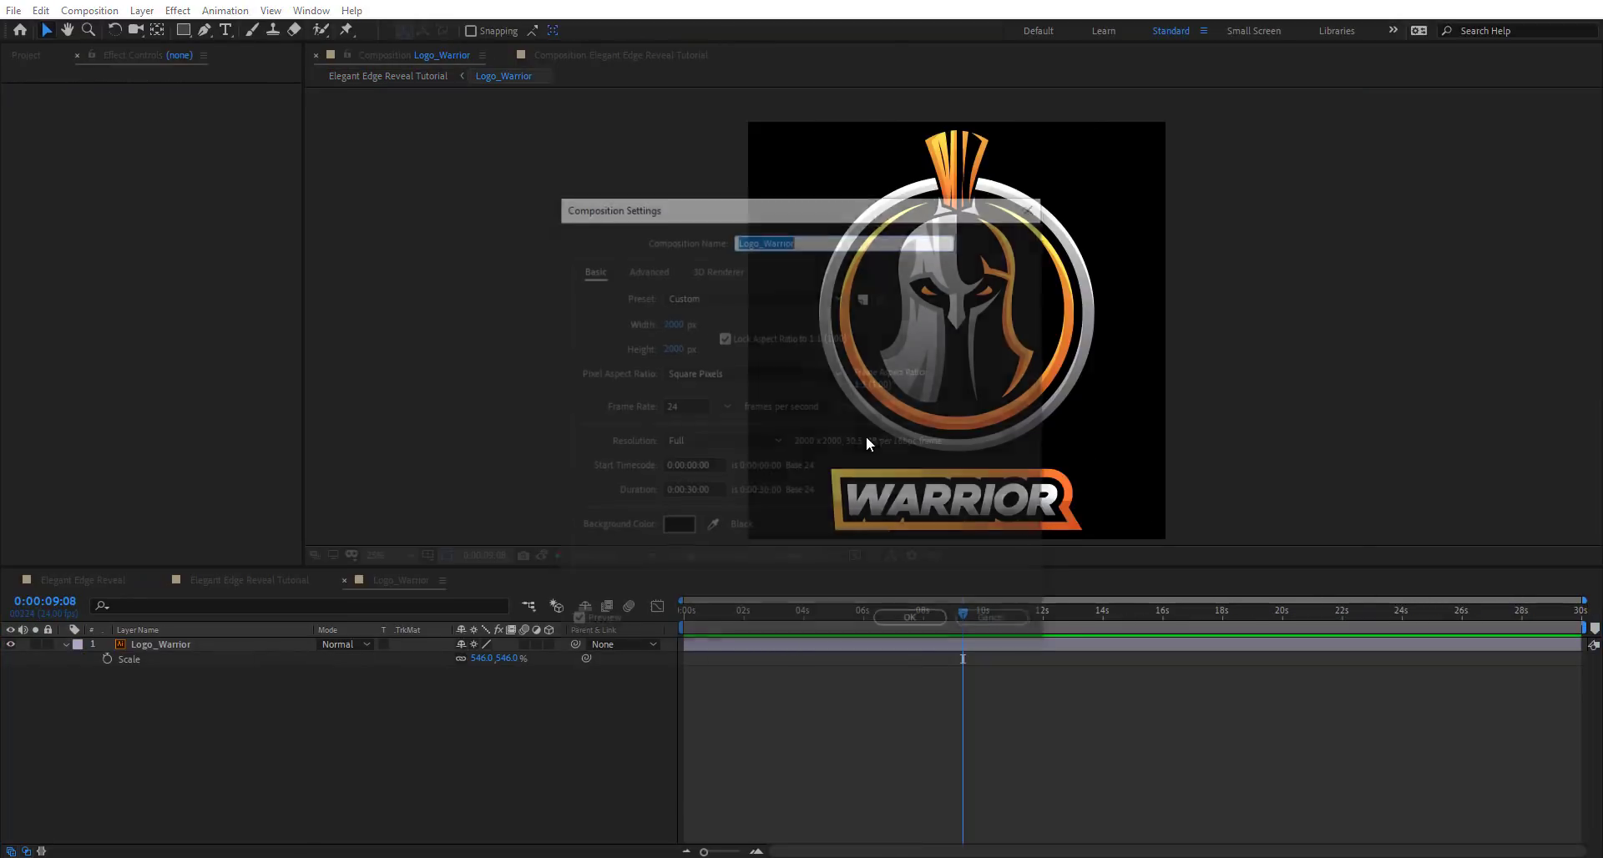
pyautogui.click(925, 623)
pyautogui.click(344, 584)
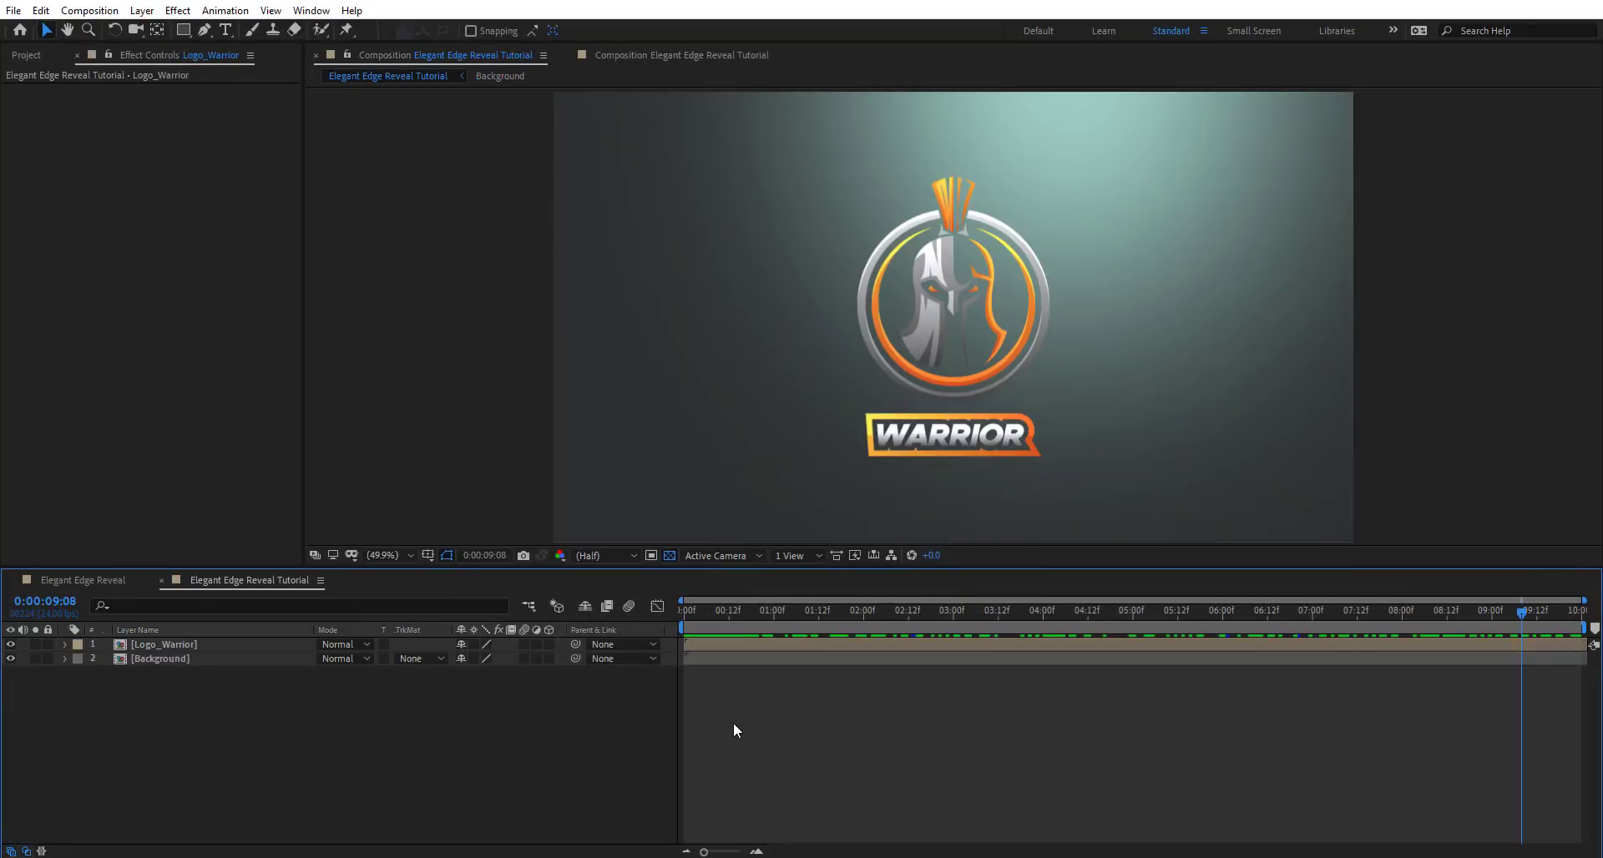
pyautogui.hotkey('ctrl', 'k')
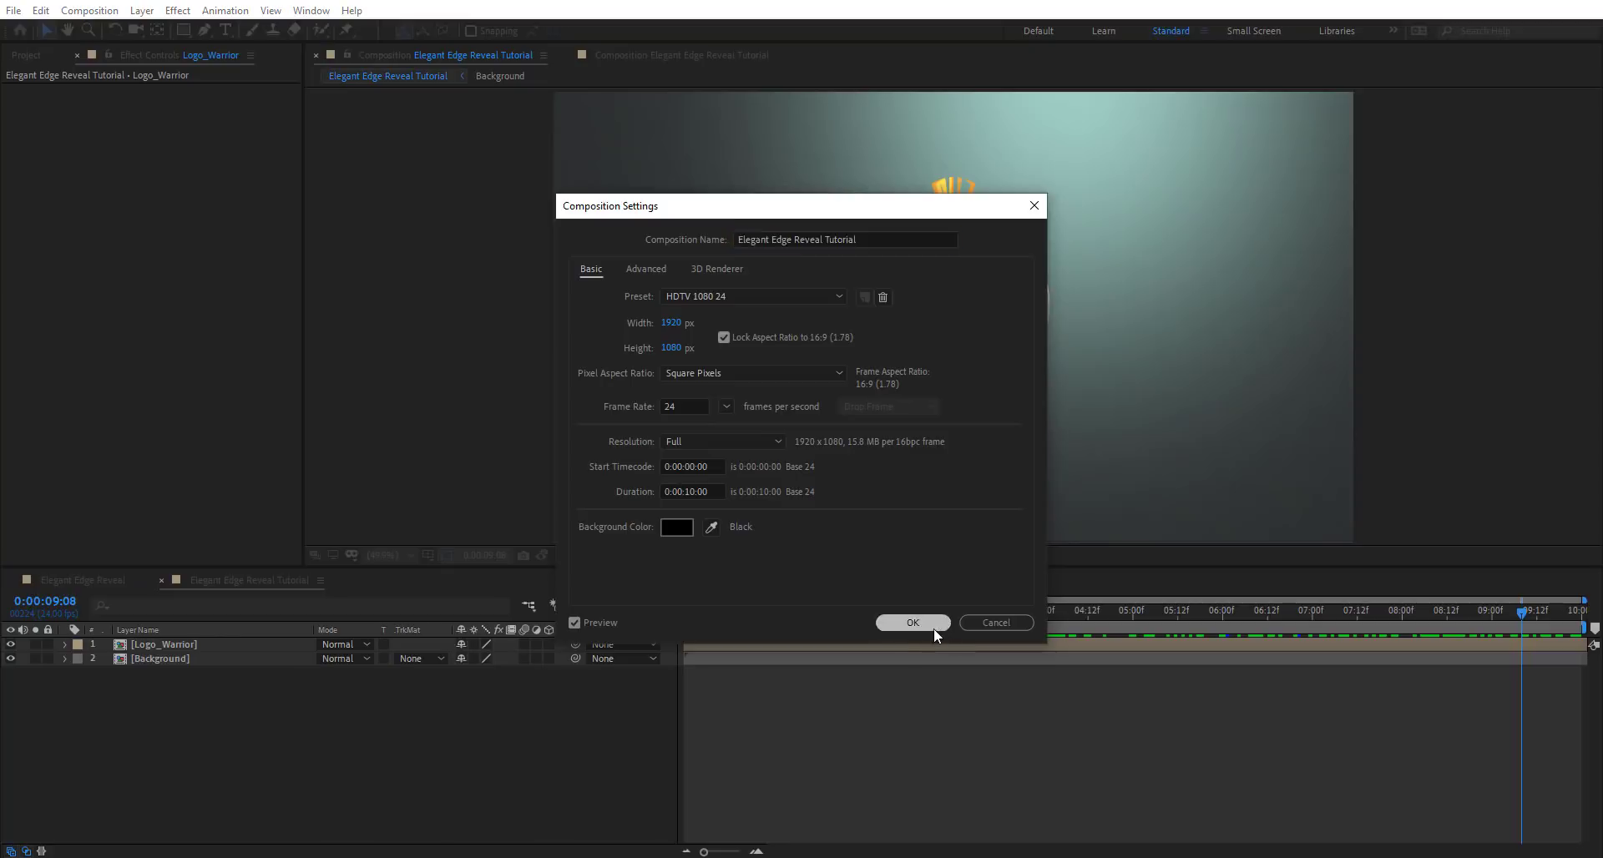
pyautogui.click(933, 625)
# Make the Logo_Warrior layer 3D and keyframe its Position at 0:00 with a Z value of -1540
pyautogui.press('Home')
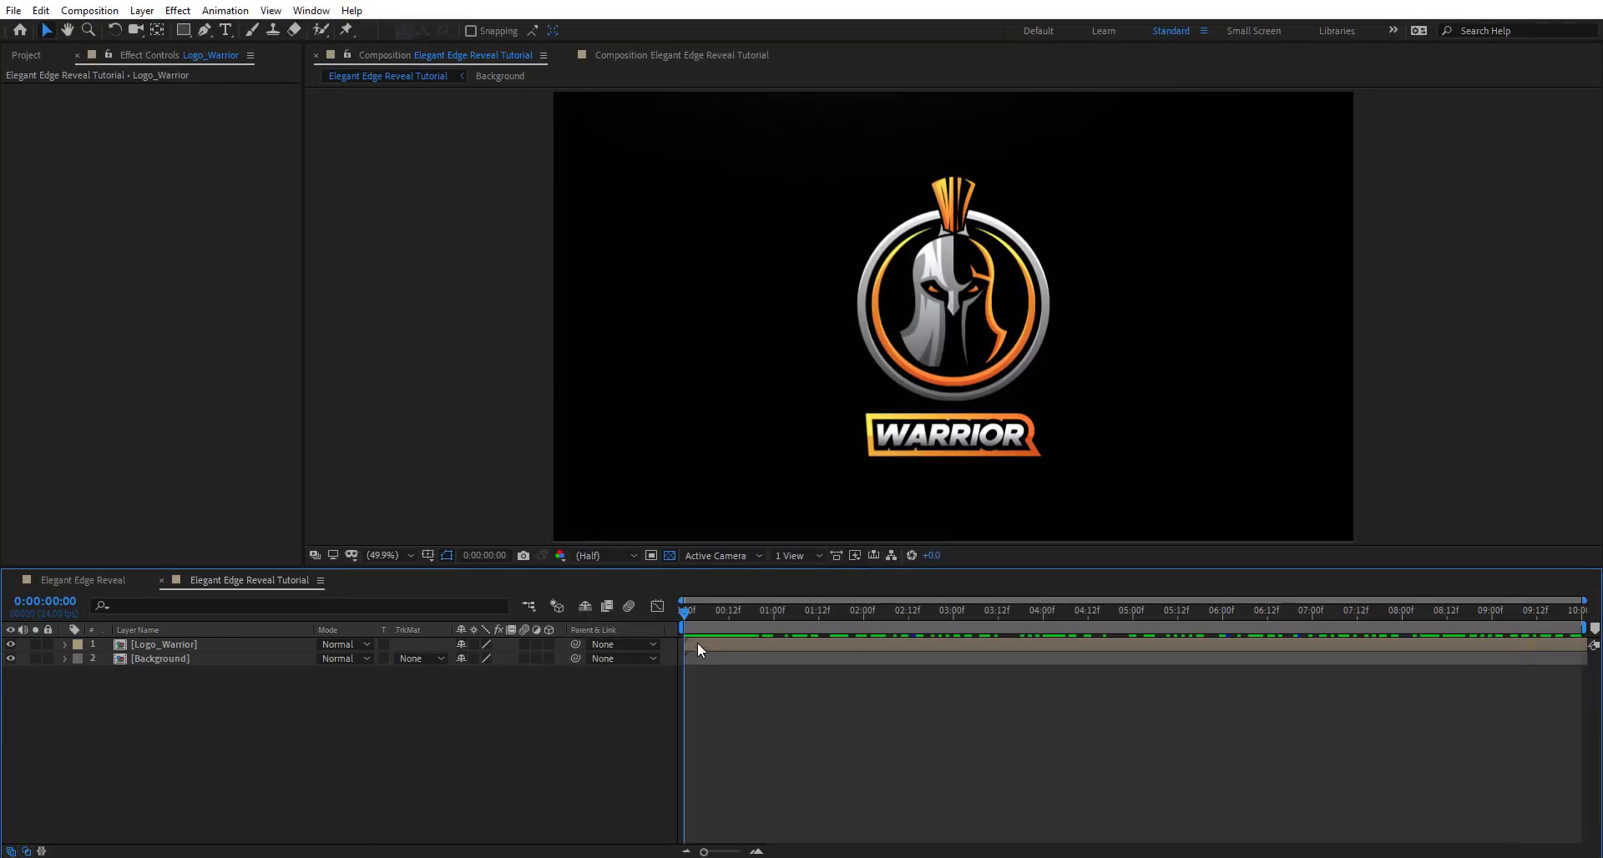
pyautogui.click(699, 644)
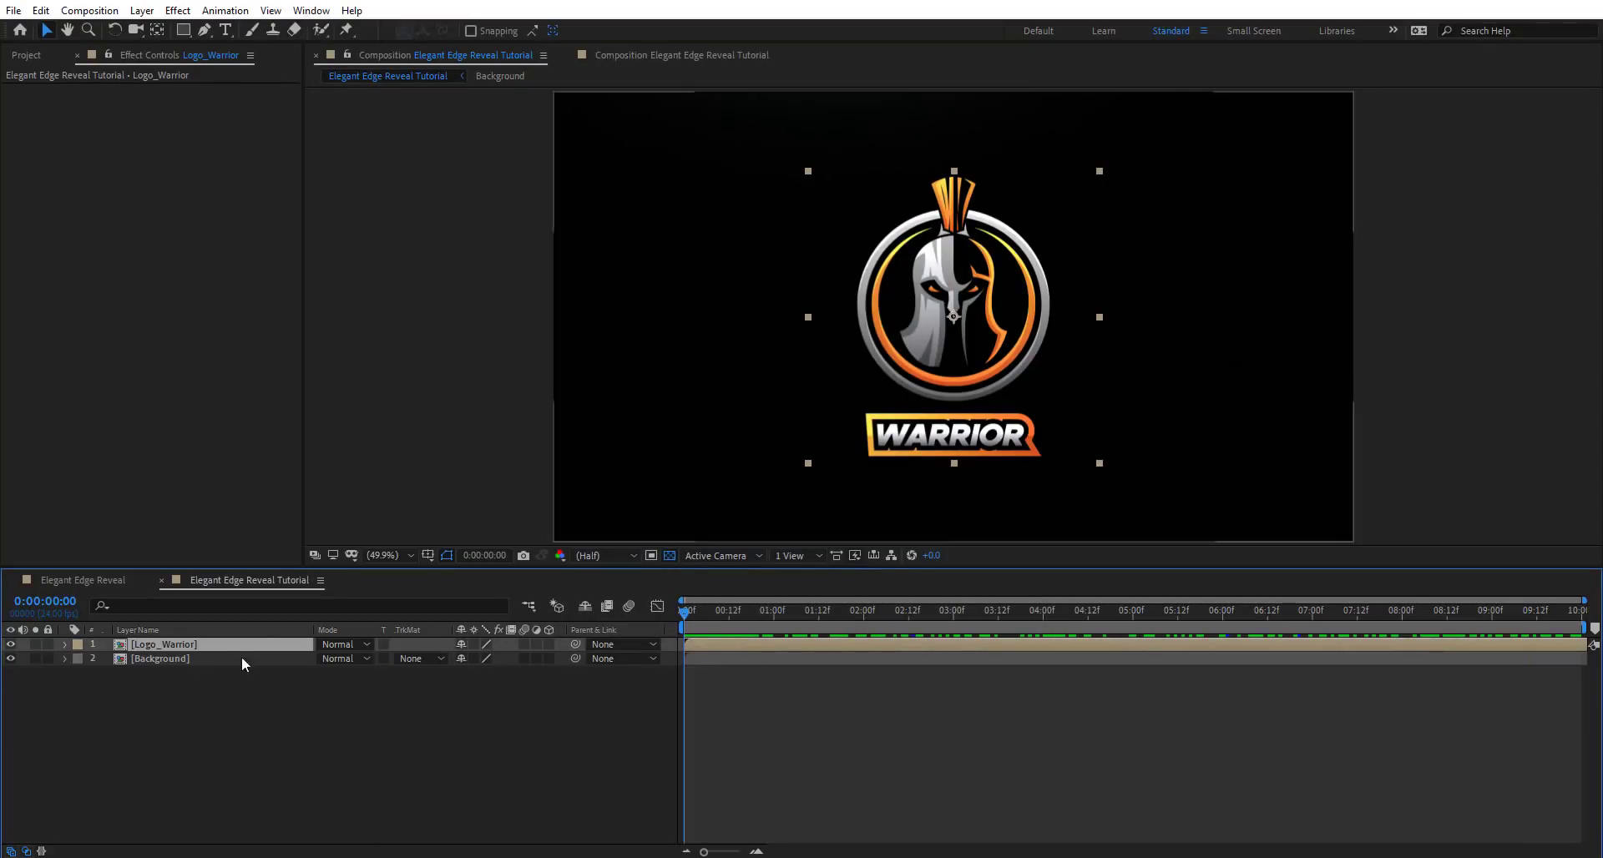
pyautogui.click(550, 644)
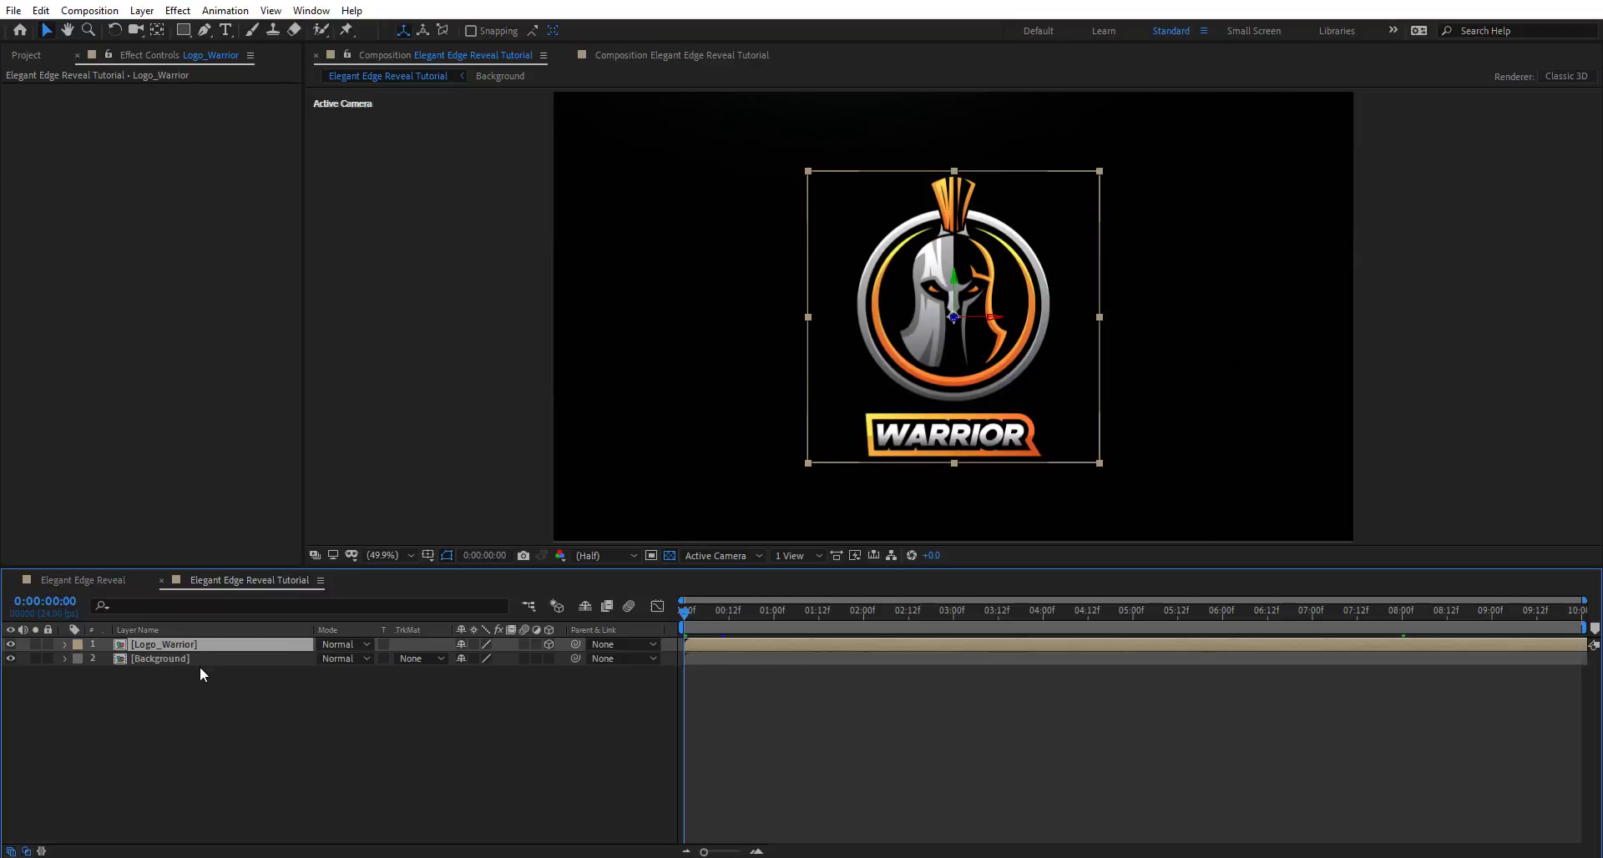
pyautogui.press('p')
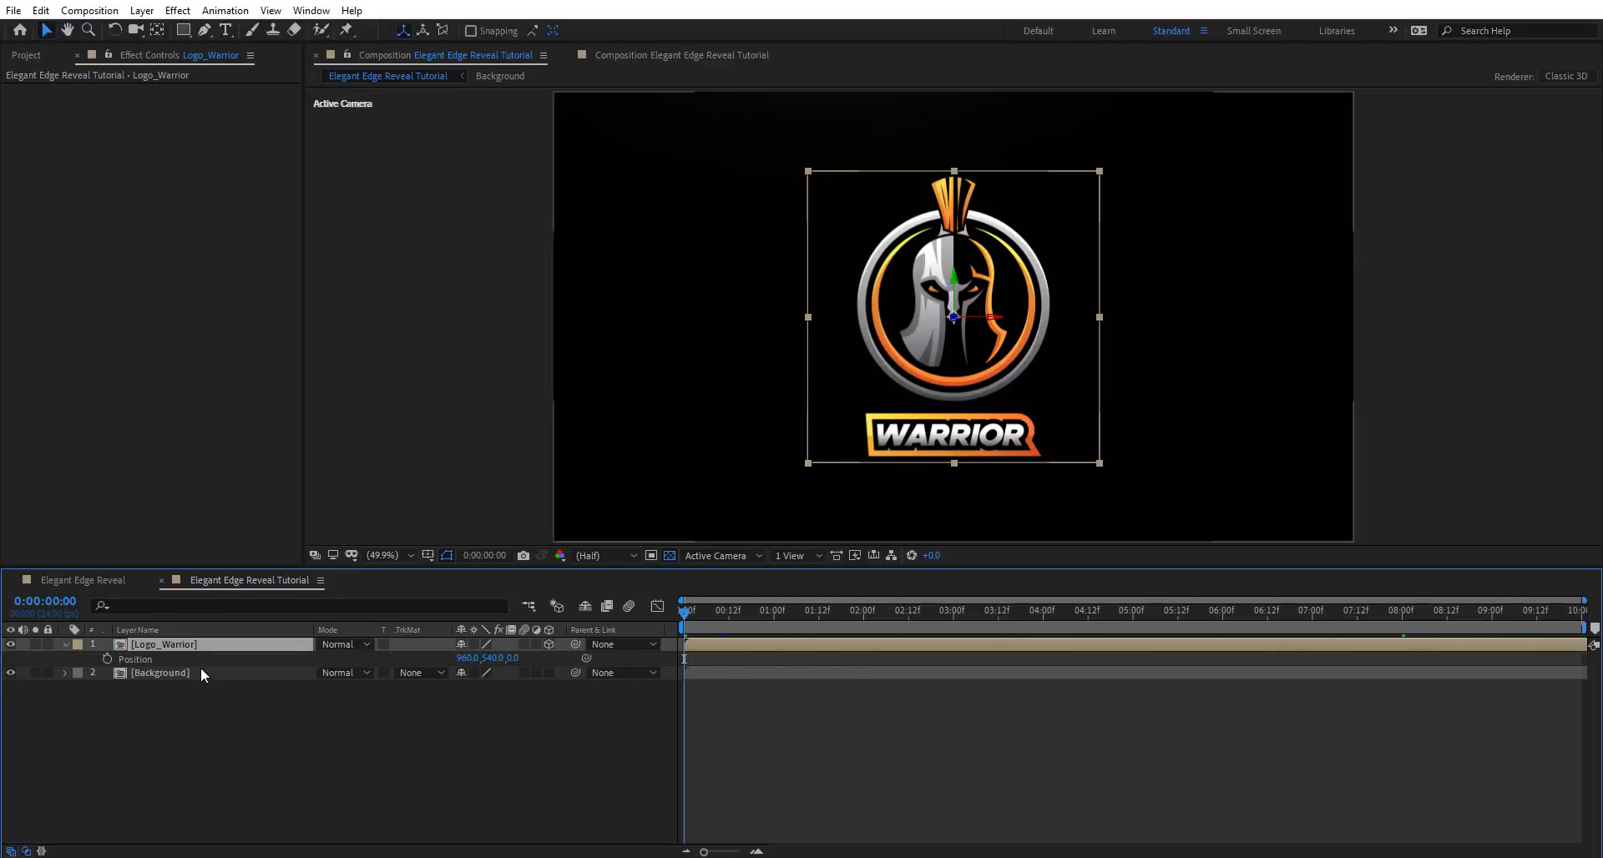
pyautogui.click(107, 659)
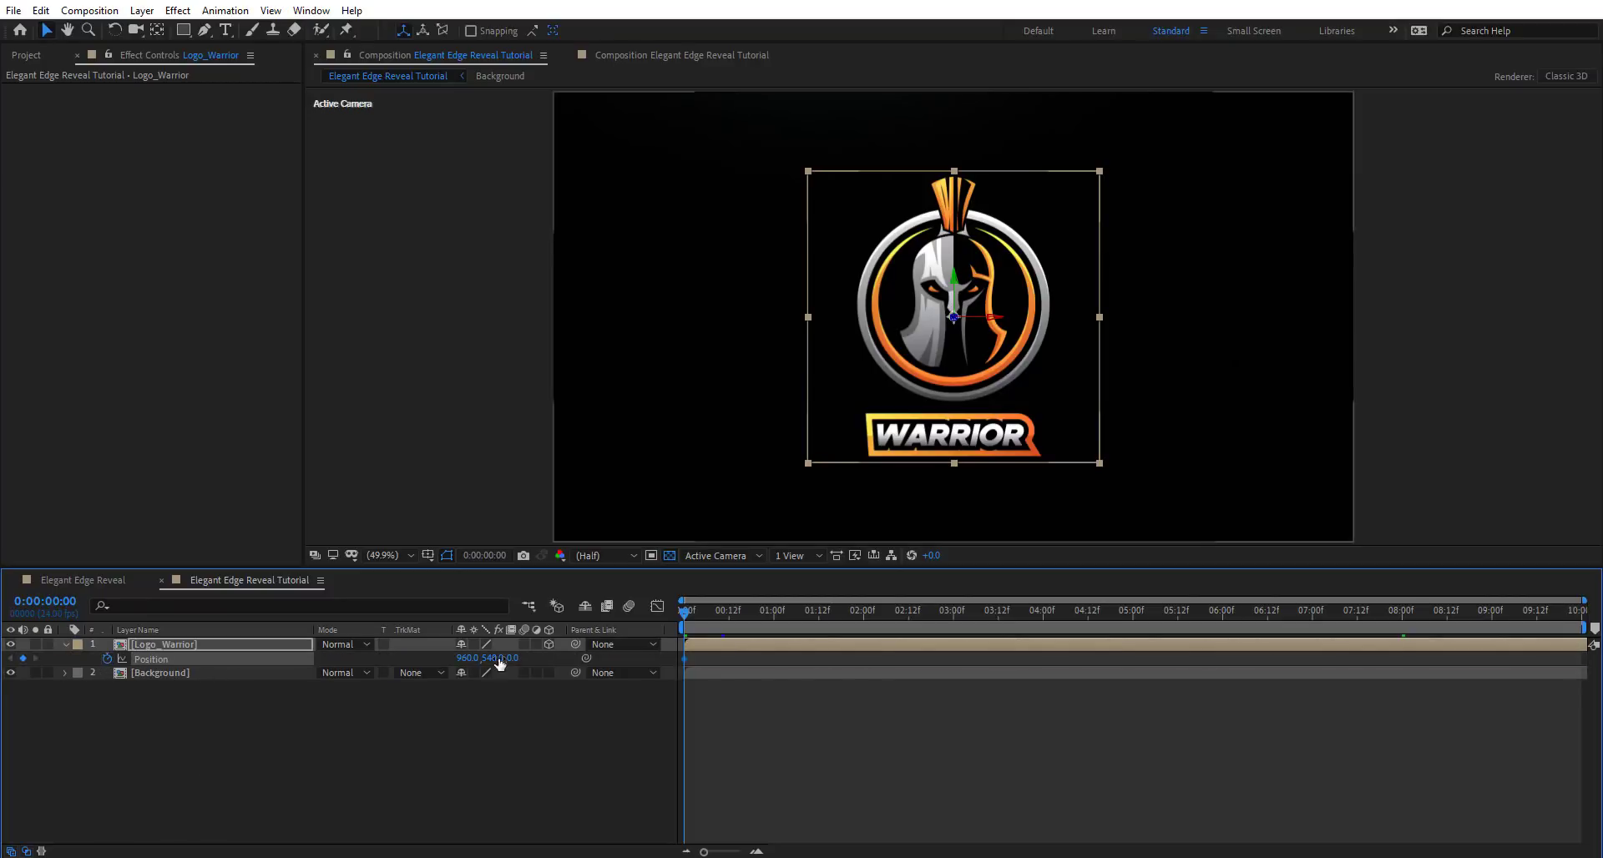
pyautogui.moveTo(511, 658); pyautogui.dragTo(393, 666)
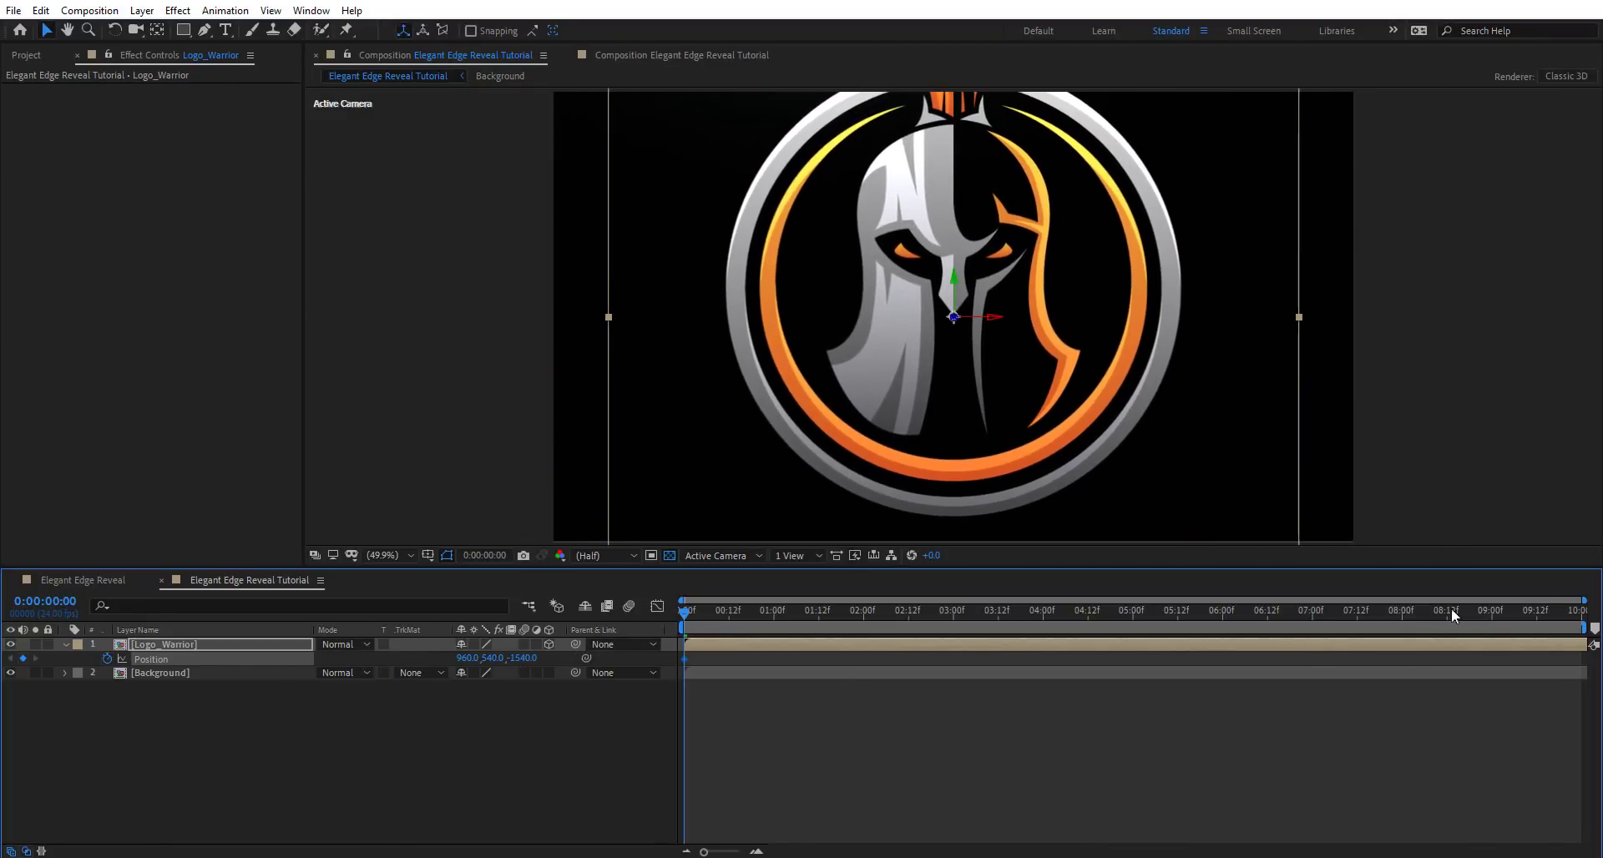
# Keyframe Logo_Warrior's Z position at 1002 at the 8-second mark and apply easing to both Position keyframes
pyautogui.click(1405, 615)
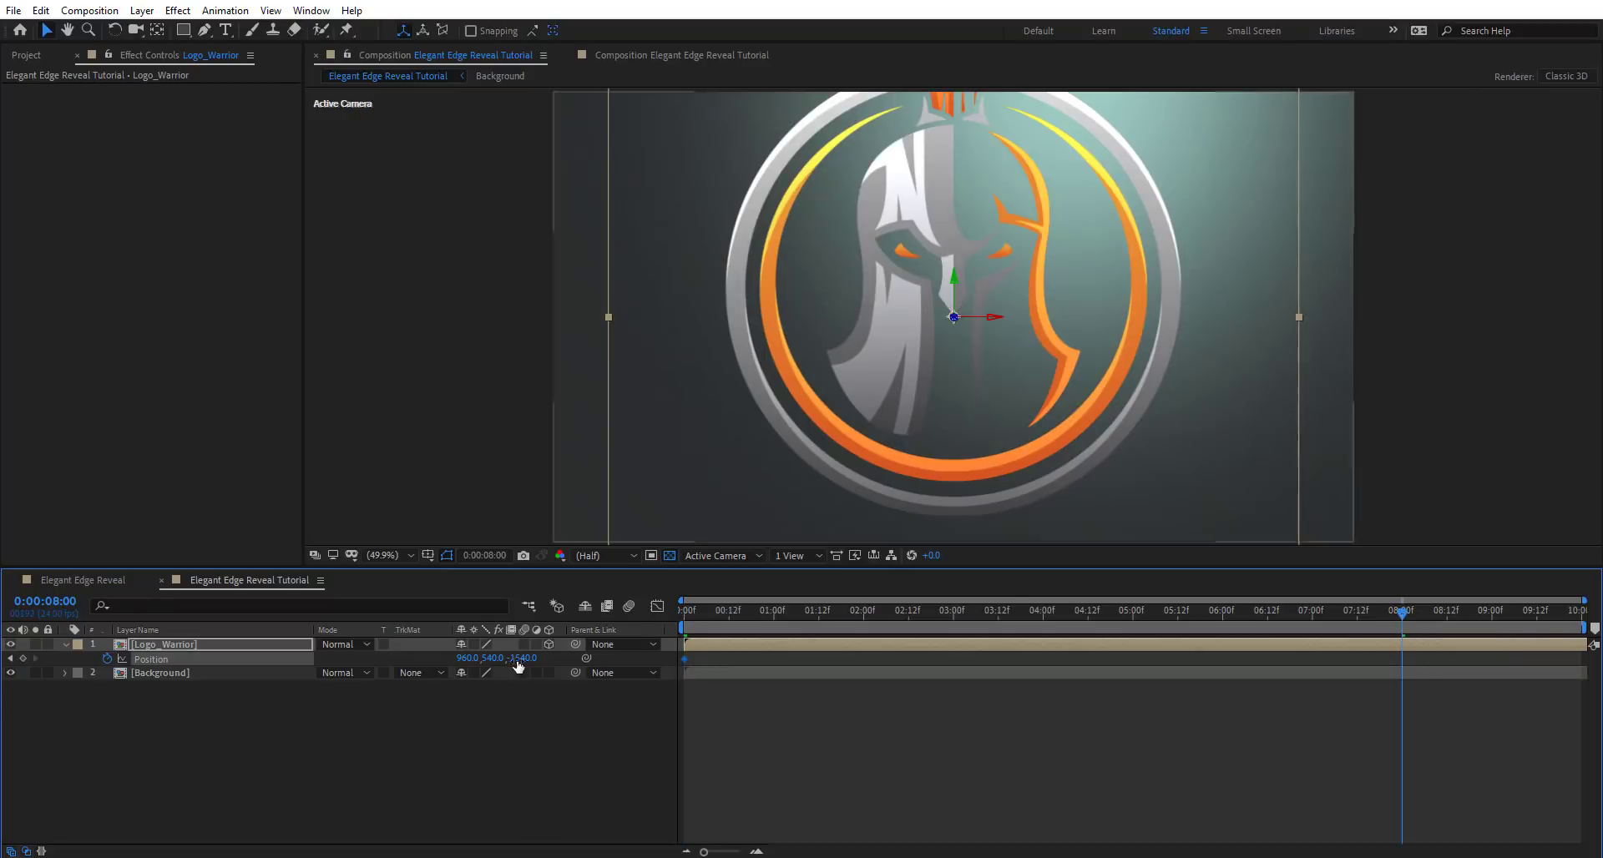
pyautogui.moveTo(518, 665); pyautogui.dragTo(793, 694)
pyautogui.moveTo(1432, 656); pyautogui.dragTo(497, 697)
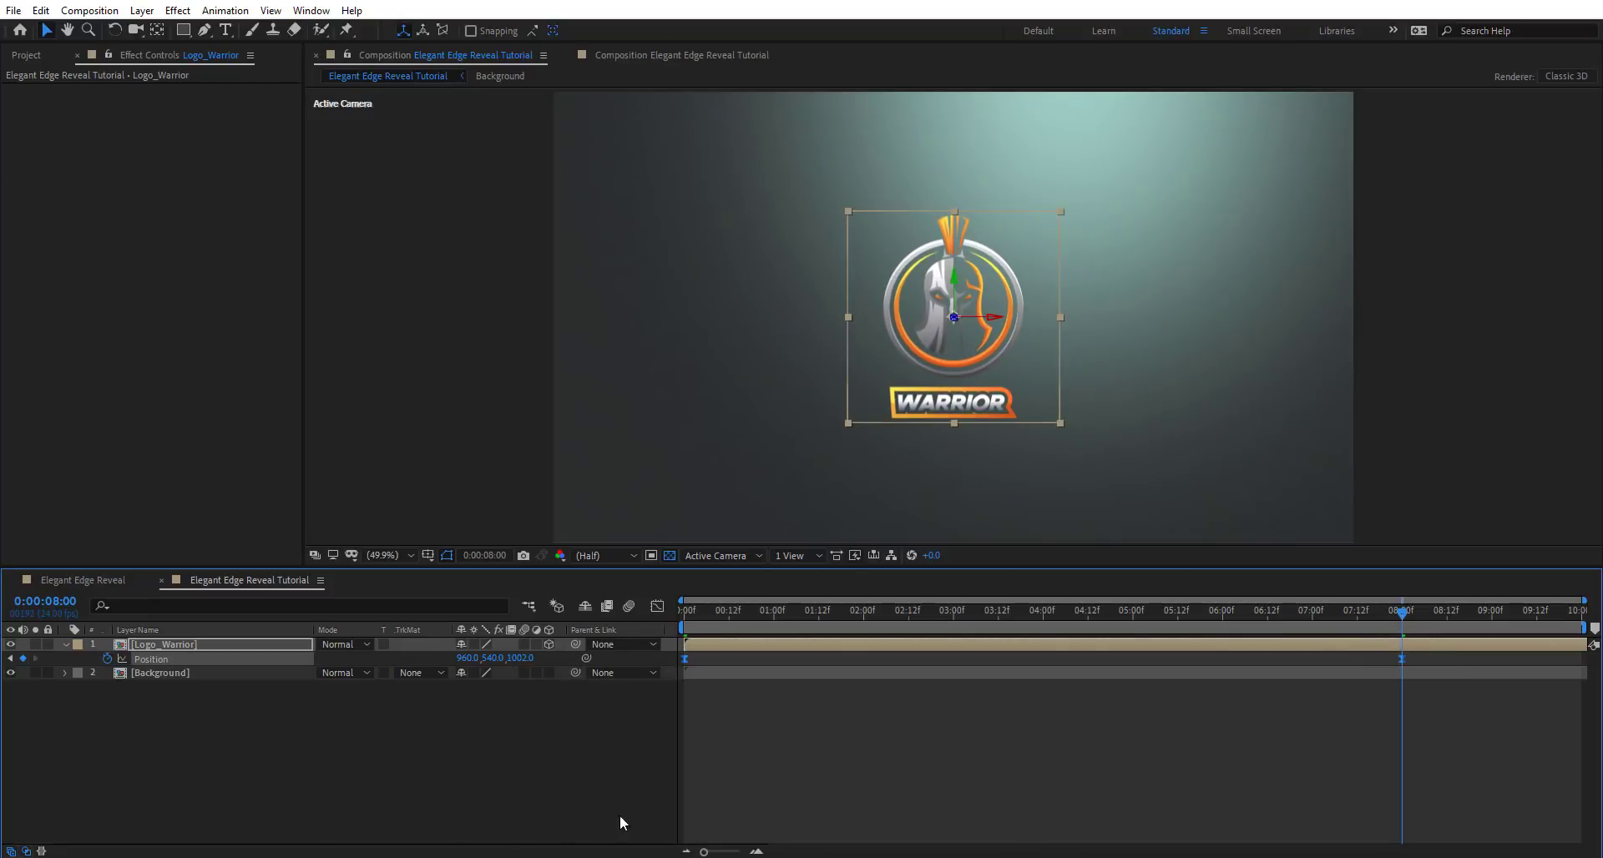
# Play the logo's pull-back animation from the start of the composition
pyautogui.moveTo(728, 613); pyautogui.dragTo(509, 613)
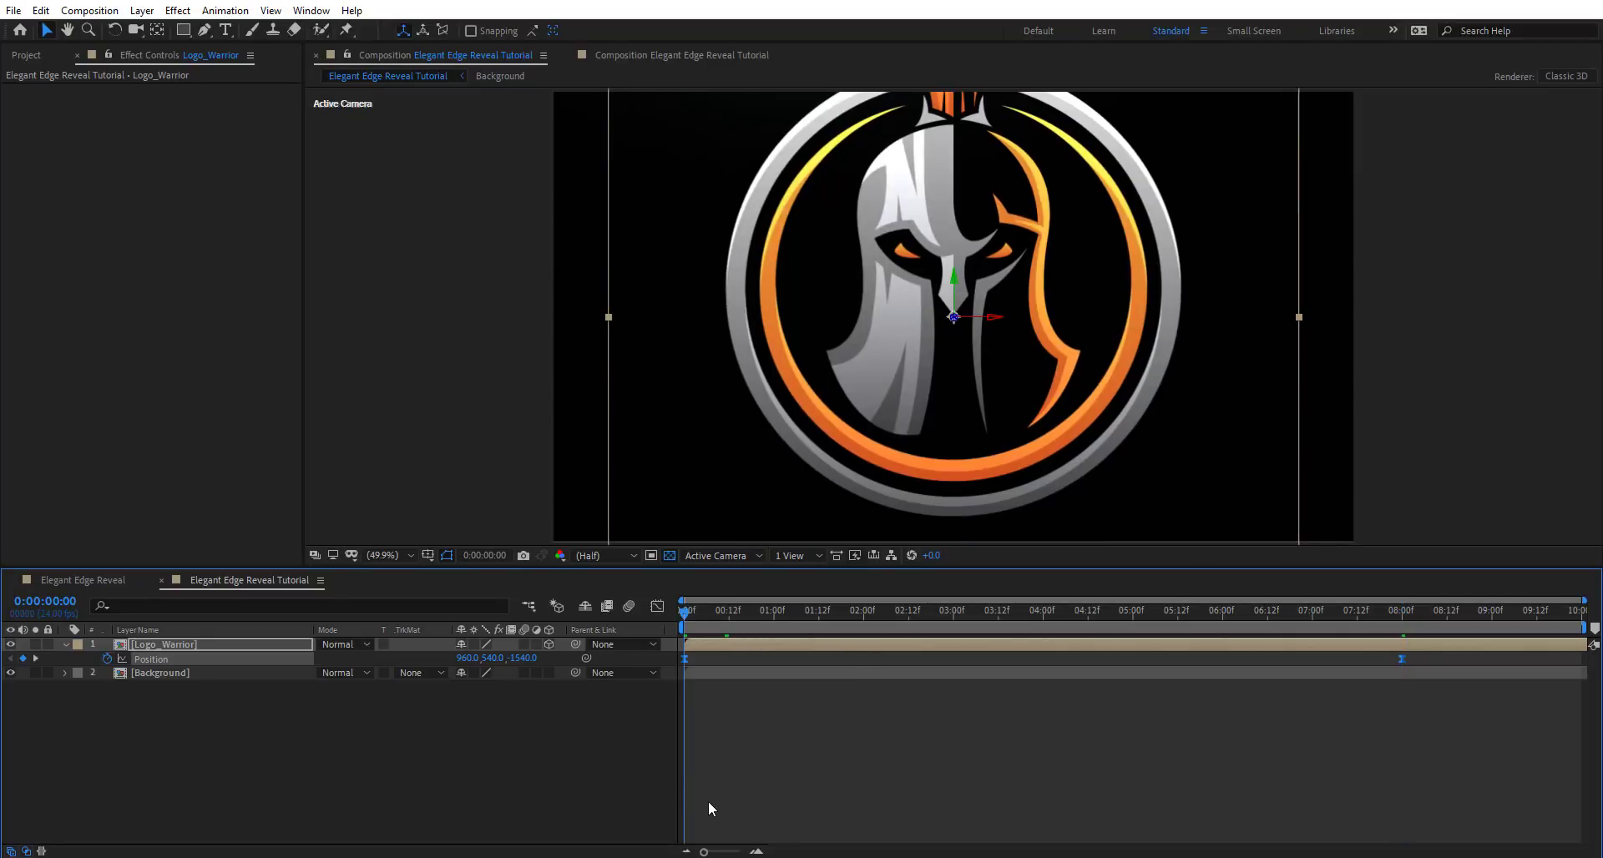
pyautogui.press('space')
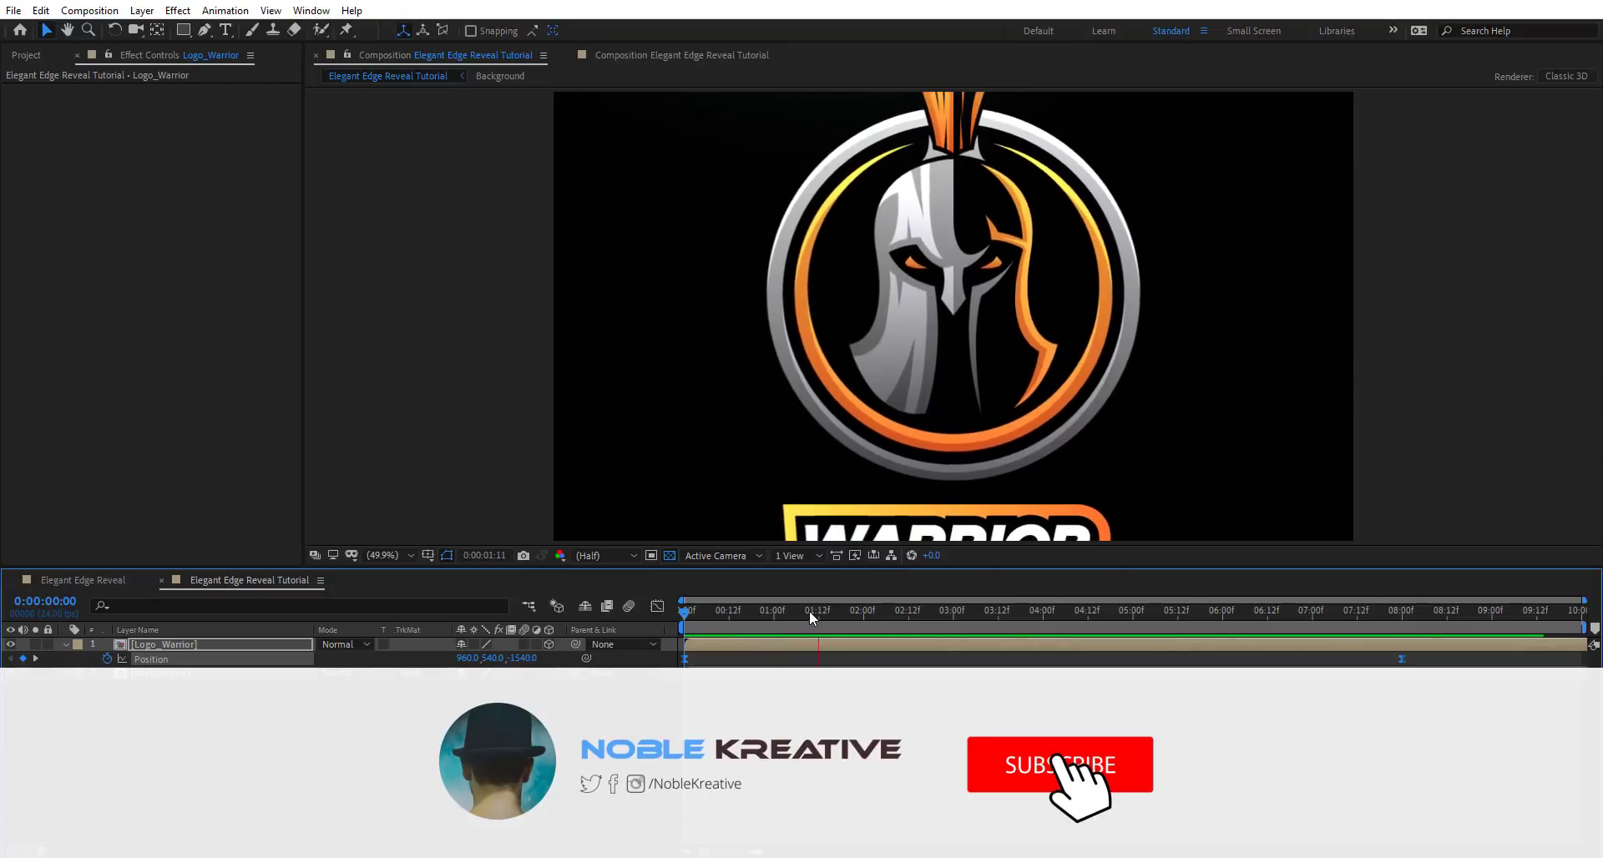
pyautogui.press('space')
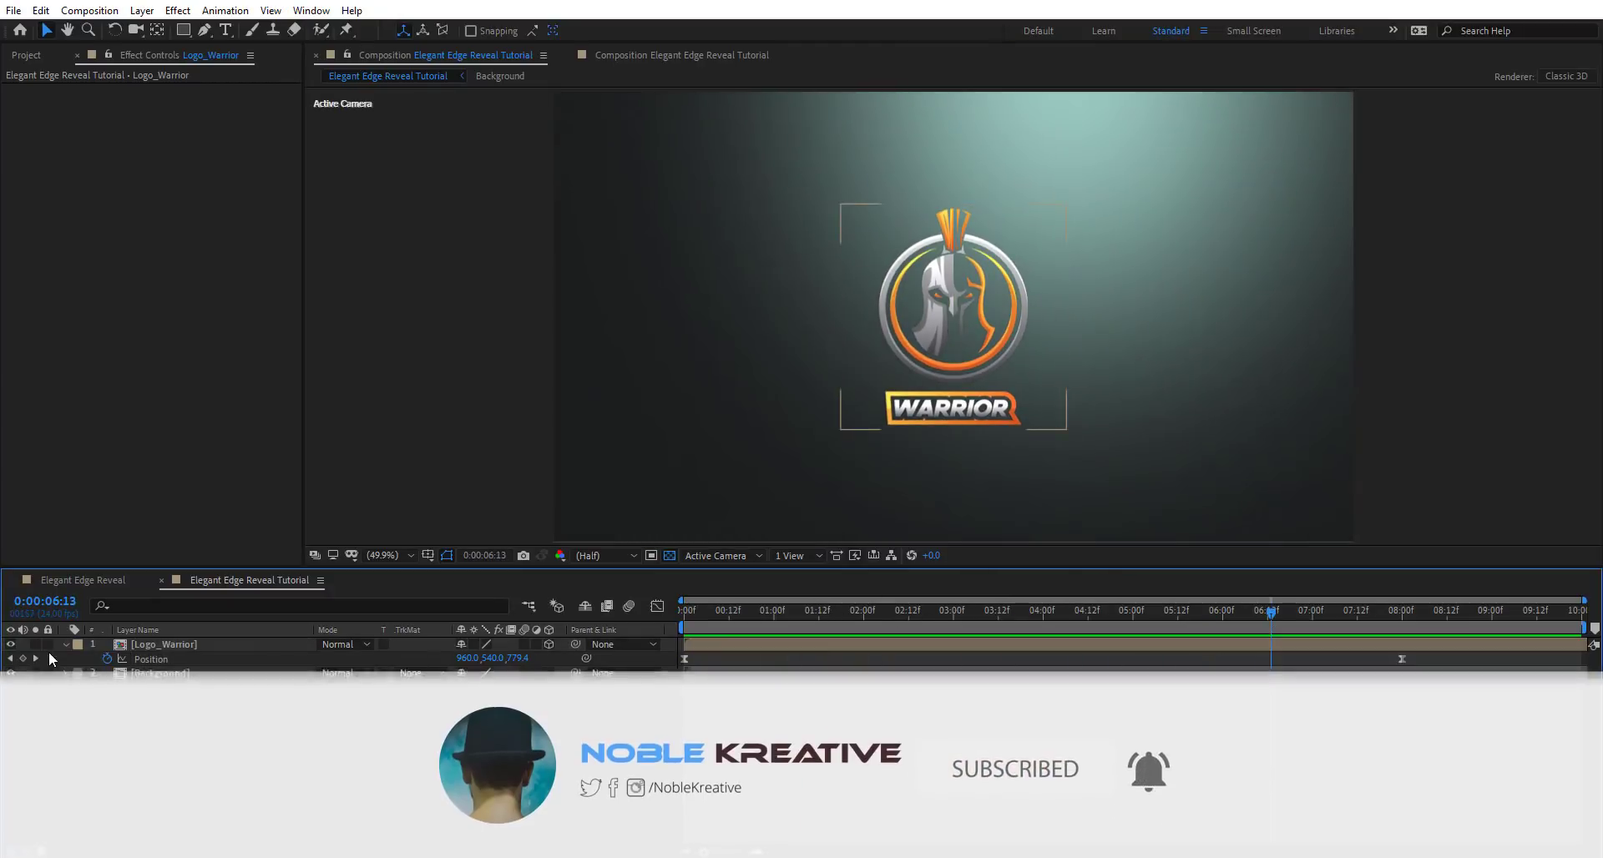
# Pre-compose the Logo_Warrior layer as Logo_Animation, moving all attributes into the new composition
pyautogui.click(66, 645)
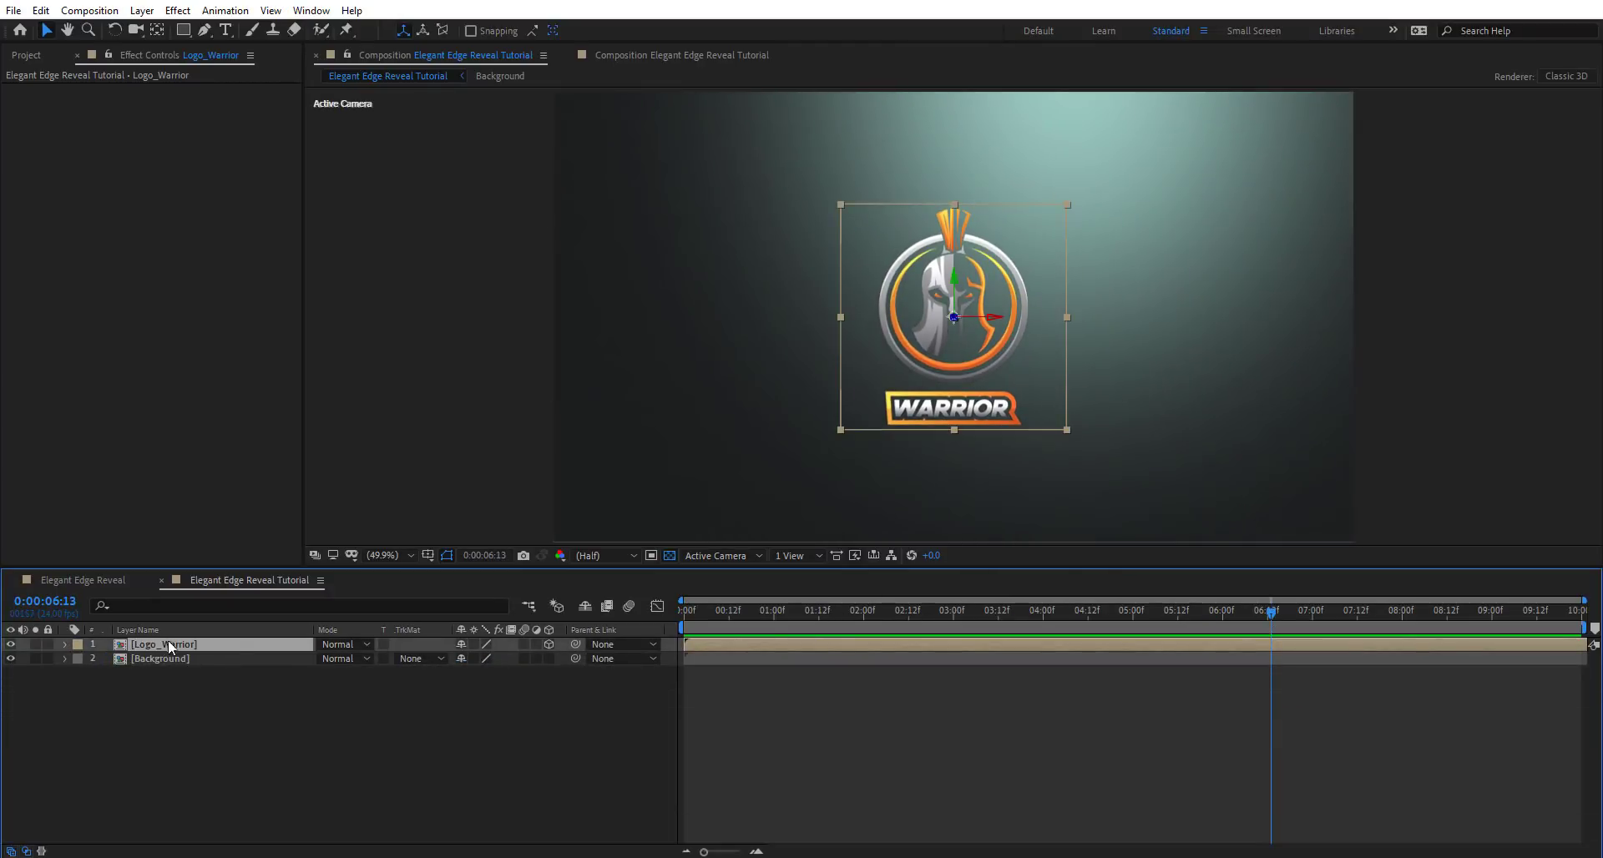
pyautogui.hotkey('ctrl', 'shift', 'c')
pyautogui.moveTo(775, 323); pyautogui.dragTo(1038, 344)
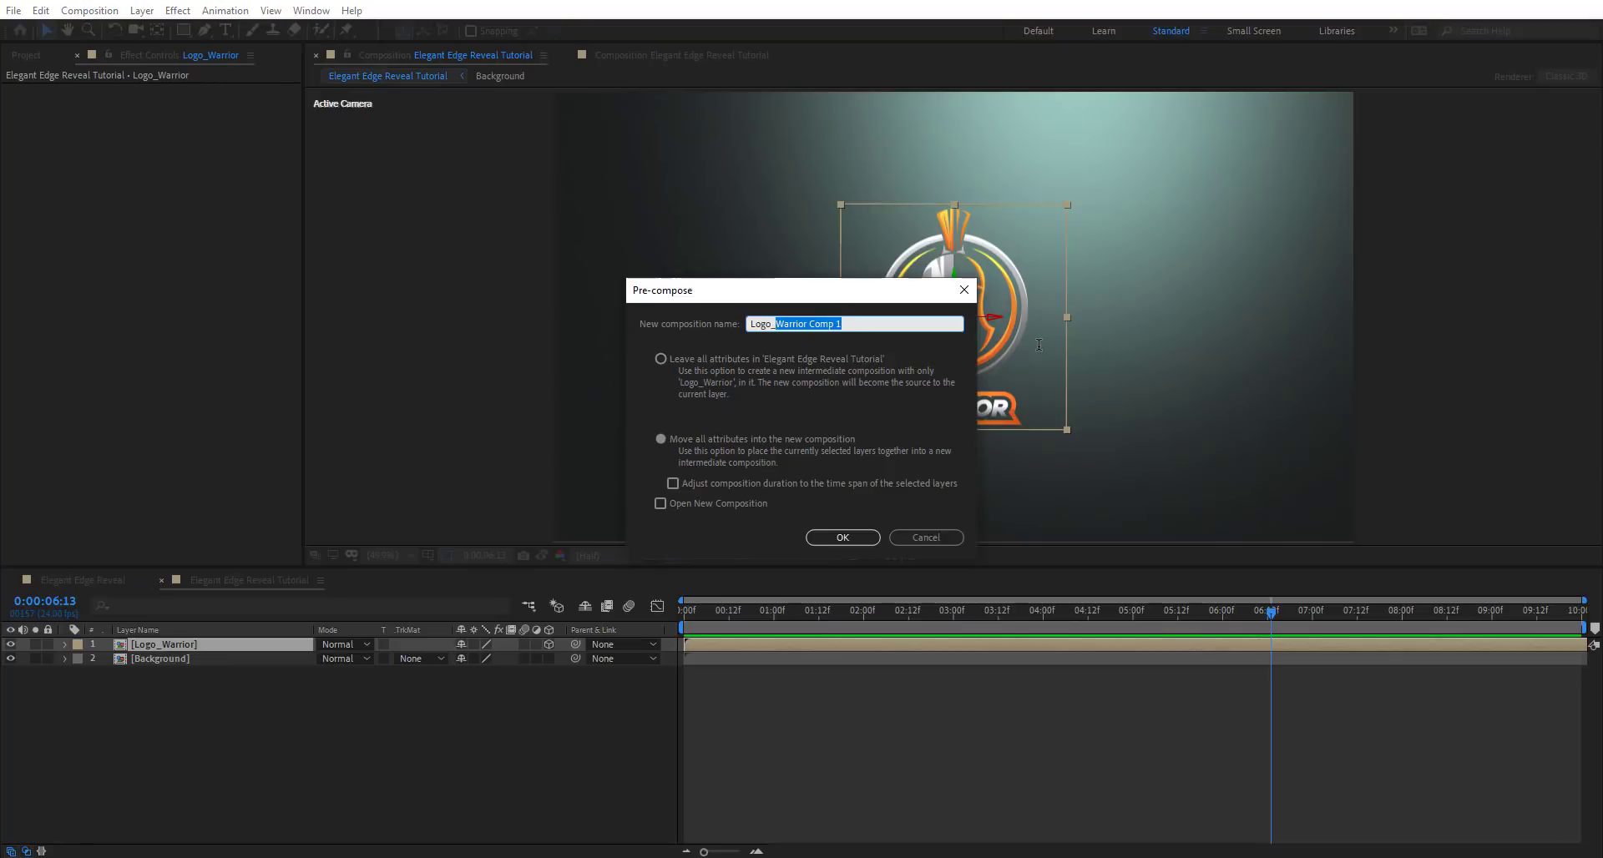
pyautogui.write('Animation')
pyautogui.press('Return')
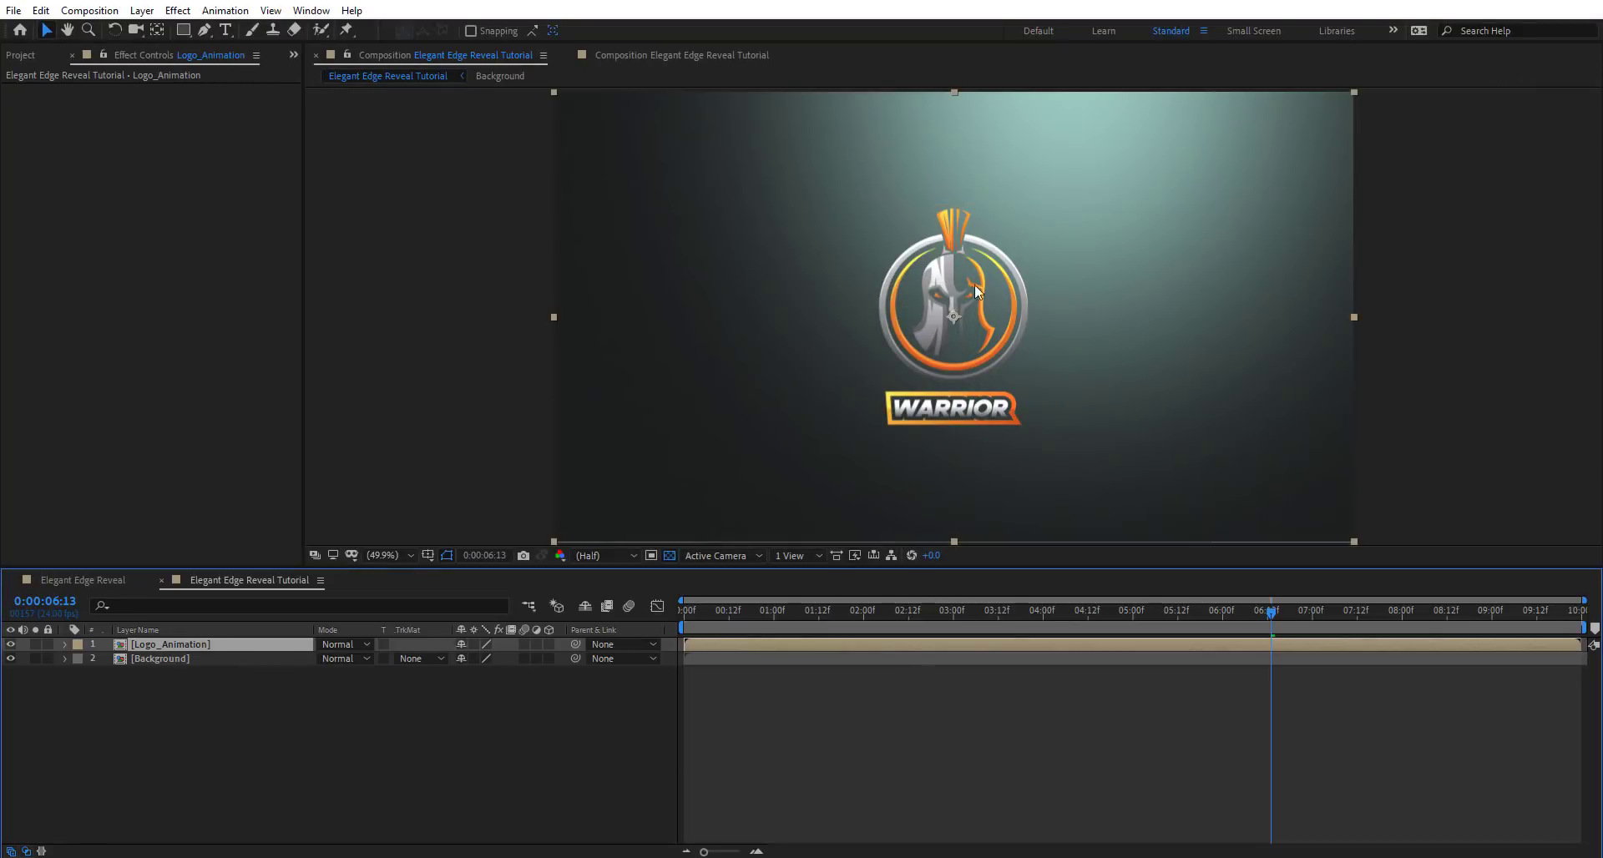
# Apply the CC Glass effect to the Logo_Animation layer
pyautogui.scroll(1, 1034, 344)
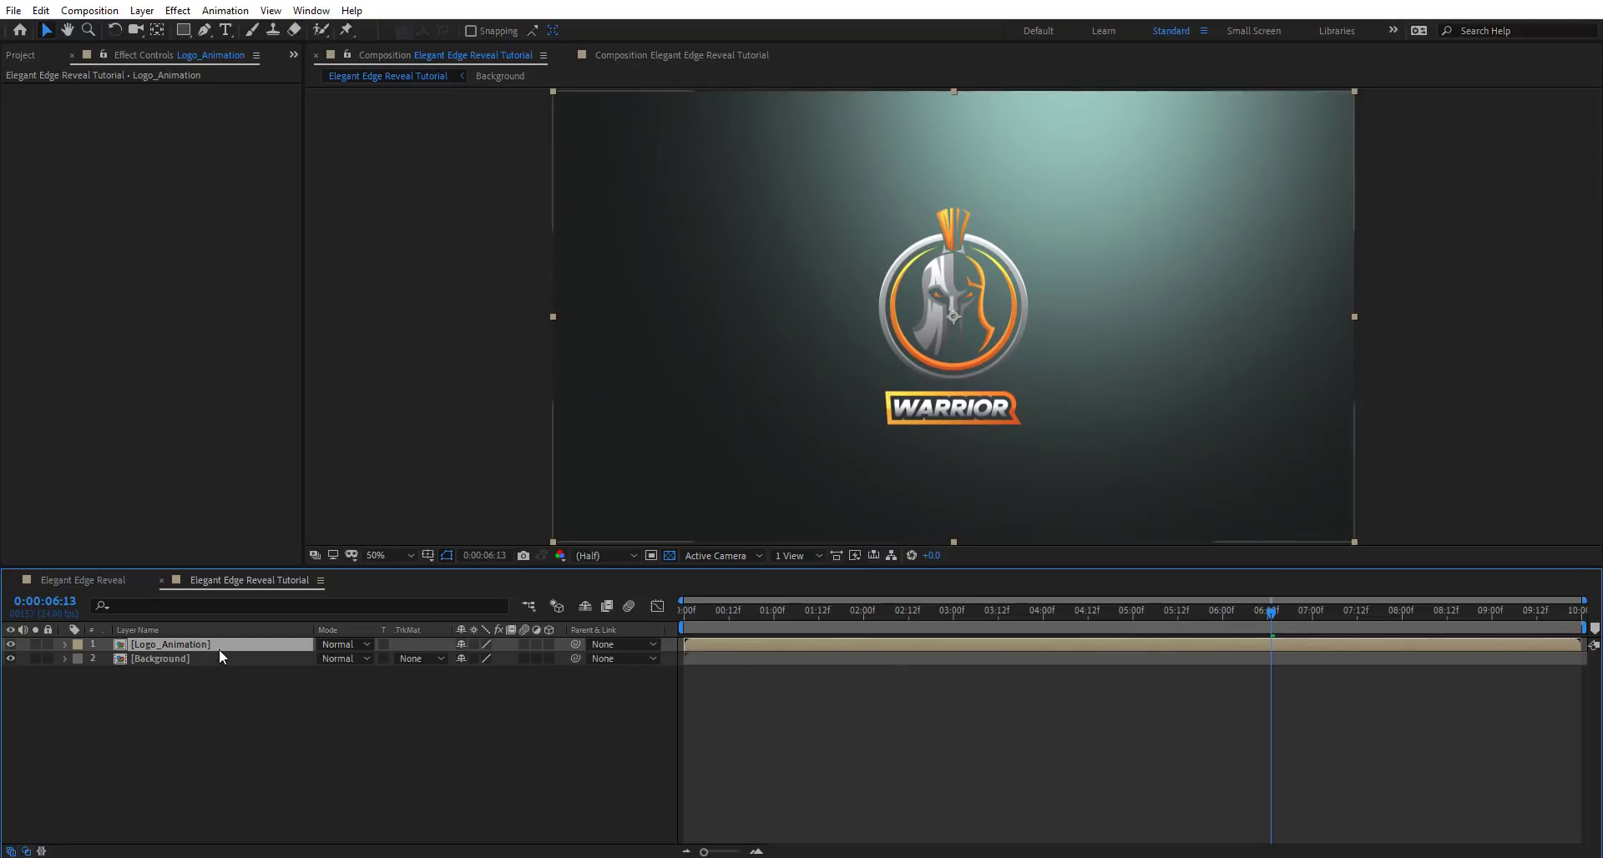
pyautogui.hotkey('ctrl', 'space')
pyautogui.write('cc')
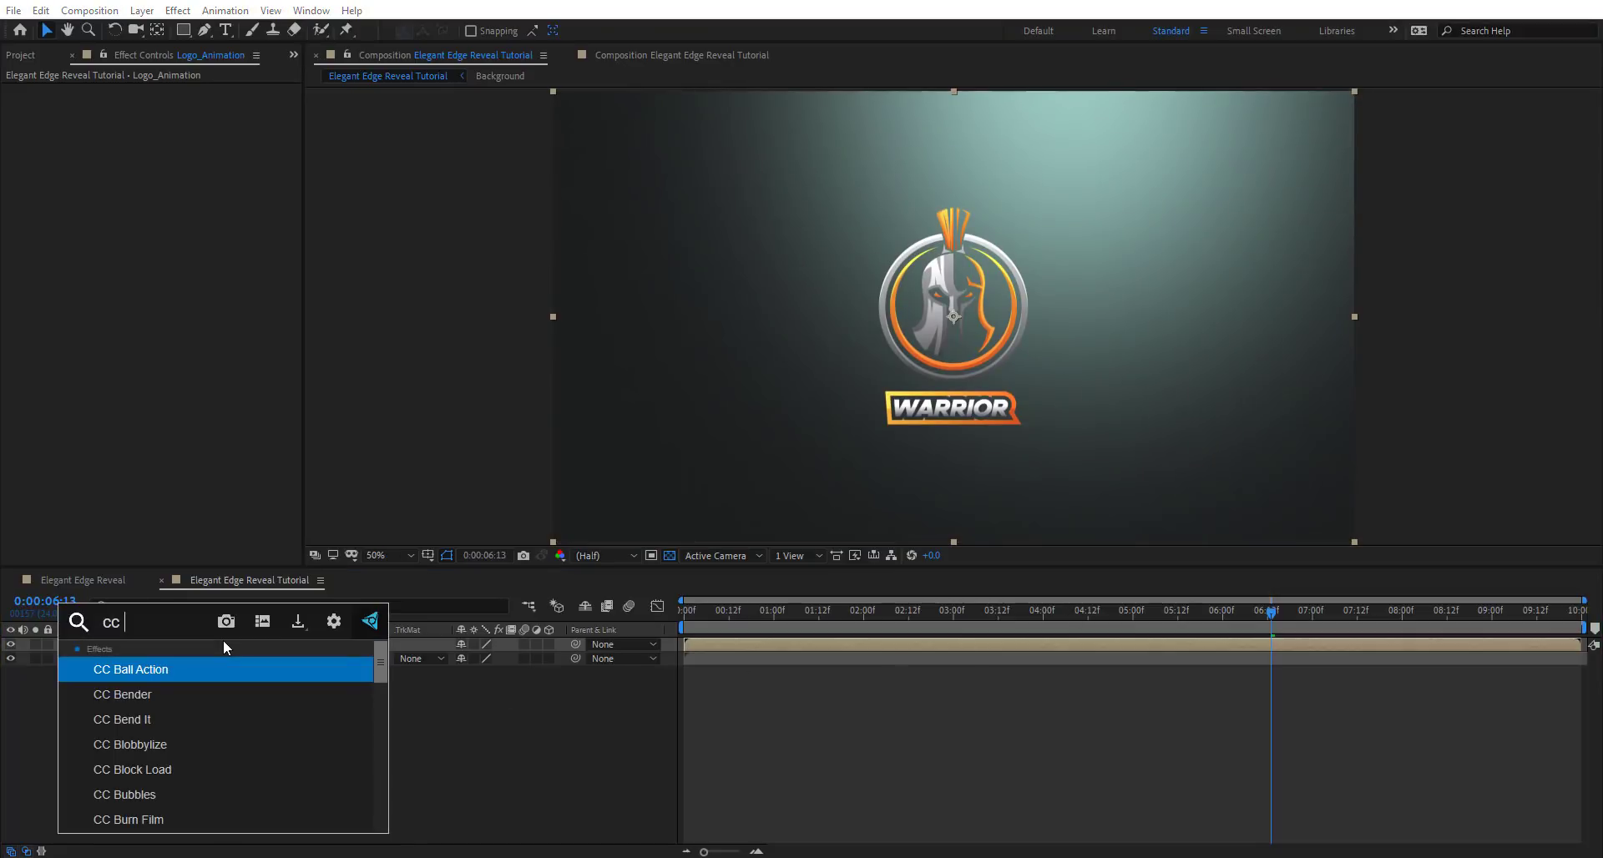
pyautogui.write(' gl')
pyautogui.press('Return')
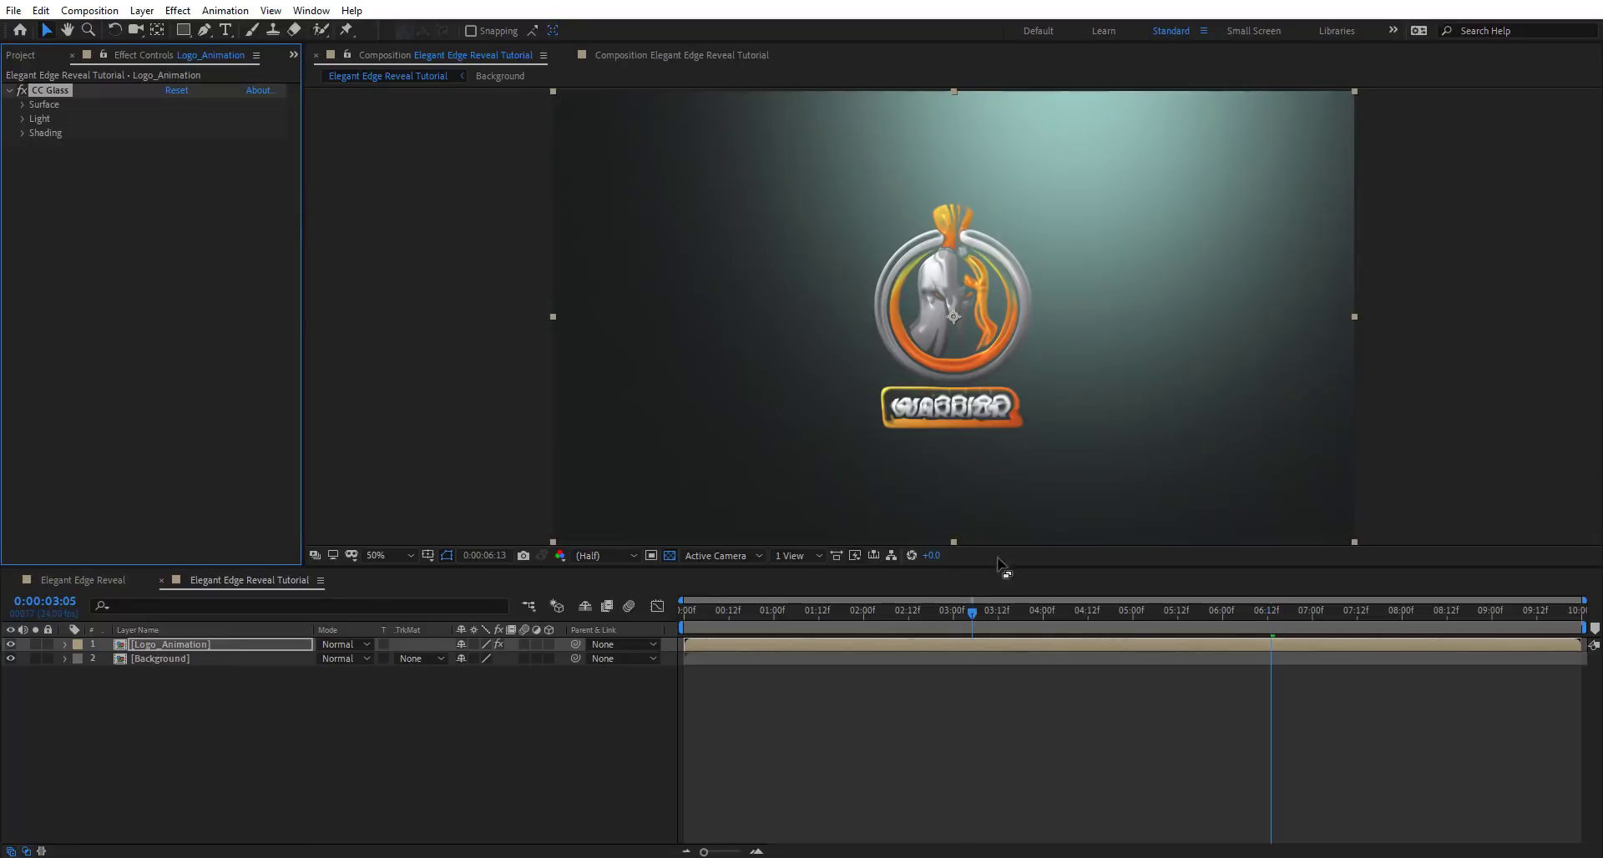
# Set the CC Glass surface bump map to None
pyautogui.click(22, 104)
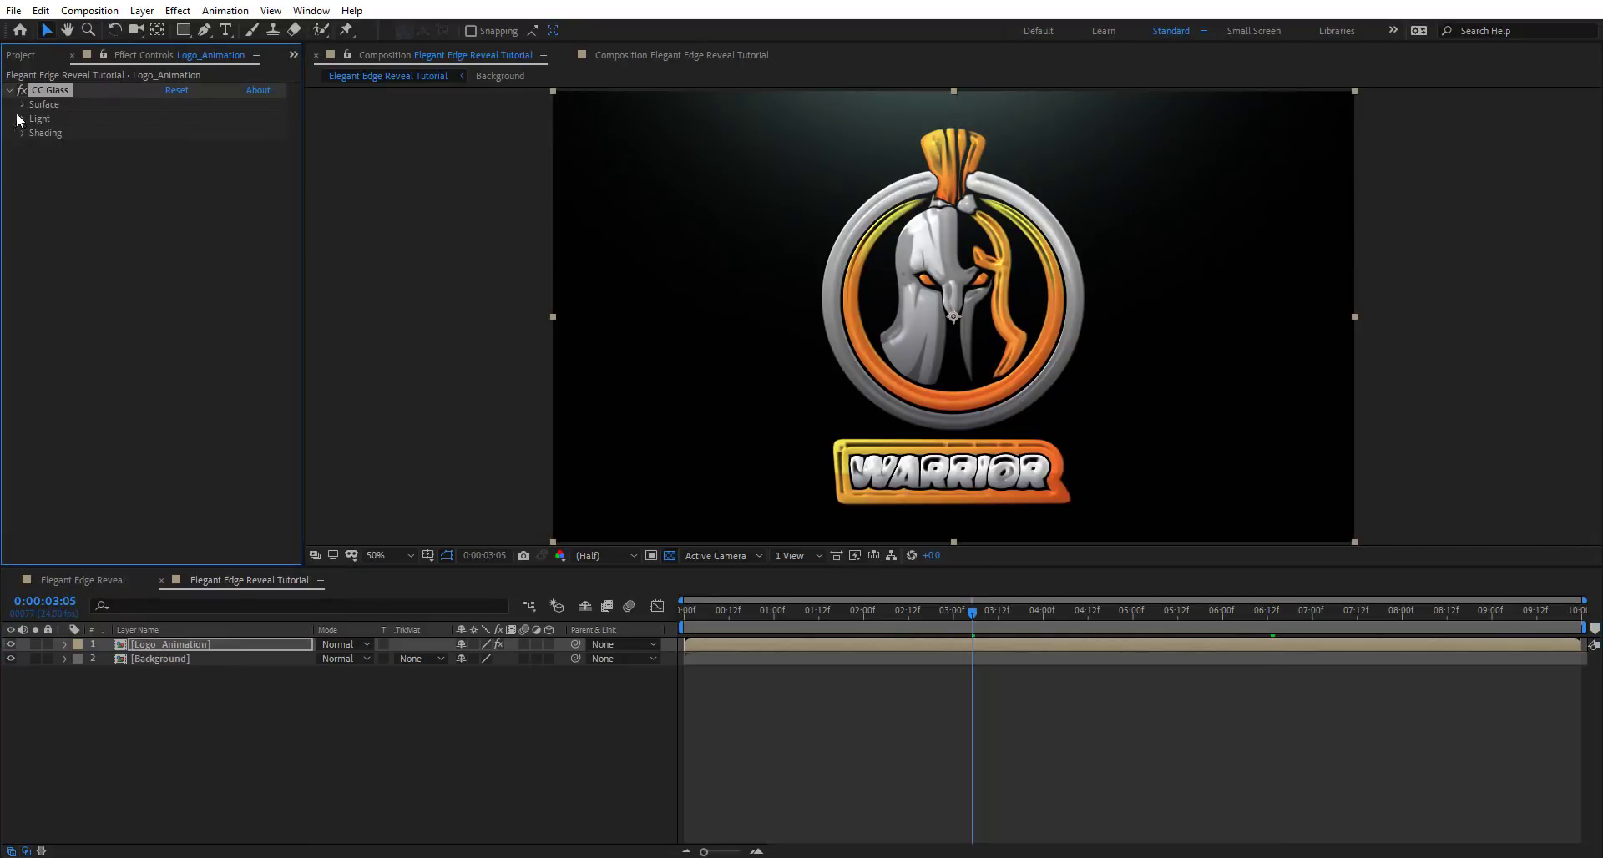
pyautogui.click(192, 118)
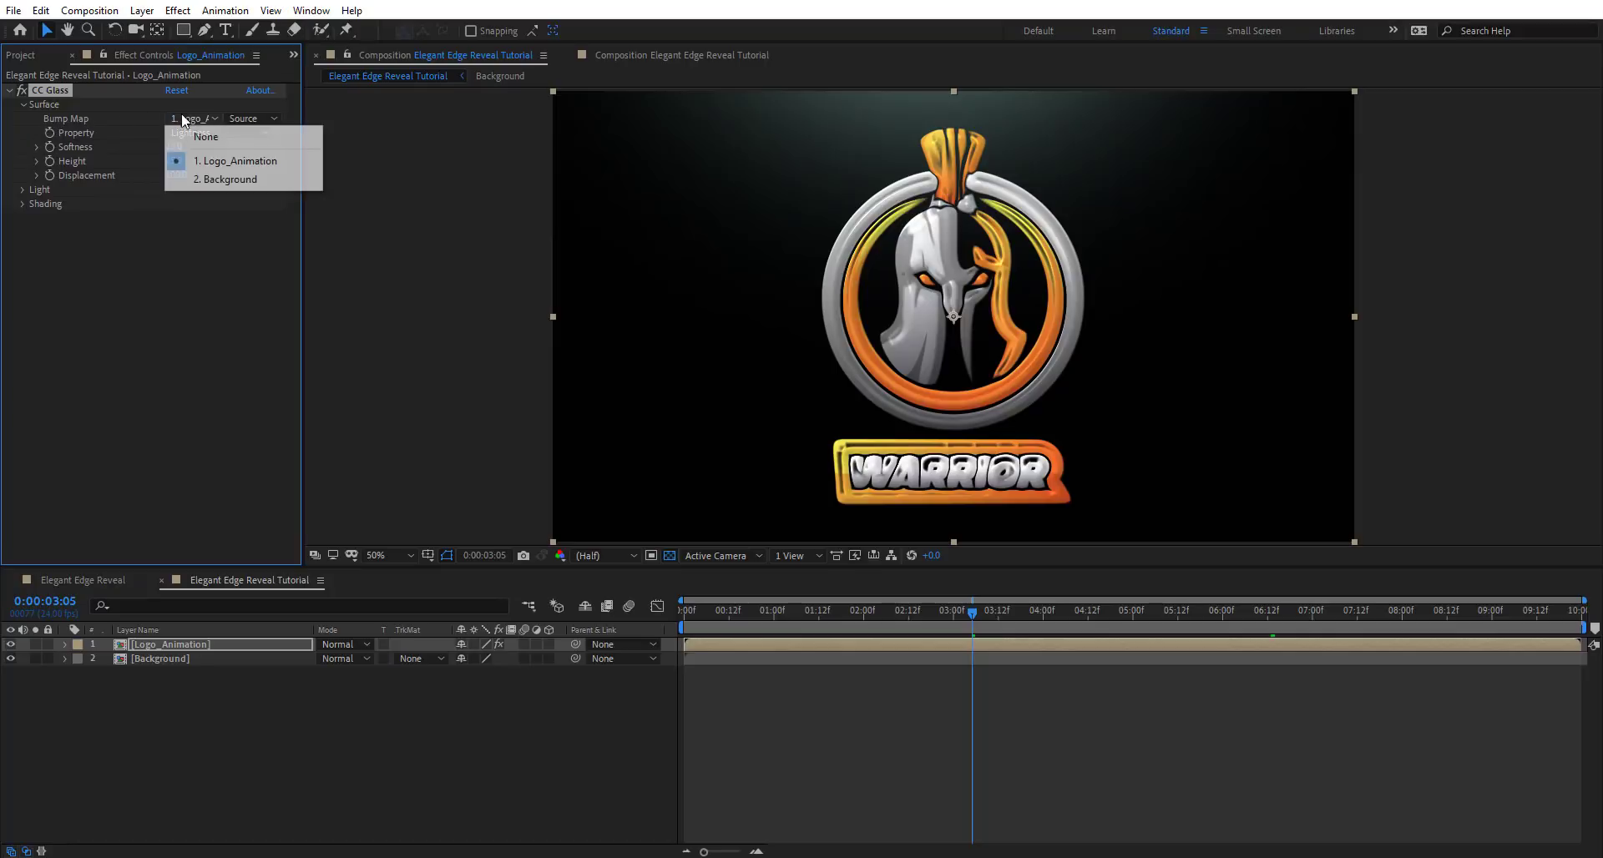
pyautogui.click(240, 136)
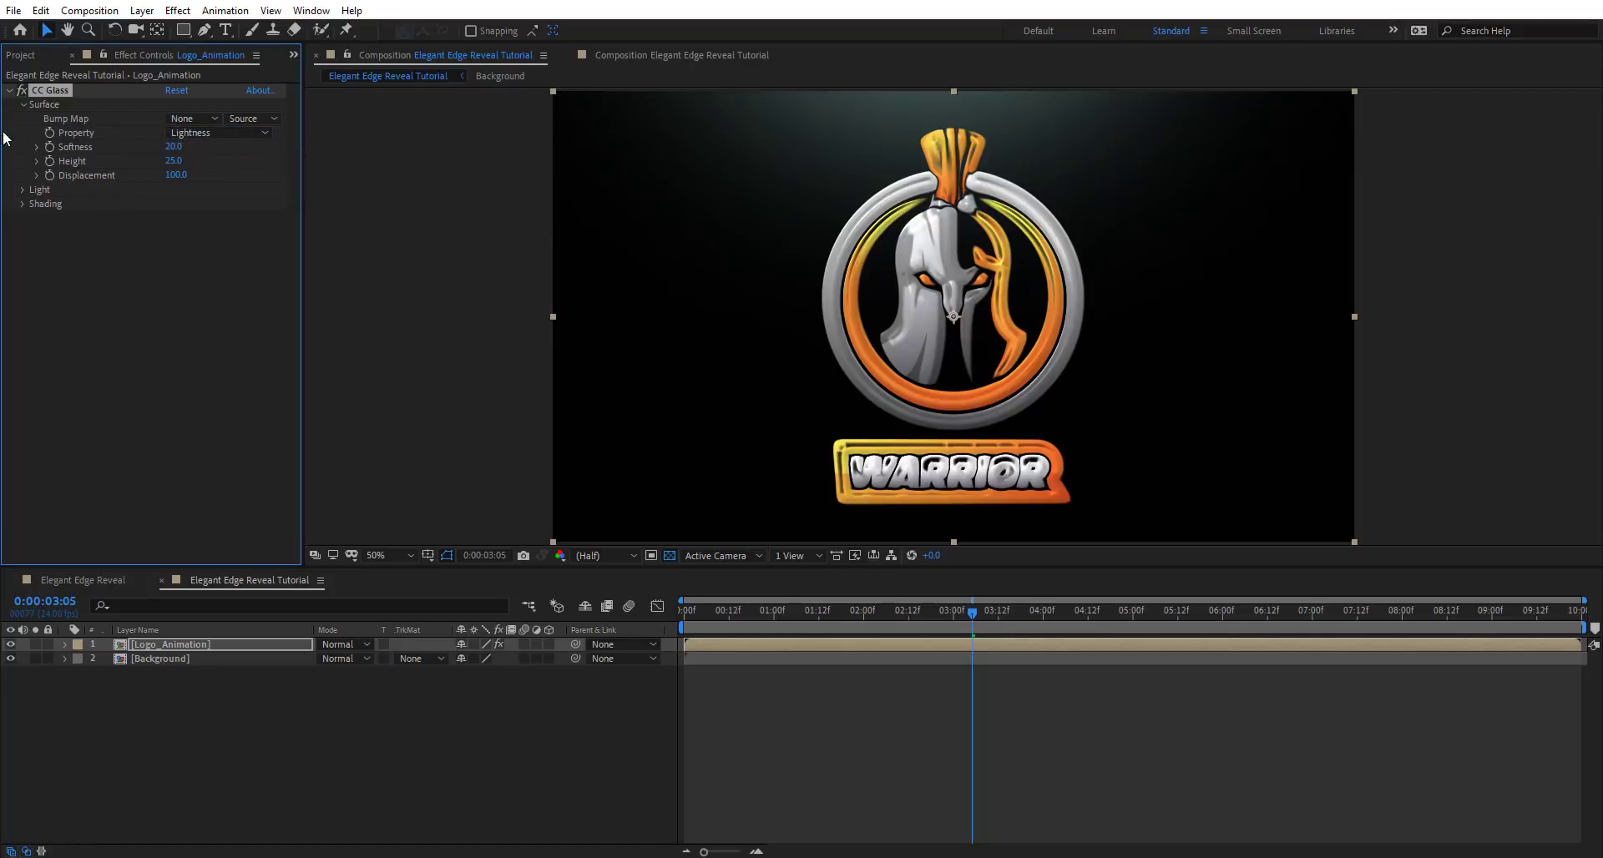
# Set CC Glass's Softness, Height and Displacement to 0, along with its Ambient and Diffuse shading
pyautogui.write('0')
pyautogui.press('Return')
pyautogui.click(174, 161)
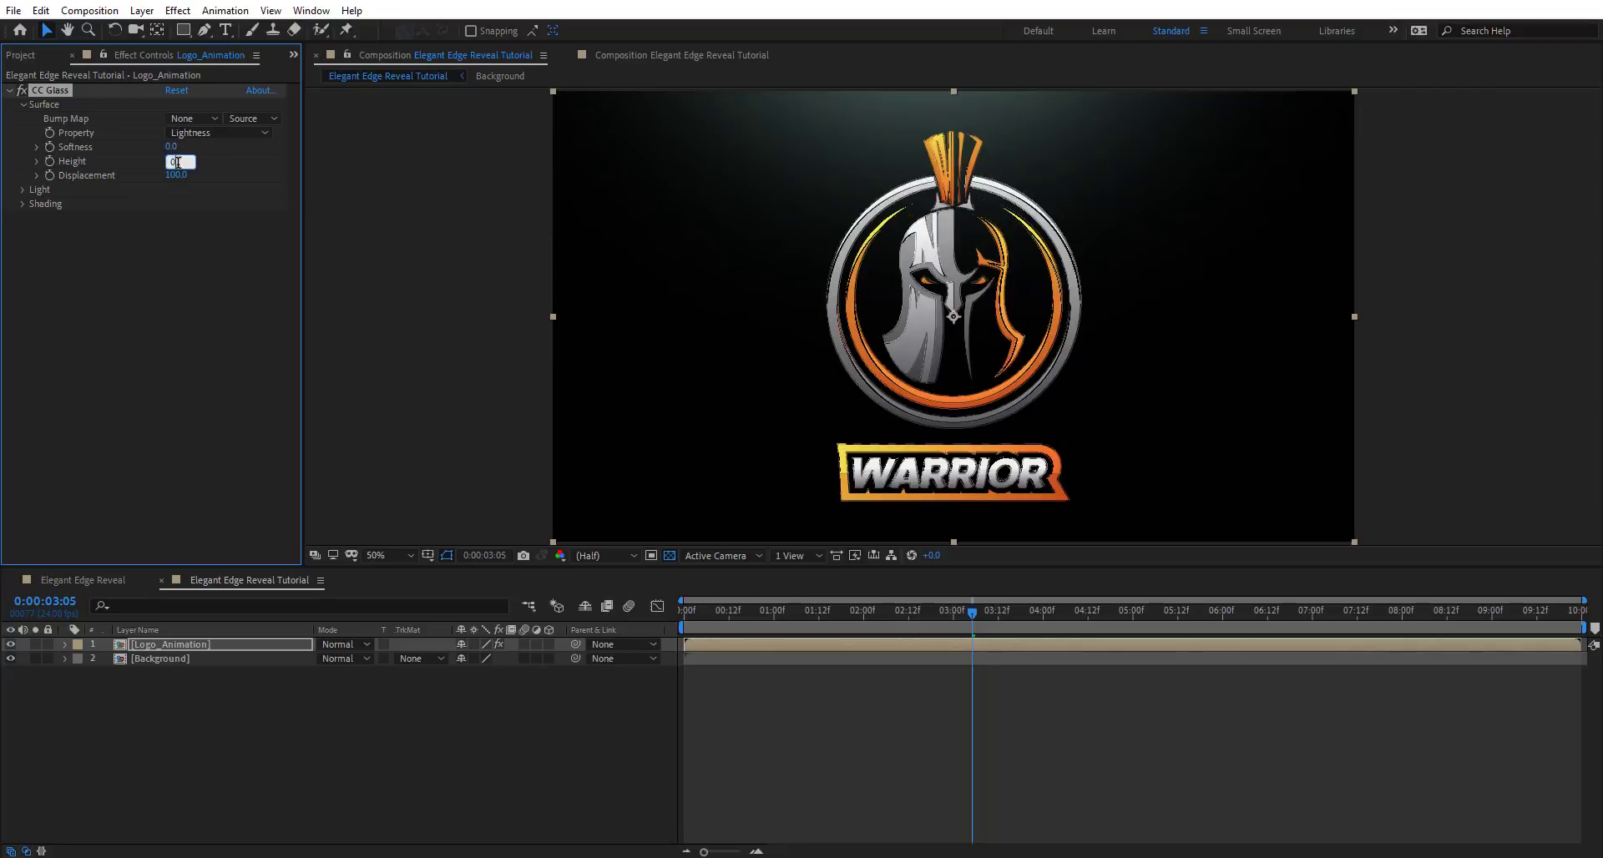
pyautogui.write('0')
pyautogui.press('Return')
pyautogui.write('0')
pyautogui.press('Return')
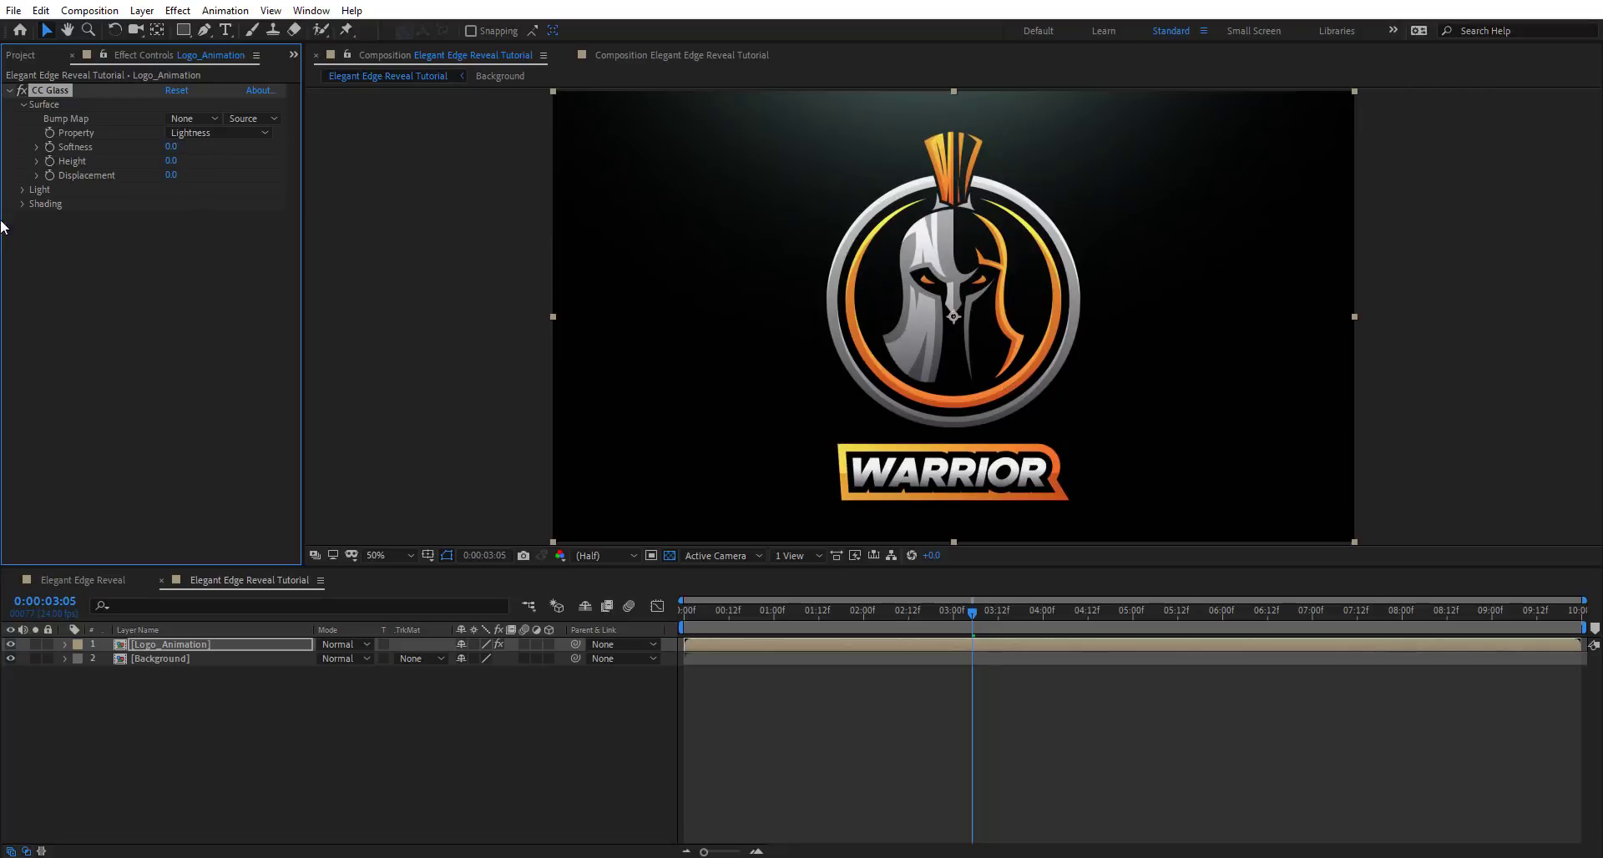
pyautogui.click(21, 204)
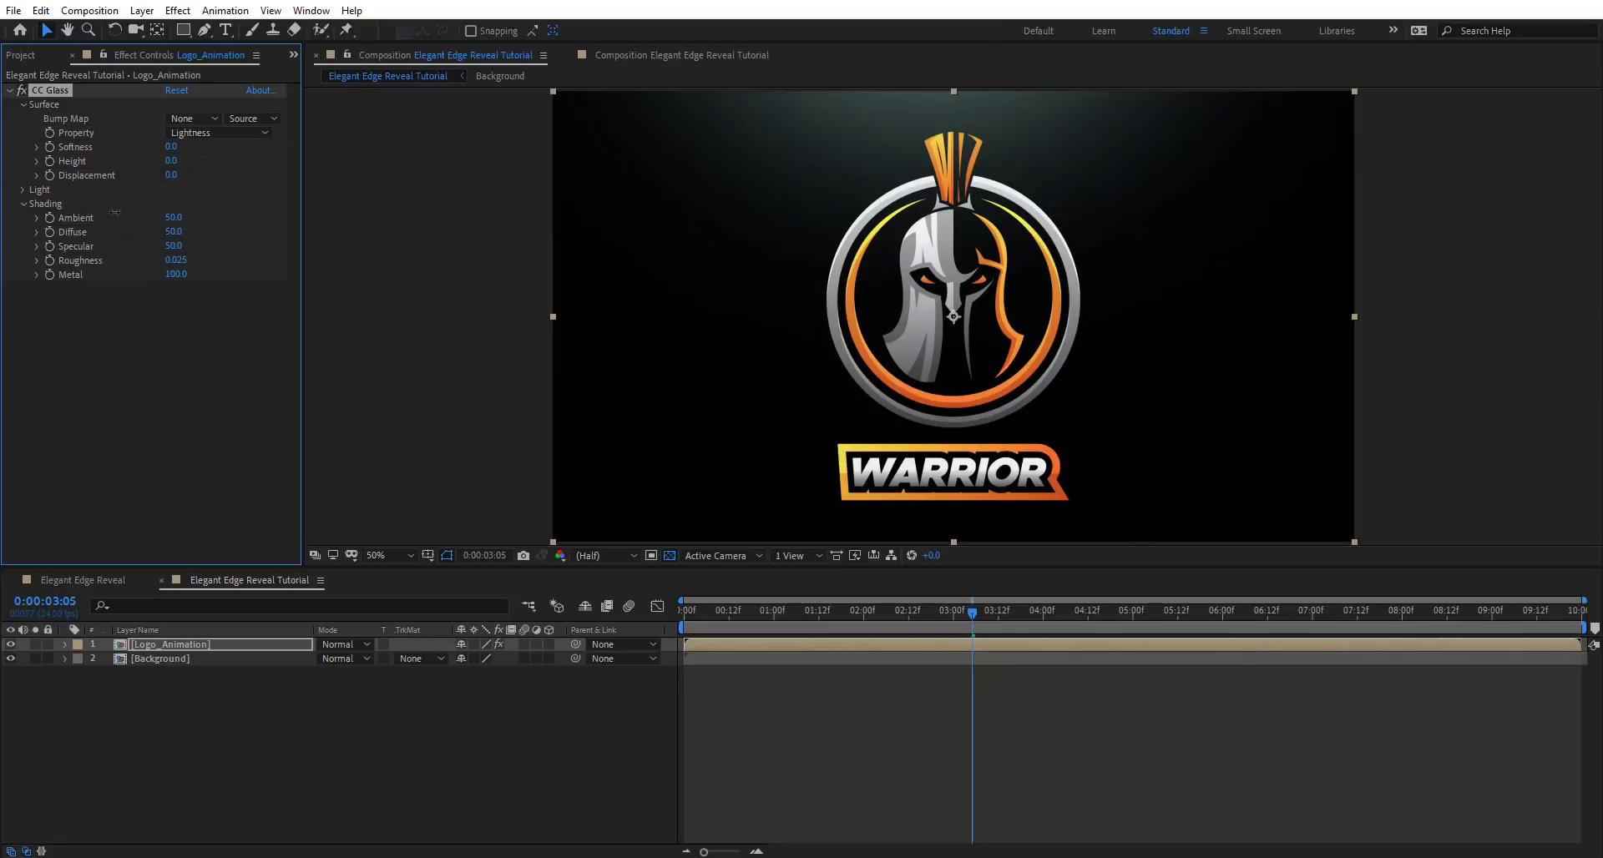
pyautogui.moveTo(173, 217); pyautogui.dragTo(8, 227)
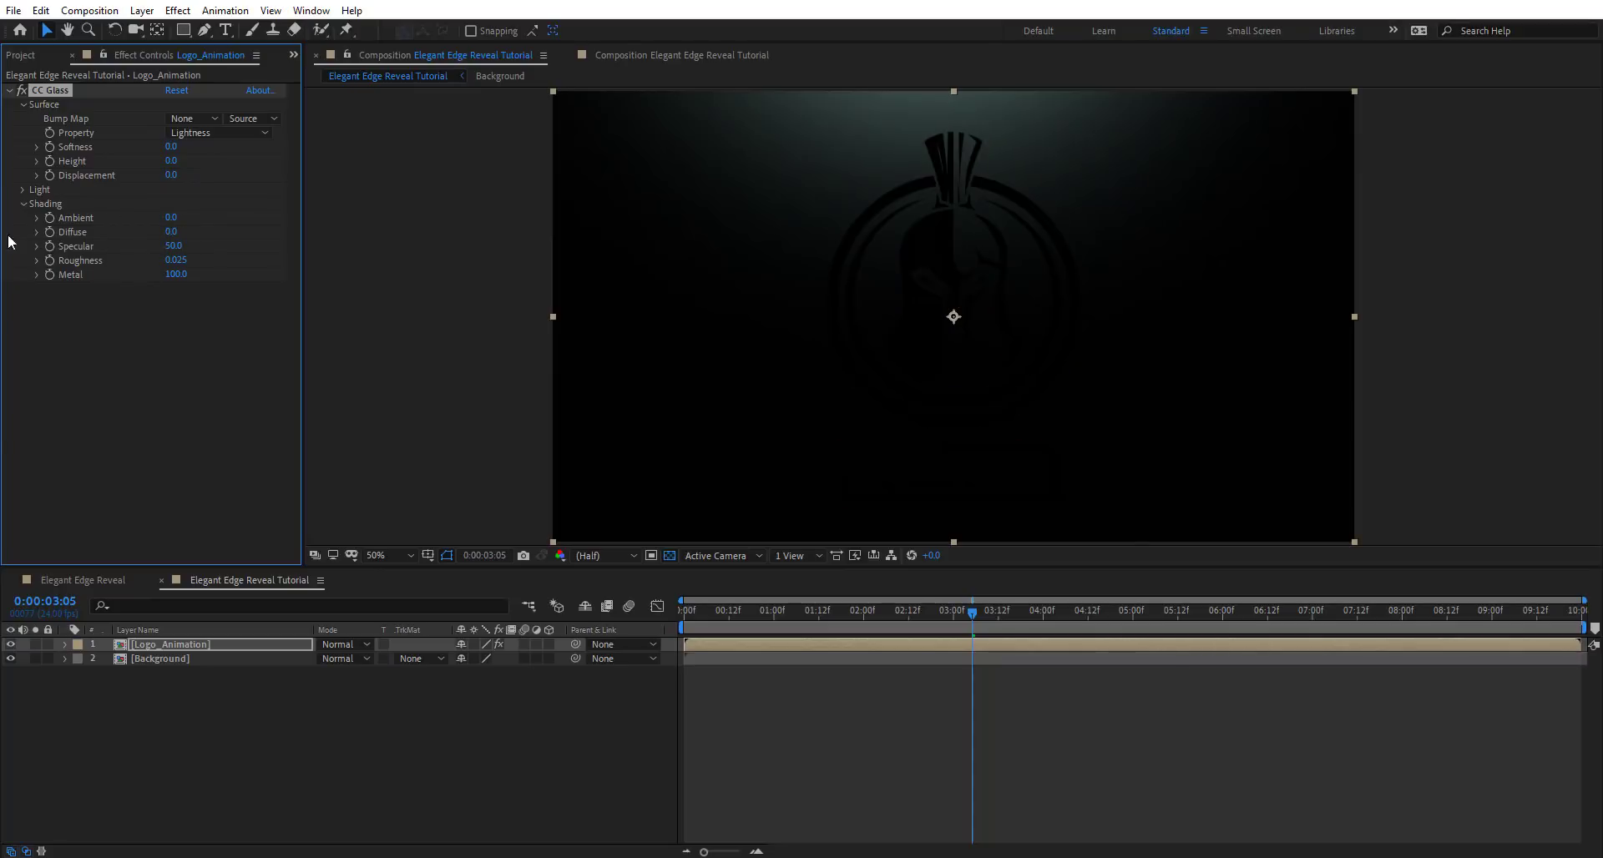
# Change the CC Glass light type to Point Light and place the light on the helmet's nose at about 966, 502
pyautogui.click(23, 190)
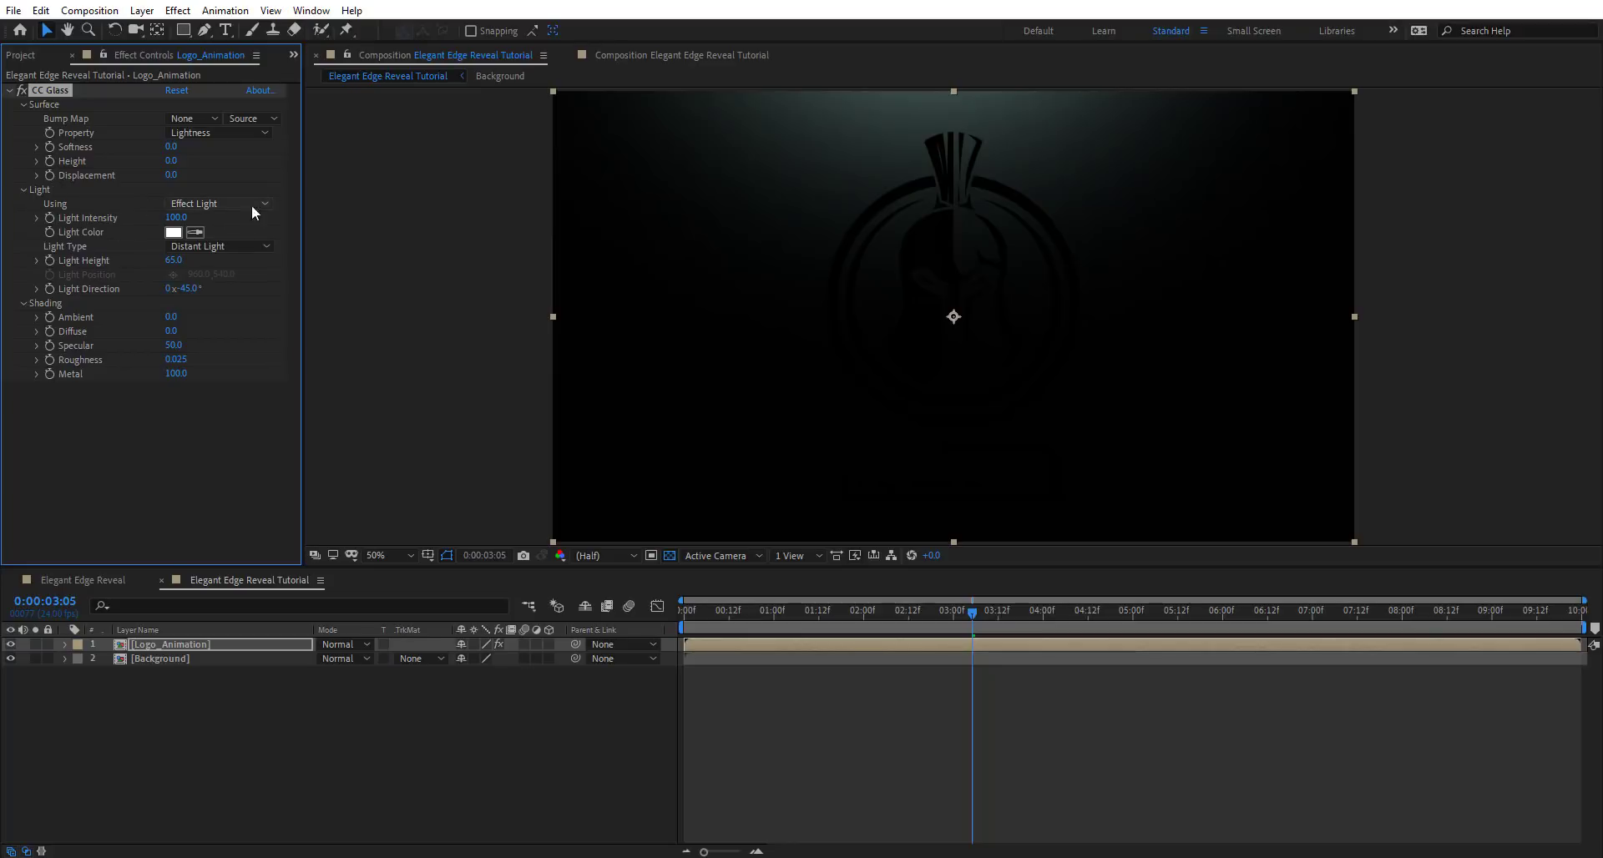
pyautogui.click(238, 245)
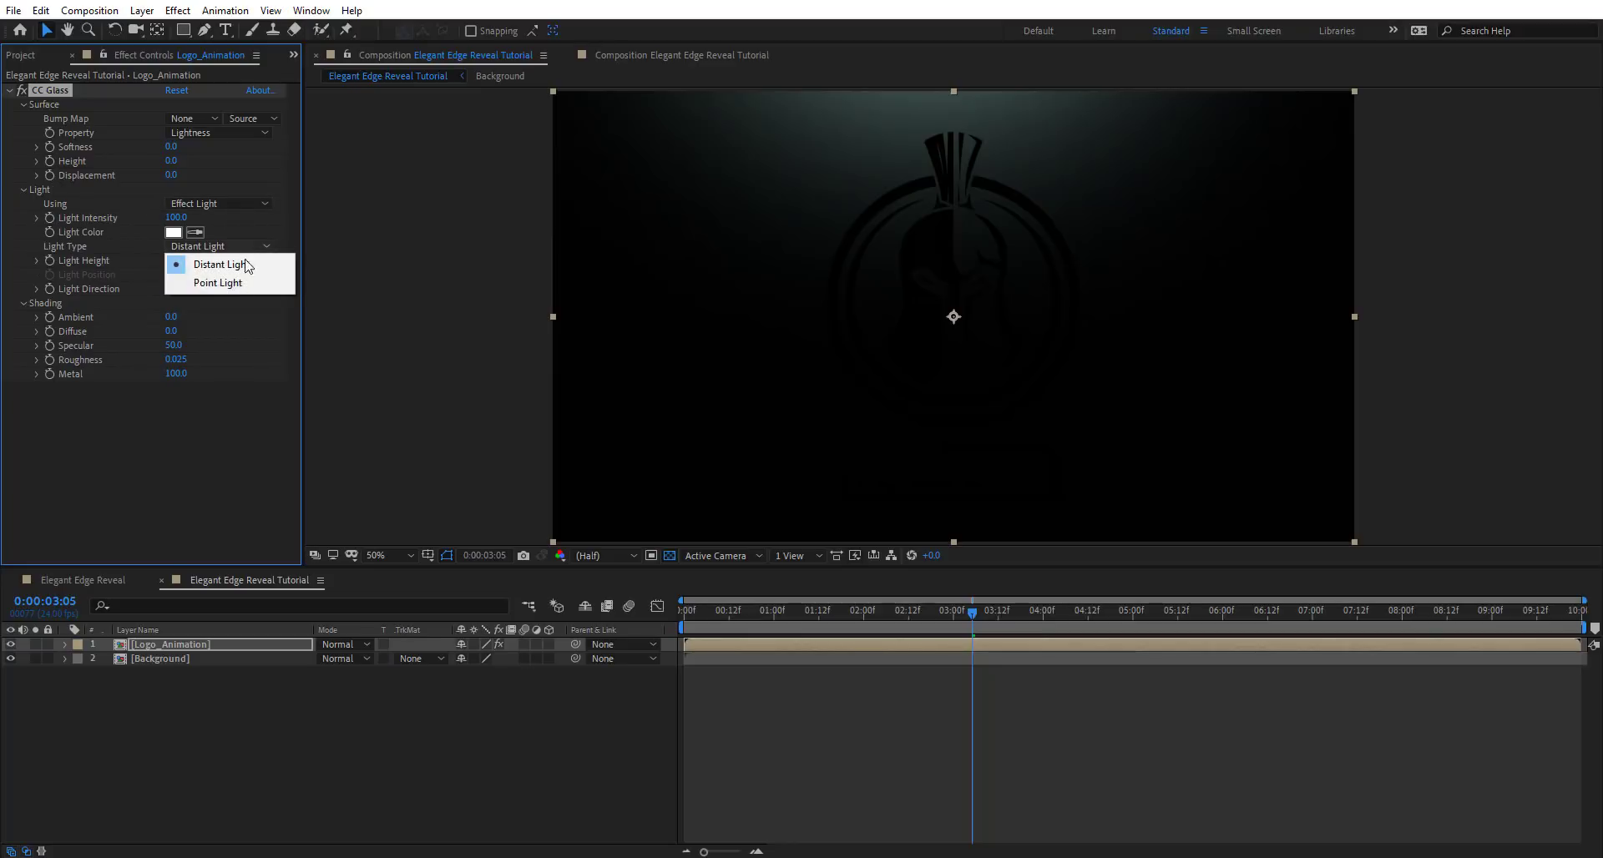
pyautogui.click(219, 287)
pyautogui.moveTo(955, 319)
pyautogui.mouseDown()
pyautogui.moveTo(1102, 236)
pyautogui.moveTo(694, 390)
pyautogui.moveTo(1139, 286)
pyautogui.moveTo(805, 186)
pyautogui.moveTo(955, 279)
pyautogui.moveTo(955, 300)
pyautogui.mouseUp()
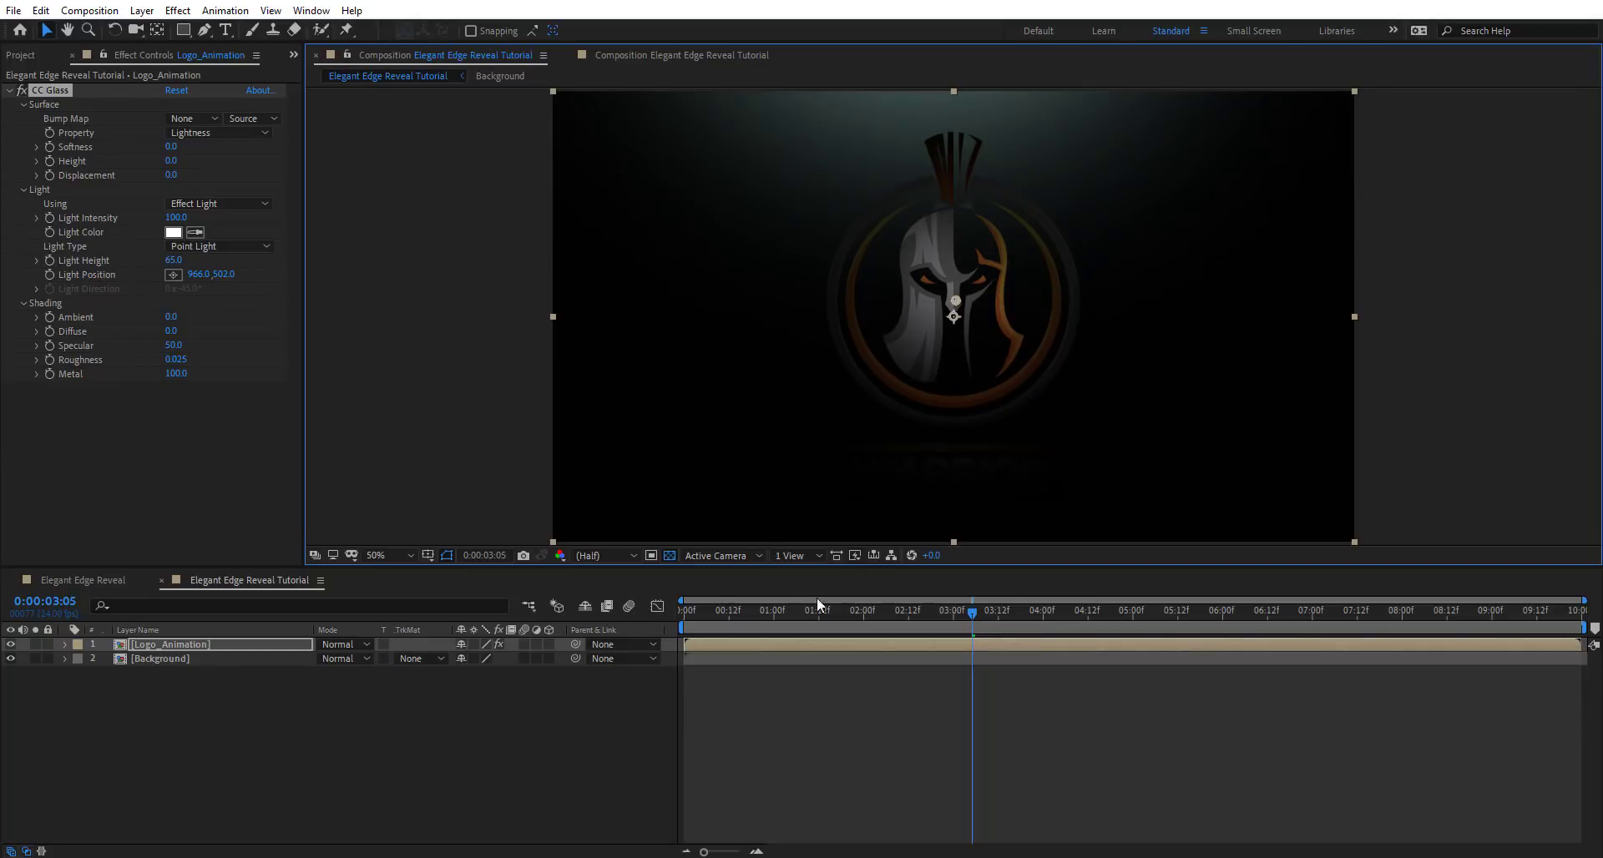
# Start keyframing CC Glass's Light Height and Light Position at 0:00, with the light moved beyond the frame's right edge to about 2286, 502
pyautogui.moveTo(709, 613); pyautogui.dragTo(643, 615)
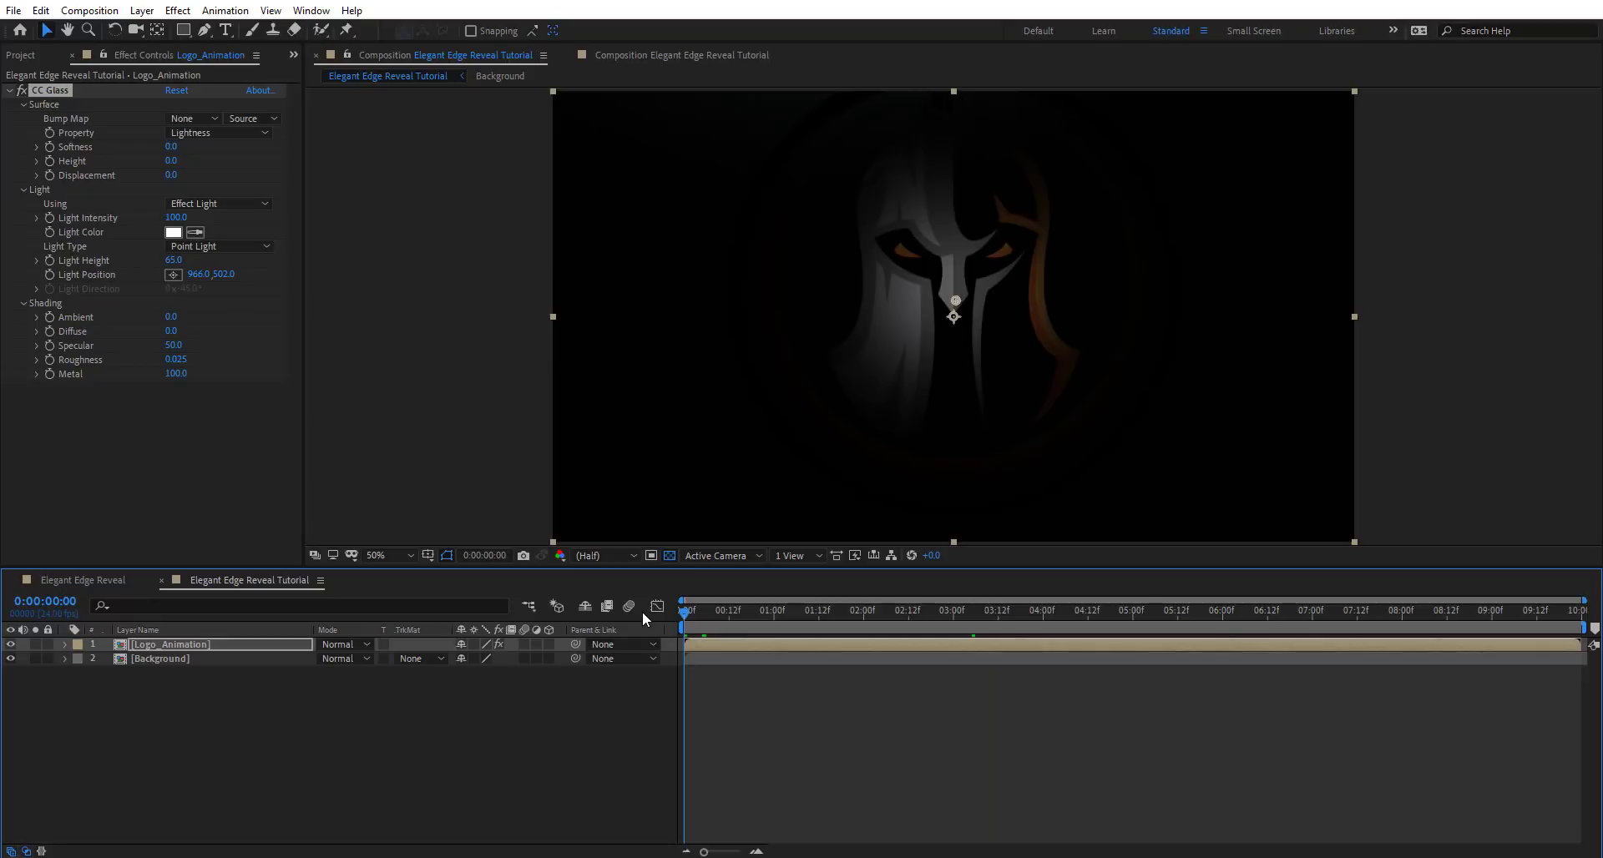
pyautogui.click(52, 260)
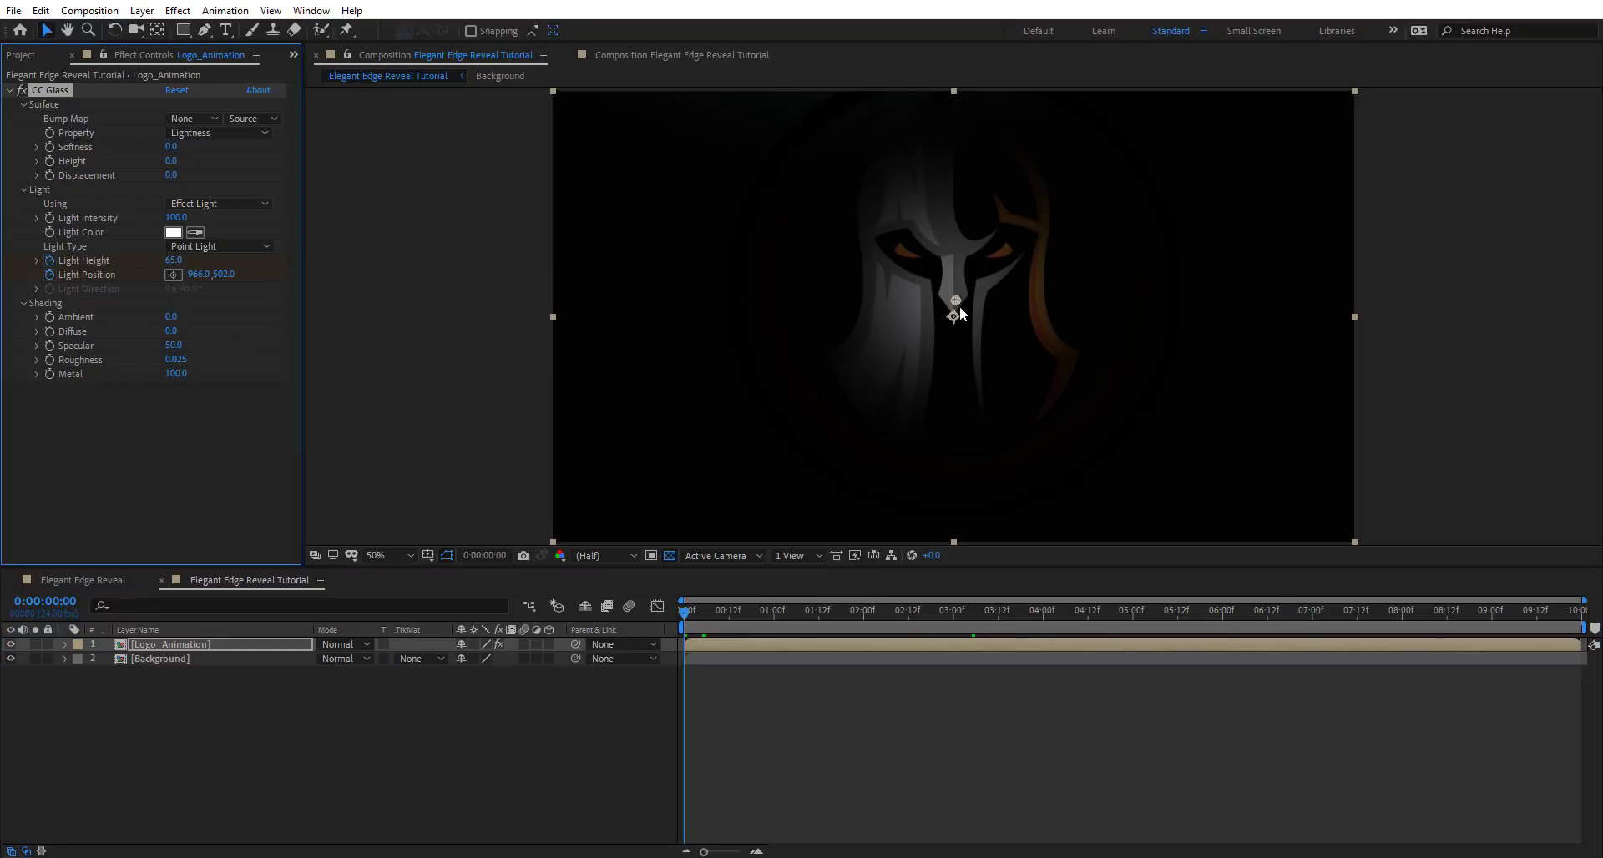
pyautogui.moveTo(955, 301); pyautogui.dragTo(1449, 326)
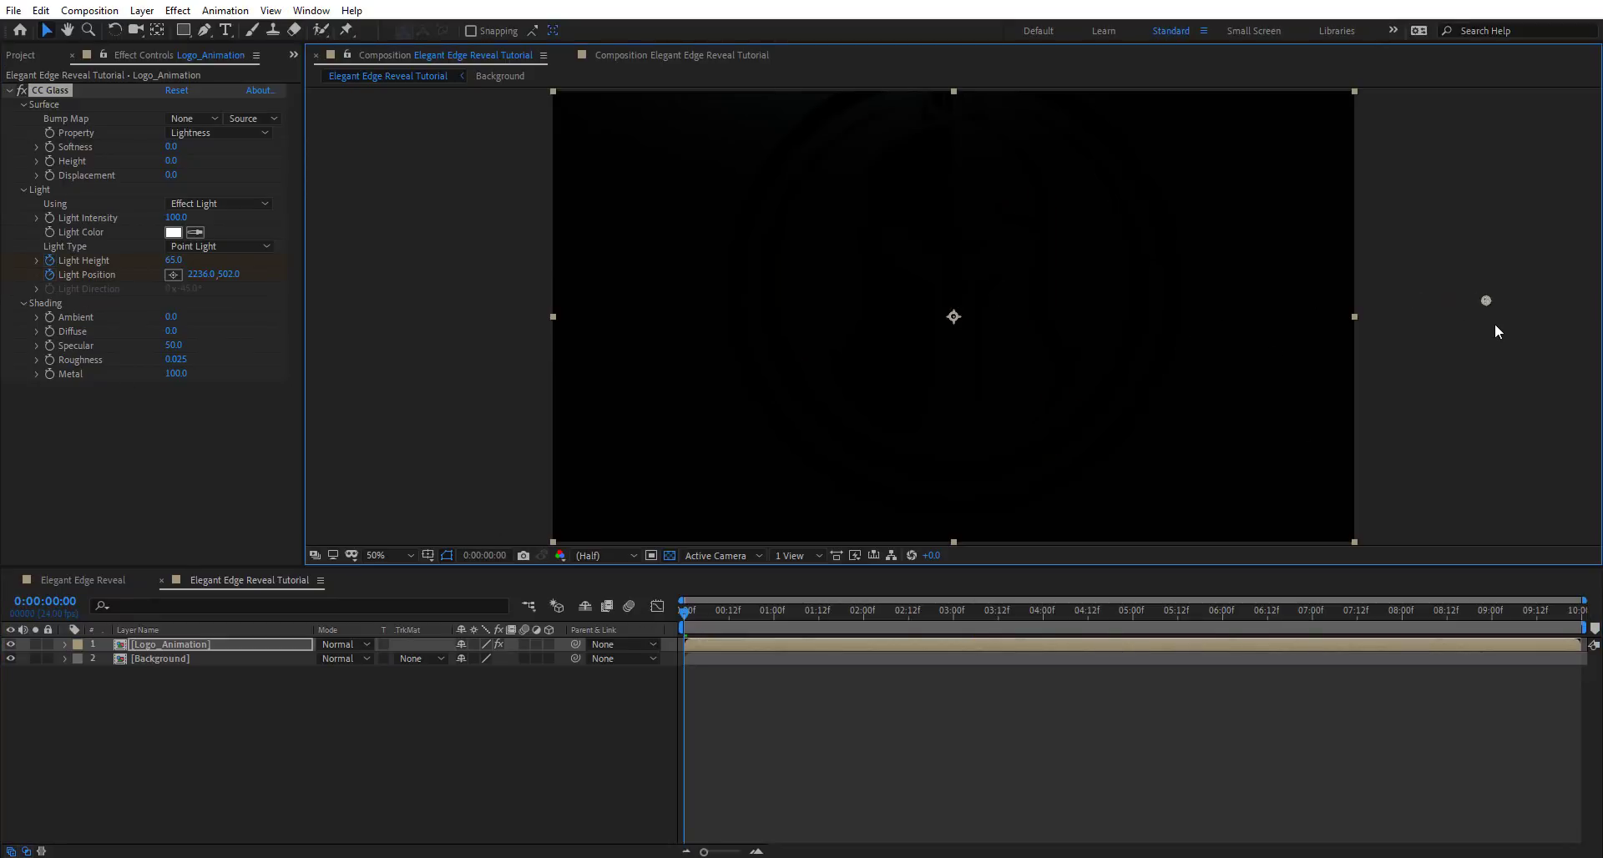
# At 8 seconds, keyframe the light back over the helmet at about 964, 502 and set its Light Height to 70
pyautogui.click(1406, 625)
pyautogui.moveTo(1506, 302); pyautogui.dragTo(952, 318)
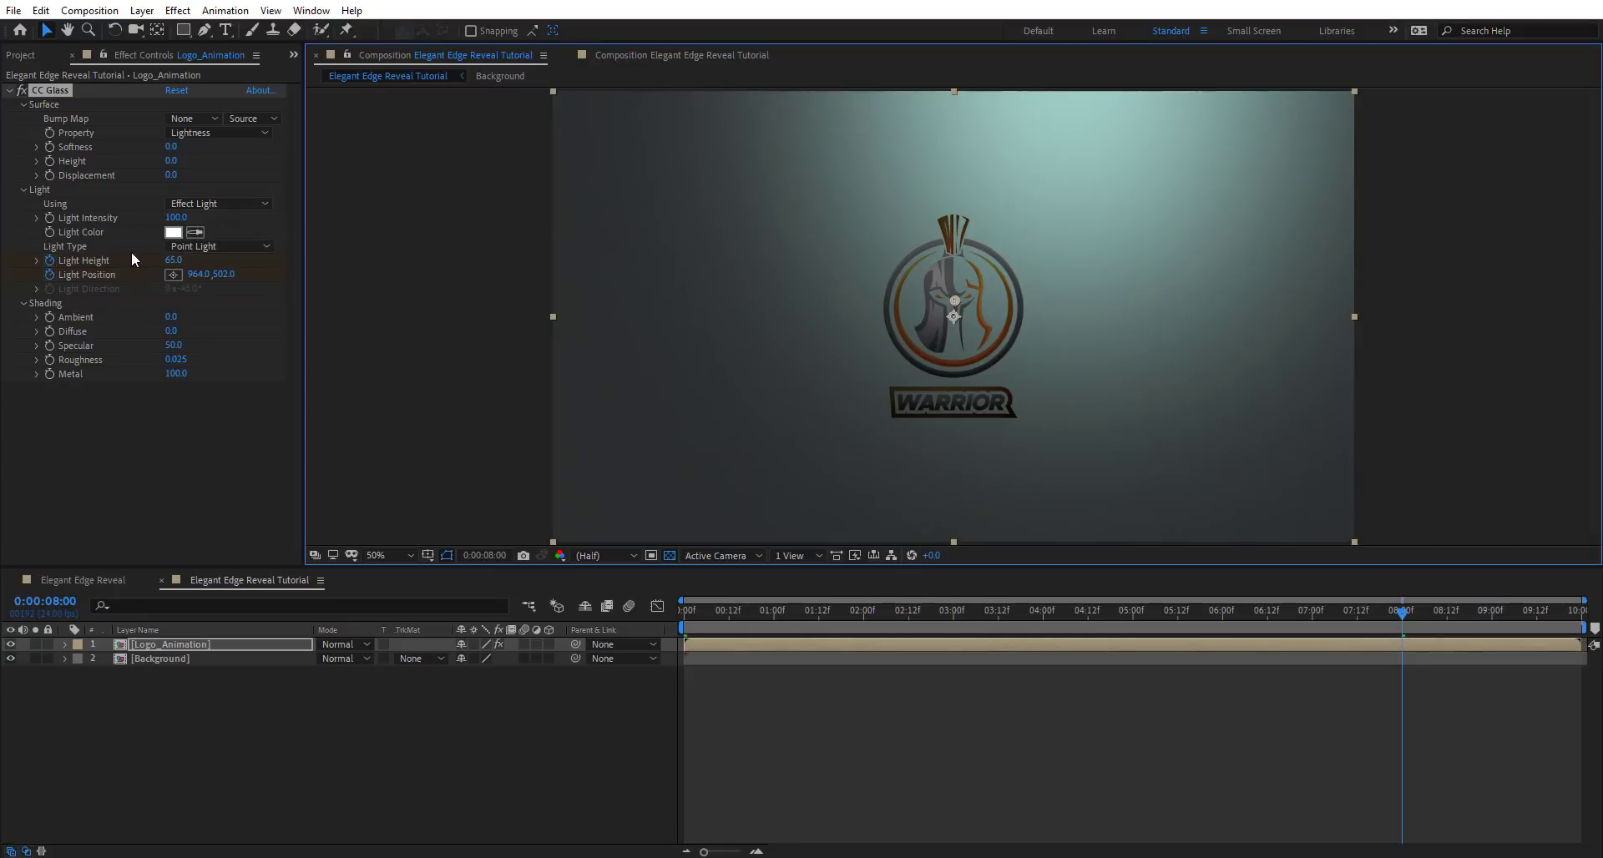
pyautogui.click(147, 270)
pyautogui.moveTo(168, 259); pyautogui.dragTo(195, 260)
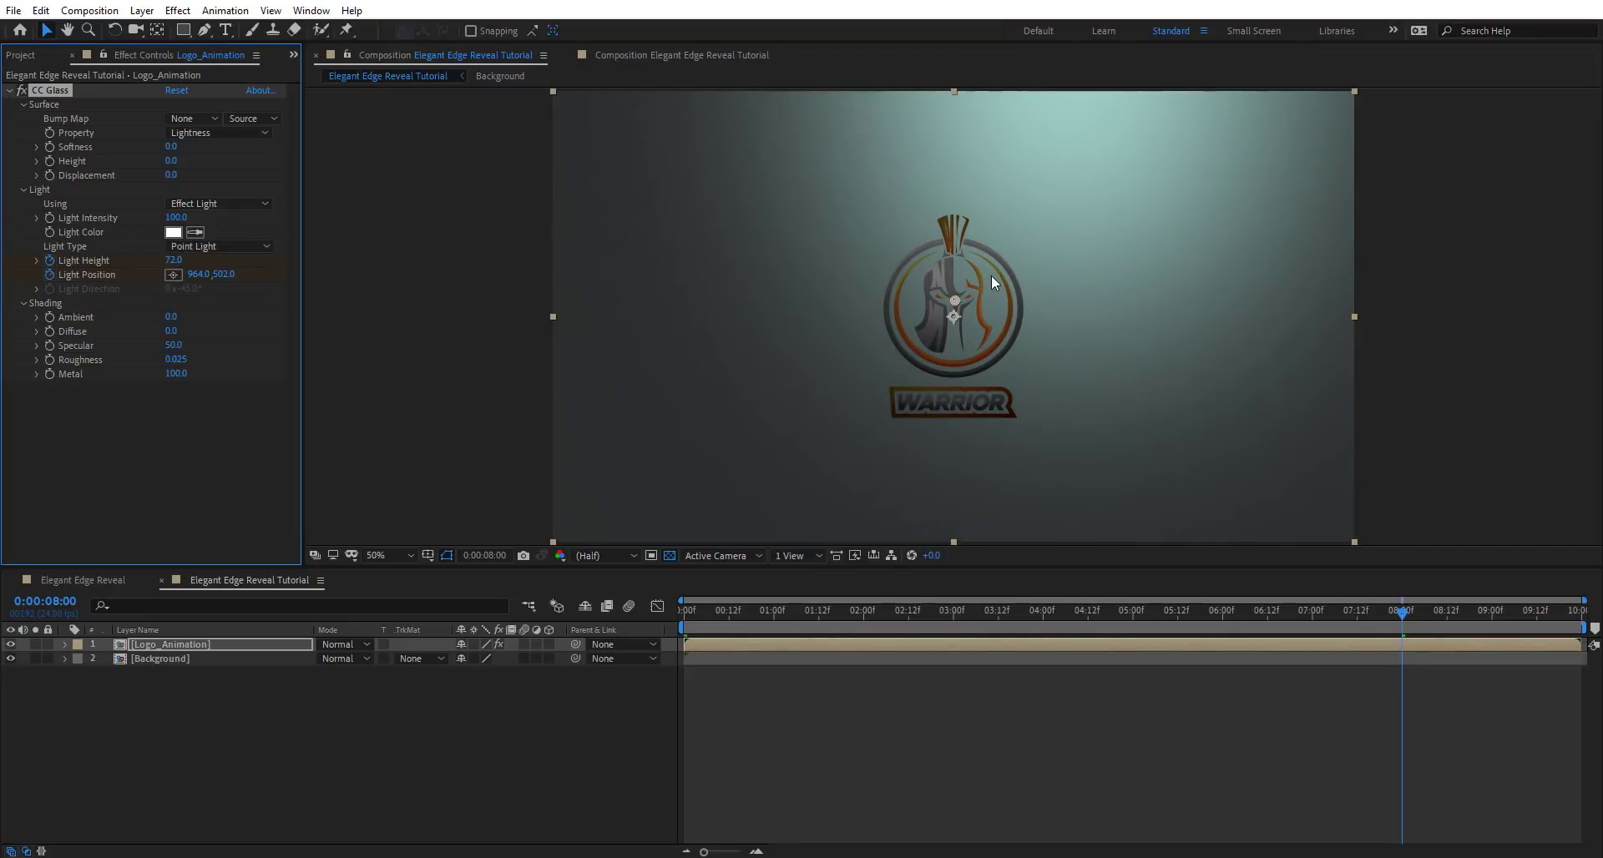
pyautogui.scroll(1, 991, 276)
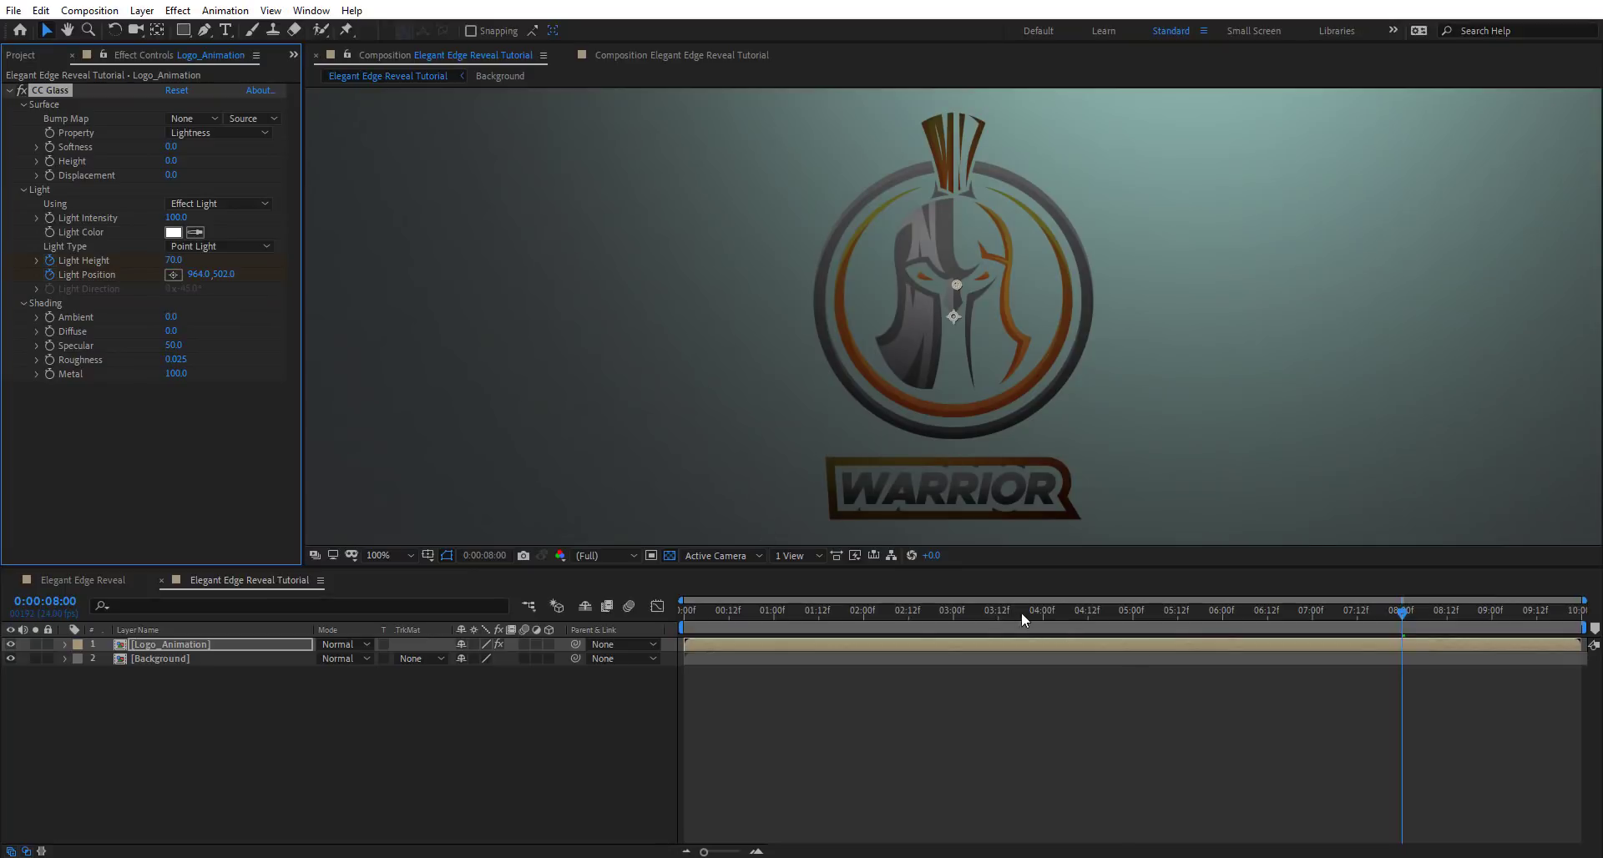
# Set the Light Height to 0 at the start of the timeline and reveal the Logo_Animation layer's keyframes
pyautogui.moveTo(1022, 614); pyautogui.dragTo(684, 627)
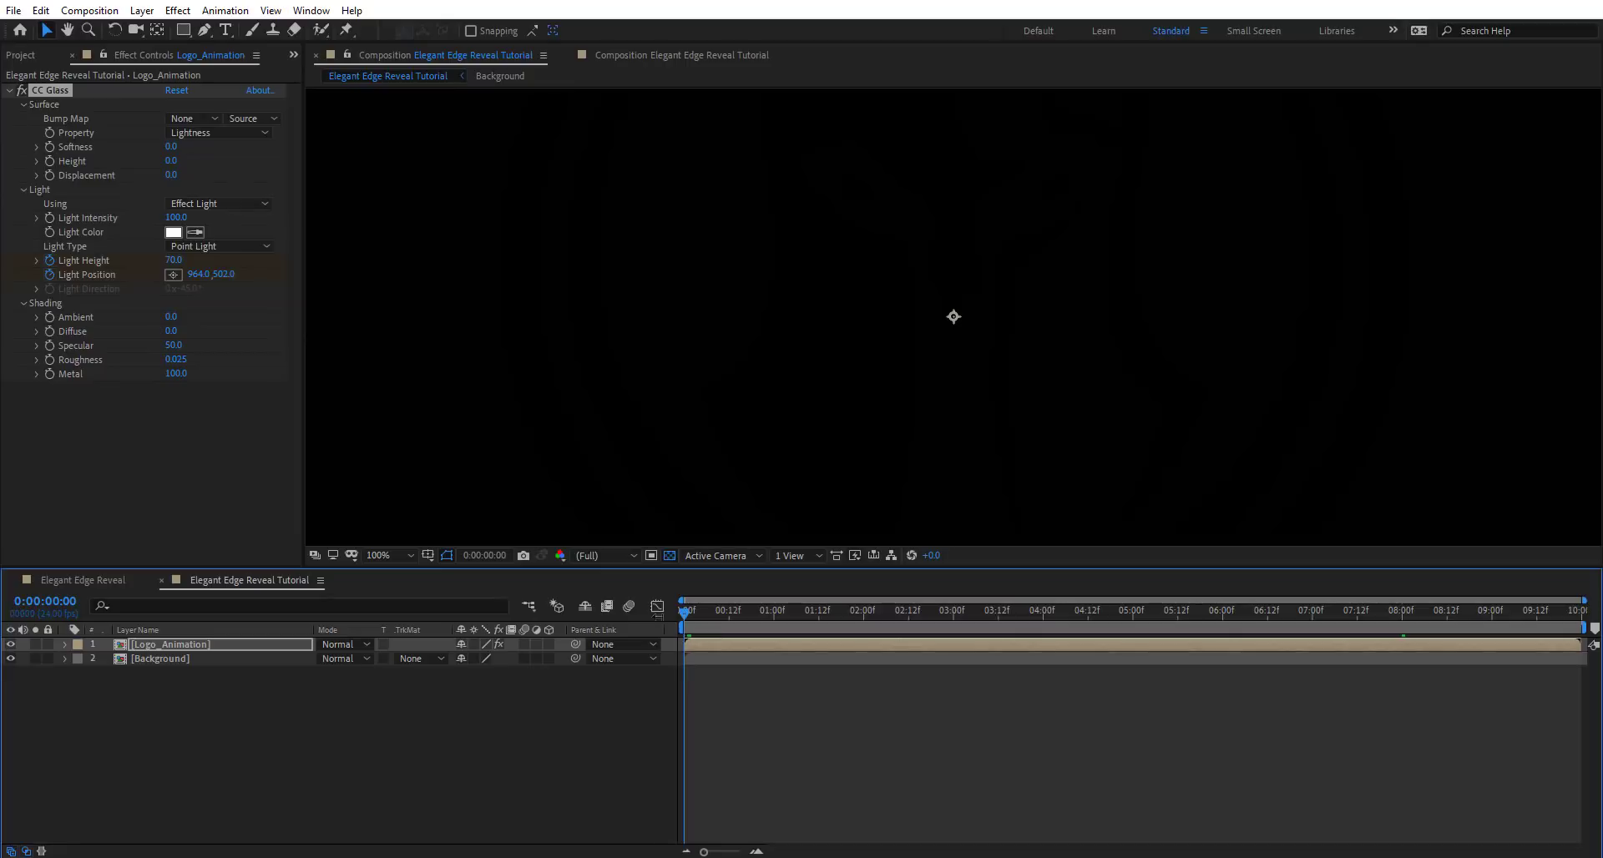
pyautogui.click(173, 259)
pyautogui.write('0')
pyautogui.press('Return')
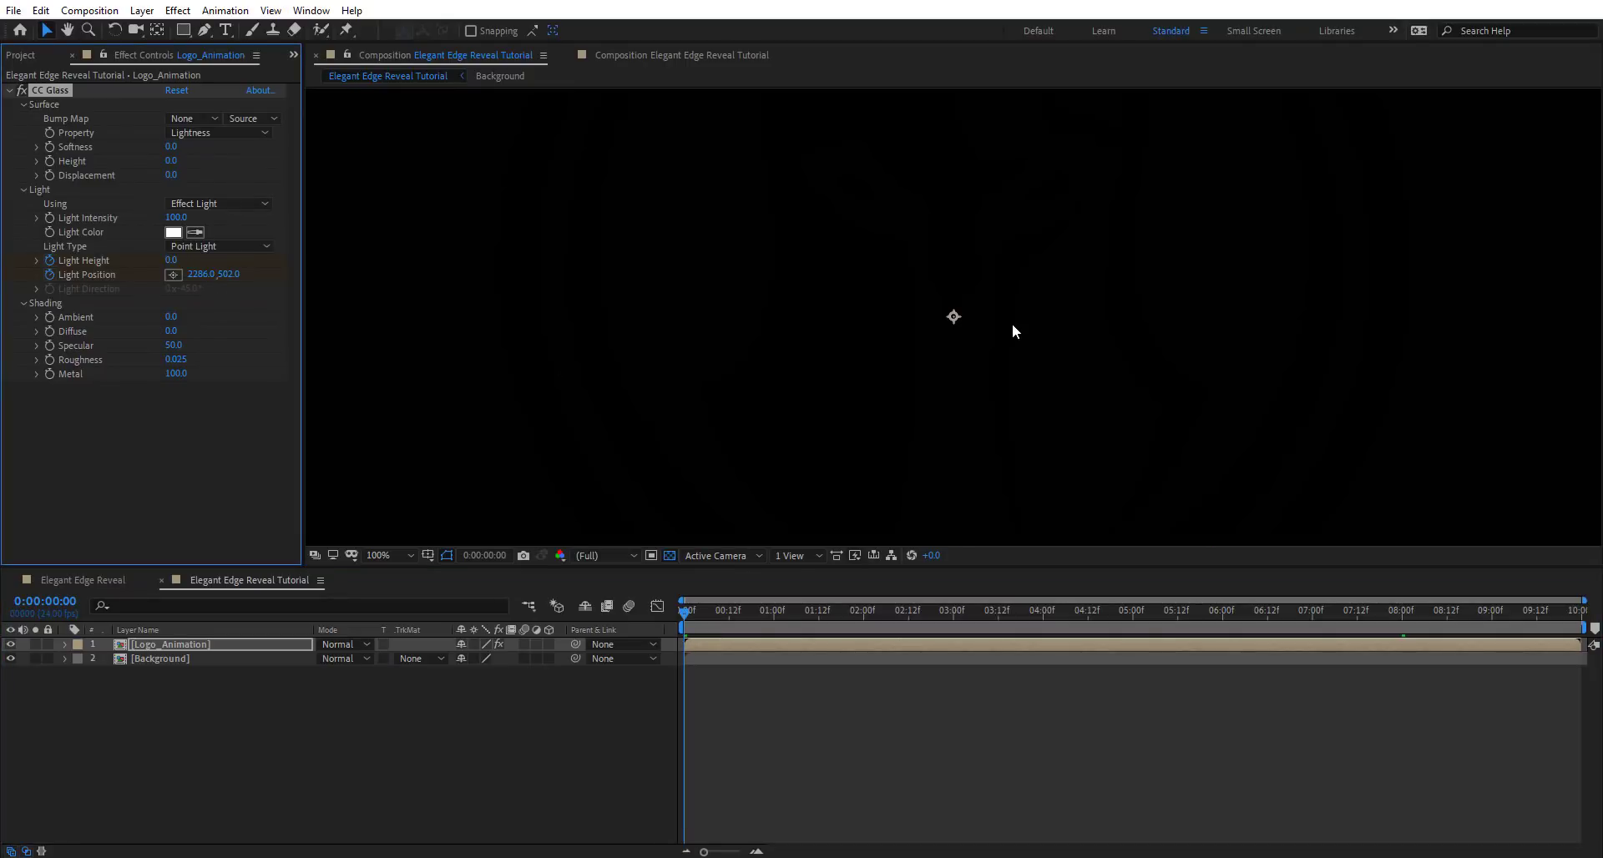
pyautogui.scroll(-1, 1012, 323)
pyautogui.press('u')
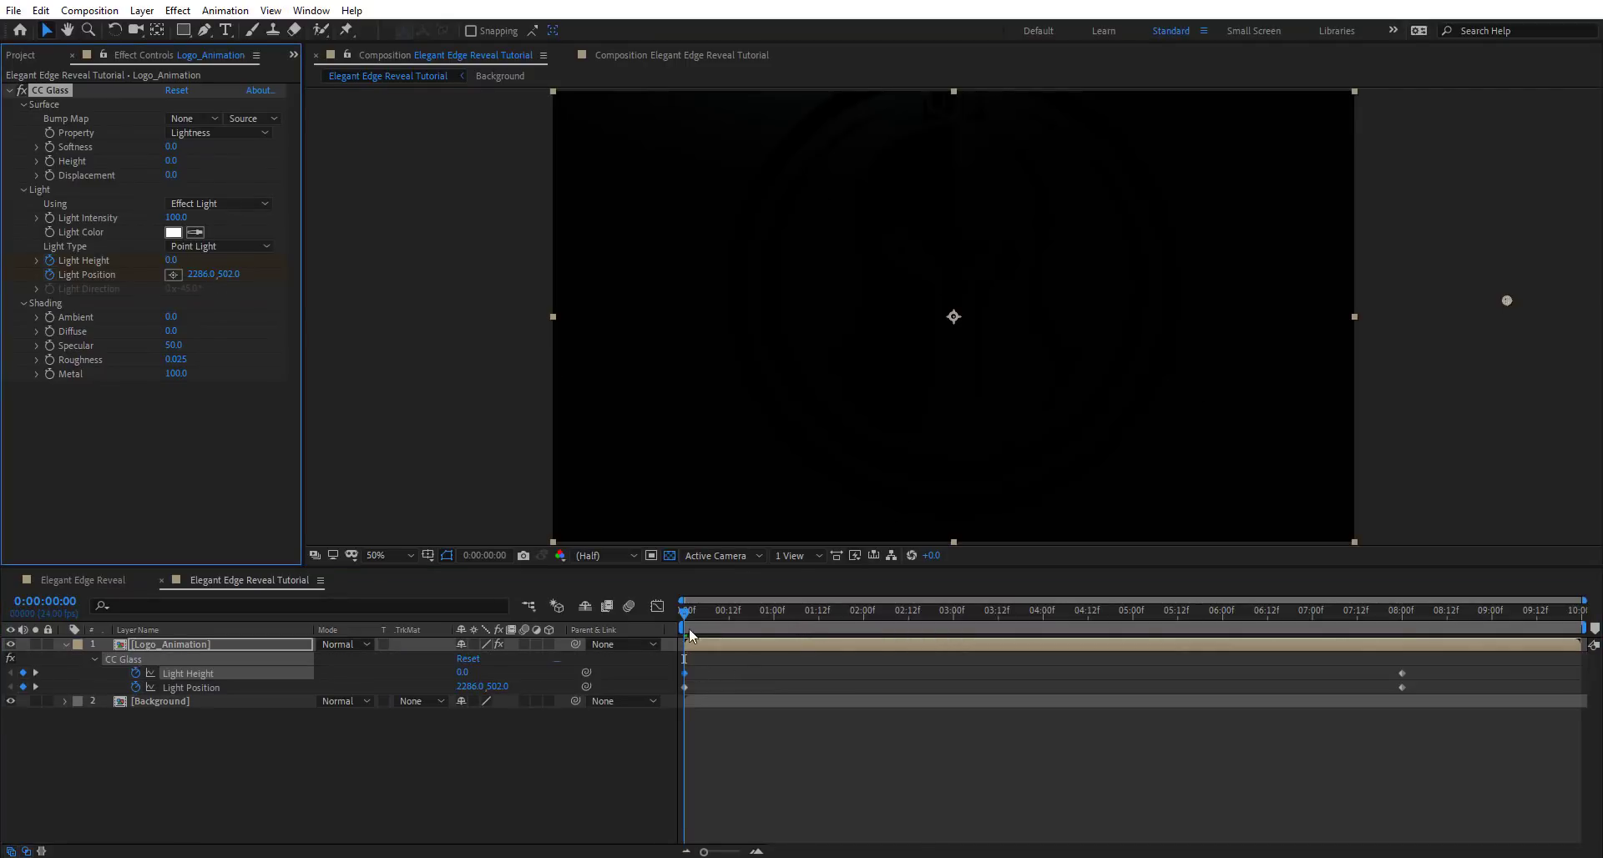
# Set CC Glass's Metal shading to 0 and check the light's sweep over the logo along the timeline
pyautogui.moveTo(686, 619); pyautogui.dragTo(1320, 646)
pyautogui.press('/')
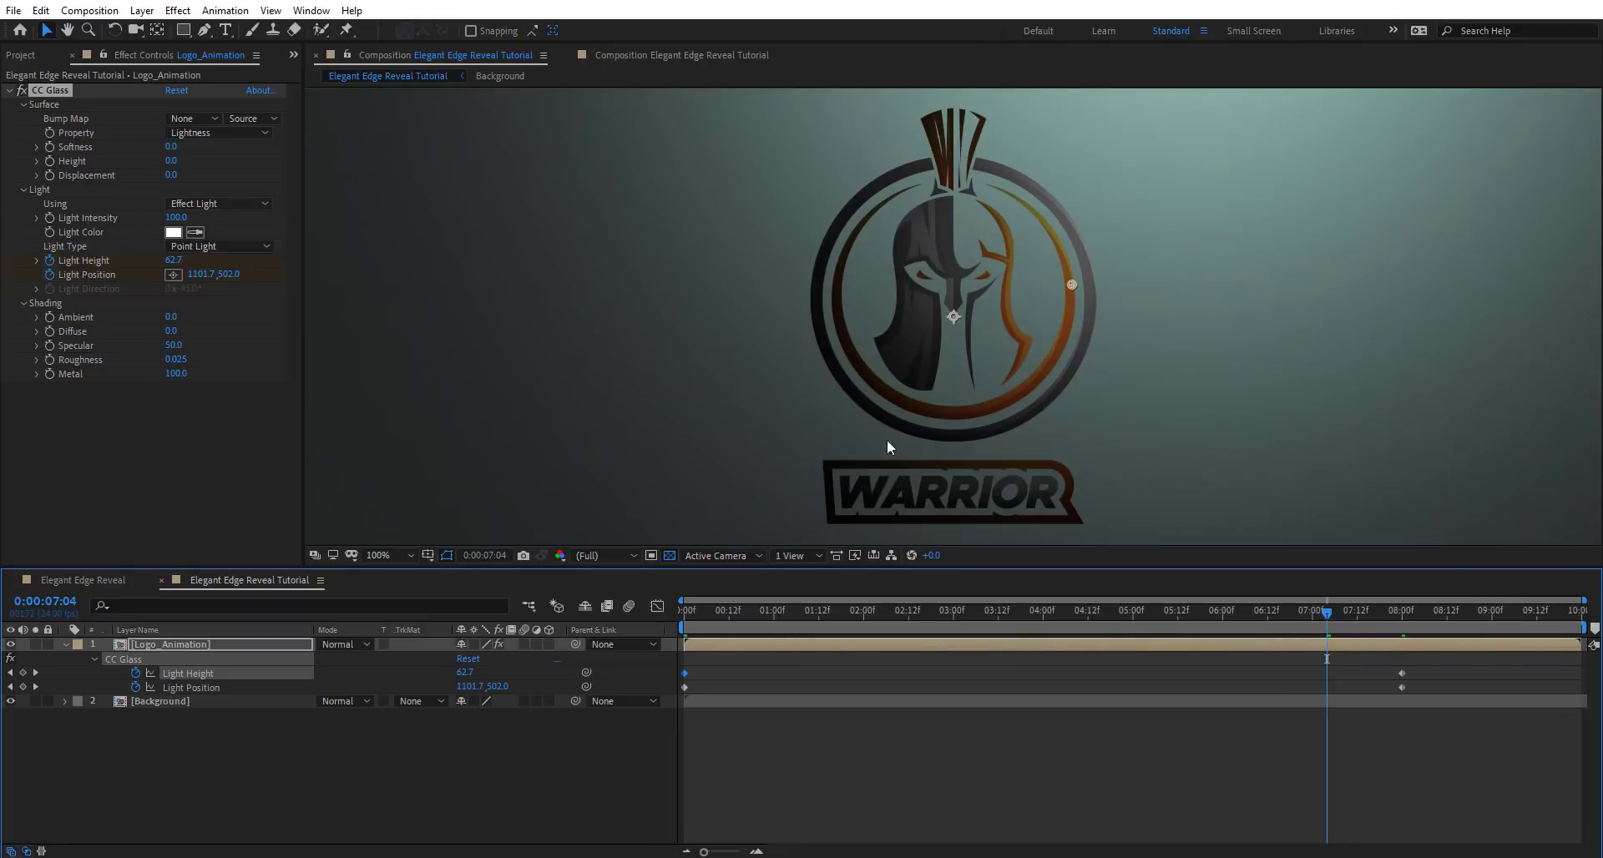
pyautogui.moveTo(183, 380); pyautogui.dragTo(2, 374)
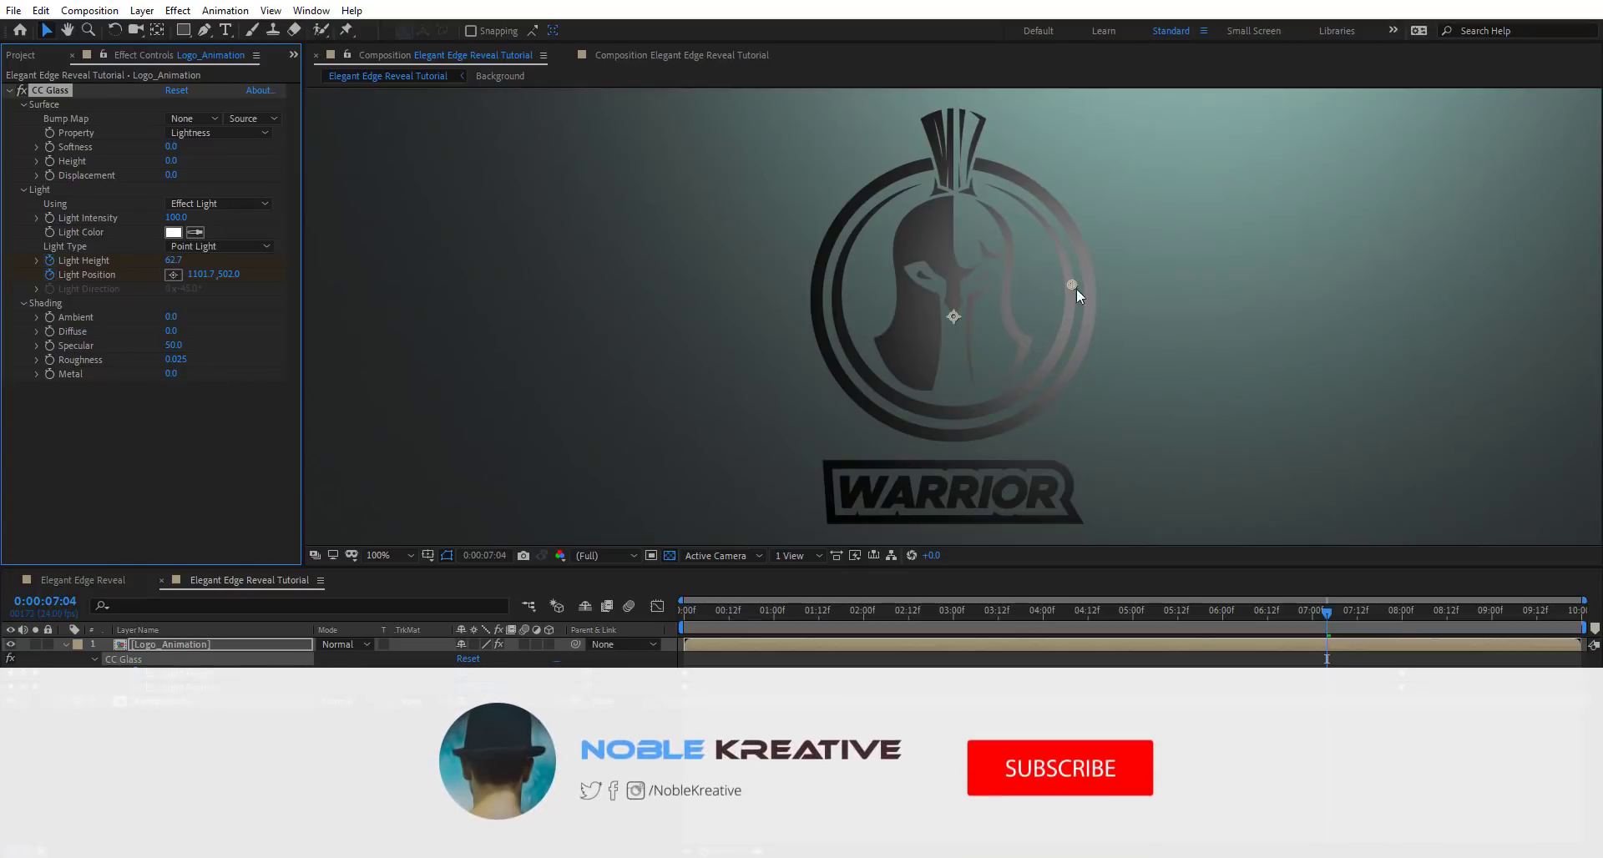
pyautogui.moveTo(1306, 611); pyautogui.dragTo(1399, 686)
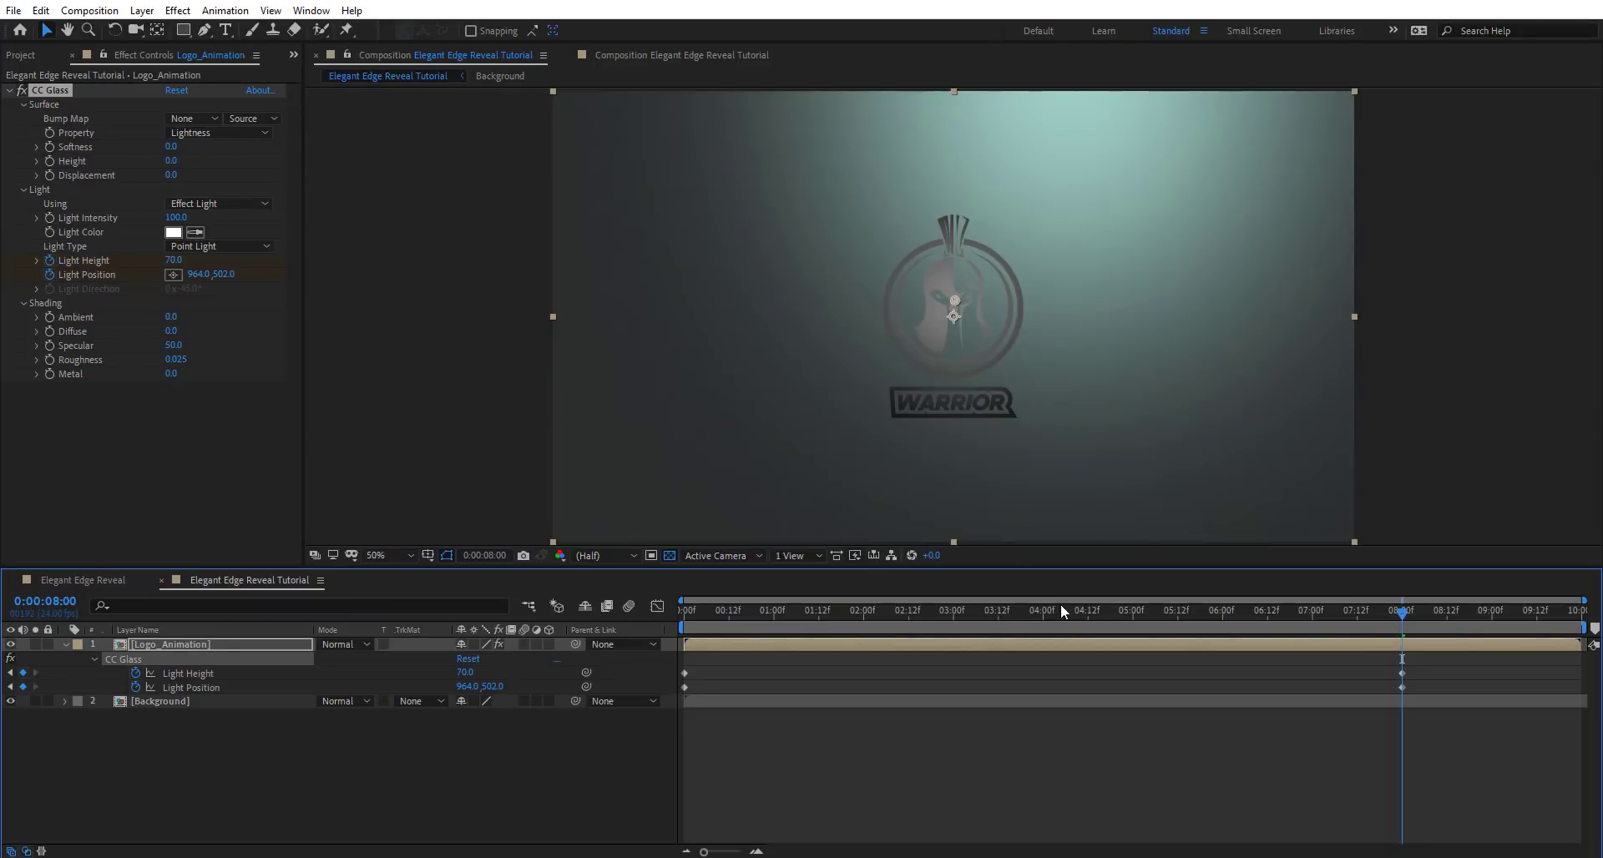
pyautogui.moveTo(1060, 612); pyautogui.dragTo(1133, 624)
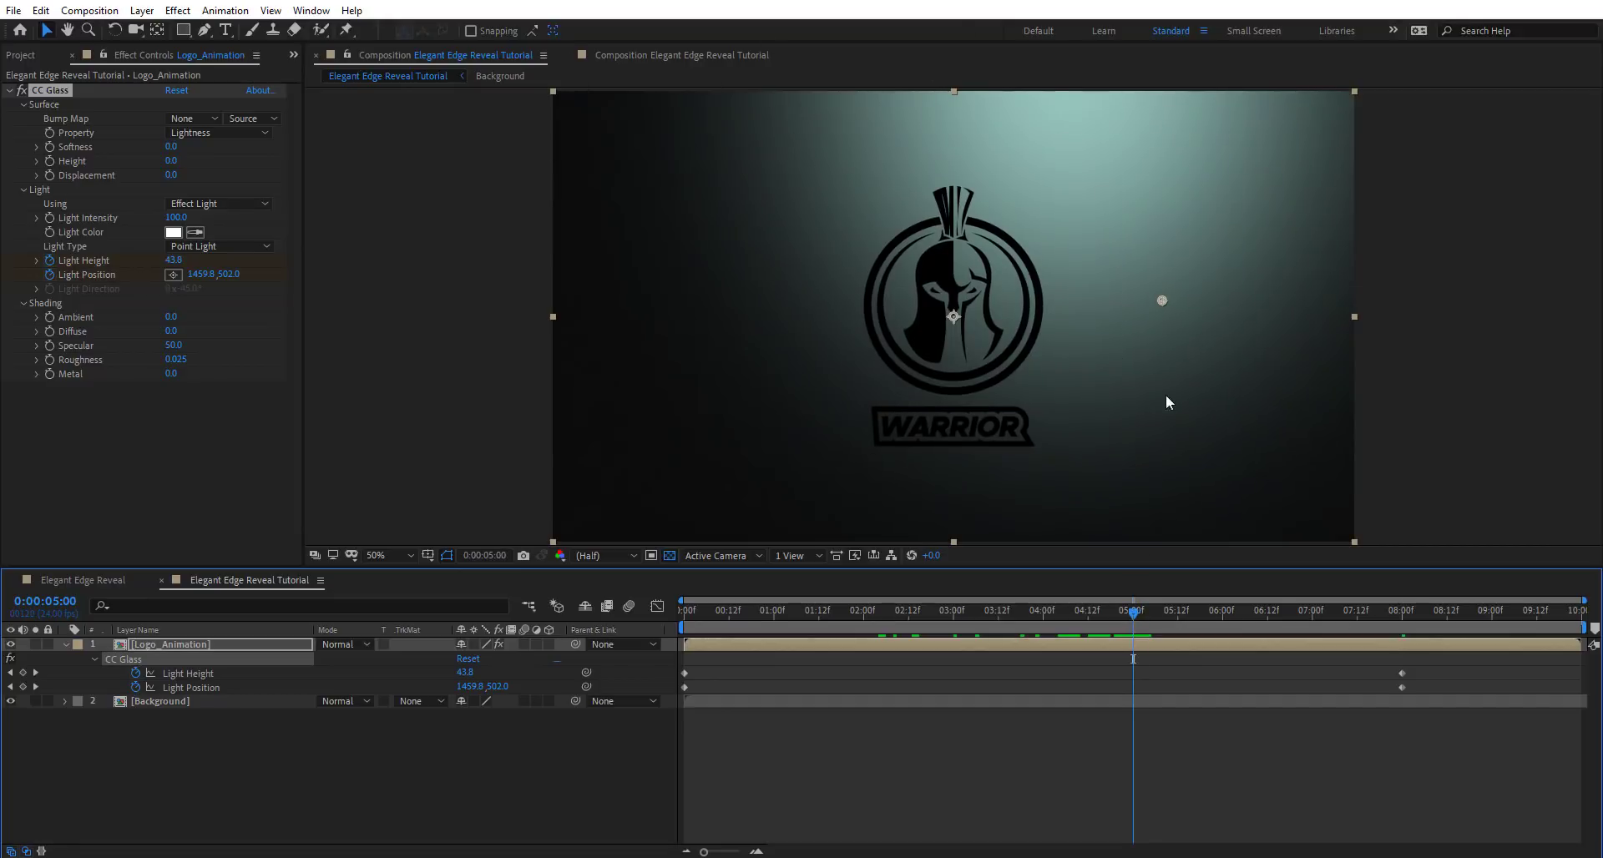
# Apply Easy Ease to all Light Height and Light Position keyframes of the Logo_Animation layer
pyautogui.scroll(1, 1169, 135)
pyautogui.moveTo(1180, 203); pyautogui.dragTo(1204, 170)
pyautogui.press(',')
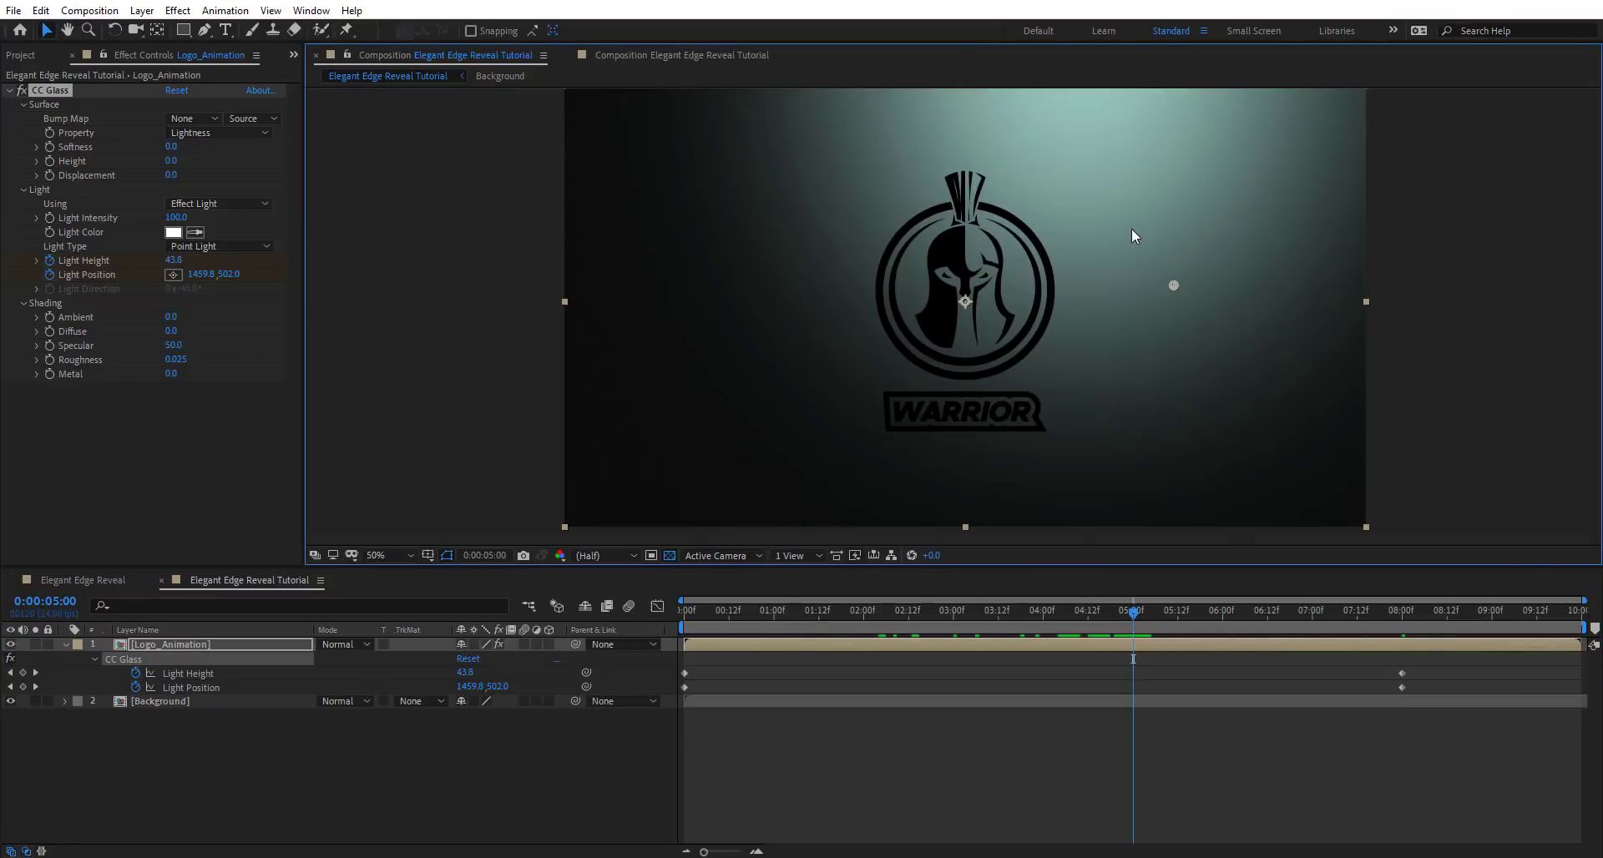
pyautogui.click(200, 688)
pyautogui.click(658, 607)
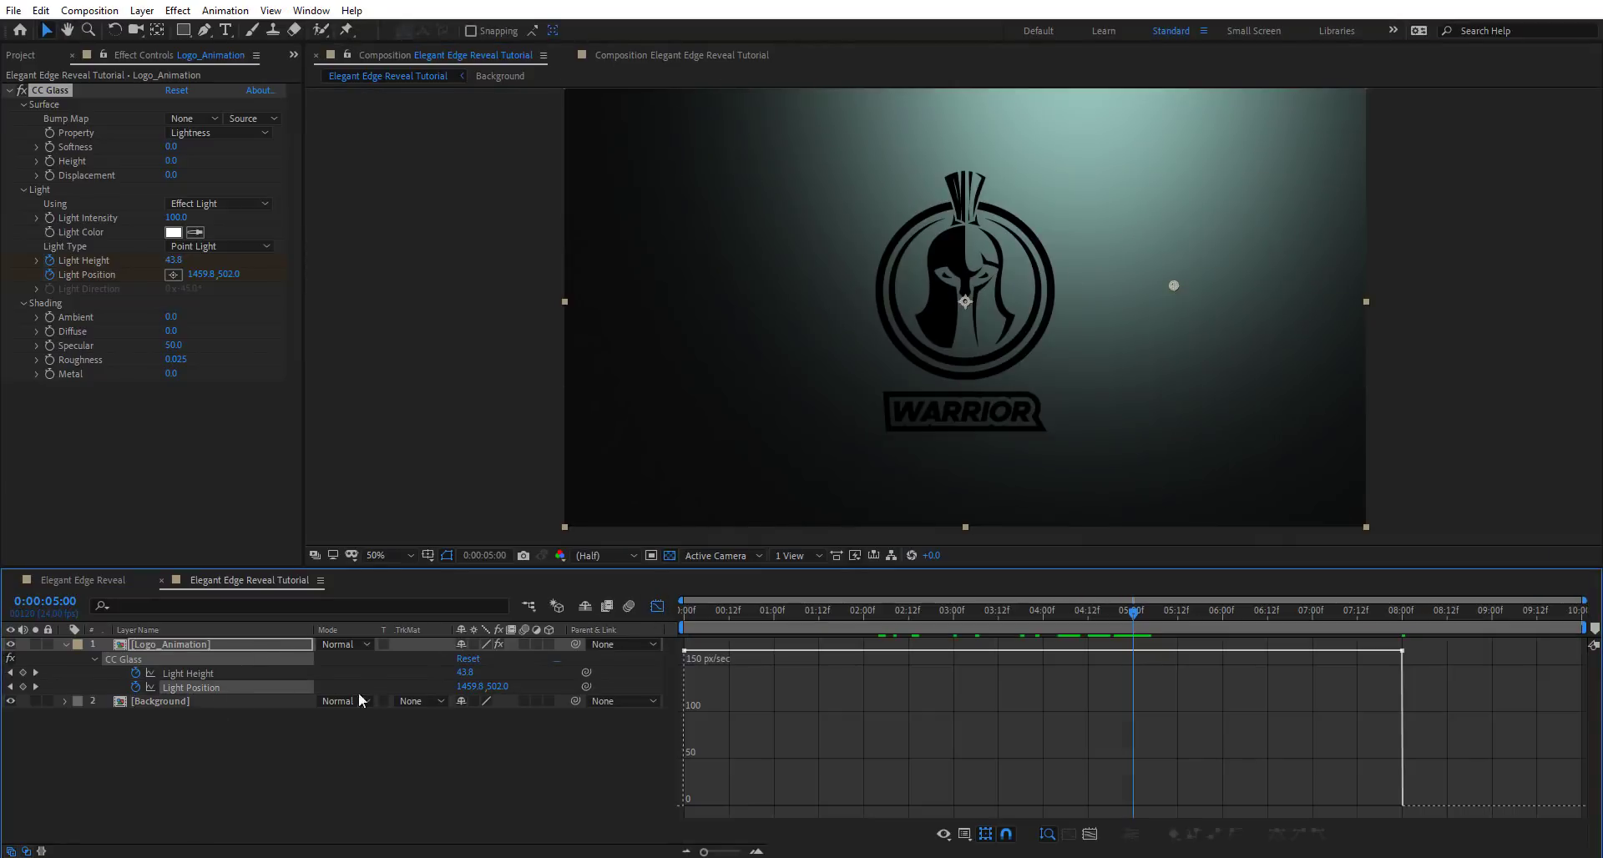
pyautogui.click(658, 607)
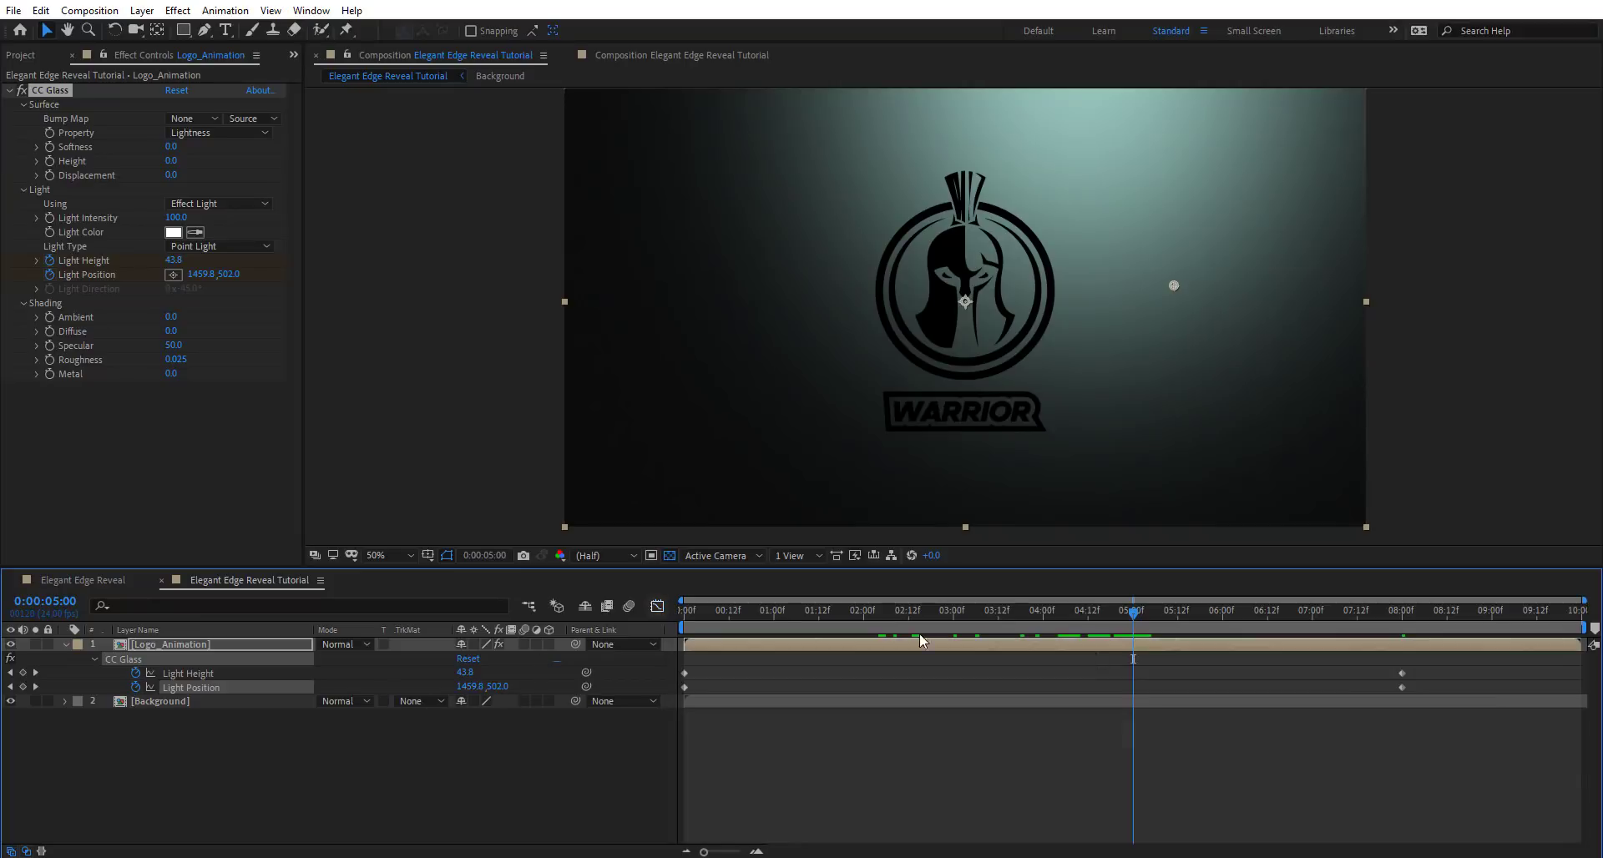
pyautogui.moveTo(1445, 660); pyautogui.dragTo(515, 724)
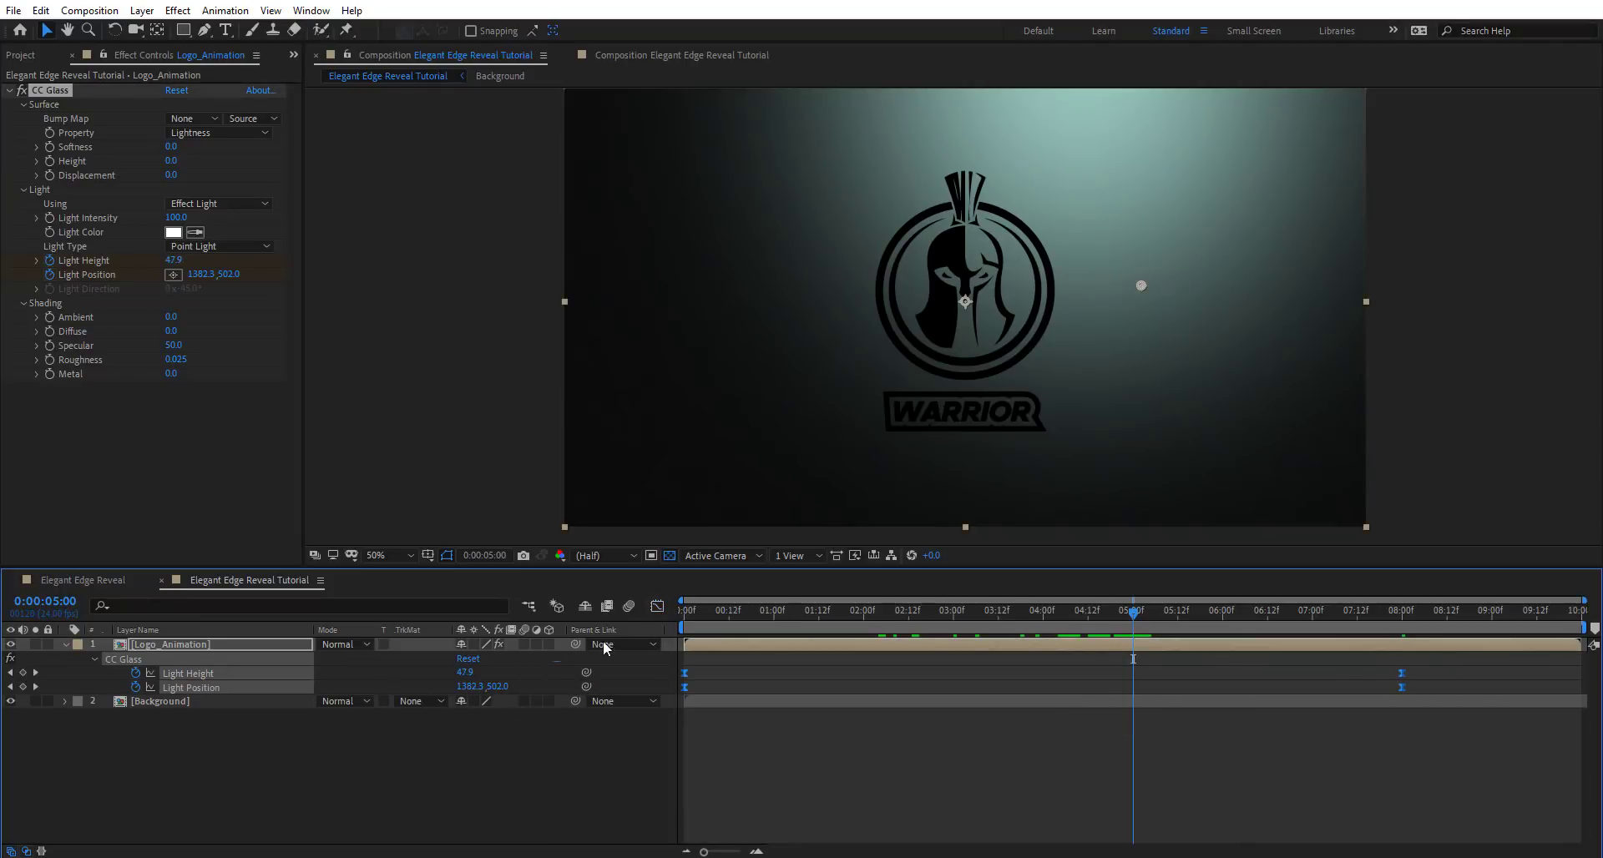
# Shape the Light Position speed graph with about 65% influence into the last keyframe and about 46% out of the first
pyautogui.hotkey('shift', 'F3')
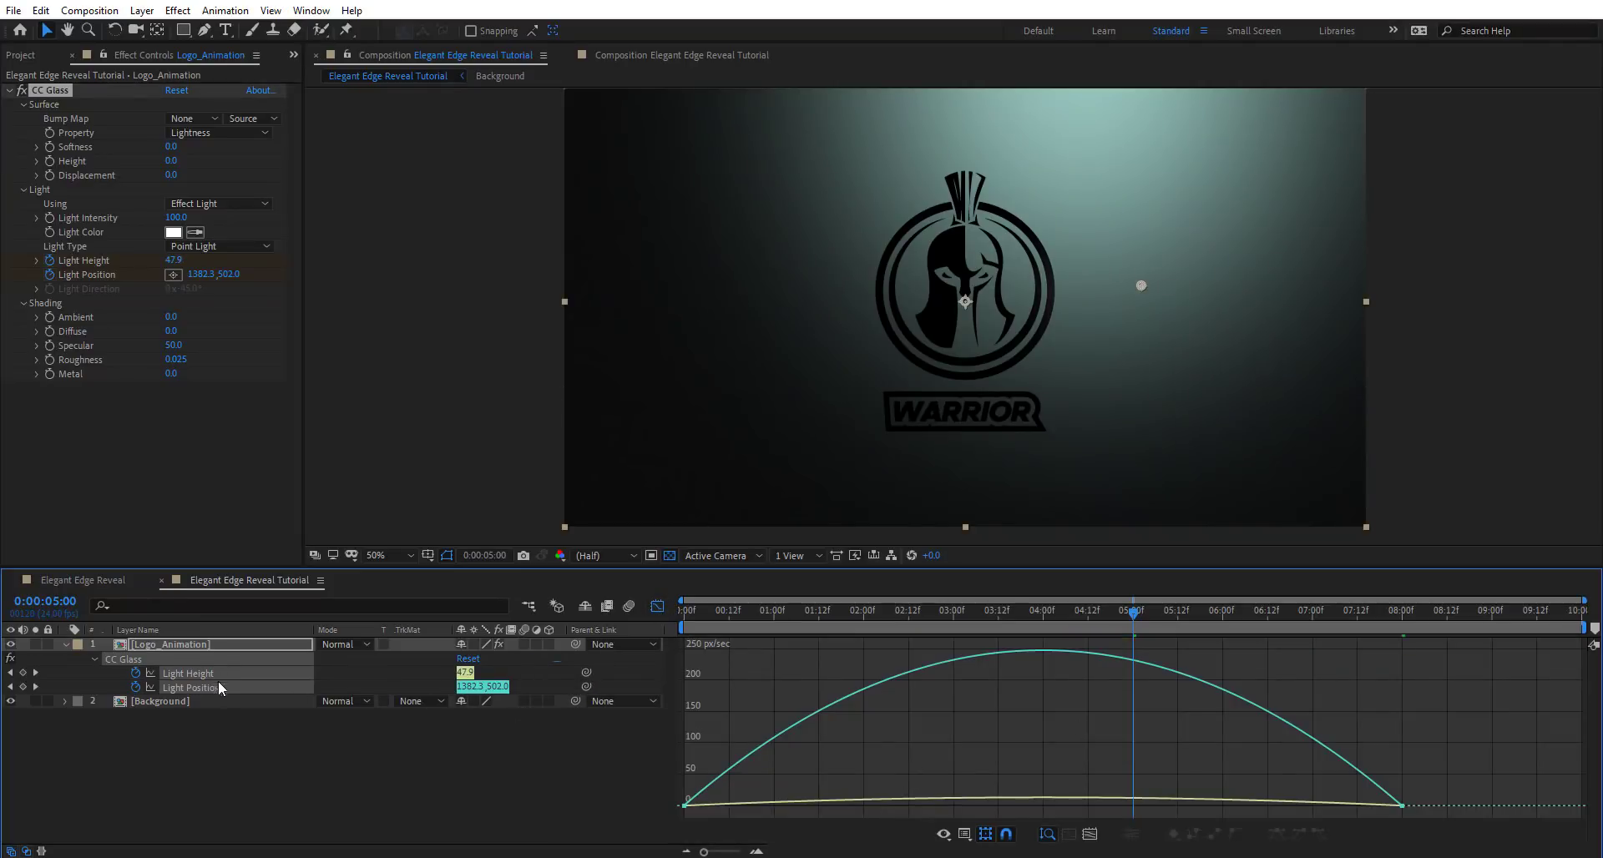
pyautogui.click(223, 733)
pyautogui.click(200, 686)
pyautogui.click(1279, 809)
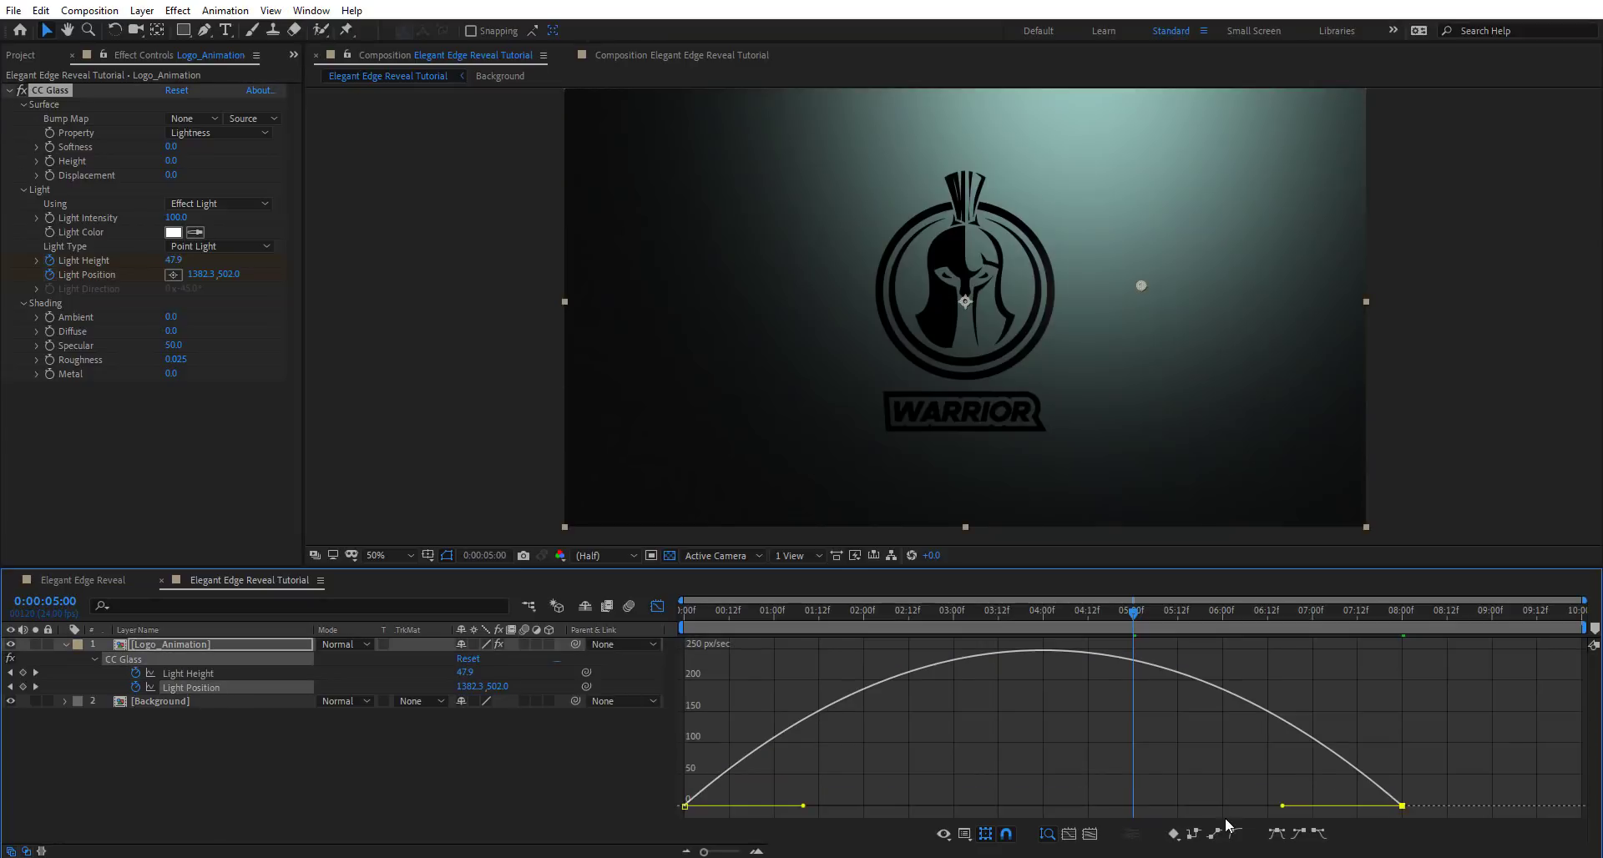
pyautogui.moveTo(1277, 807); pyautogui.dragTo(1172, 818)
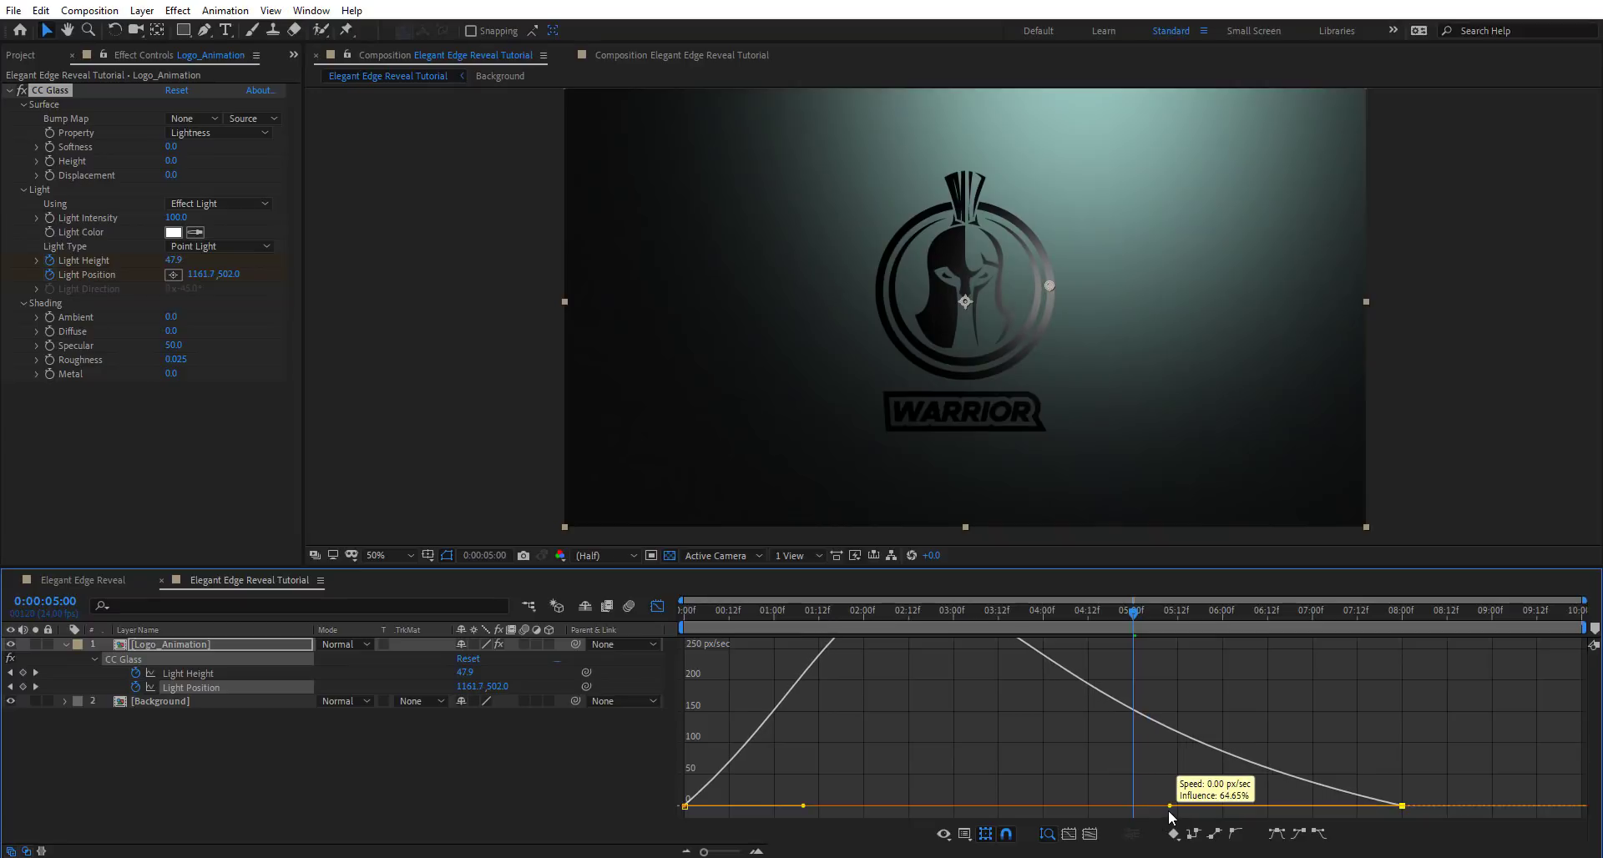
pyautogui.moveTo(803, 807); pyautogui.dragTo(851, 809)
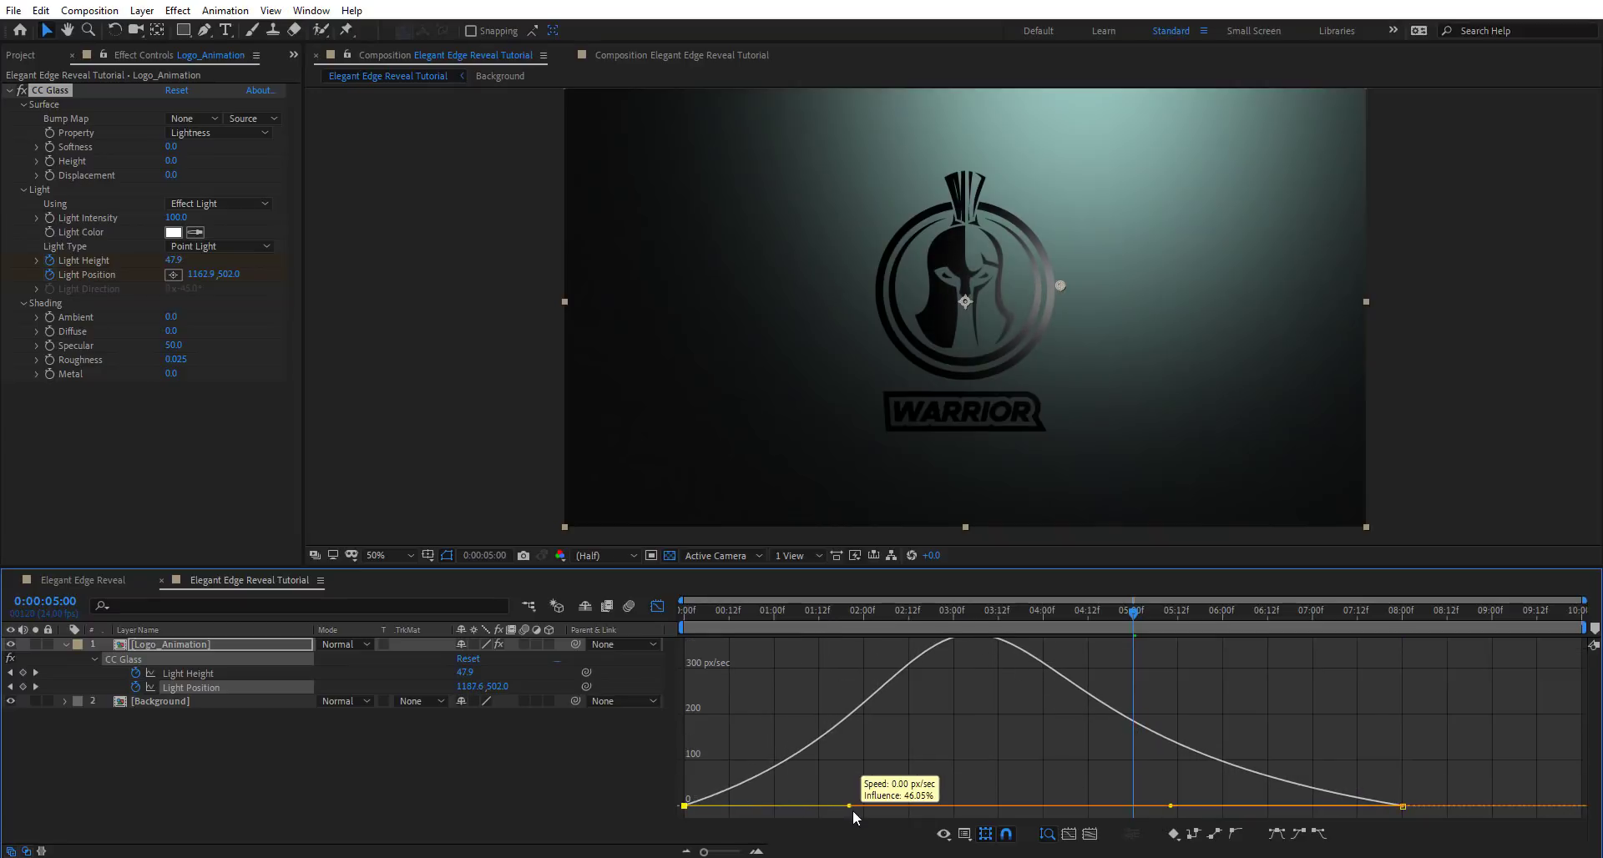
pyautogui.moveTo(753, 602); pyautogui.dragTo(1154, 650)
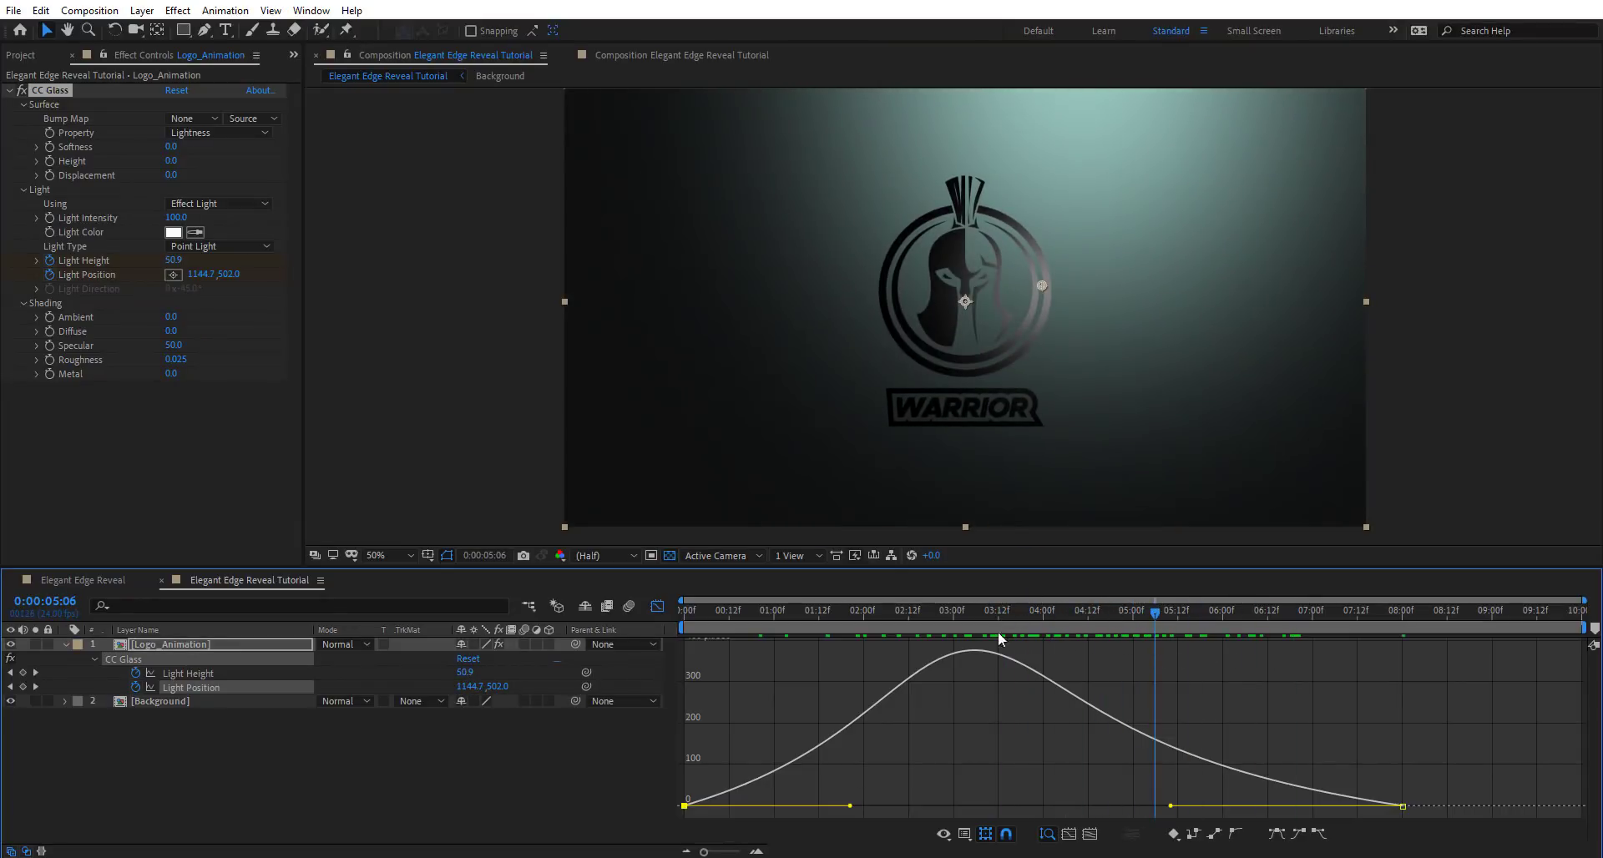
pyautogui.click(657, 606)
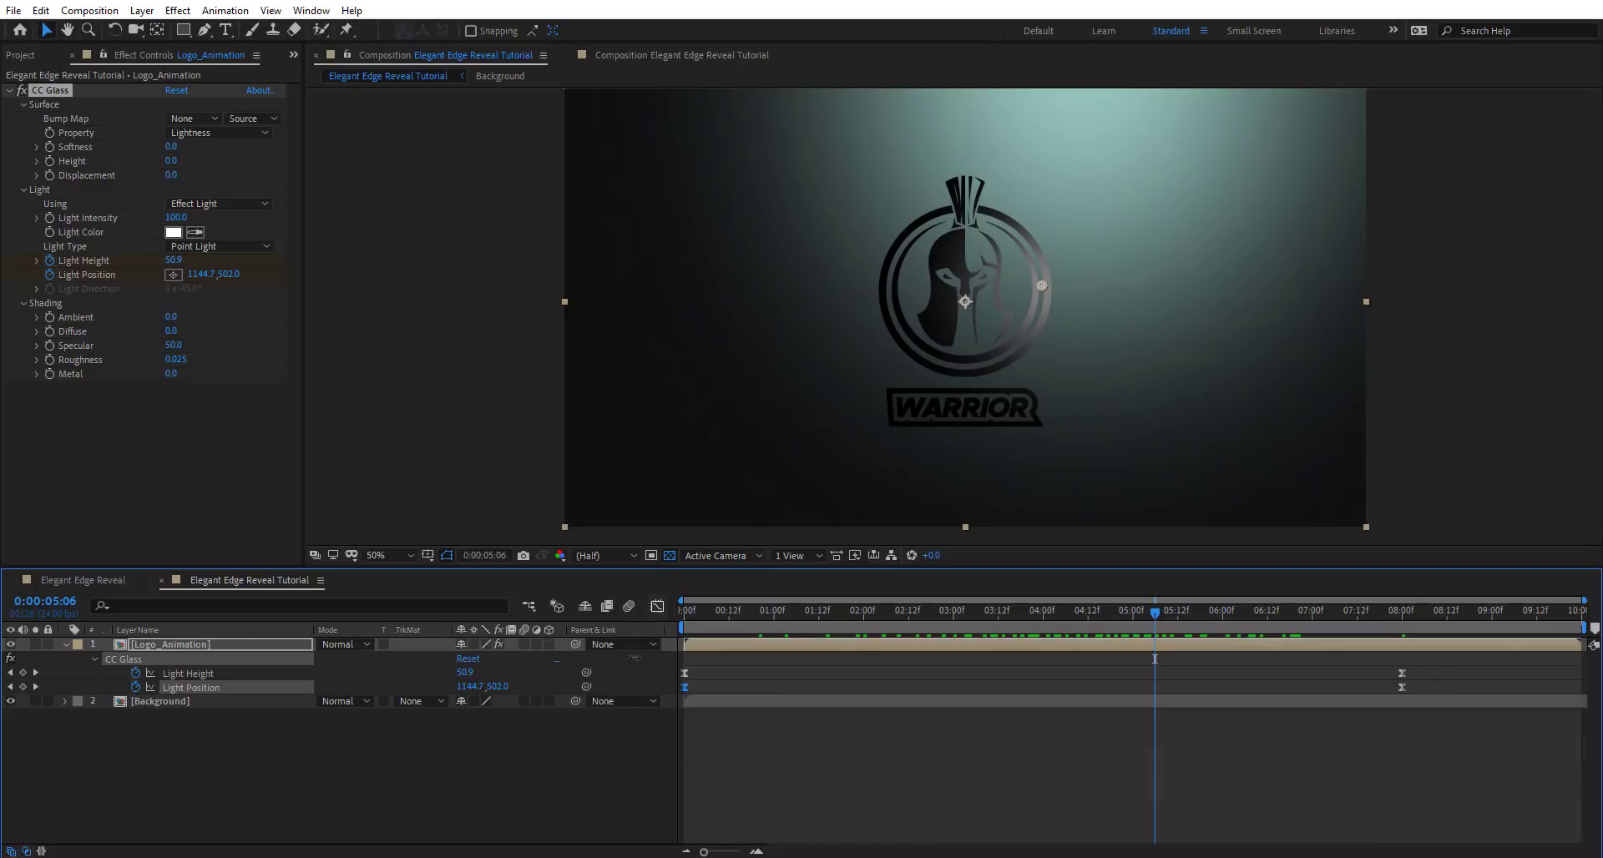
# Pre-compose the Logo_Animation layer as Softlight, moving all attributes into the new composition
pyautogui.click(65, 644)
pyautogui.click(338, 776)
pyautogui.click(202, 644)
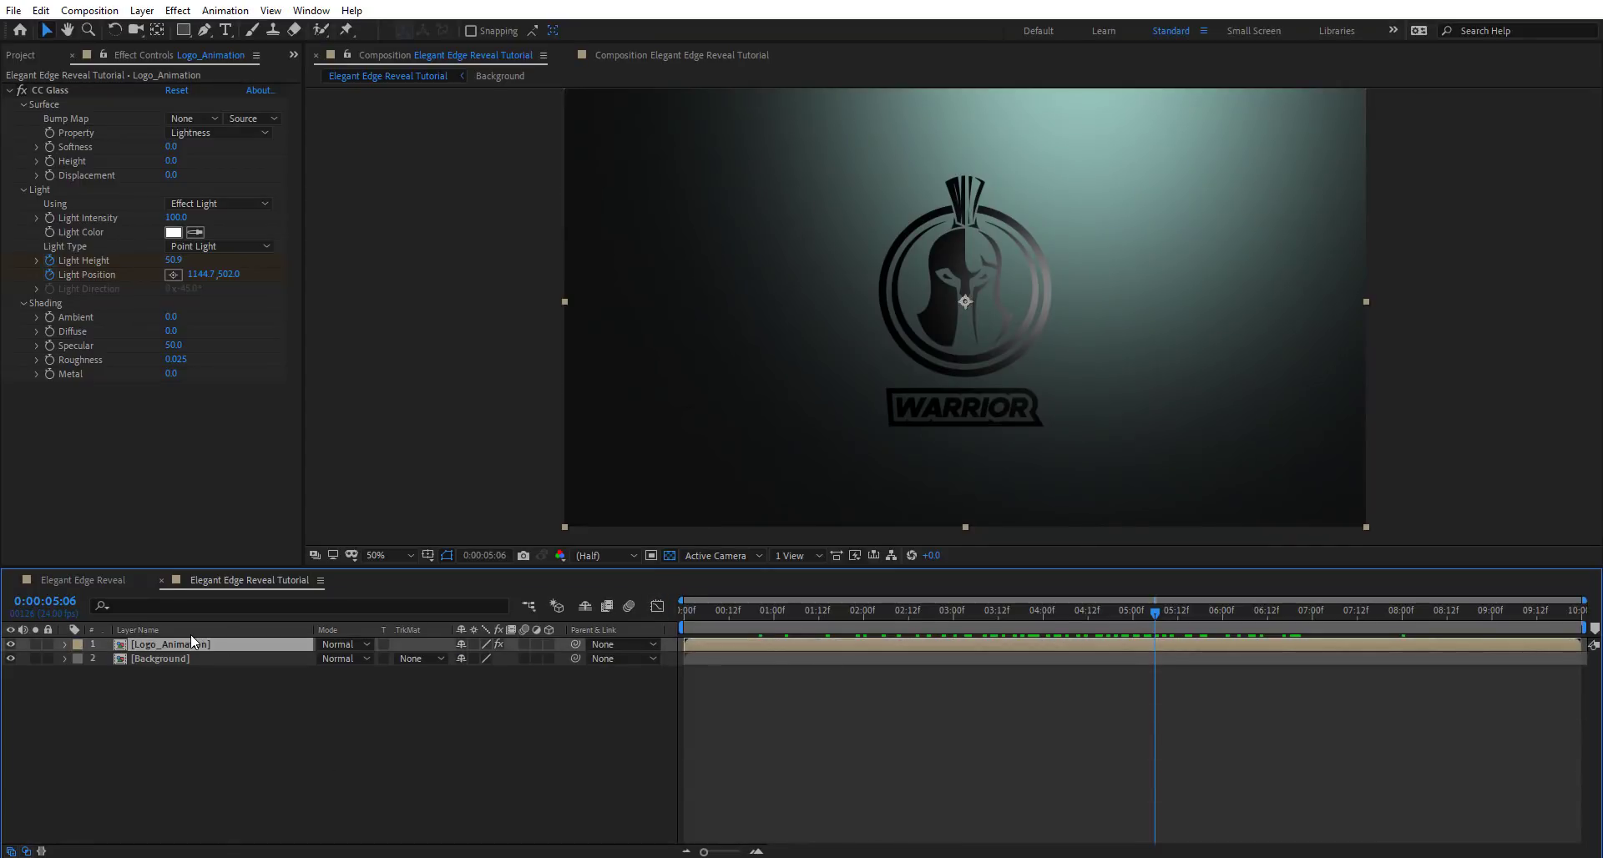
pyautogui.hotkey('ctrl', 'shift', 'c')
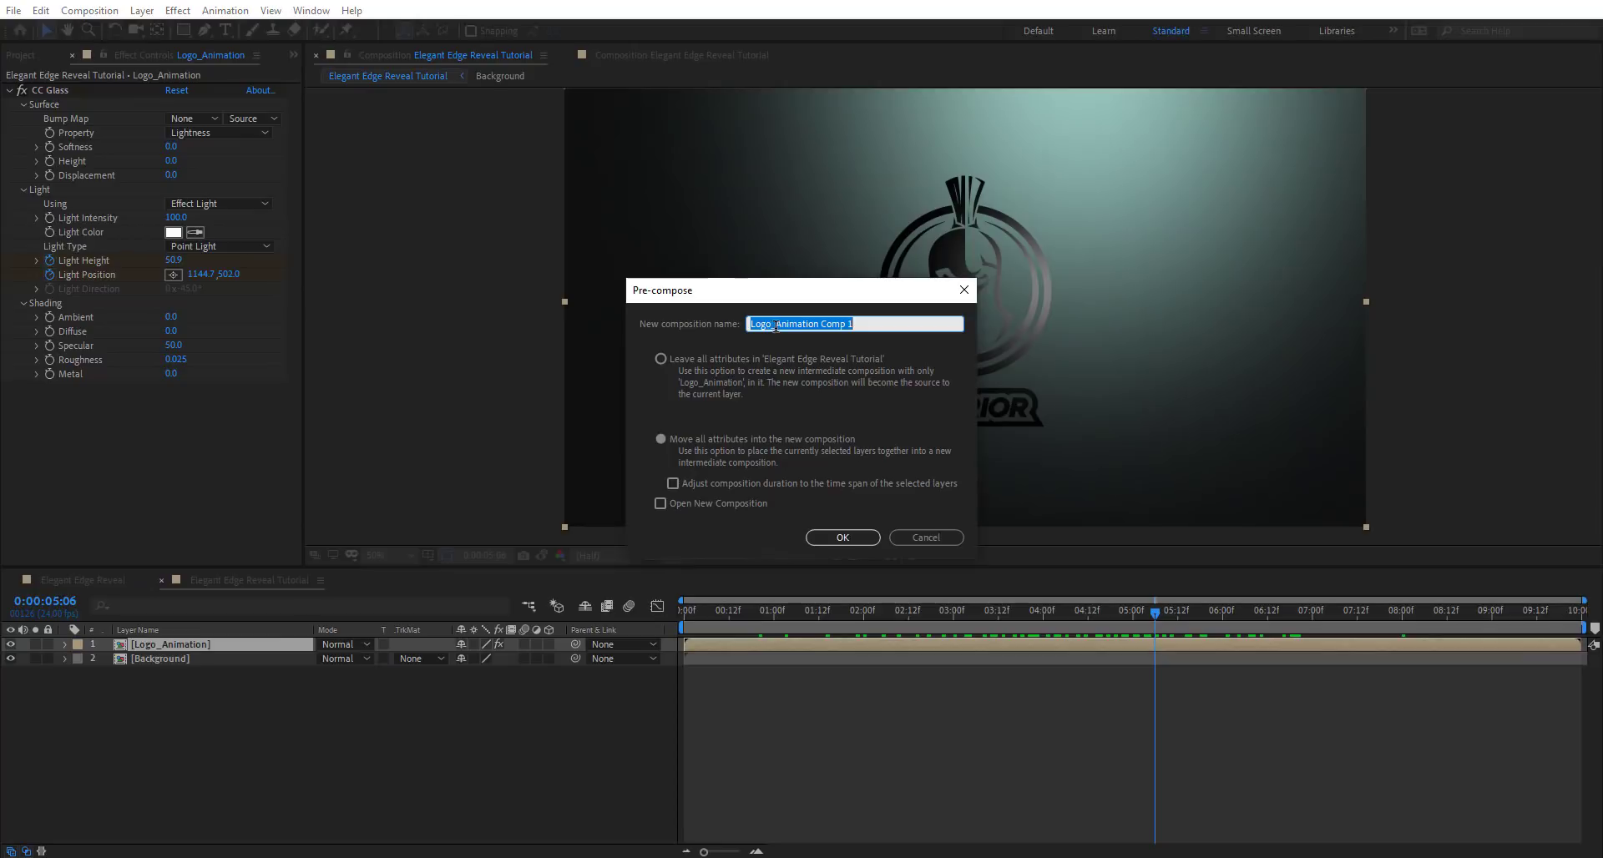
pyautogui.write('Sofr')
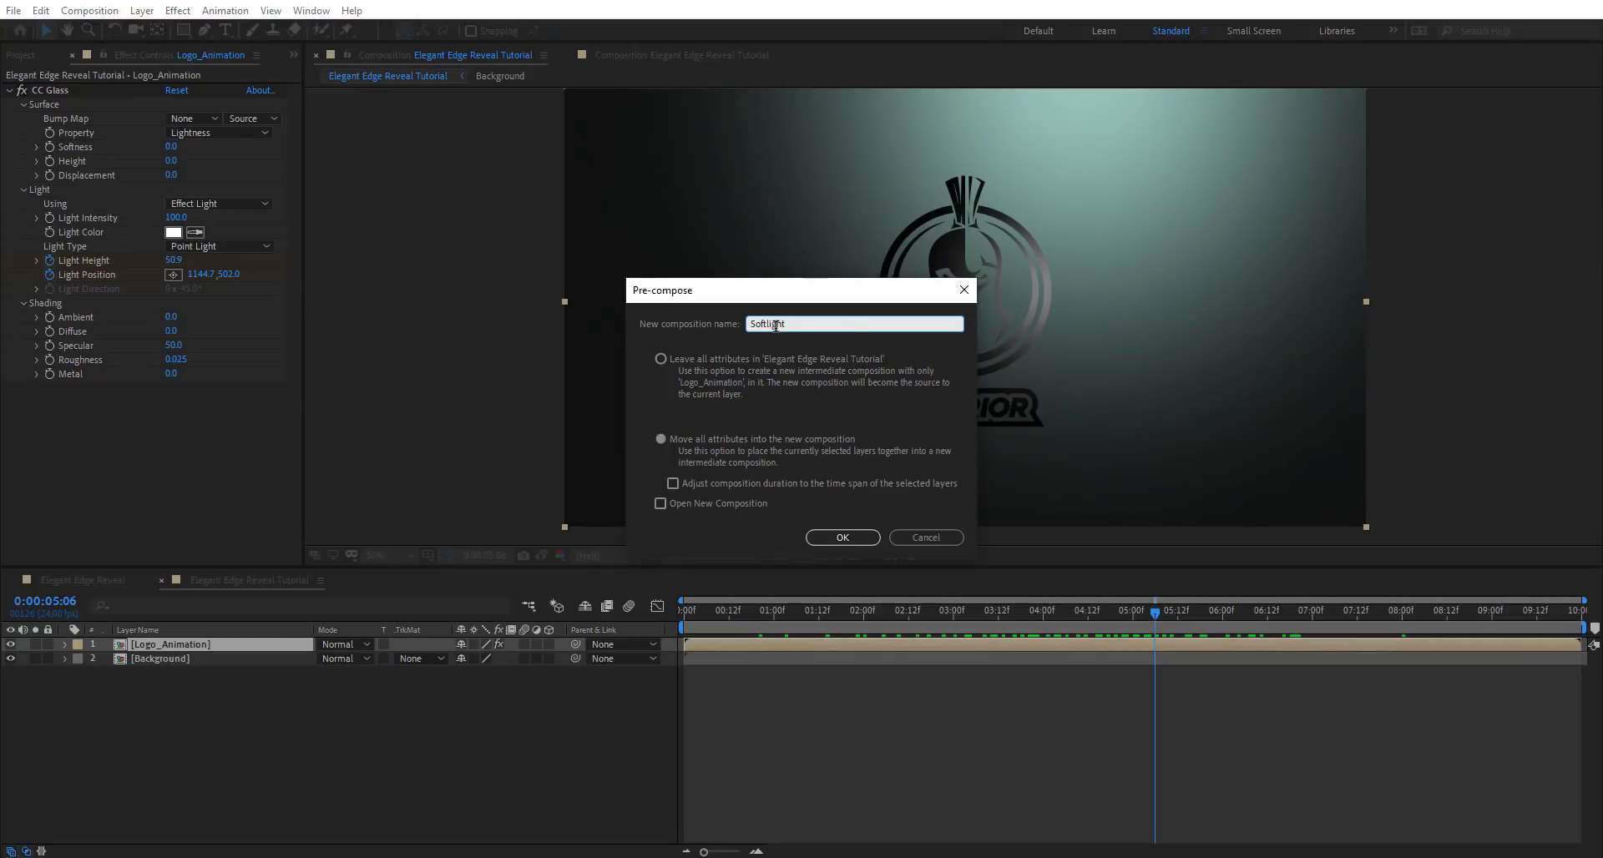
pyautogui.press('Return')
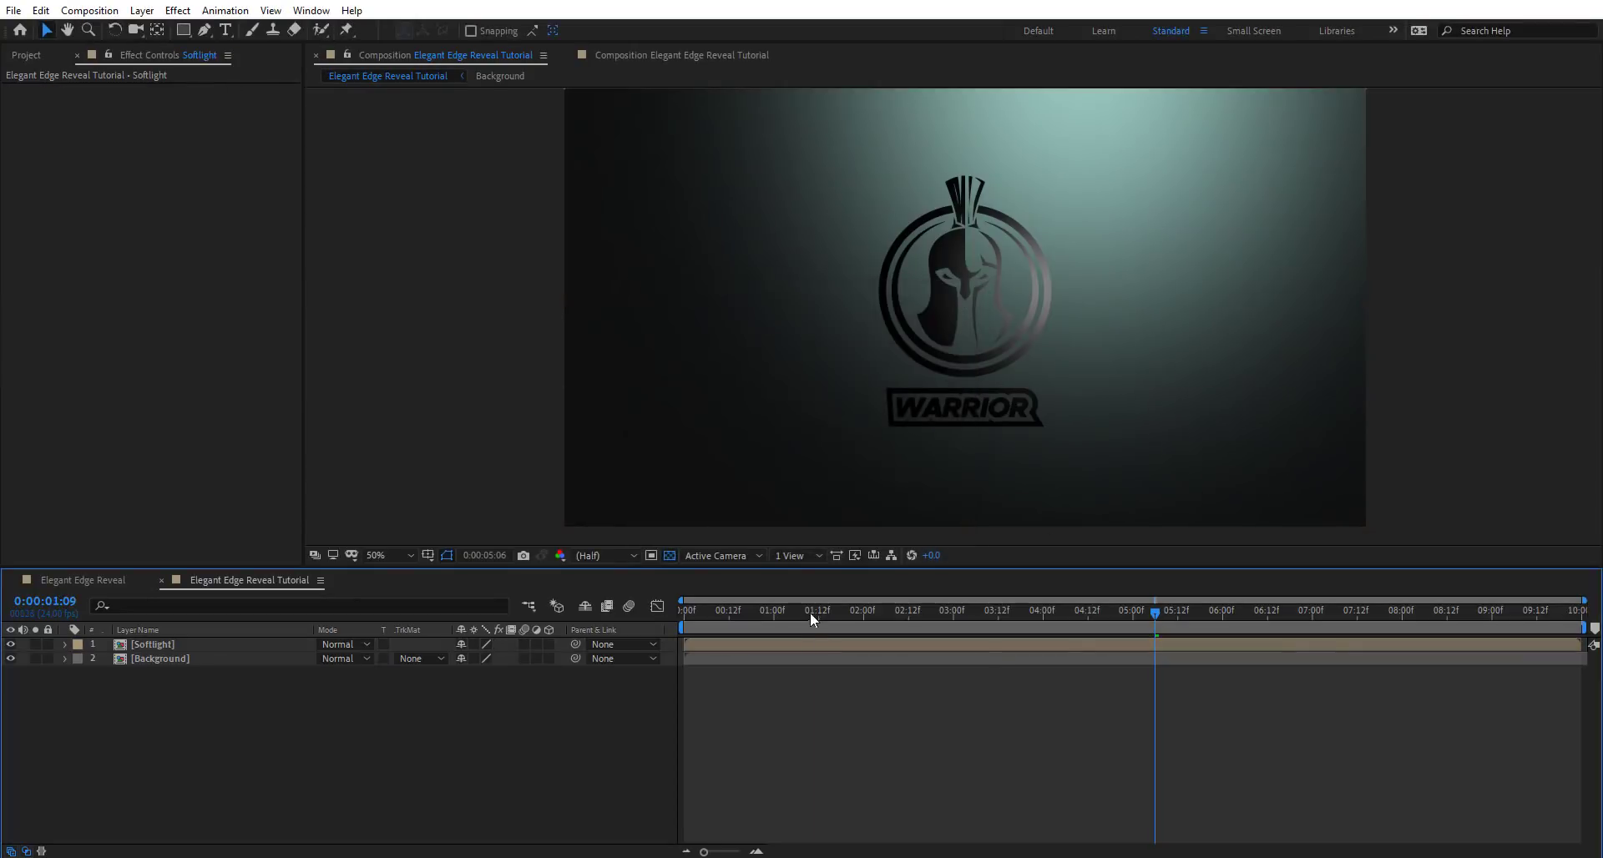
# Locate the Softlight composition in the project, duplicate it and rename the copy HardLight
pyautogui.moveTo(810, 612); pyautogui.dragTo(953, 614)
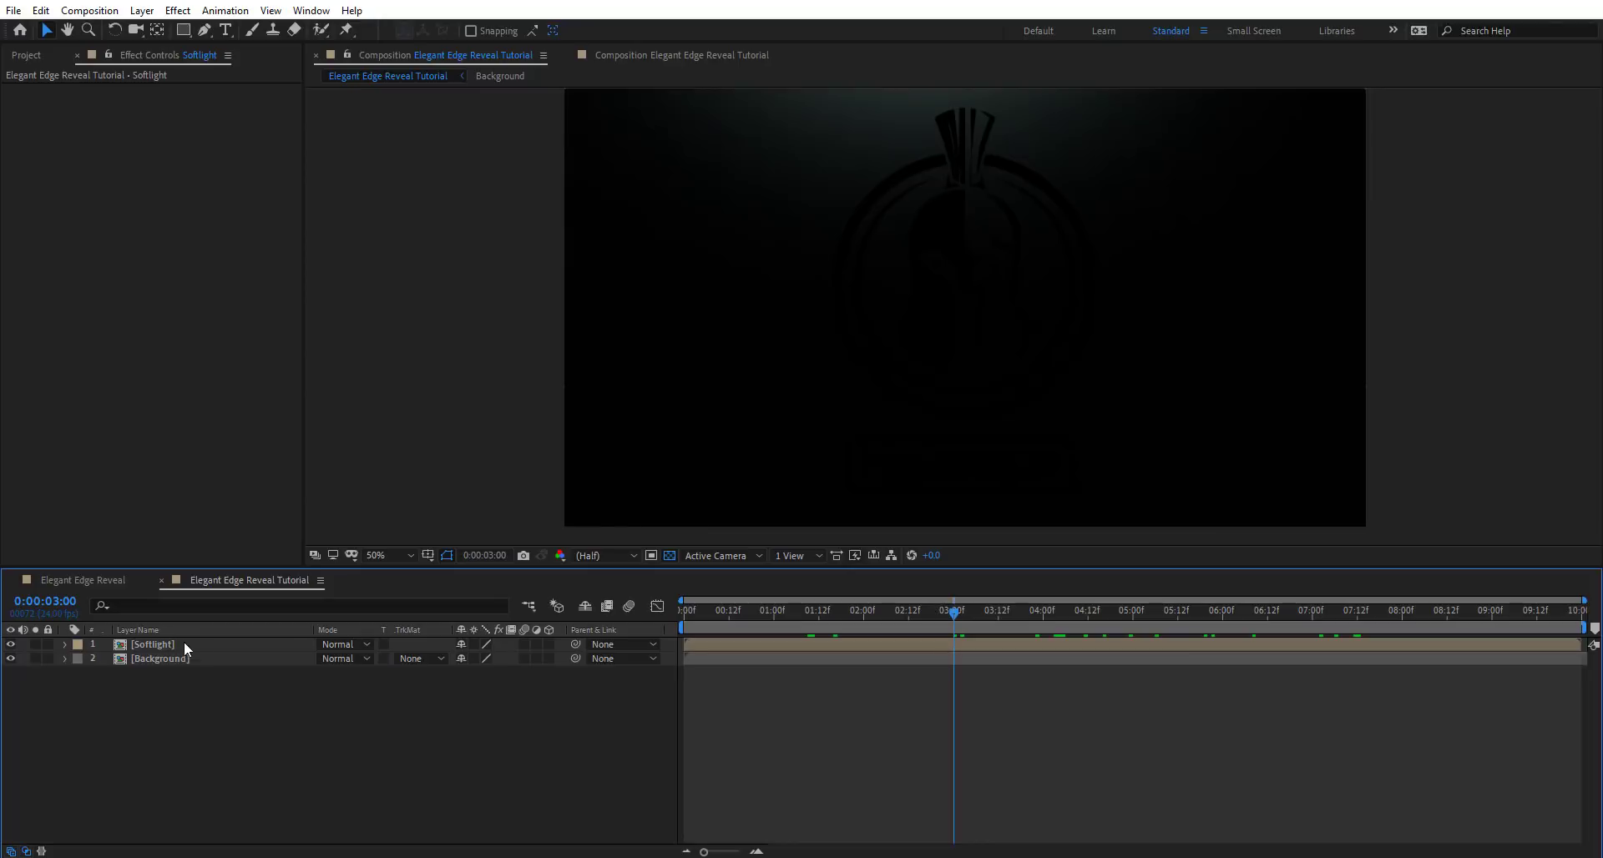
pyautogui.click(184, 644)
pyautogui.rightClick(197, 646)
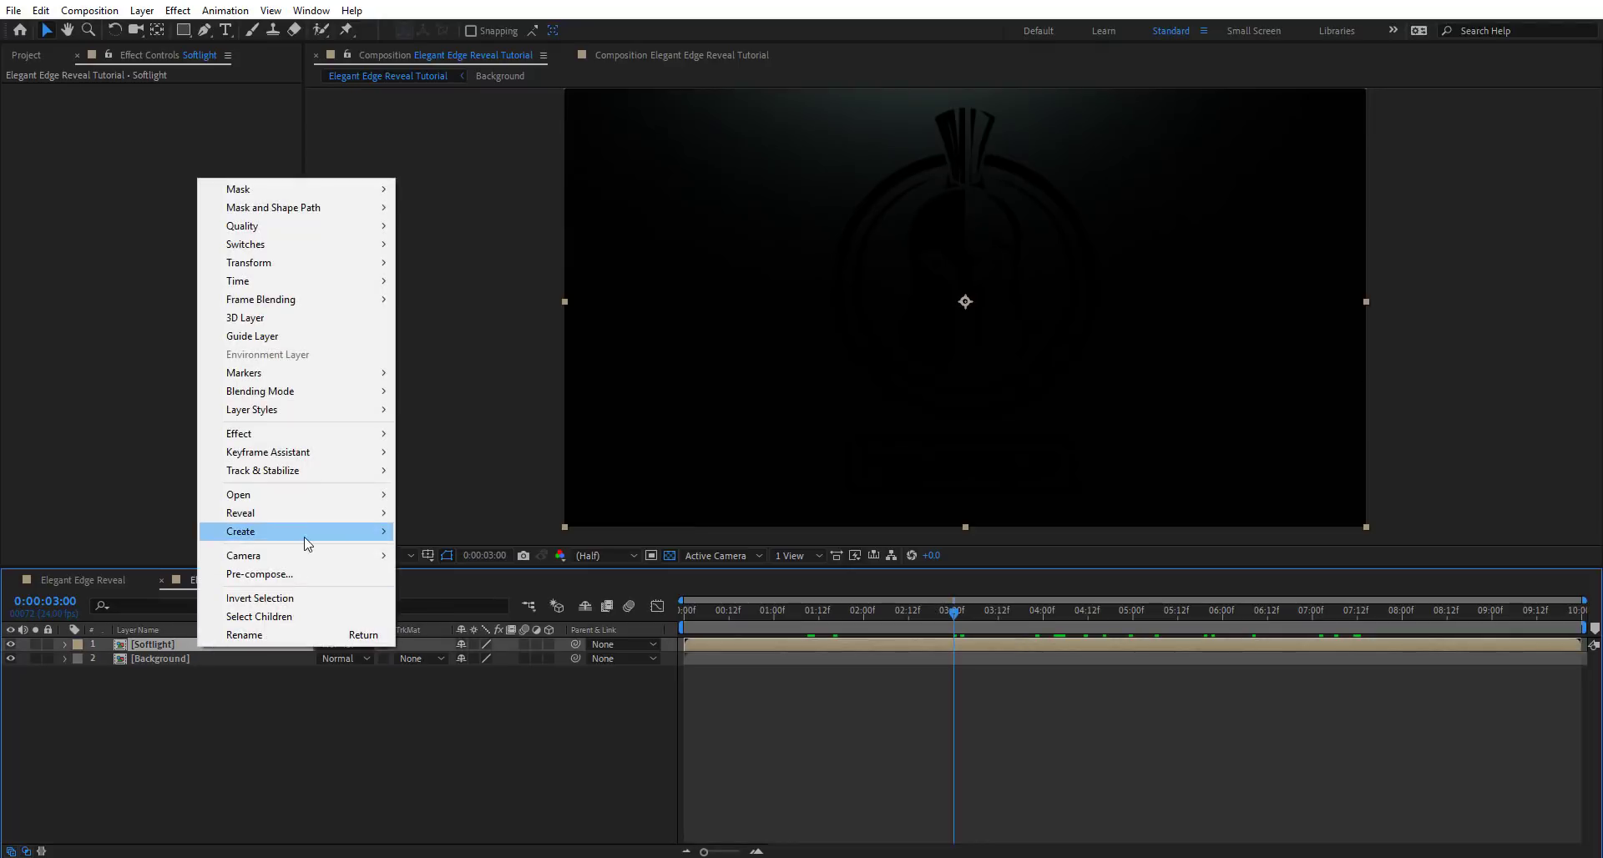
pyautogui.moveTo(359, 512)
pyautogui.click(513, 533)
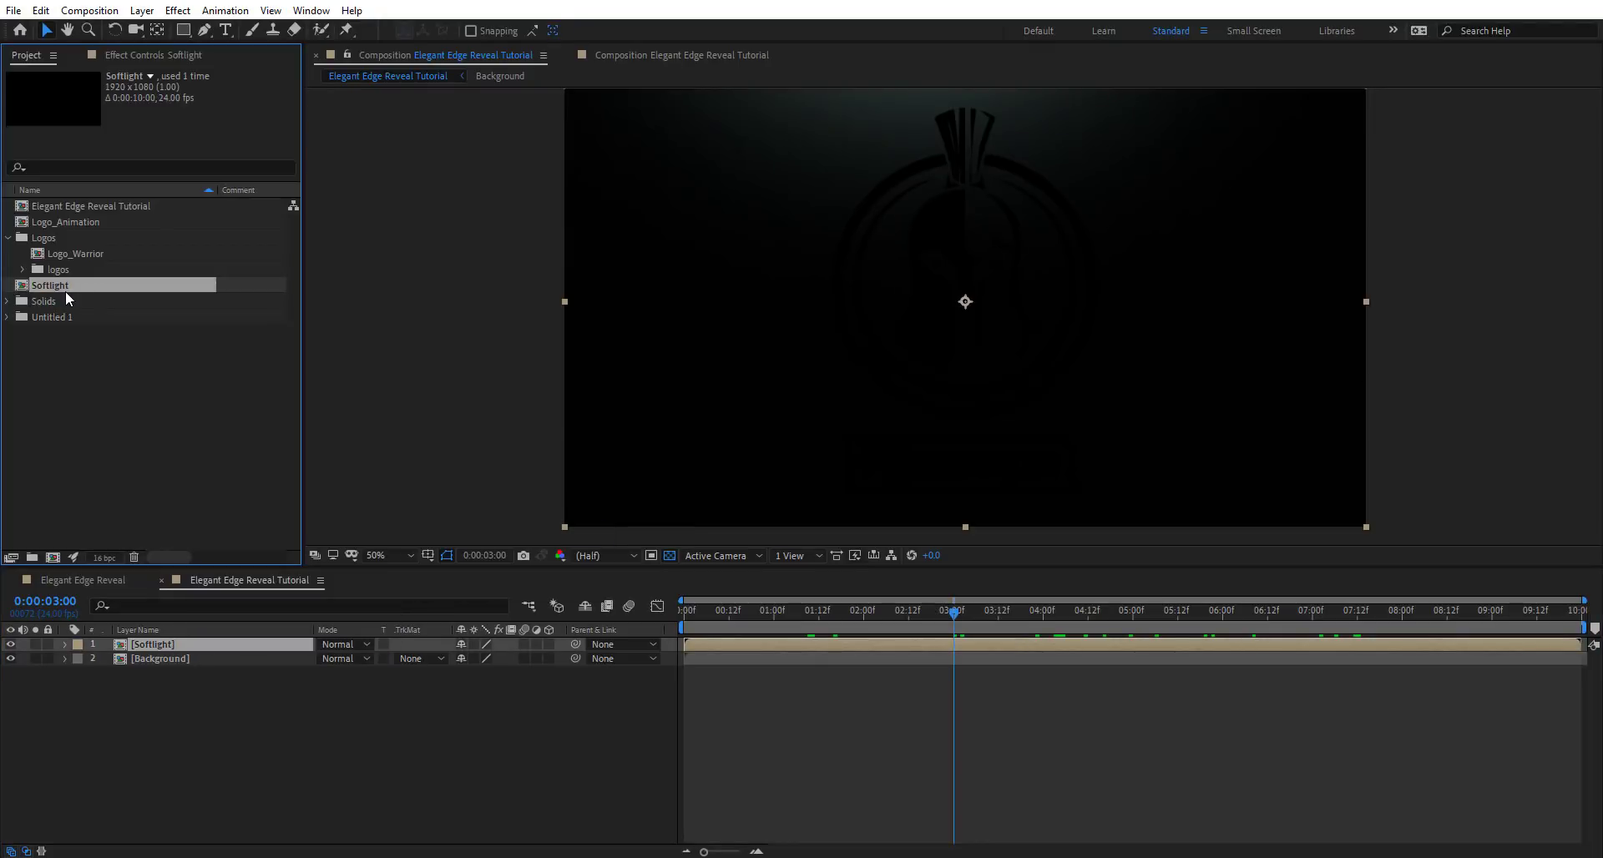
pyautogui.hotkey('ctrl', 'd')
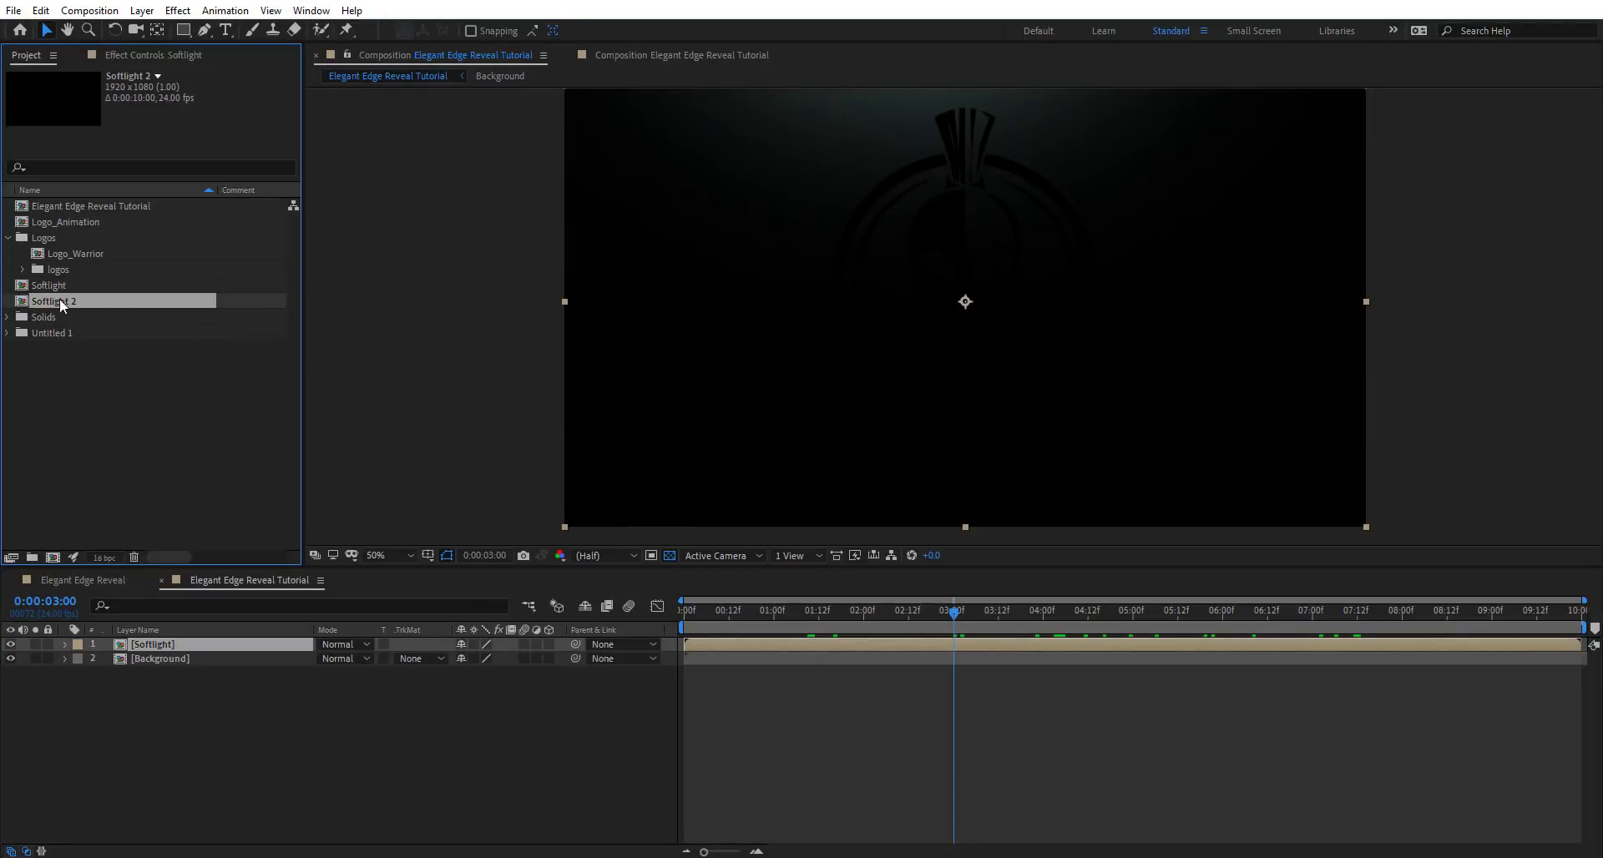
pyautogui.press('Return')
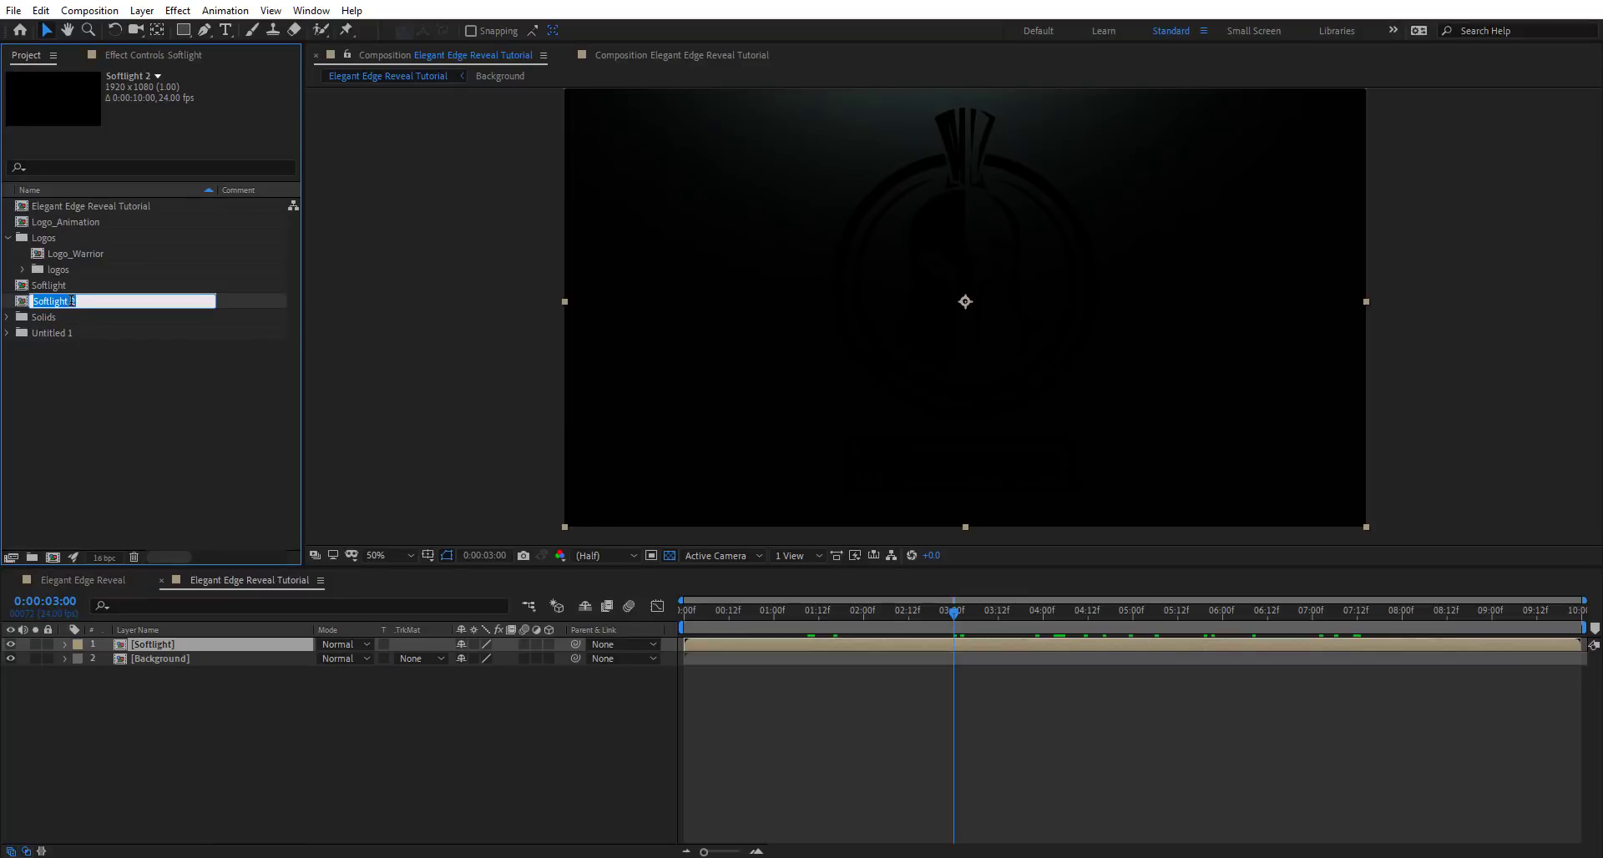
pyautogui.write('HardLight')
pyautogui.press('Return')
# Add HardLight above the Softlight layer in the main composition, and open it with the transparency grid turned off
pyautogui.moveTo(112, 218); pyautogui.dragTo(198, 643)
pyautogui.click(878, 612)
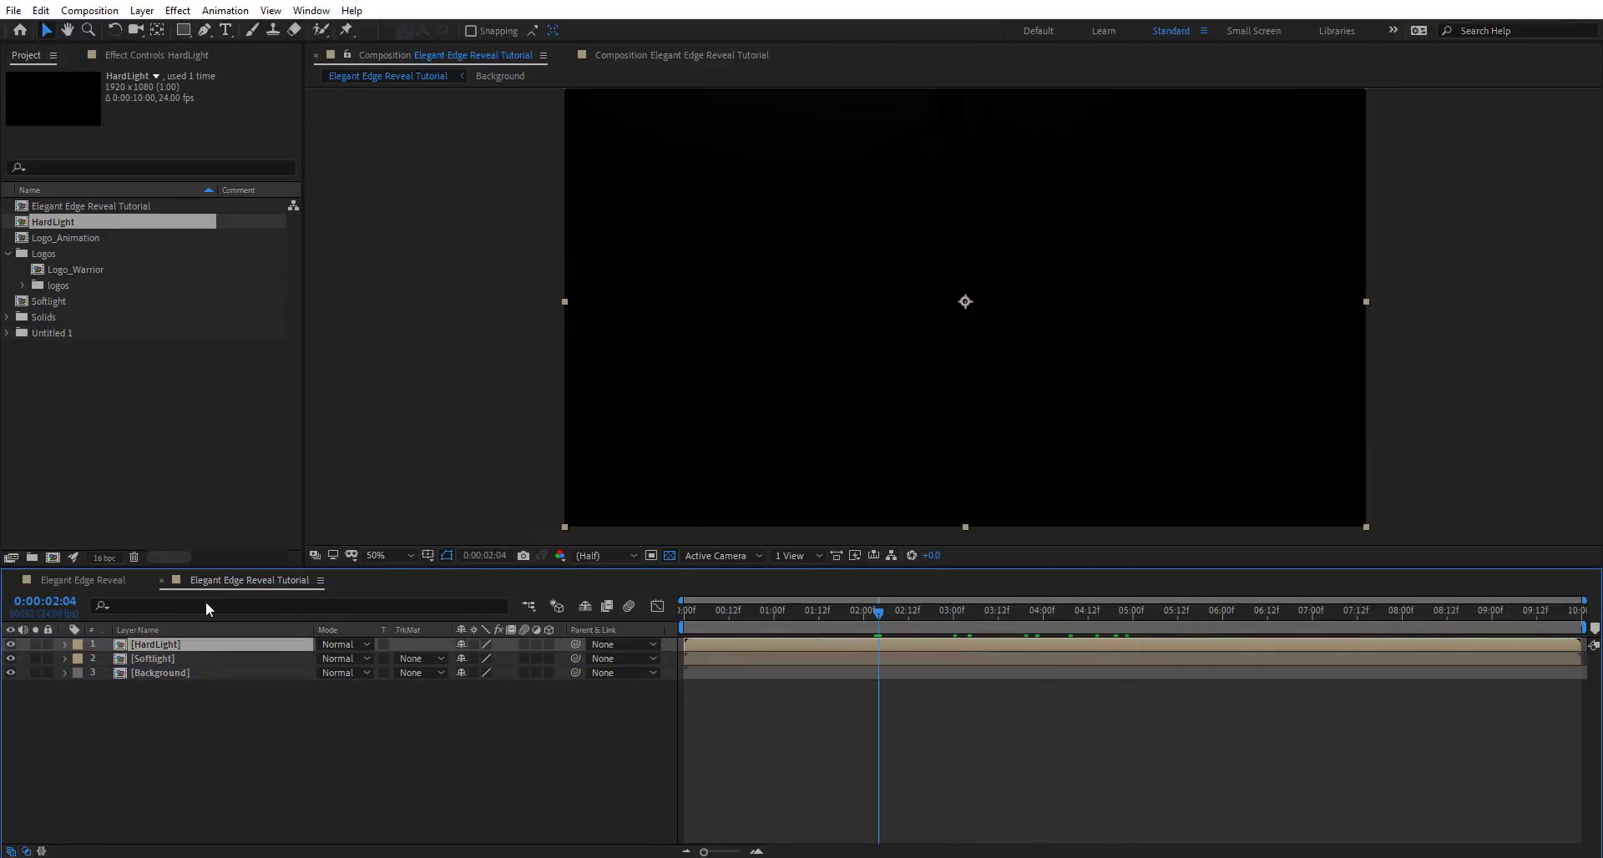
pyautogui.doubleClick(188, 643)
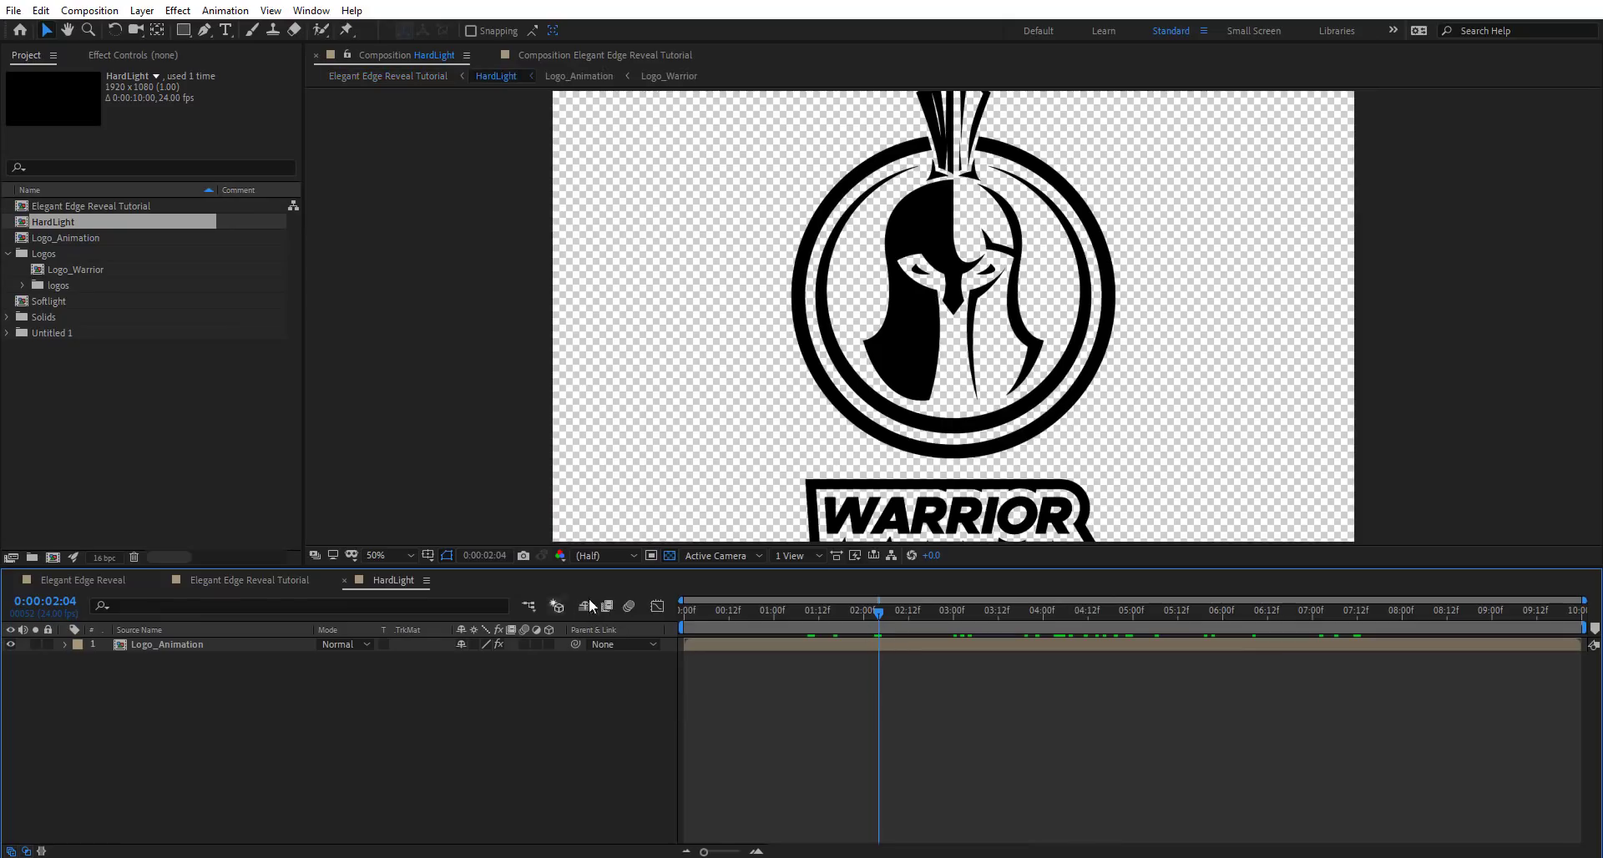
pyautogui.click(669, 556)
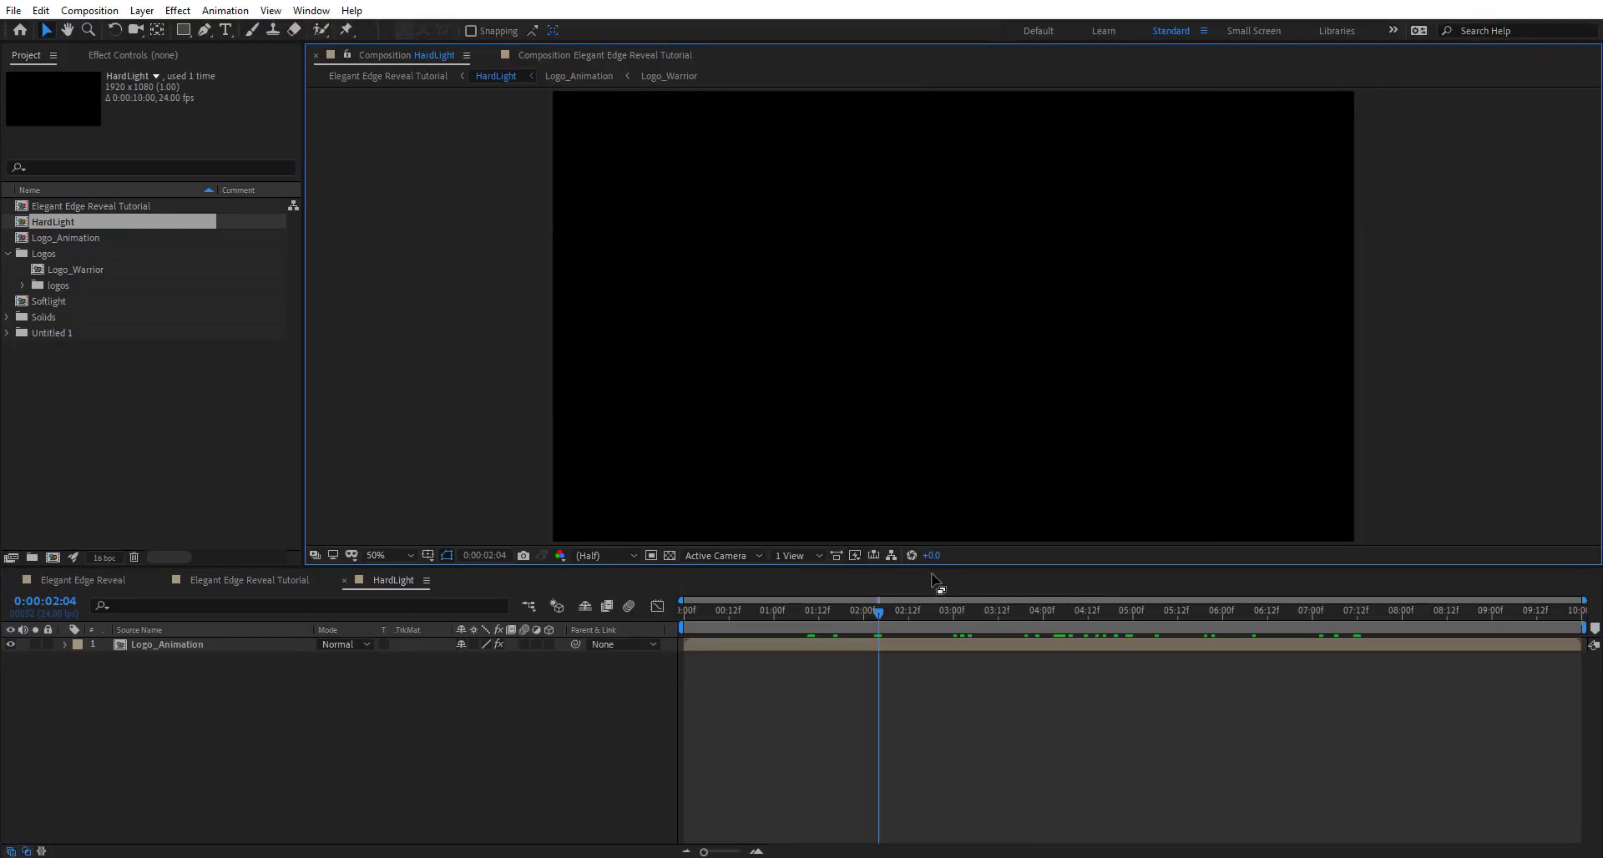
# At 0:00:05:10, add a fresh copy of Logo_Animation from the project below the existing layer in HardLight
pyautogui.moveTo(917, 617); pyautogui.dragTo(1170, 617)
pyautogui.click(844, 418)
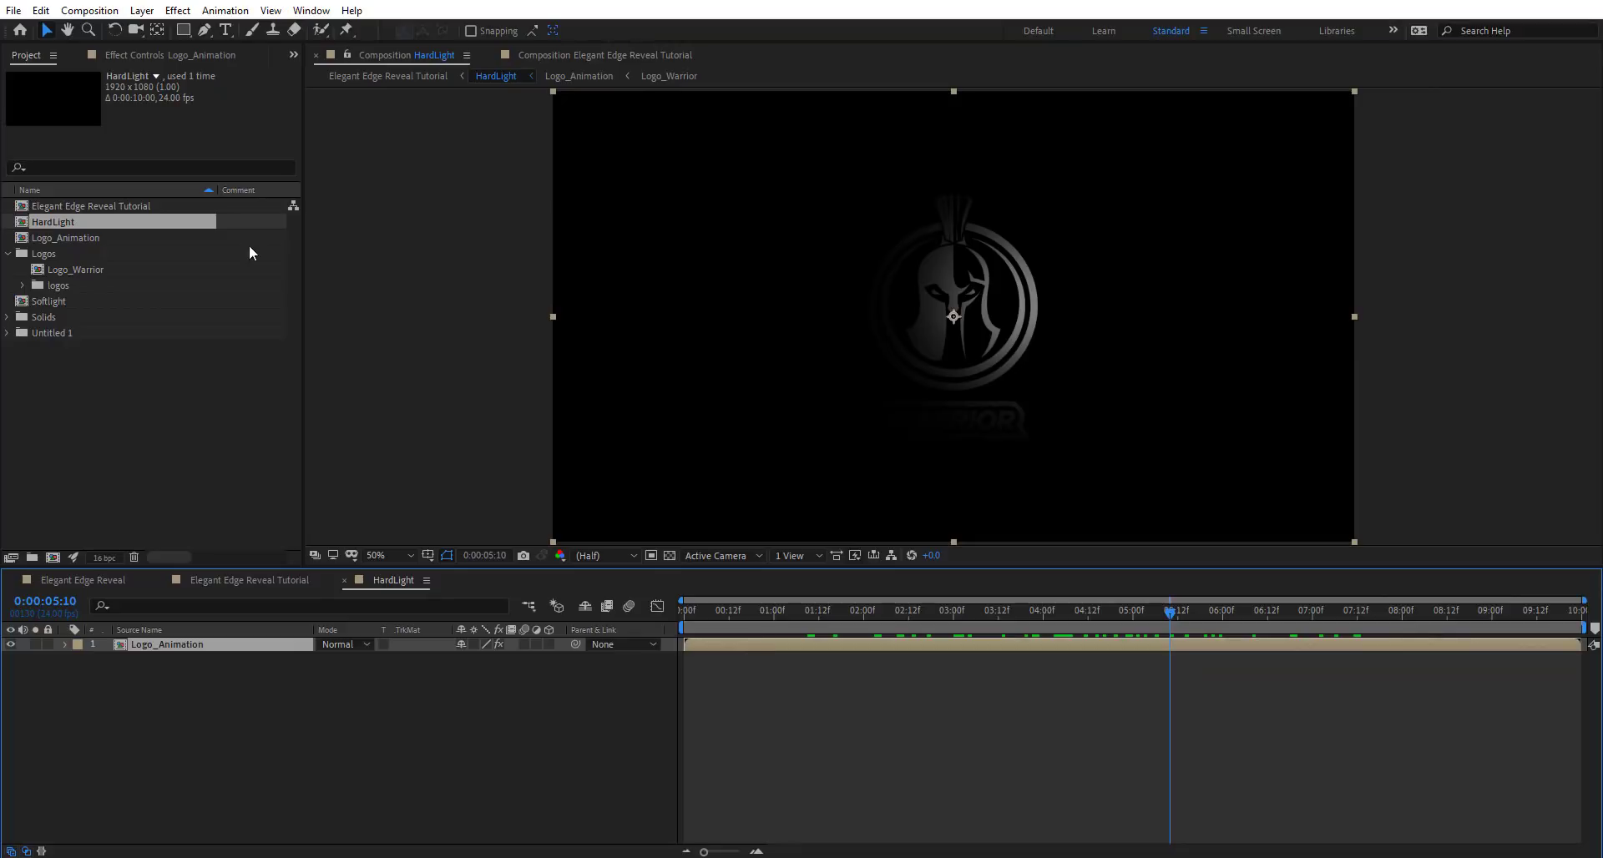
pyautogui.moveTo(63, 239); pyautogui.dragTo(60, 664)
pyautogui.click(197, 55)
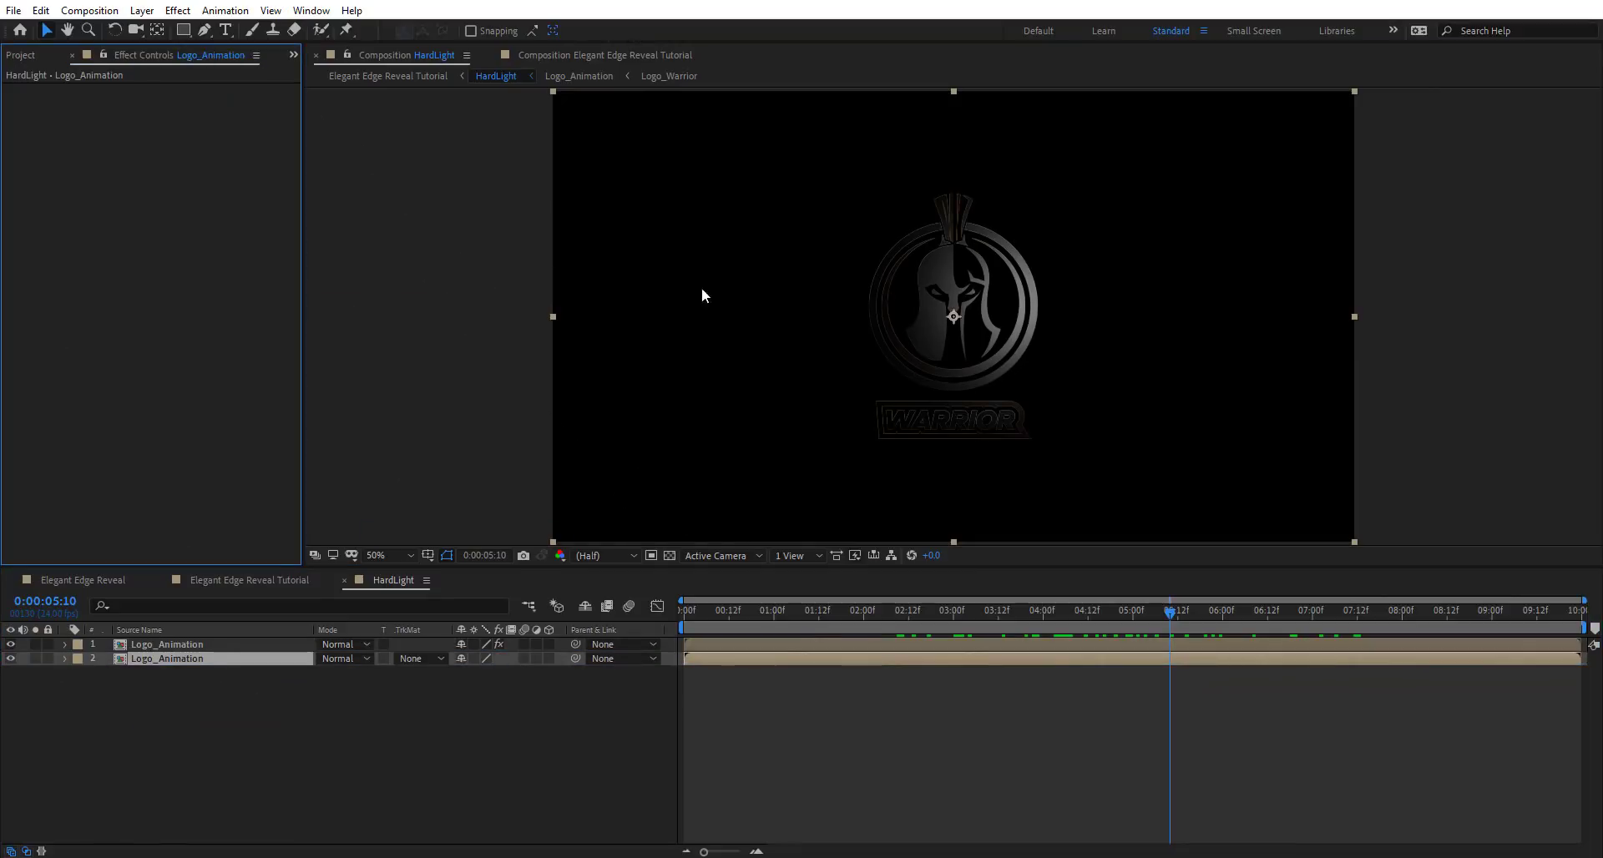
# Check the Logo_Animation layer carrying CC Glass with its effect and visibility toggled, and delete that layer from HardLight
pyautogui.click(182, 643)
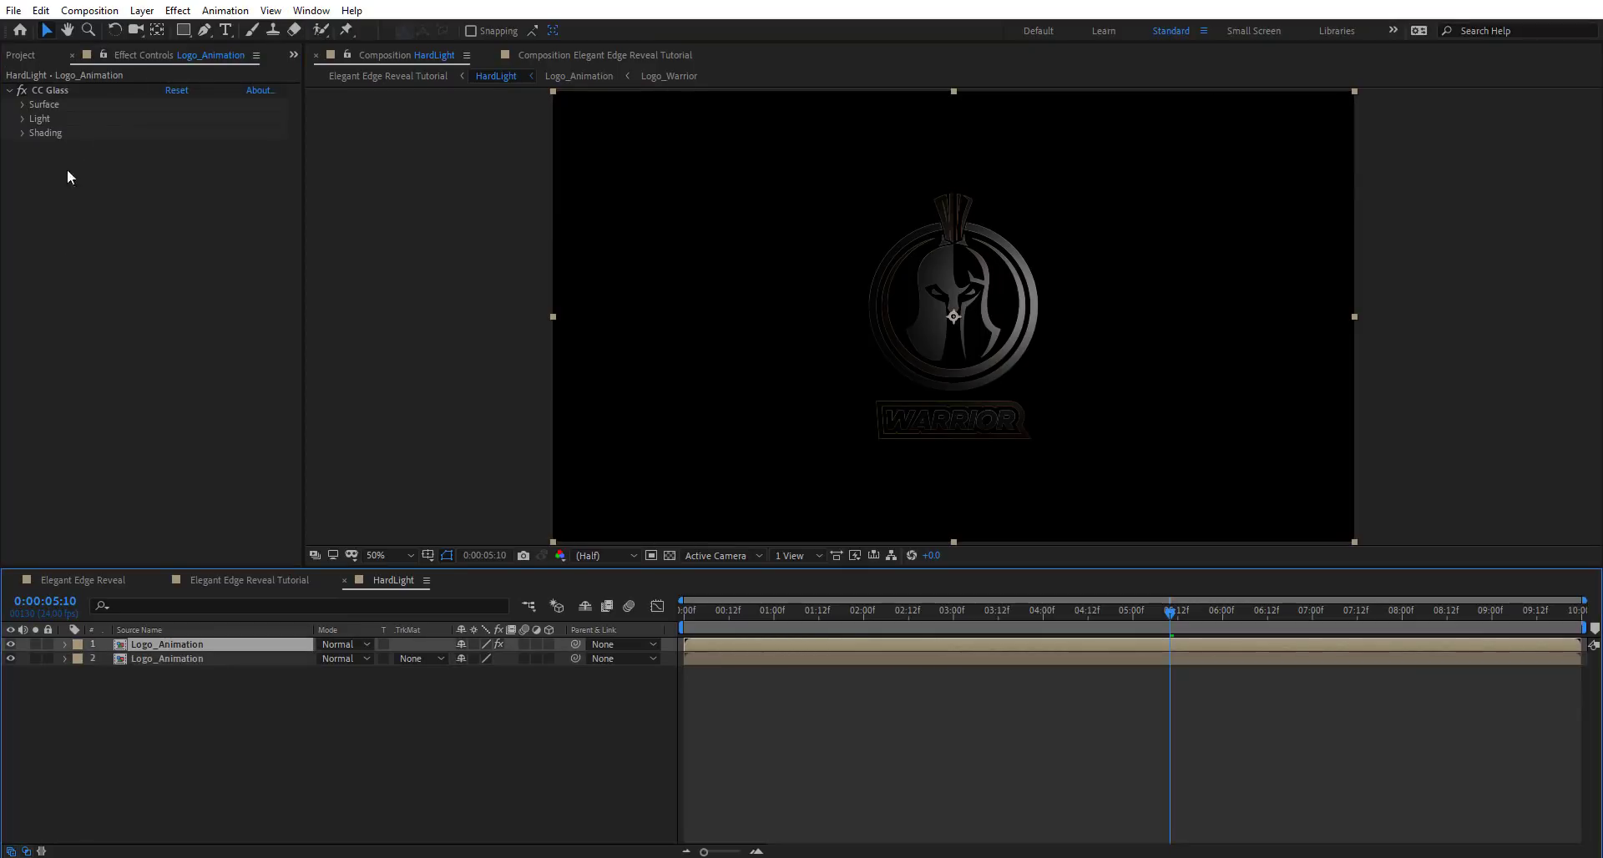
pyautogui.click(22, 92)
pyautogui.click(21, 91)
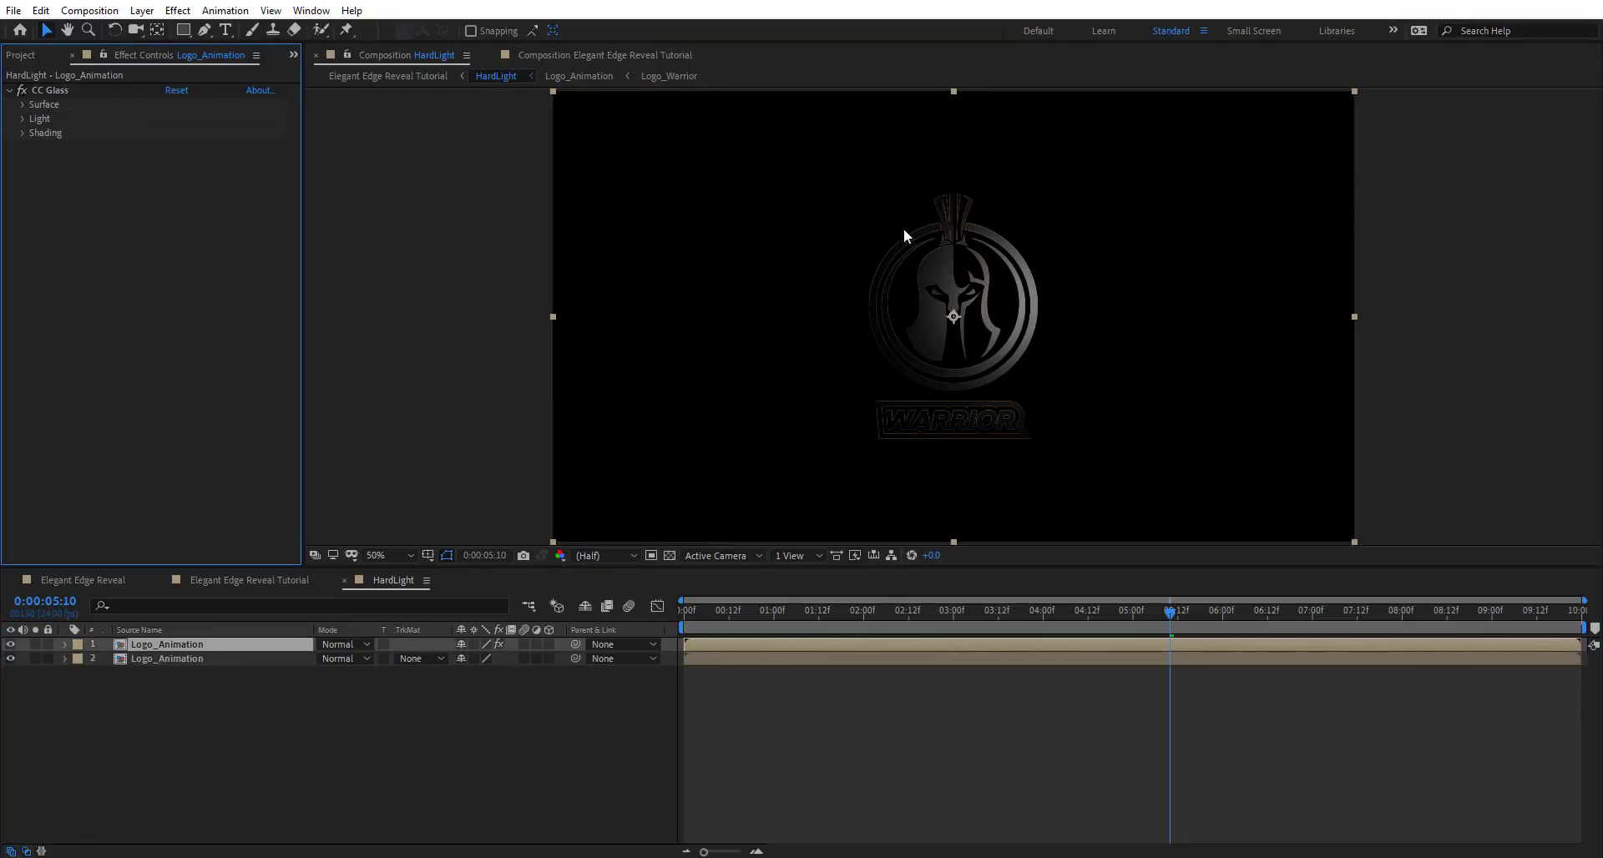
pyautogui.click(11, 645)
pyautogui.click(10, 645)
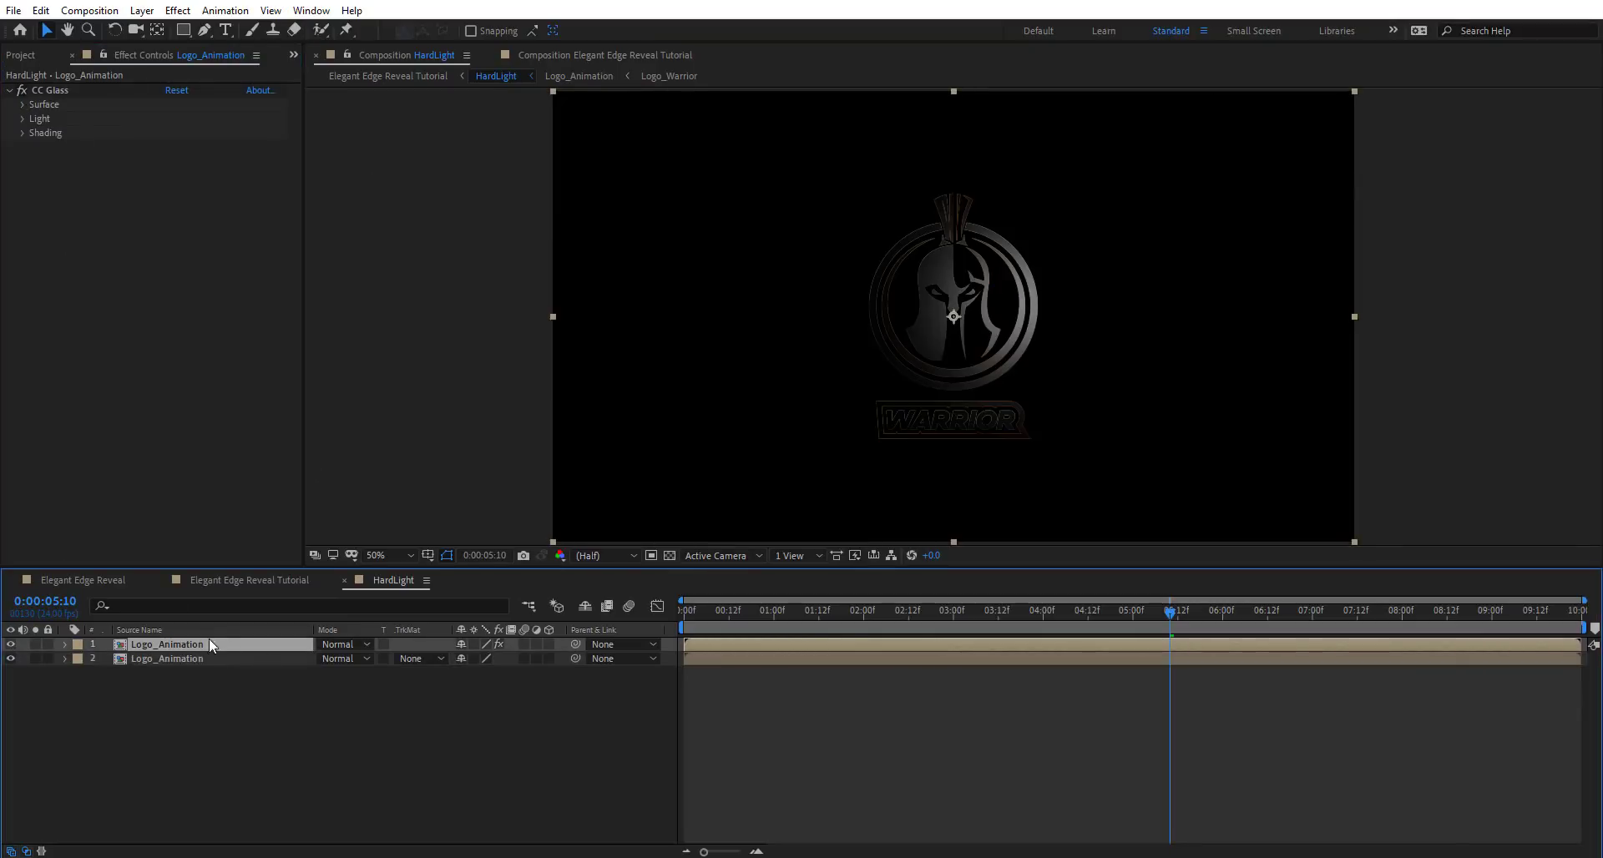
pyautogui.press('Delete')
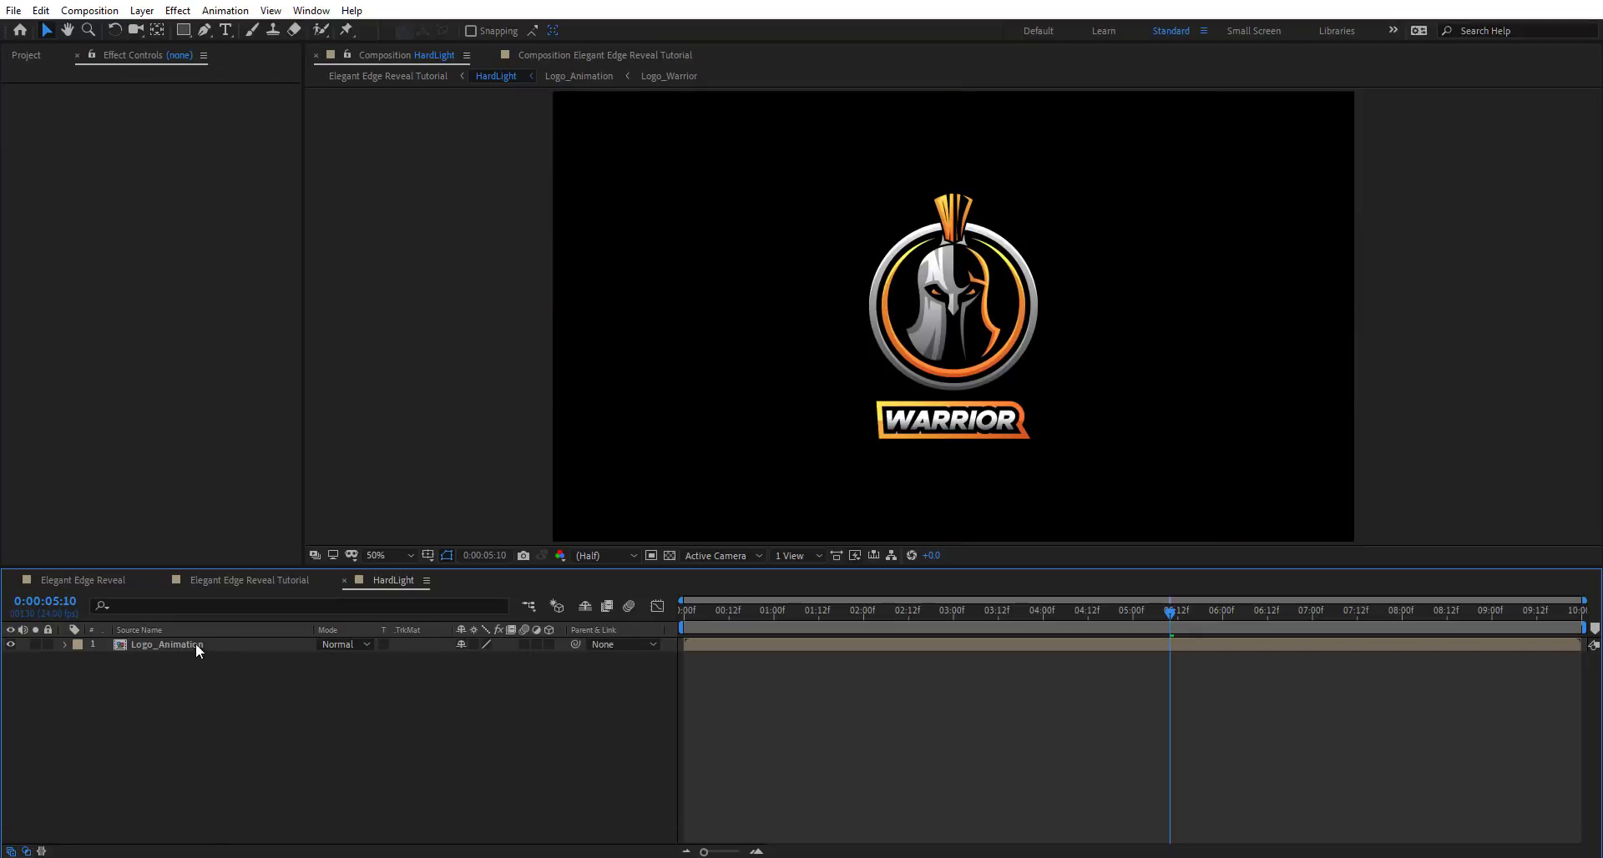
# Apply the Find Edges effect to the remaining Logo_Animation layer in HardLight
pyautogui.click(195, 644)
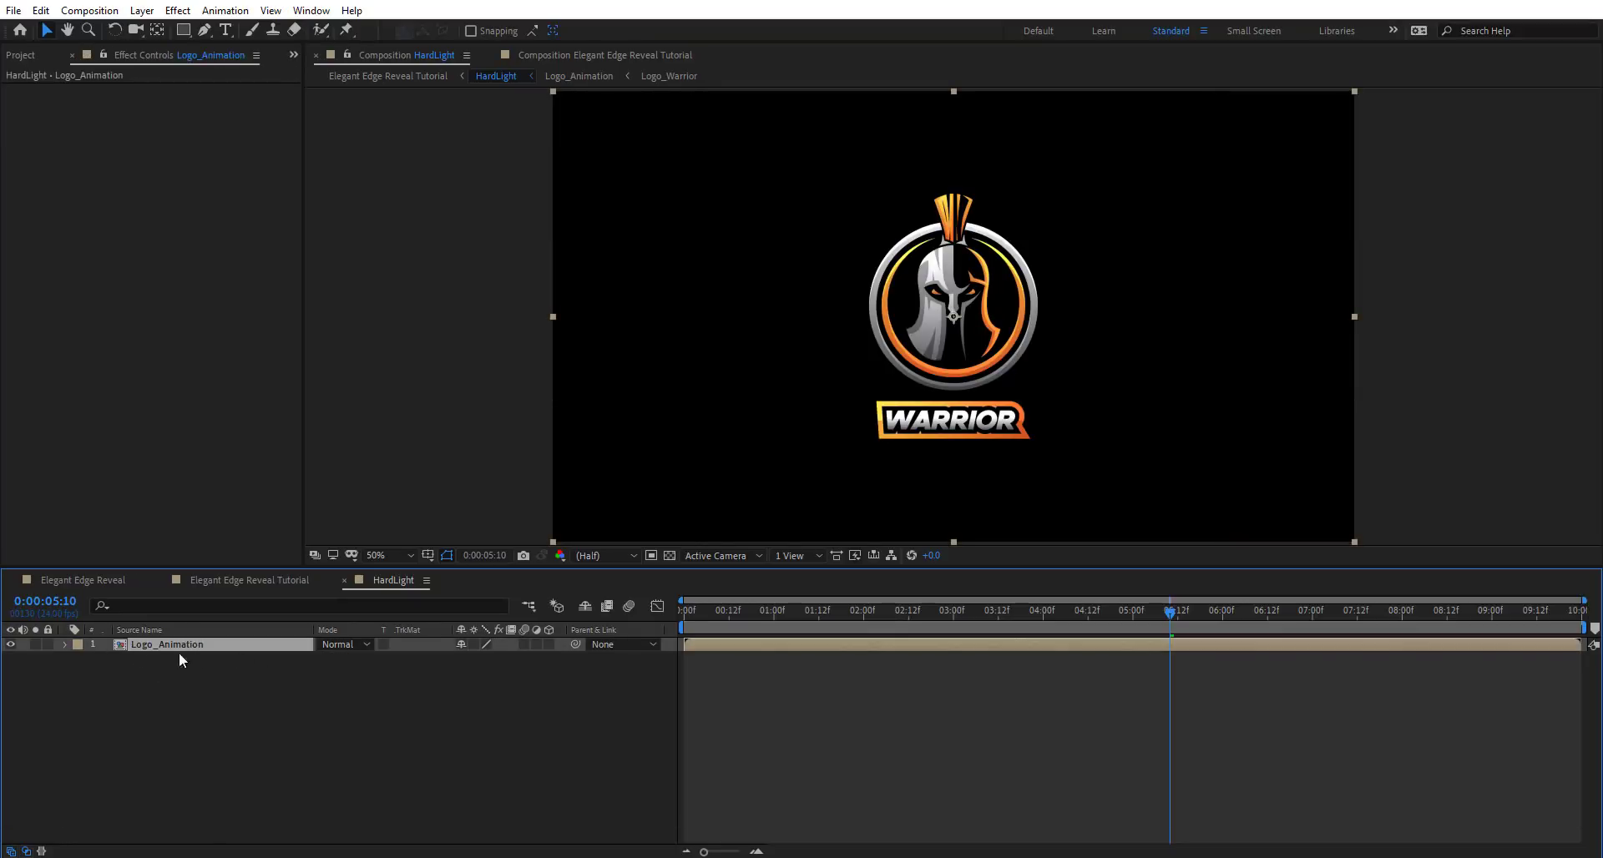
pyautogui.hotkey('ctrl', 'space')
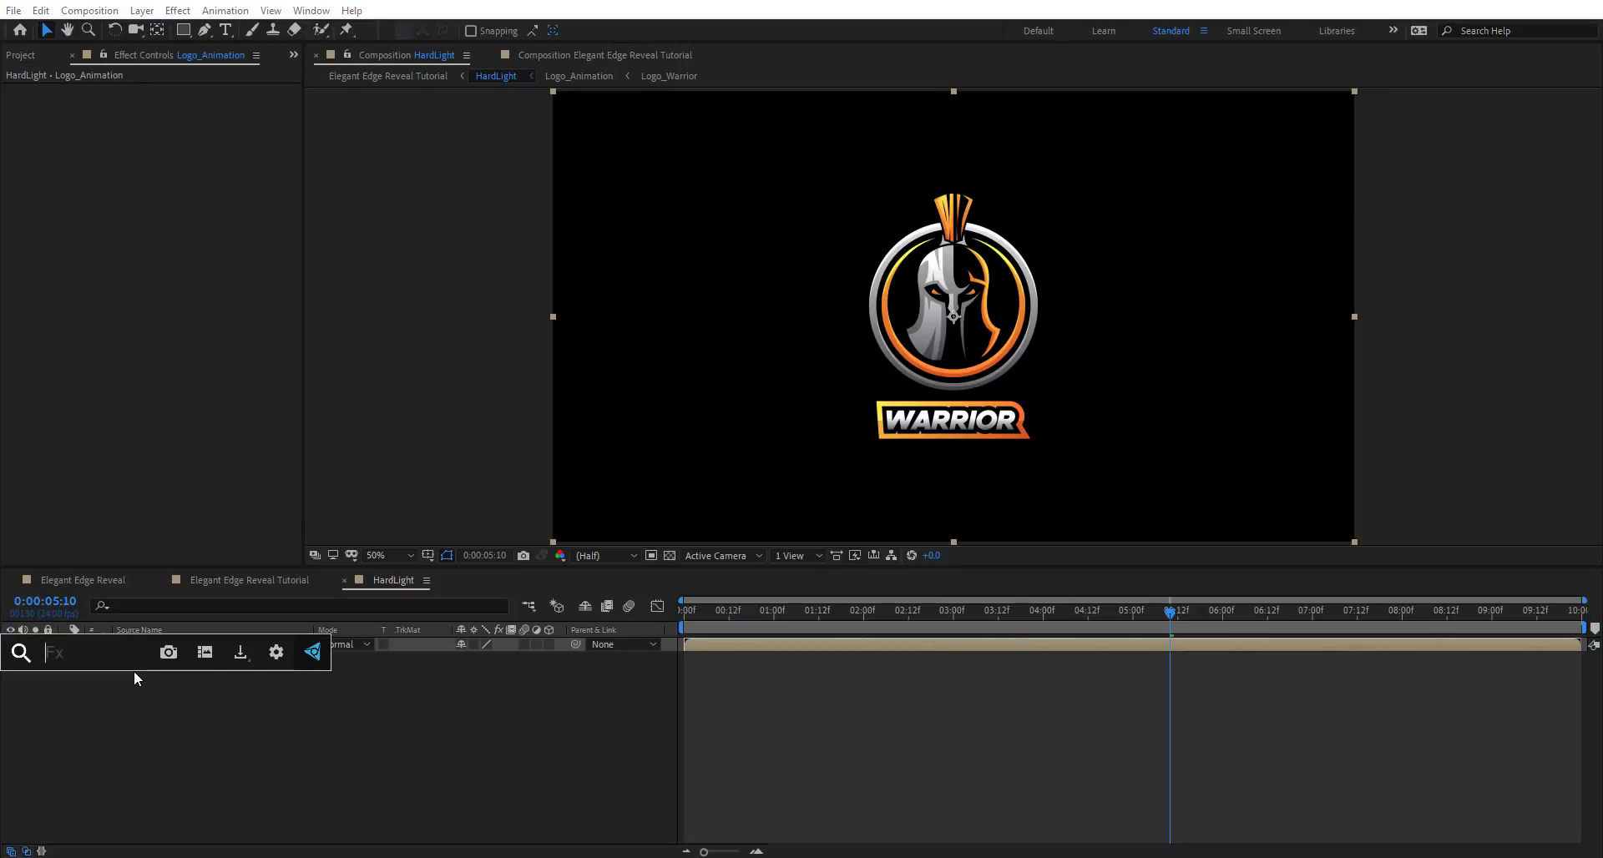
pyautogui.write('find')
pyautogui.press('Down')
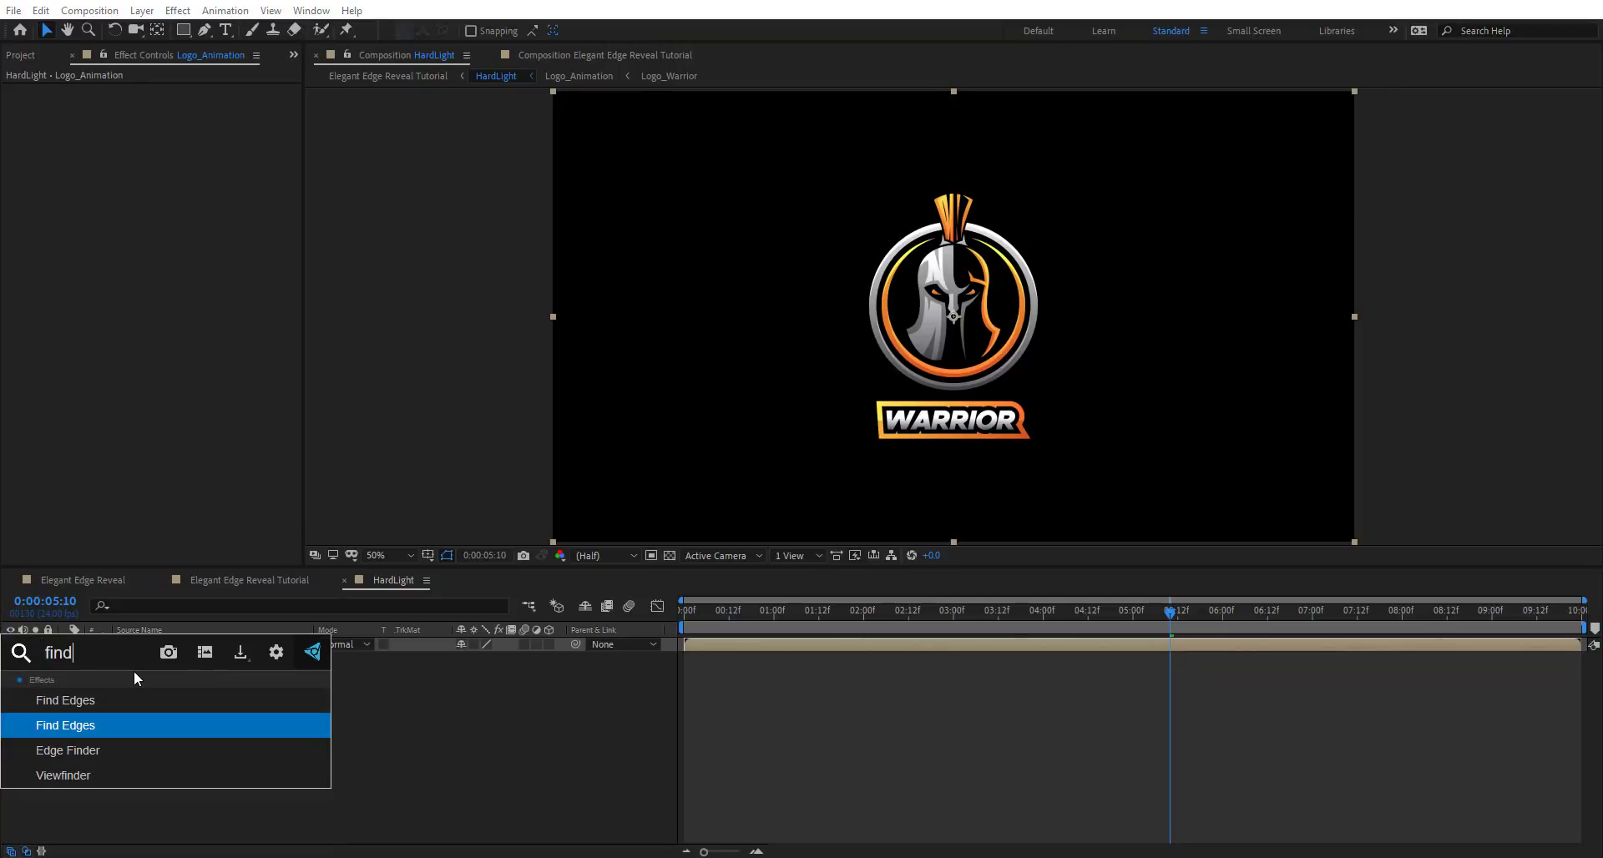
pyautogui.press('Return')
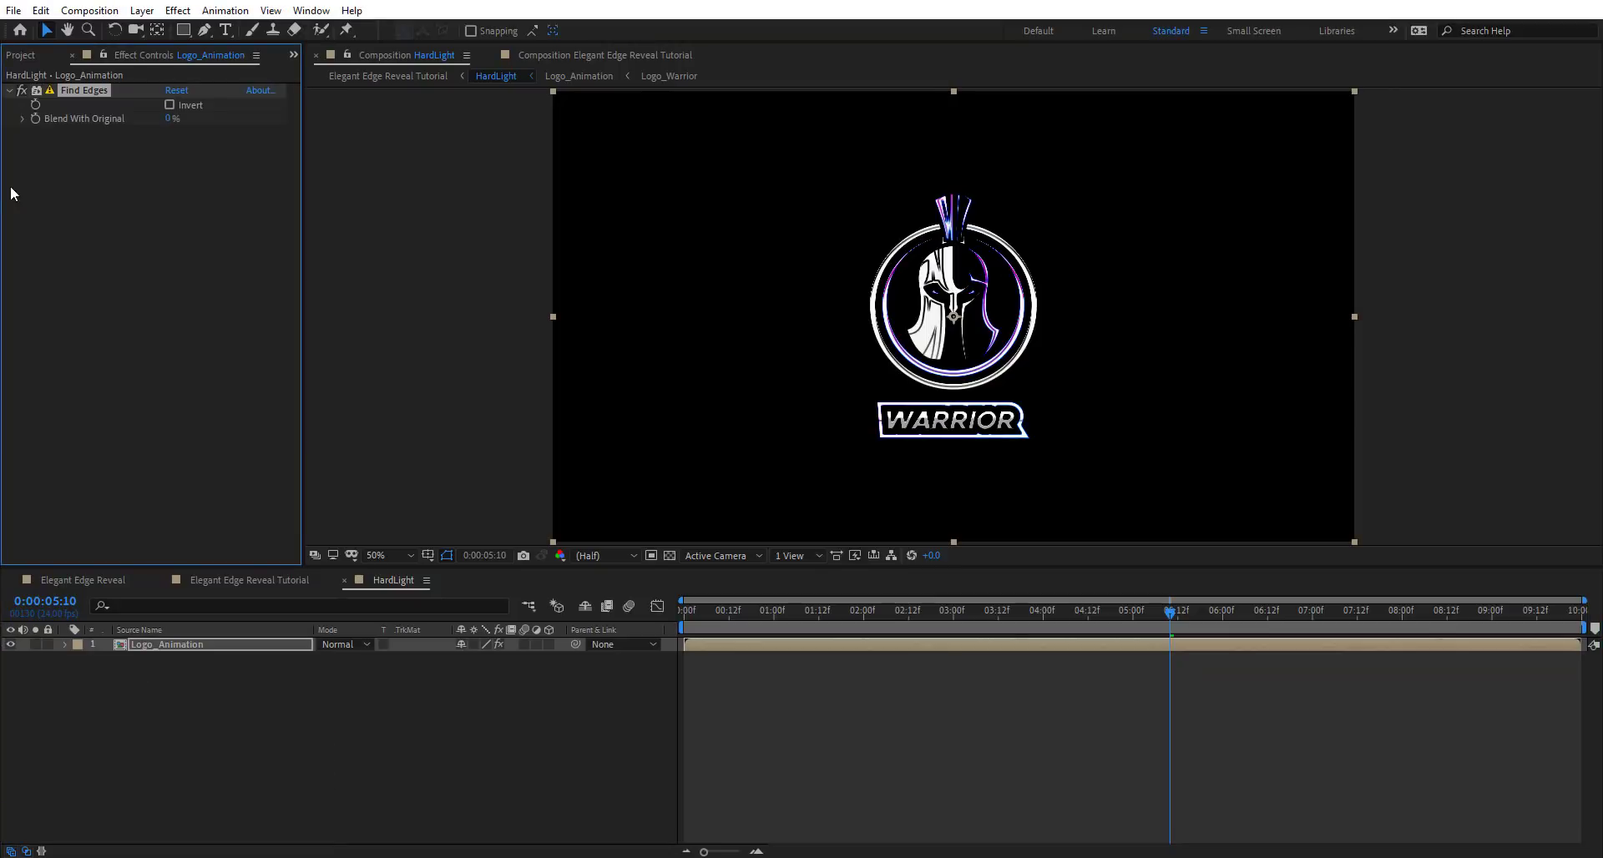
# Set Find Edges' Blend With Original to 50% and inspect the logo's edges up close
pyautogui.click(170, 119)
pyautogui.write('50')
pyautogui.press('Return')
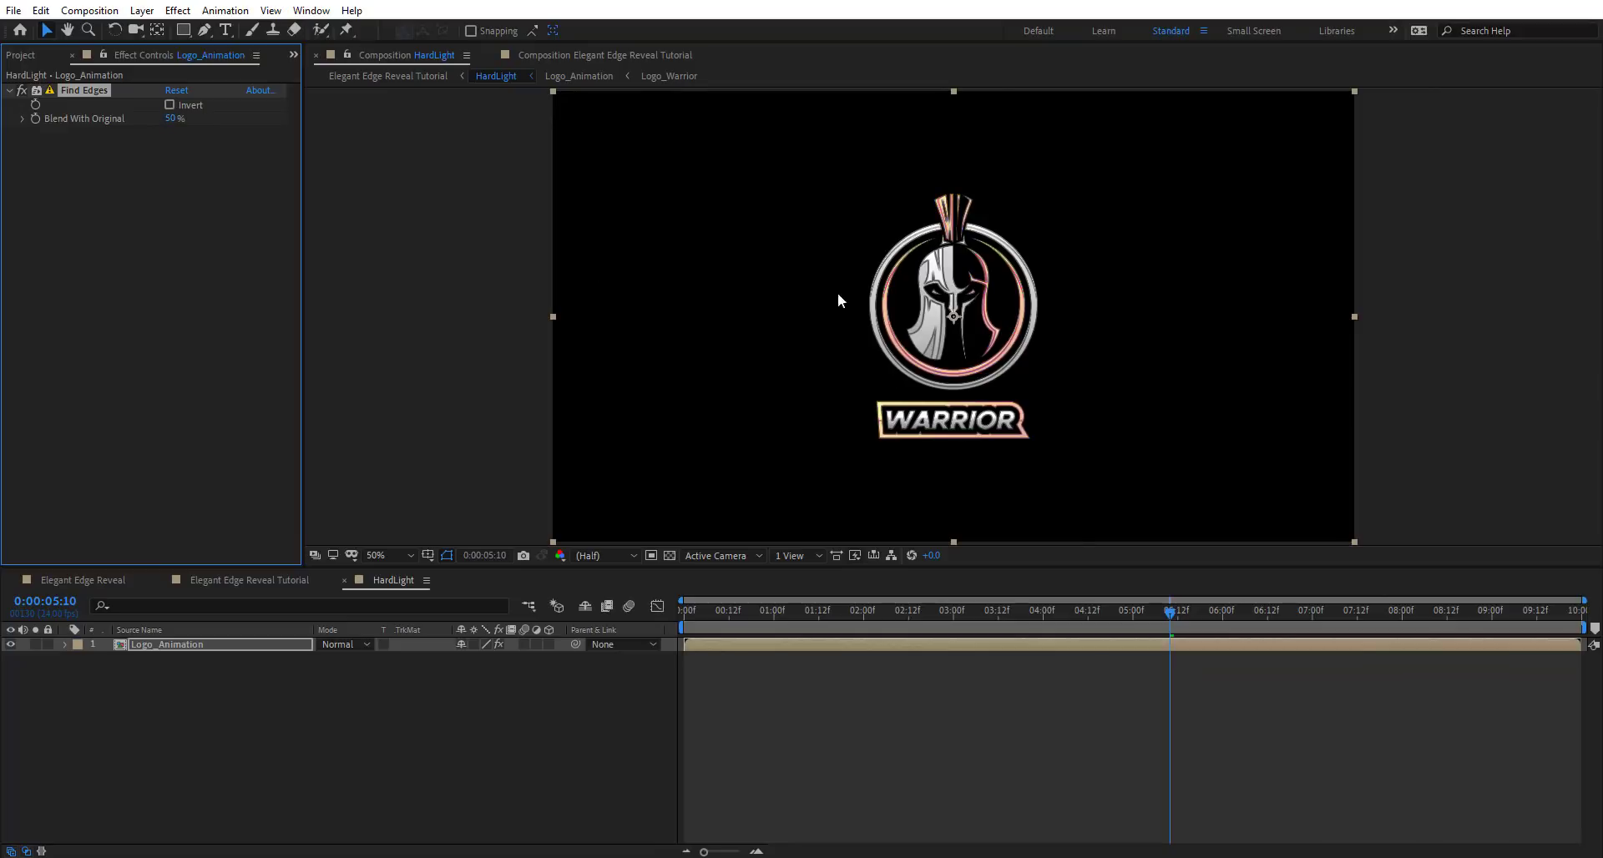
pyautogui.press('.')
pyautogui.press('.')
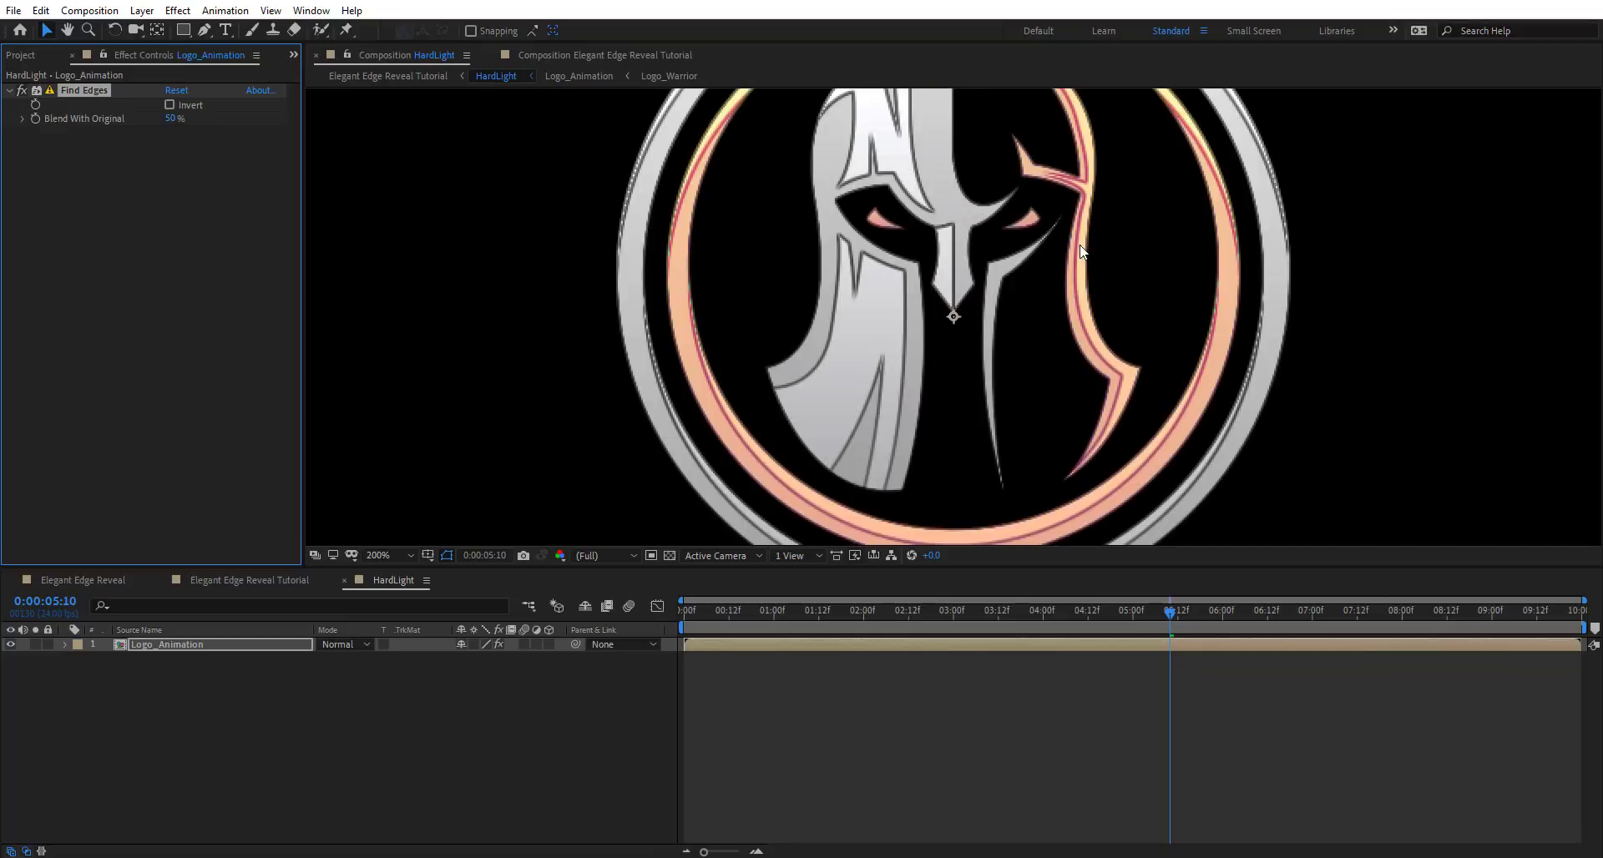
pyautogui.click(25, 90)
# Apply the Black & White effect to the Logo_Animation layer after Find Edges
pyautogui.hotkey('ctrl', 'space')
pyautogui.write('black')
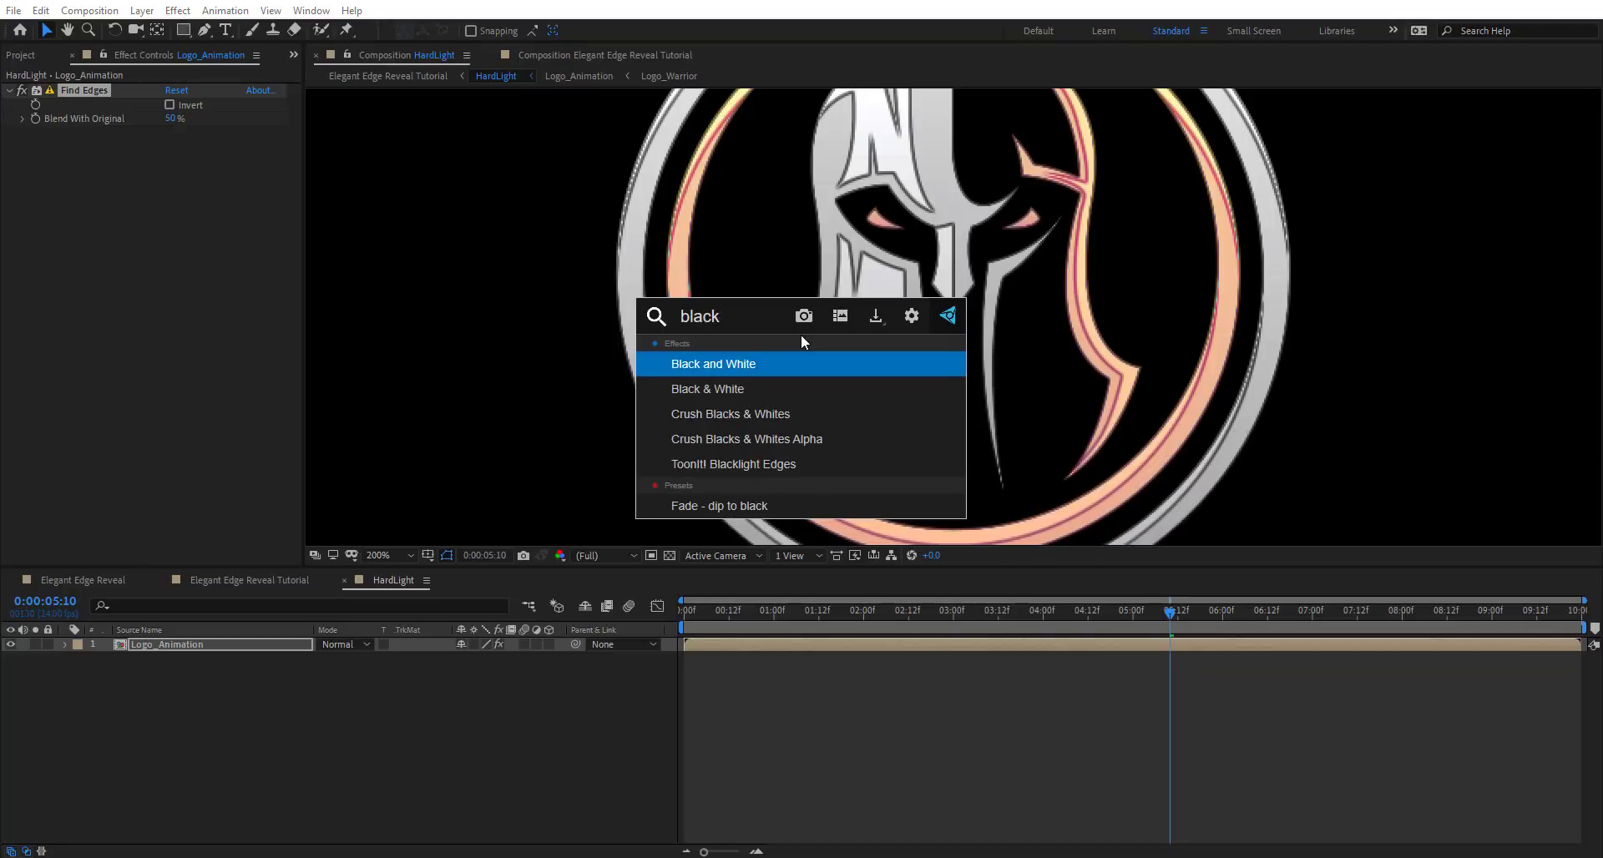
pyautogui.press('Down')
pyautogui.press('Return')
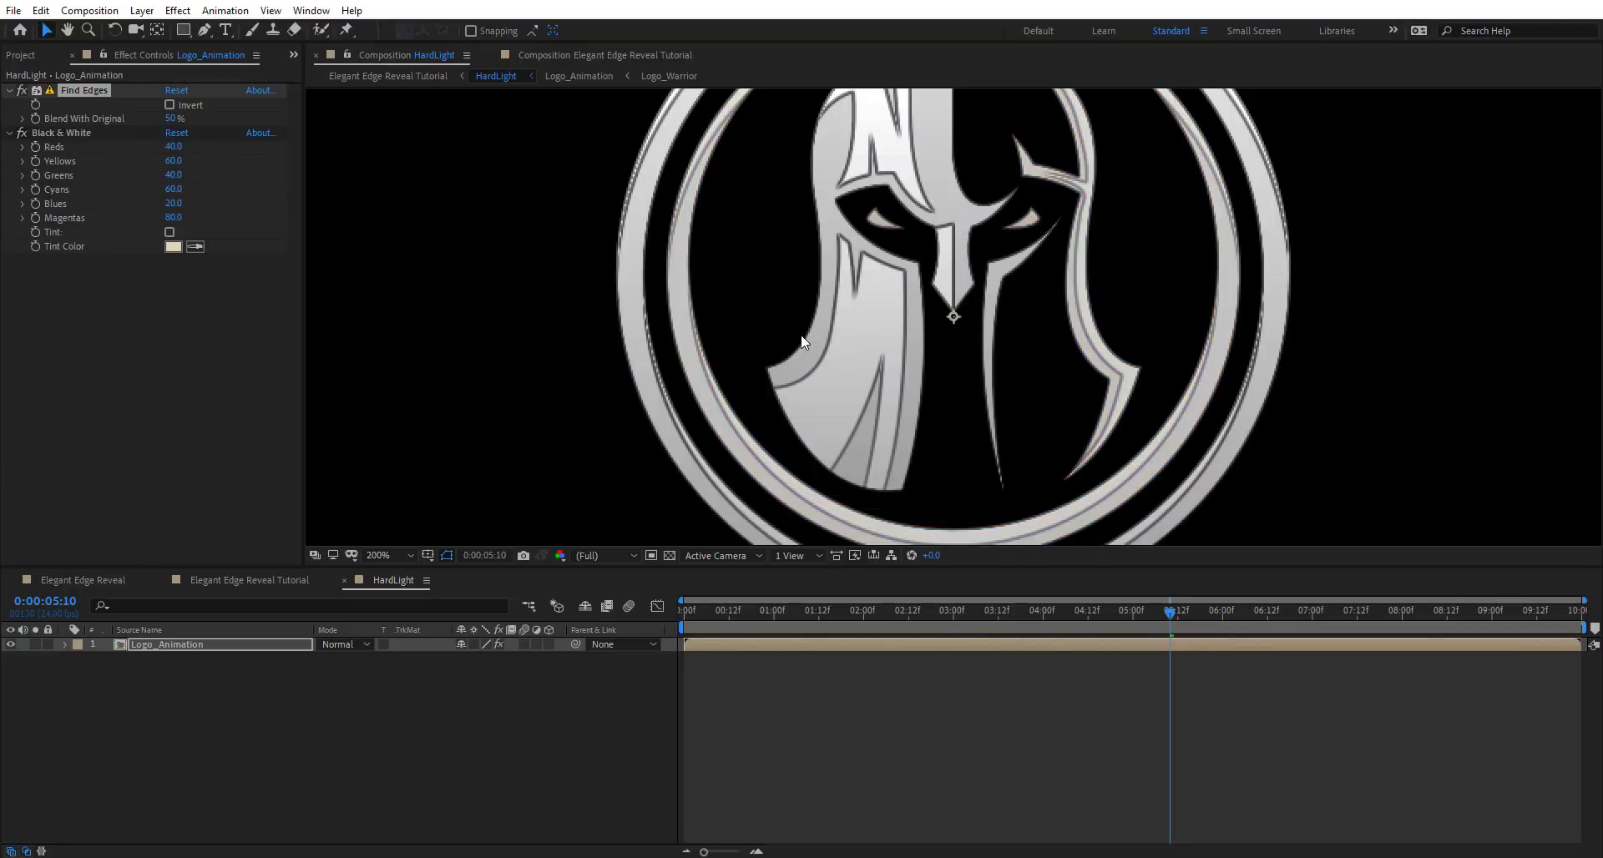
pyautogui.press(',')
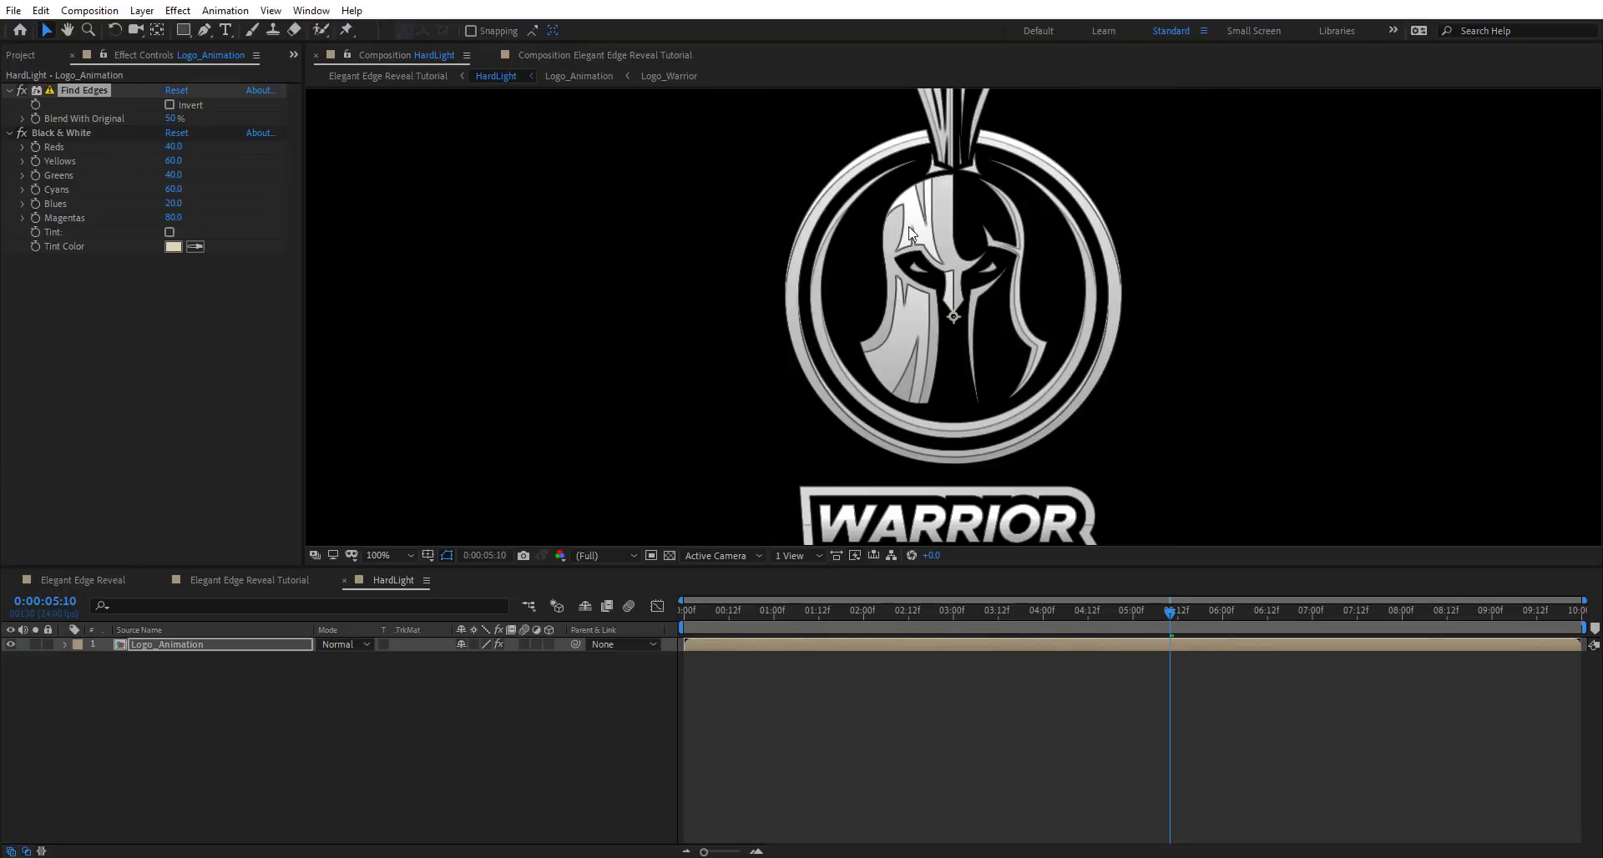
# Pre-compose the Logo_Animation layer as FindEdges, moving all attributes into the new composition
pyautogui.click(253, 647)
pyautogui.hotkey('ctrl', 'shift', 'c')
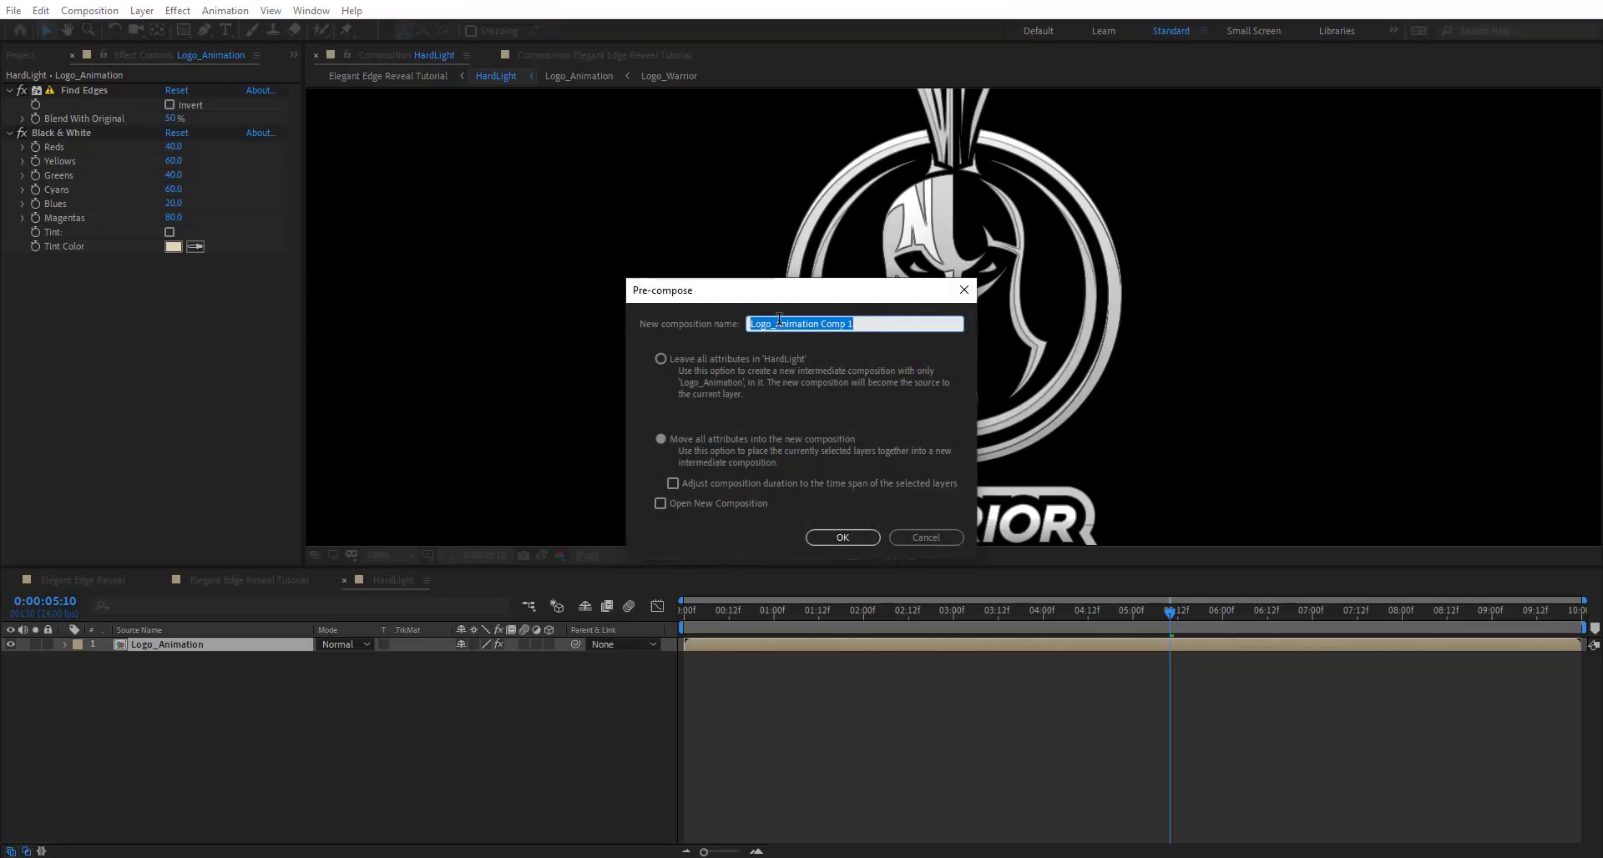
pyautogui.write('FindE')
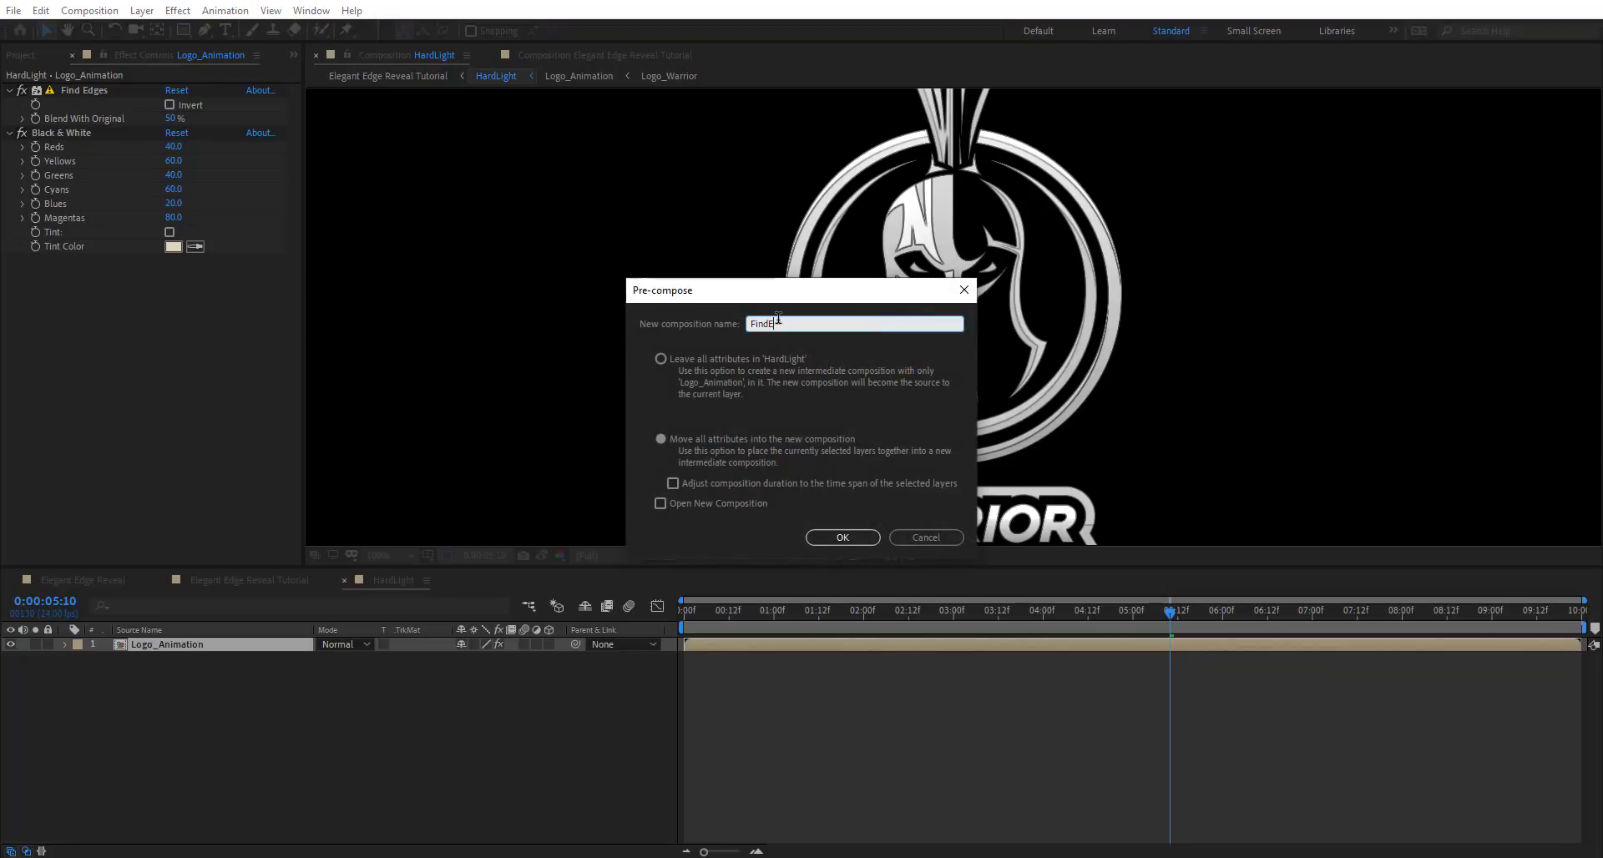
pyautogui.write('dges')
pyautogui.press('Return')
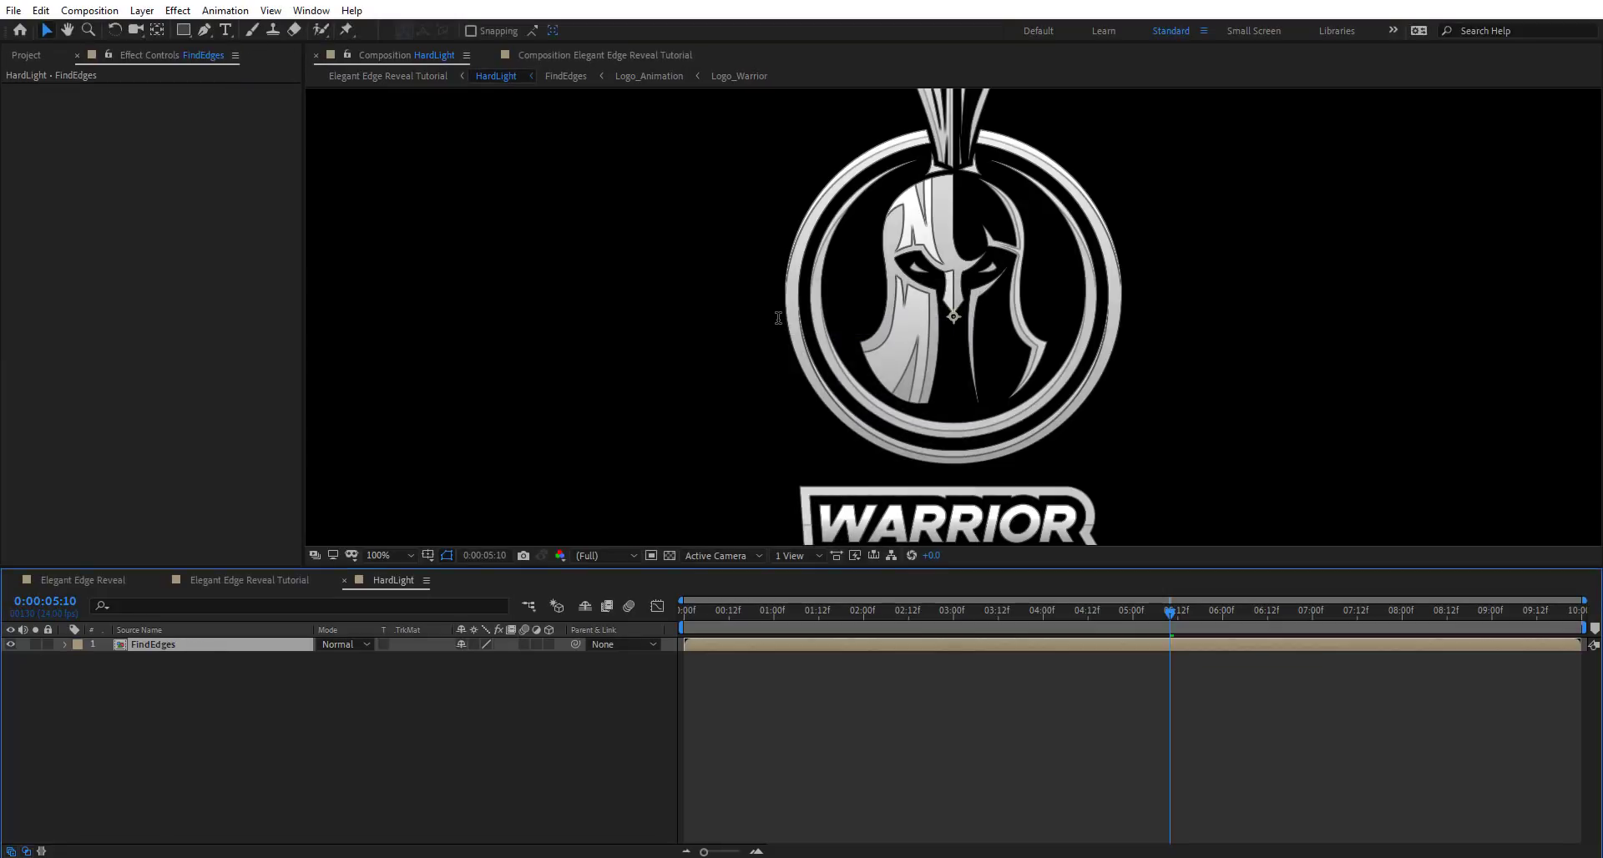
# Apply Brightness & Contrast to the FindEdges layer with Brightness 70 and Contrast about -53
pyautogui.hotkey('ctrl', 'space')
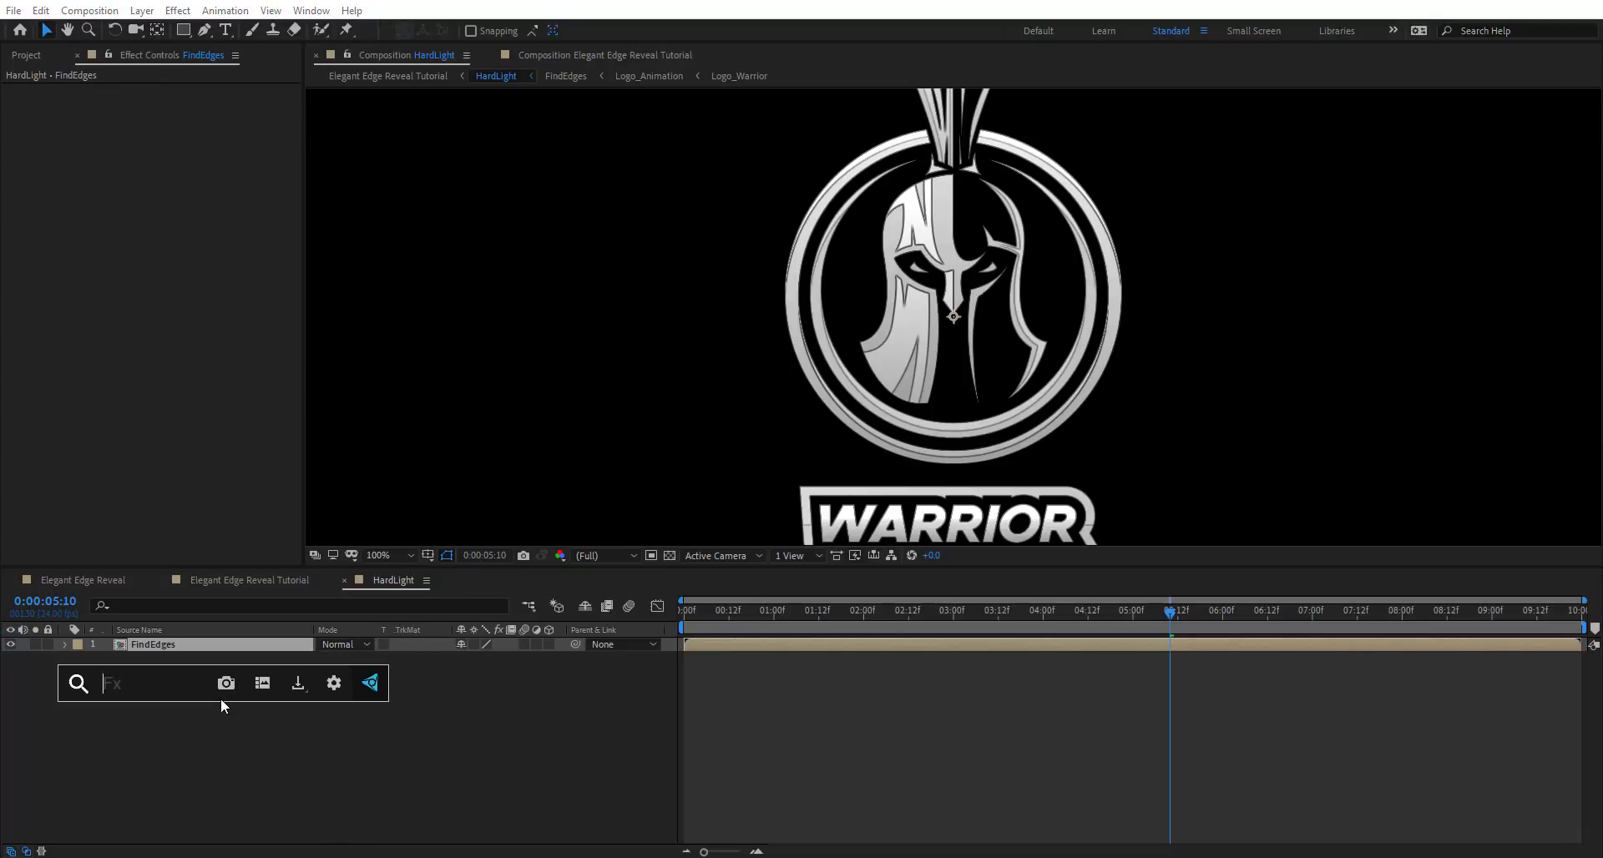
pyautogui.write('brigh')
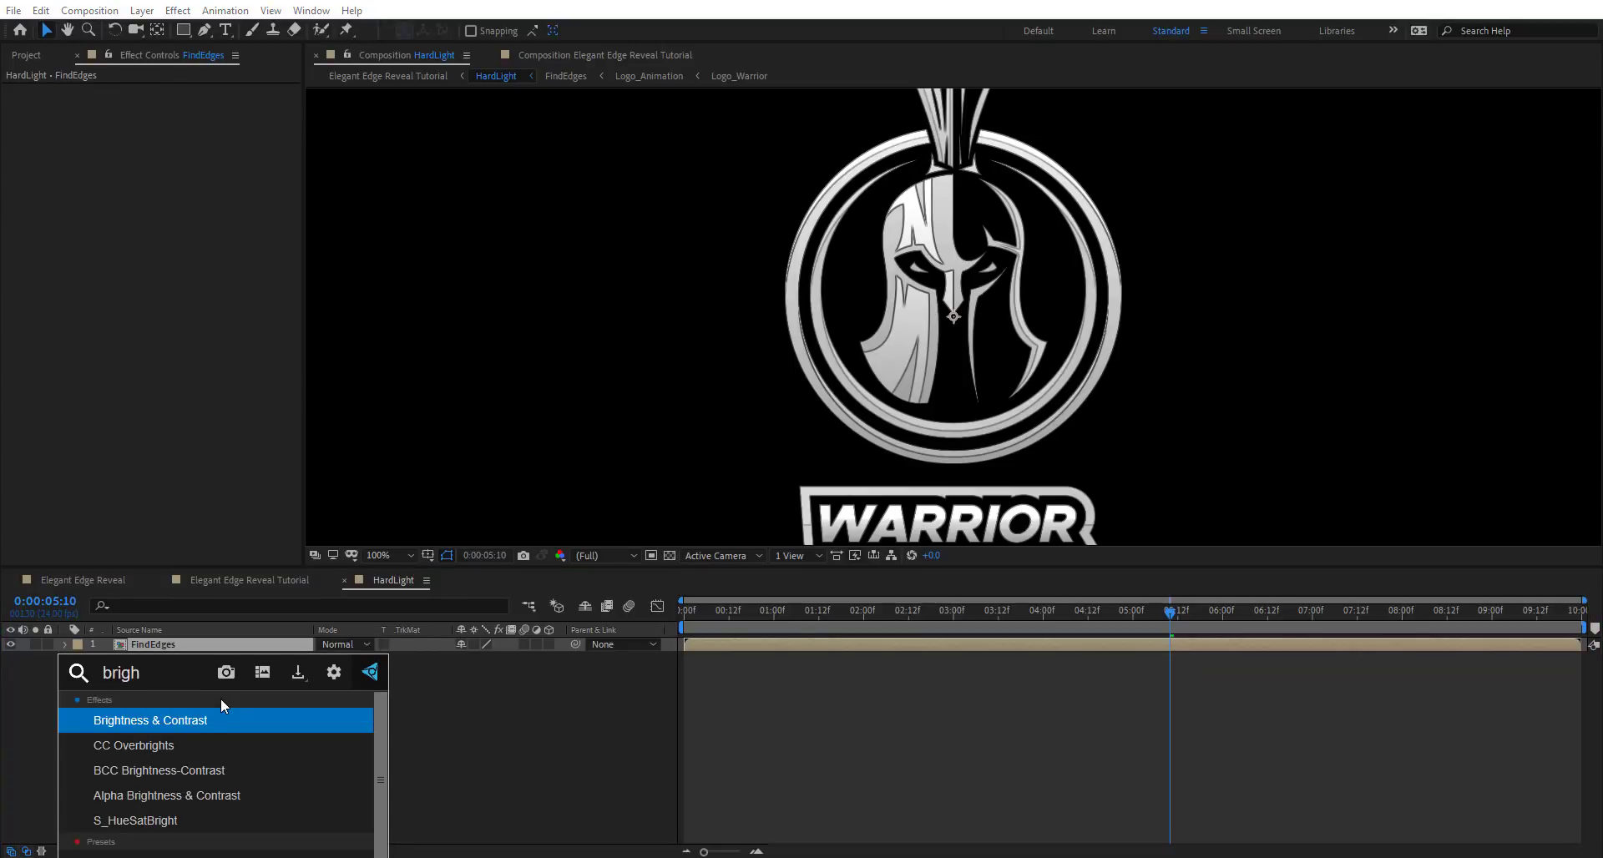
pyautogui.press('Return')
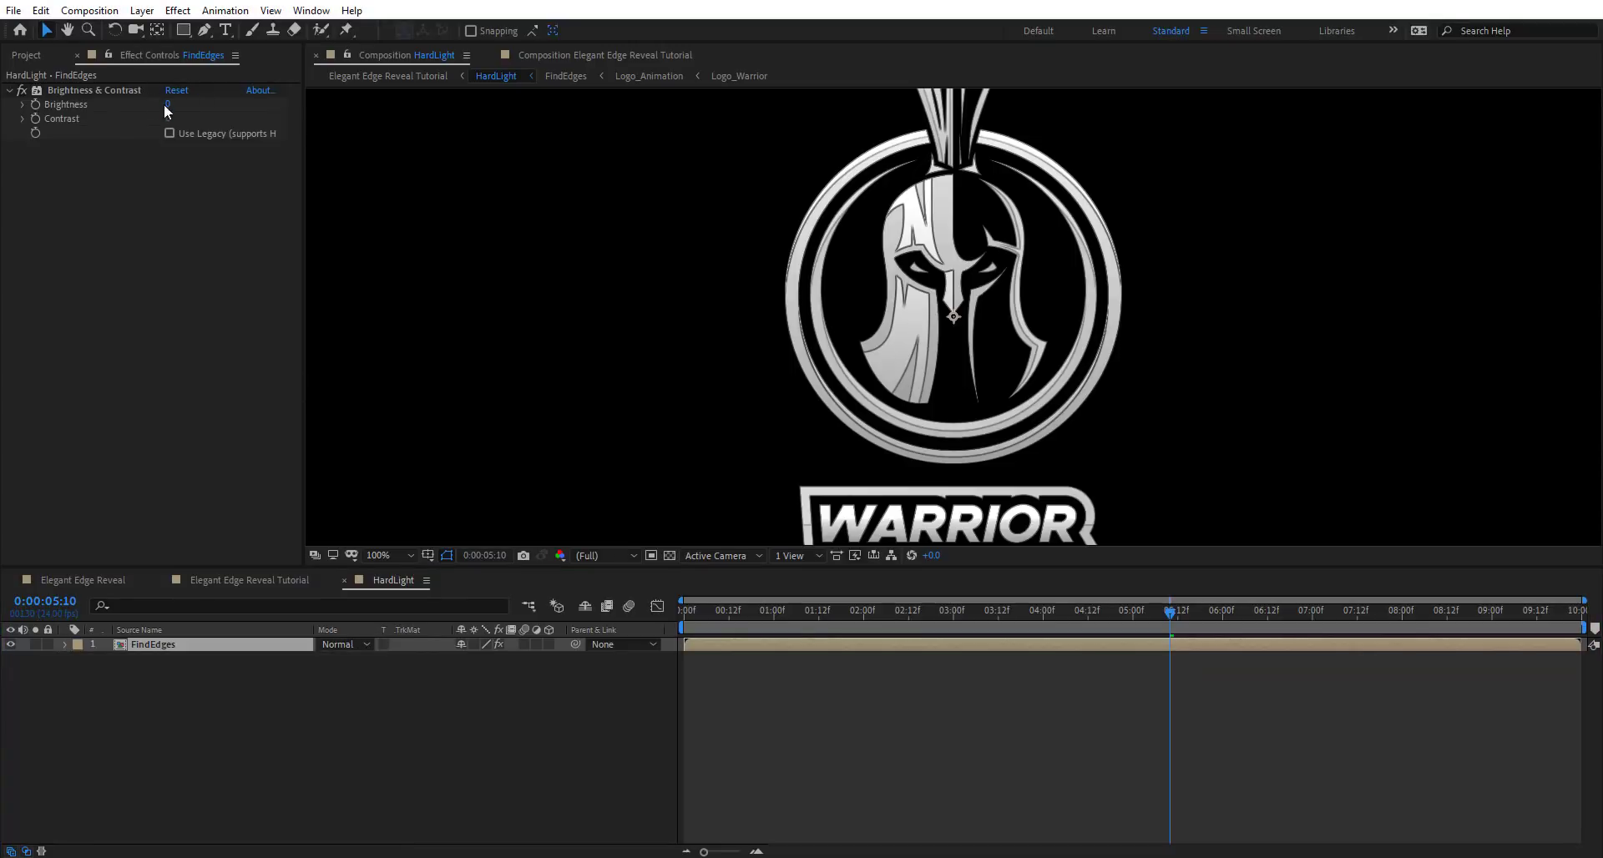
pyautogui.moveTo(168, 104); pyautogui.dragTo(218, 102)
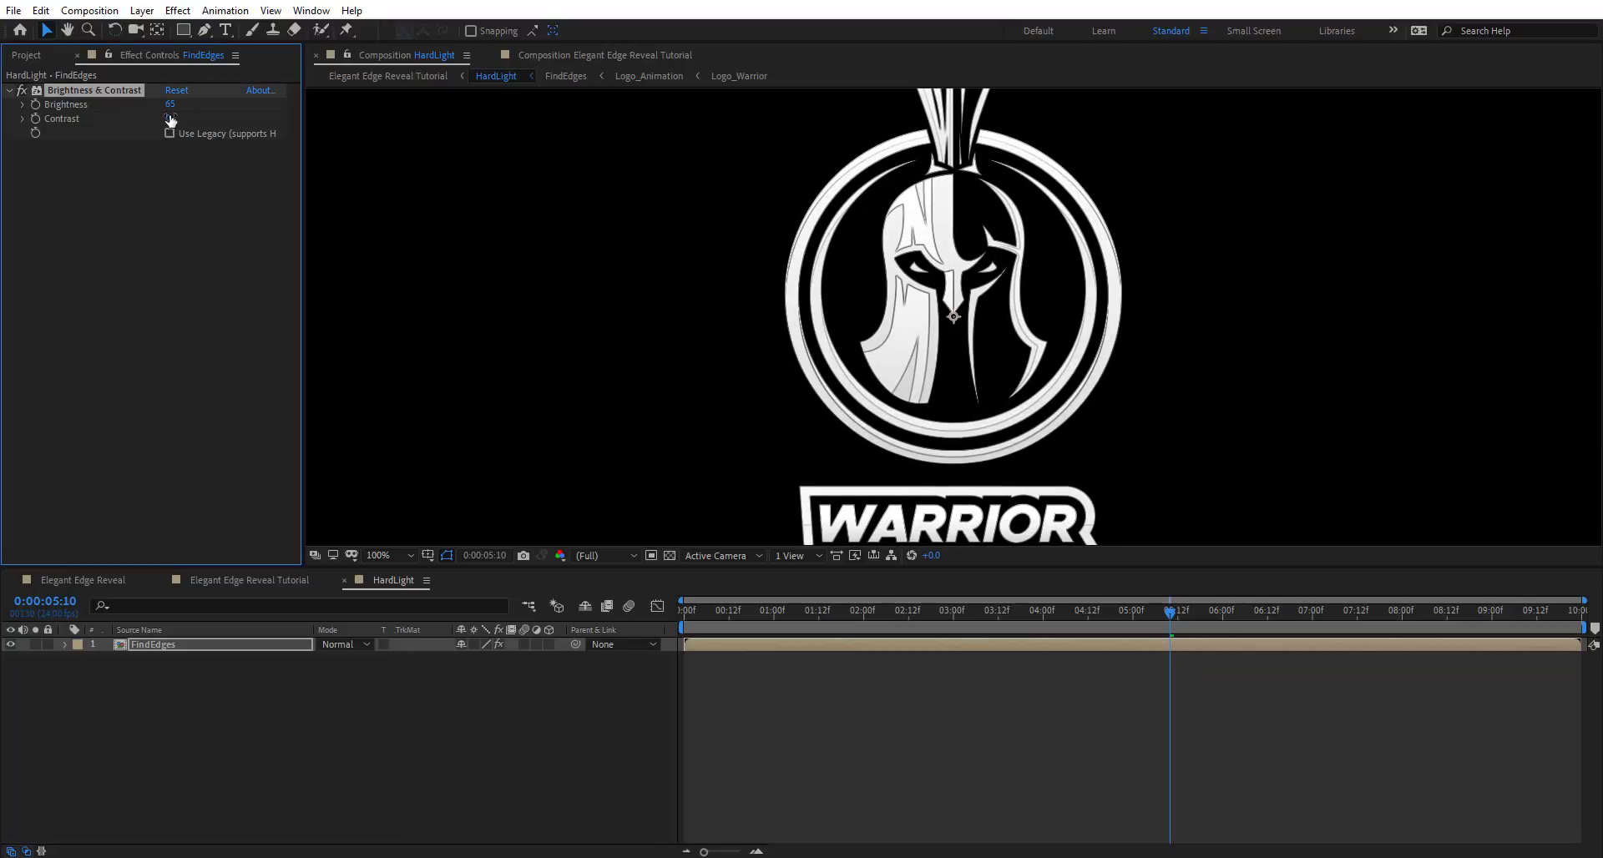
pyautogui.moveTo(113, 113); pyautogui.dragTo(107, 122)
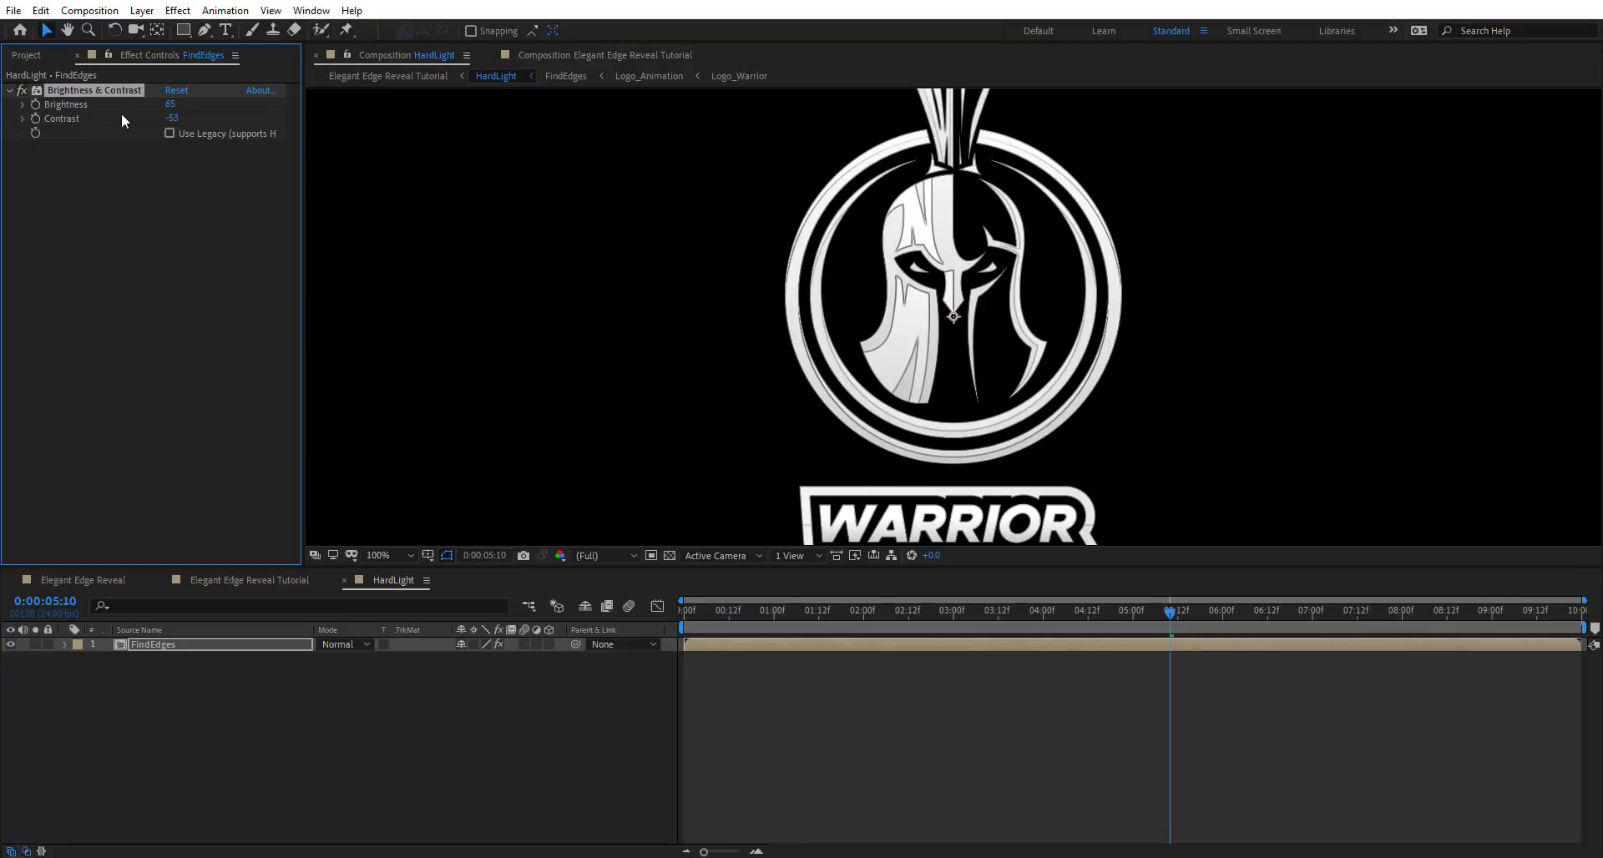
pyautogui.moveTo(168, 105)
pyautogui.mouseDown()
pyautogui.moveTo(128, 104)
pyautogui.moveTo(177, 106)
pyautogui.mouseUp()
pyautogui.moveTo(1008, 438); pyautogui.dragTo(973, 408)
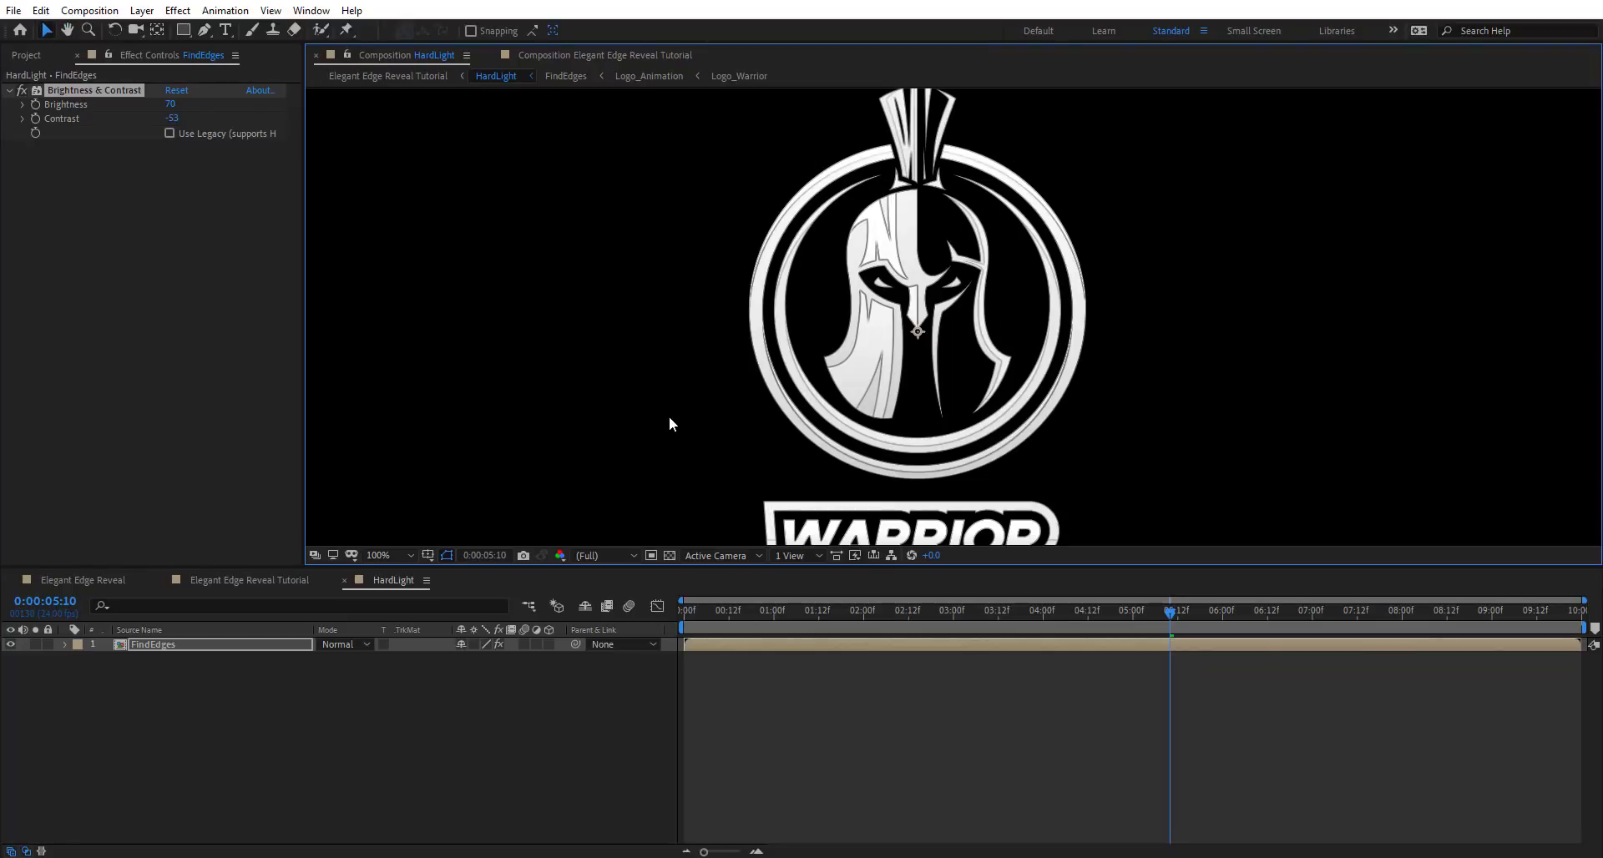
# Apply the Invert effect to the FindEdges layer and compare the logo outlines with the effect off and on
pyautogui.hotkey('ctrl', 'space')
pyautogui.write('invert')
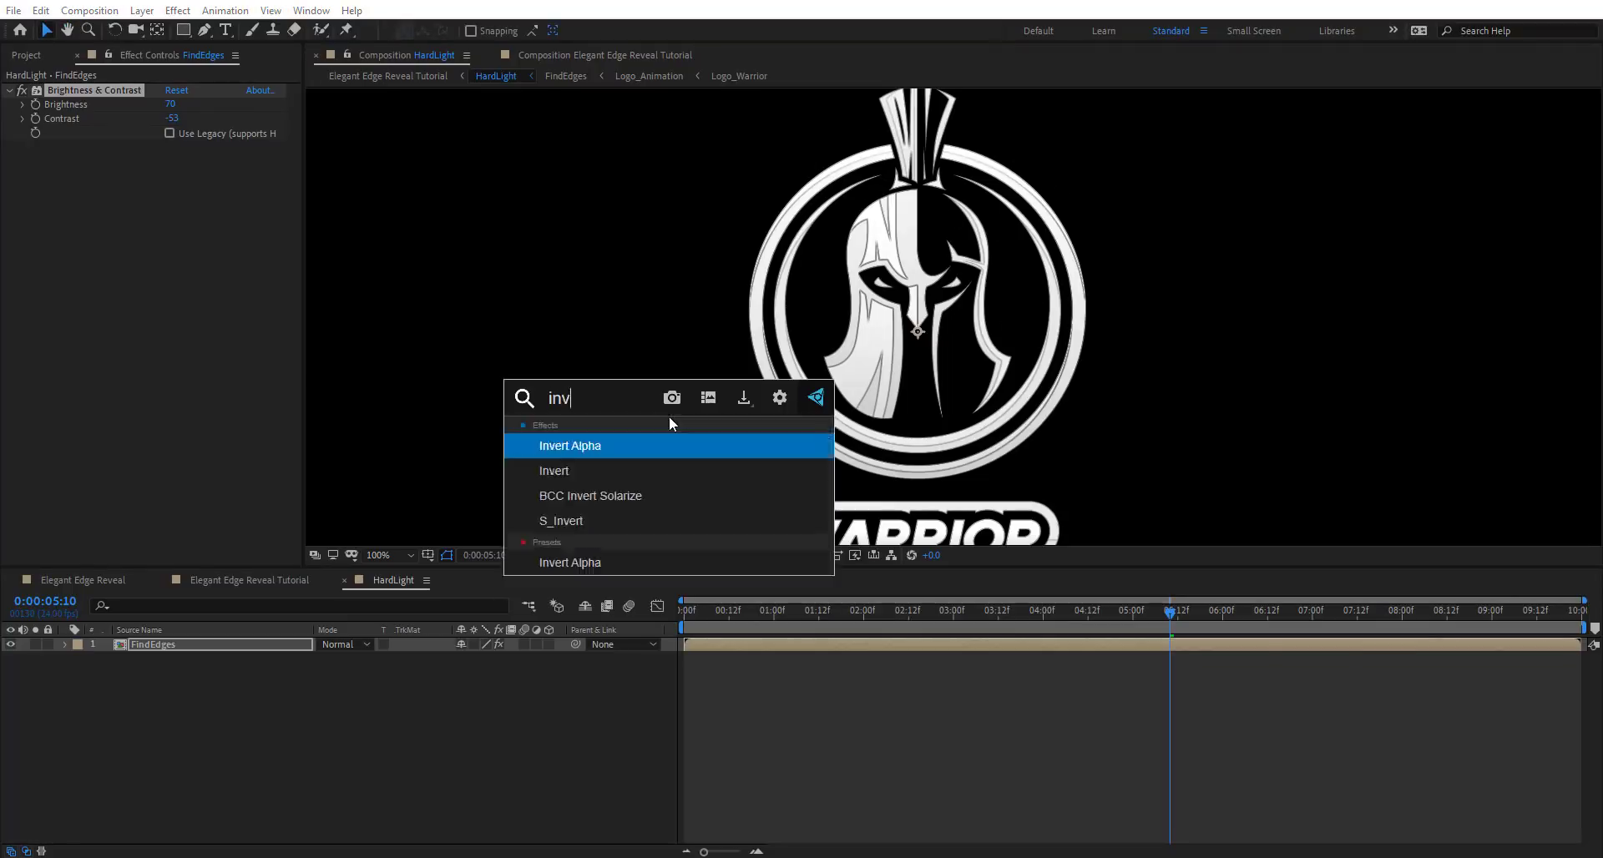
pyautogui.press('Down')
pyautogui.press('Return')
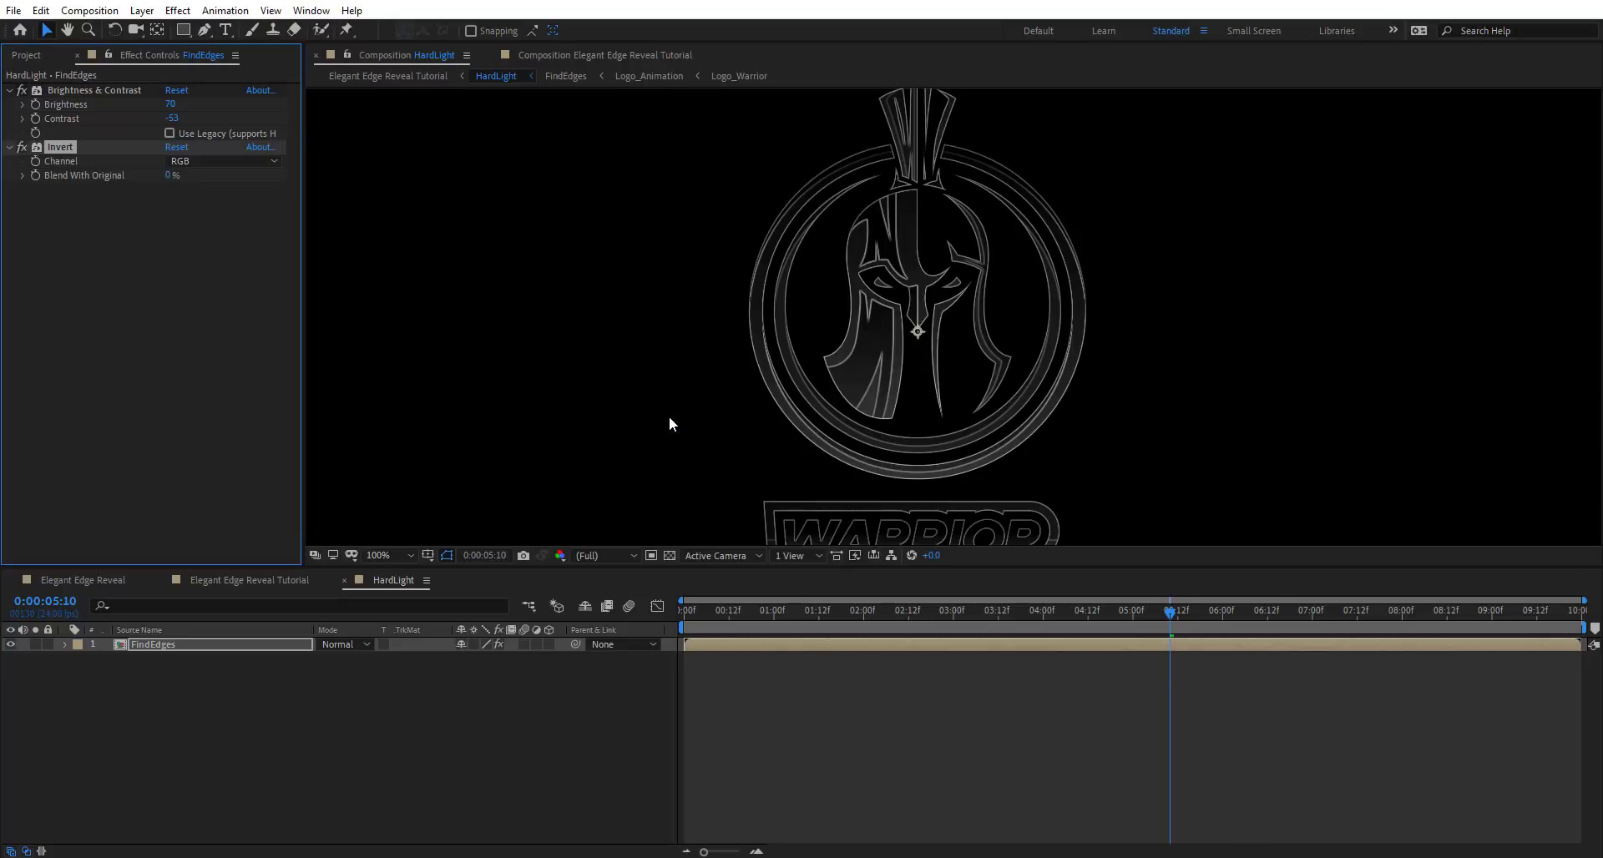
pyautogui.click(21, 147)
pyautogui.click(21, 147)
pyautogui.click(21, 147)
pyautogui.click(21, 147)
pyautogui.moveTo(172, 177)
pyautogui.mouseDown()
pyautogui.moveTo(221, 176)
pyautogui.moveTo(150, 177)
pyautogui.mouseUp()
# Pre-compose the FindEdges layer as LogoMap, moving all attributes into the new composition
pyautogui.press('h')
pyautogui.moveTo(939, 409); pyautogui.dragTo(891, 338)
pyautogui.press('v')
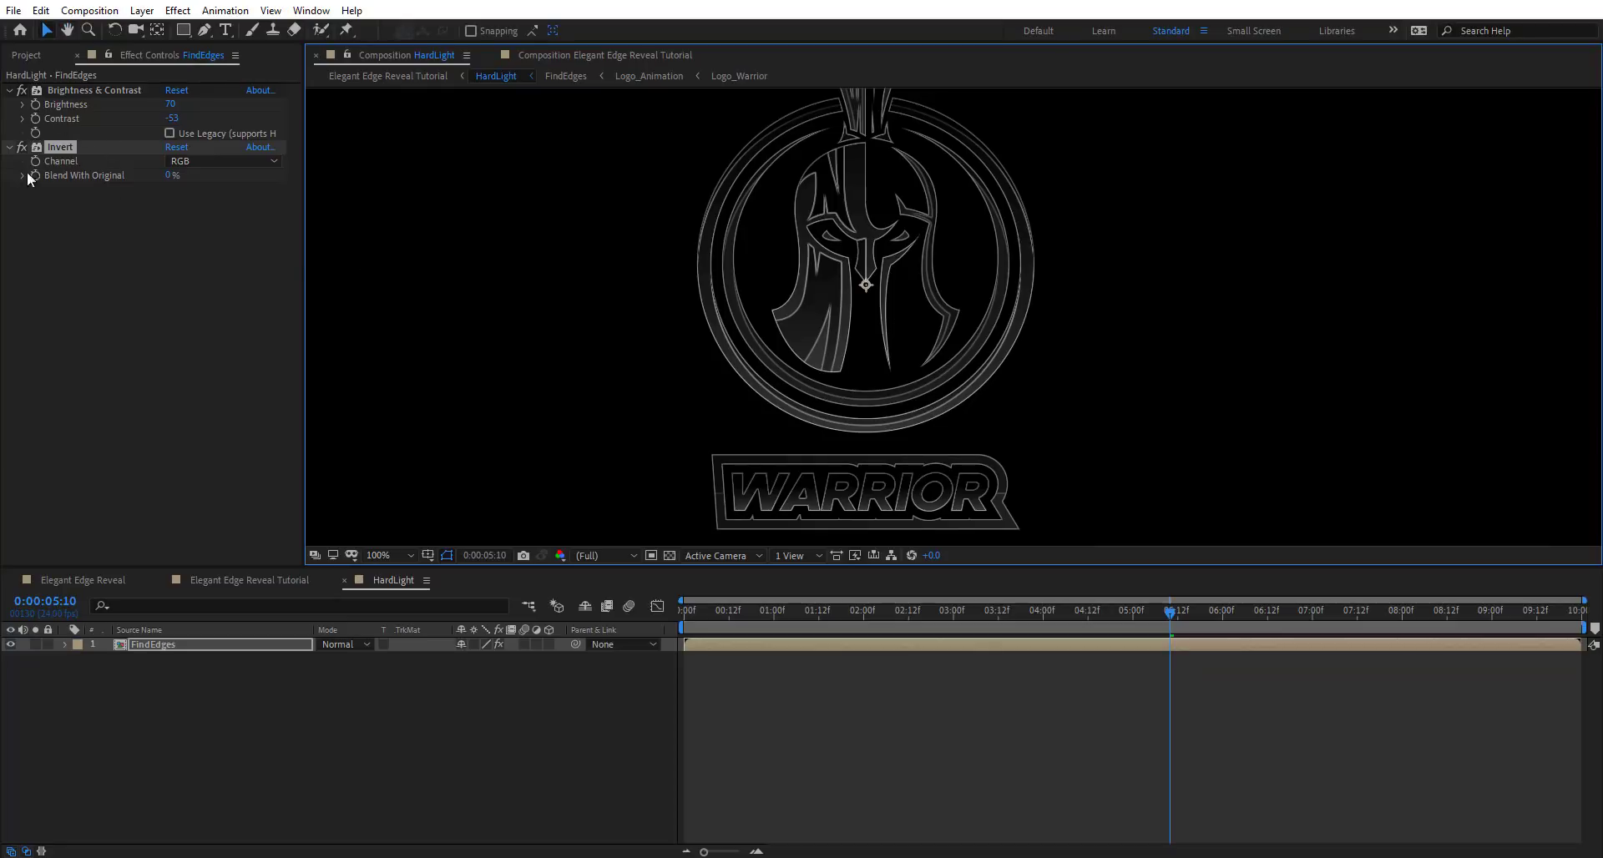
pyautogui.press('h')
pyautogui.moveTo(1013, 329); pyautogui.dragTo(886, 308)
pyautogui.press('v')
pyautogui.click(233, 648)
pyautogui.hotkey('ctrl', 'shift', 'c')
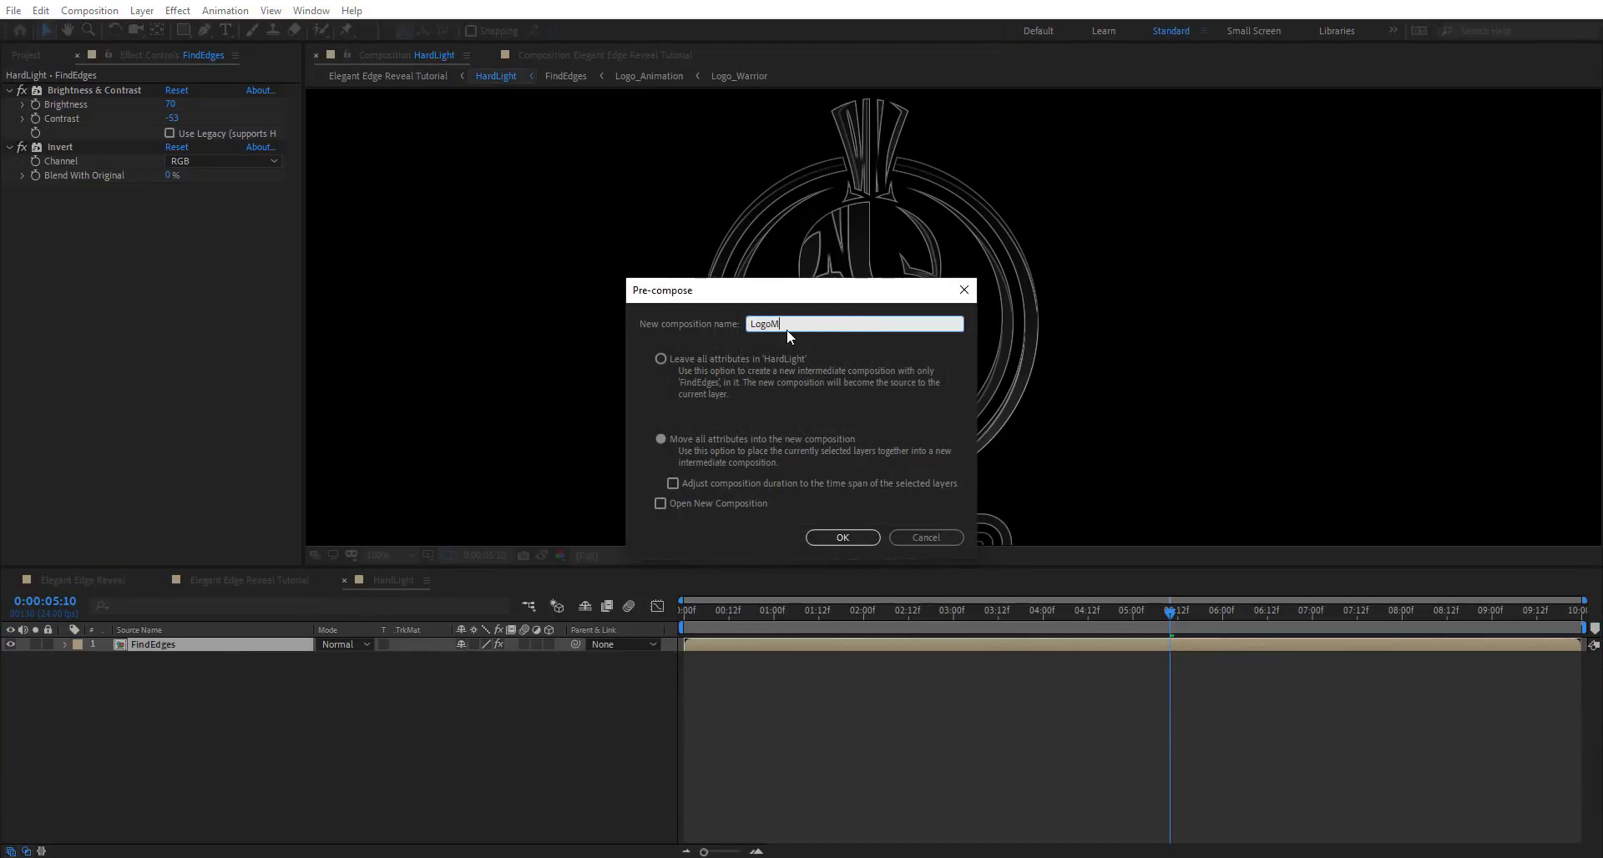
pyautogui.press('Return')
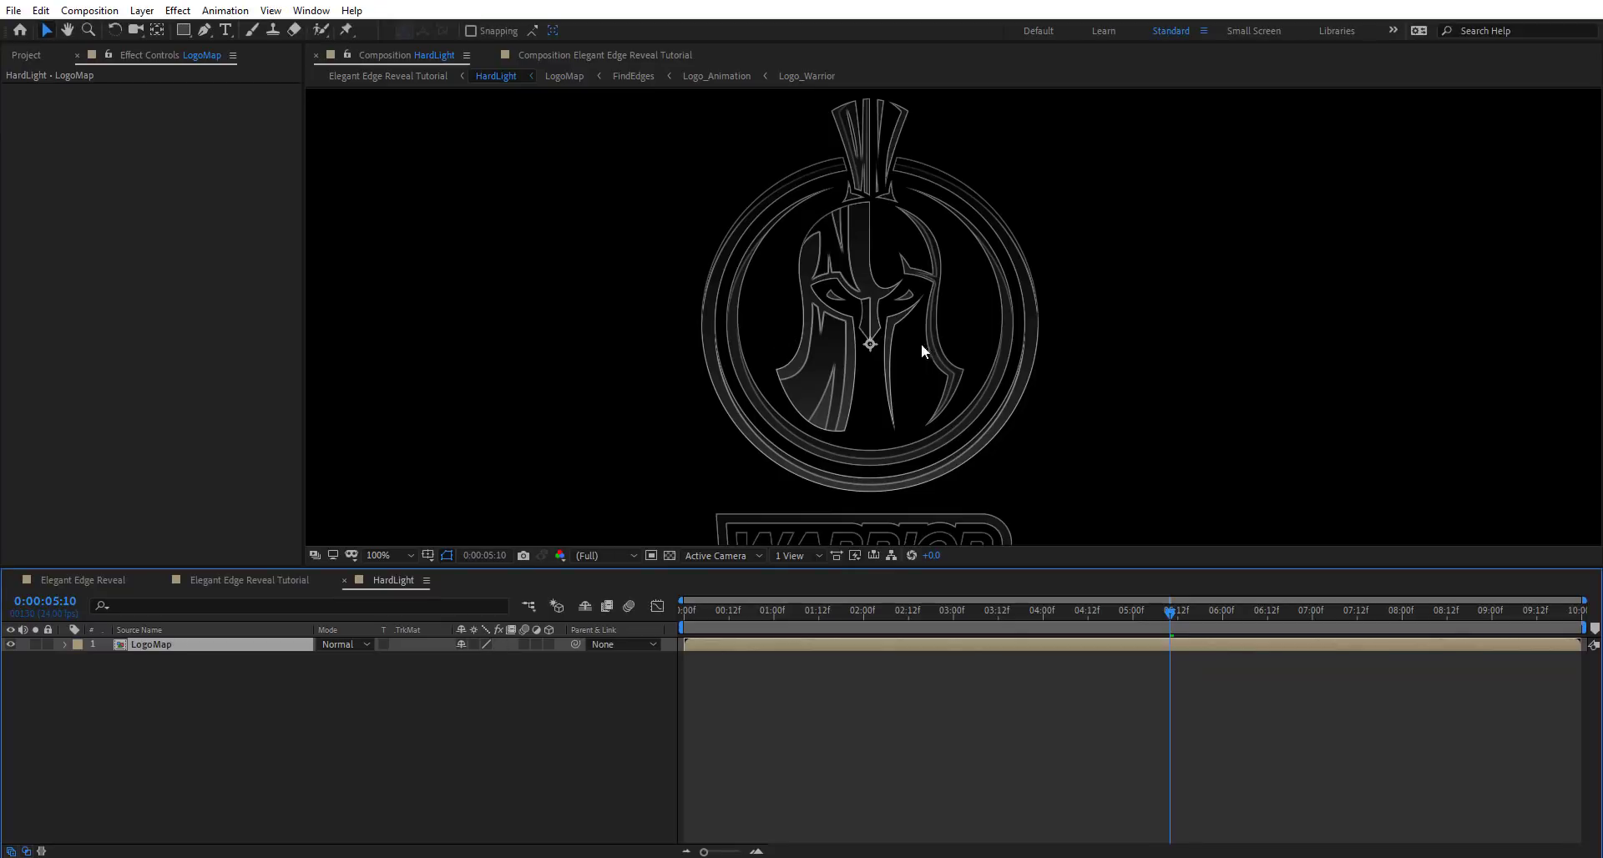
# Add Logo_Animation beneath LogoMap using LogoMap as its Luma Matte, and show the result over the transparency grid
pyautogui.click(38, 55)
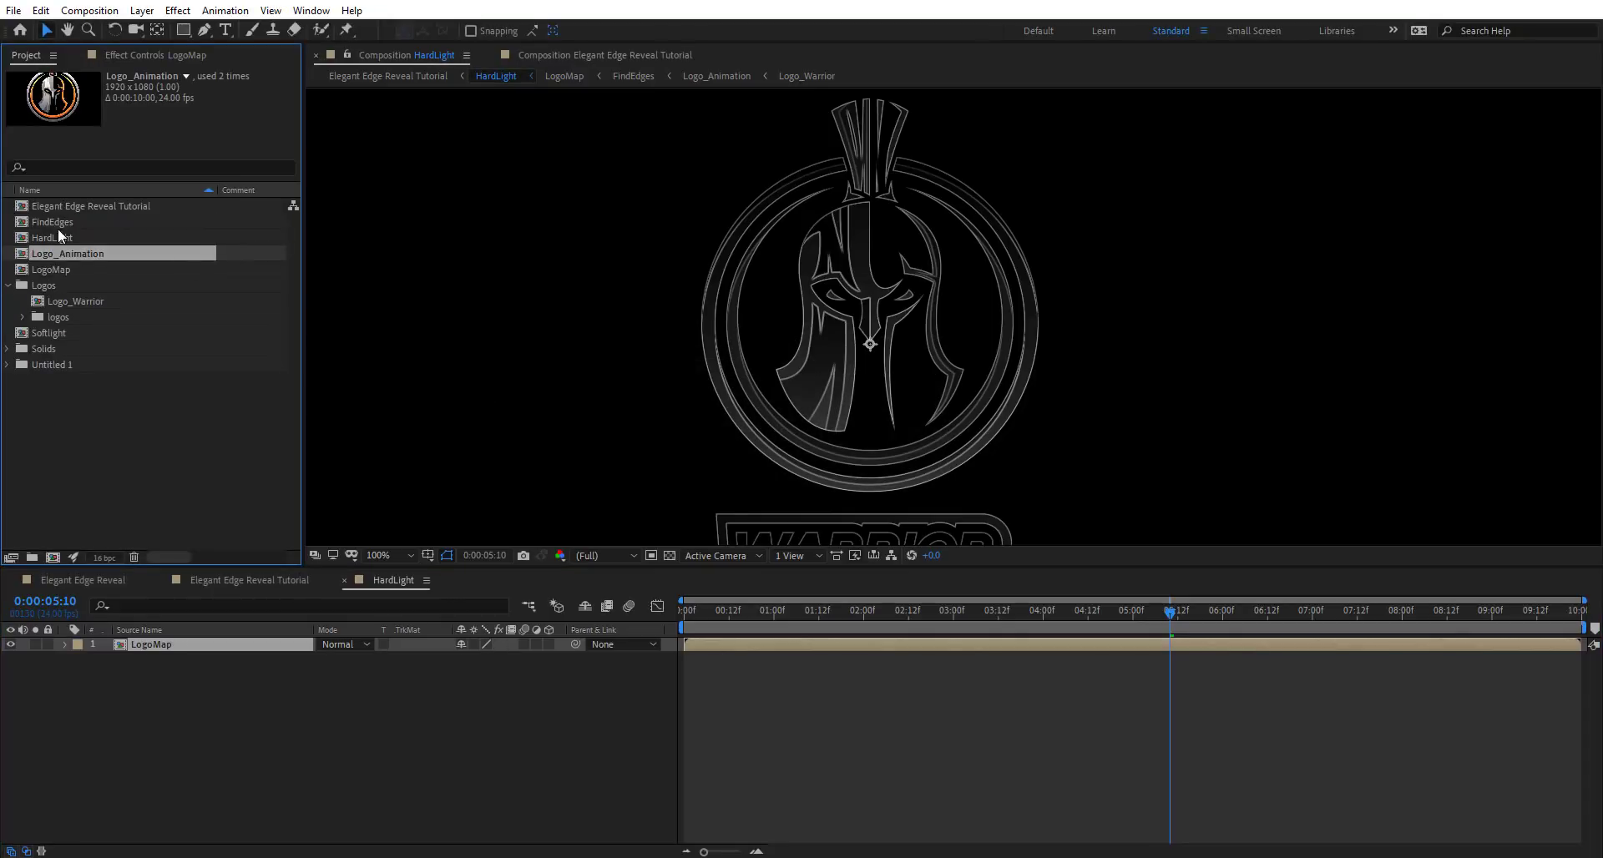
pyautogui.moveTo(68, 249); pyautogui.dragTo(179, 648)
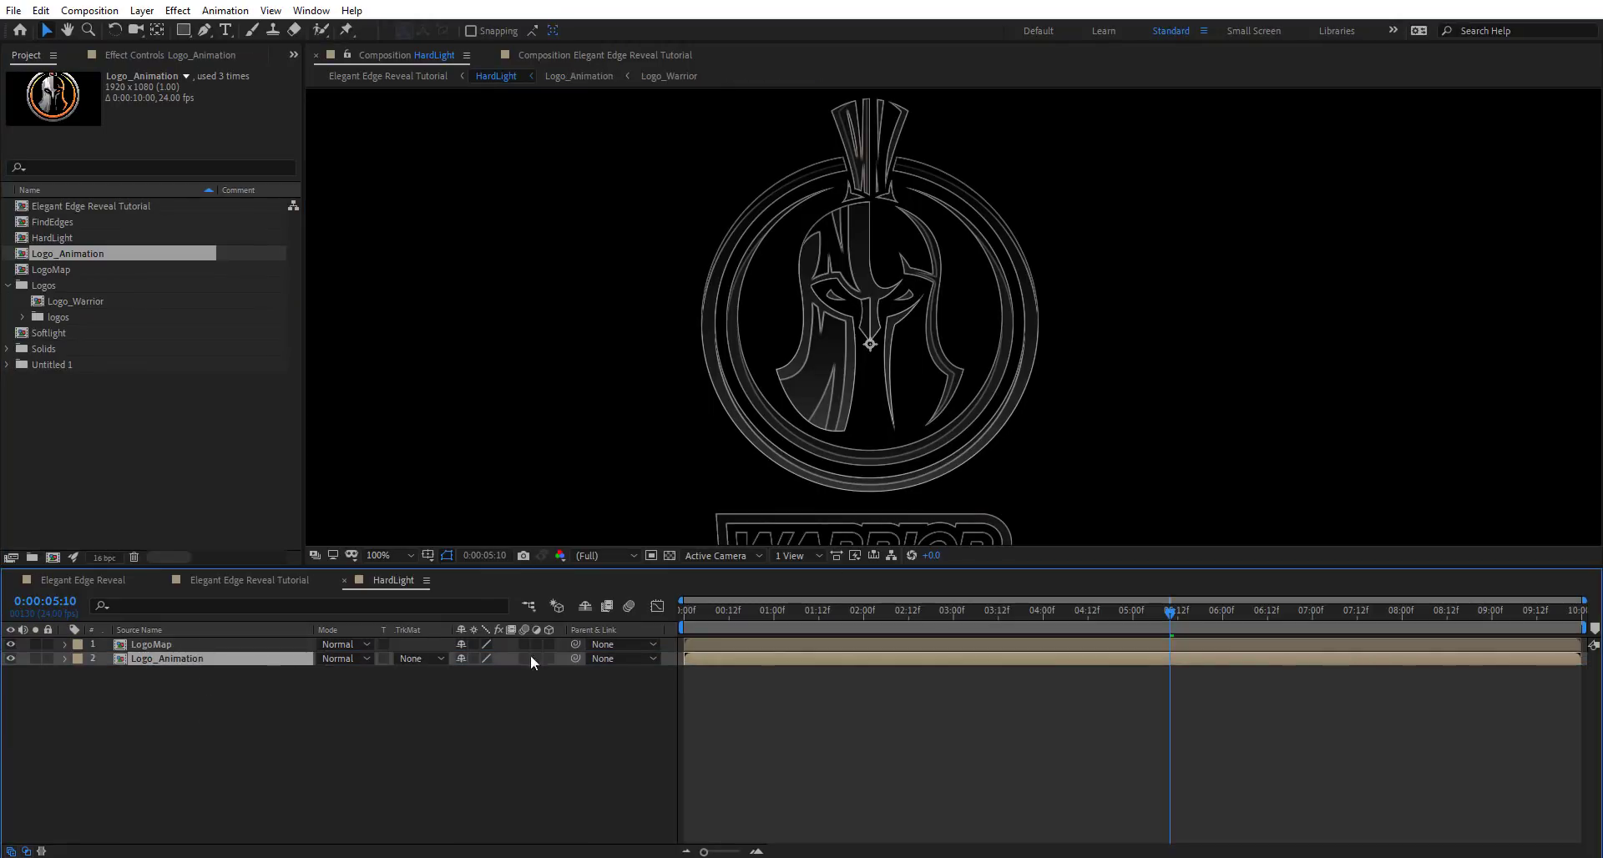
pyautogui.click(423, 662)
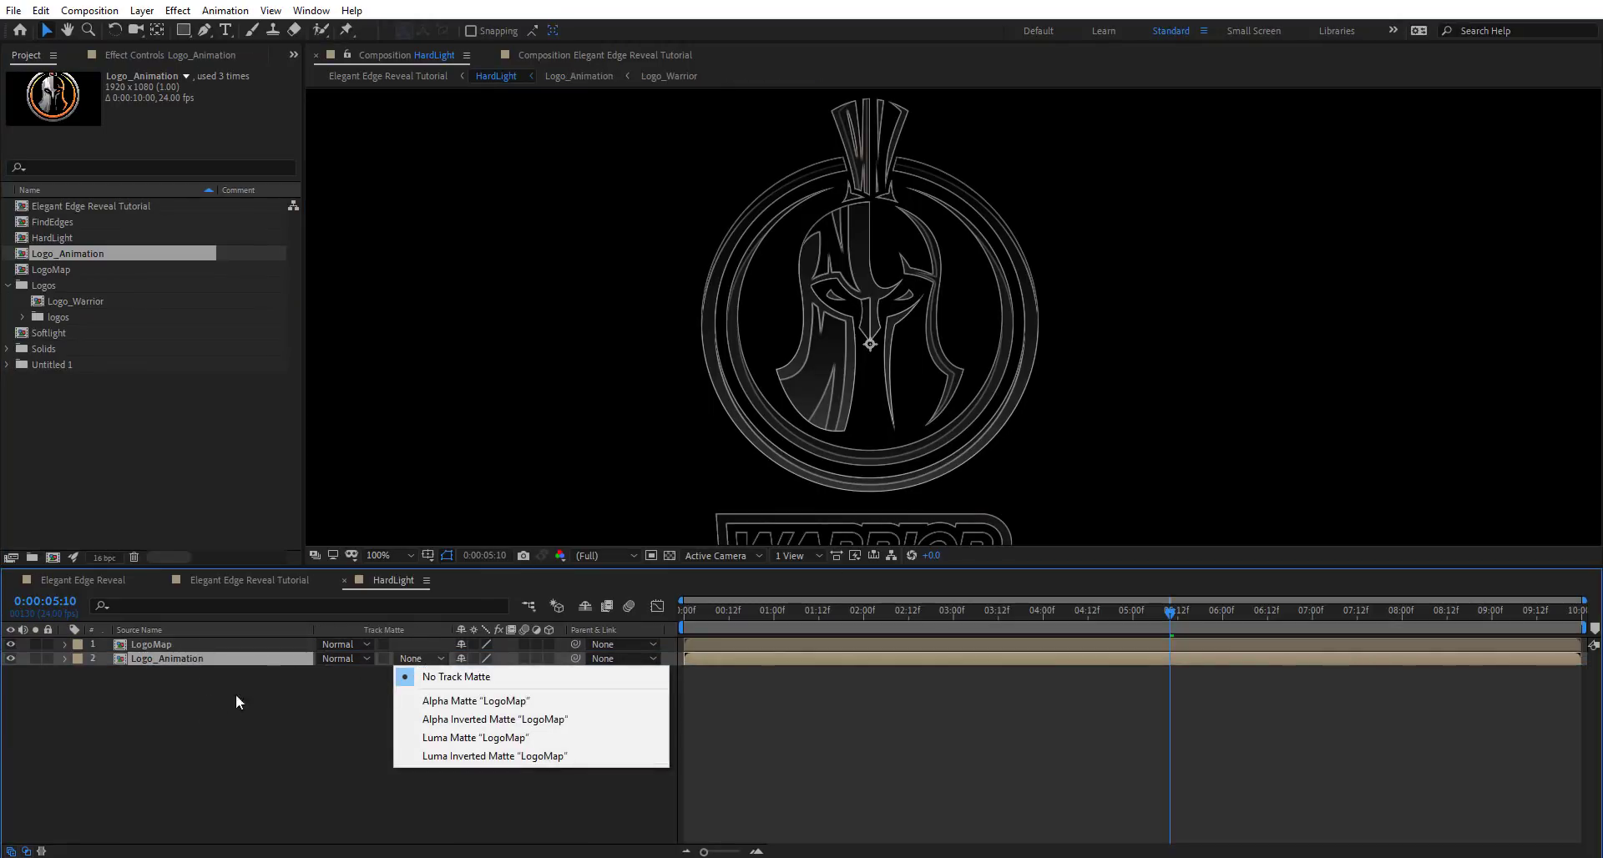
pyautogui.click(534, 737)
pyautogui.click(669, 555)
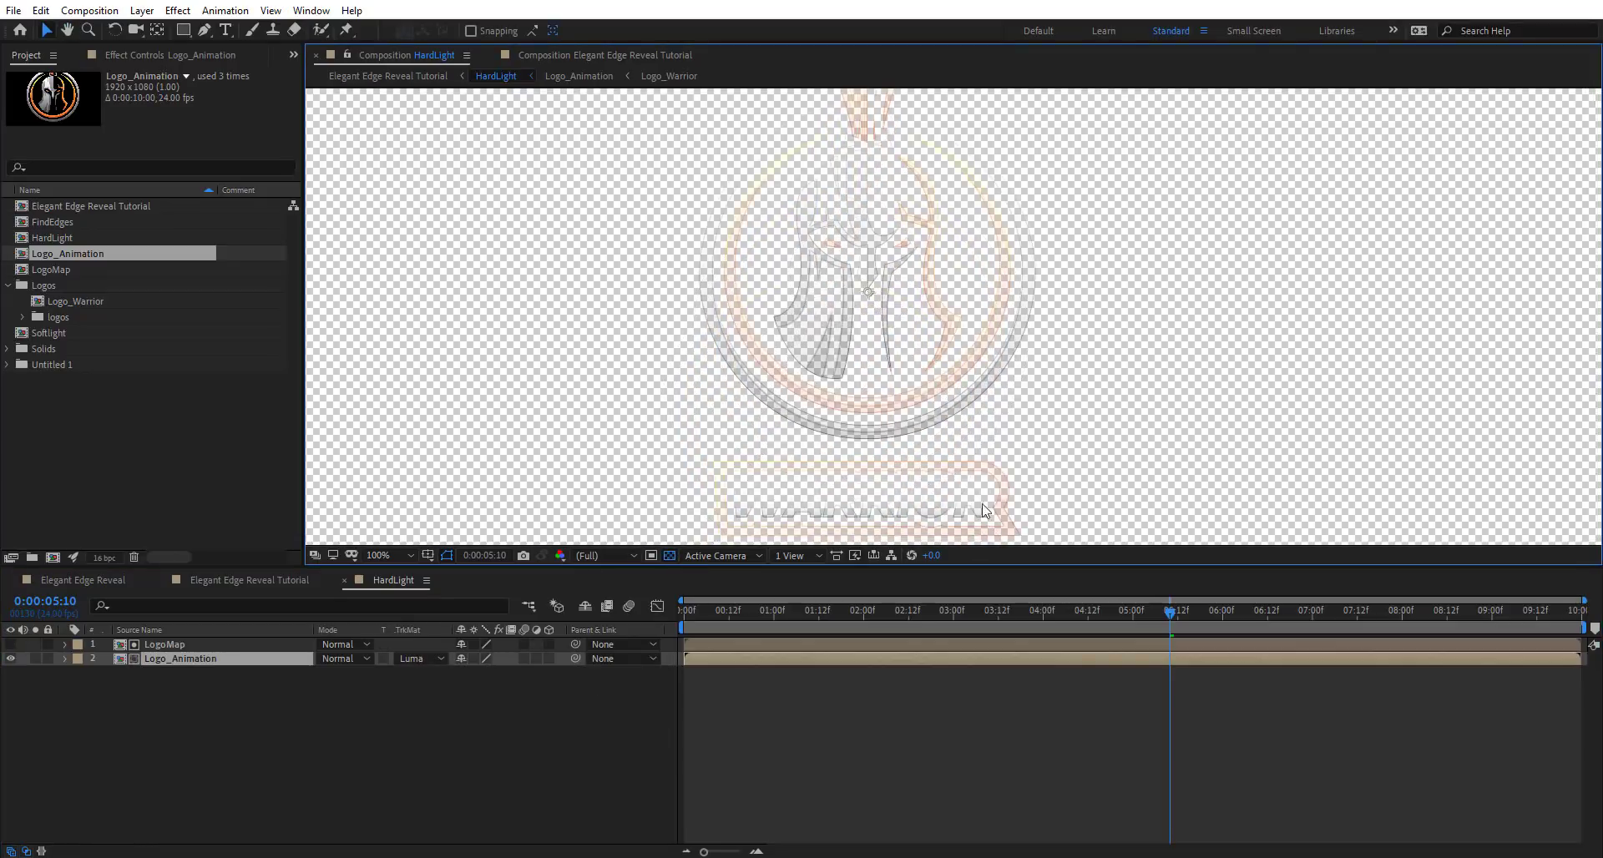
# Apply the Fill effect to the Logo_Animation layer and set its color to white (FFFFFF)
pyautogui.click(164, 660)
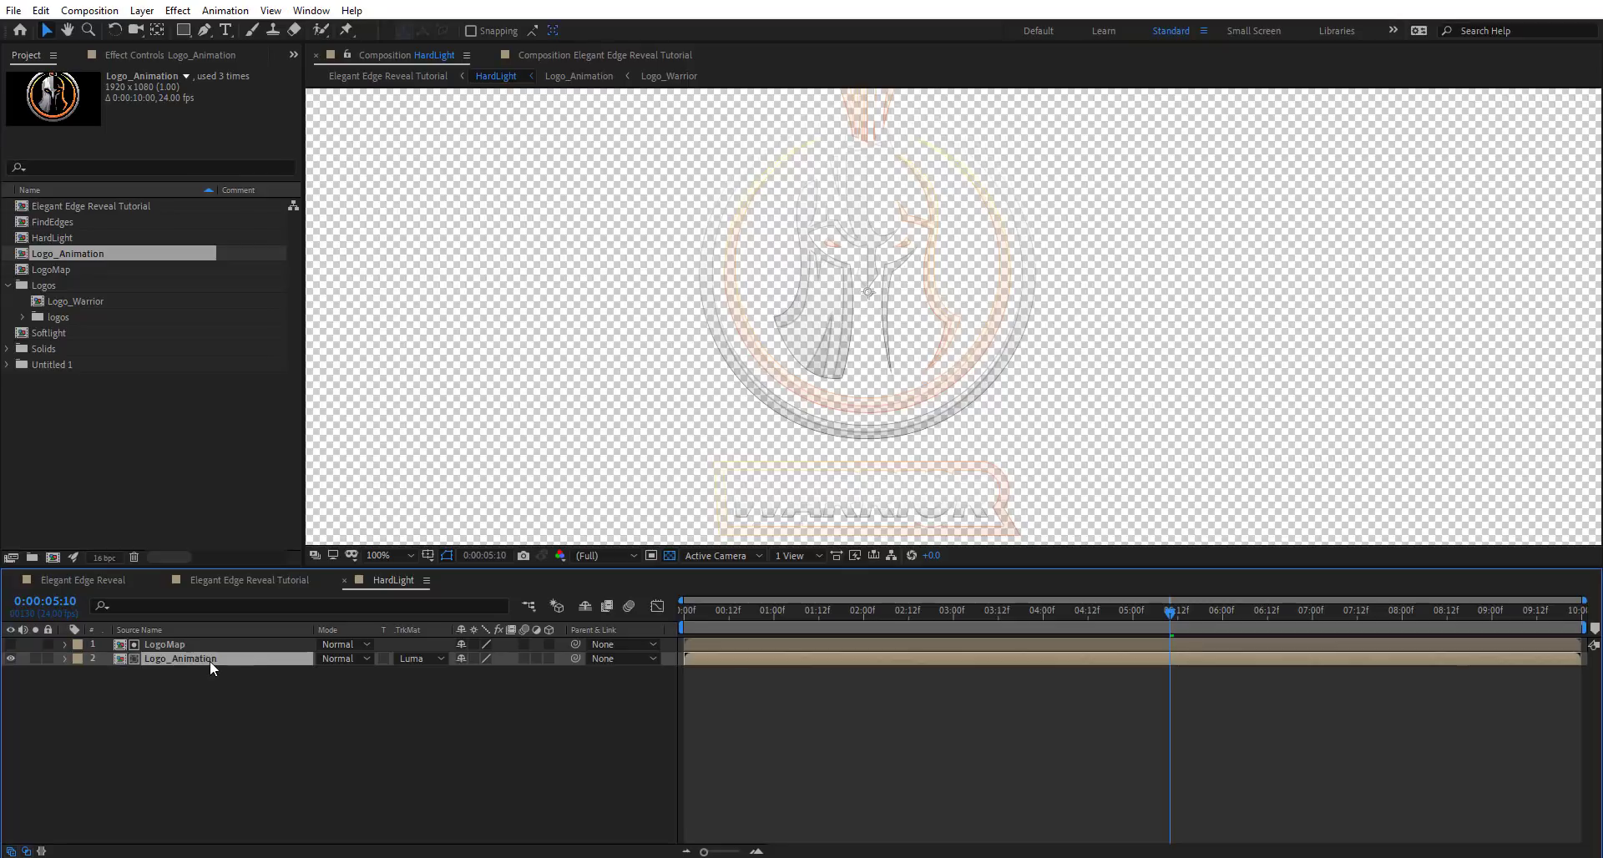
pyautogui.hotkey('ctrl', 'space')
pyautogui.write('fill')
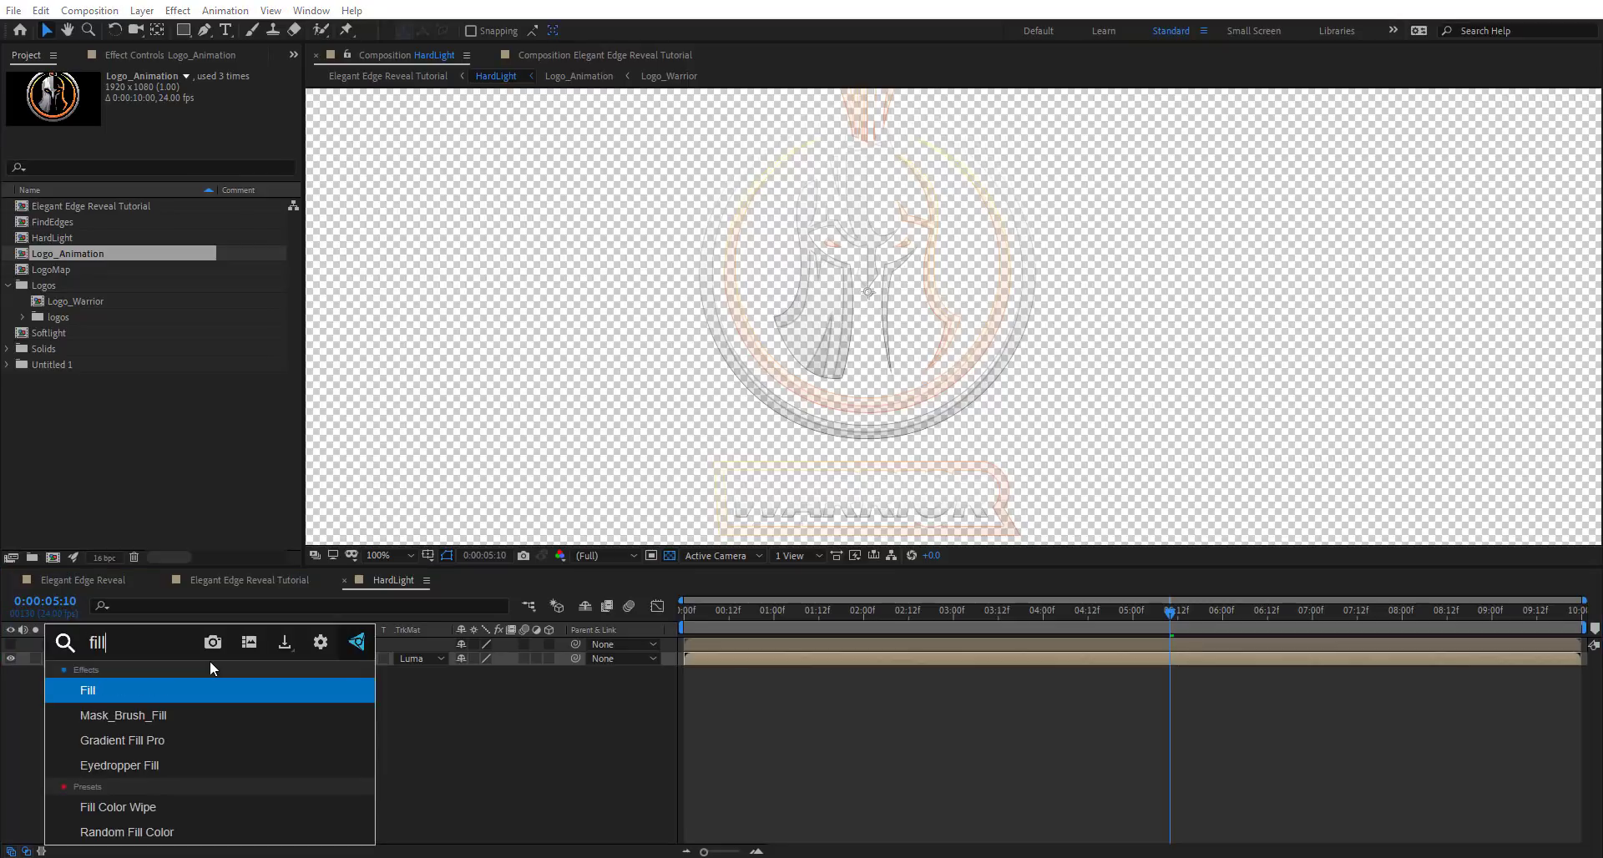
pyautogui.press('Return')
pyautogui.click(172, 137)
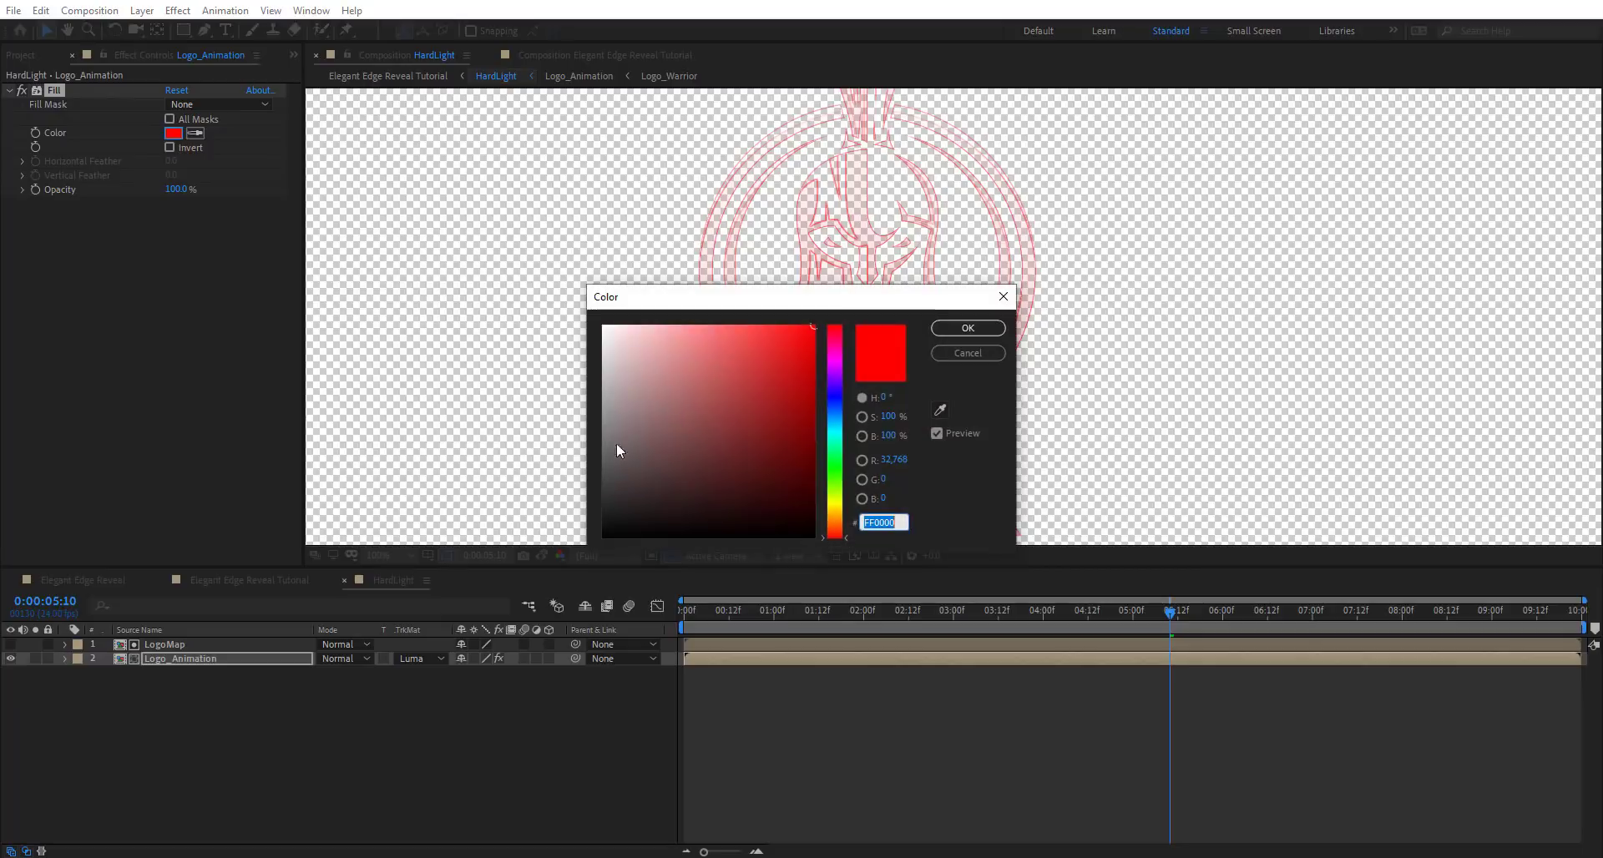
pyautogui.moveTo(703, 453); pyautogui.dragTo(601, 325)
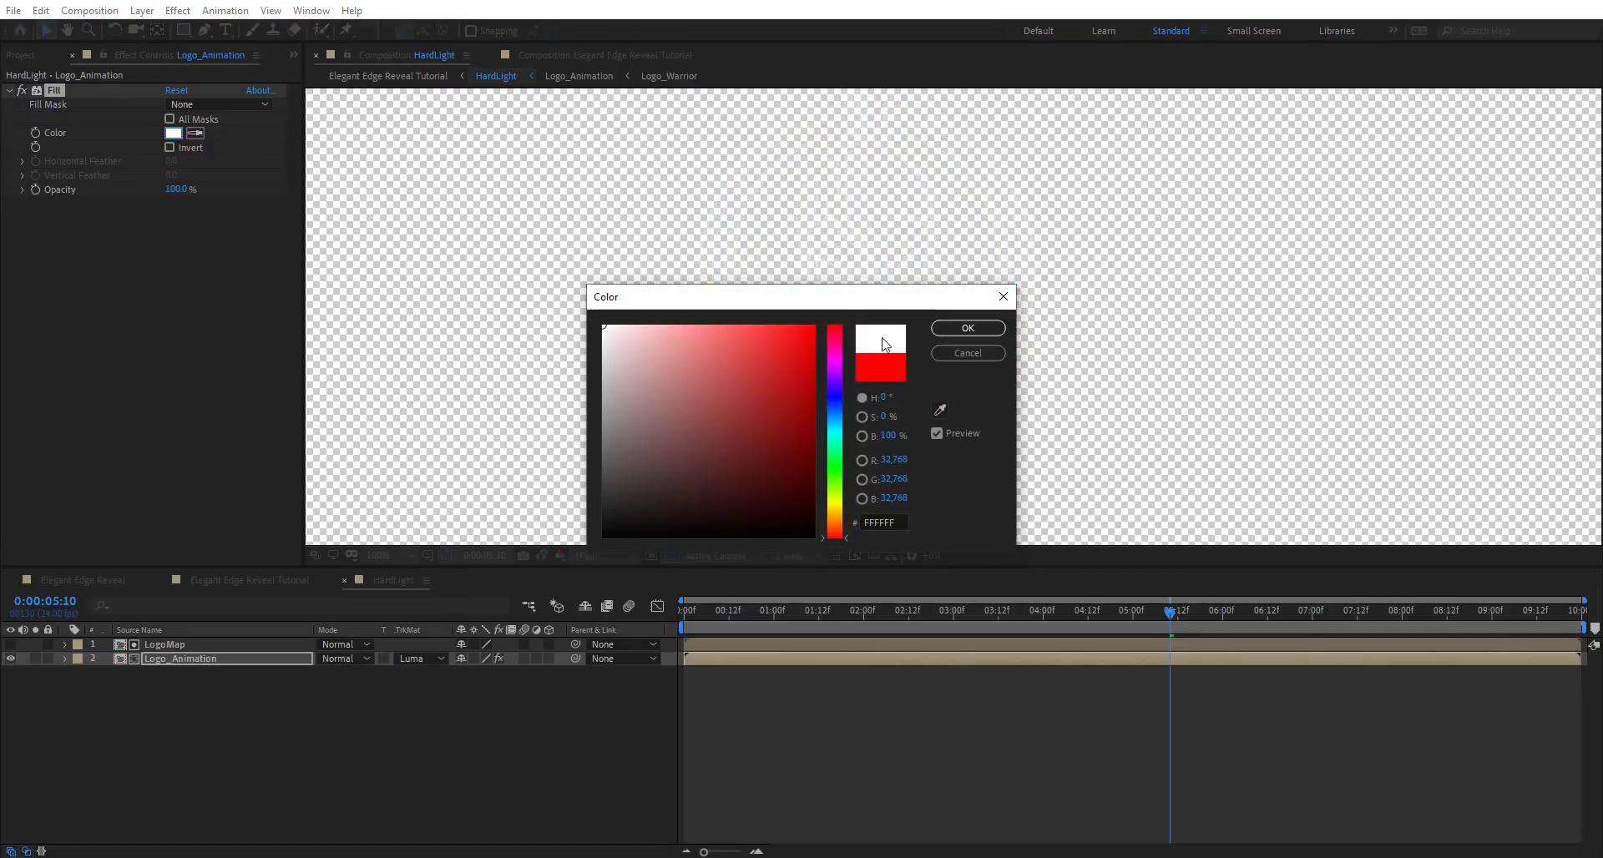
pyautogui.click(968, 327)
# Pre-compose LogoMap and Logo_Animation together as LogoMapAnimation and preview the result along the timeline
pyautogui.moveTo(960, 598)
pyautogui.mouseDown()
pyautogui.moveTo(930, 617)
pyautogui.moveTo(808, 604)
pyautogui.moveTo(979, 605)
pyautogui.mouseUp()
pyautogui.scroll(-2, 812, 253)
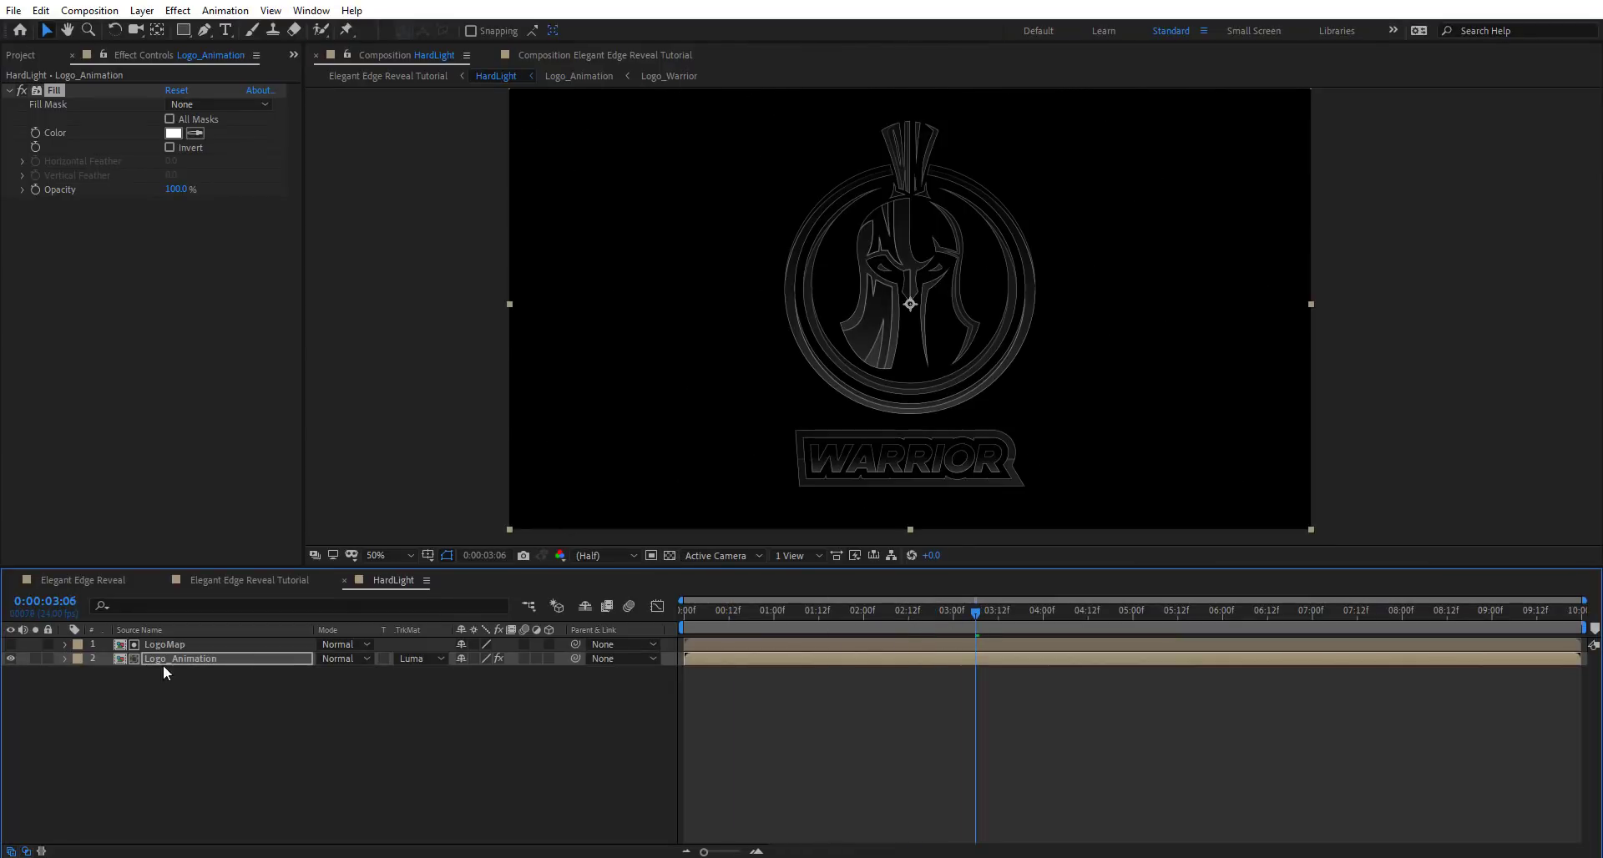
pyautogui.keyDown('shift'); pyautogui.click(175, 645); pyautogui.keyUp('shift')
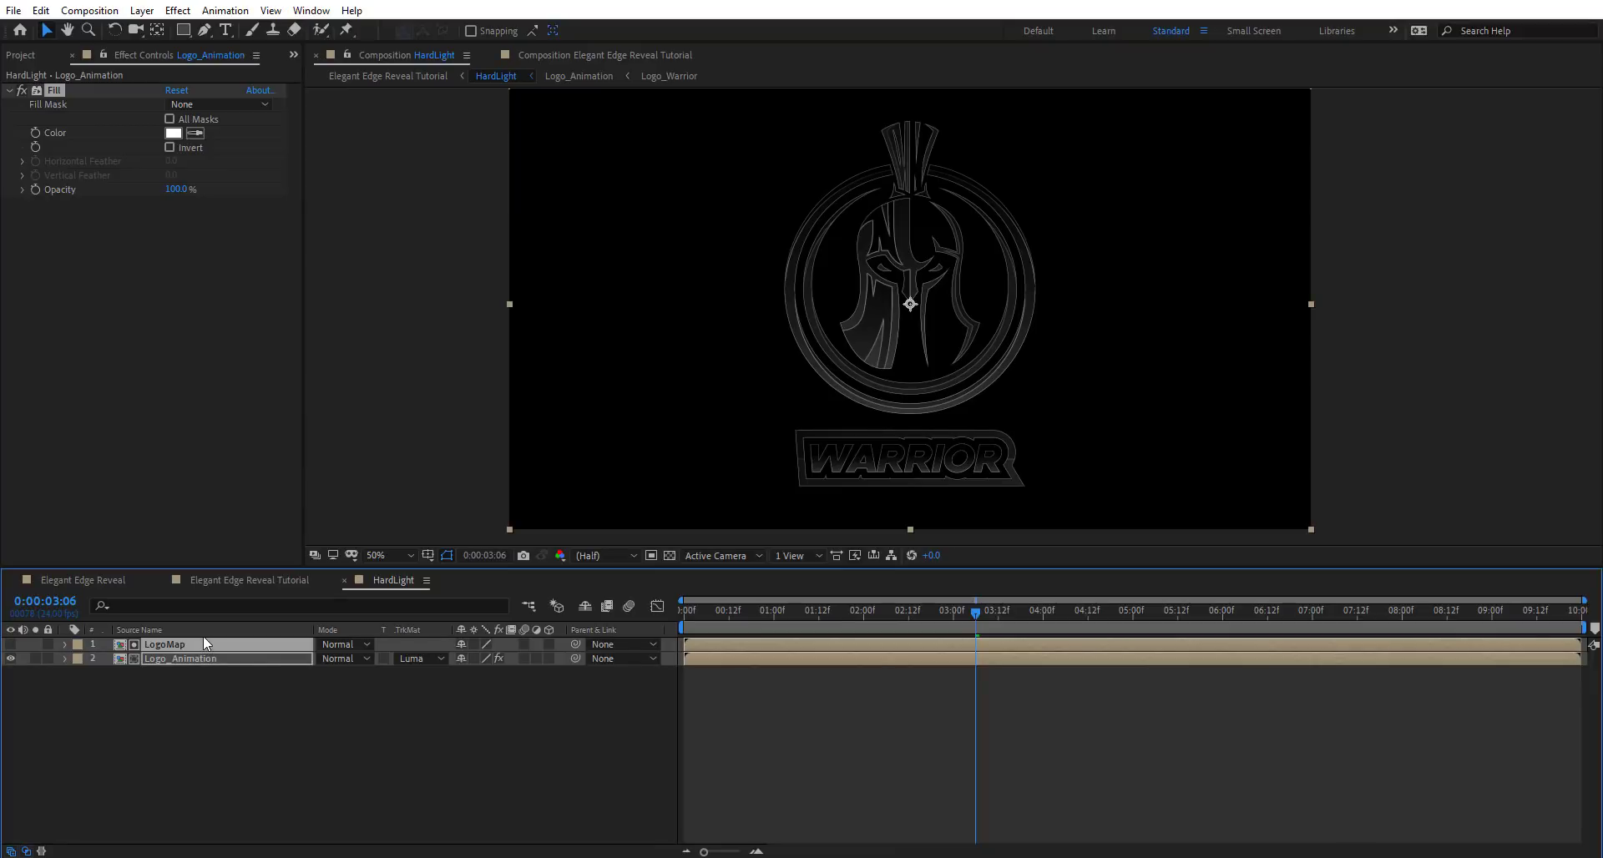
pyautogui.hotkey('ctrl', 'shift', 'c')
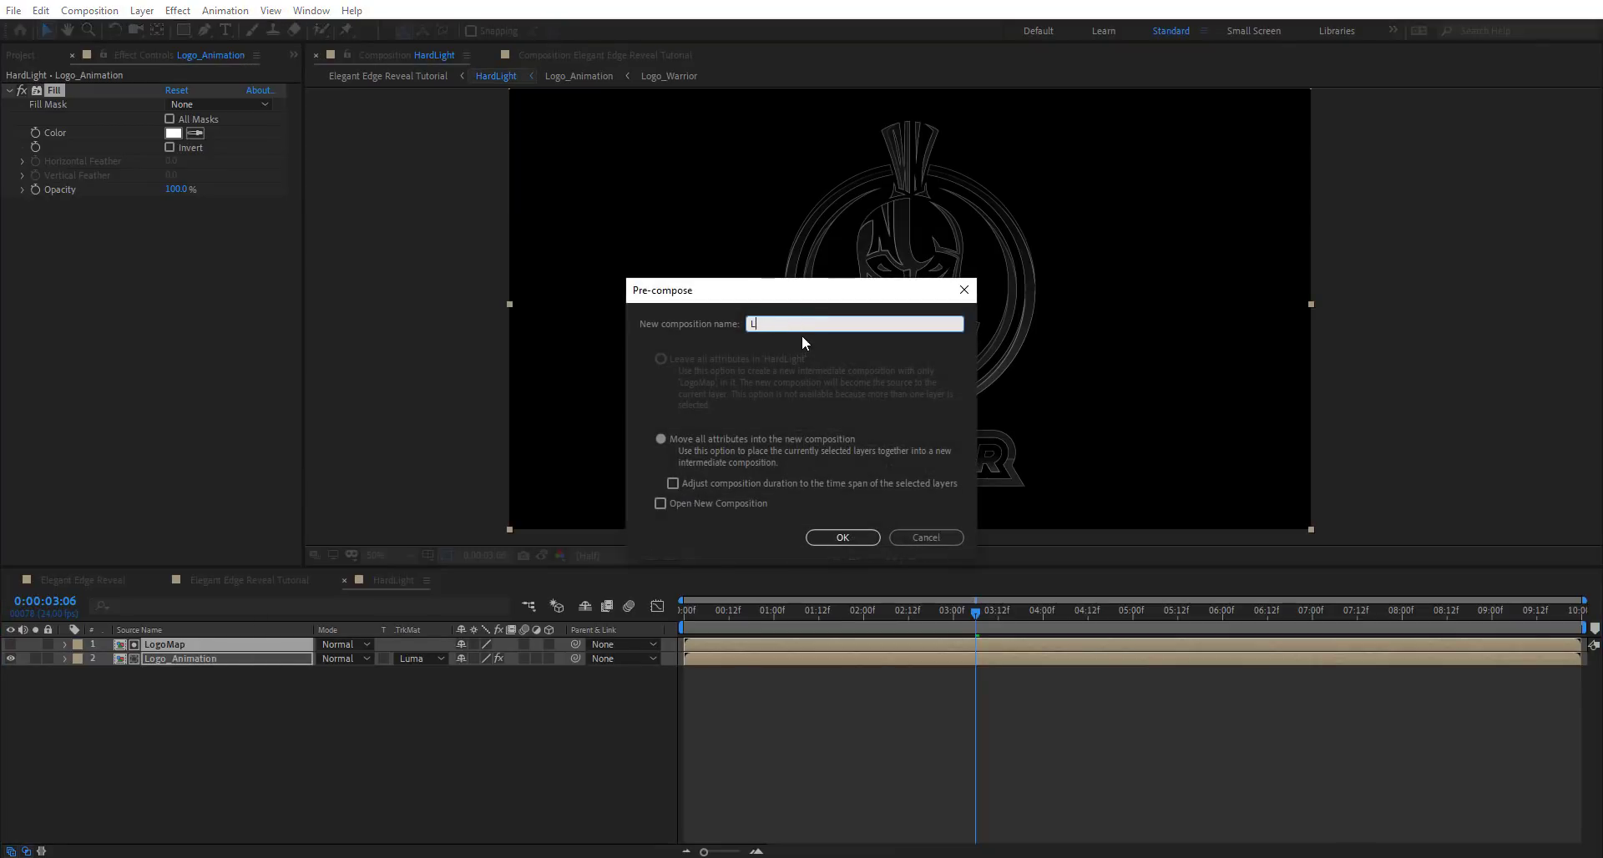
pyautogui.write('LogoMapAnimation')
pyautogui.press('Return')
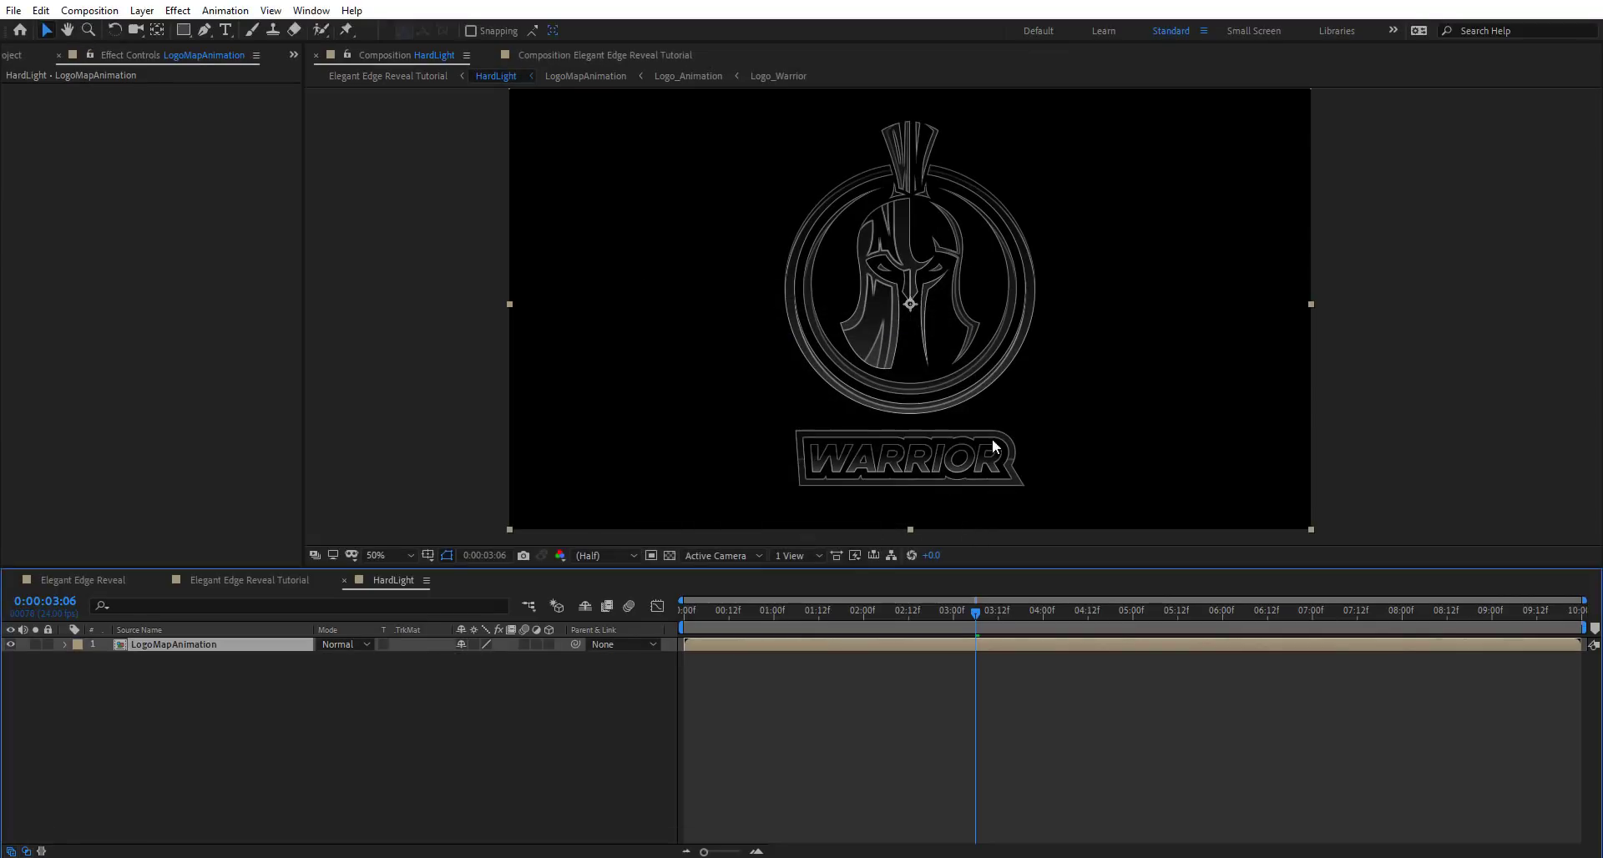
pyautogui.click(1061, 622)
pyautogui.moveTo(1267, 626); pyautogui.dragTo(975, 654)
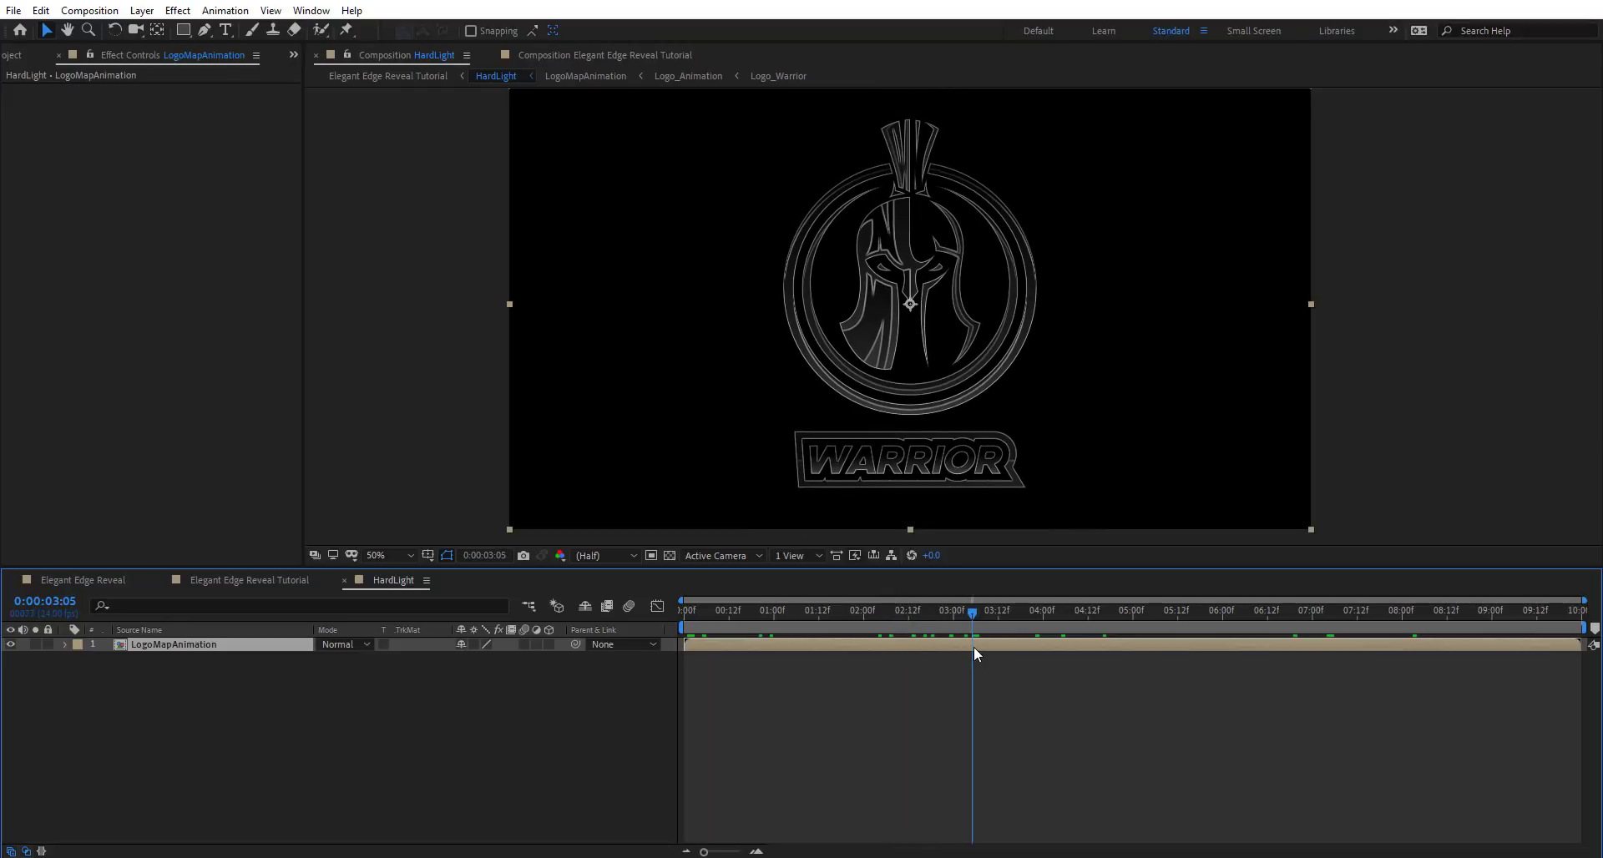
# Add Logo_Animation above LogoMapAnimation in the HardLight composition and apply CC Glass to it
pyautogui.click(10, 56)
pyautogui.moveTo(133, 259); pyautogui.dragTo(223, 643)
pyautogui.hotkey('ctrl', 'space')
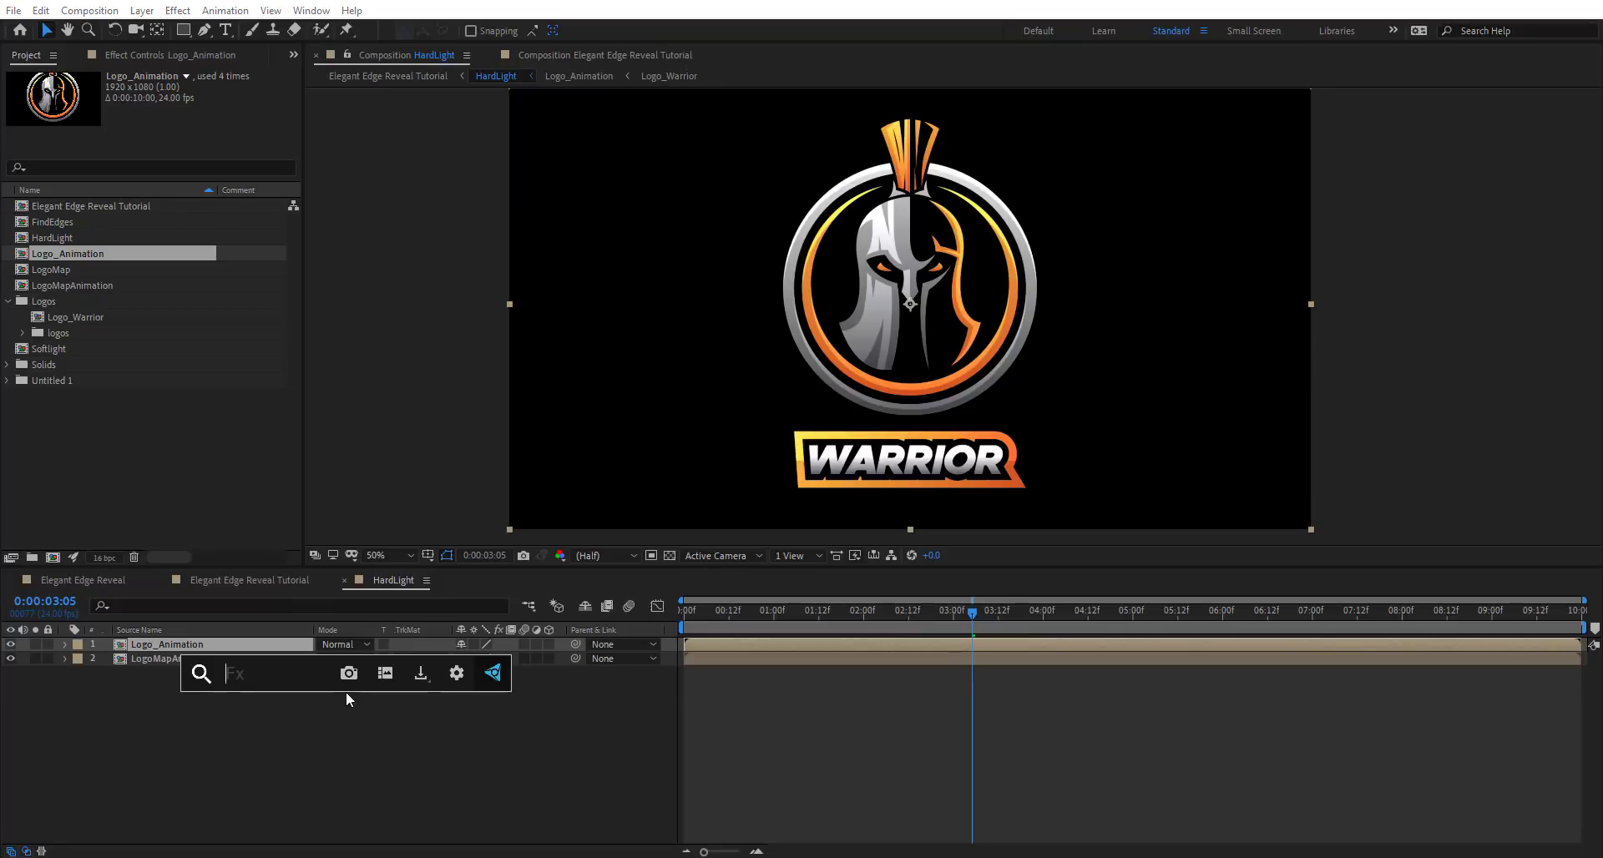
pyautogui.write('ccgl')
pyautogui.press('Return')
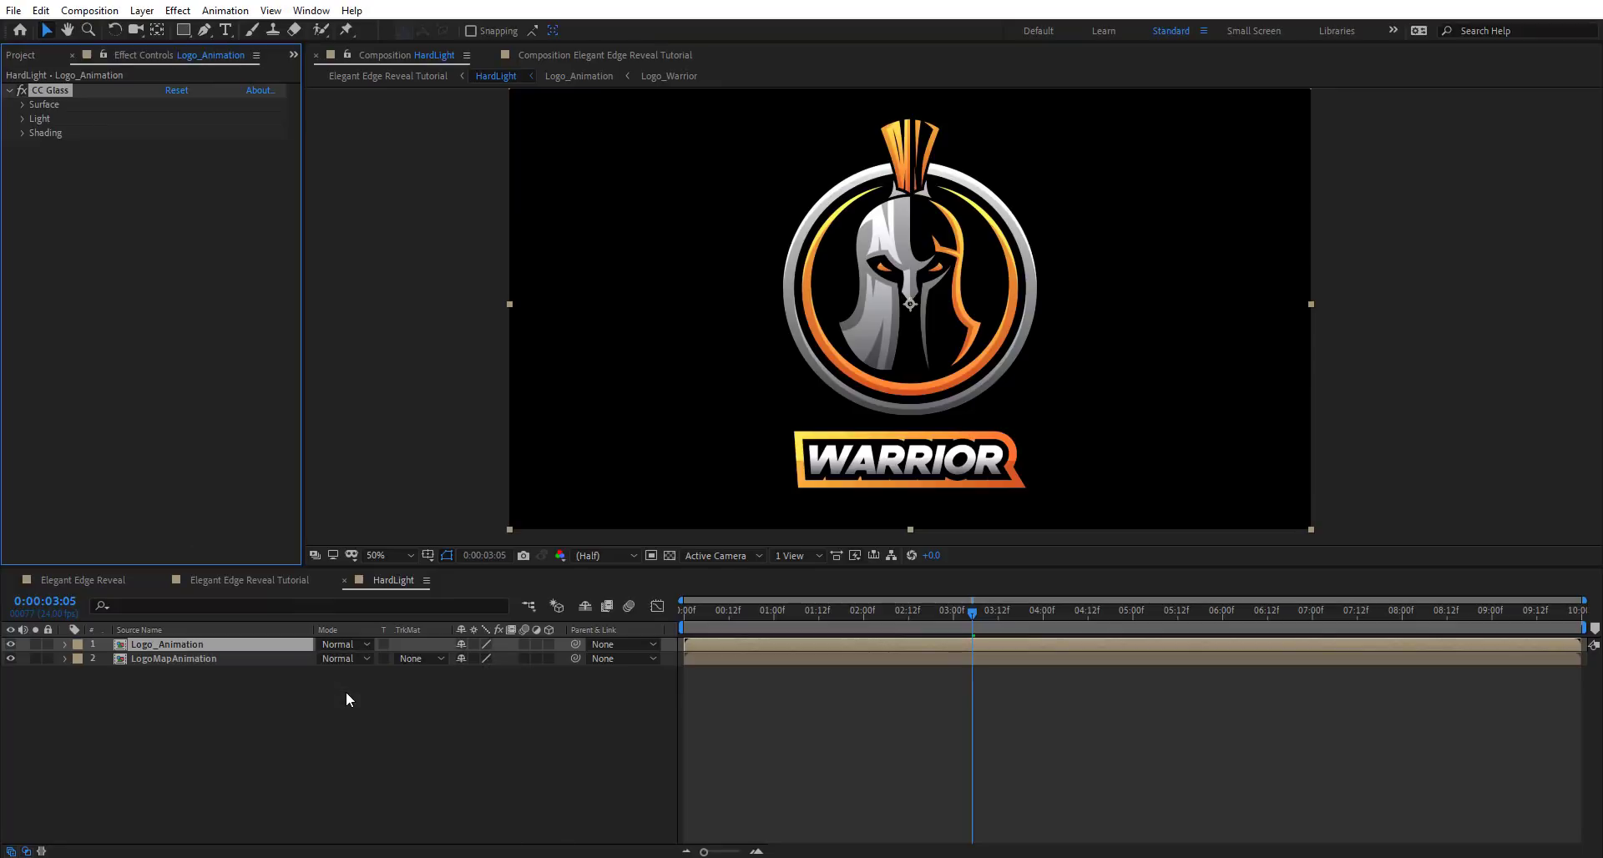
# Set the CC Glass Bump Map to LogoMapAnimation, Displacement to 0 and Property to Alpha
pyautogui.click(23, 105)
pyautogui.click(180, 117)
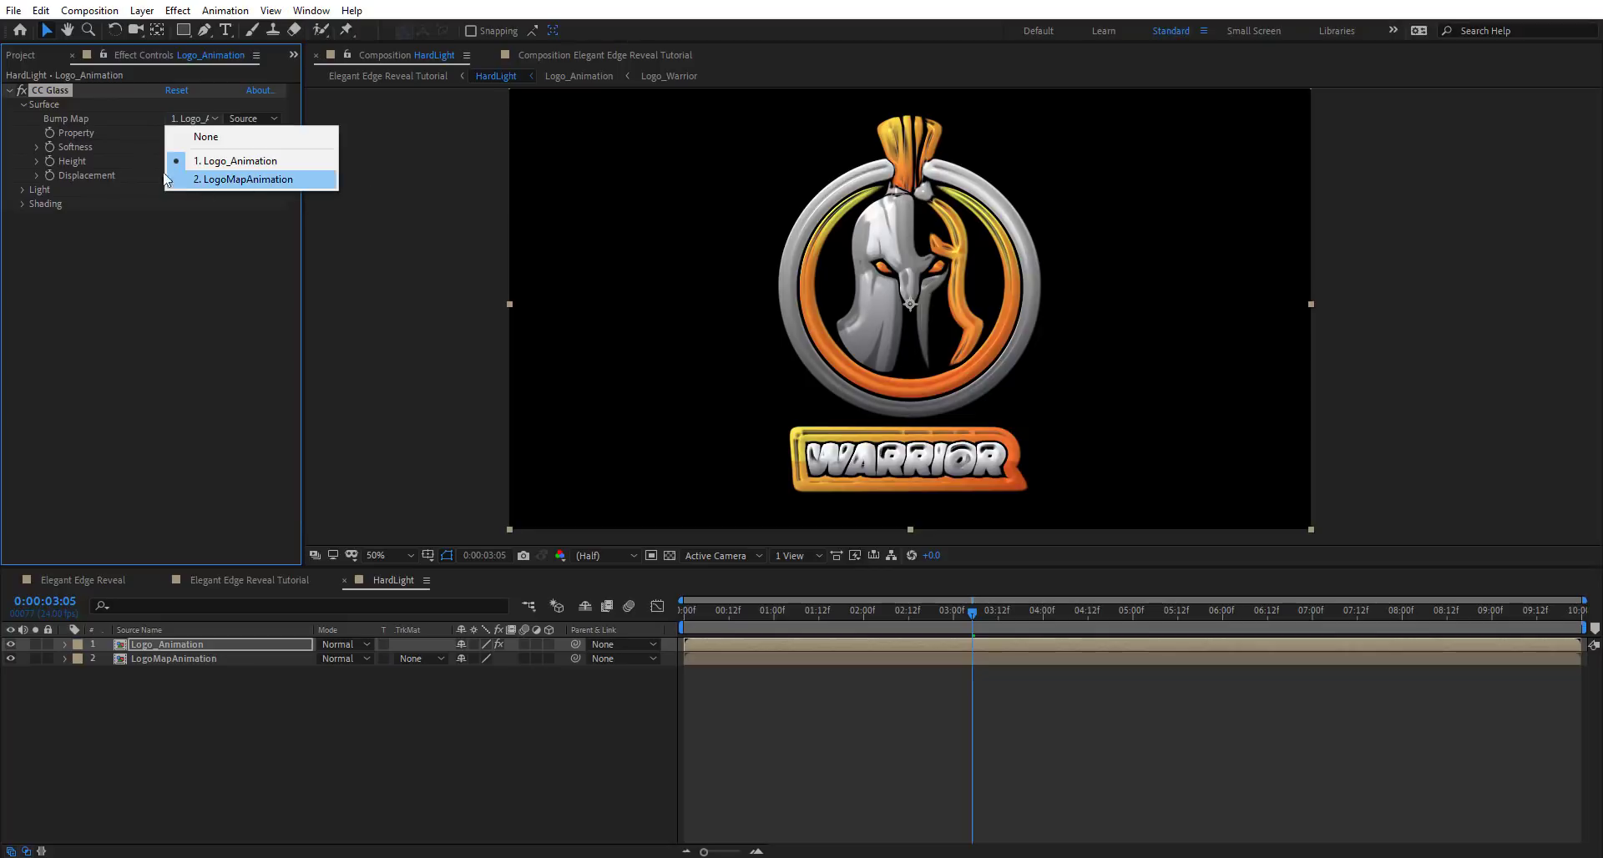
pyautogui.click(292, 178)
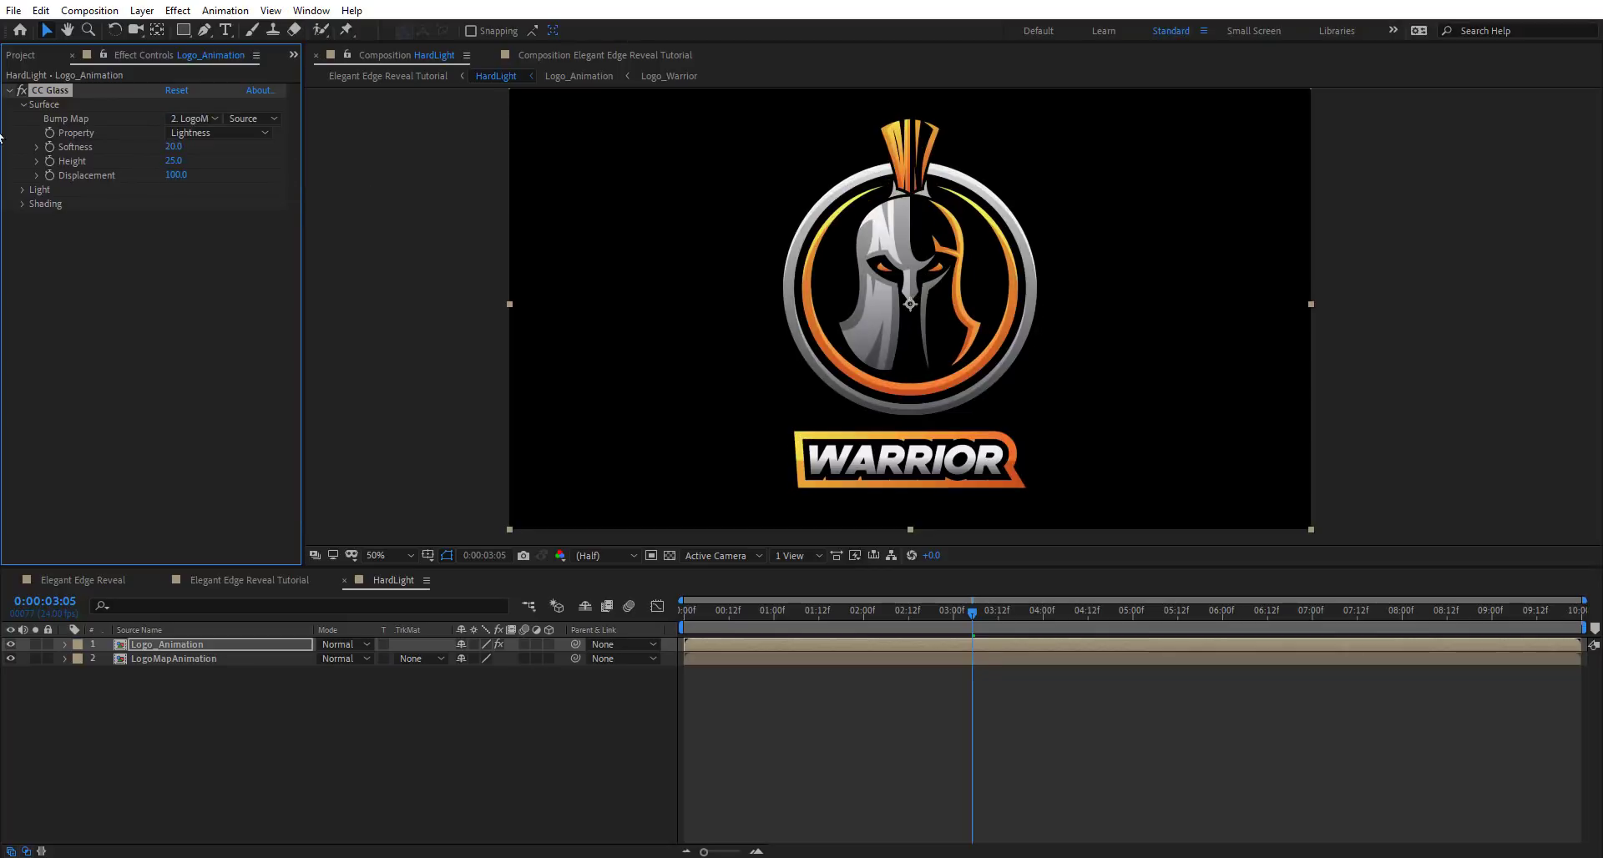
pyautogui.click(175, 175)
pyautogui.write('0')
pyautogui.press('Return')
pyautogui.click(196, 134)
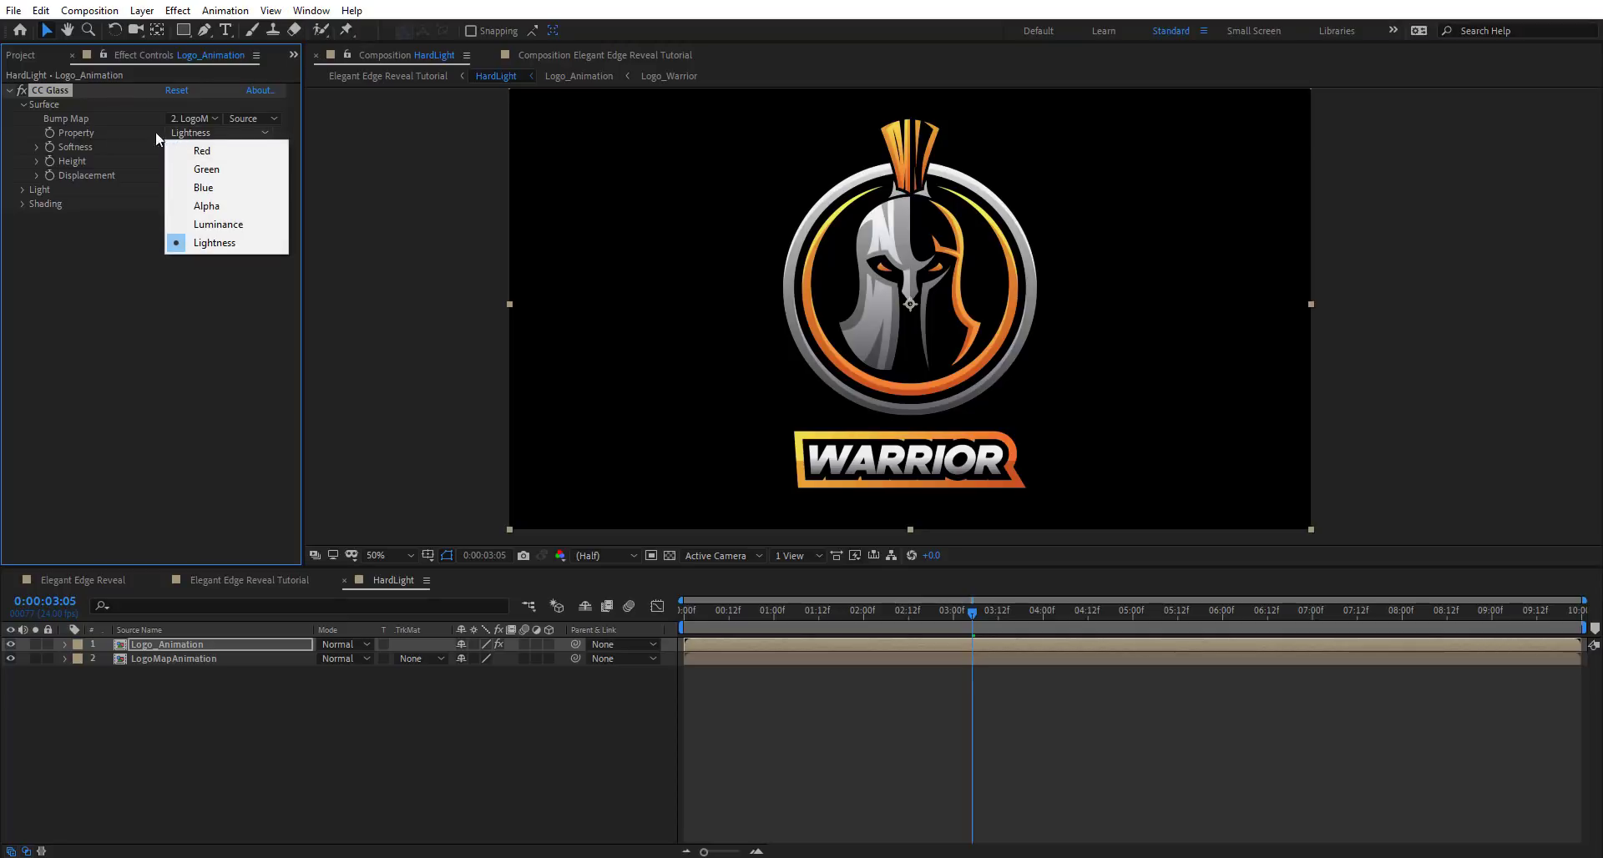
pyautogui.click(207, 205)
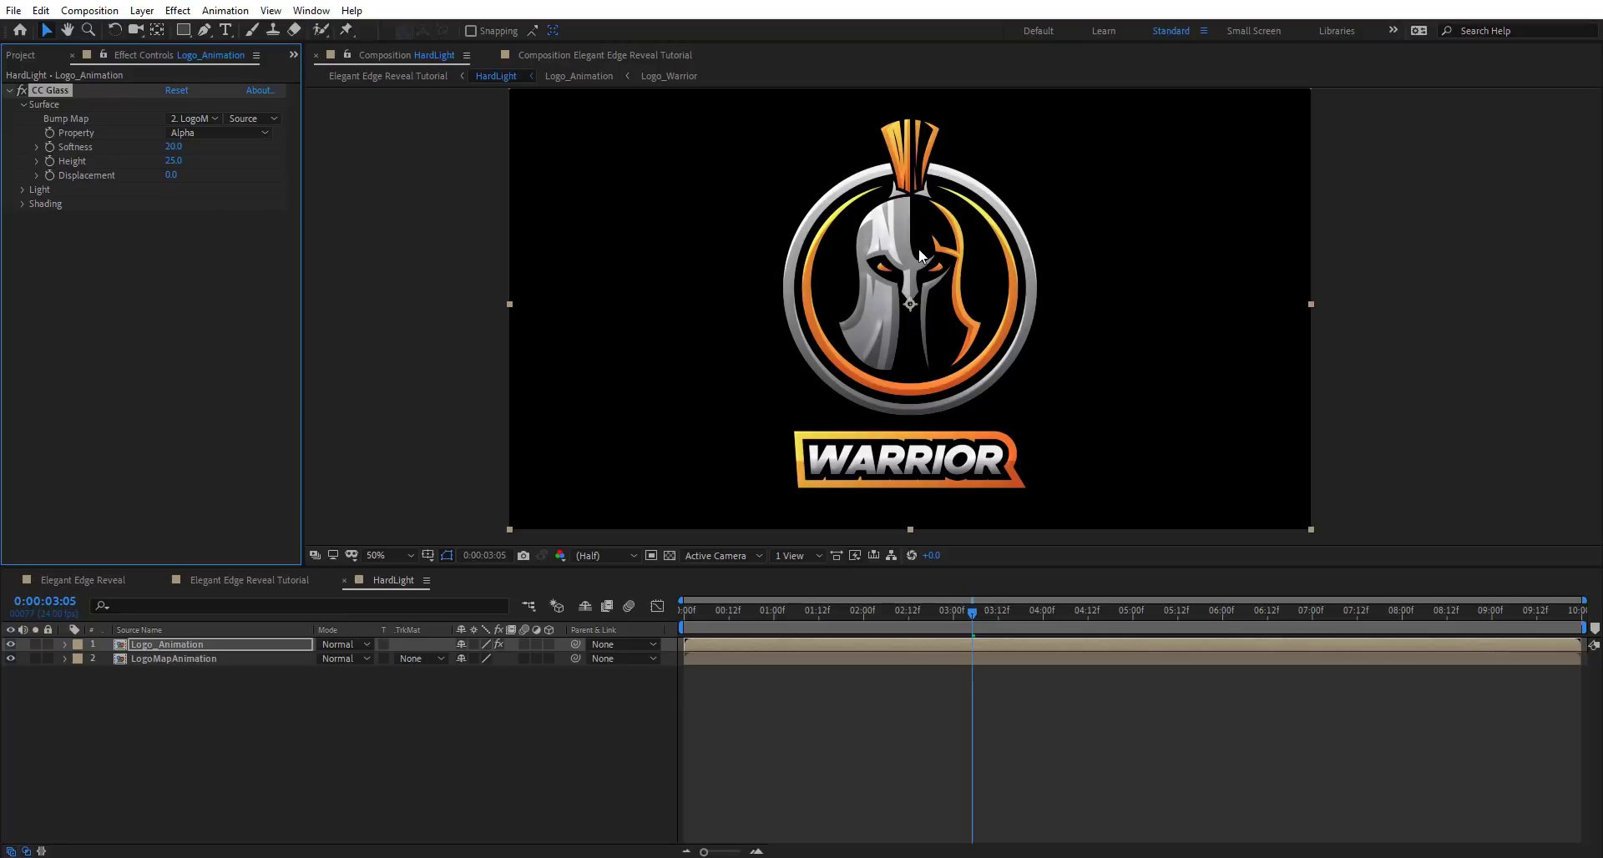
# Set the CC Glass Softness to 10
pyautogui.scroll(2, 953, 317)
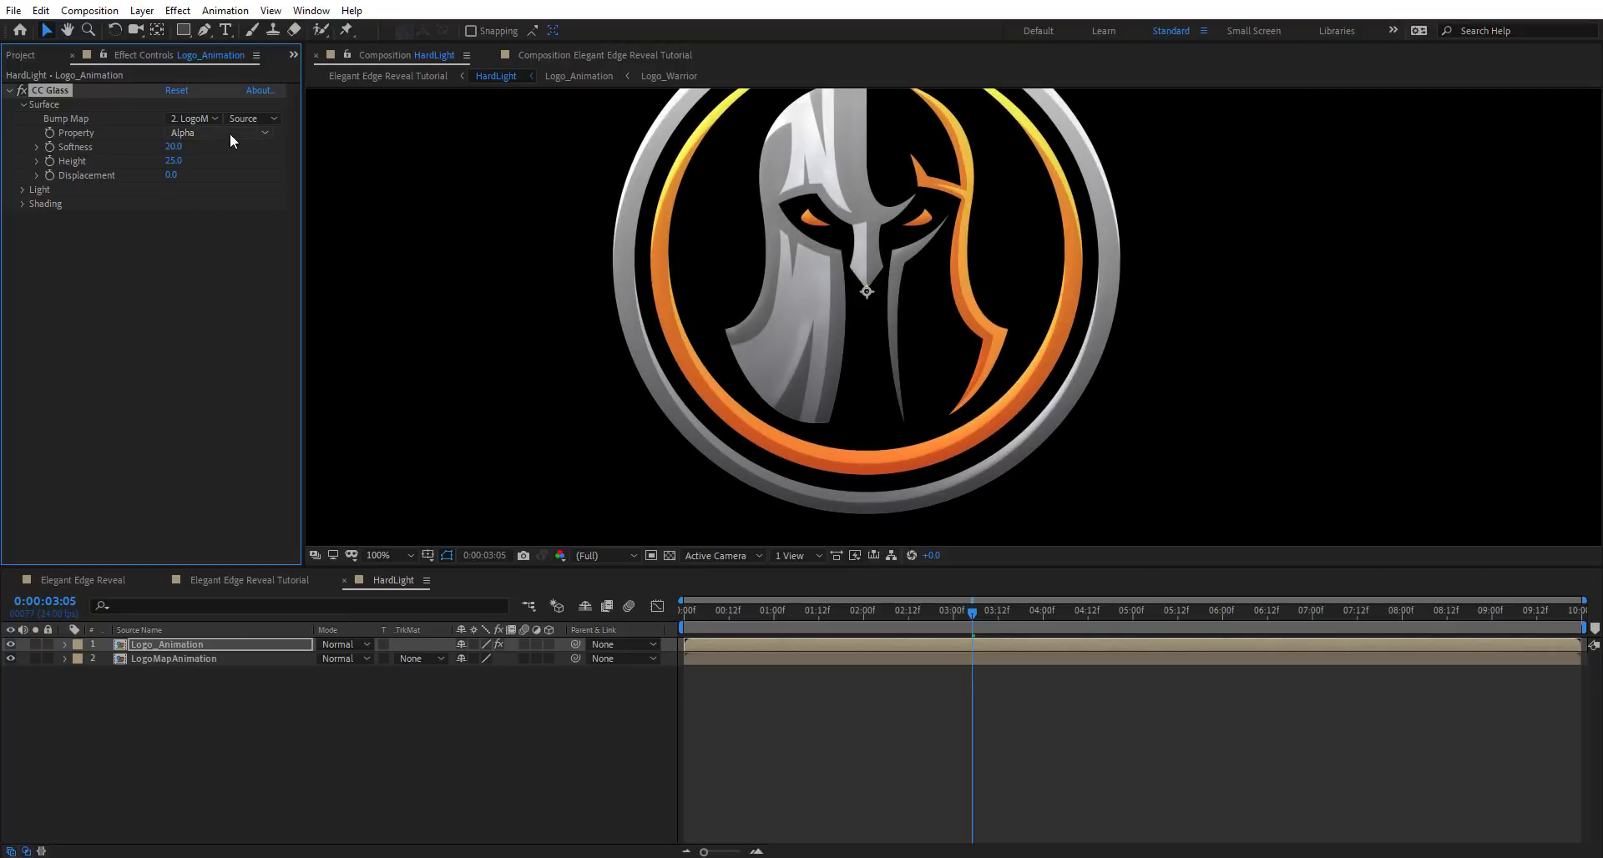
pyautogui.click(173, 147)
pyautogui.press('Return')
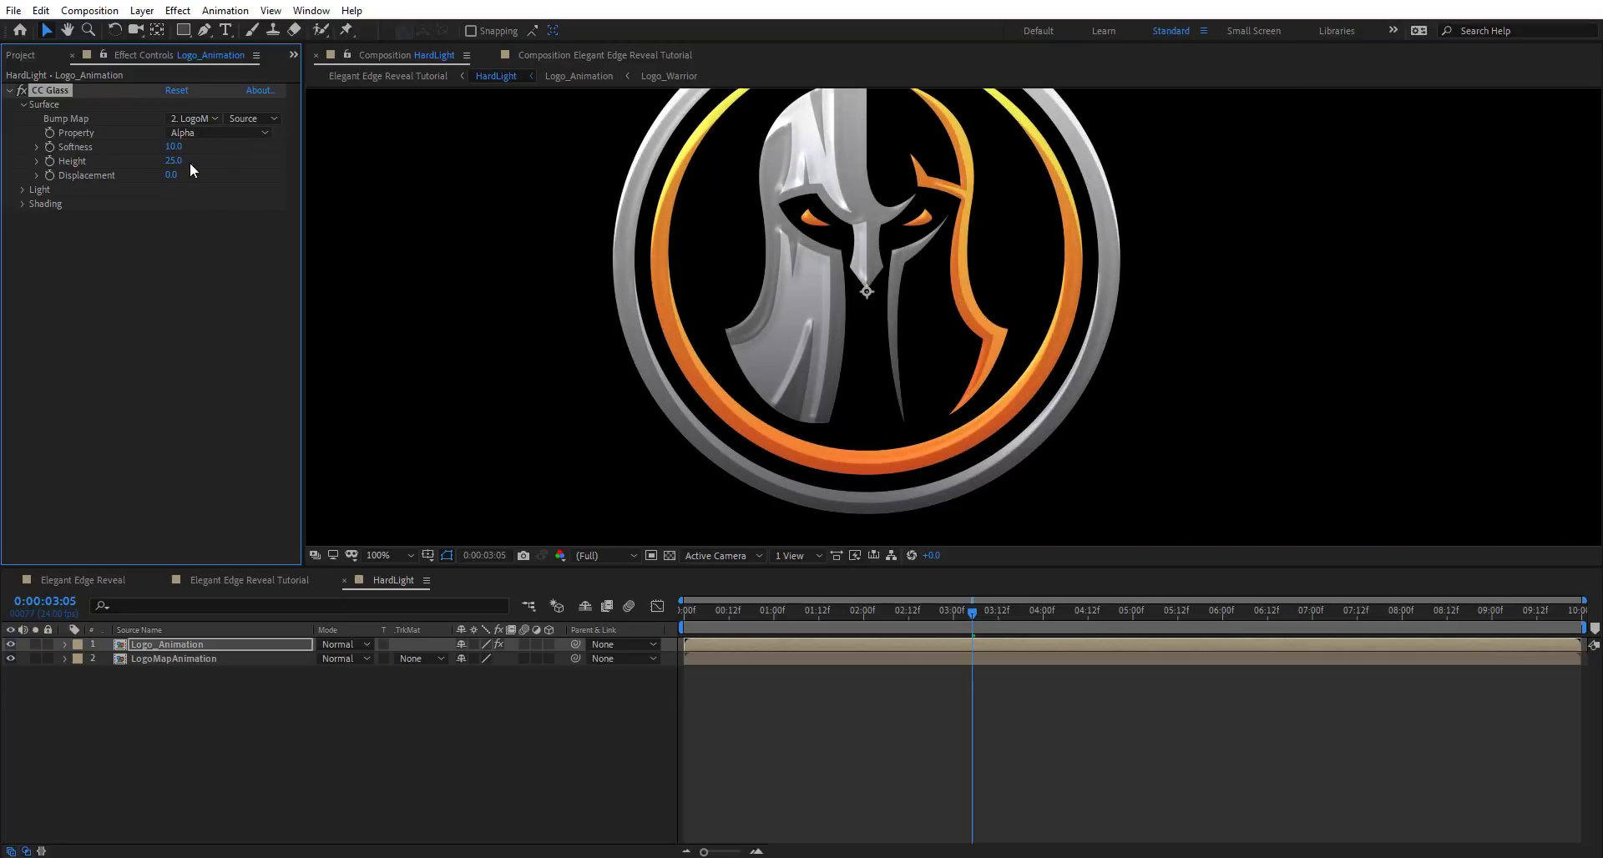
# Try different CC Glass Height values, including 54, 31, 19 and 9, on the logo's bevelled edges
pyautogui.click(173, 160)
pyautogui.write('10')
pyautogui.press('Return')
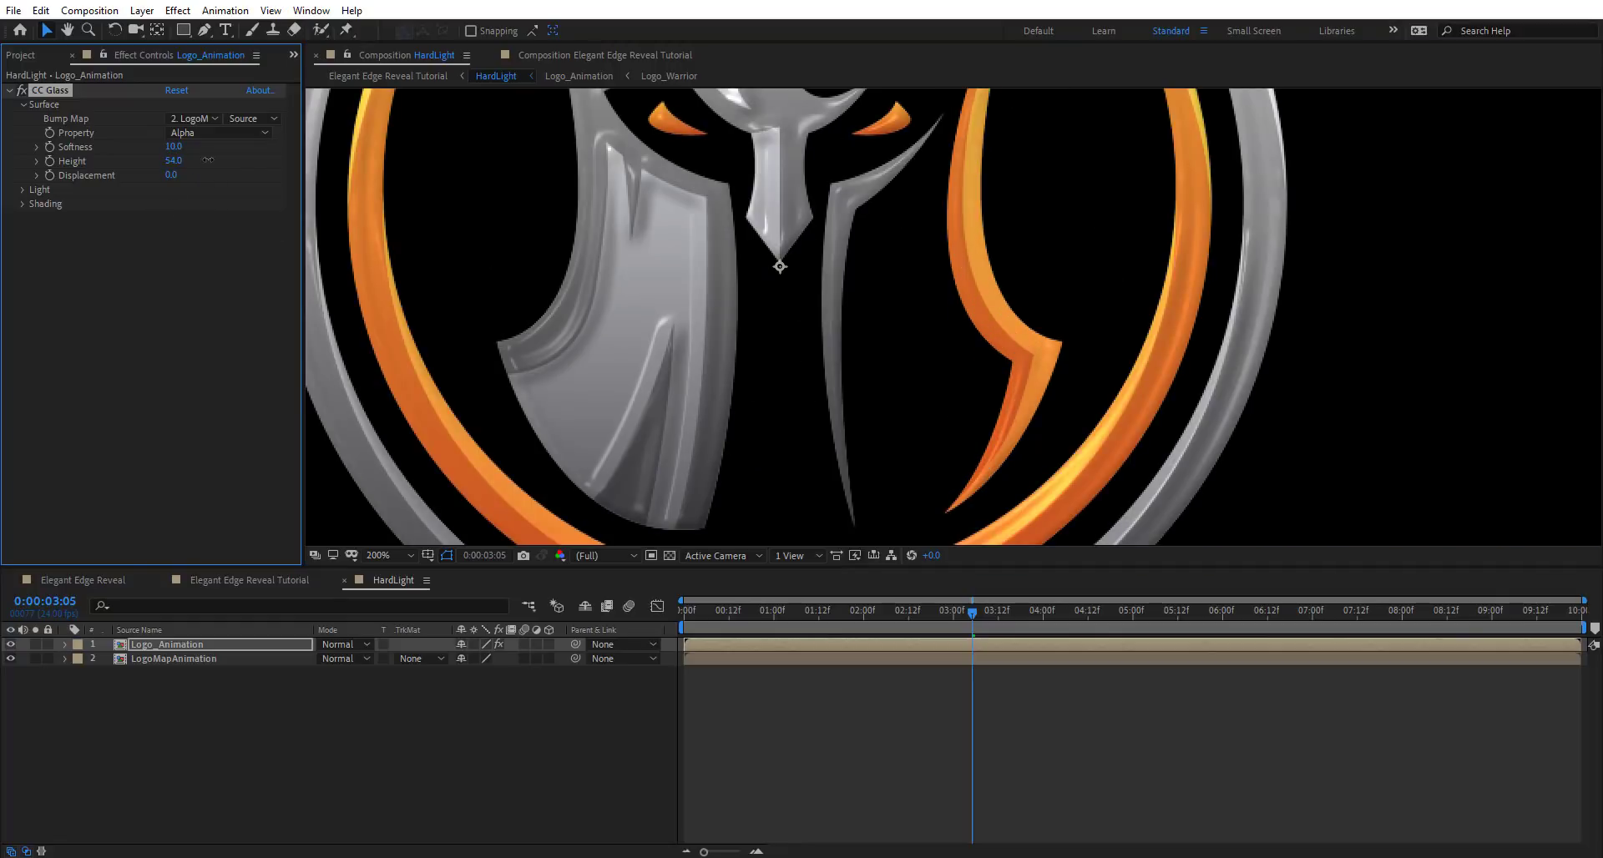
pyautogui.moveTo(196, 160); pyautogui.dragTo(178, 160)
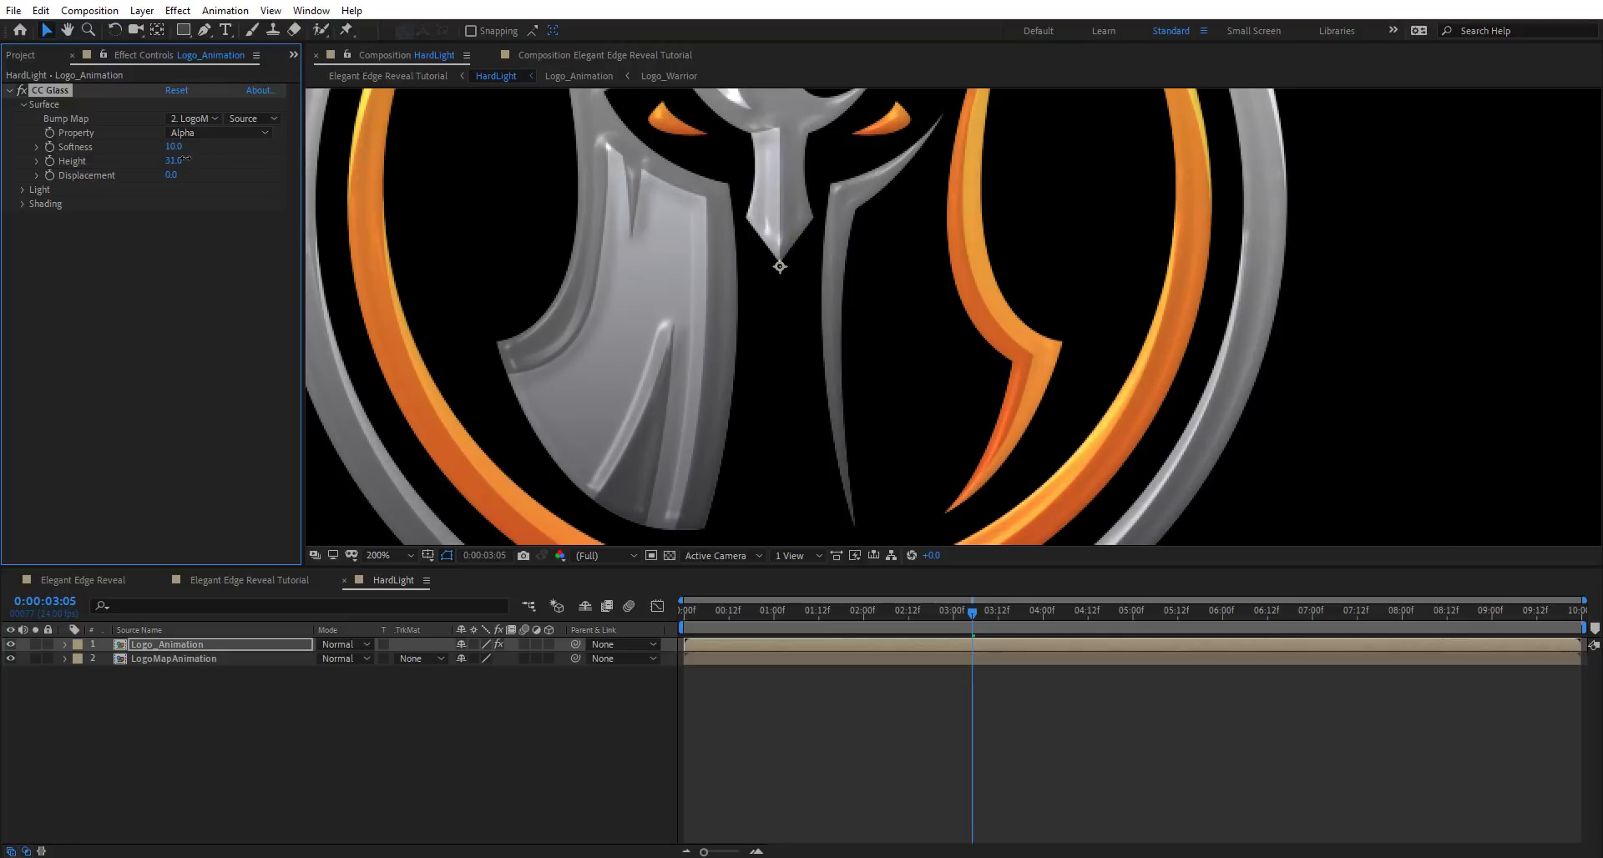
pyautogui.click(177, 162)
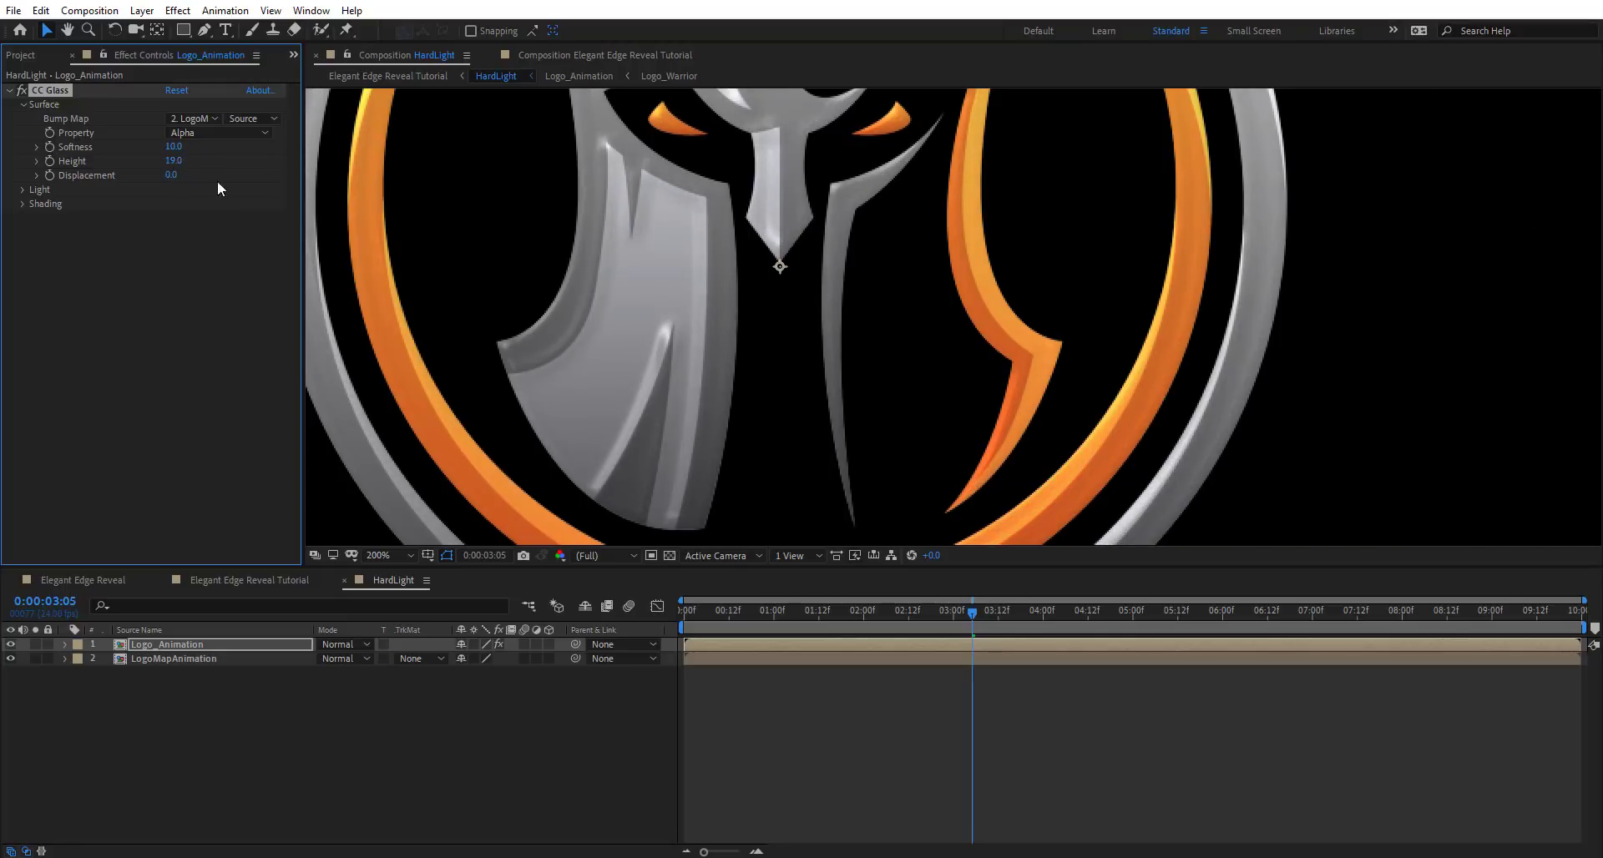
pyautogui.write('9')
pyautogui.press('Return')
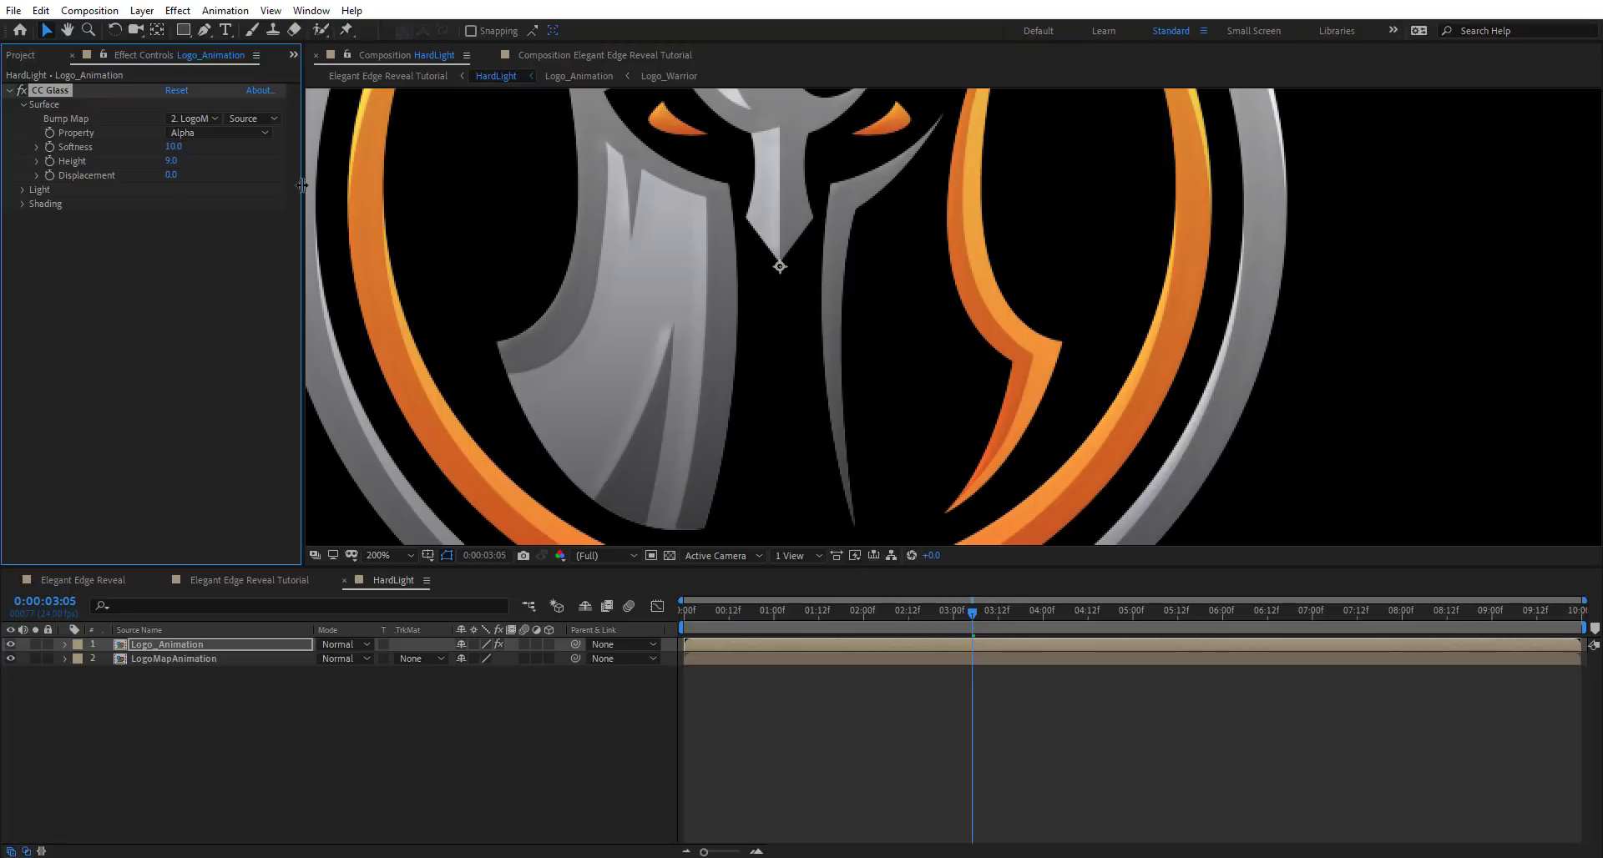
# Set the CC Glass Height to 10
pyautogui.click(173, 160)
pyautogui.write('10')
pyautogui.press('Return')
pyautogui.scroll(-2, 805, 196)
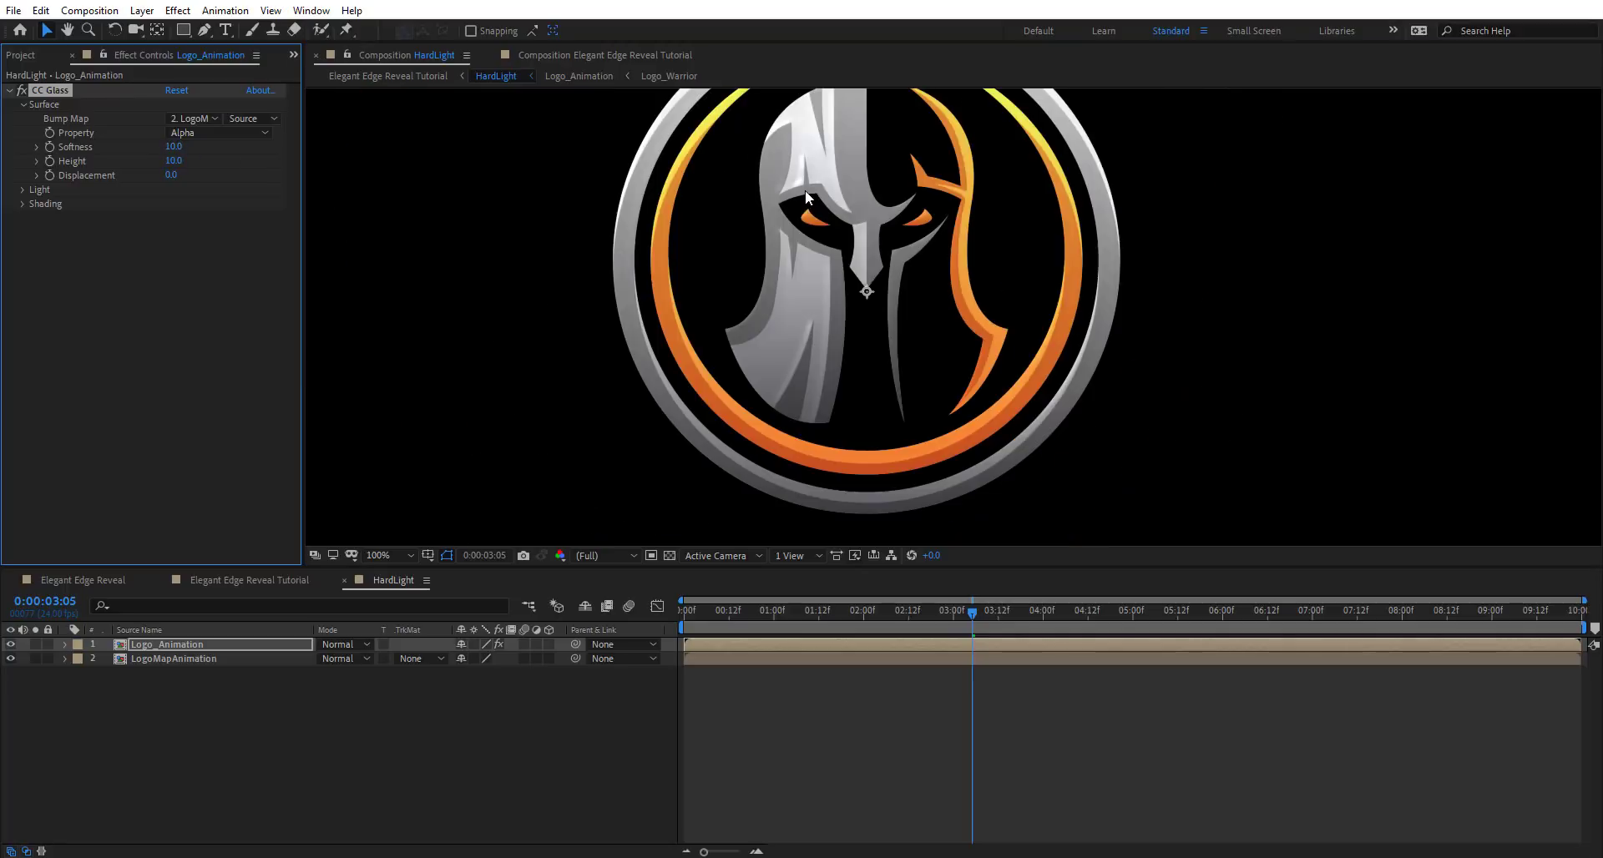
# Set the CC Glass shading to Ambient 0, Diffuse 0, Specular 100 and Metal 1
pyautogui.moveTo(858, 158); pyautogui.dragTo(836, 199)
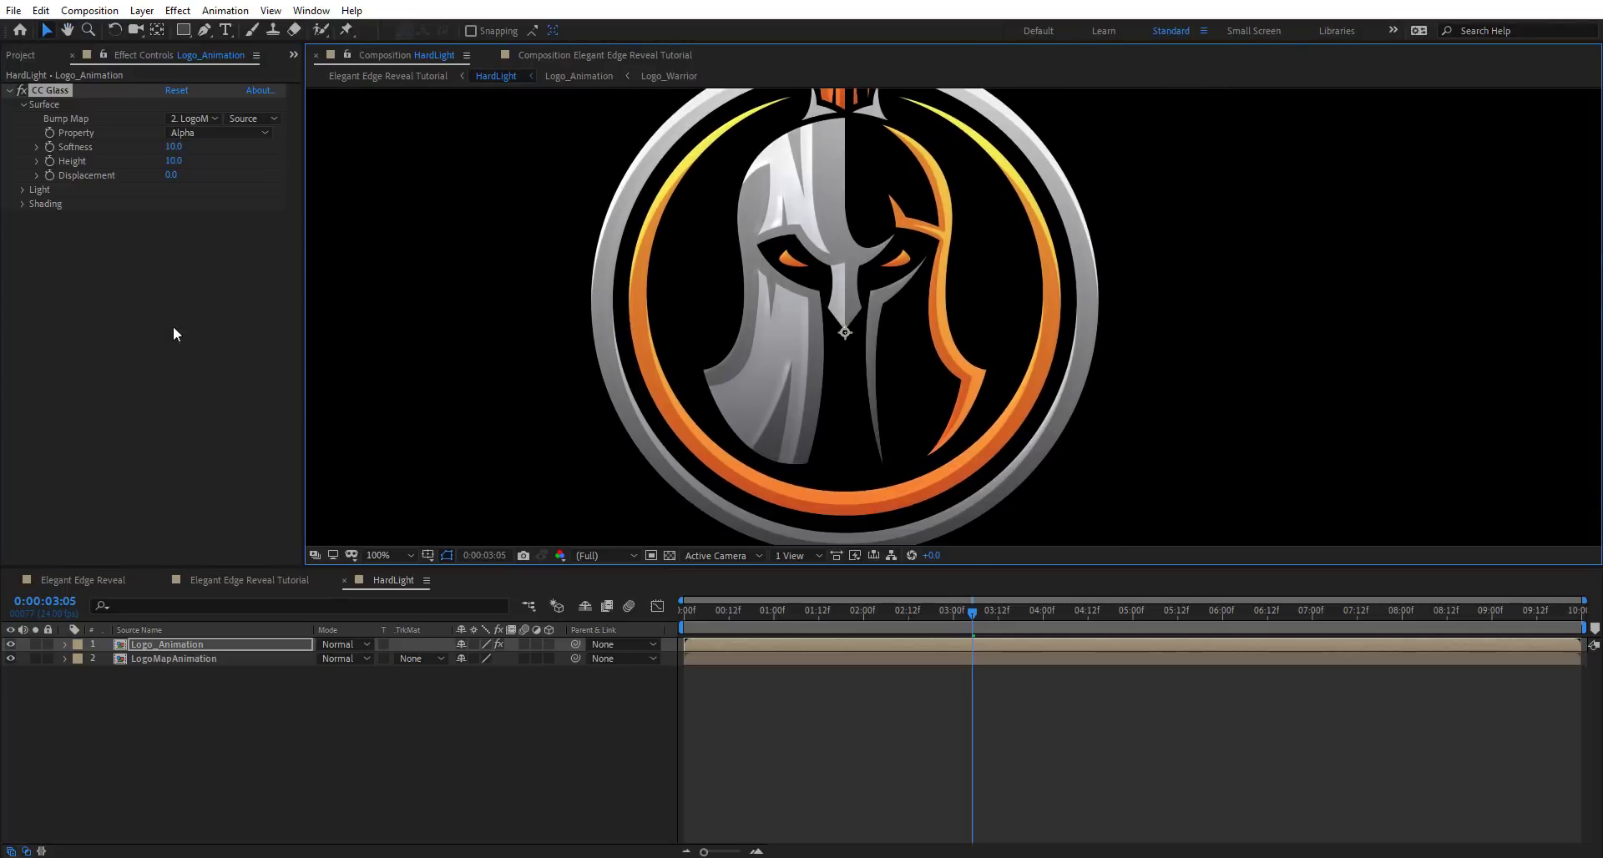
pyautogui.moveTo(945, 614); pyautogui.dragTo(1026, 618)
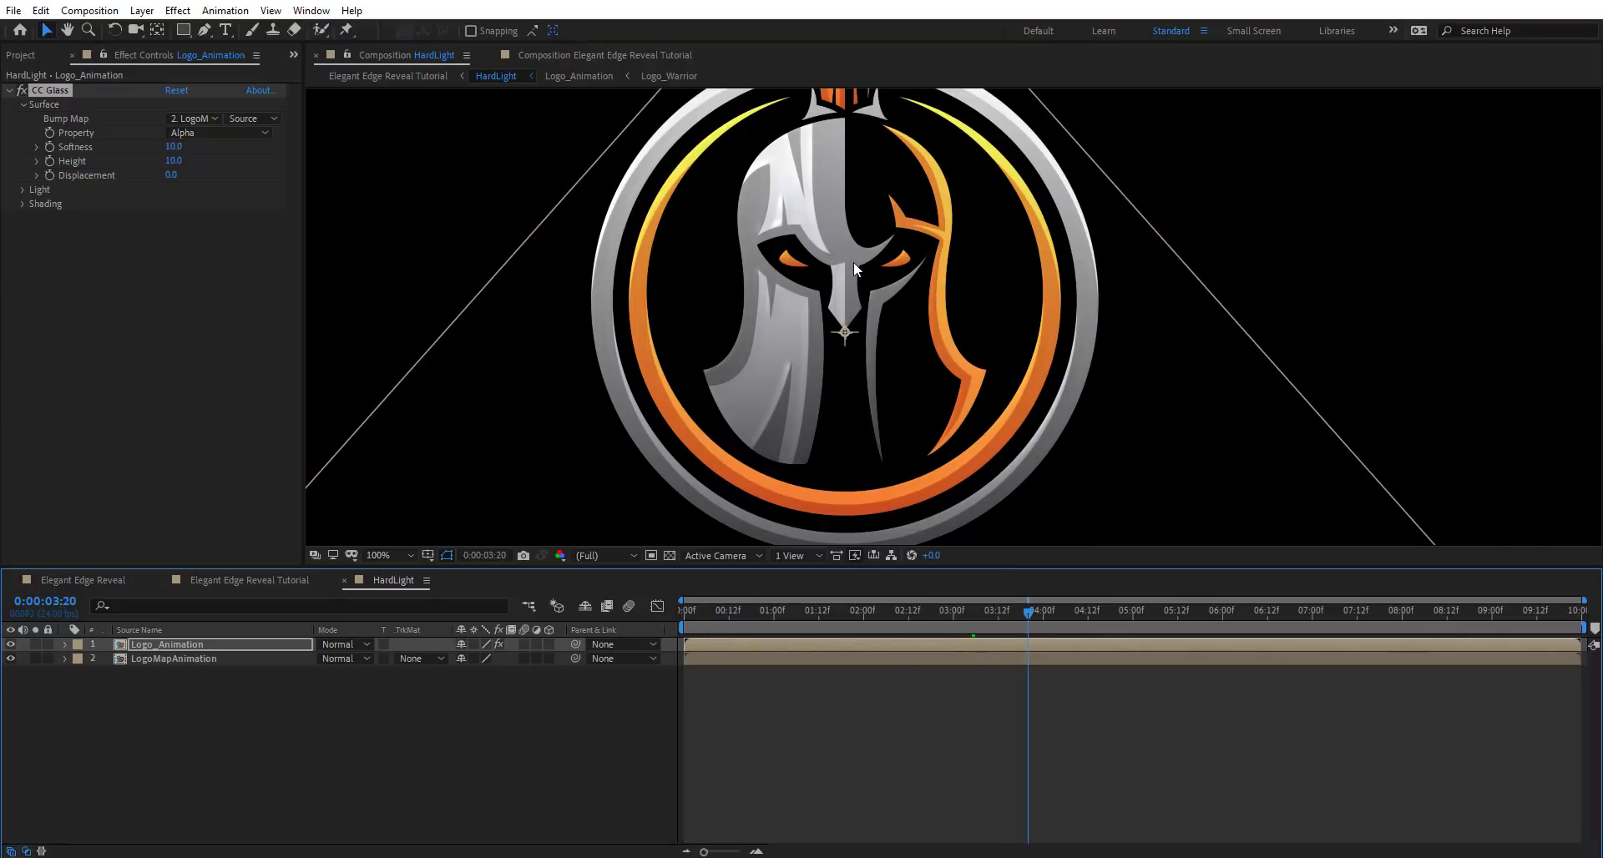
pyautogui.scroll(-2, 870, 261)
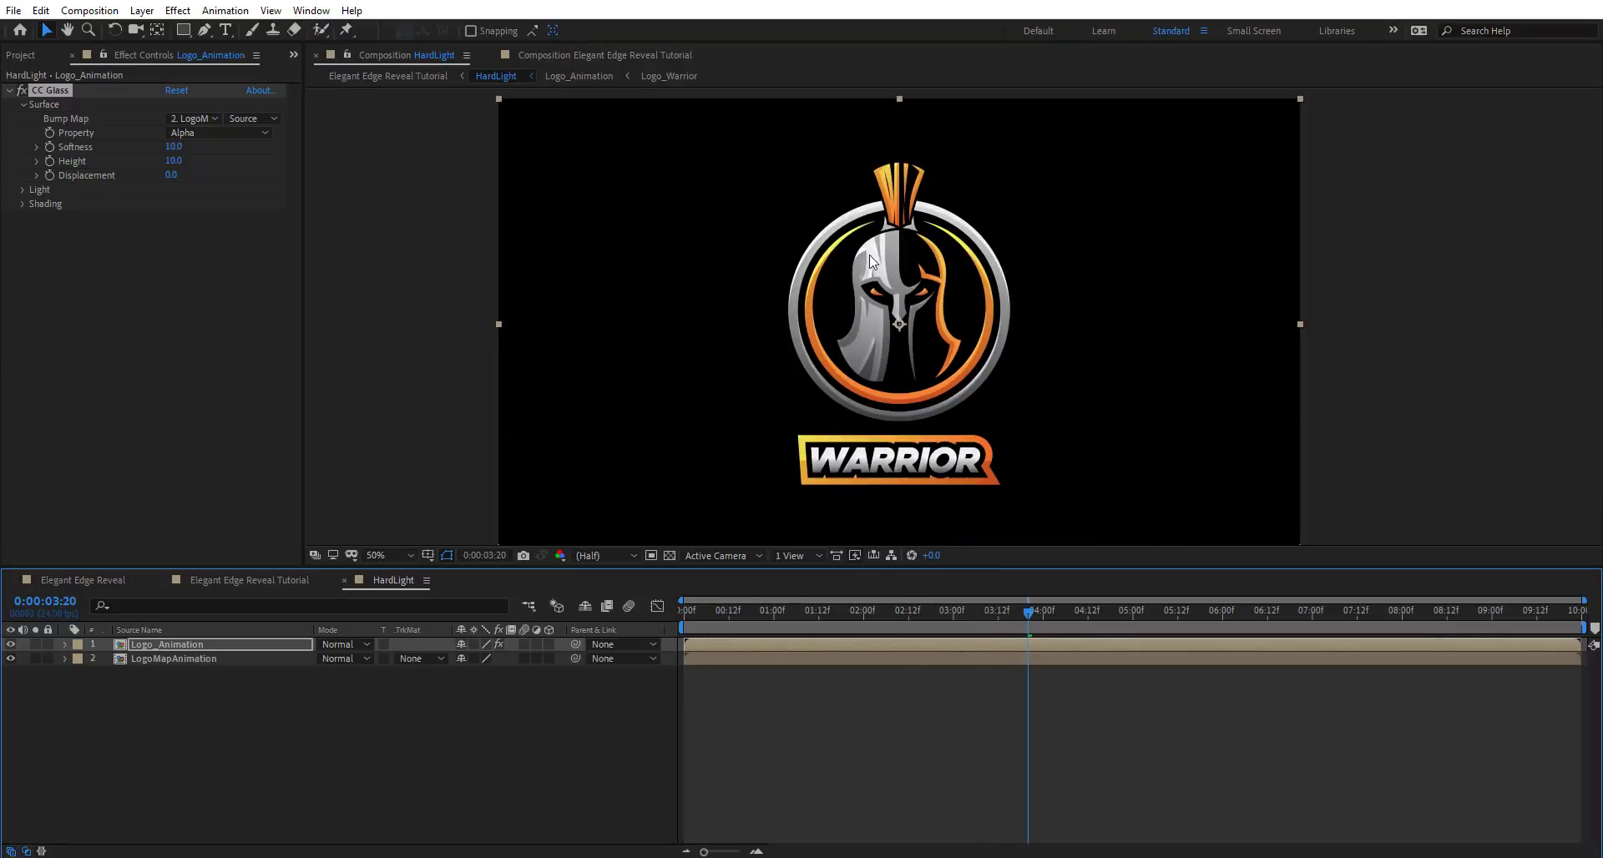
pyautogui.click(20, 203)
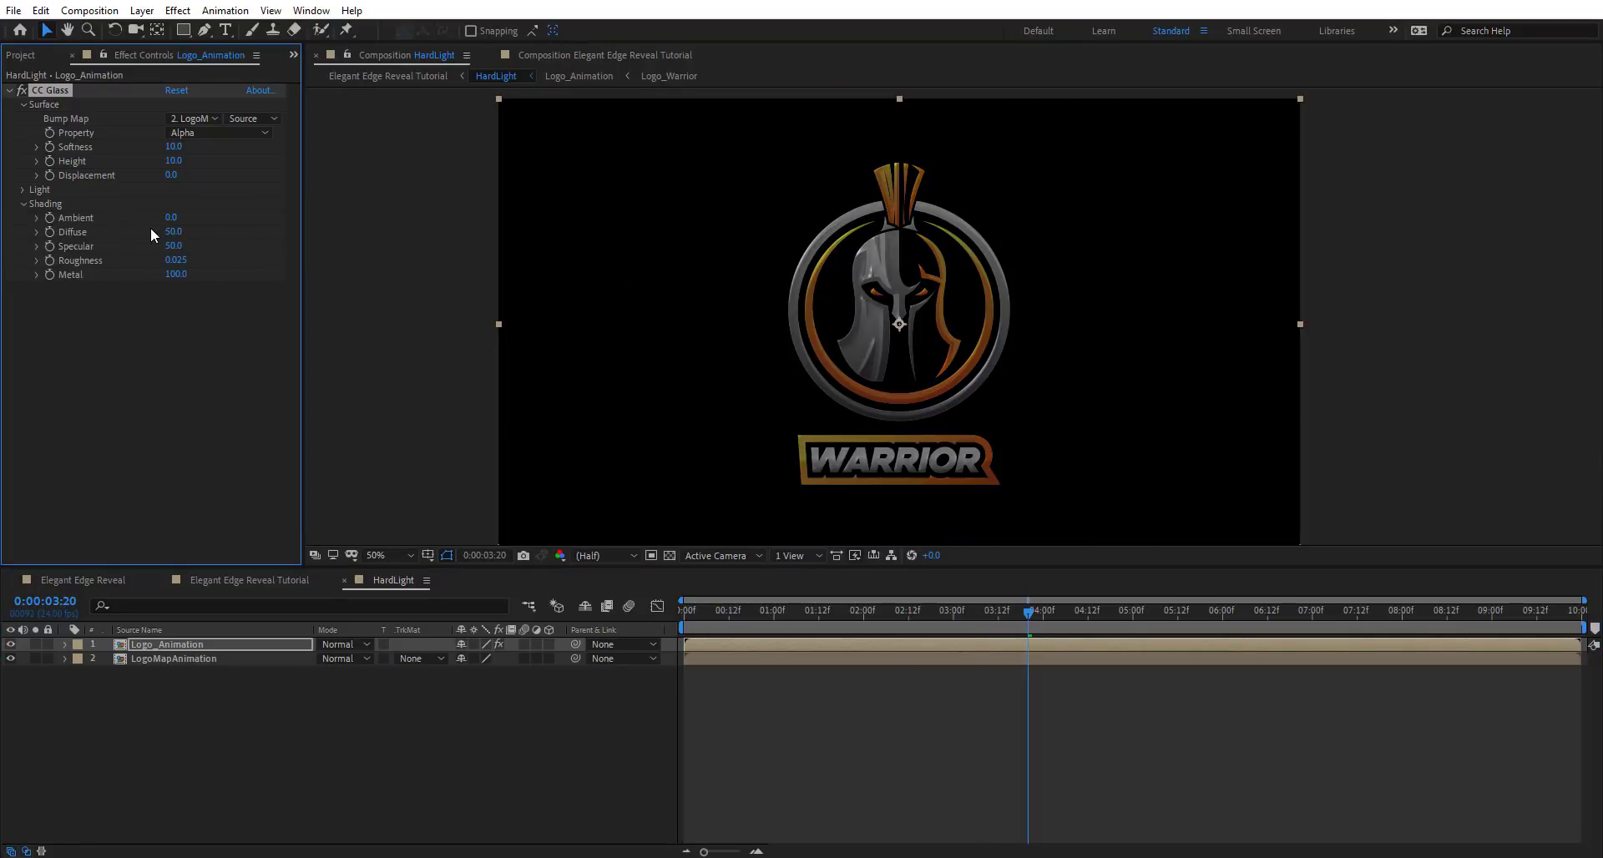
pyautogui.moveTo(147, 232); pyautogui.dragTo(10, 227)
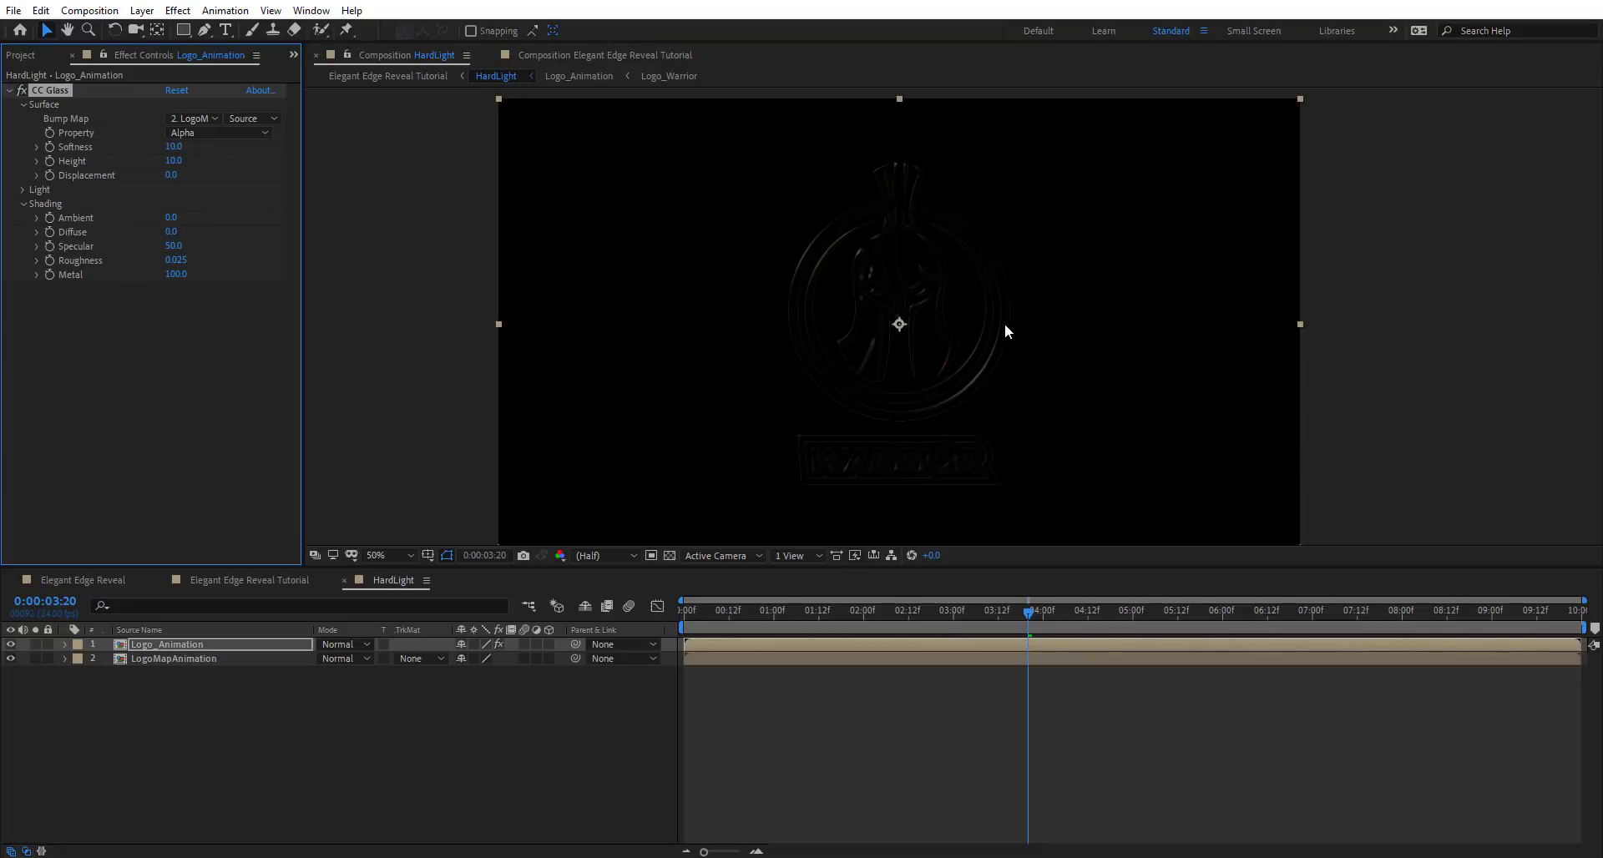
pyautogui.press('.')
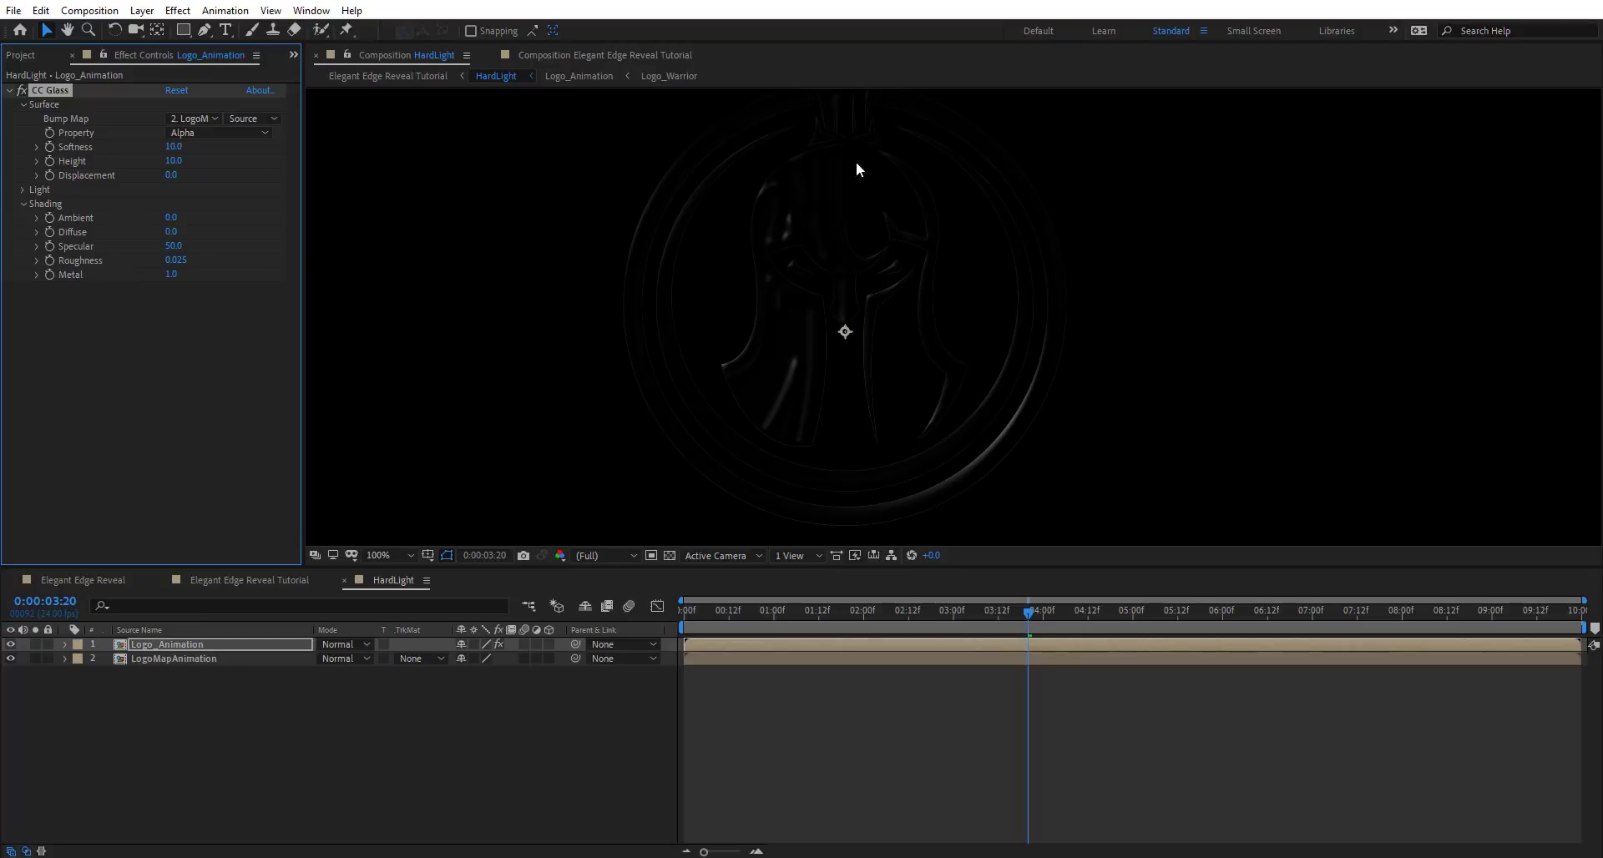
pyautogui.moveTo(169, 249); pyautogui.dragTo(379, 247)
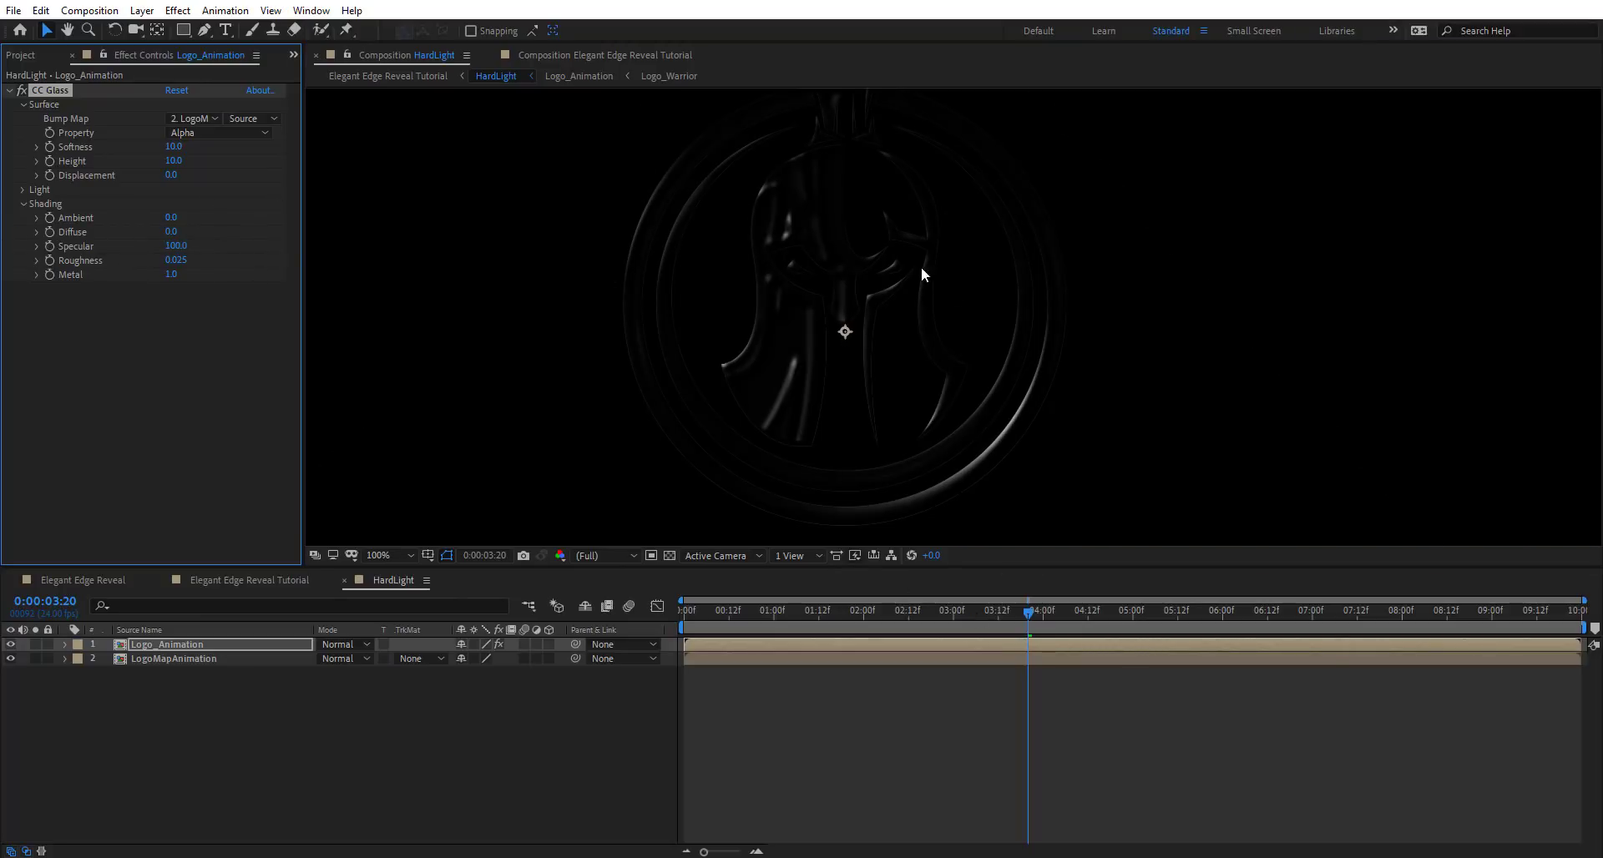
# Change the CC Glass Light Type to Point Light and place the light beside the logo at about 331, 644
pyautogui.click(22, 191)
pyautogui.click(237, 247)
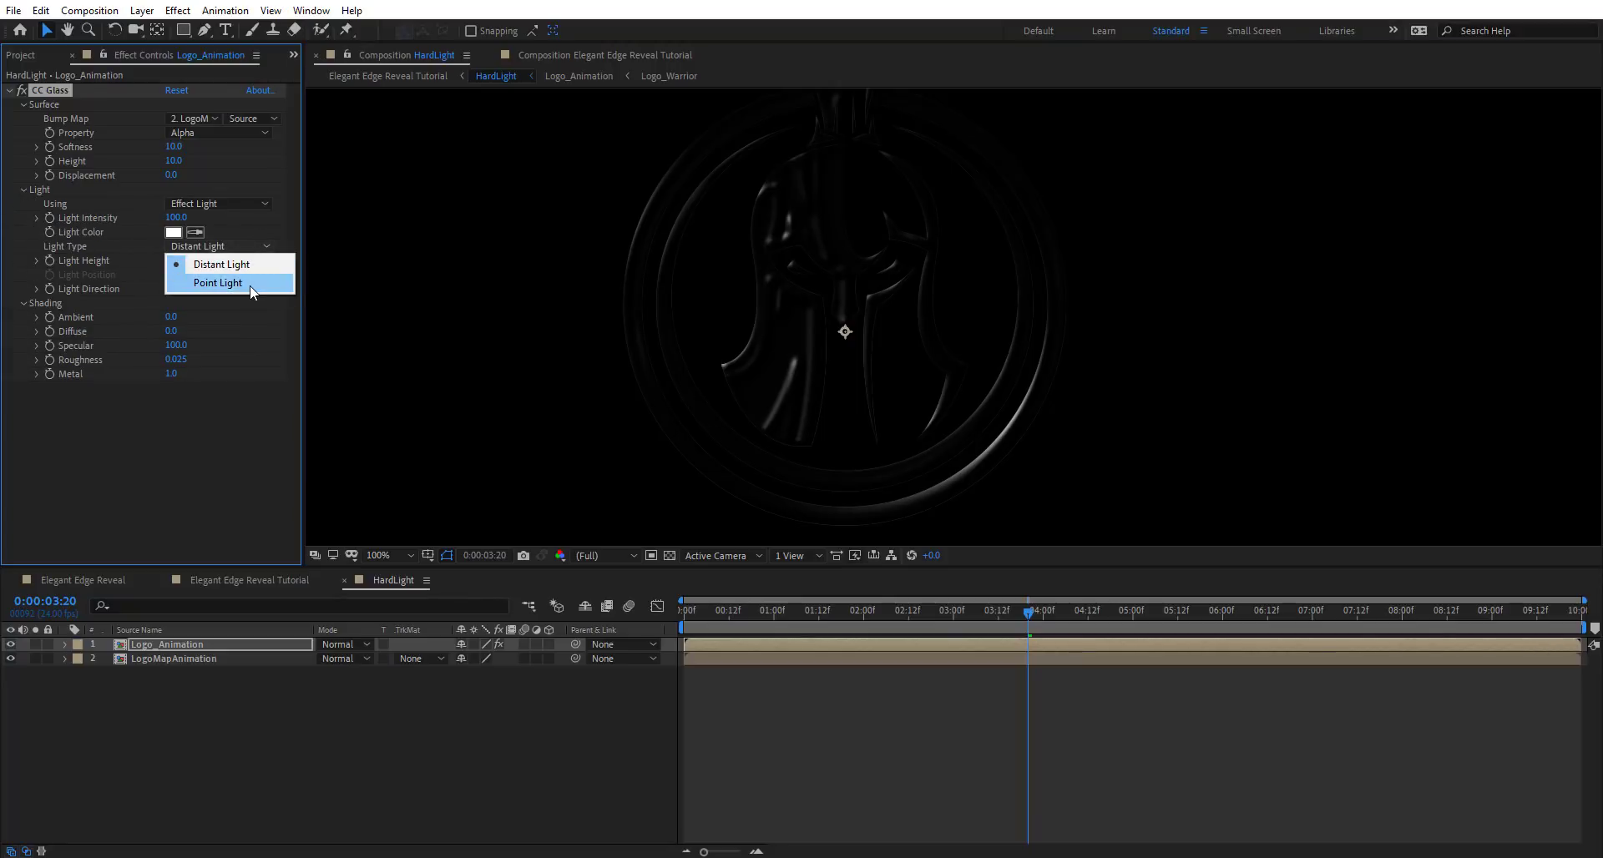
pyautogui.click(221, 282)
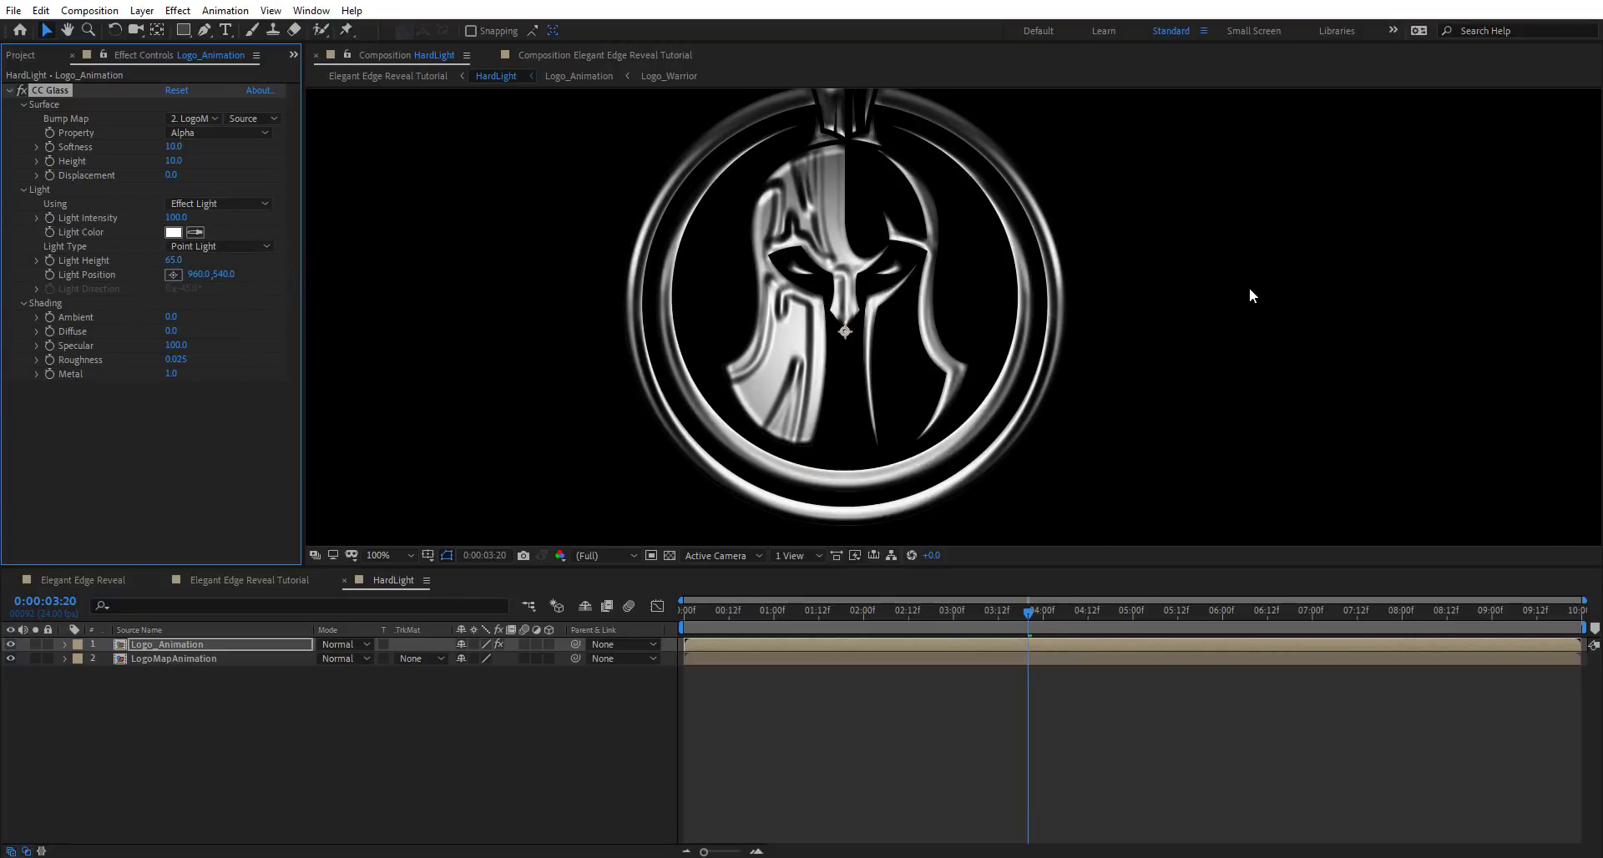
pyautogui.click(1249, 289)
pyautogui.click(174, 275)
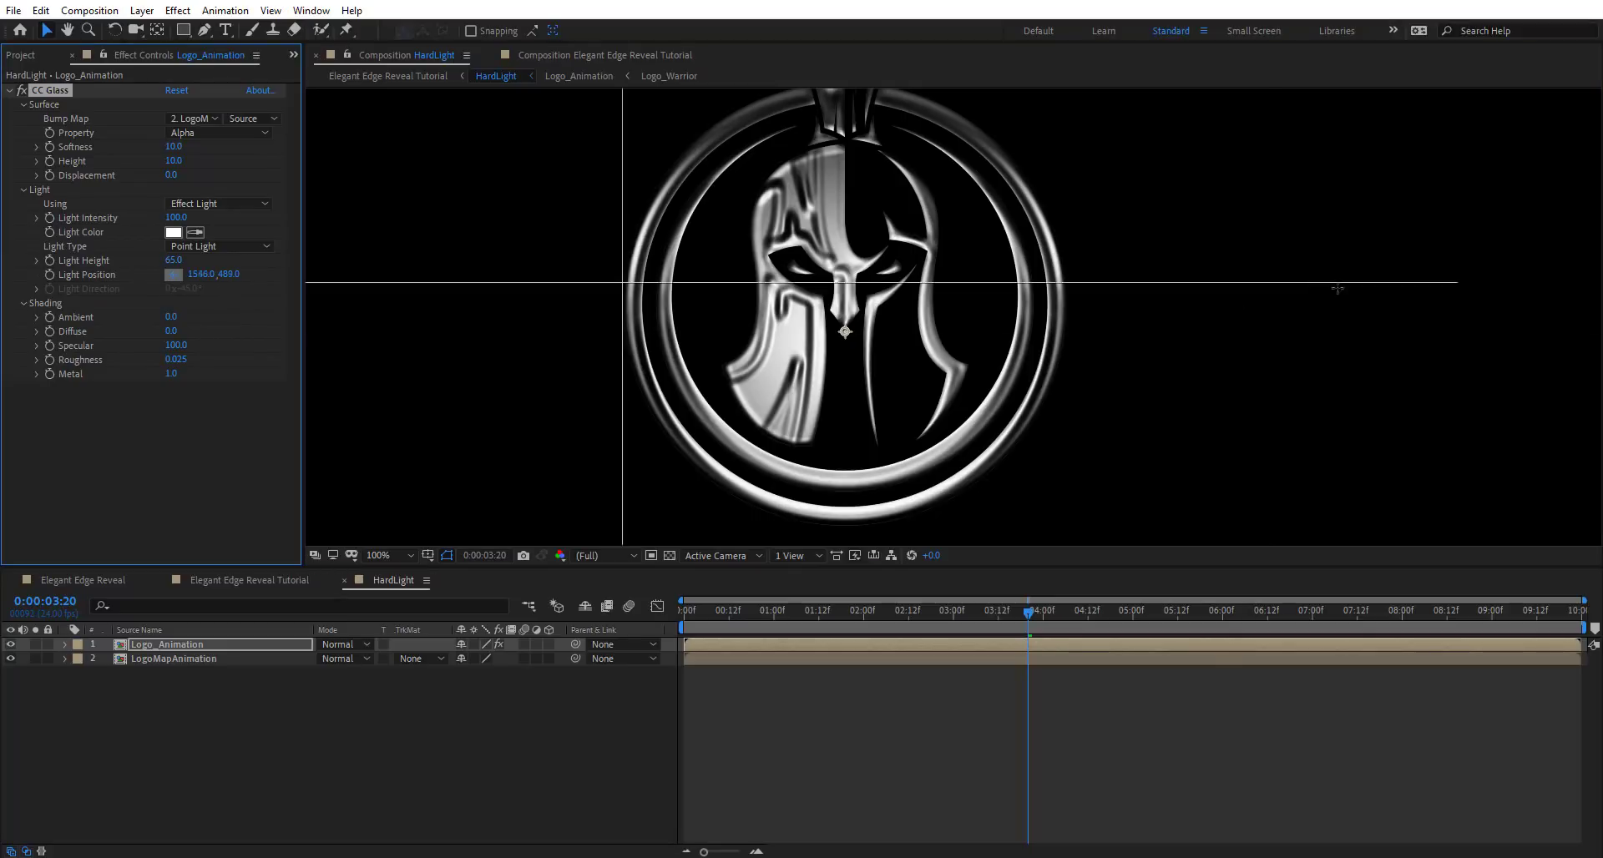
pyautogui.click(1338, 290)
pyautogui.moveTo(1338, 290)
pyautogui.mouseDown()
pyautogui.moveTo(1349, 377)
pyautogui.moveTo(560, 413)
pyautogui.moveTo(593, 151)
pyautogui.moveTo(1288, 417)
pyautogui.moveTo(539, 152)
pyautogui.mouseUp()
pyautogui.press(',')
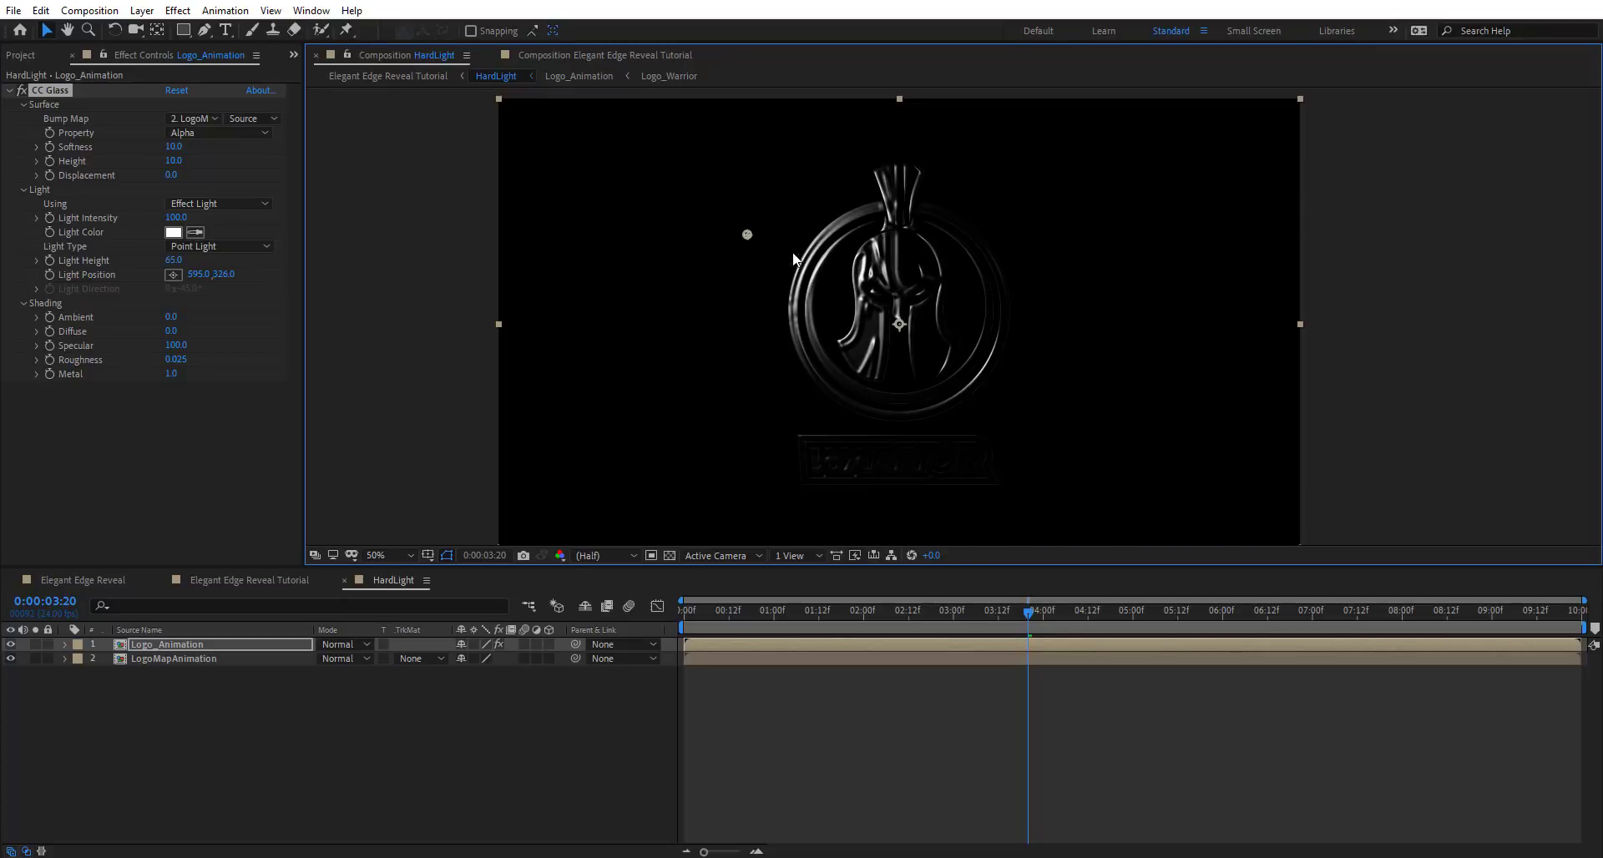
pyautogui.moveTo(589, 389)
pyautogui.mouseDown()
pyautogui.moveTo(736, 485)
pyautogui.moveTo(681, 374)
pyautogui.moveTo(900, 141)
pyautogui.moveTo(1211, 403)
pyautogui.moveTo(1214, 389)
pyautogui.moveTo(760, 170)
pyautogui.moveTo(652, 353)
pyautogui.moveTo(1098, 400)
pyautogui.moveTo(832, 142)
pyautogui.moveTo(664, 412)
pyautogui.moveTo(906, 143)
pyautogui.moveTo(478, 309)
pyautogui.moveTo(637, 366)
pyautogui.mouseUp()
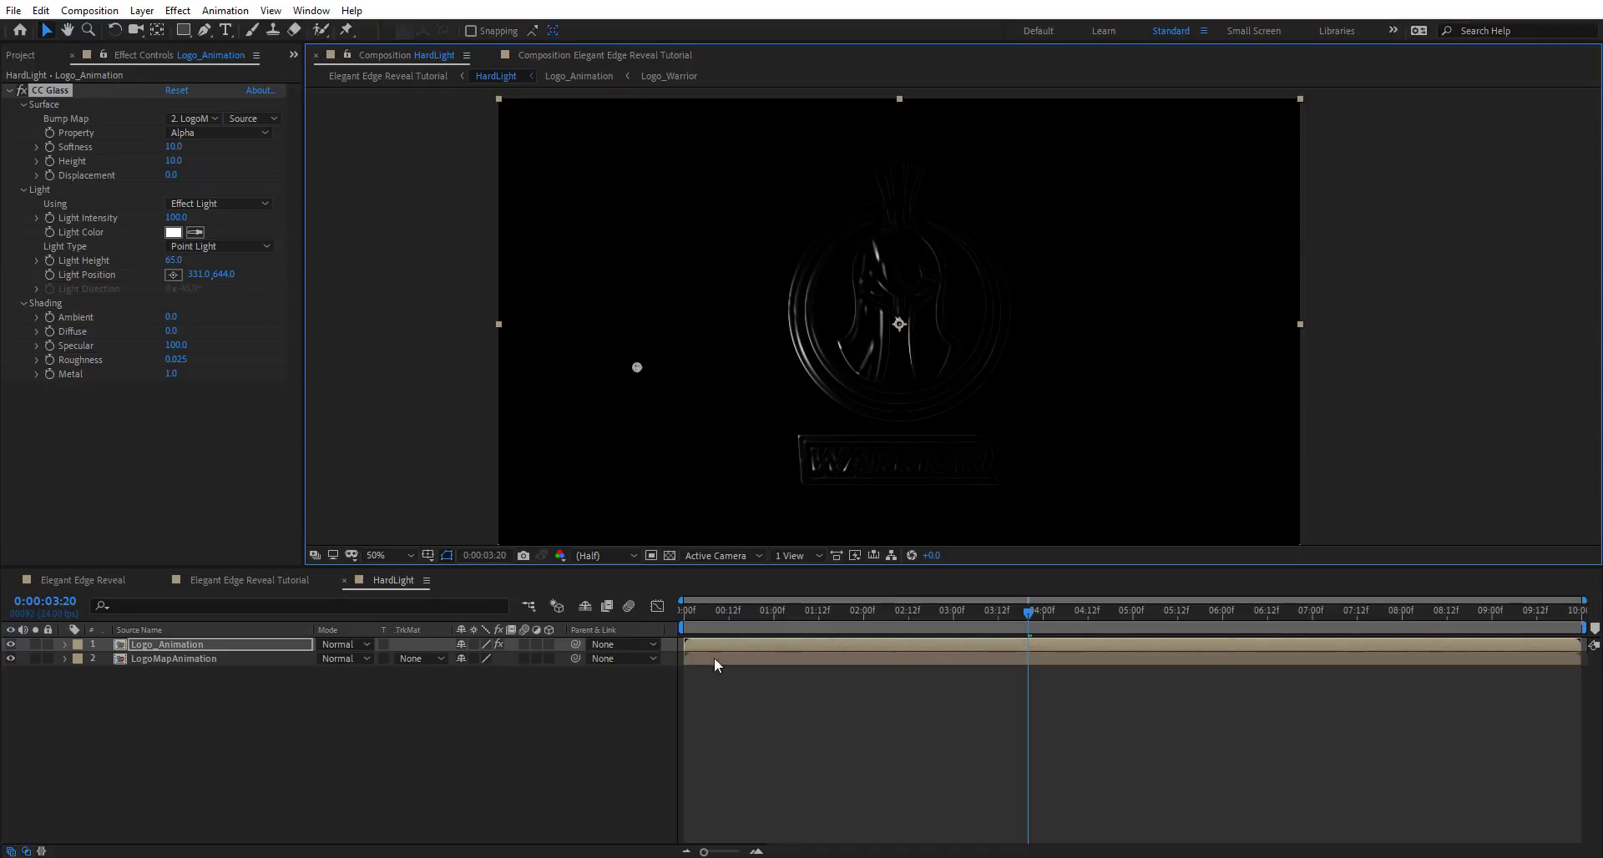
# Draw an open curved mask on Logo_Animation, arching over the logo from about 392, 610 to about 1602, 608
pyautogui.click(204, 30)
pyautogui.click(661, 345)
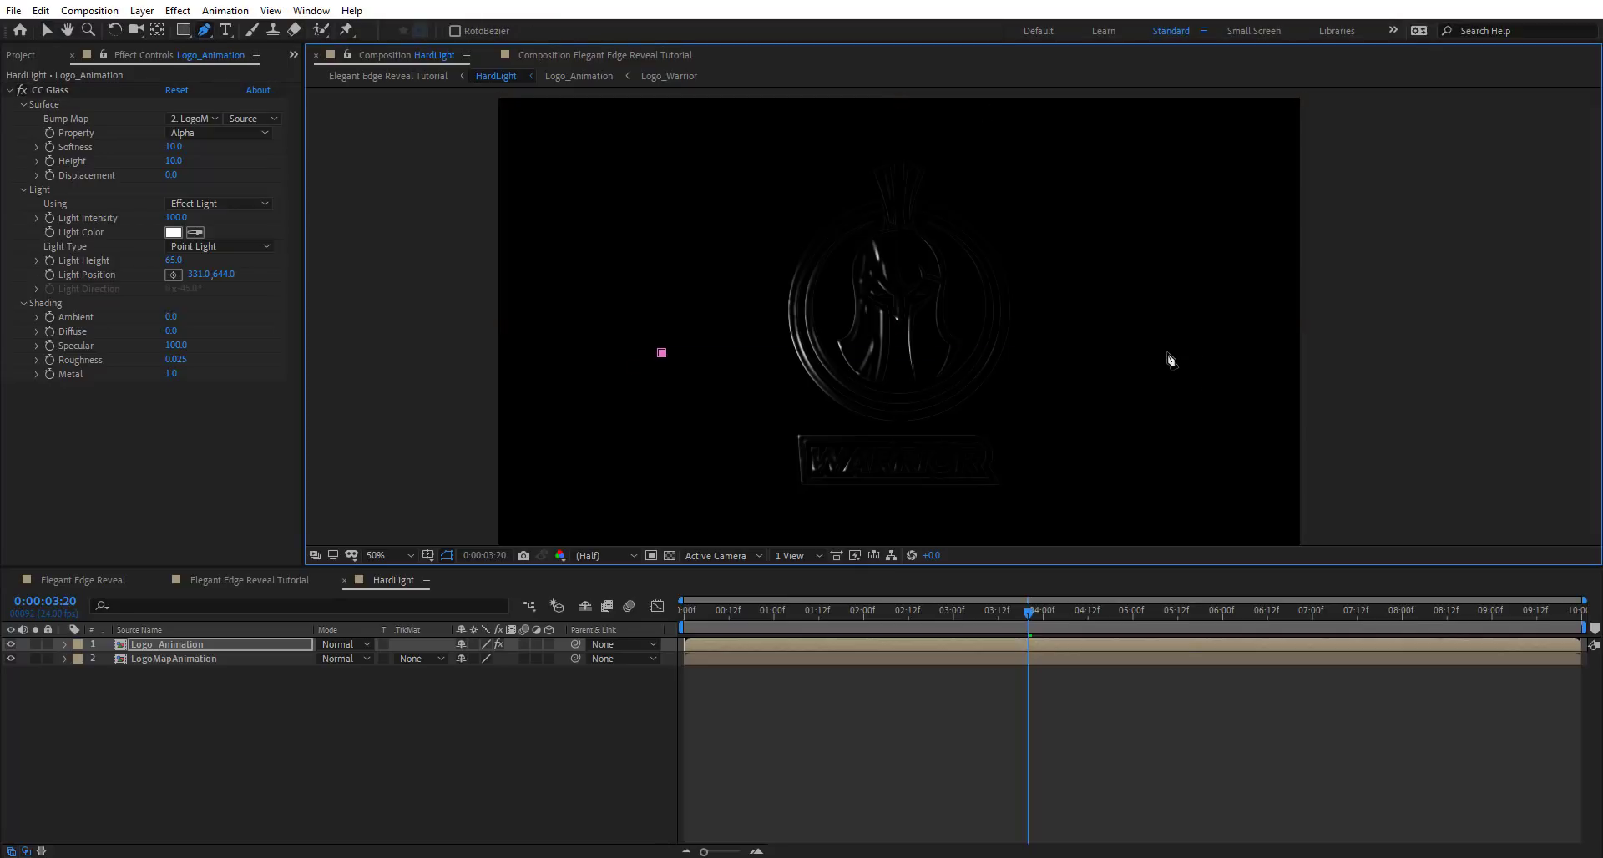
pyautogui.moveTo(1166, 344); pyautogui.dragTo(1435, 780)
pyautogui.moveTo(1463, 857); pyautogui.dragTo(1458, 857)
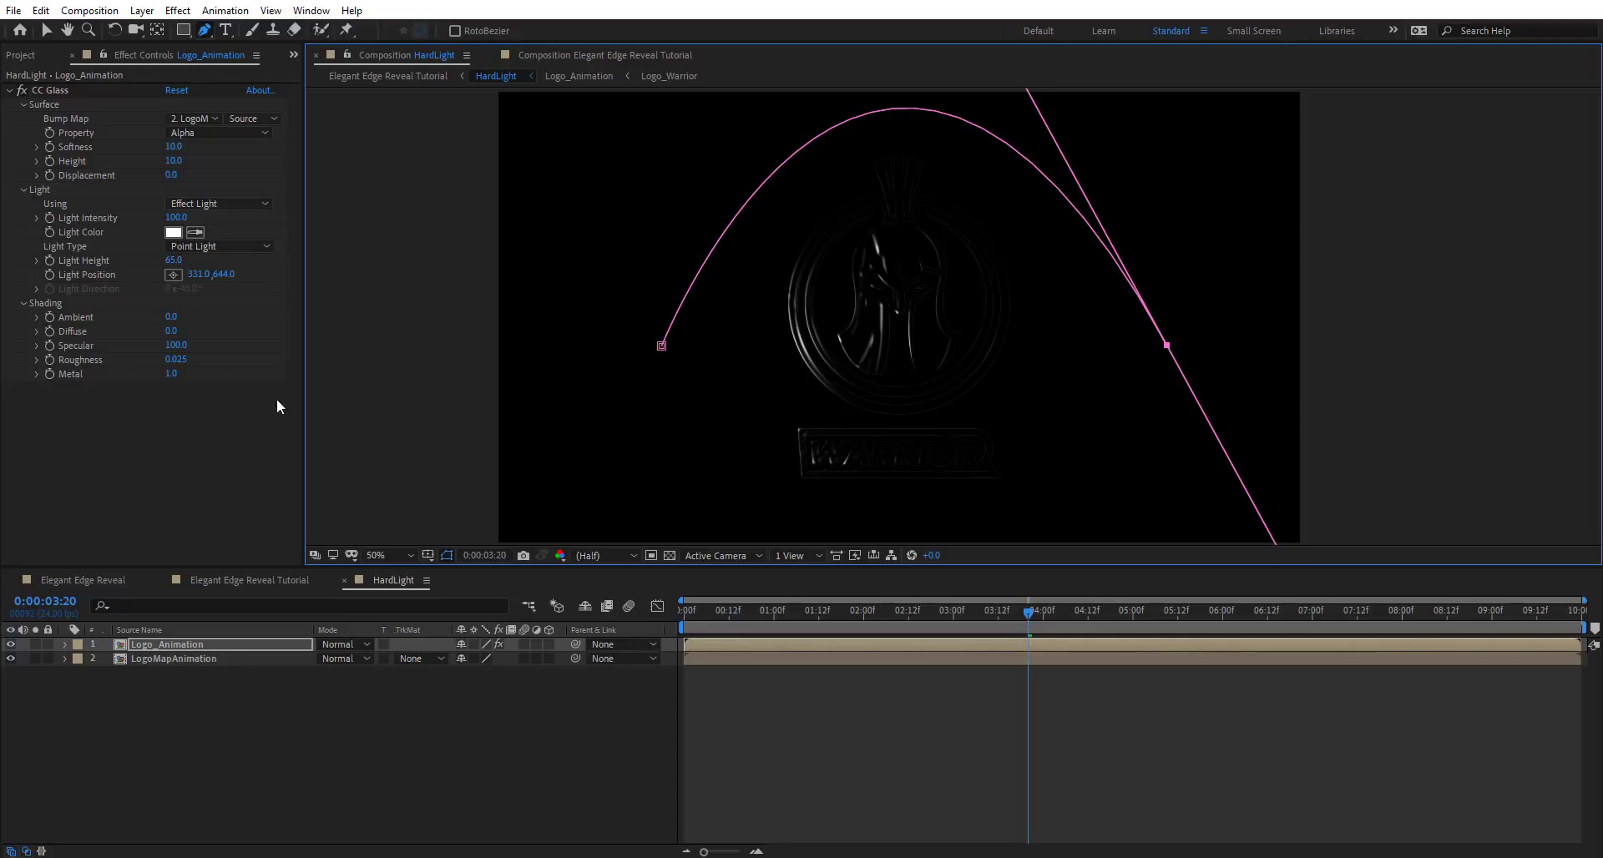
# Copy the Mask Path of the arched mask on Logo_Animation and delete the mask
pyautogui.press('m')
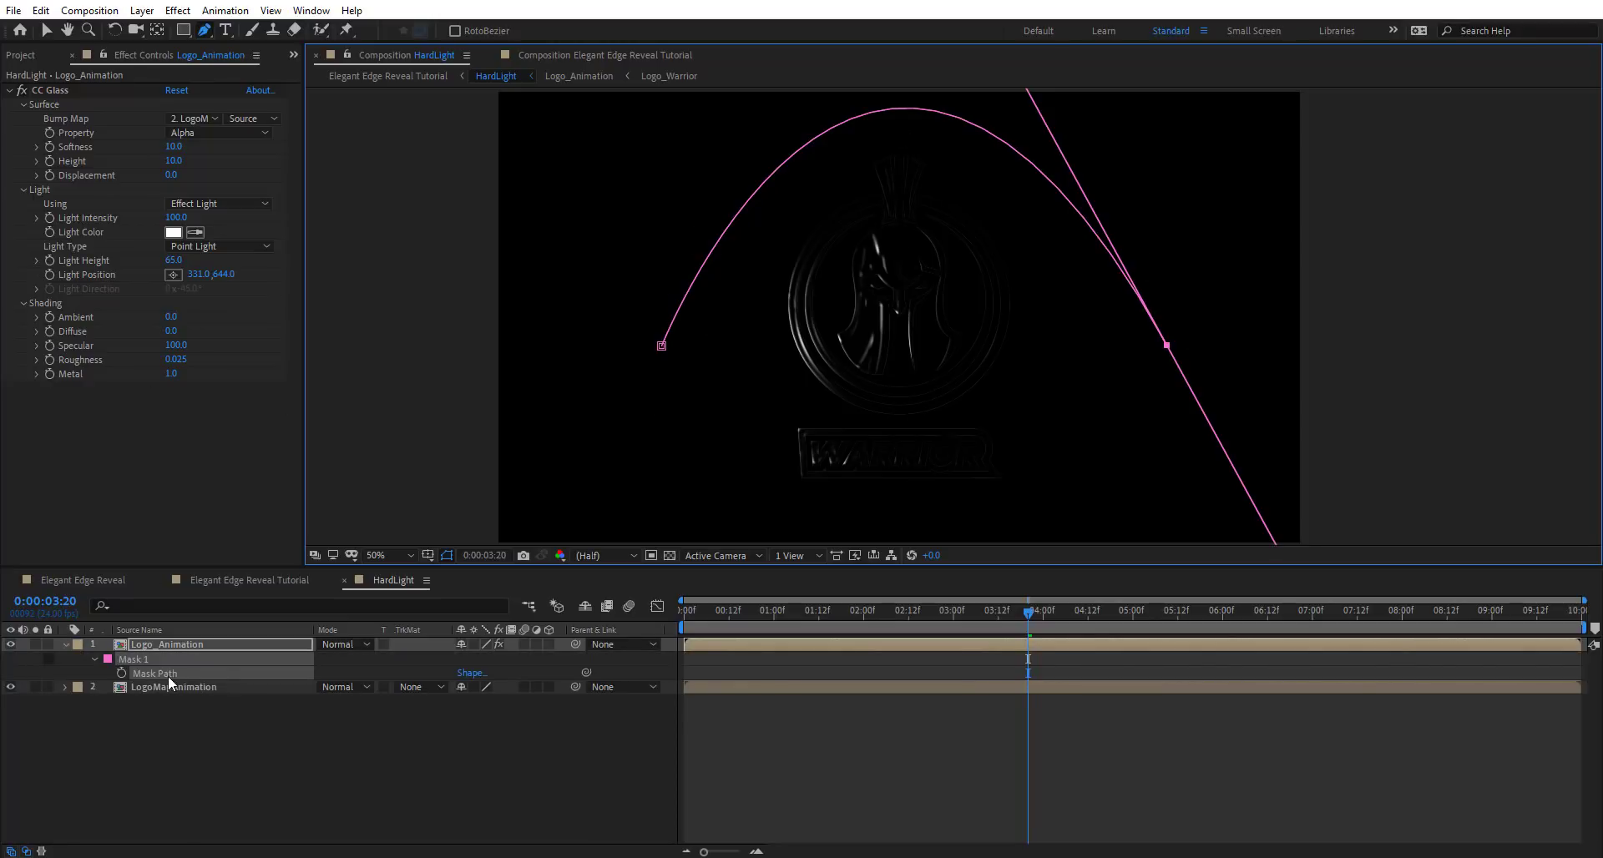
pyautogui.click(168, 674)
pyautogui.click(342, 669)
pyautogui.click(201, 671)
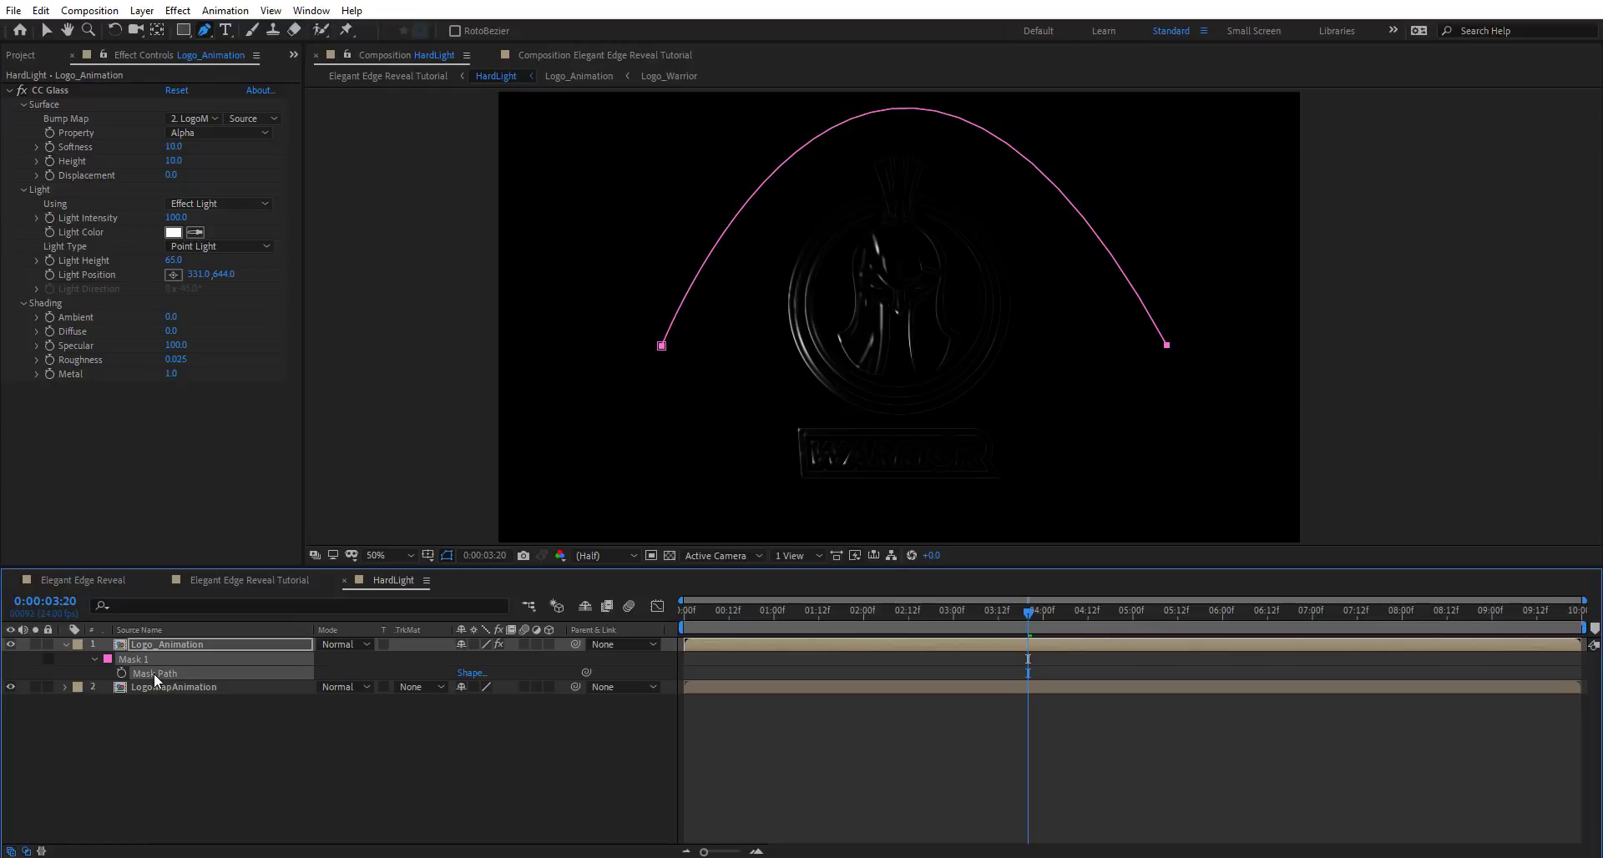
pyautogui.press('Delete')
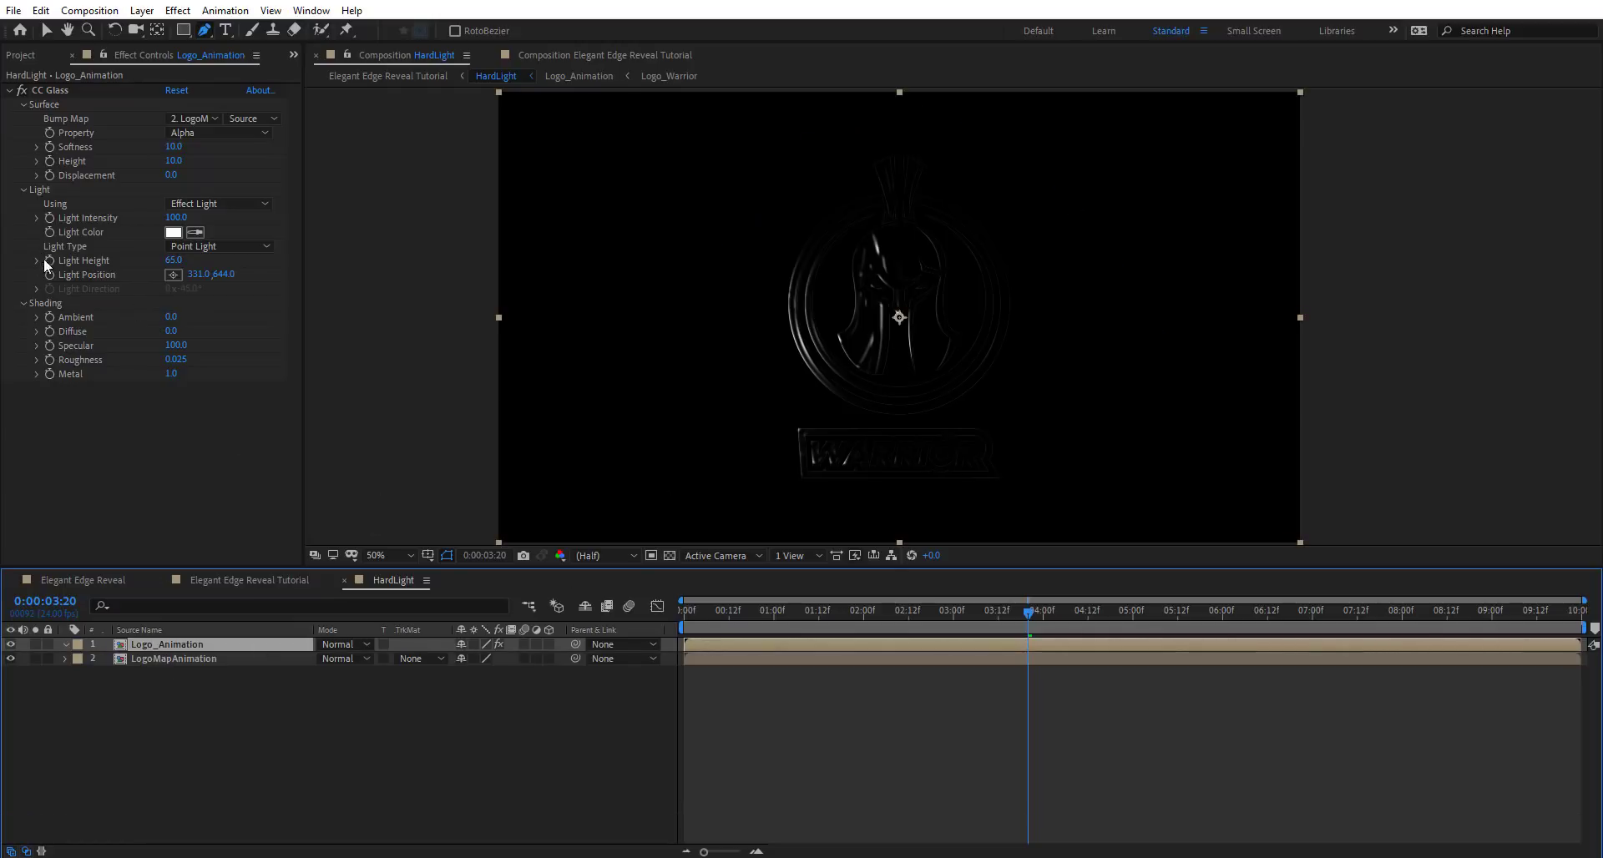
# Animate the CC Glass Light Position from 0:00:00:00 with the copied mask path, placing its last keyframe at 0:00:08:02
pyautogui.moveTo(703, 619); pyautogui.dragTo(668, 619)
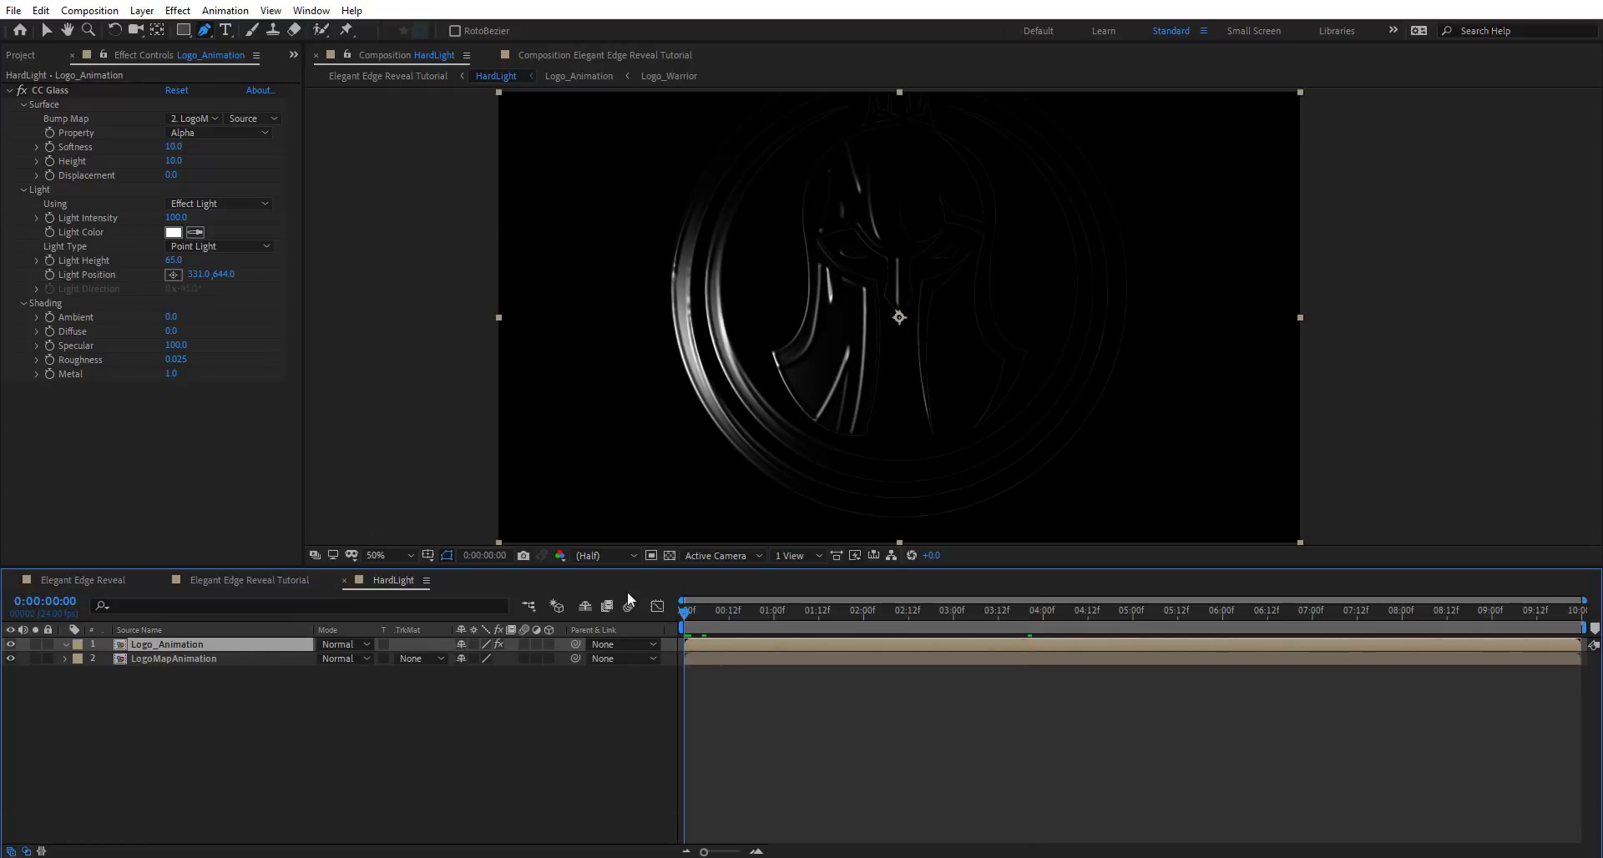
pyautogui.click(50, 273)
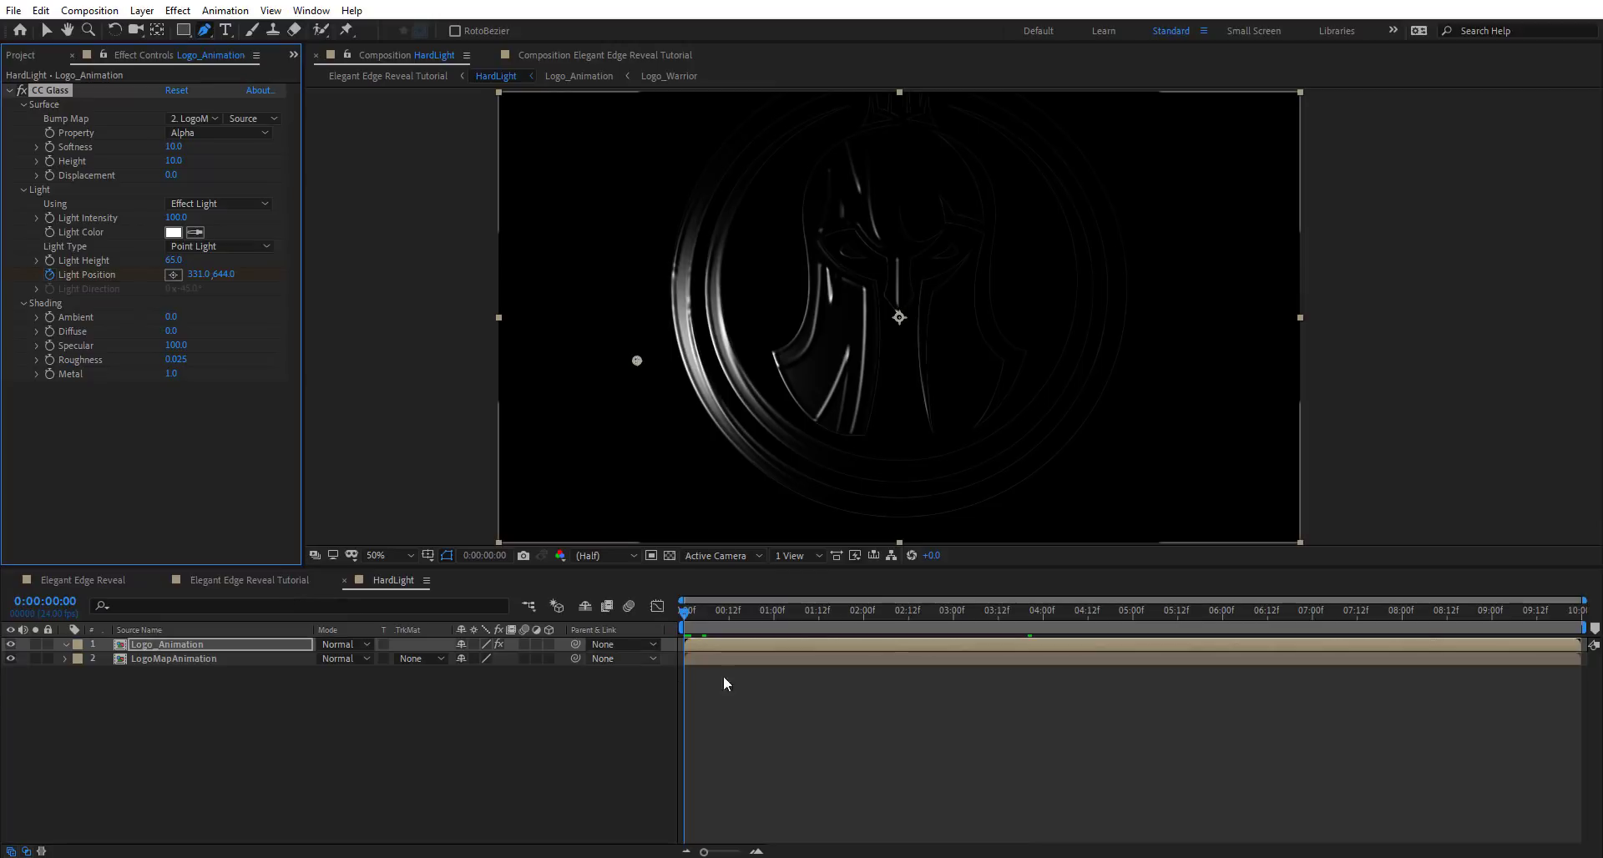
pyautogui.hotkey('ctrl', 'v')
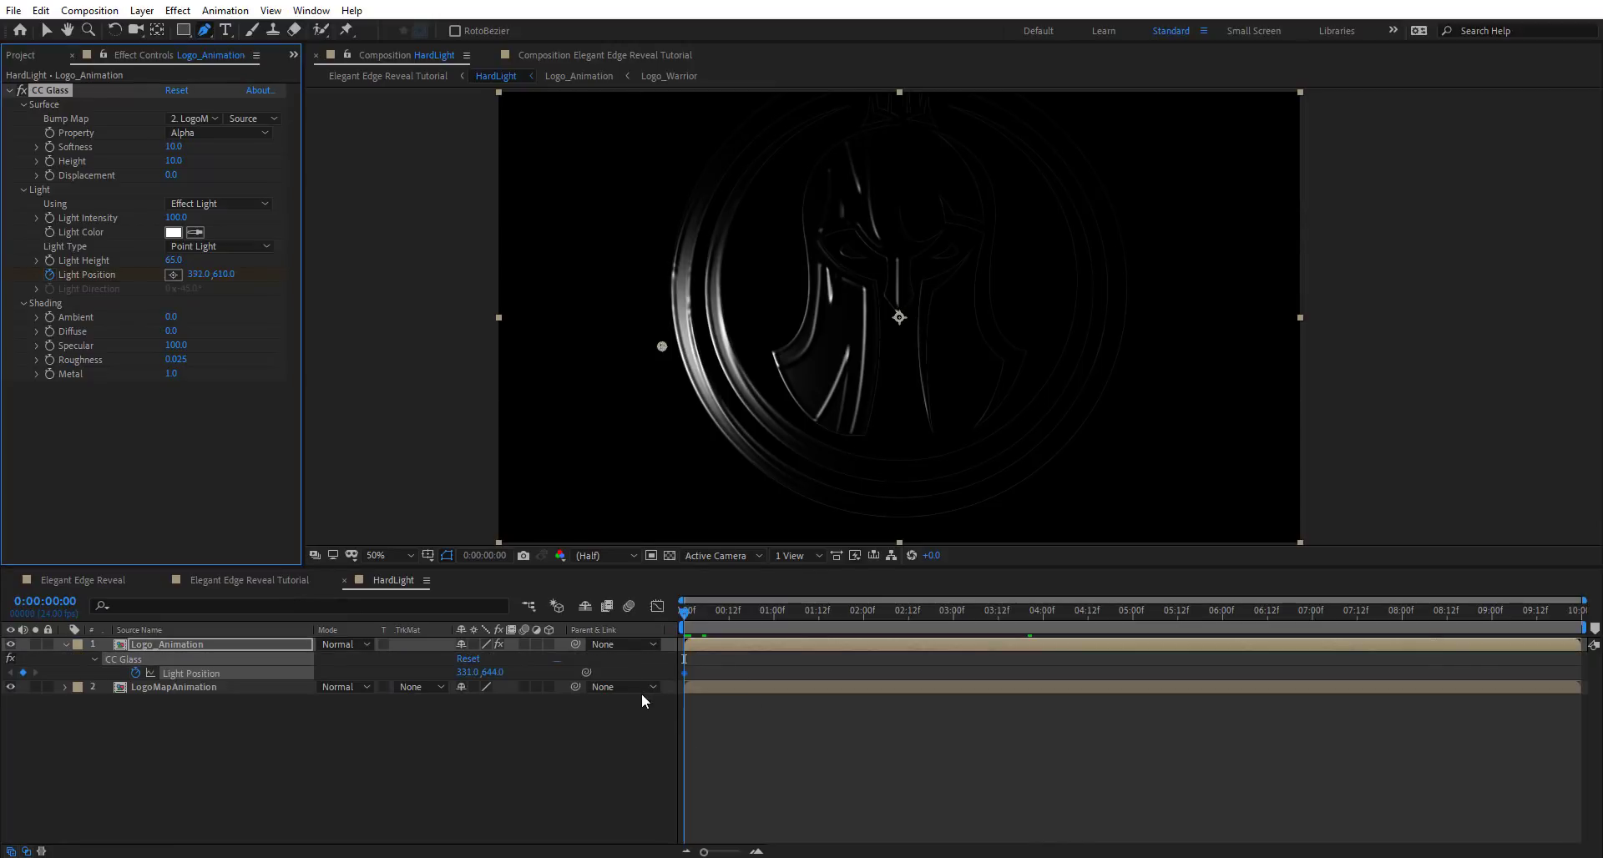
pyautogui.click(904, 666)
pyautogui.moveTo(865, 672); pyautogui.dragTo(1409, 679)
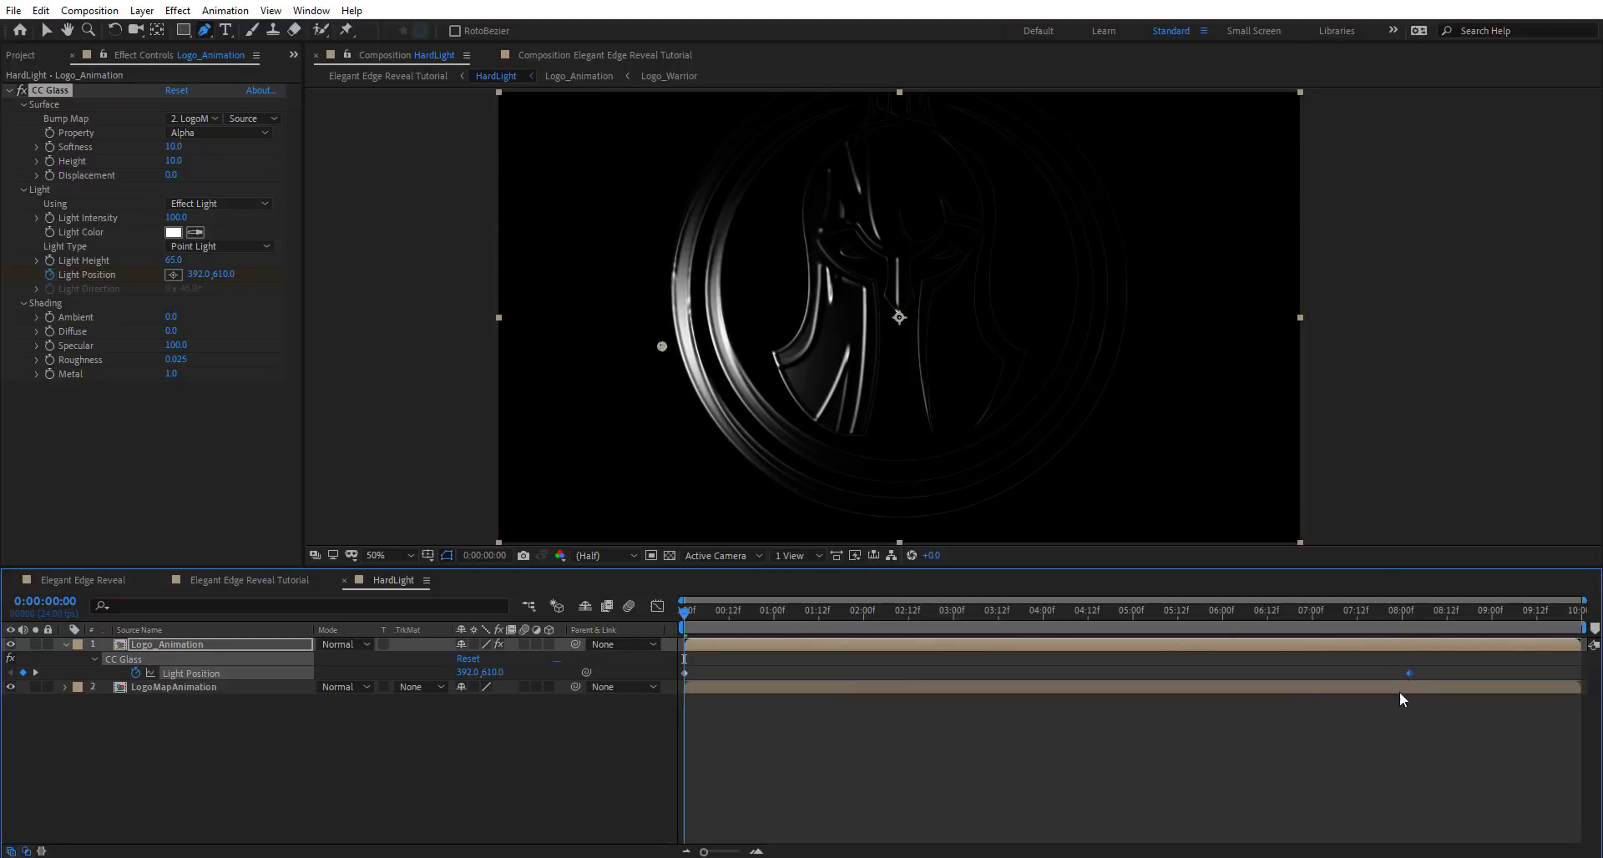
# Check the moving light, reduce the CC Glass Light Height to 35 and hide the LogoMapAnimation layer
pyautogui.moveTo(687, 615); pyautogui.dragTo(938, 608)
pyautogui.moveTo(807, 141); pyautogui.dragTo(807, 142)
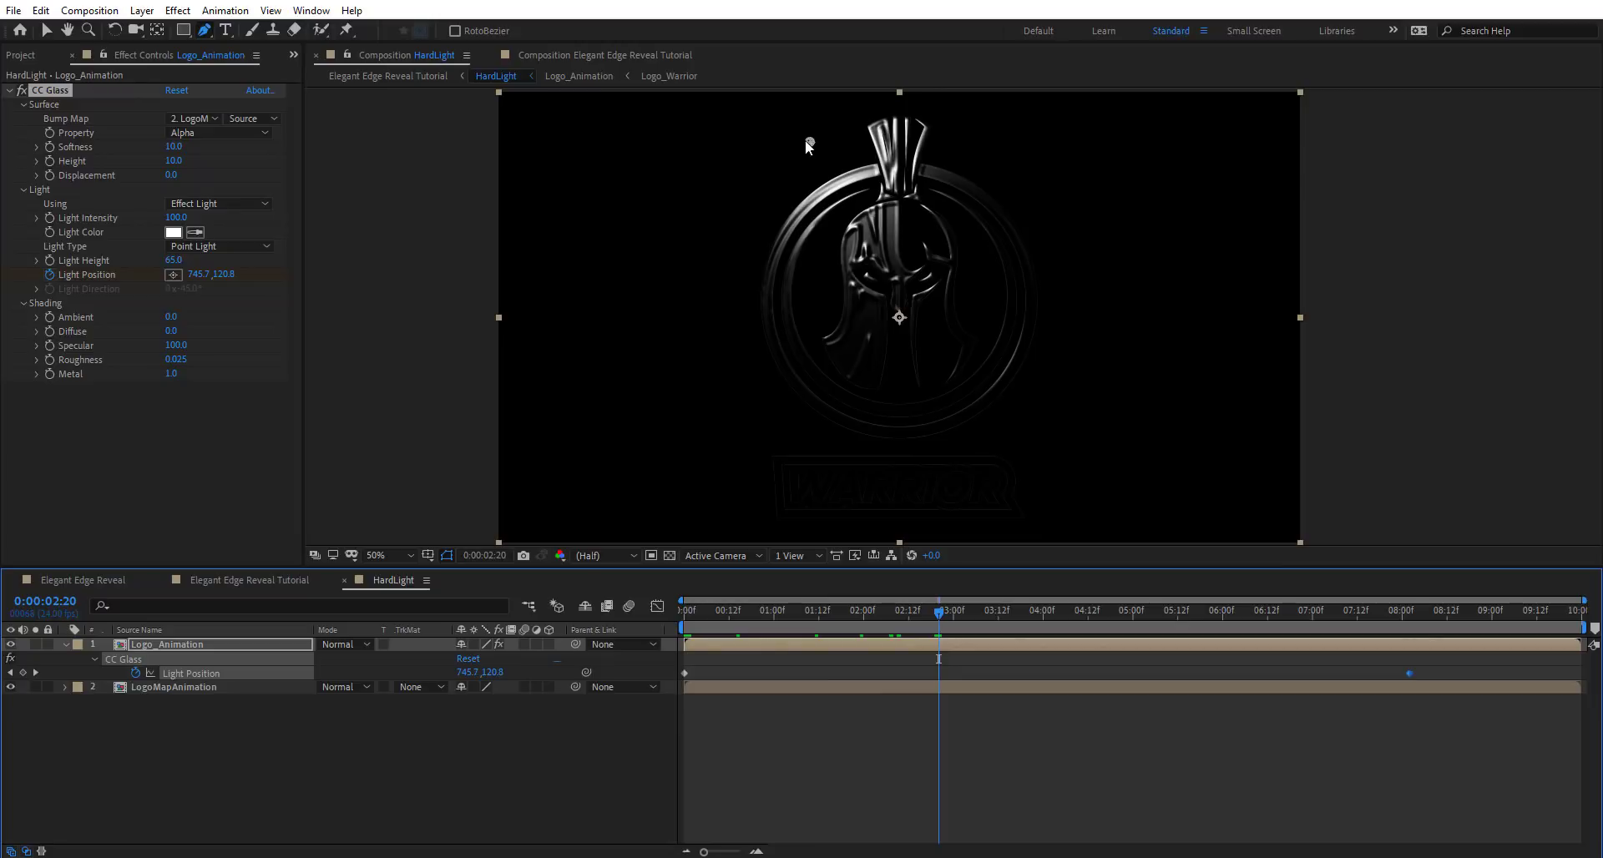
pyautogui.moveTo(962, 613); pyautogui.dragTo(860, 675)
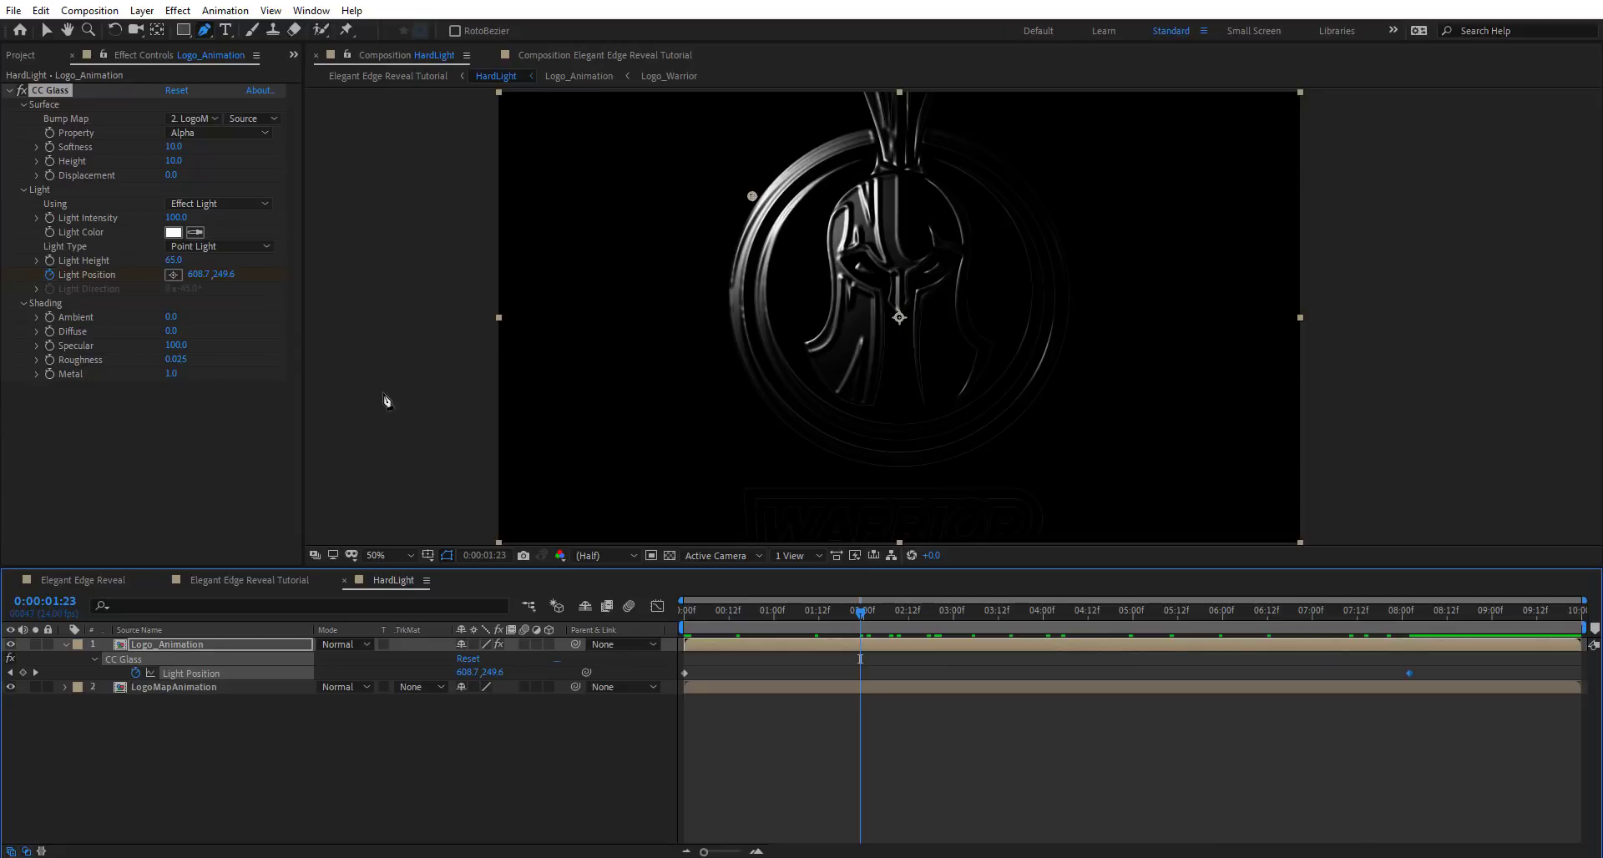
pyautogui.moveTo(174, 261); pyautogui.dragTo(147, 257)
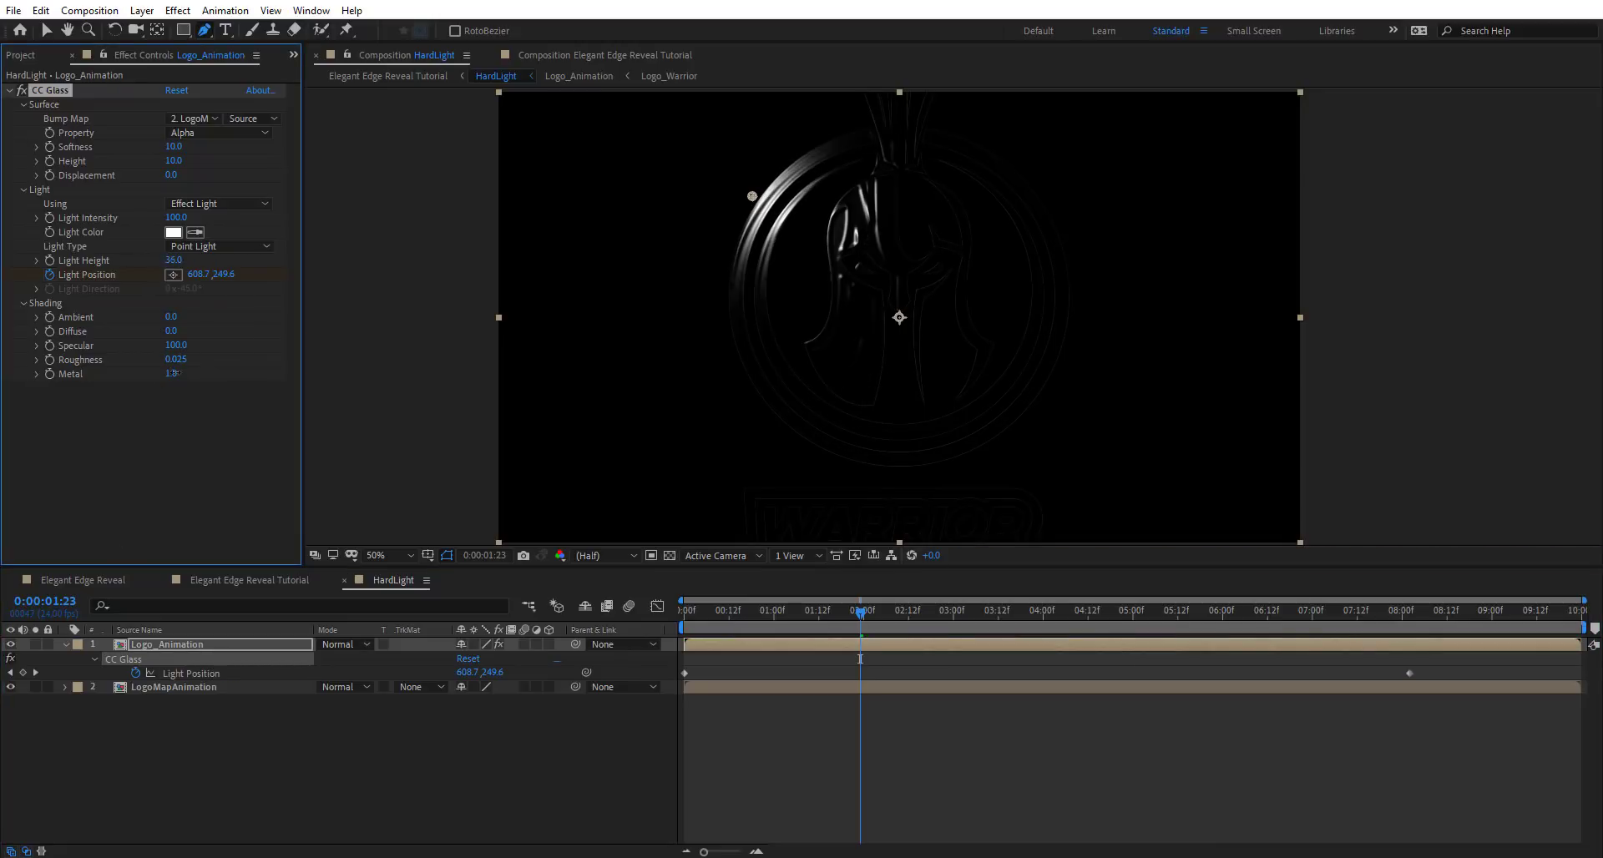
pyautogui.click(10, 687)
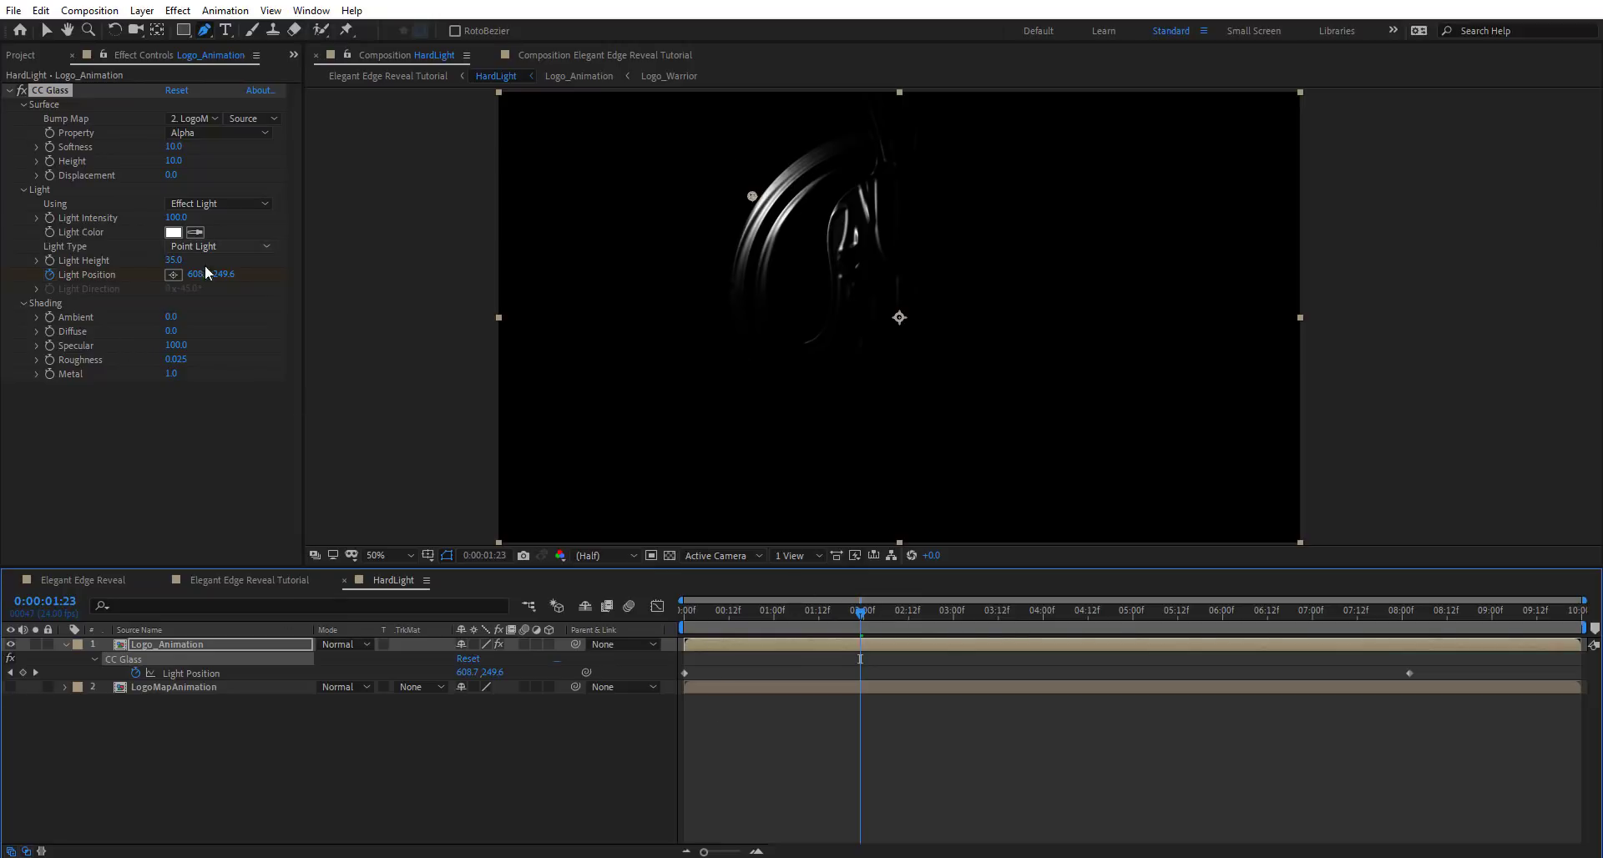
# Keyframe the CC Glass Light Height at 0 at the start and at 38 at 0:00:08:02
pyautogui.press('Home')
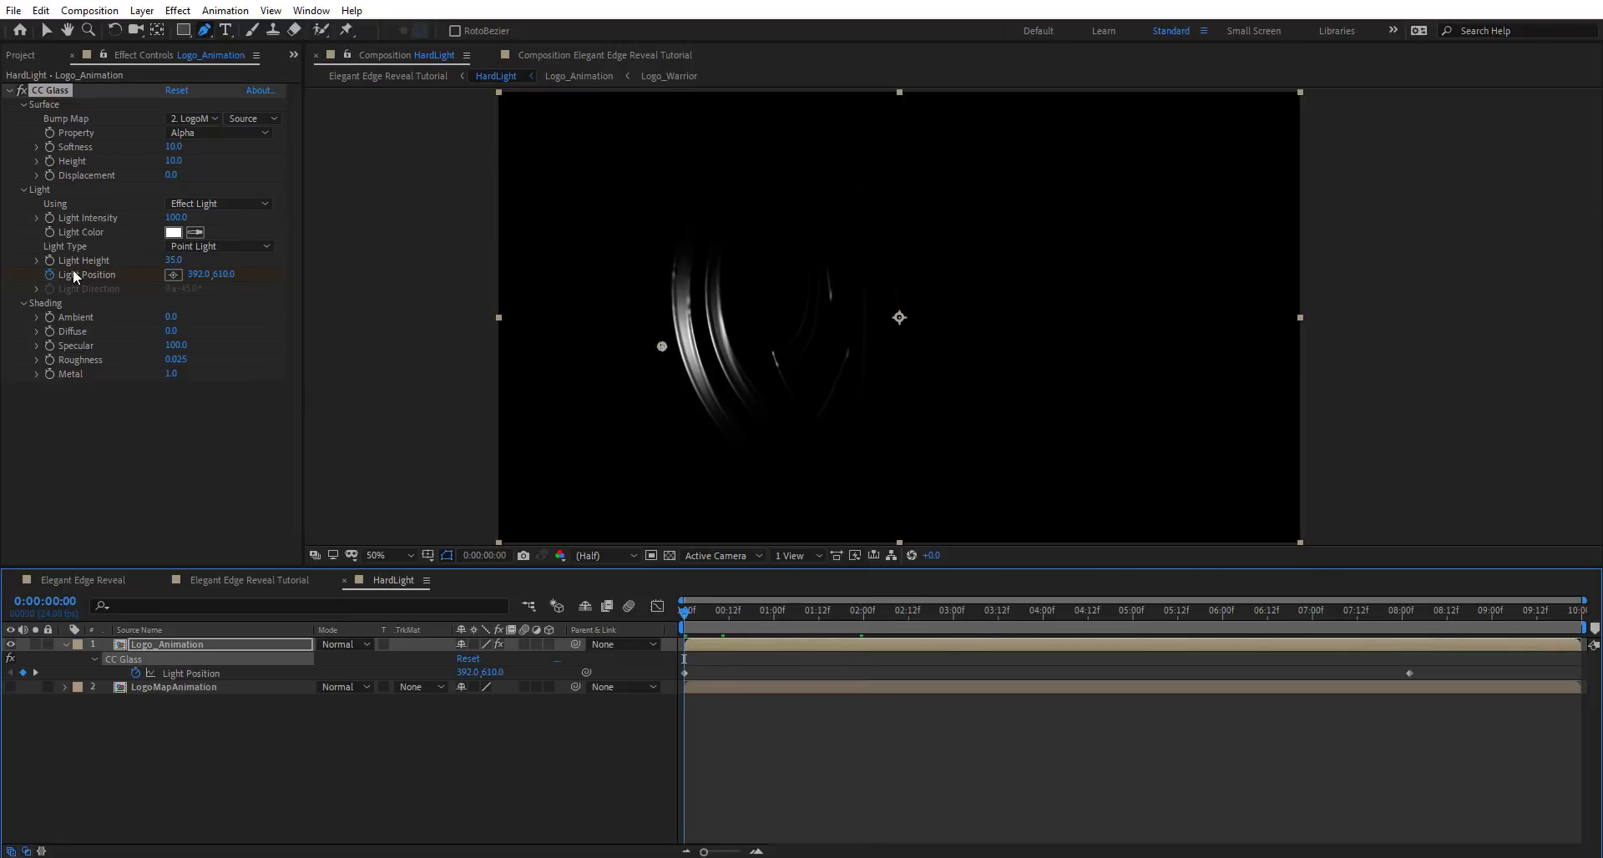
pyautogui.click(51, 263)
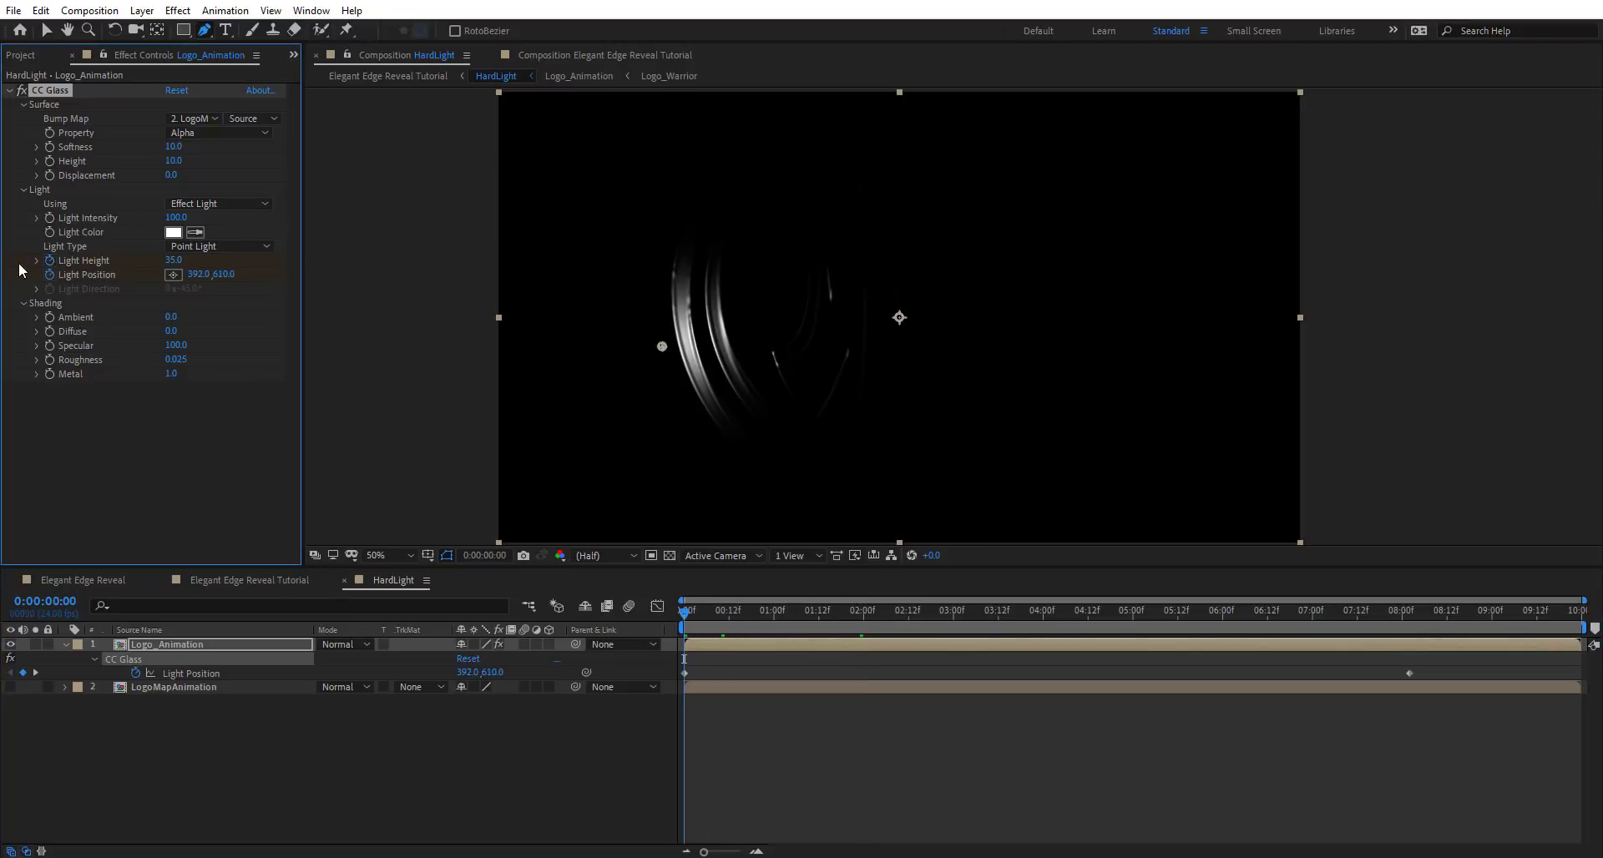
pyautogui.click(174, 260)
pyautogui.write('0')
pyautogui.press('Return')
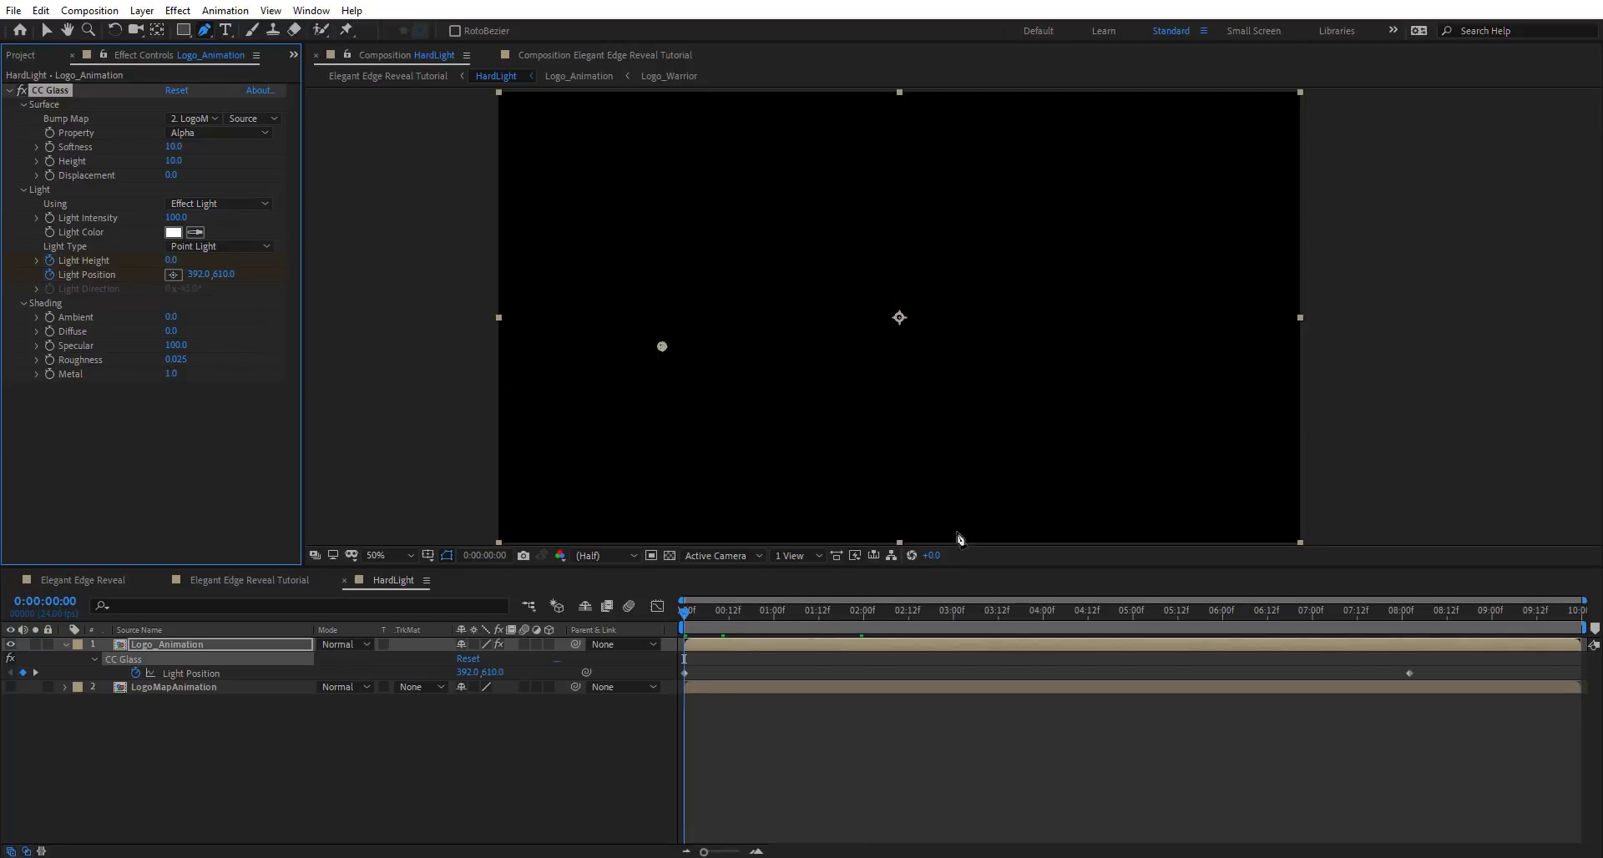
pyautogui.click(1406, 614)
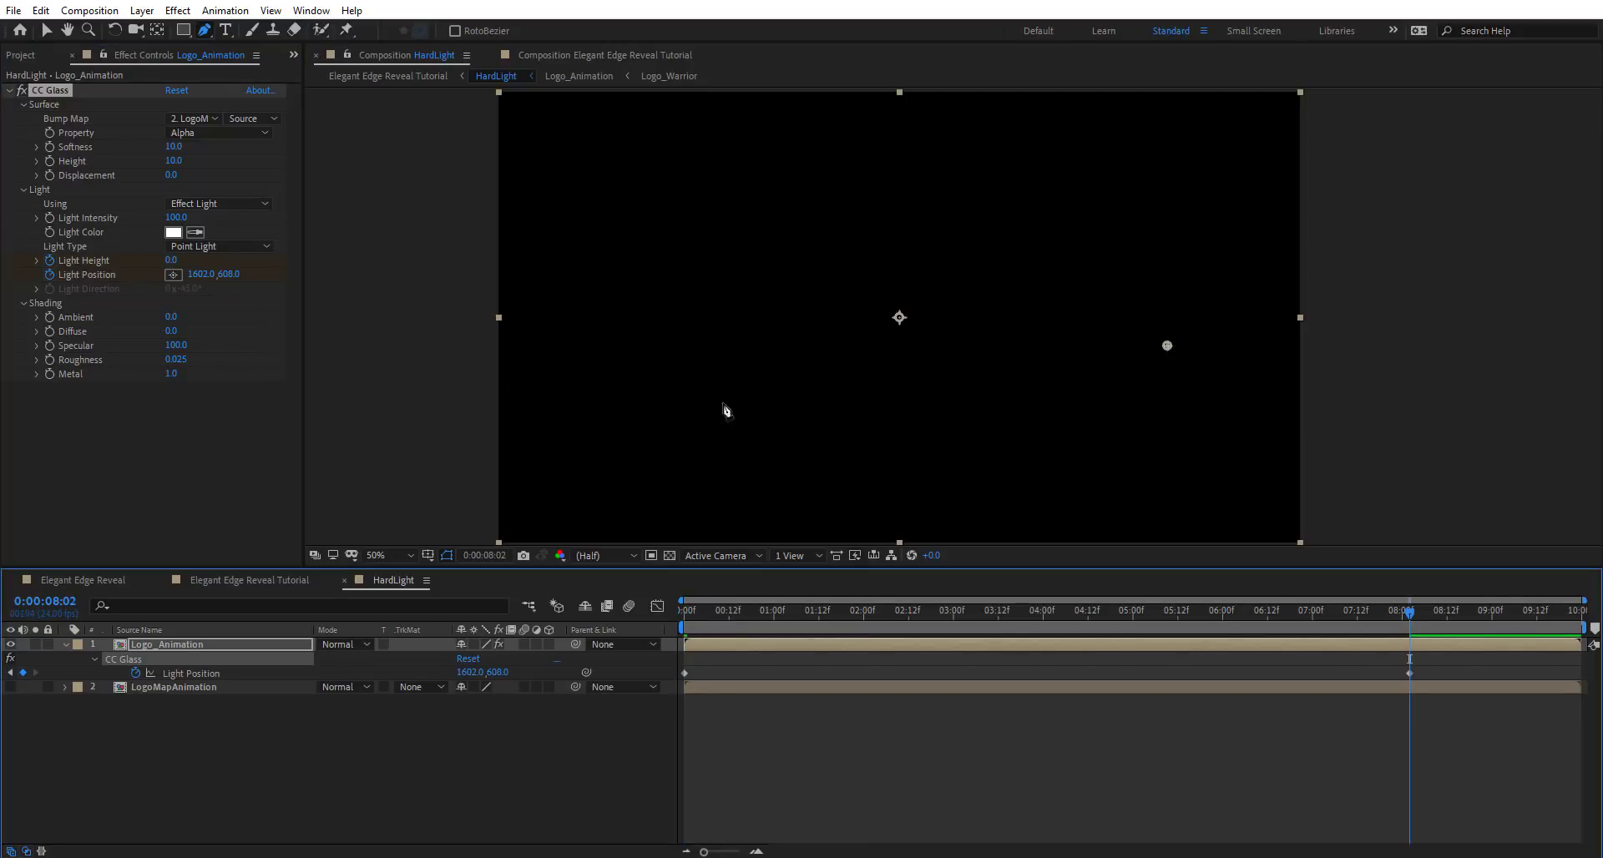
pyautogui.moveTo(177, 261); pyautogui.dragTo(212, 265)
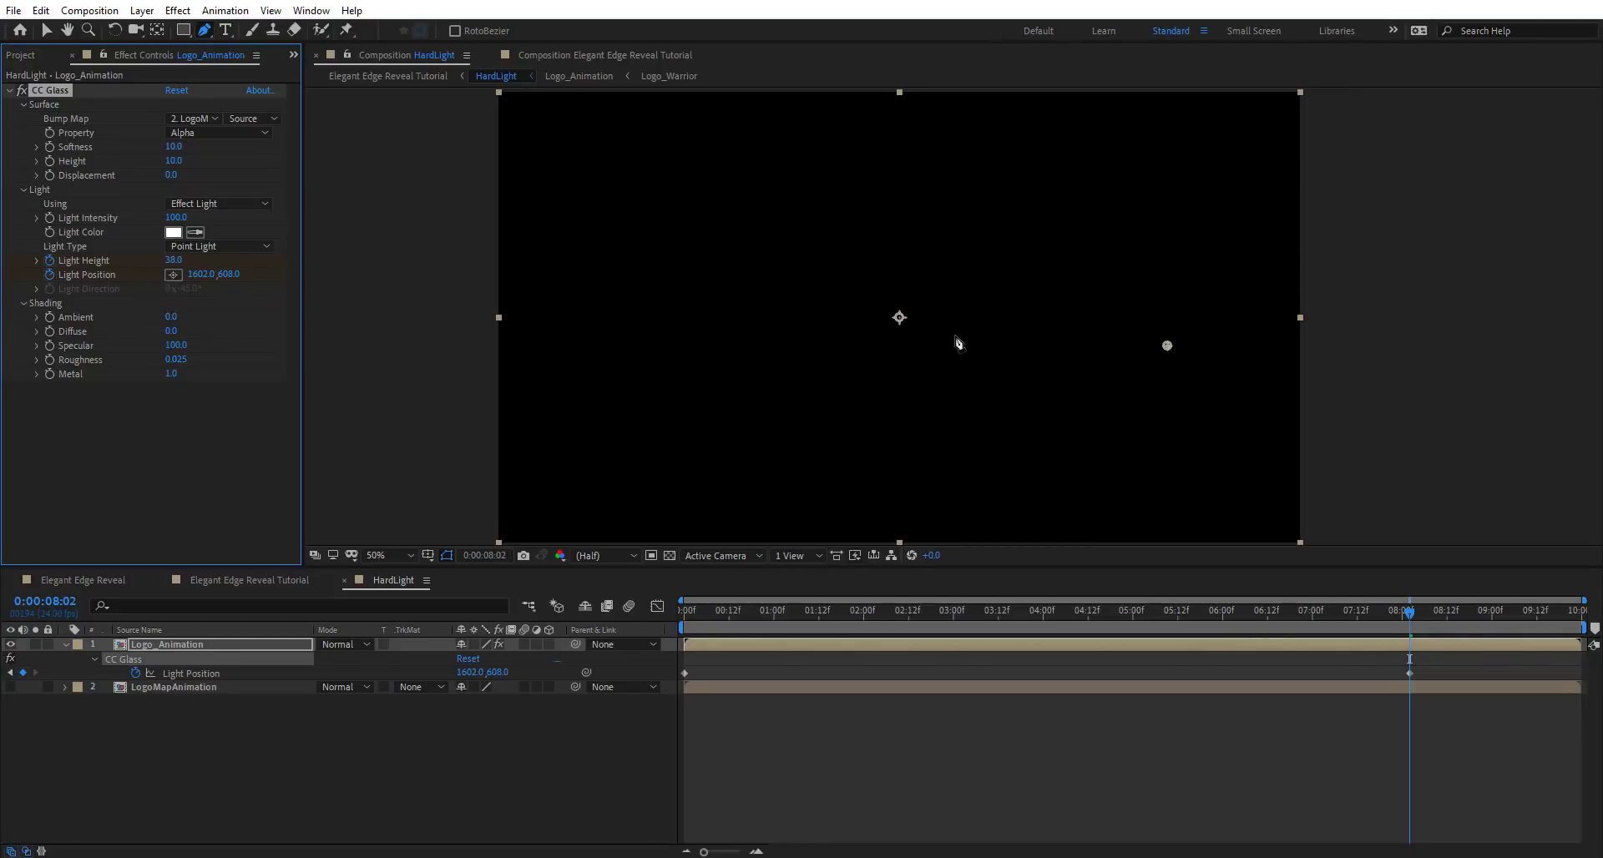
# Add Light Height keyframes of 50 at 0:00:05:09 and 0:00:03:00, moving the one at 0:00:05:09 to just past 0:00:06:12
pyautogui.press('.')
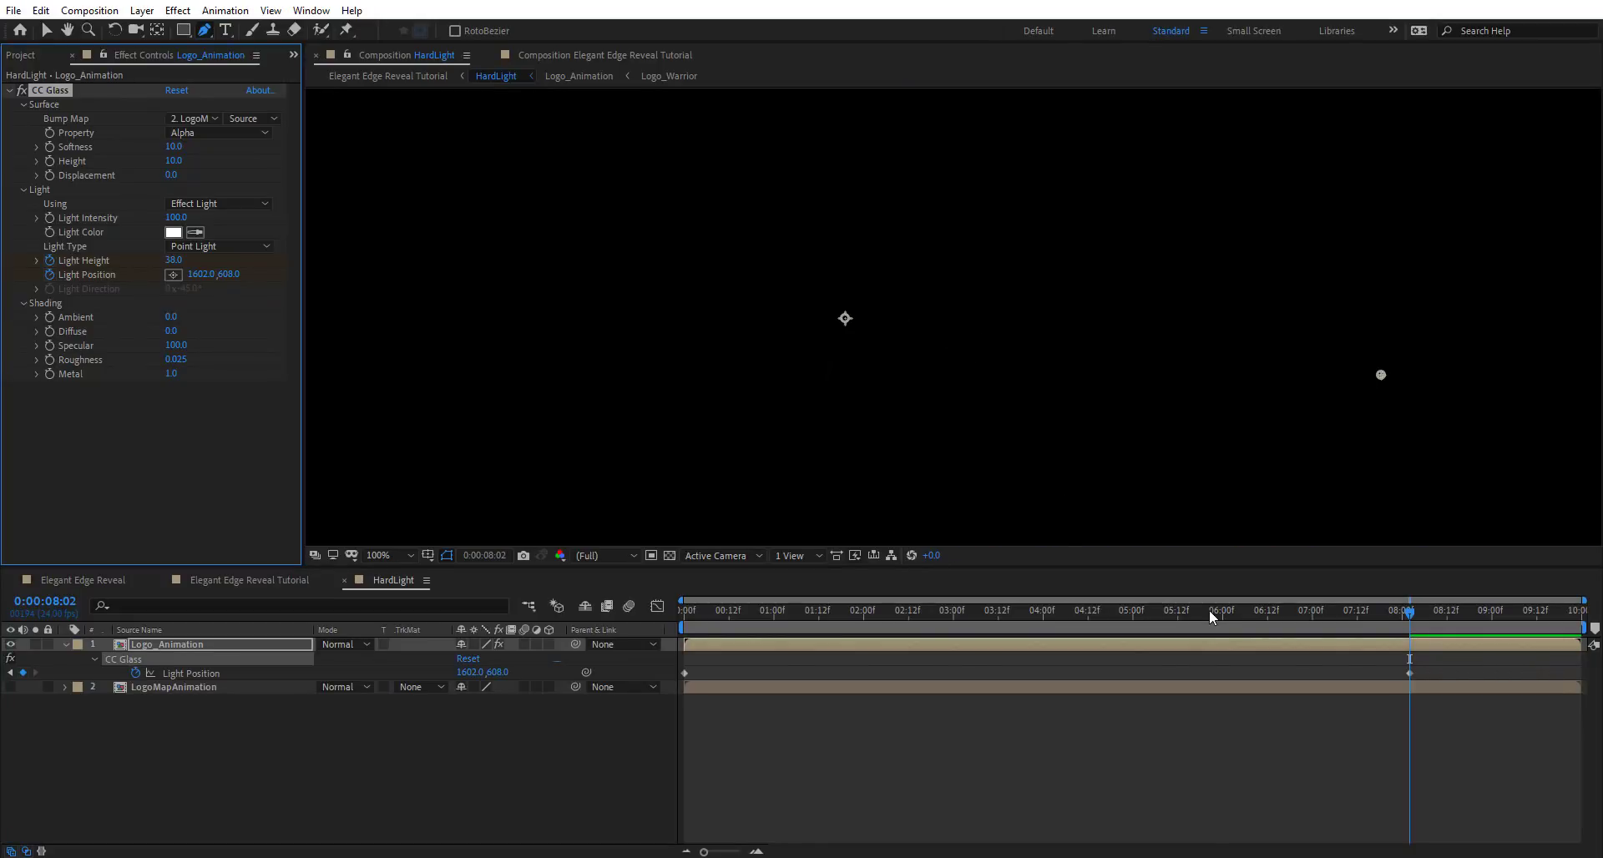
pyautogui.moveTo(1209, 610); pyautogui.dragTo(1164, 615)
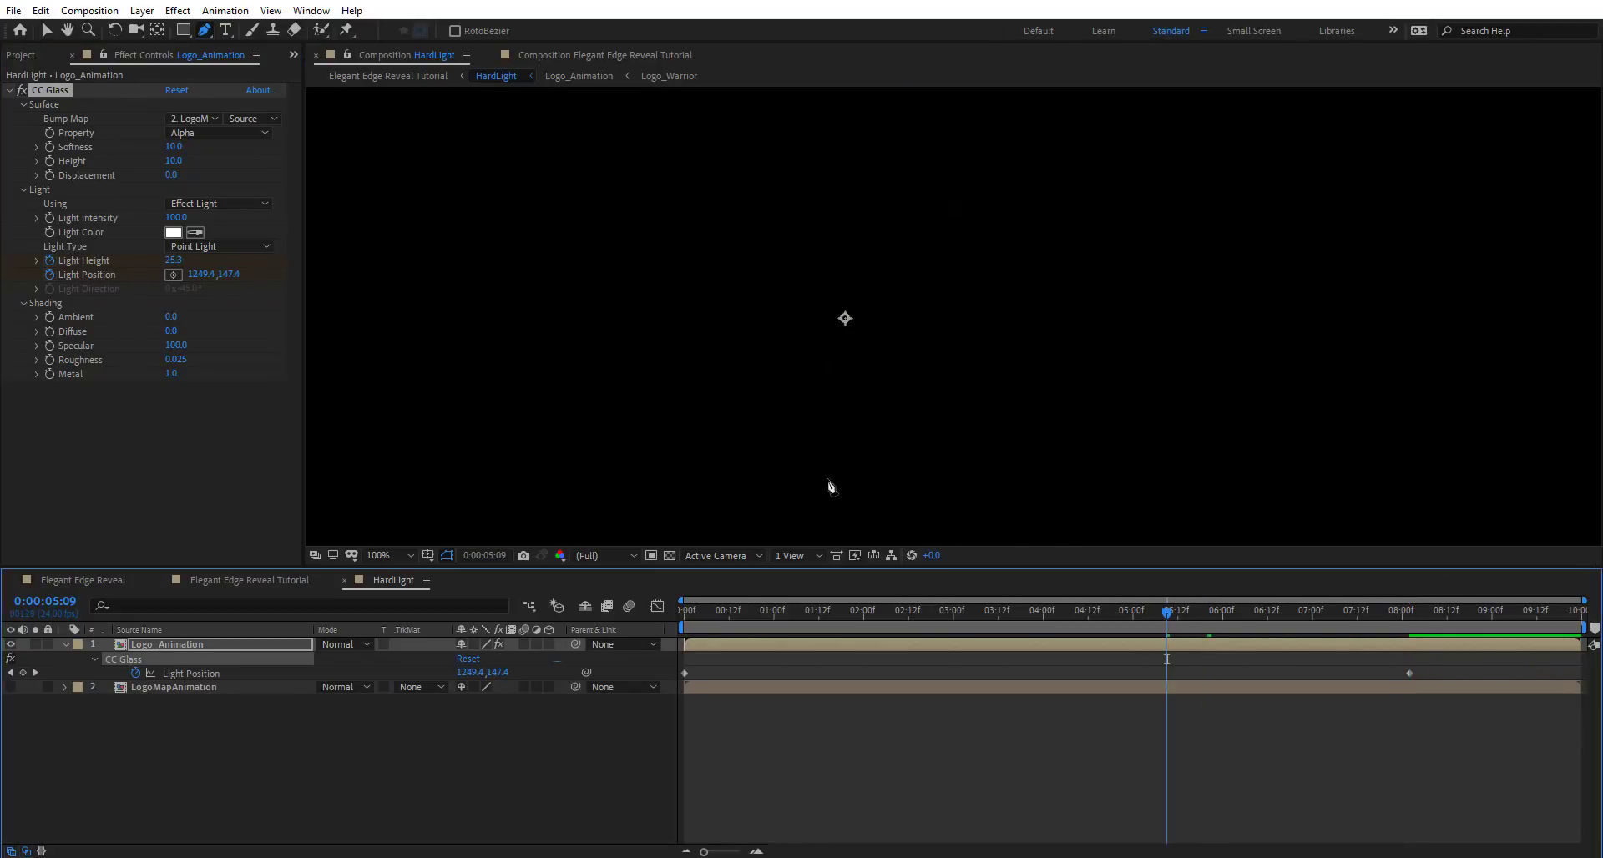
pyautogui.click(173, 261)
pyautogui.write('50')
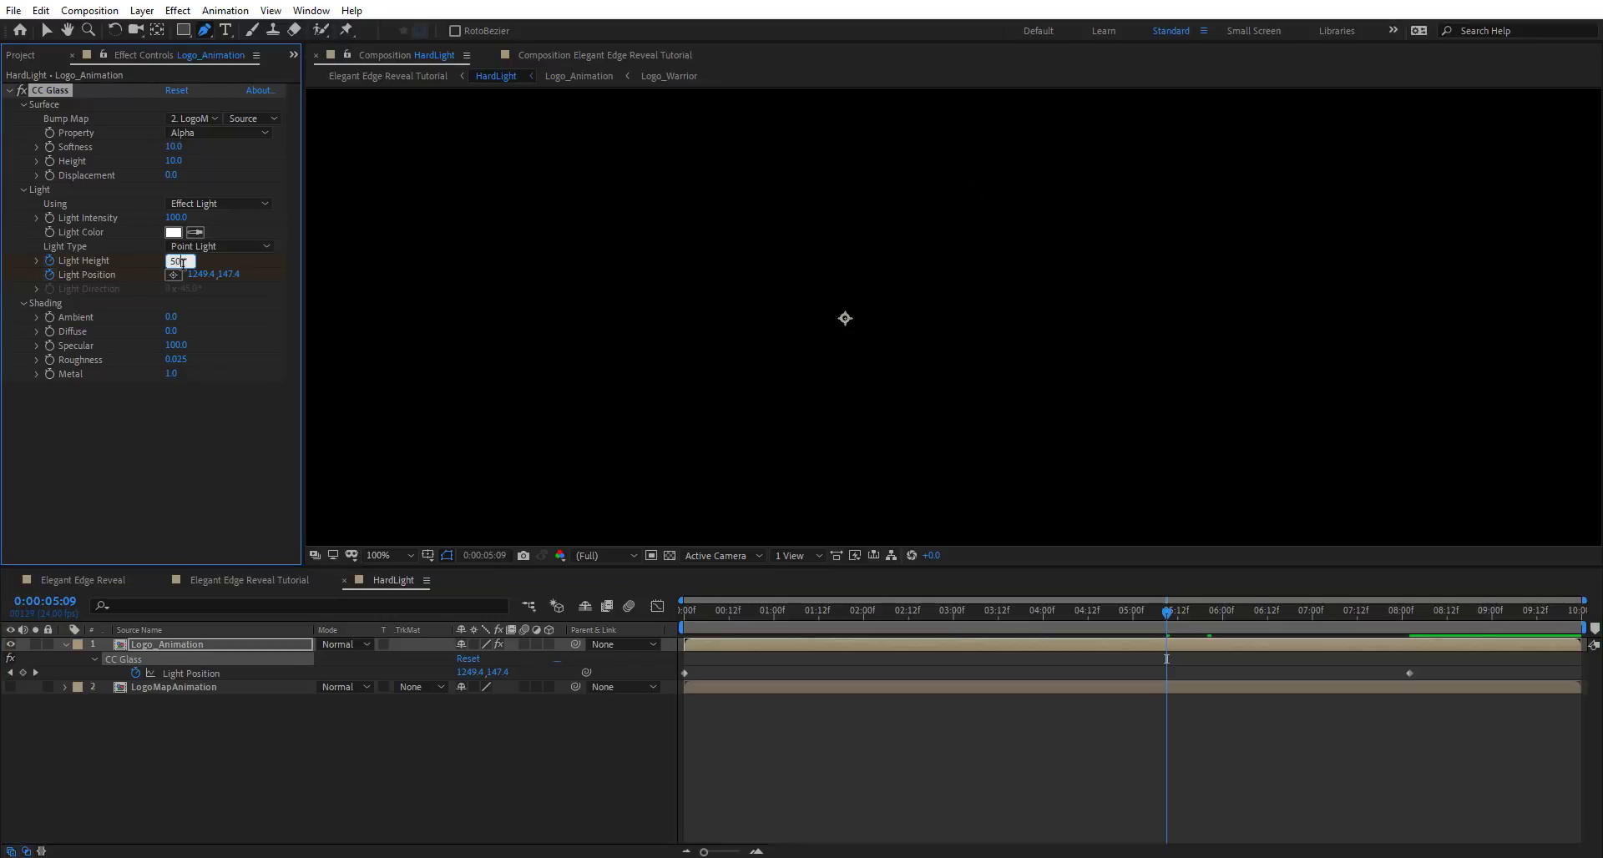
pyautogui.press('Return')
pyautogui.click(952, 613)
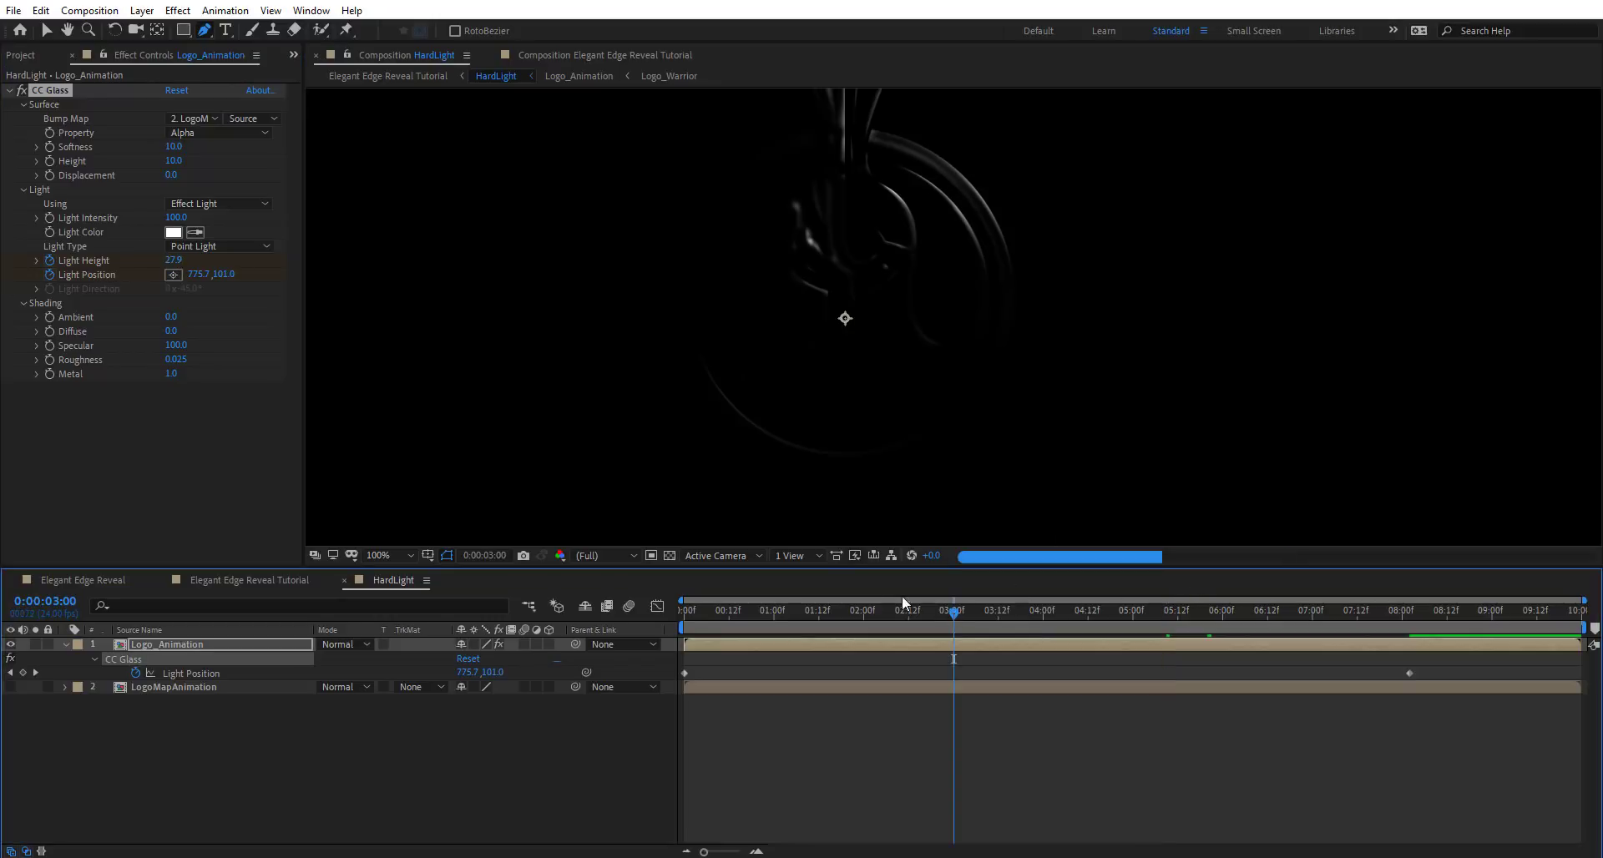
pyautogui.click(178, 258)
pyautogui.write('50')
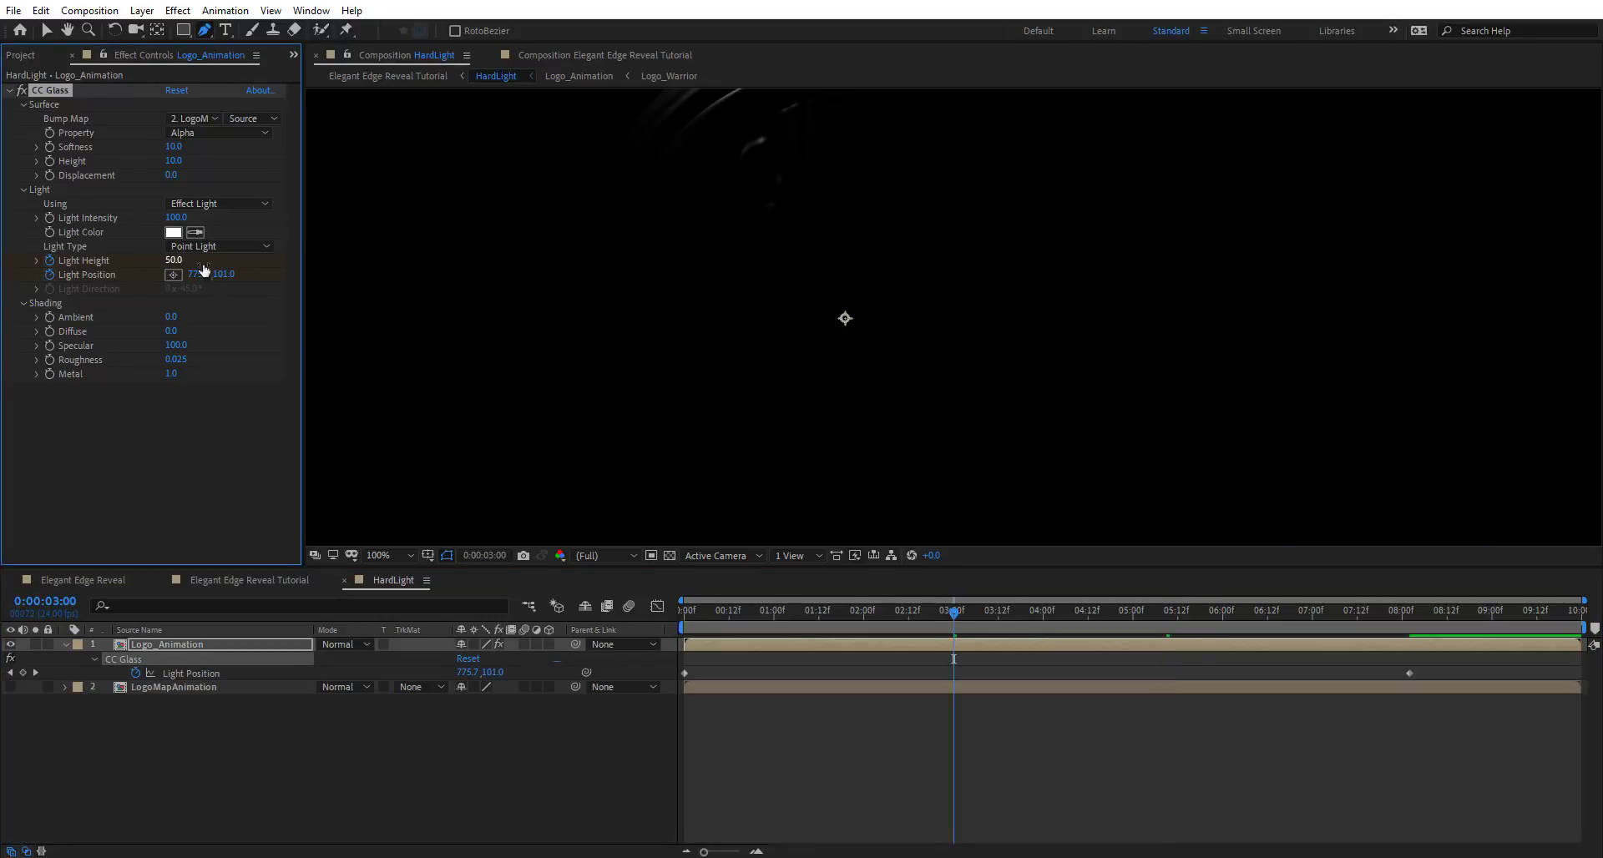
pyautogui.press('Return')
pyautogui.moveTo(1166, 673); pyautogui.dragTo(1281, 680)
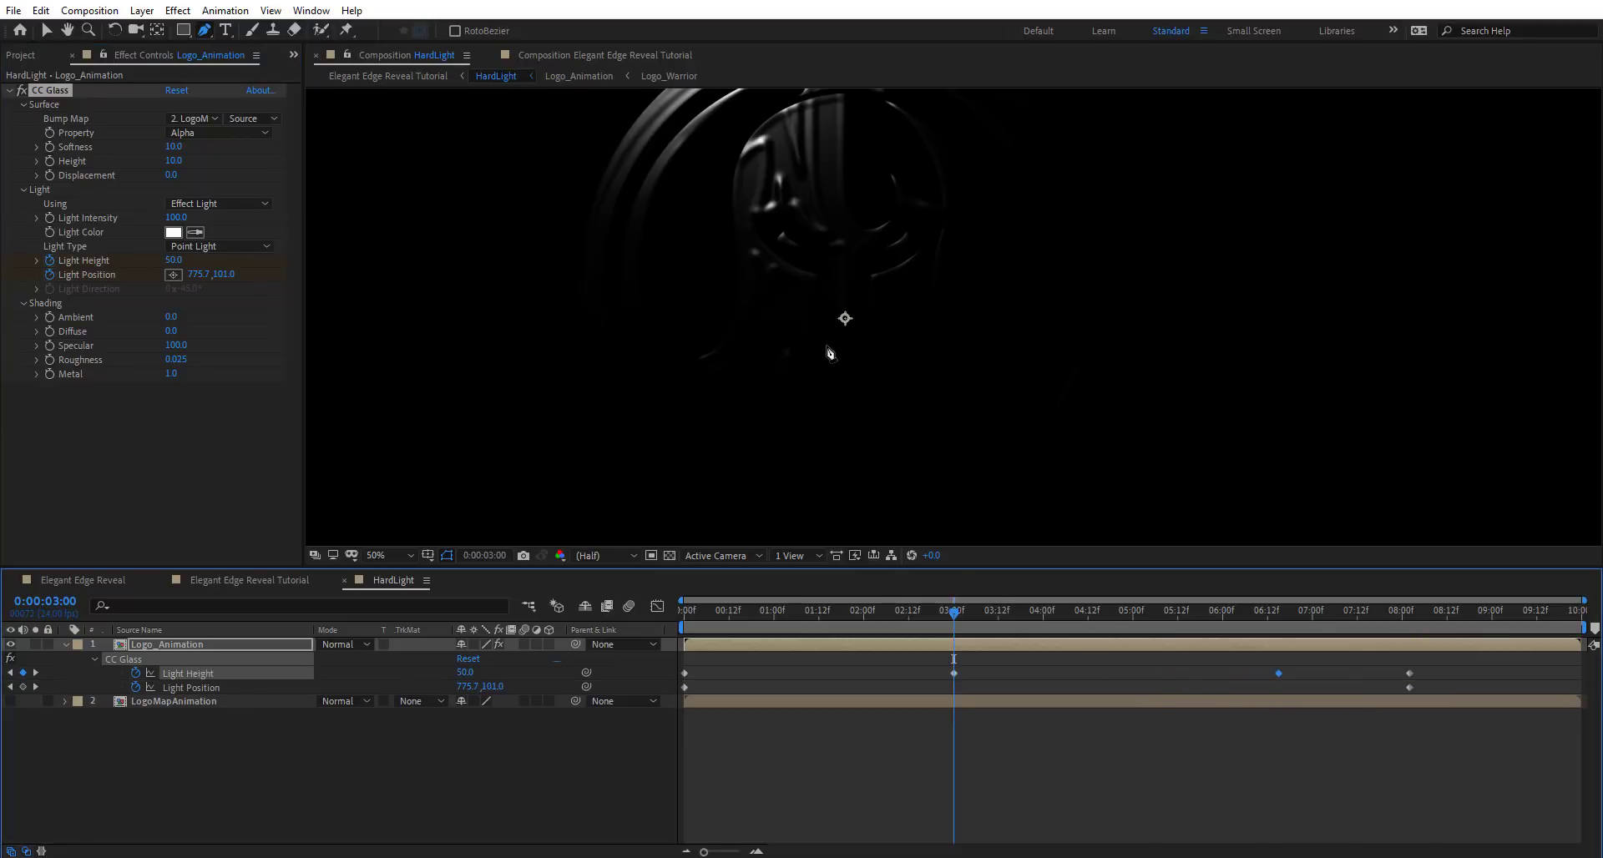
# Review the light sweep, then set the Light Height at 0:00:08:02 to 53.9 and the CC Glass Roughness to 0.029
pyautogui.press(',')
pyautogui.press('v')
pyautogui.moveTo(990, 607)
pyautogui.mouseDown()
pyautogui.moveTo(1078, 606)
pyautogui.moveTo(975, 615)
pyautogui.moveTo(1009, 614)
pyautogui.mouseUp()
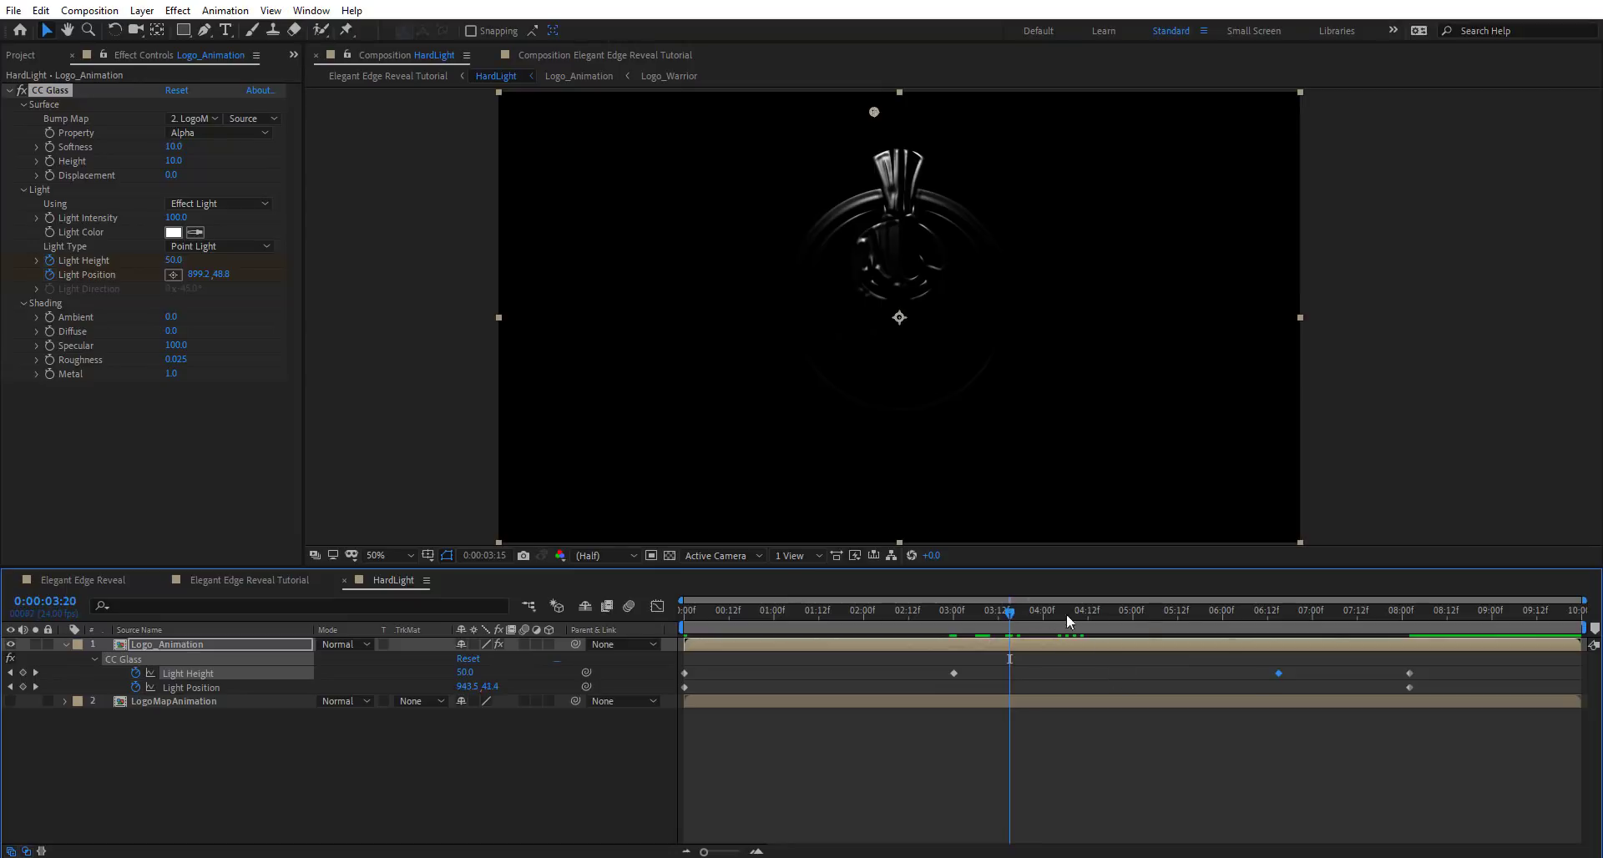
pyautogui.moveTo(1065, 614); pyautogui.dragTo(1401, 650)
pyautogui.rightClick(1400, 650)
pyautogui.click(1360, 760)
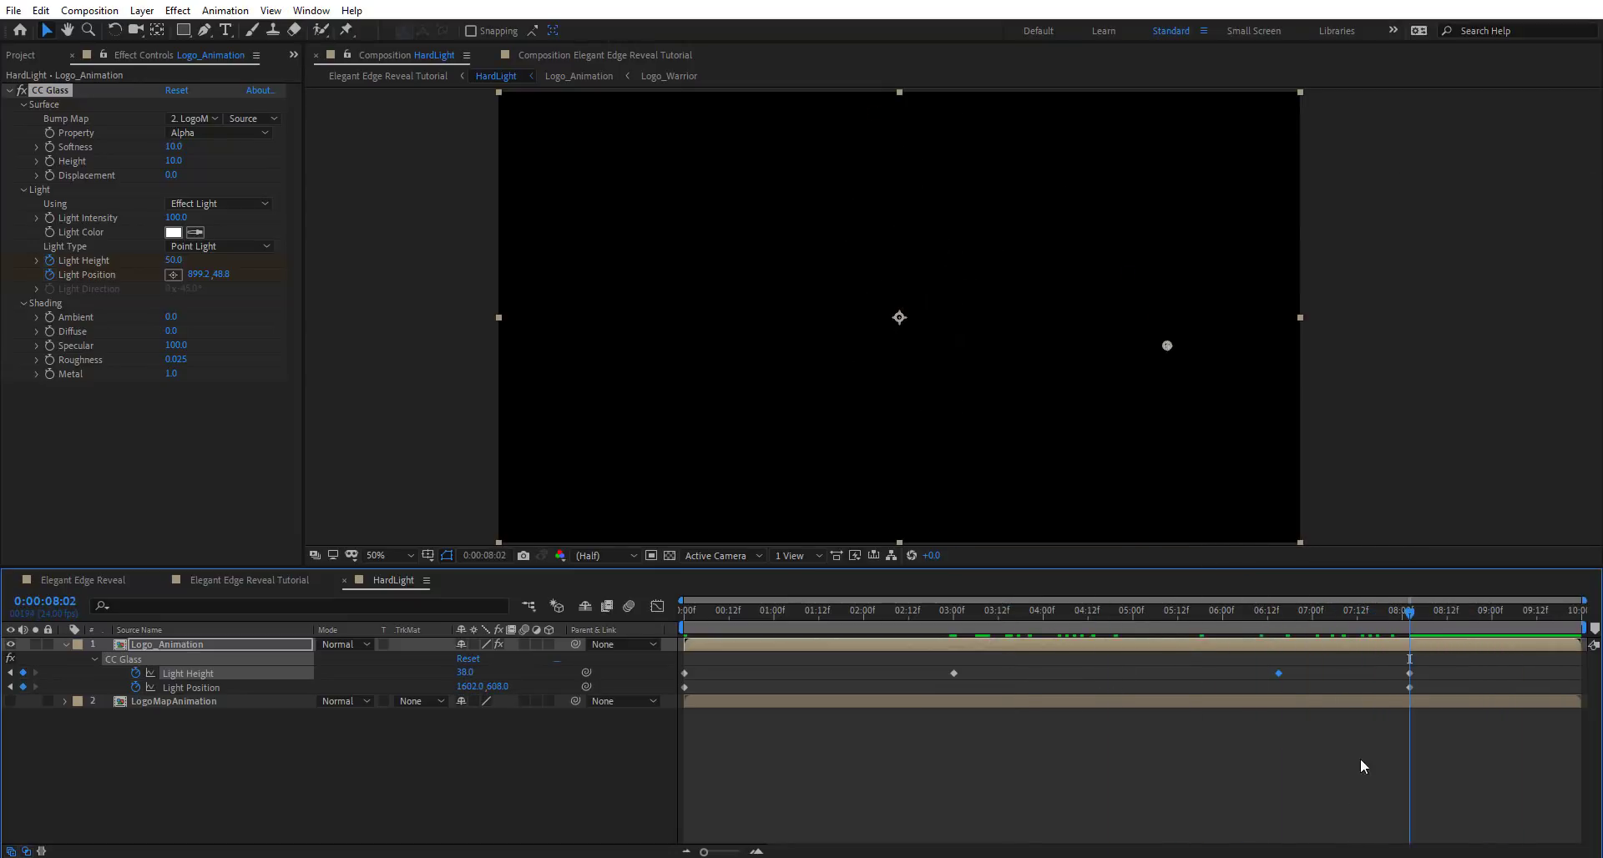
pyautogui.click(1360, 758)
pyautogui.scroll(2, 900, 312)
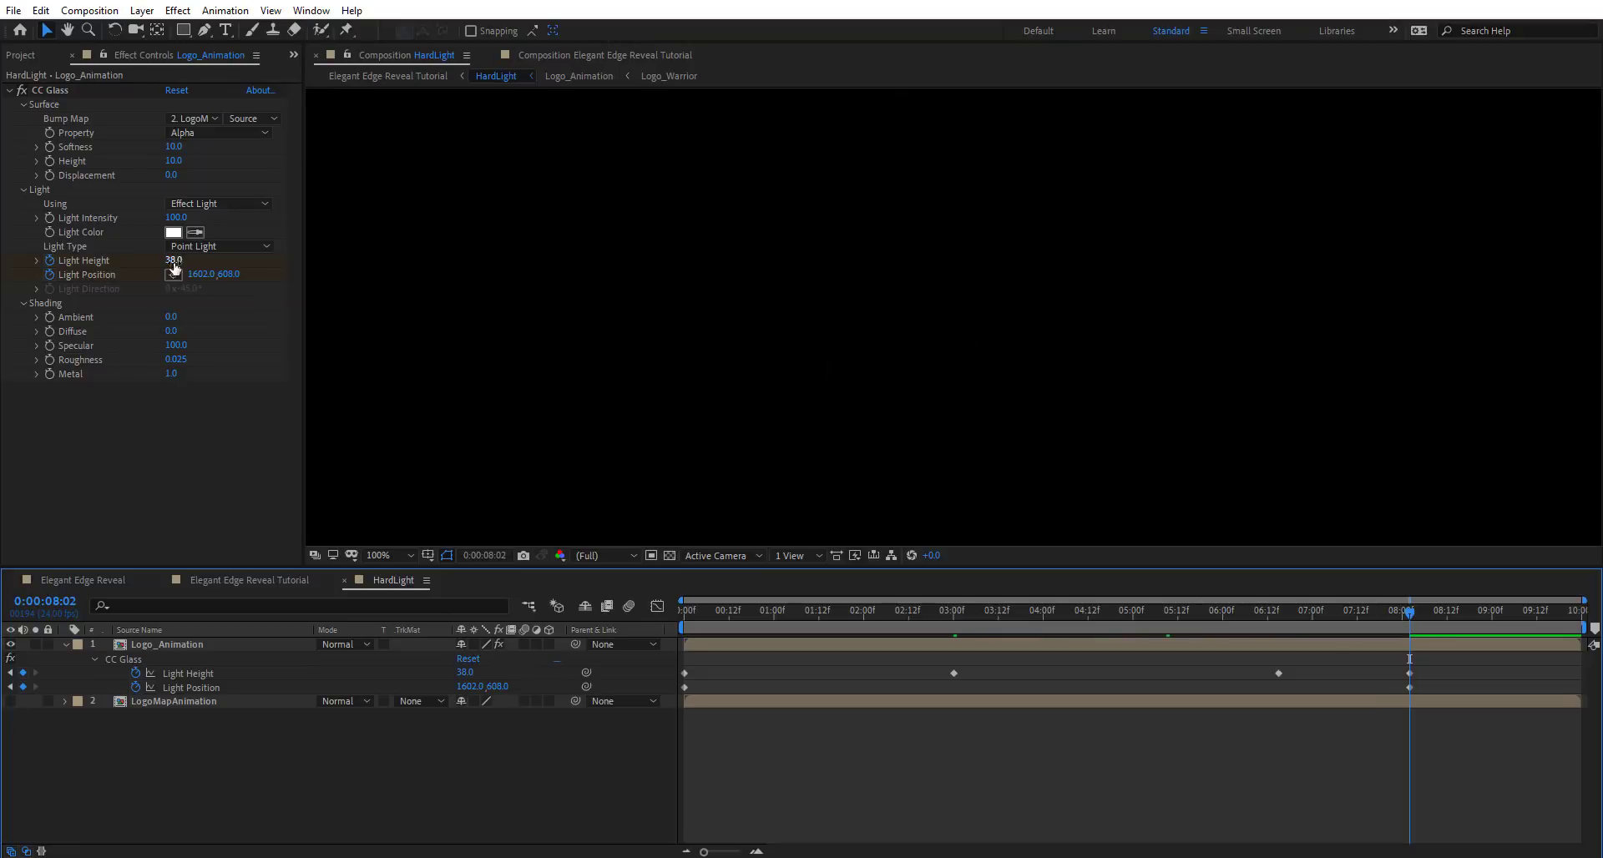
pyautogui.moveTo(173, 260); pyautogui.dragTo(192, 260)
pyautogui.hotkey('ctrl', 'z')
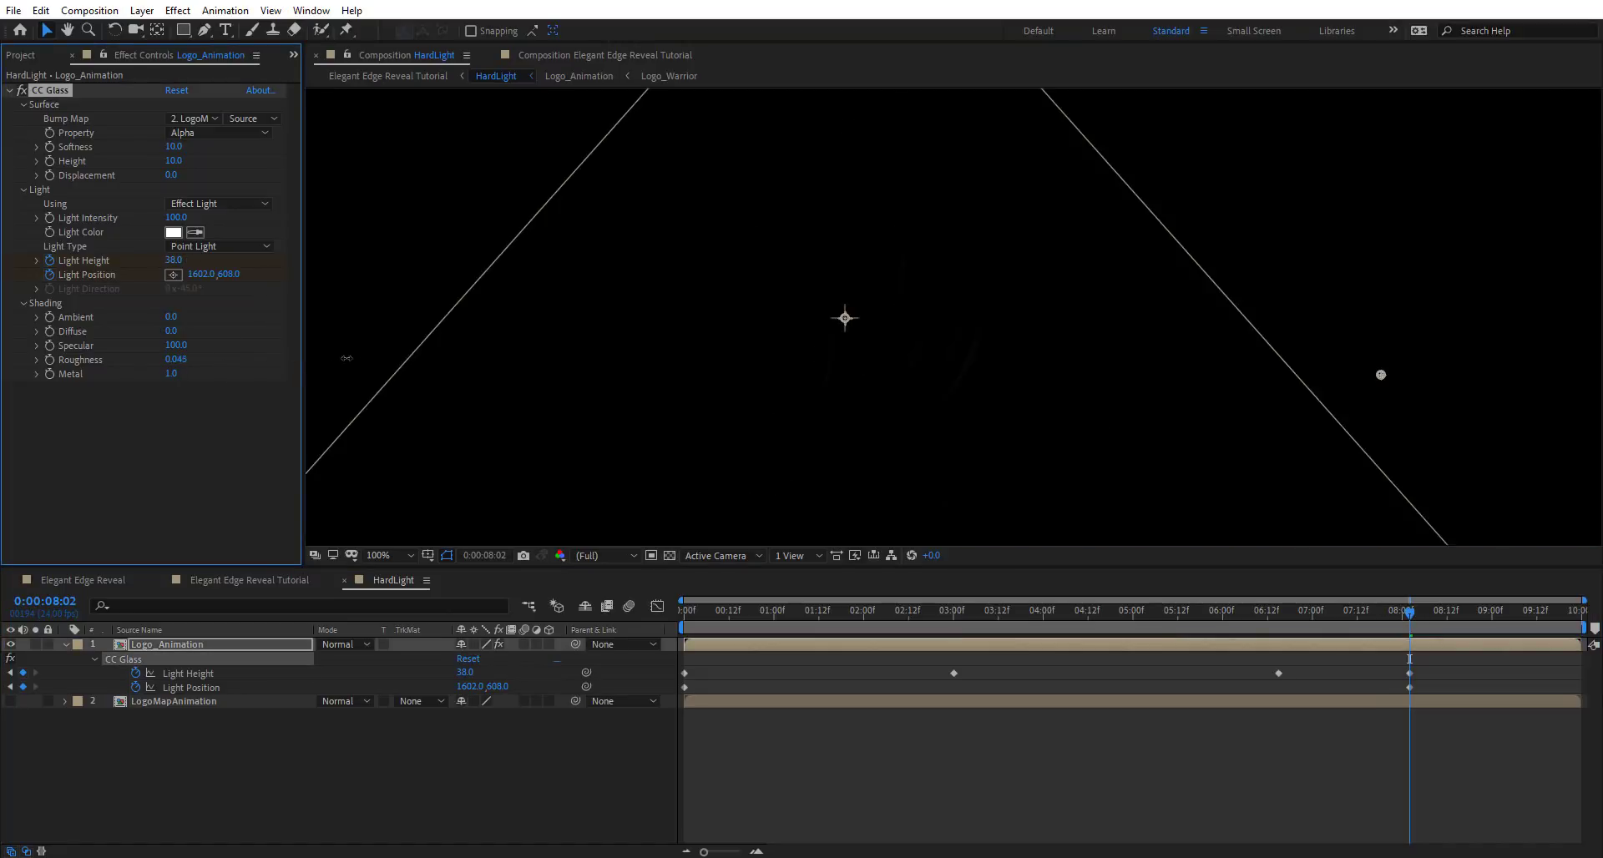
pyautogui.moveTo(197, 260); pyautogui.dragTo(333, 269)
pyautogui.press(',')
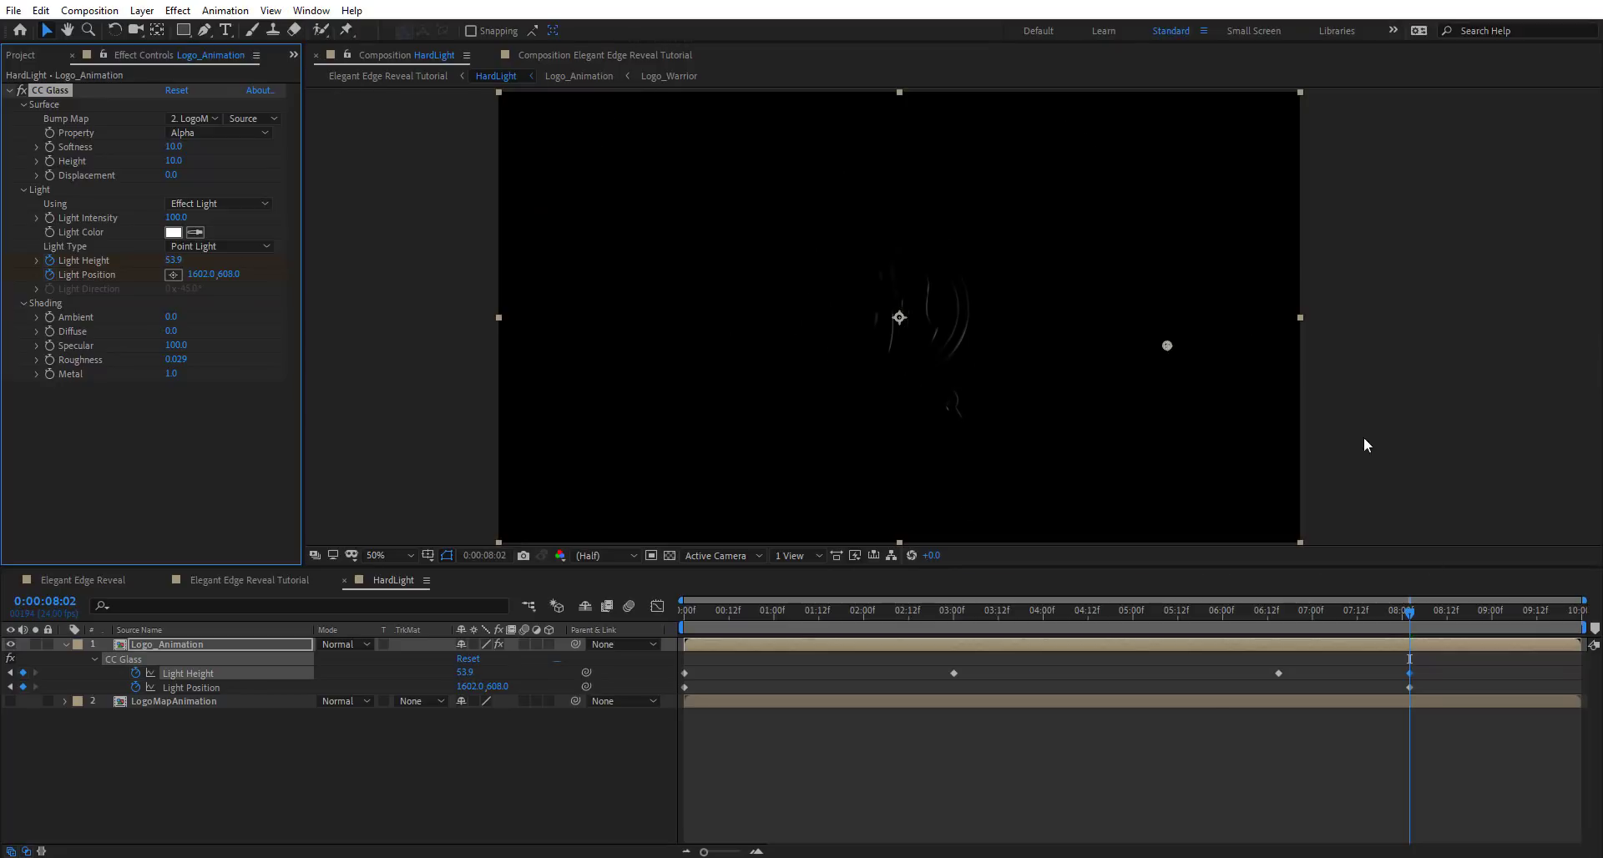
# Preview the HardLight composition's light sweep from the start and examine it around 0:00:03:09
pyautogui.press('space')
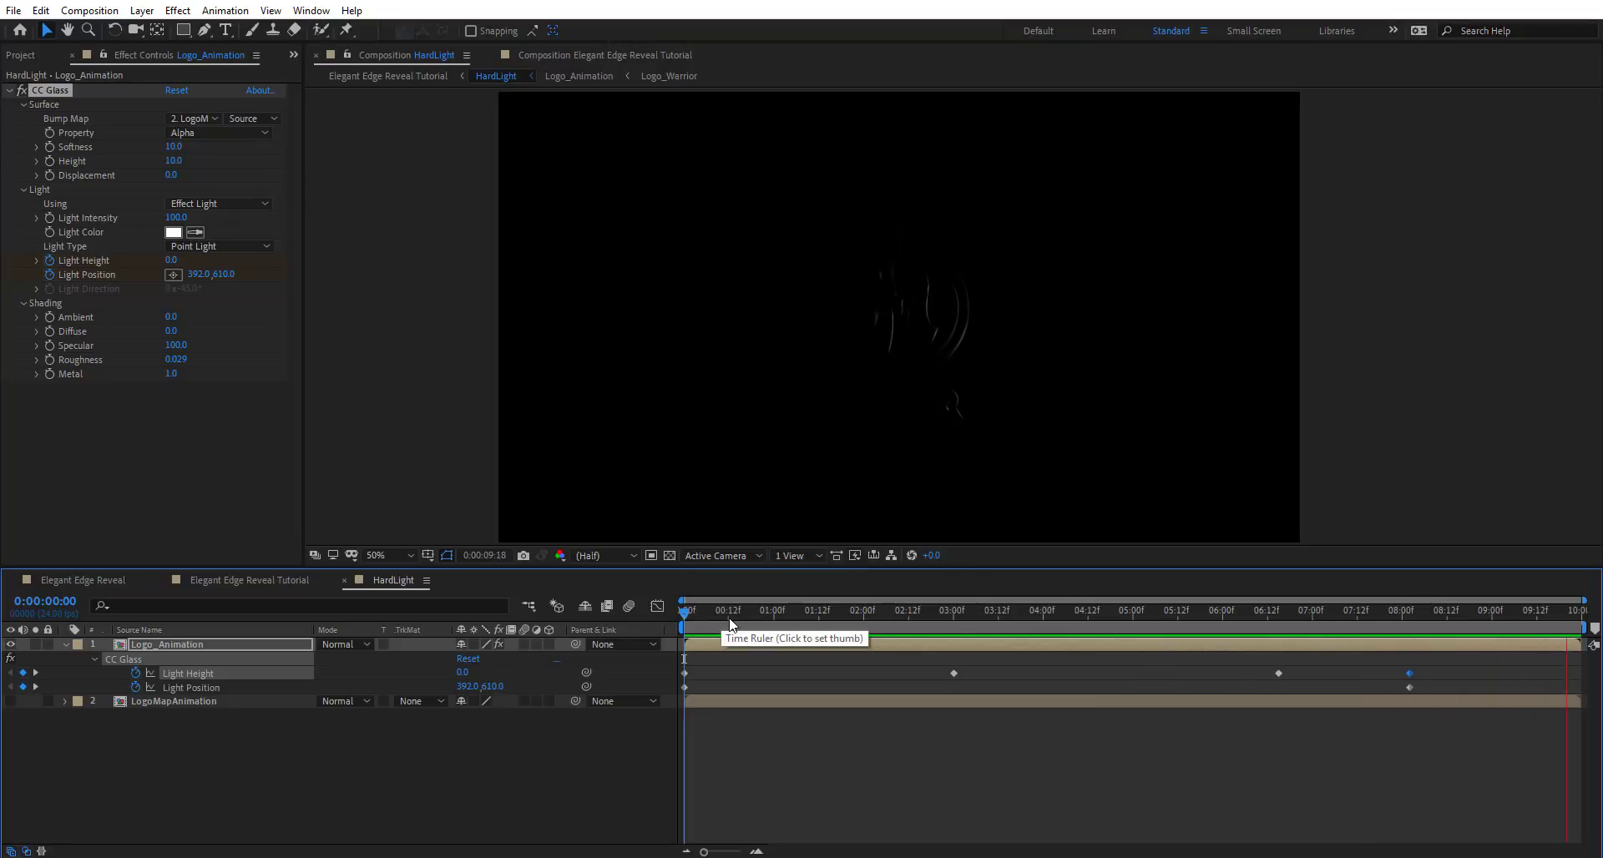
pyautogui.moveTo(734, 616); pyautogui.dragTo(987, 659)
pyautogui.click(282, 759)
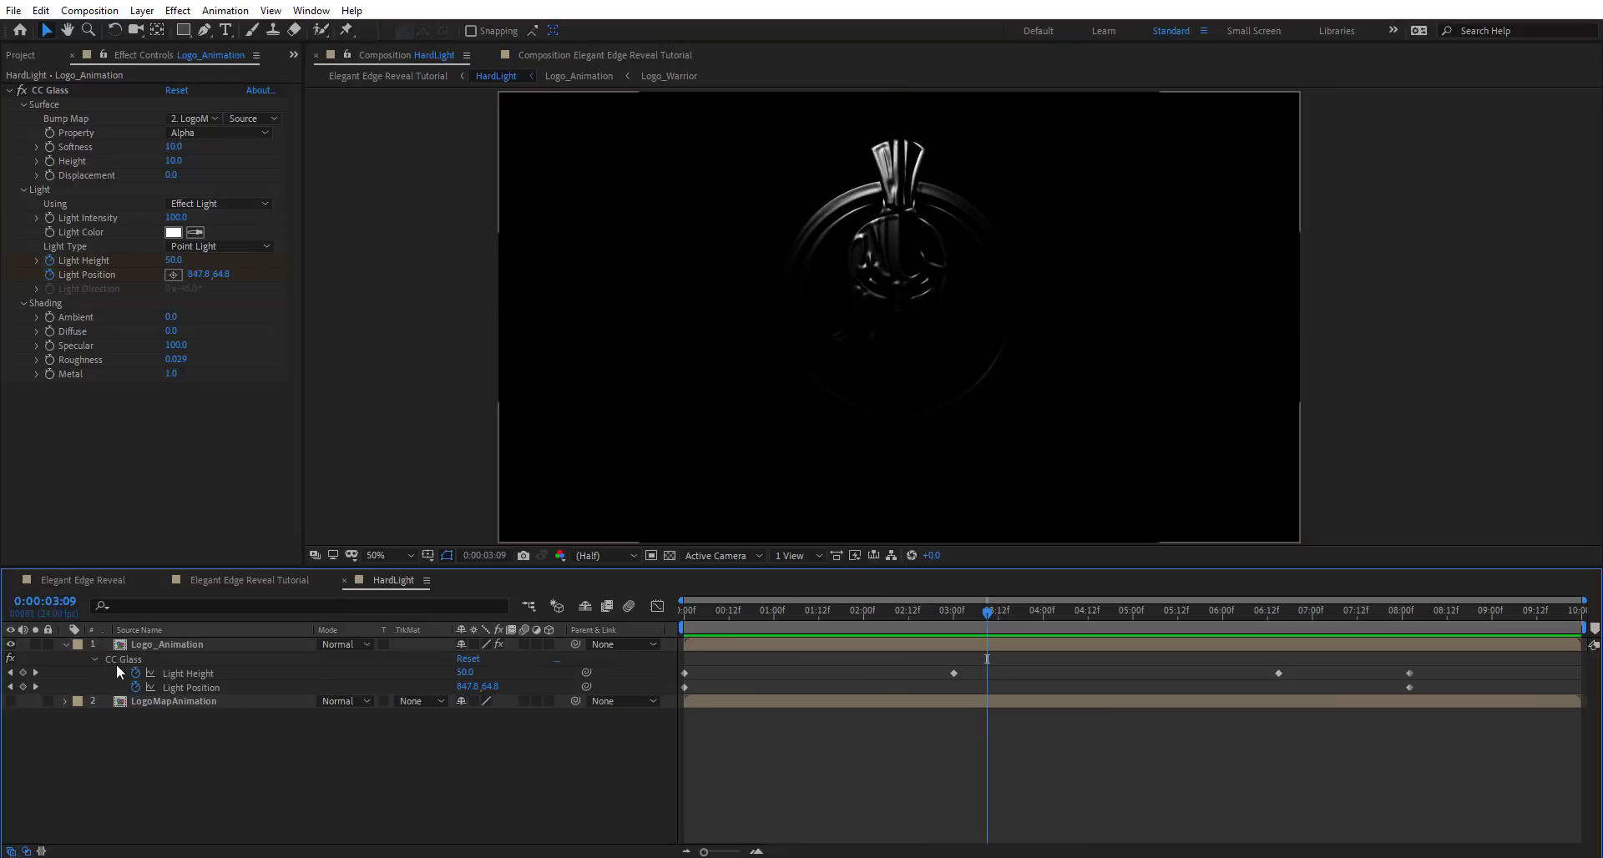
# Close HardLight, duplicate that composition and place the copy above the HardLight layer in Elegant Edge Reveal Tutorial
pyautogui.click(66, 644)
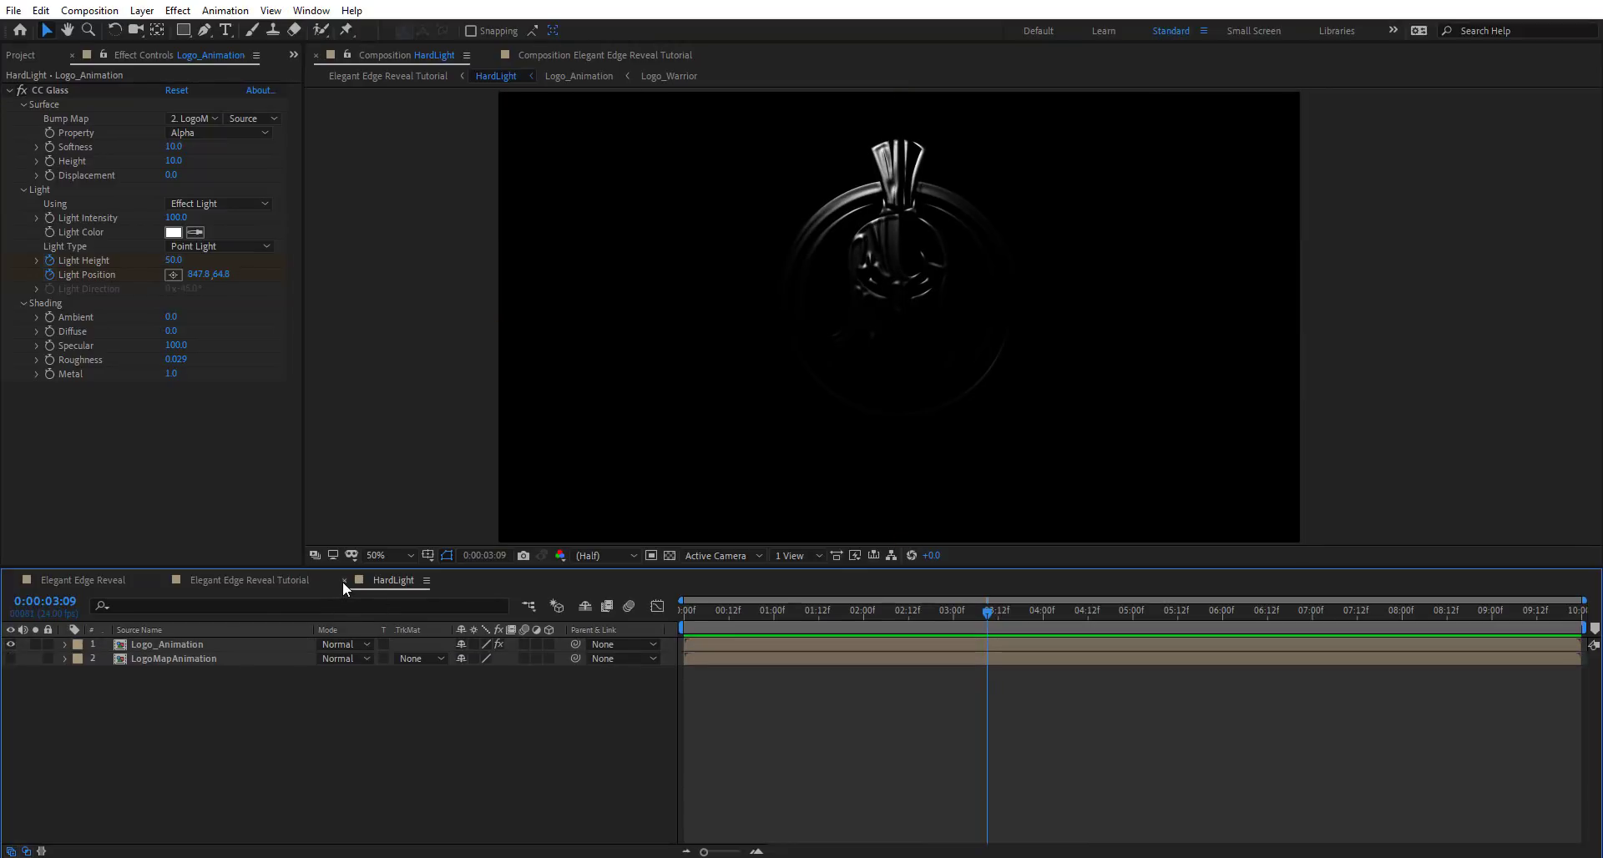
pyautogui.click(344, 580)
pyautogui.click(26, 54)
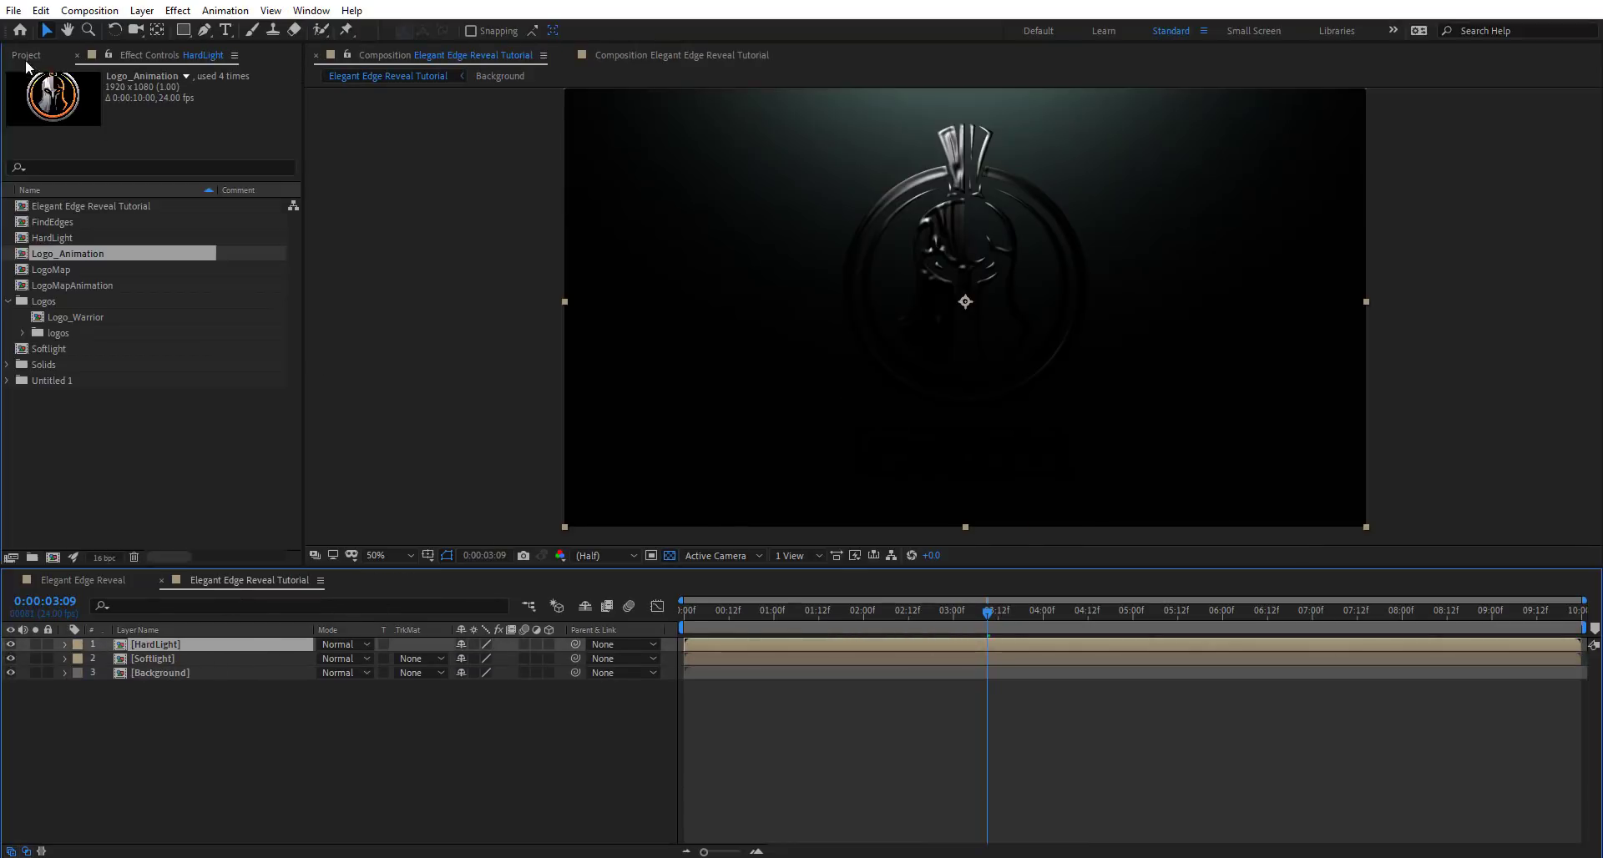
pyautogui.click(52, 238)
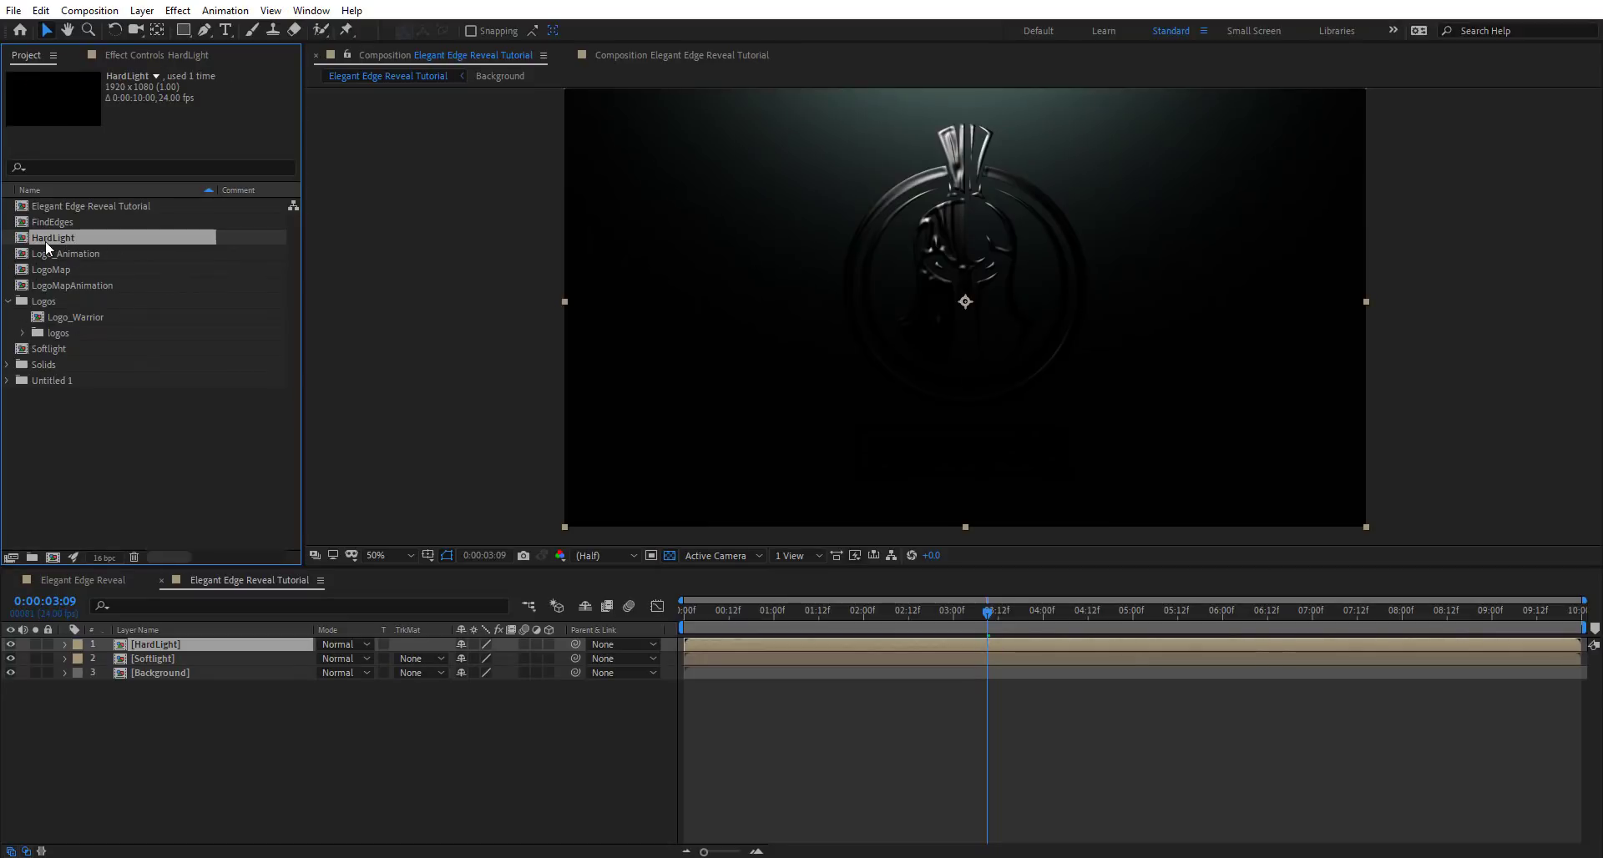
pyautogui.hotkey('ctrl', 'd')
pyautogui.moveTo(102, 252); pyautogui.dragTo(184, 648)
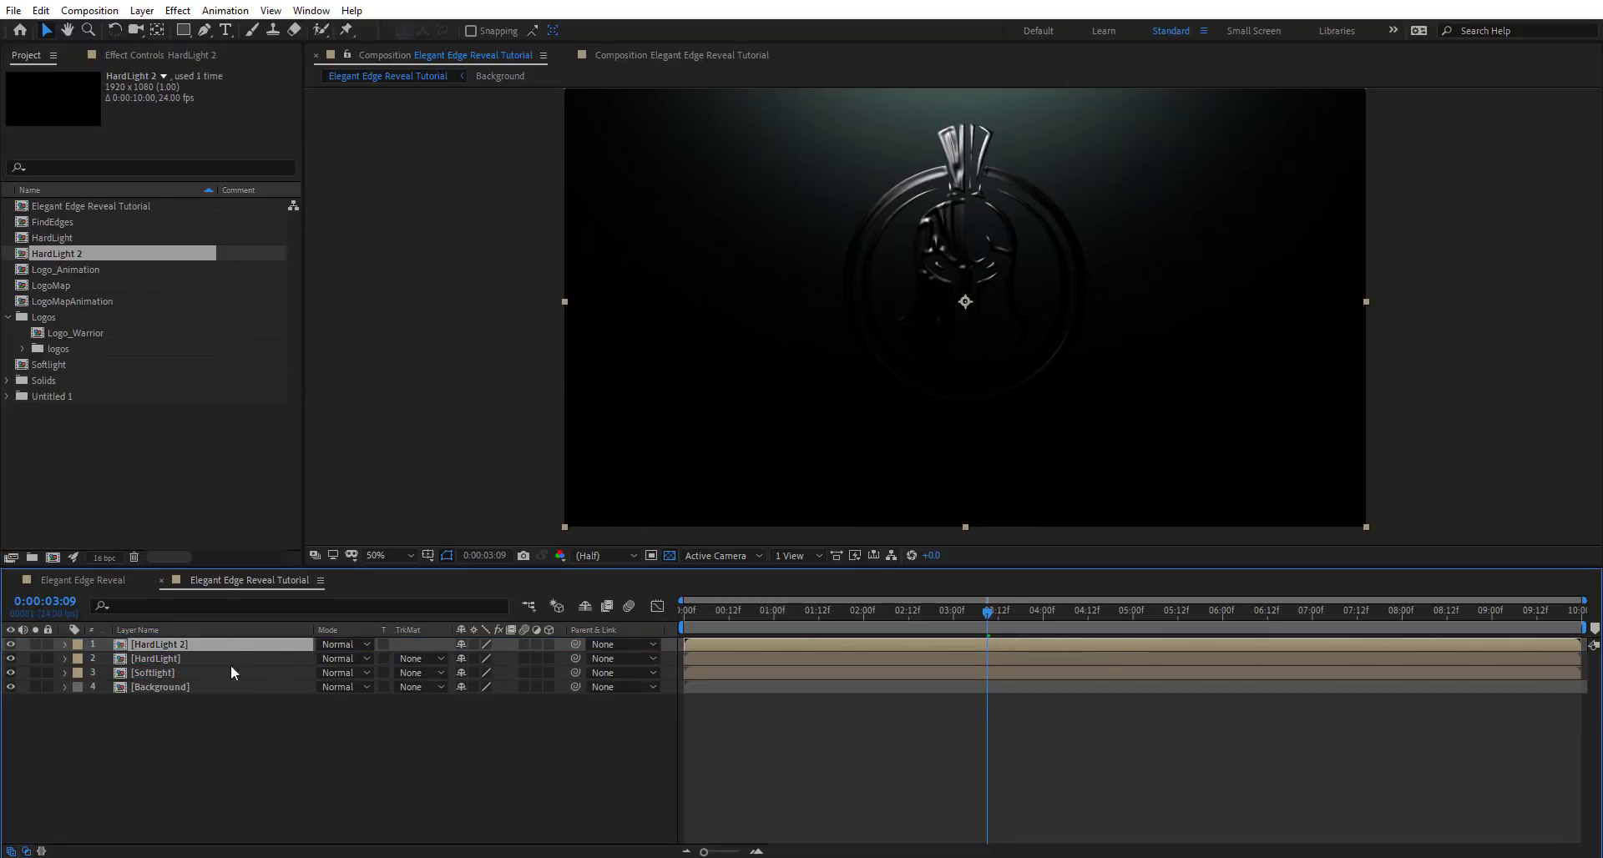
# Open the HardLight 2 composition and remove all Light Height and Light Position keyframes from Logo_Animation's CC Glass effect
pyautogui.doubleClick(182, 644)
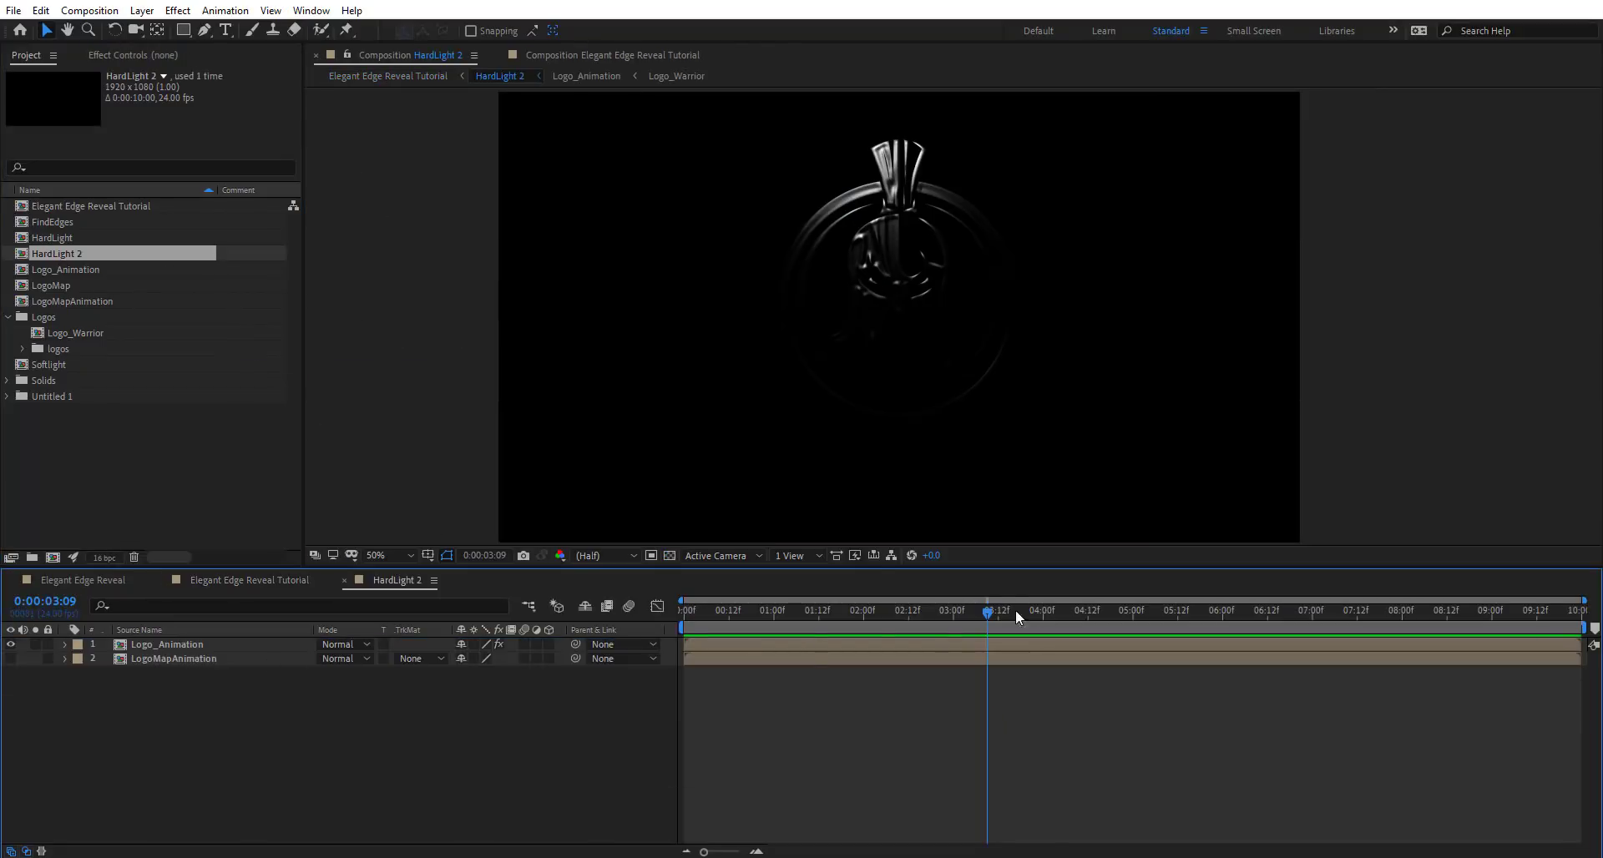
pyautogui.click(805, 647)
pyautogui.press('u')
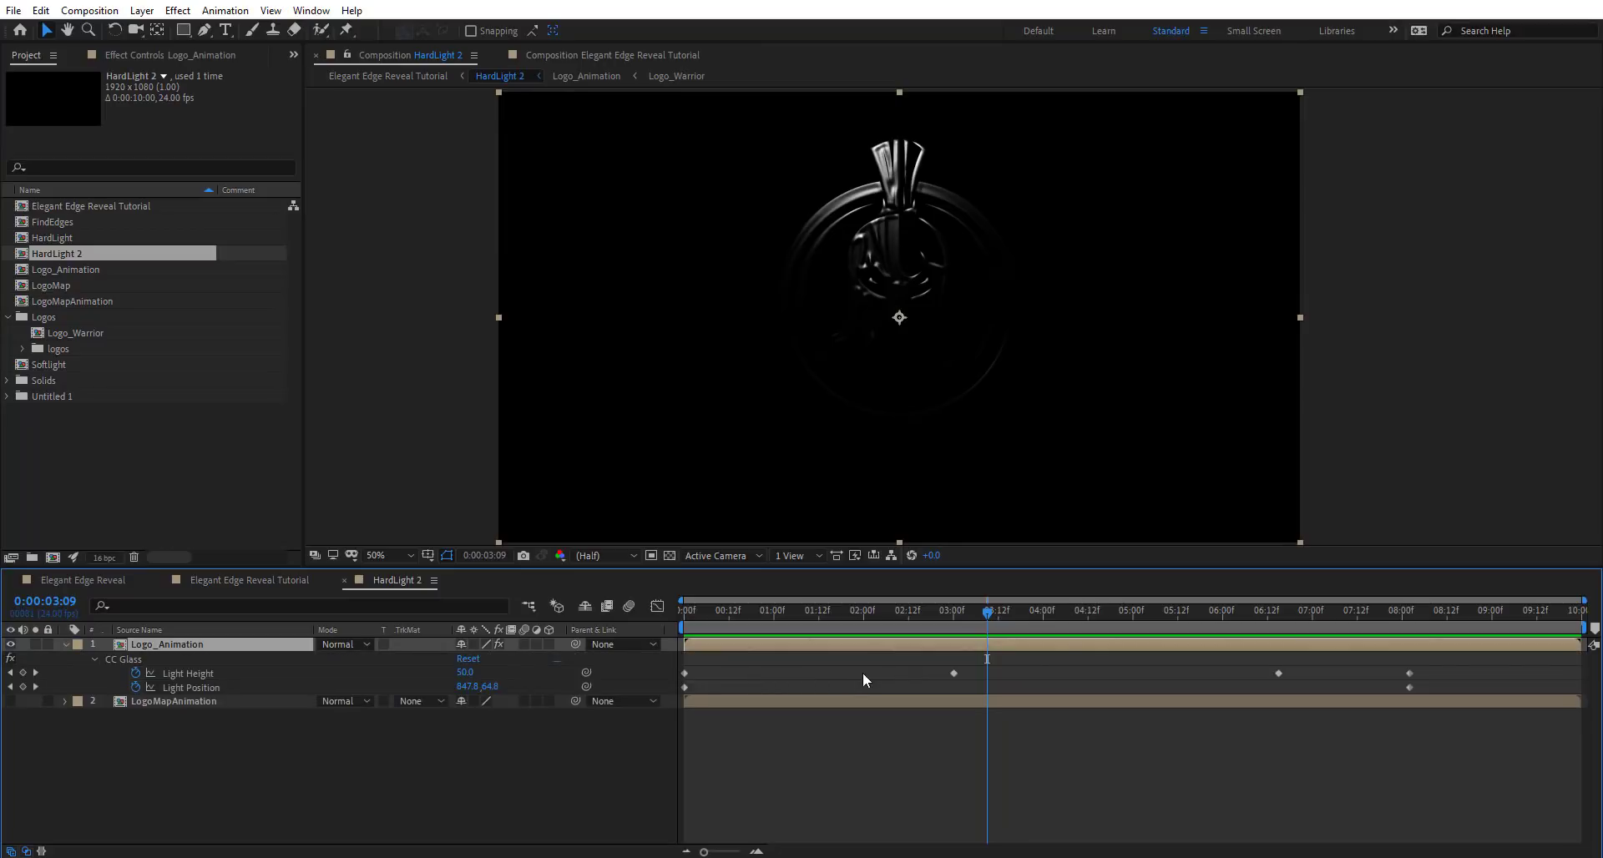
pyautogui.click(135, 673)
pyautogui.click(135, 687)
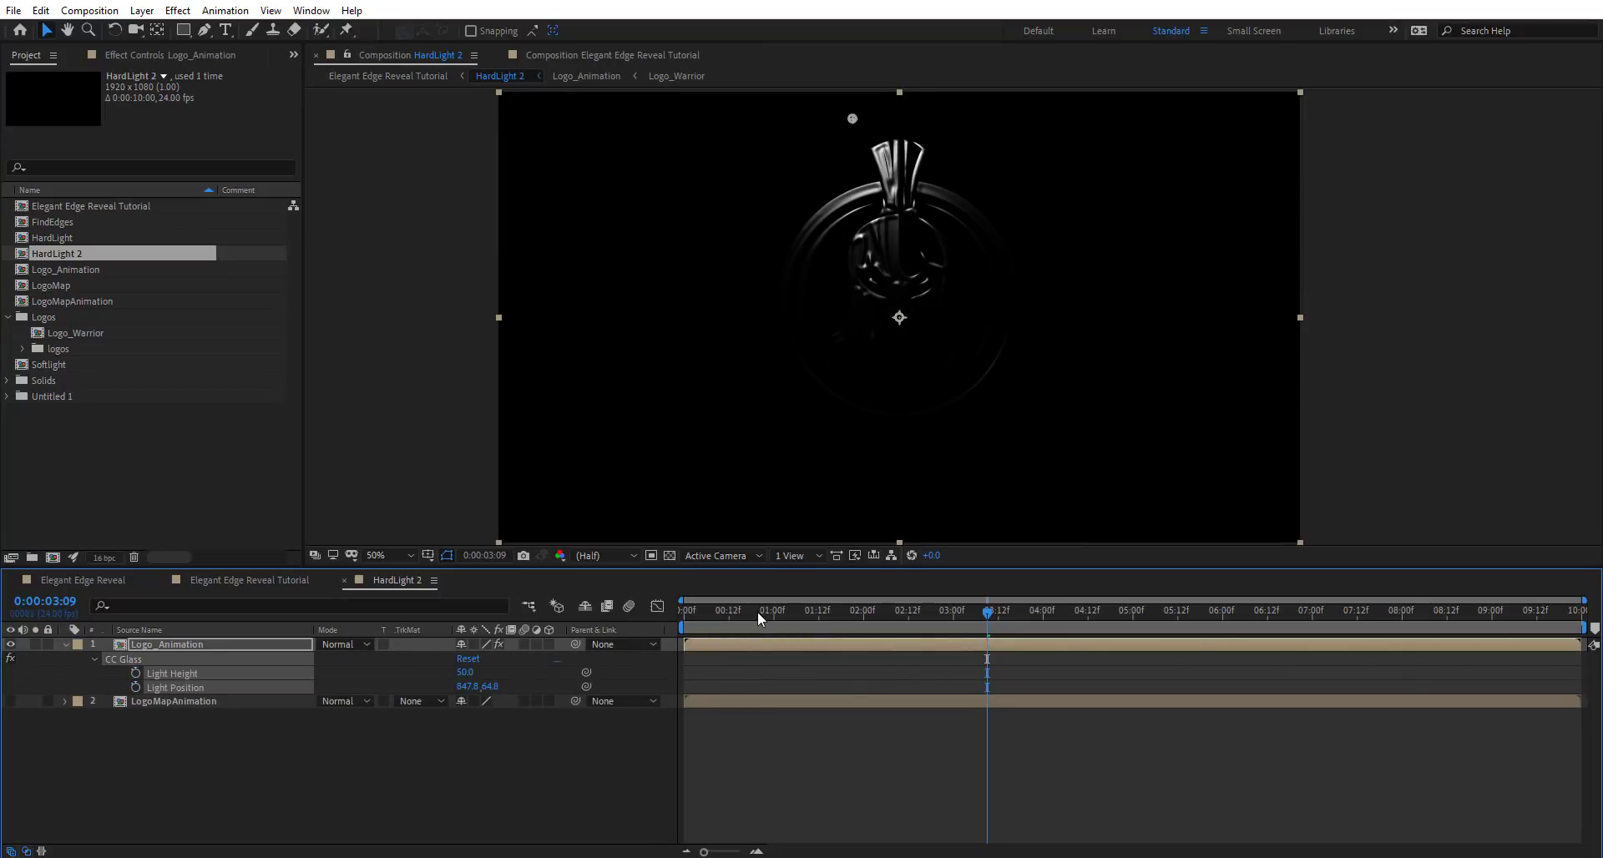
# At 0:00:00:08, set the CC Glass Light Height to 100 and keyframe its Light Position at about 2121.8, 1048.8
pyautogui.moveTo(758, 611); pyautogui.dragTo(714, 618)
pyautogui.moveTo(849, 114); pyautogui.dragTo(1380, 518)
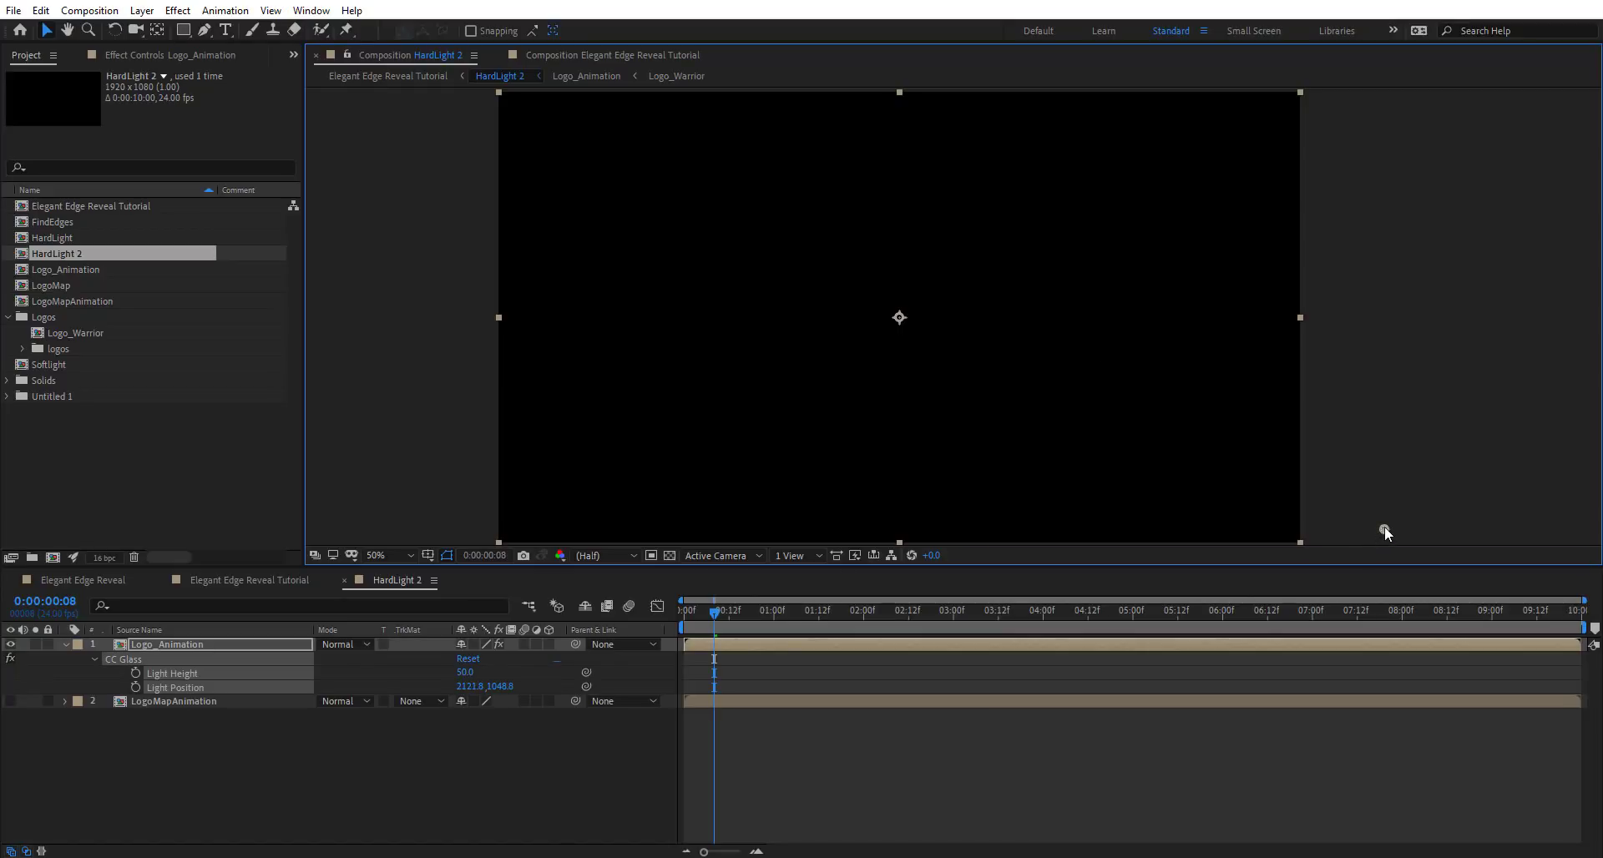
pyautogui.click(1384, 528)
pyautogui.click(138, 56)
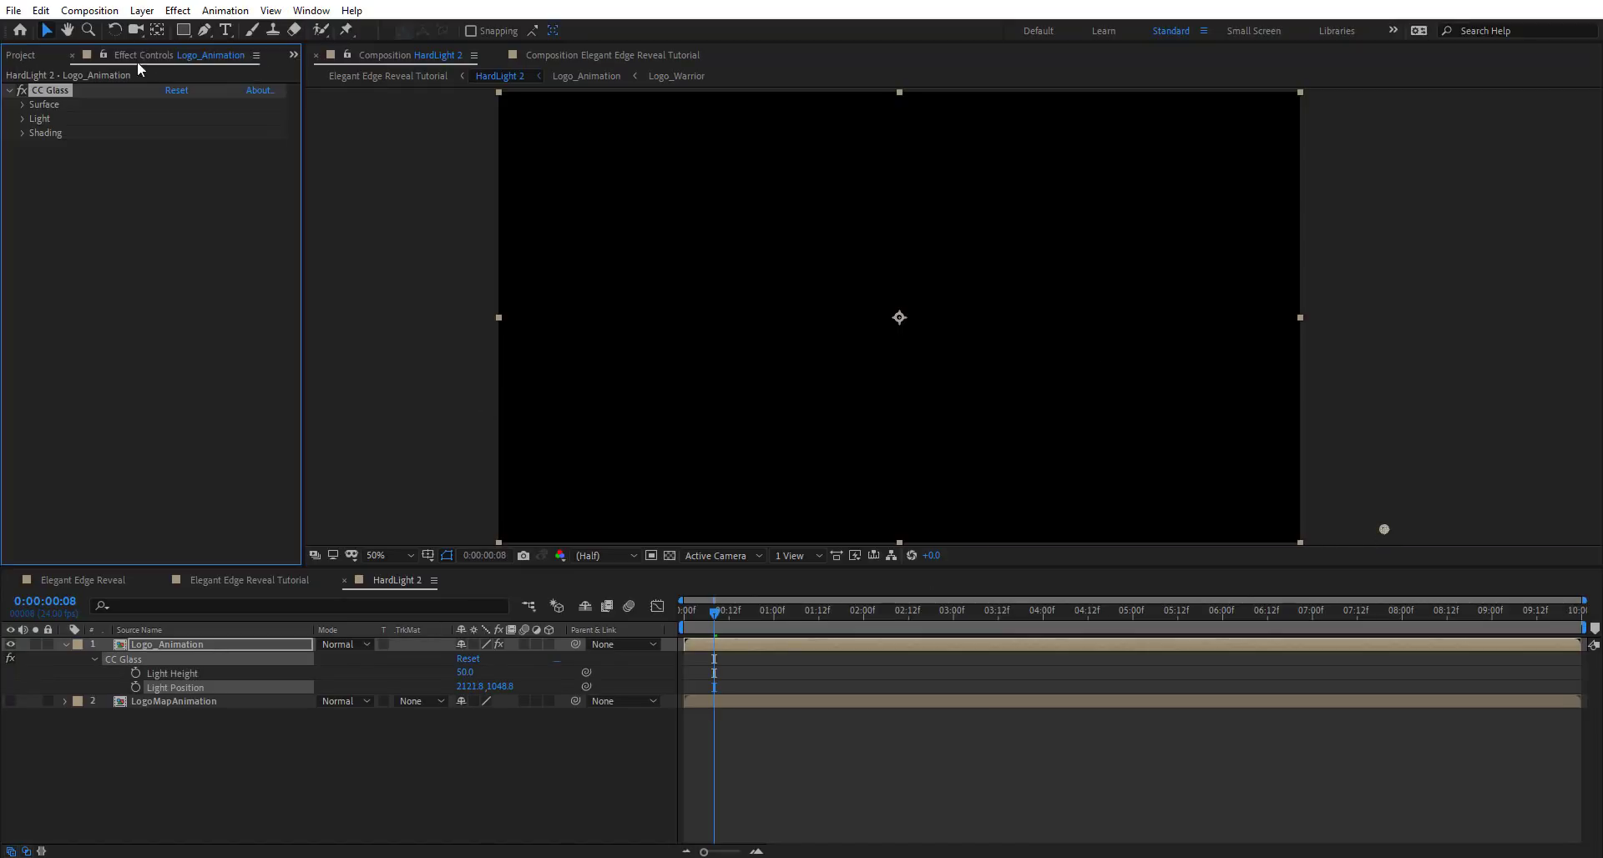
pyautogui.click(23, 119)
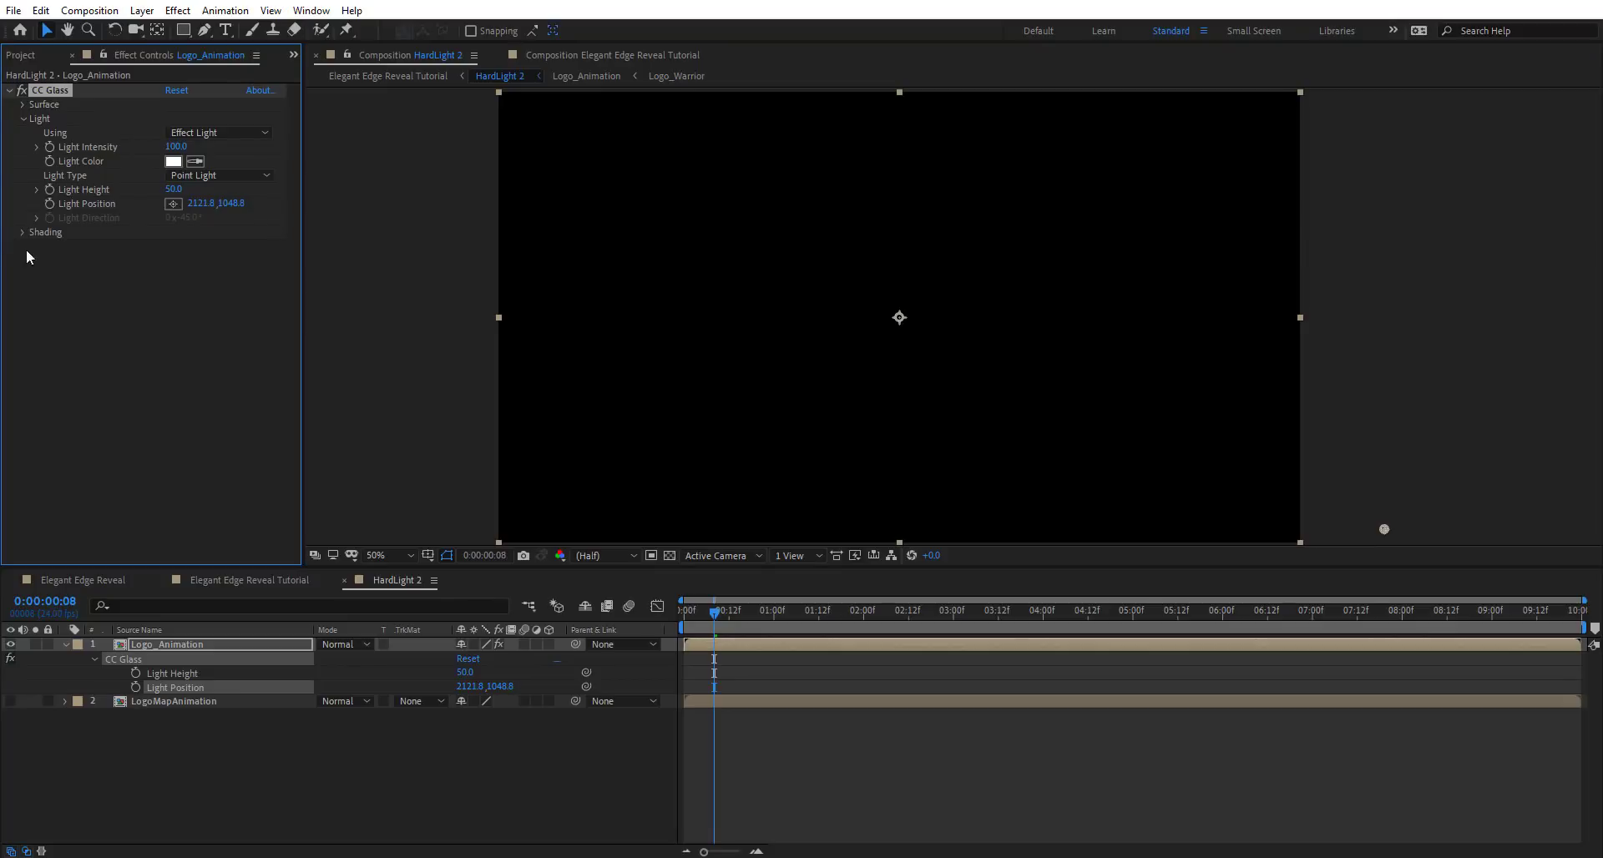
pyautogui.moveTo(173, 189); pyautogui.dragTo(219, 187)
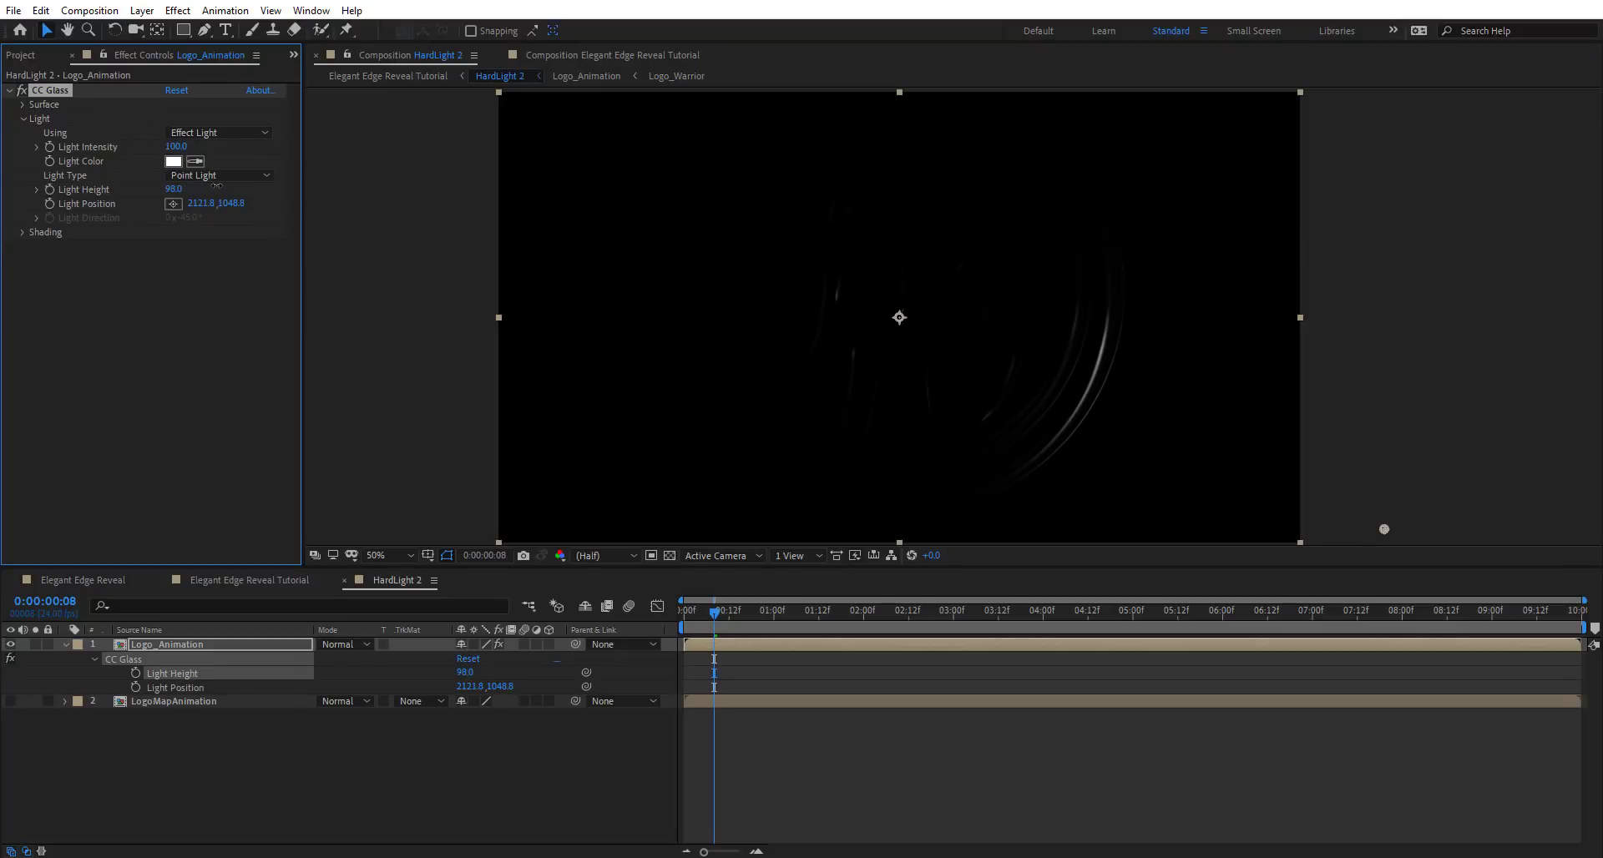
pyautogui.click(135, 687)
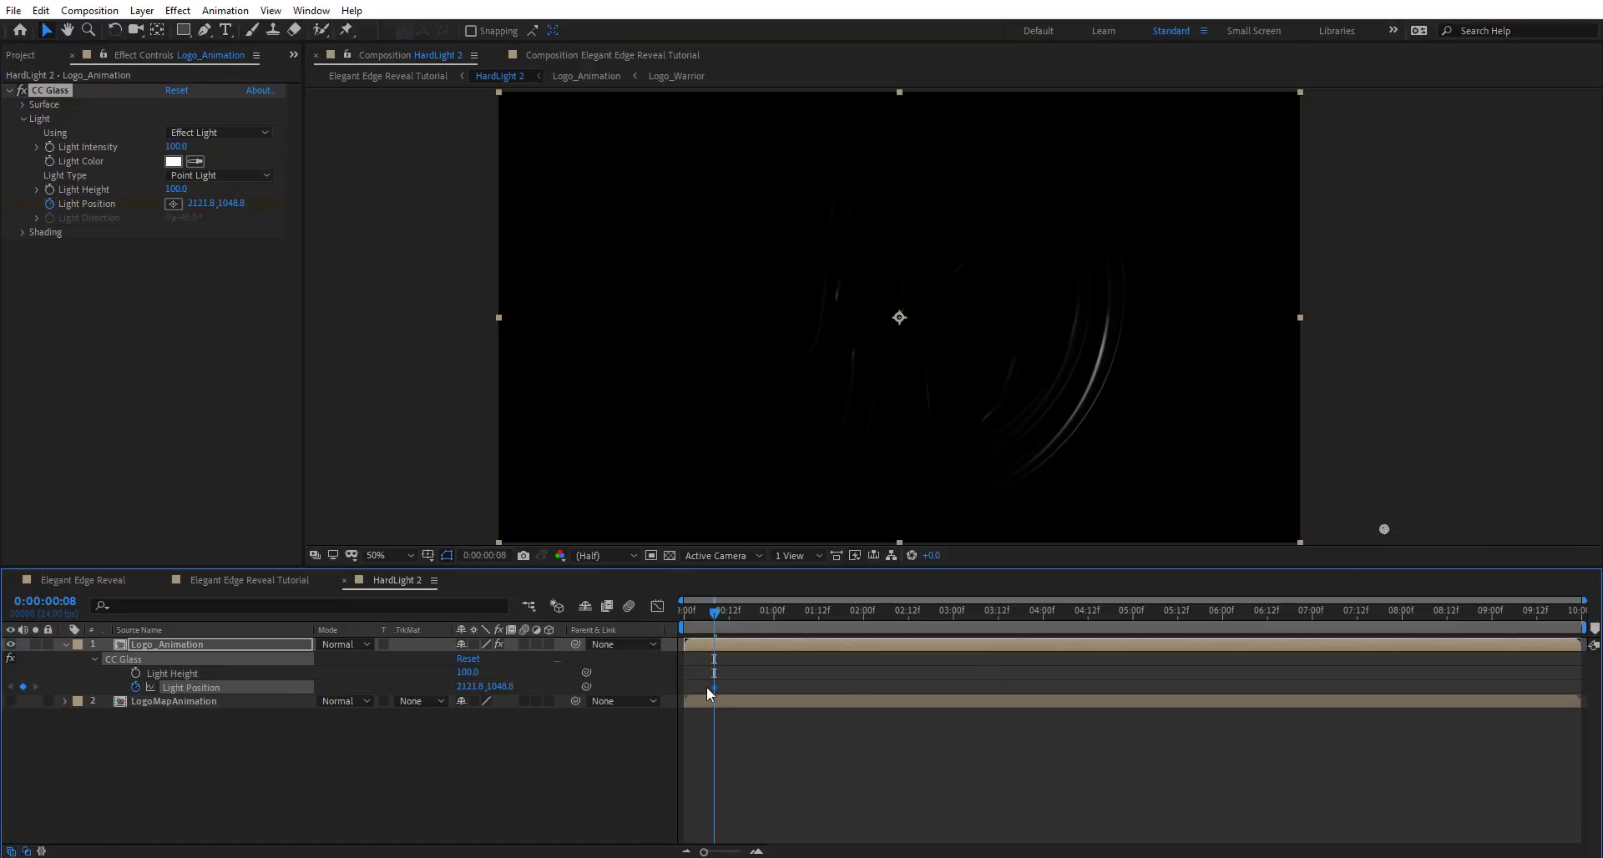
# At 0:00:08:00, add keyframes for Light Position at about 963.8, 1048.8 and Light Height at 30
pyautogui.click(1402, 612)
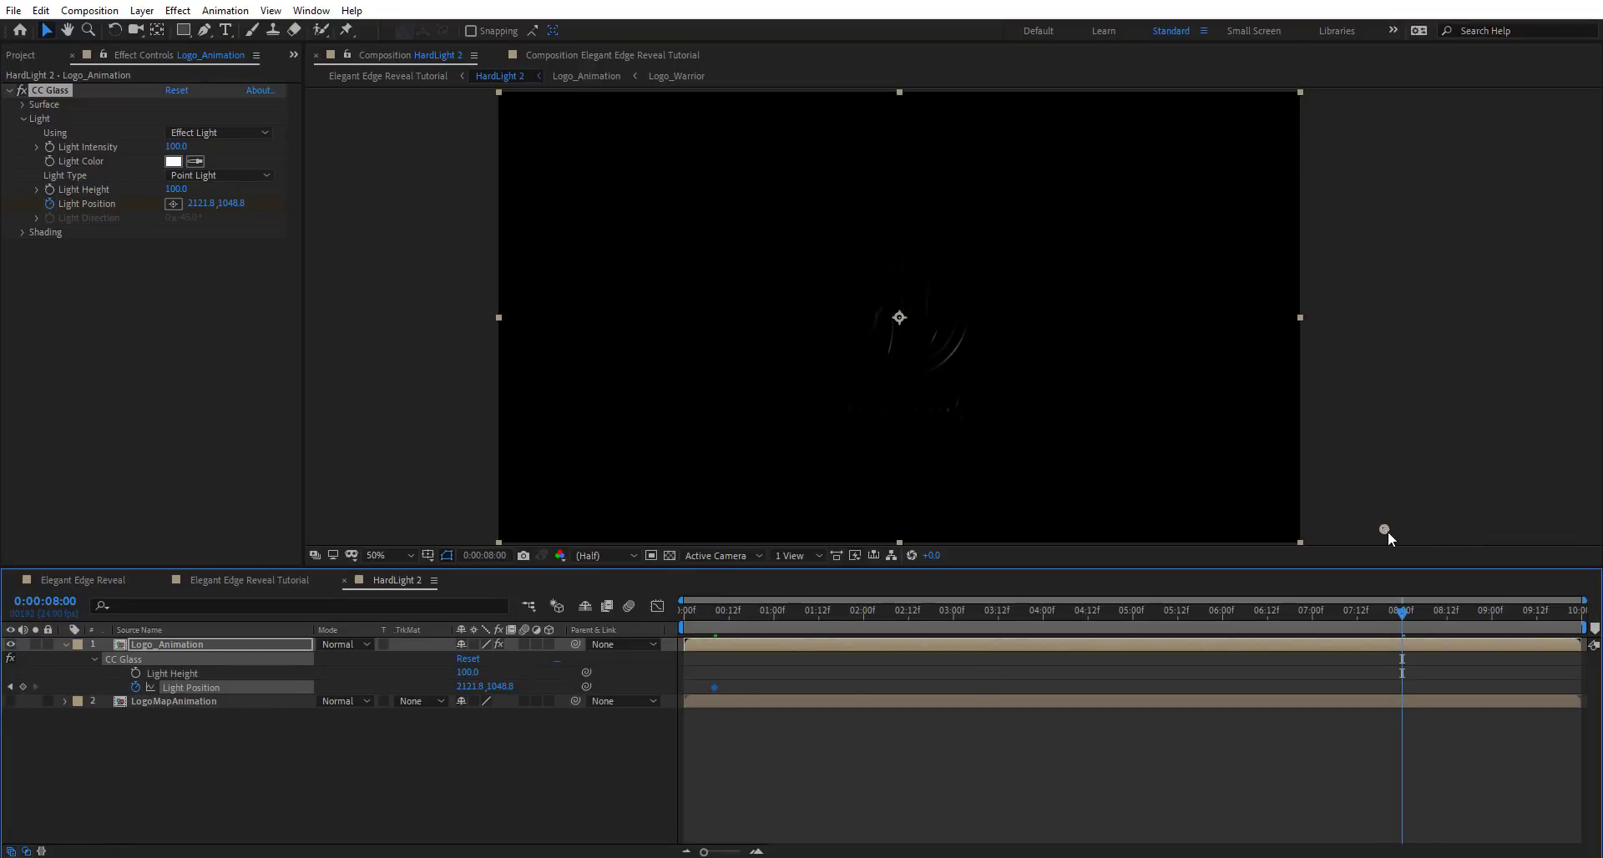
pyautogui.moveTo(1384, 529); pyautogui.dragTo(895, 517)
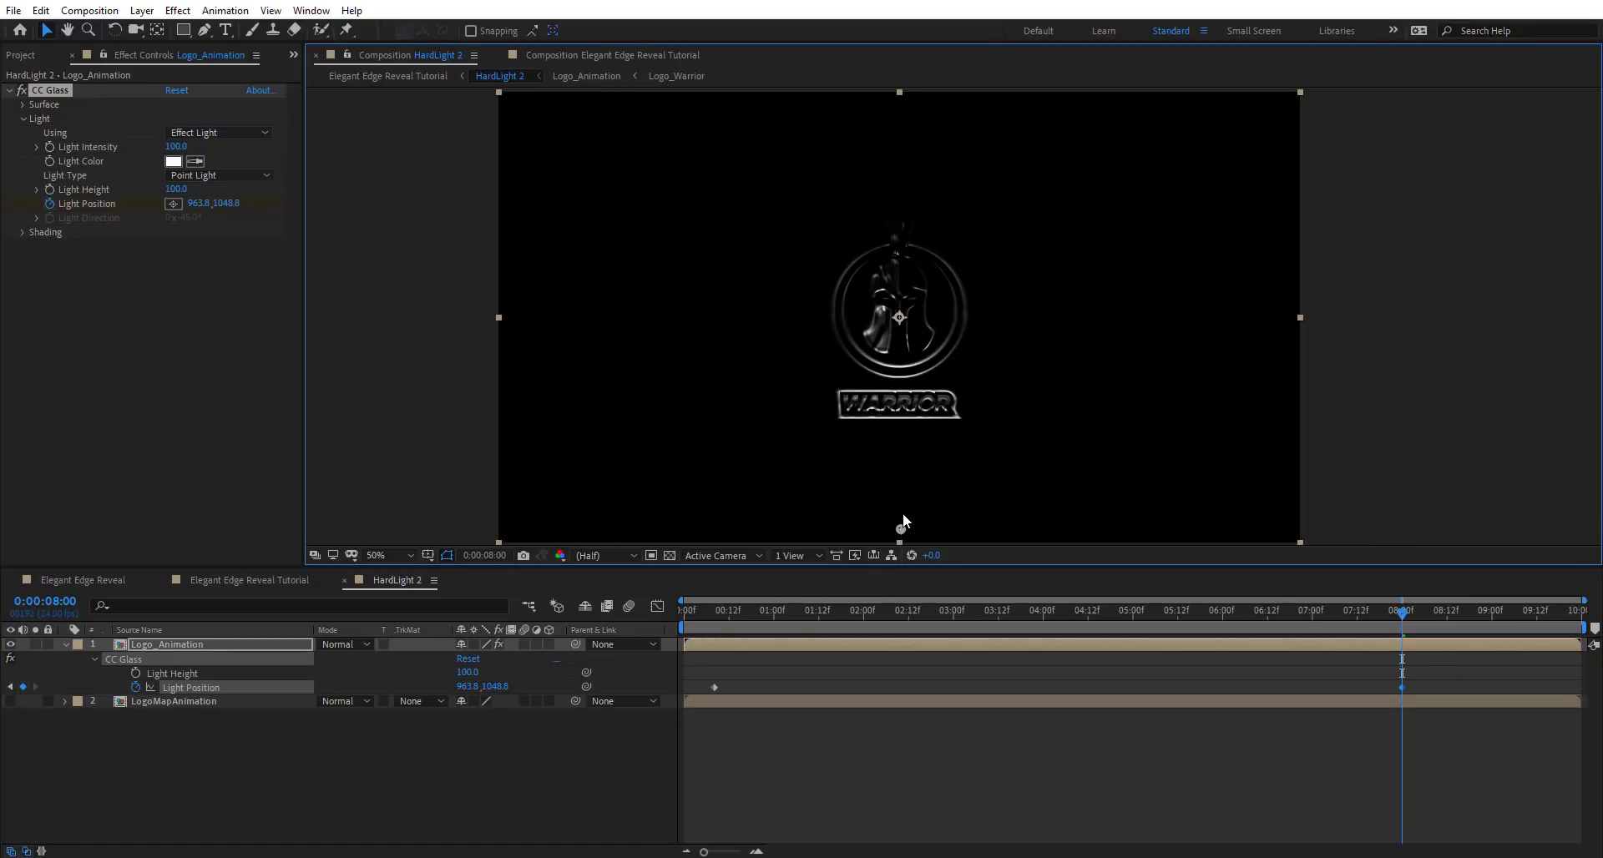
pyautogui.click(135, 672)
pyautogui.moveTo(468, 681); pyautogui.dragTo(422, 683)
pyautogui.click(466, 673)
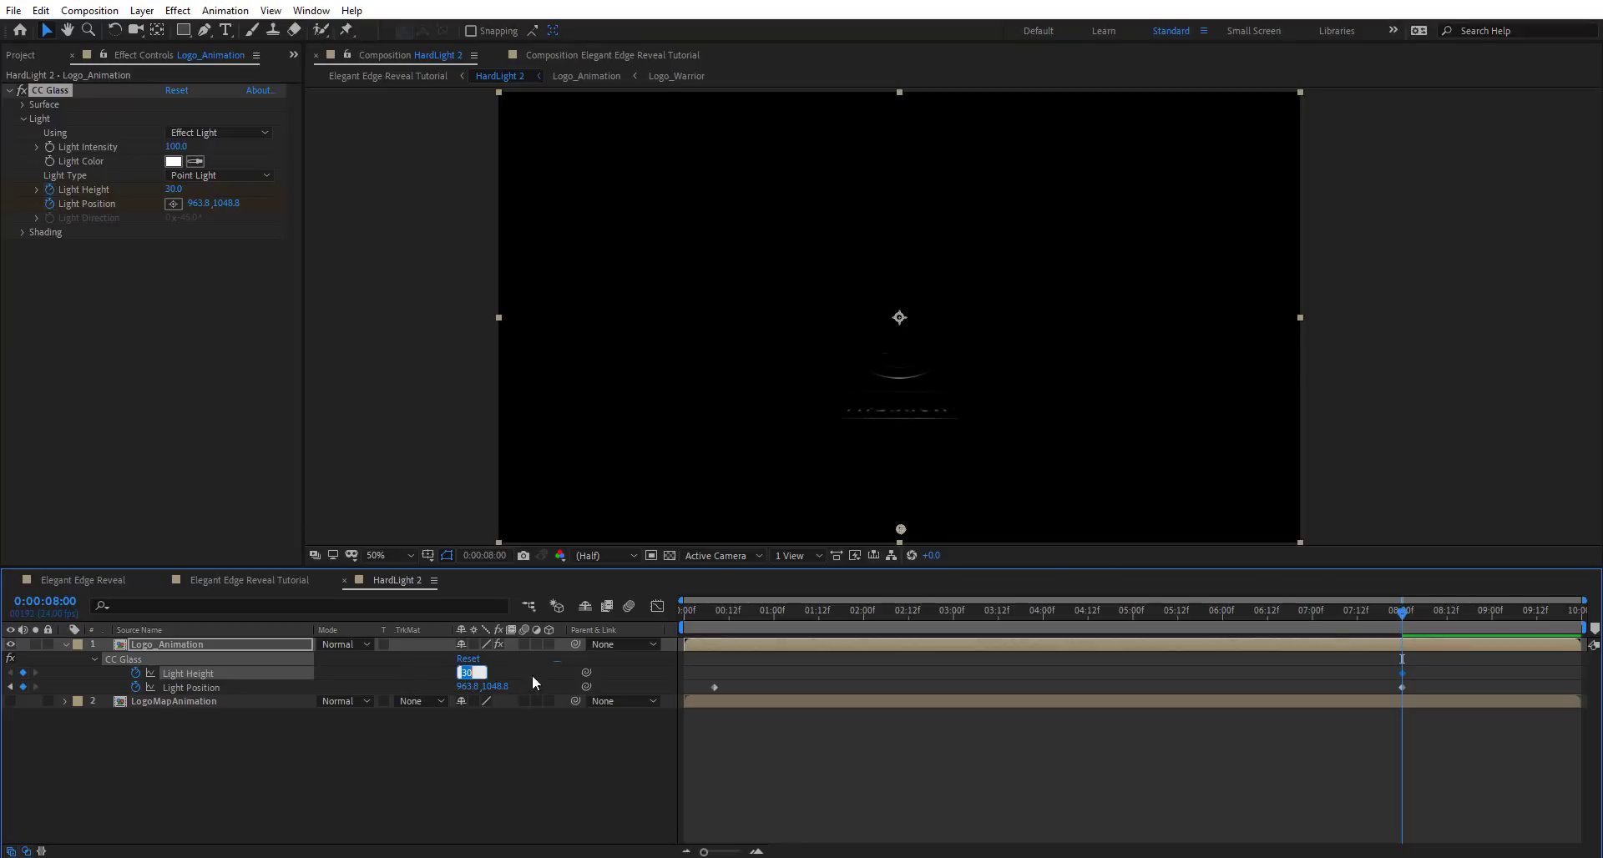
pyautogui.click(1189, 628)
# Move the first Light Position keyframe to 0:00:00:00 and set the Light Height there to 0
pyautogui.click(713, 610)
pyautogui.click(713, 687)
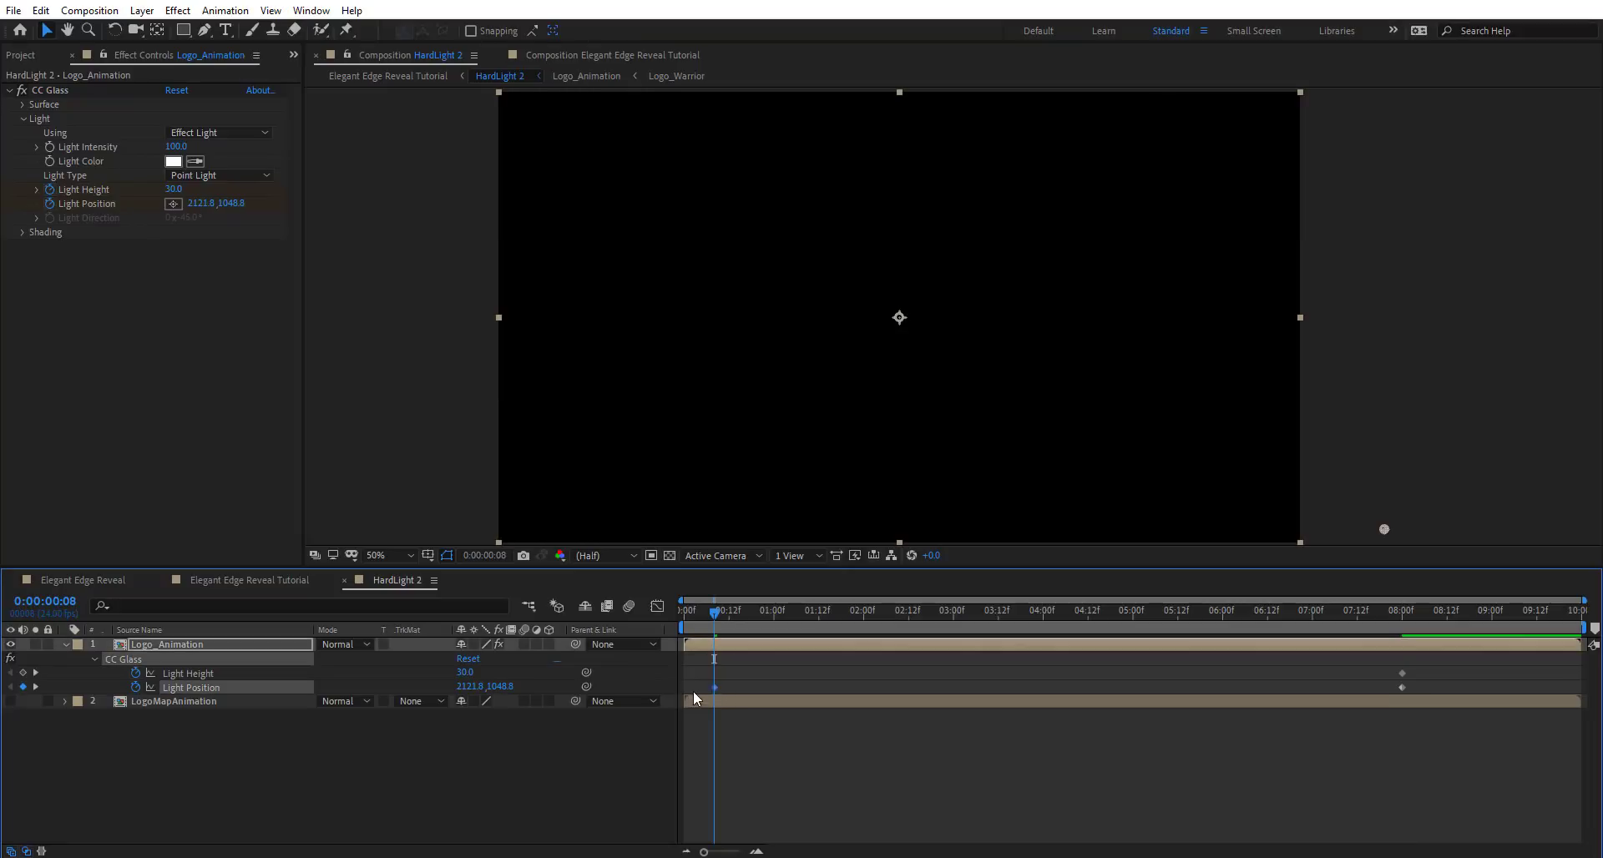
pyautogui.moveTo(693, 689); pyautogui.dragTo(682, 689)
pyautogui.moveTo(710, 616); pyautogui.dragTo(674, 613)
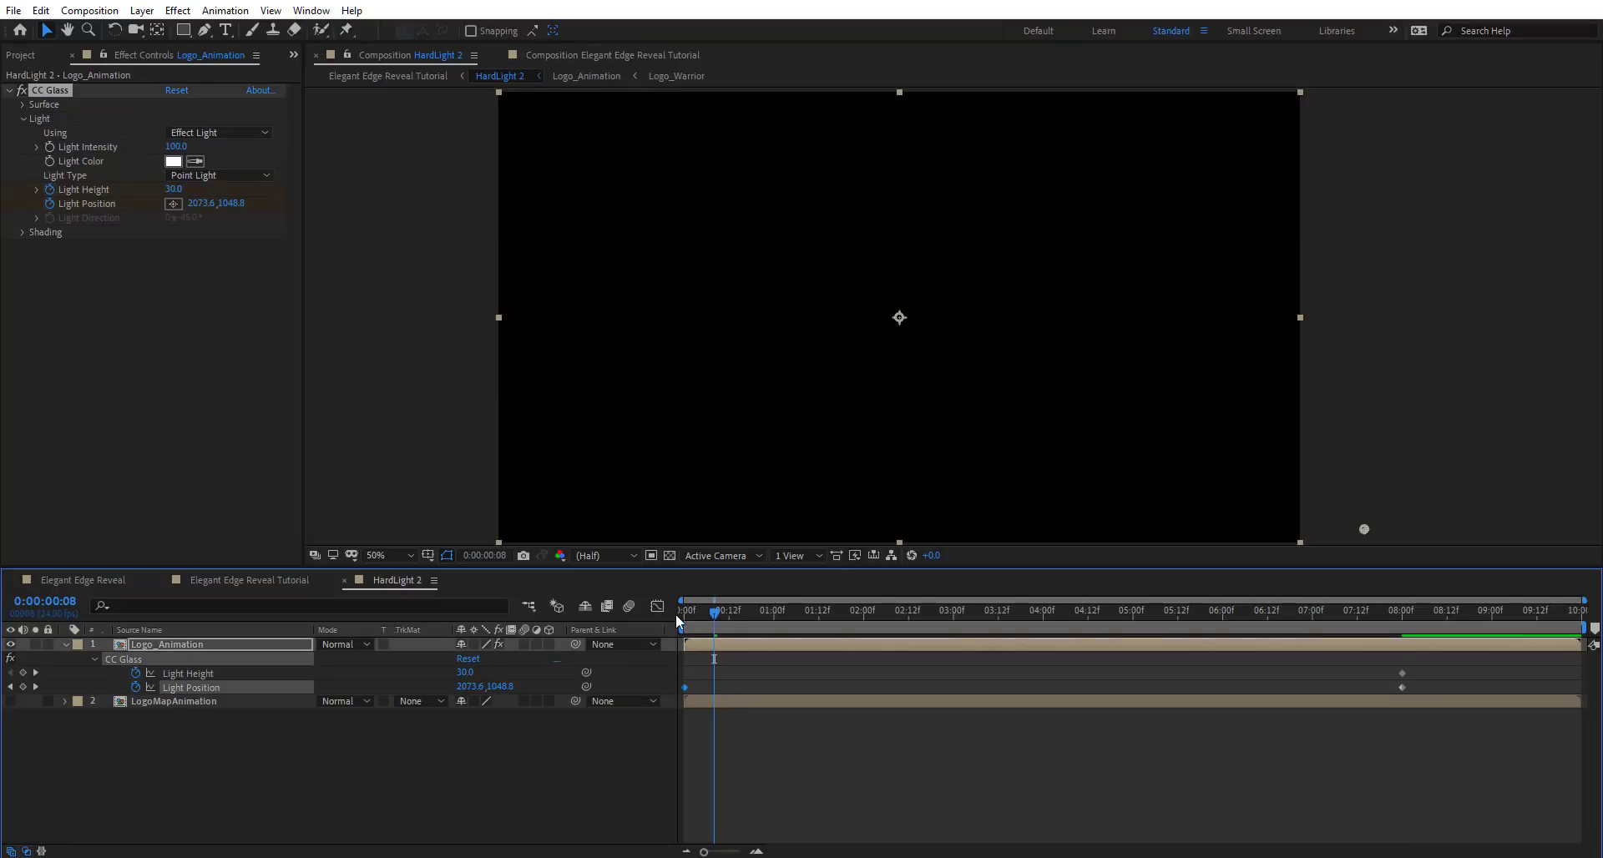
pyautogui.click(466, 673)
pyautogui.write('0')
pyautogui.press('Return')
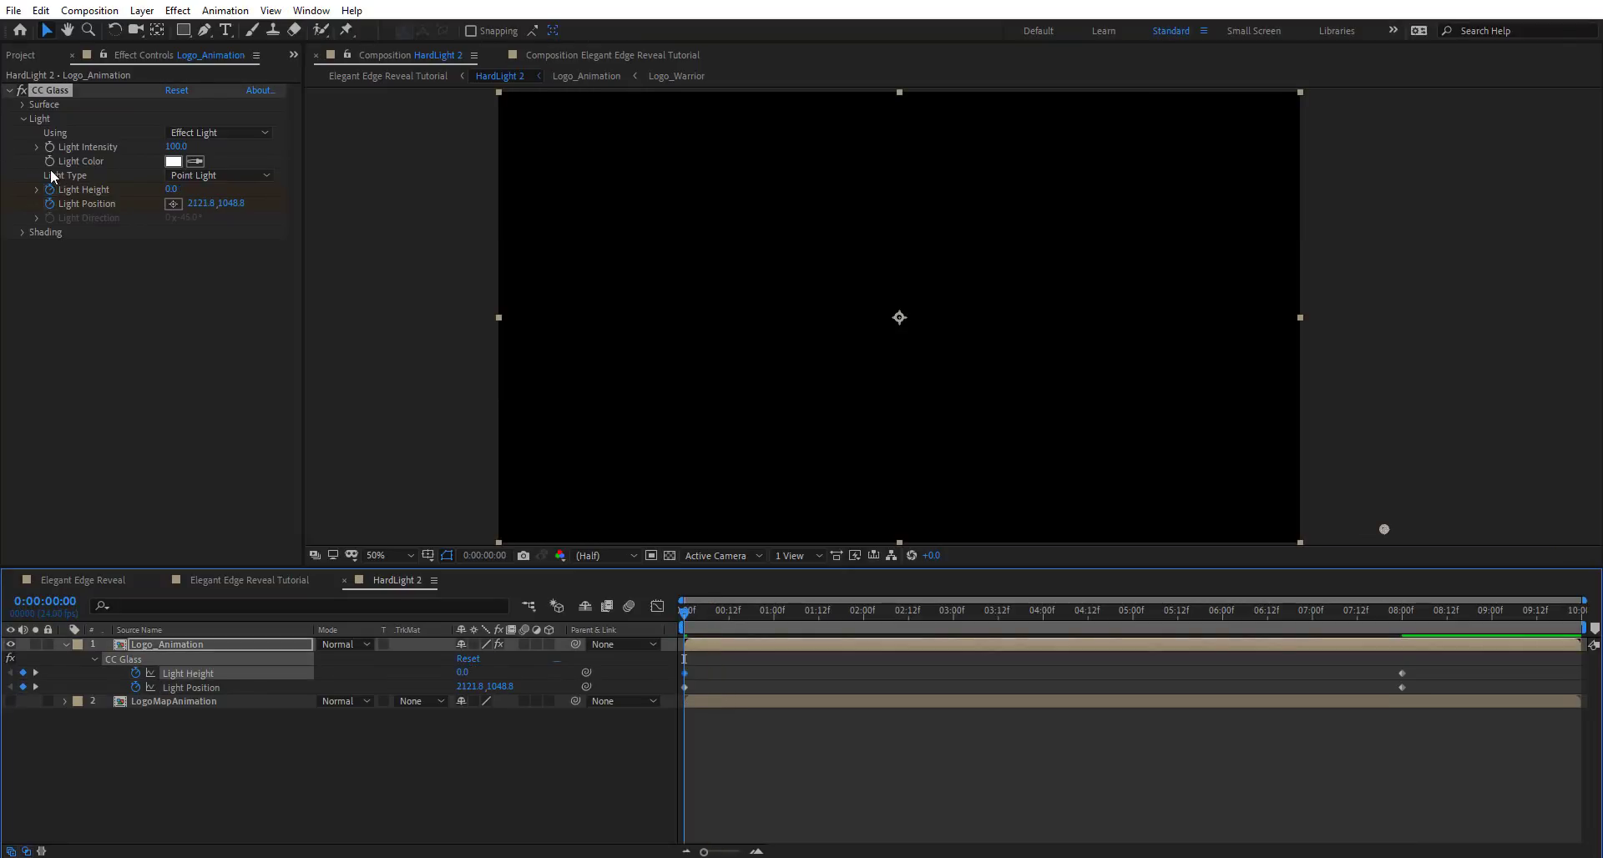
# Start Light Intensity keyframes at 0:00:00:00 with a value of 10
pyautogui.click(106, 153)
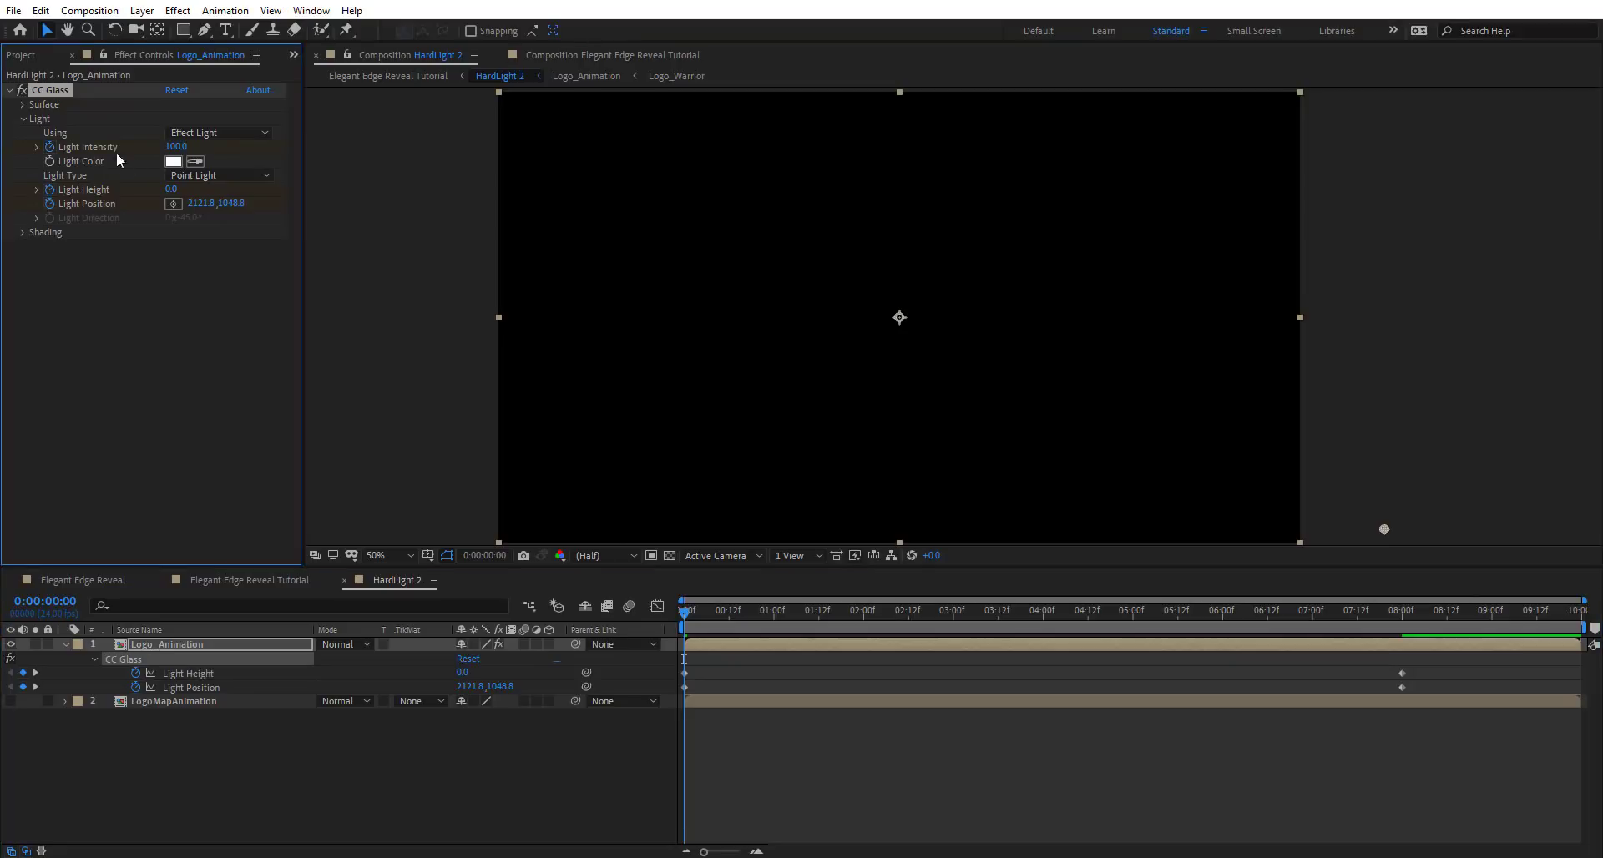
pyautogui.moveTo(694, 611)
pyautogui.mouseDown()
pyautogui.moveTo(835, 610)
pyautogui.moveTo(683, 609)
pyautogui.mouseUp()
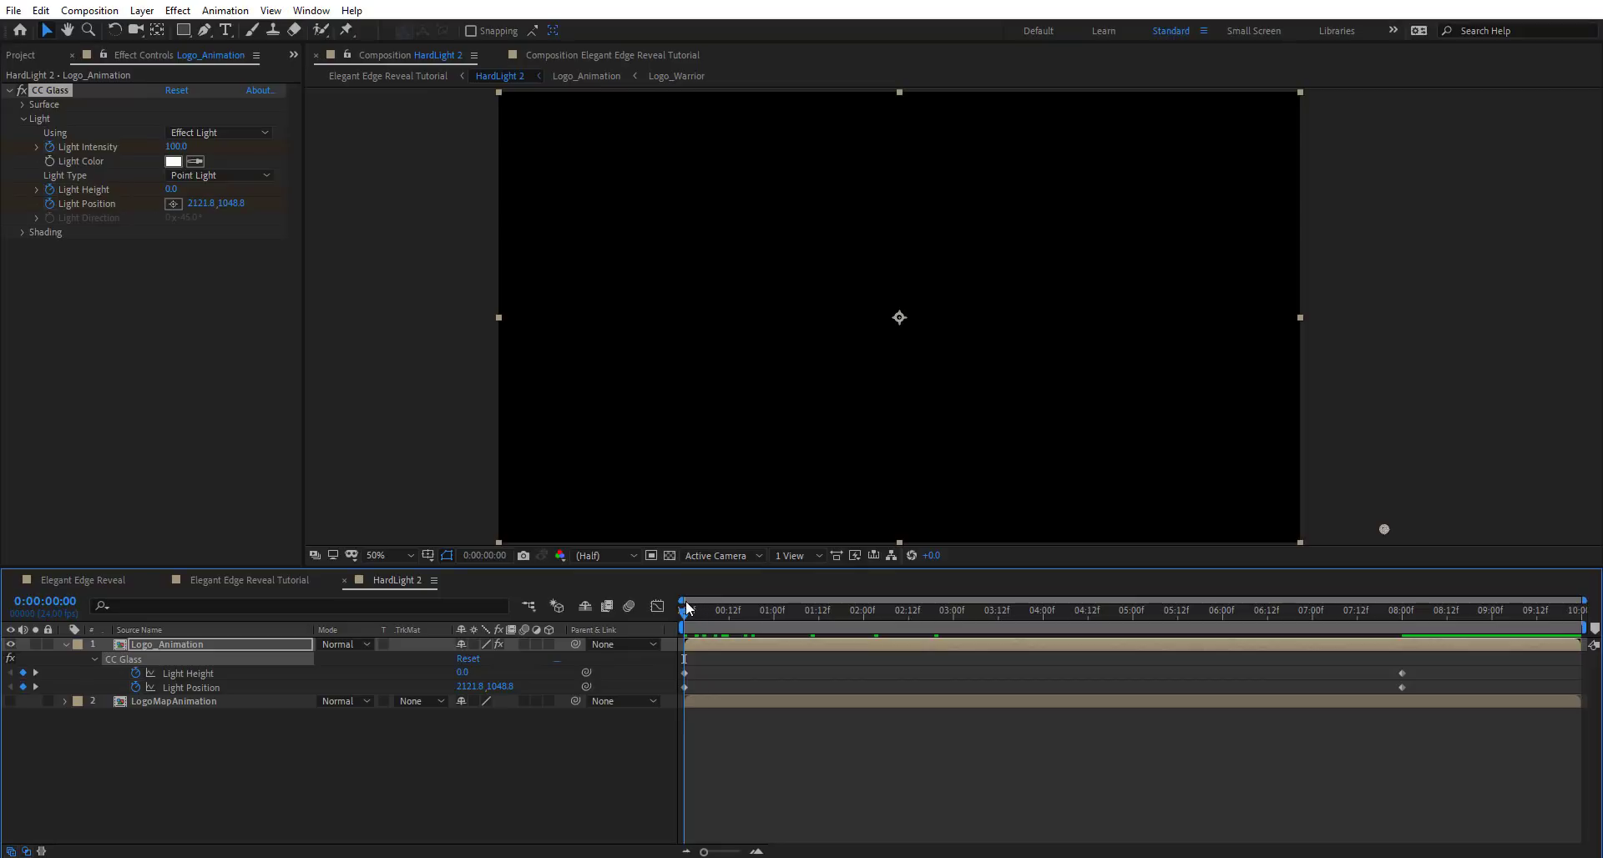
pyautogui.click(177, 146)
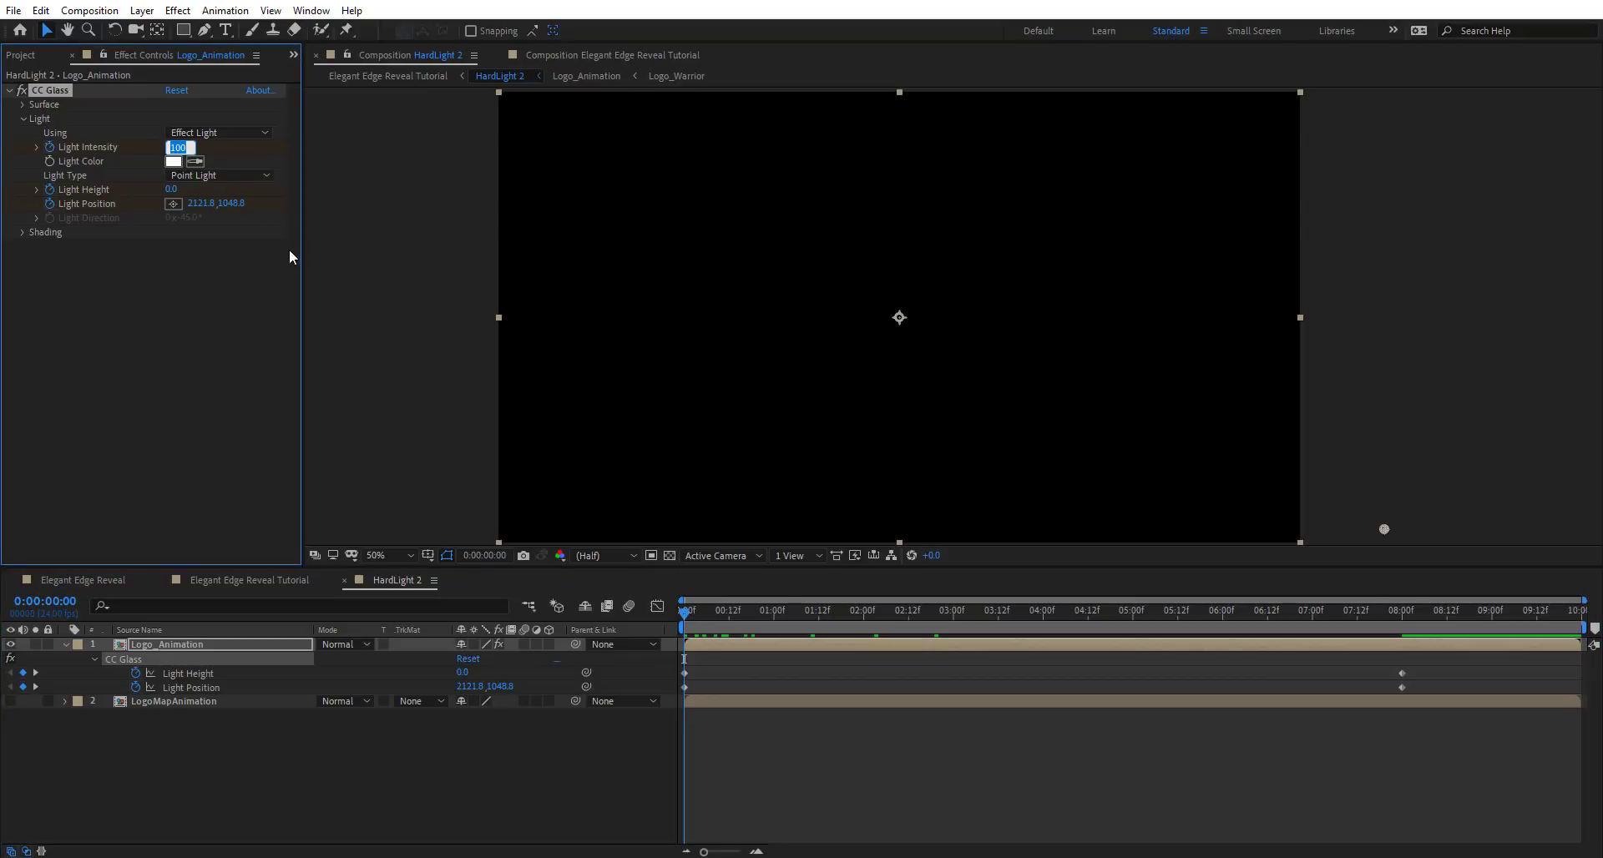
pyautogui.write('10')
pyautogui.press('Return')
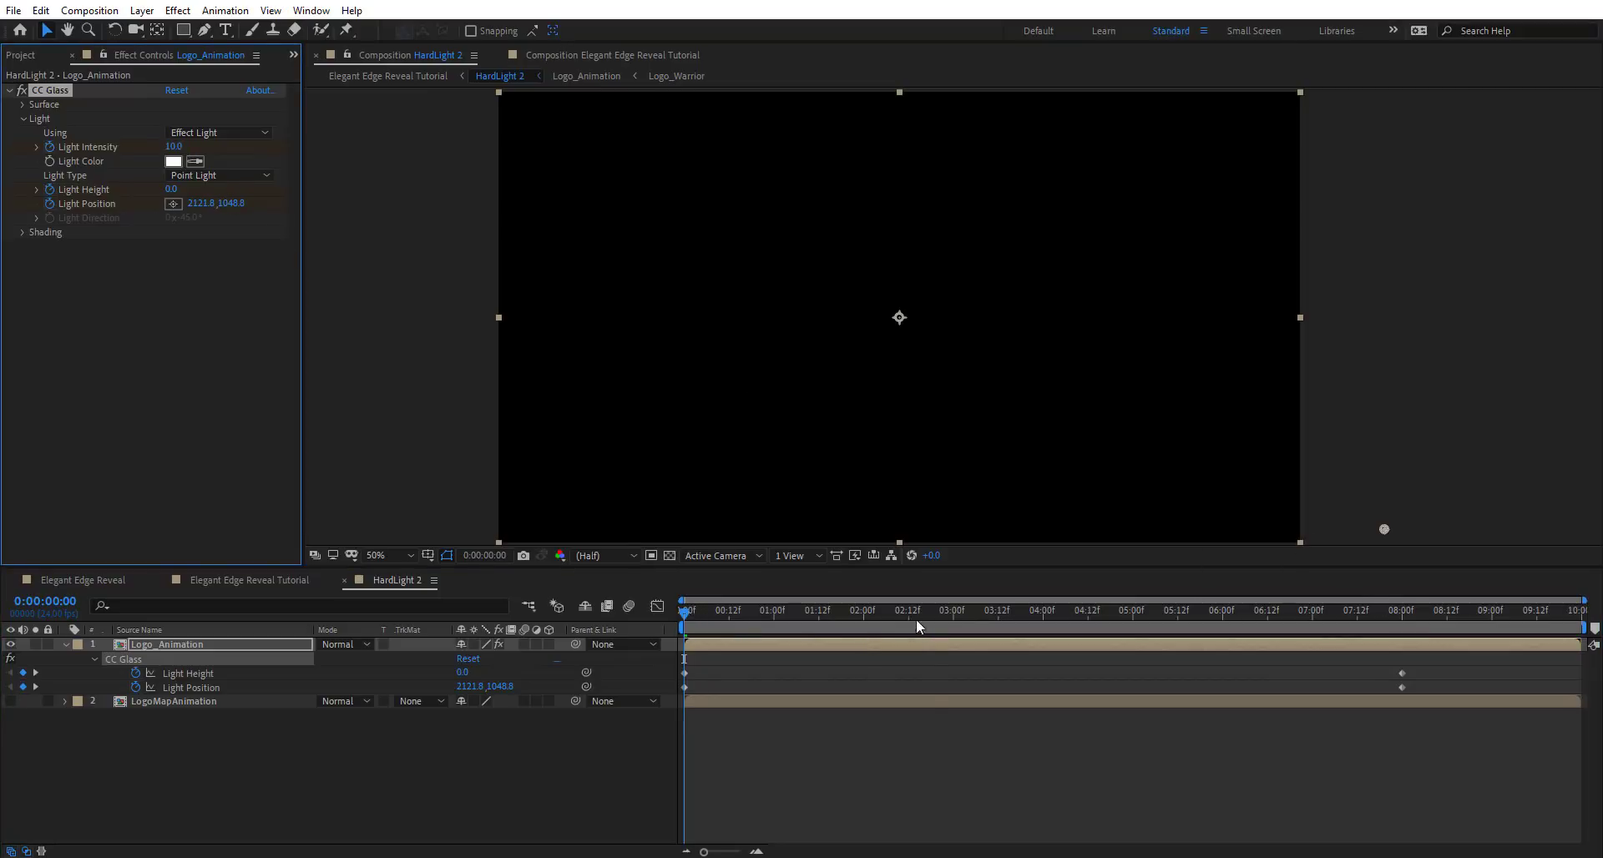
# At 0:00:03:12, set the CC Glass Light Intensity to 100 and the Light Height to 70
pyautogui.moveTo(915, 618); pyautogui.dragTo(1000, 624)
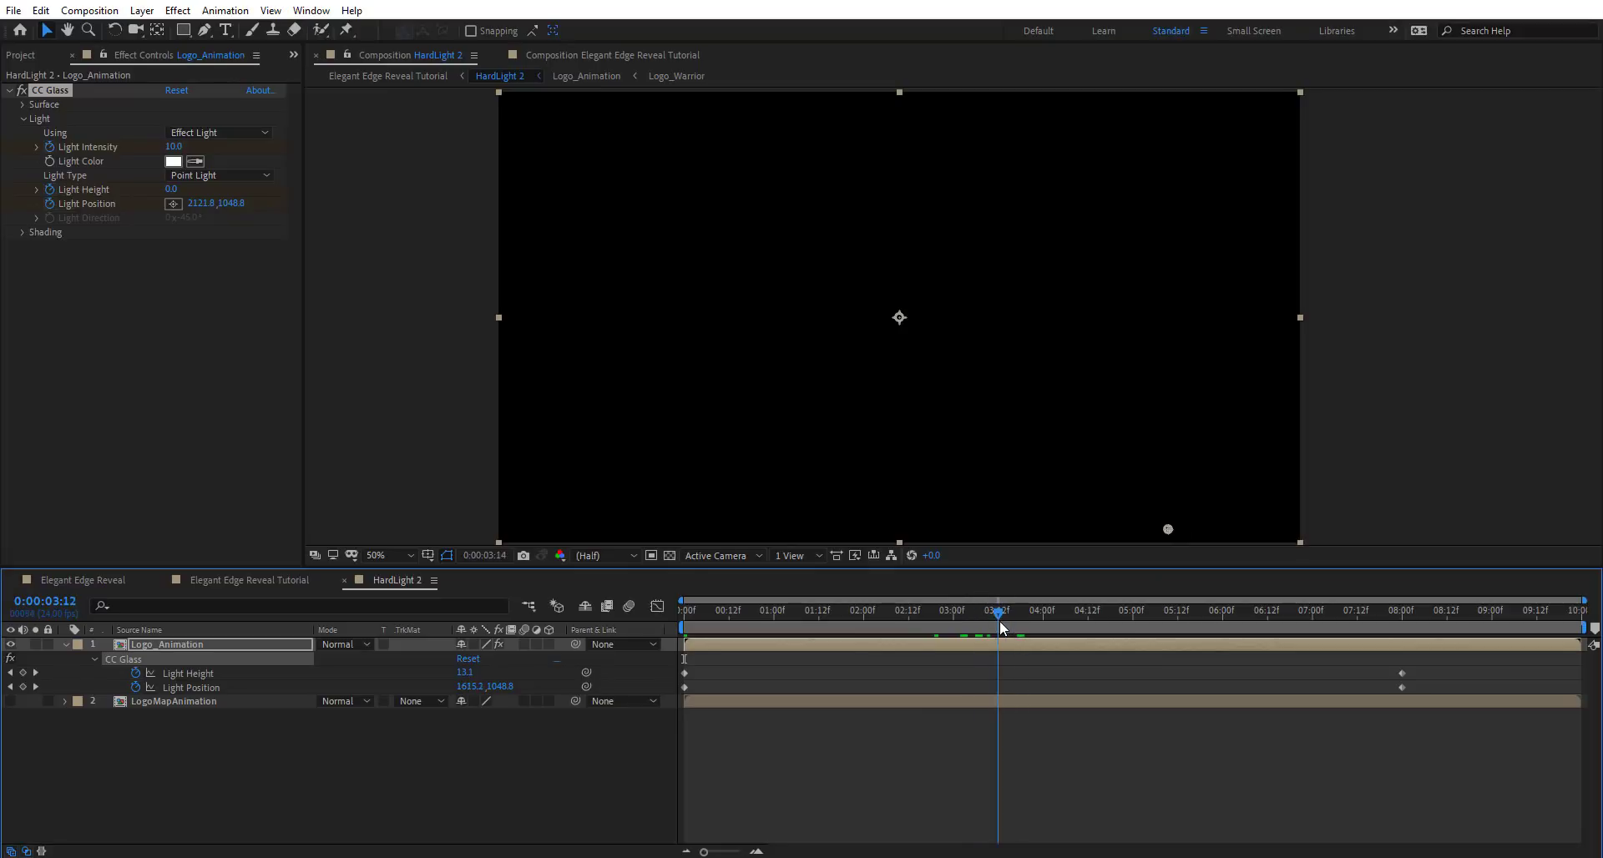
pyautogui.click(173, 189)
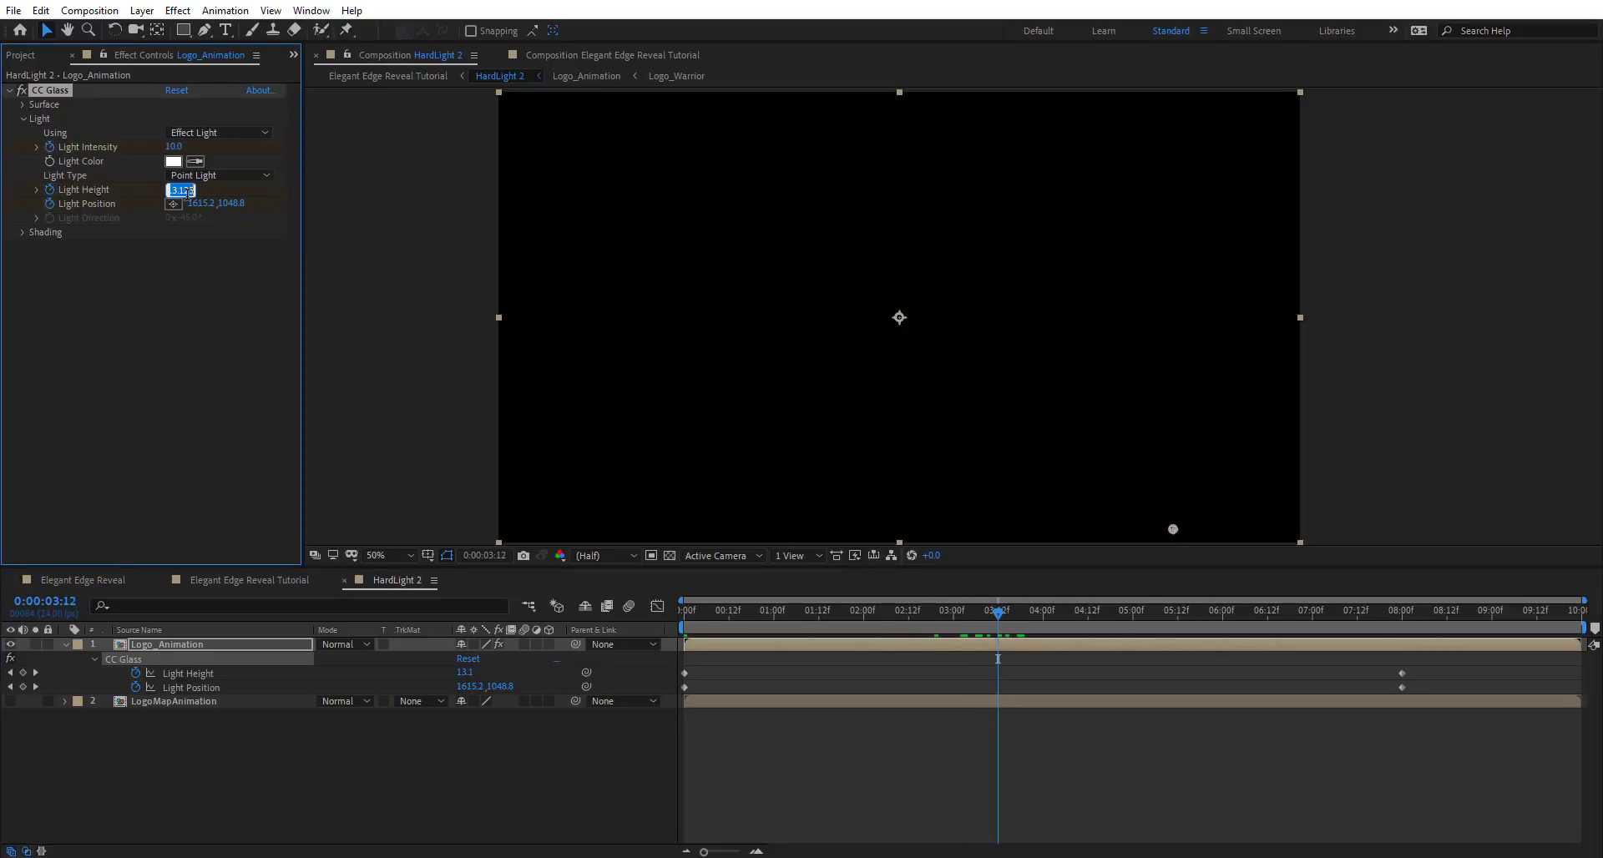
pyautogui.write('50')
pyautogui.press('Return')
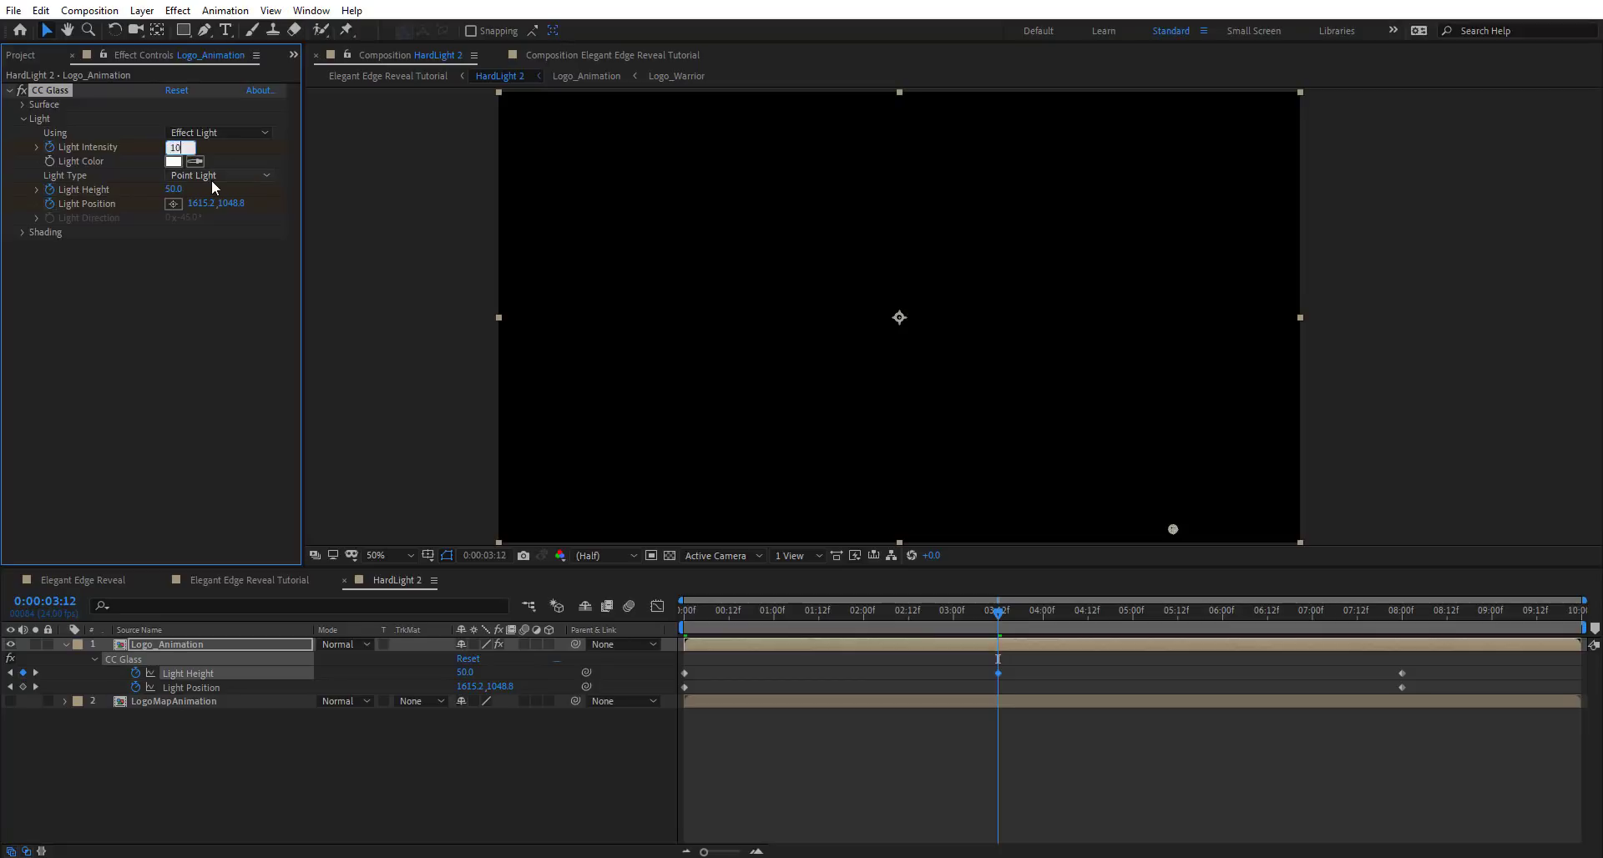
pyautogui.write('100')
pyautogui.press('Return')
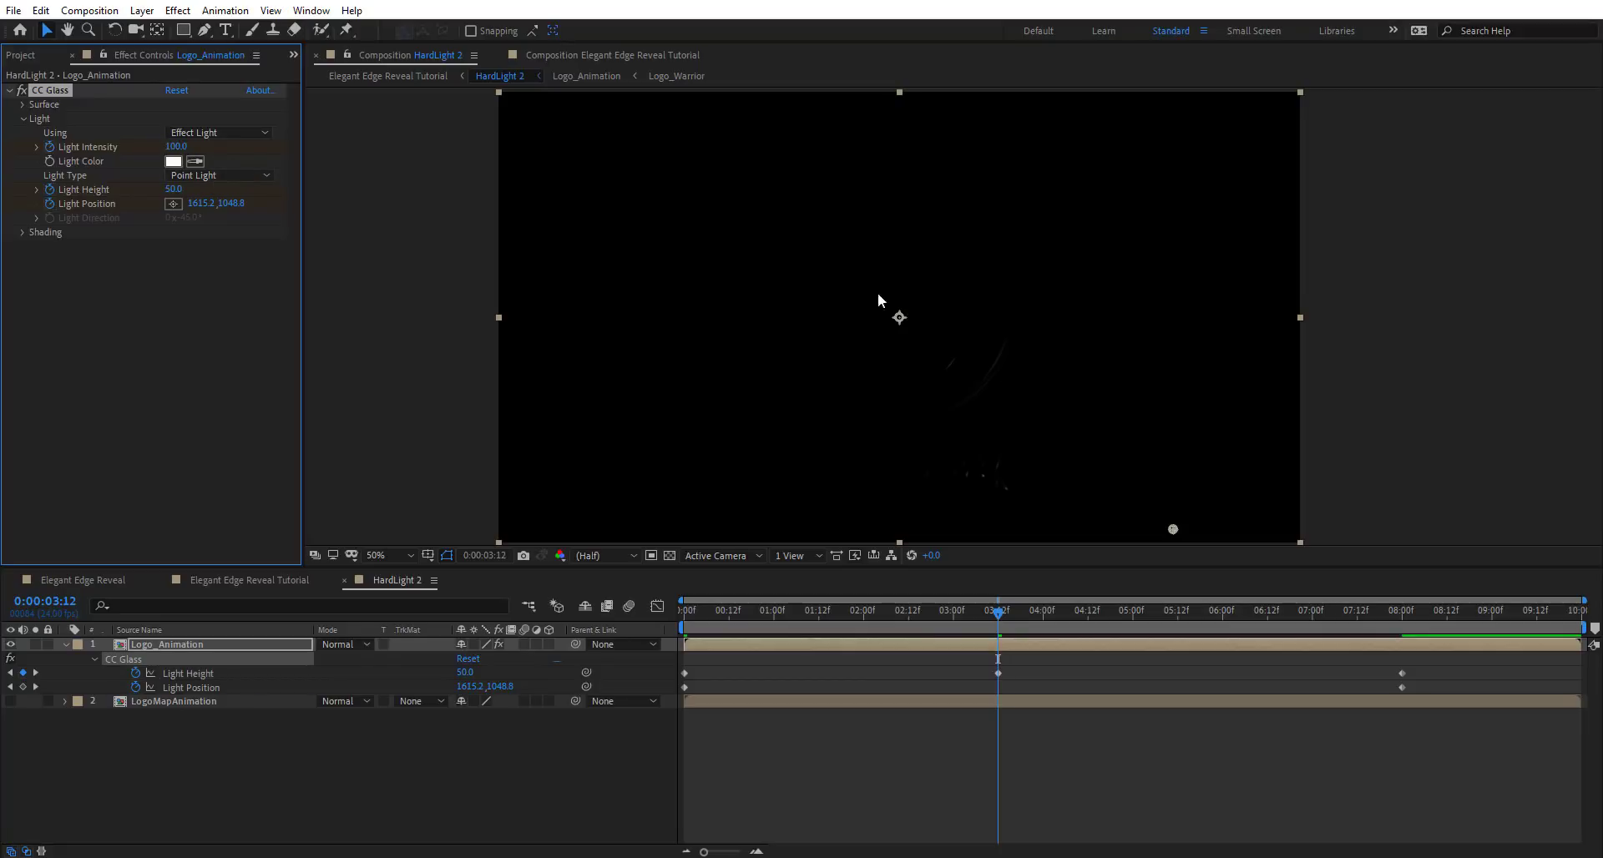
pyautogui.moveTo(173, 189)
pyautogui.mouseDown()
pyautogui.moveTo(210, 187)
pyautogui.moveTo(194, 185)
pyautogui.mouseUp()
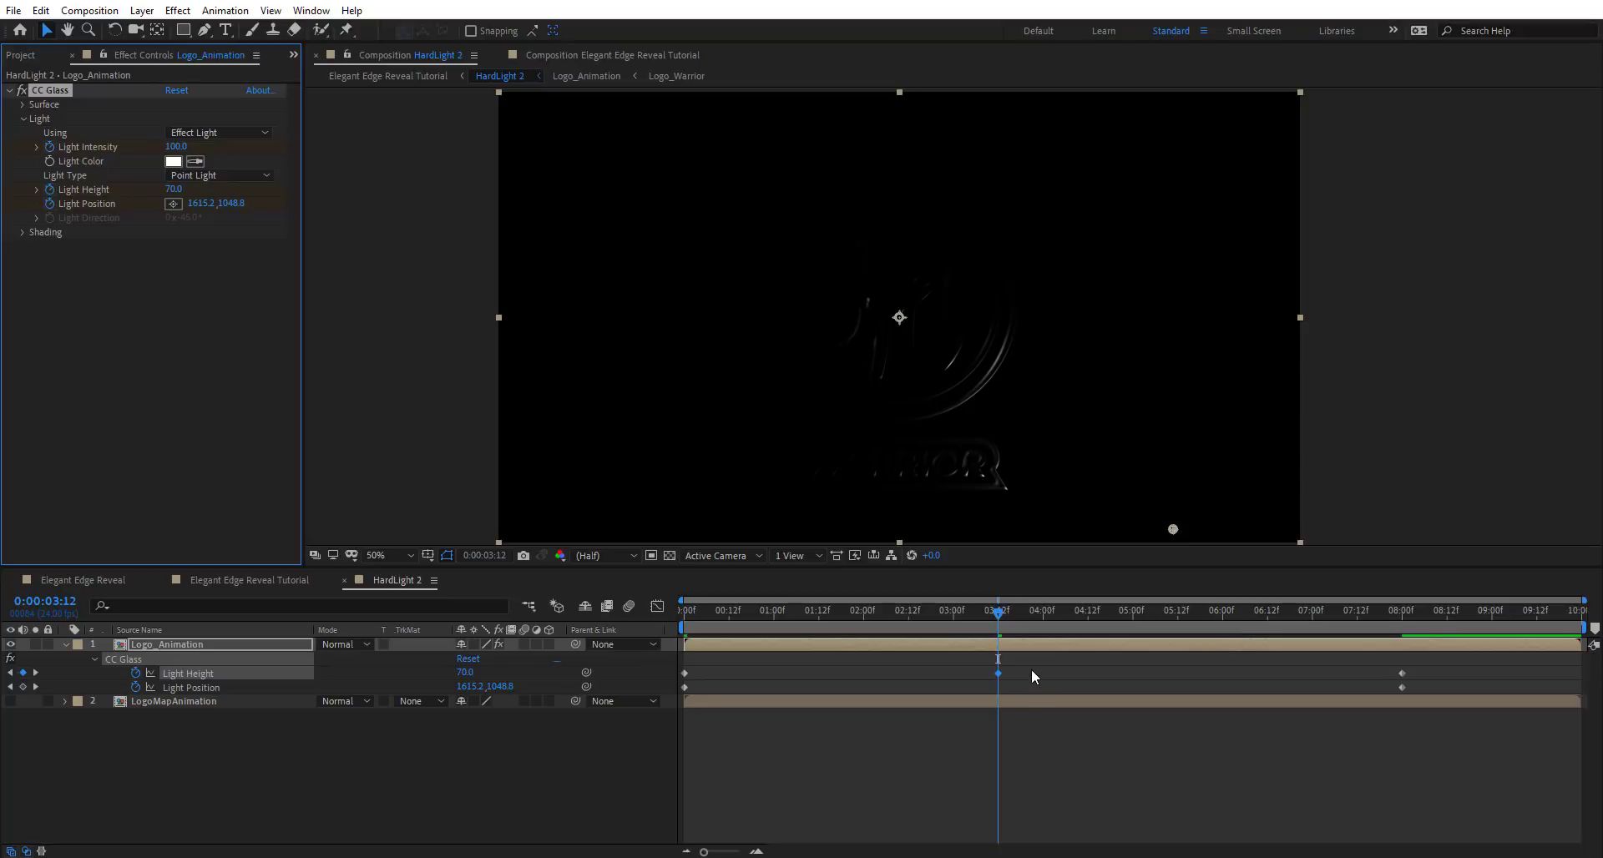
# Copy the 0:00:03:12 Intensity and Height keyframes to 0:00:06:12, shift the originals before 0:00:03:00, and set the final Light Position to 759.8, 1048.8
pyautogui.press('u')
pyautogui.moveTo(1031, 668); pyautogui.dragTo(960, 708)
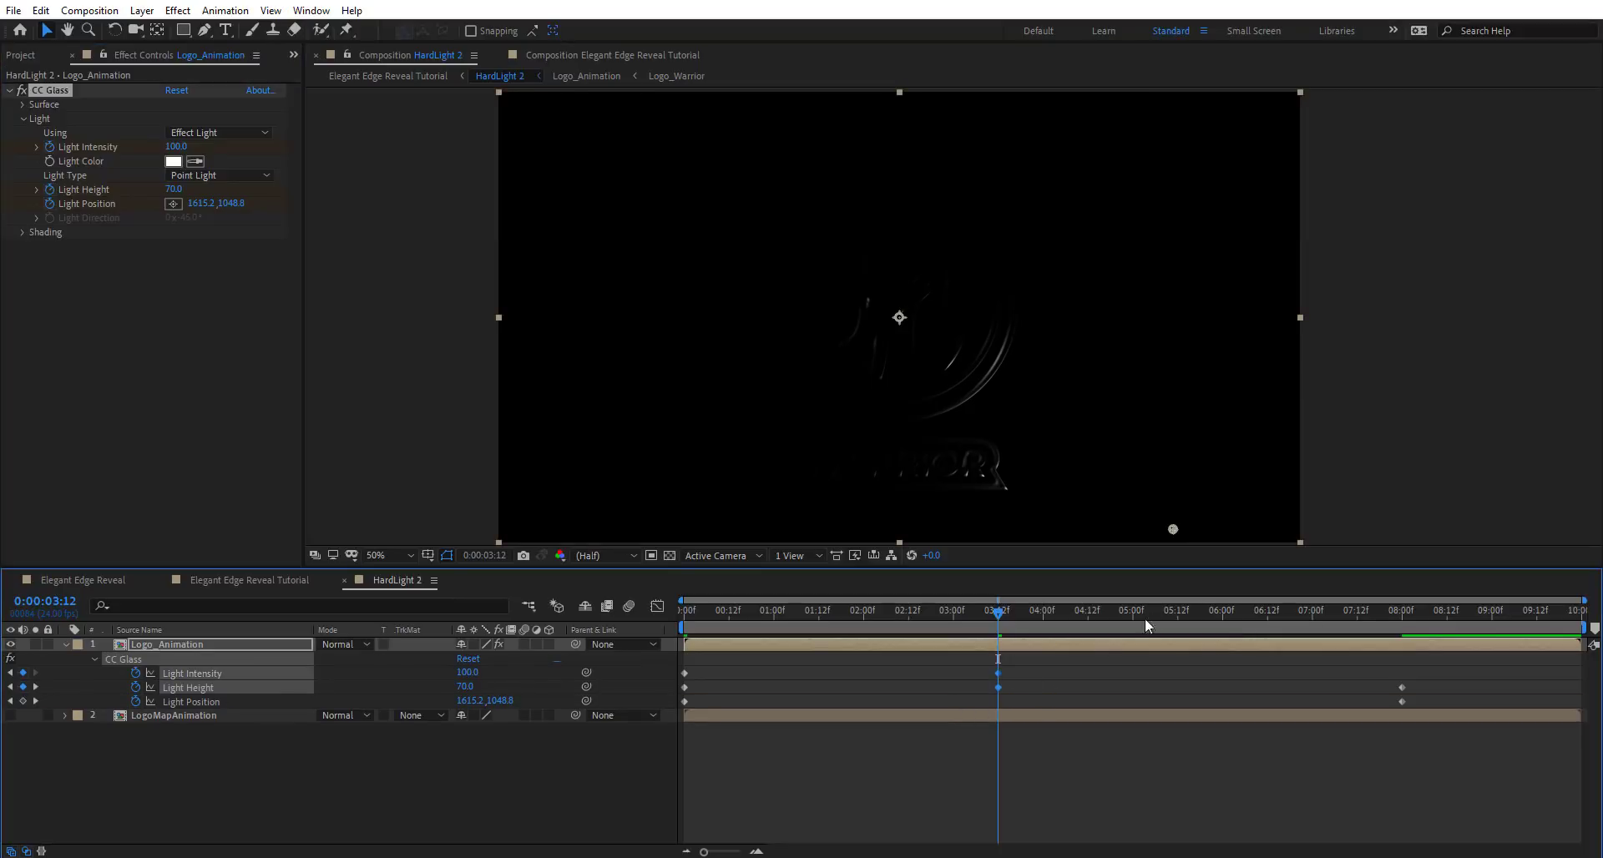
pyautogui.moveTo(1208, 625); pyautogui.dragTo(1394, 625)
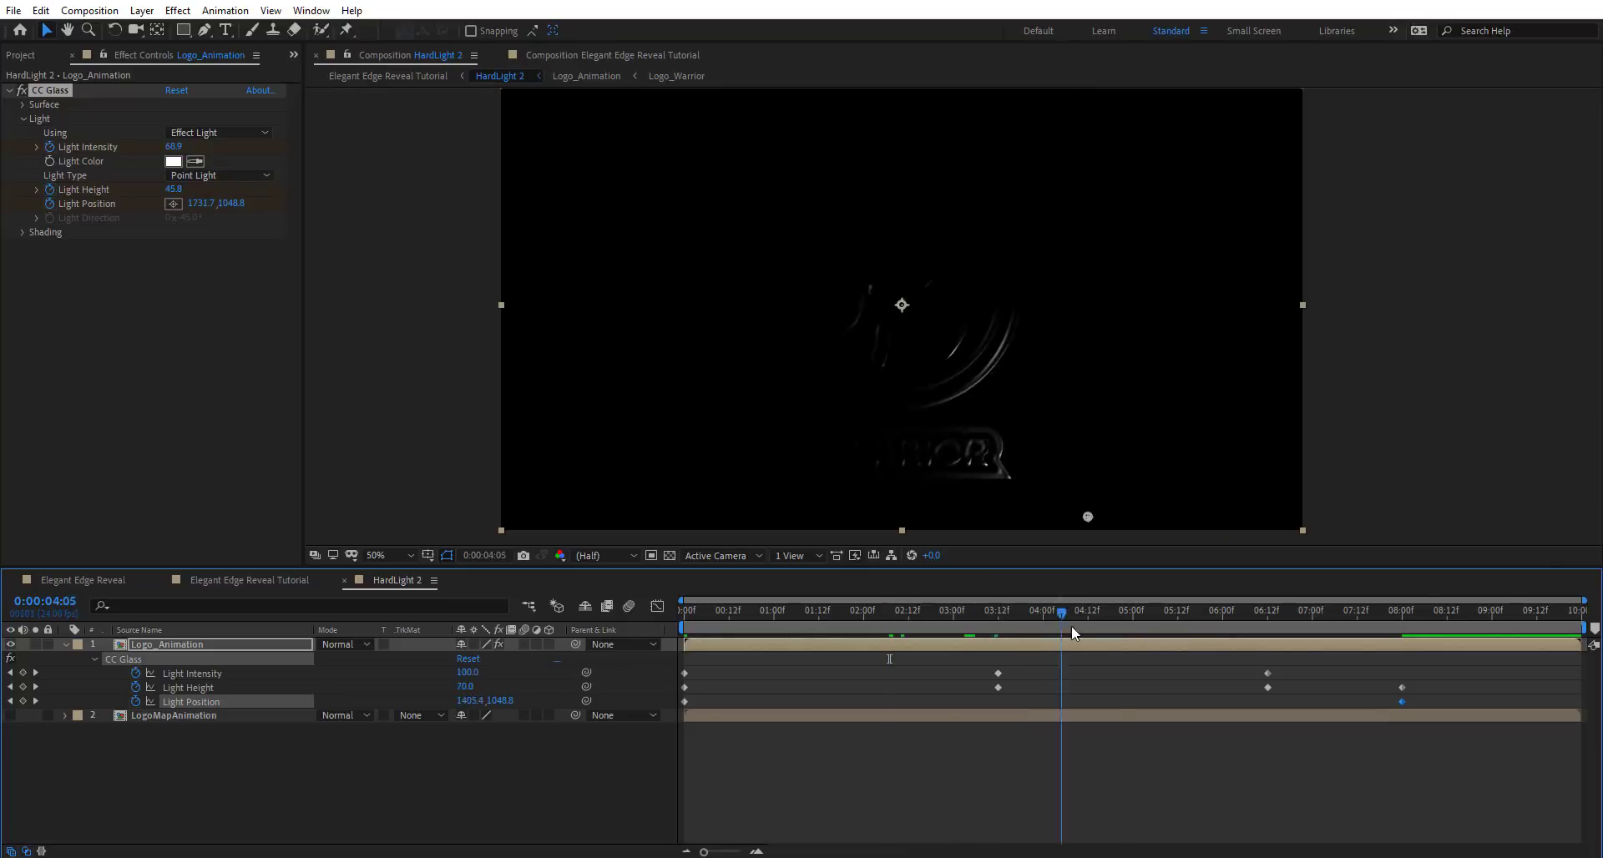
pyautogui.moveTo(1060, 616); pyautogui.dragTo(1214, 681)
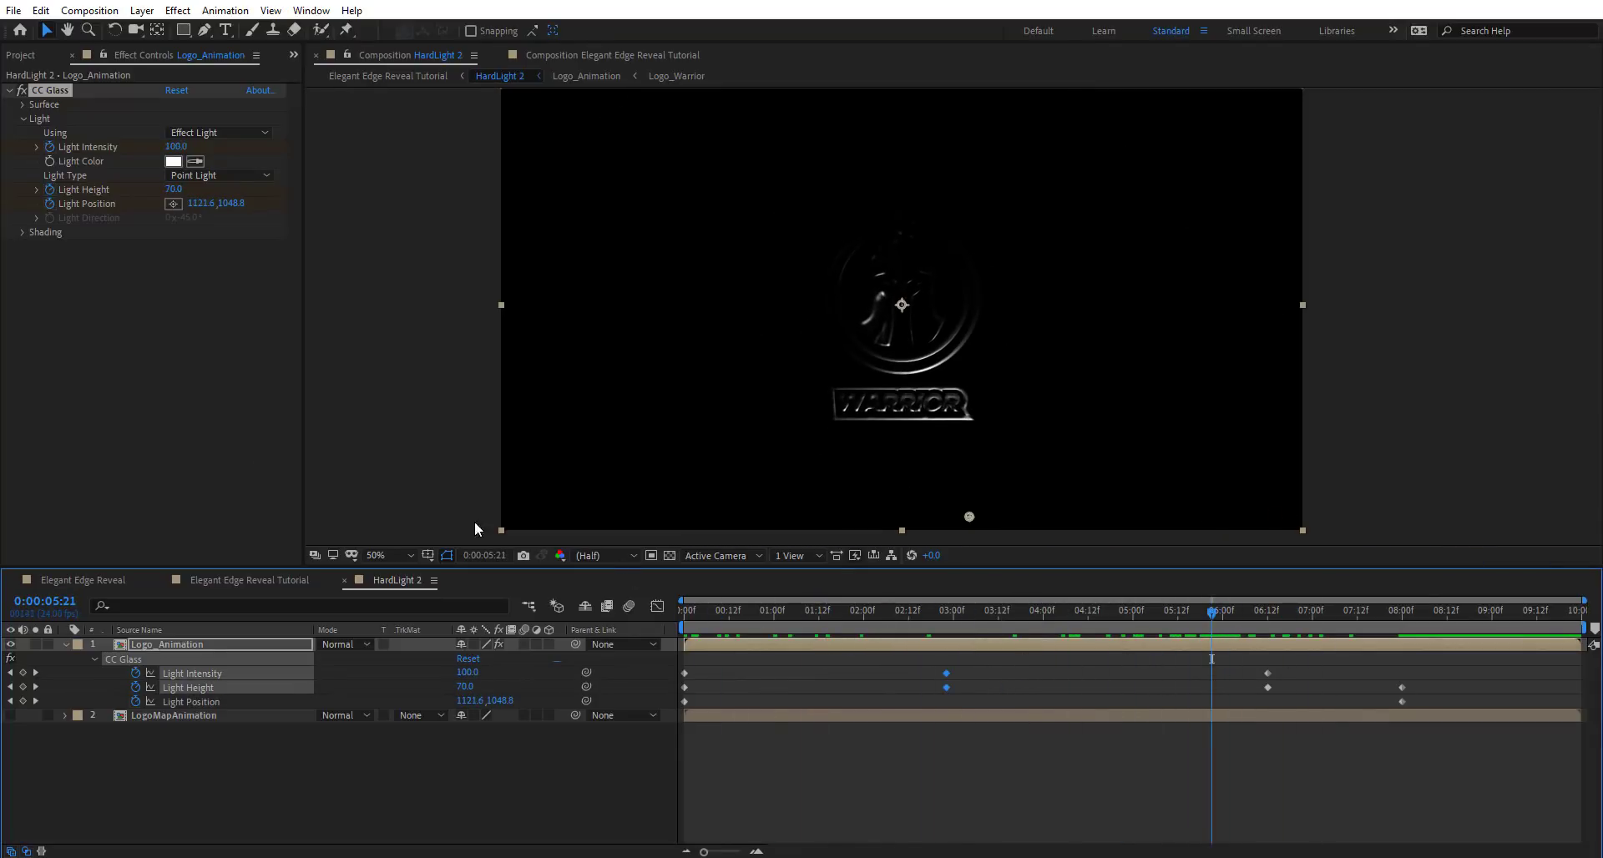
# Keyframe the CC Glass Roughness from 0:00:05:21, lowering it to 0.027 at 0:00:08:00
pyautogui.click(22, 233)
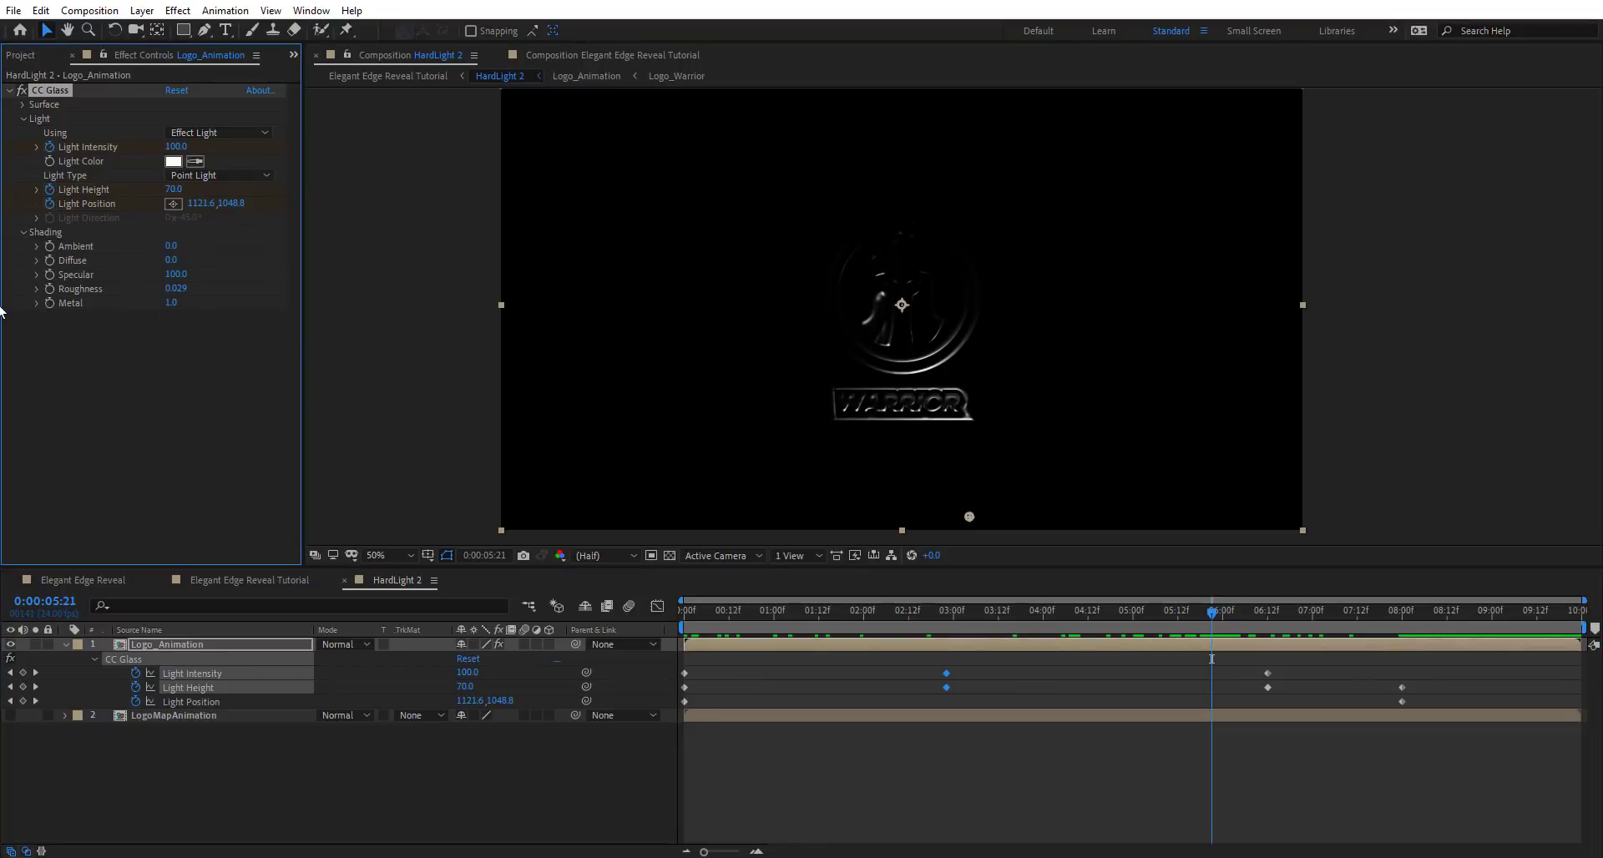
pyautogui.click(50, 290)
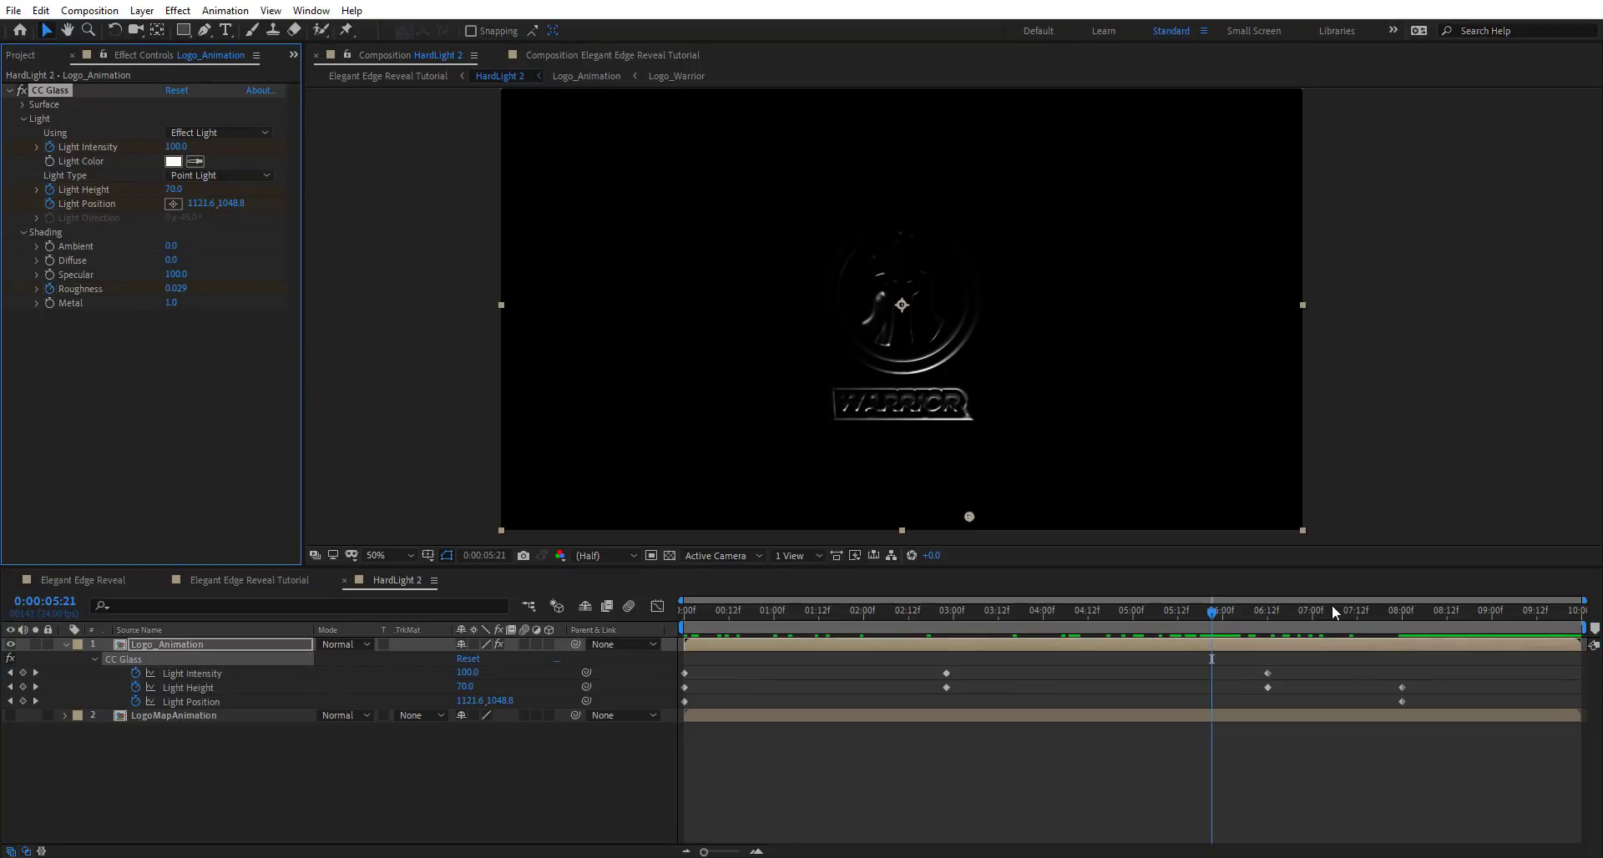
pyautogui.moveTo(173, 288); pyautogui.dragTo(107, 287)
pyautogui.click(1402, 619)
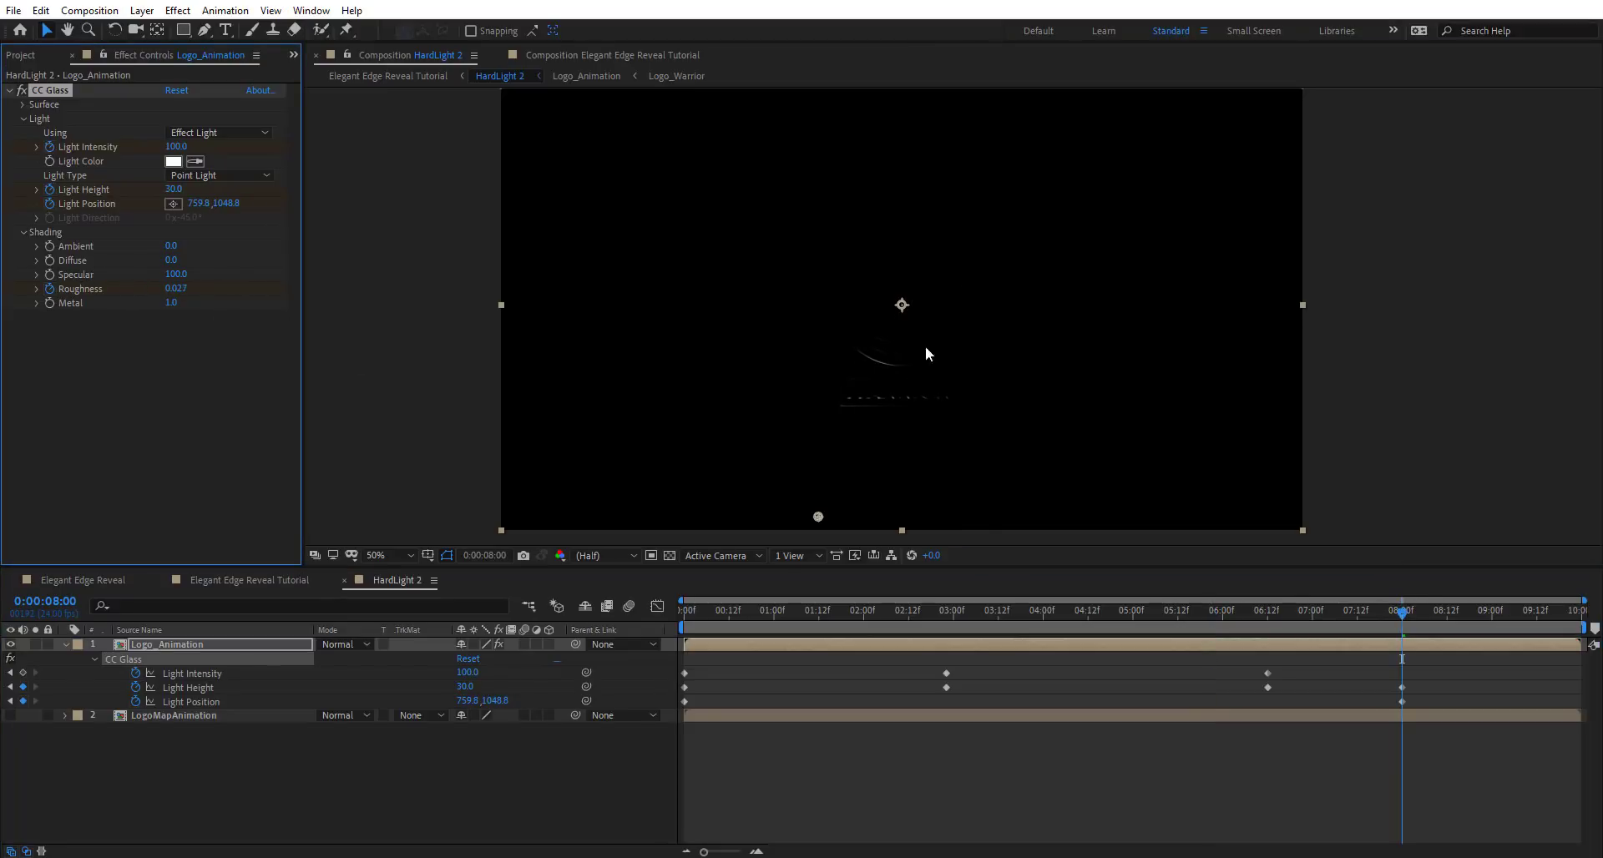
# Preview the HardLight 2 light sweep, then apply Easy Ease to all Light Intensity, Light Height and Light Position keyframes
pyautogui.press('space')
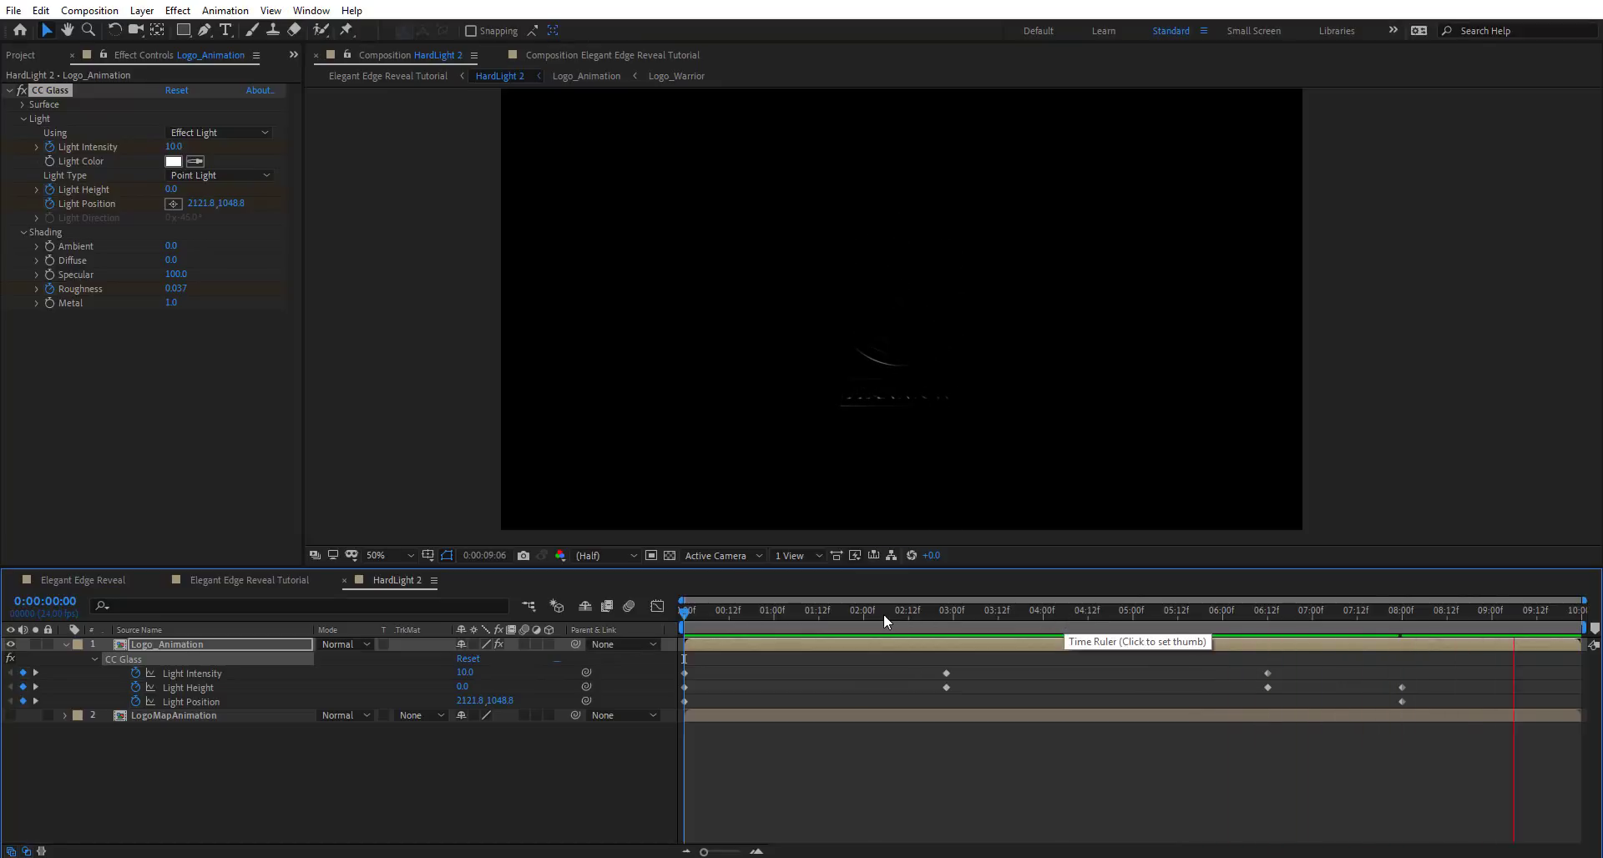
pyautogui.moveTo(1014, 618); pyautogui.dragTo(1293, 616)
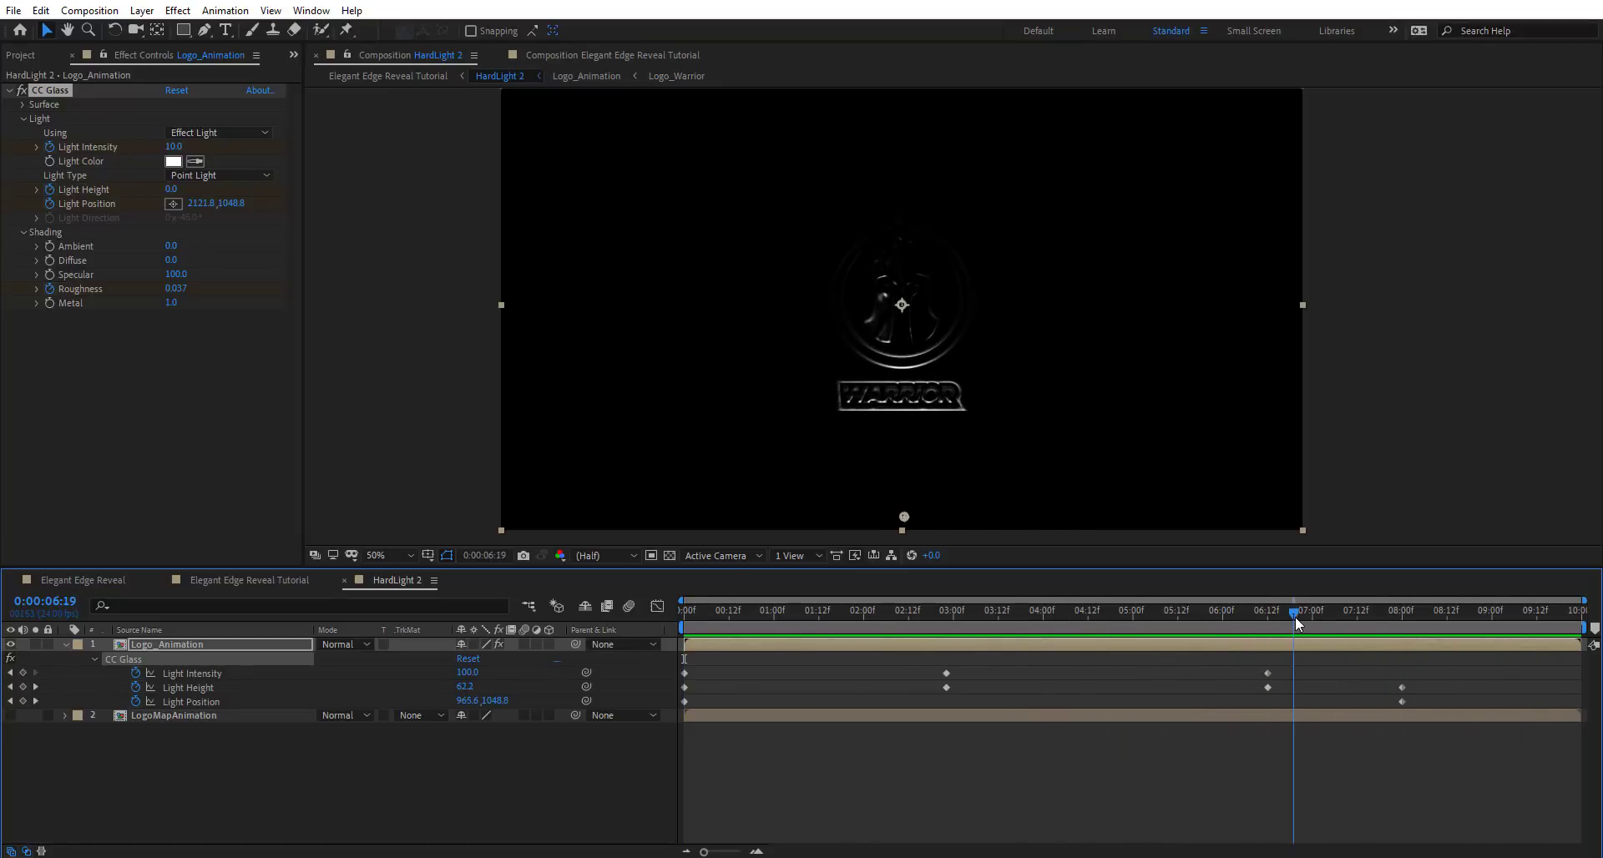
pyautogui.click(1084, 730)
pyautogui.moveTo(1472, 663); pyautogui.dragTo(646, 743)
pyautogui.press('F9')
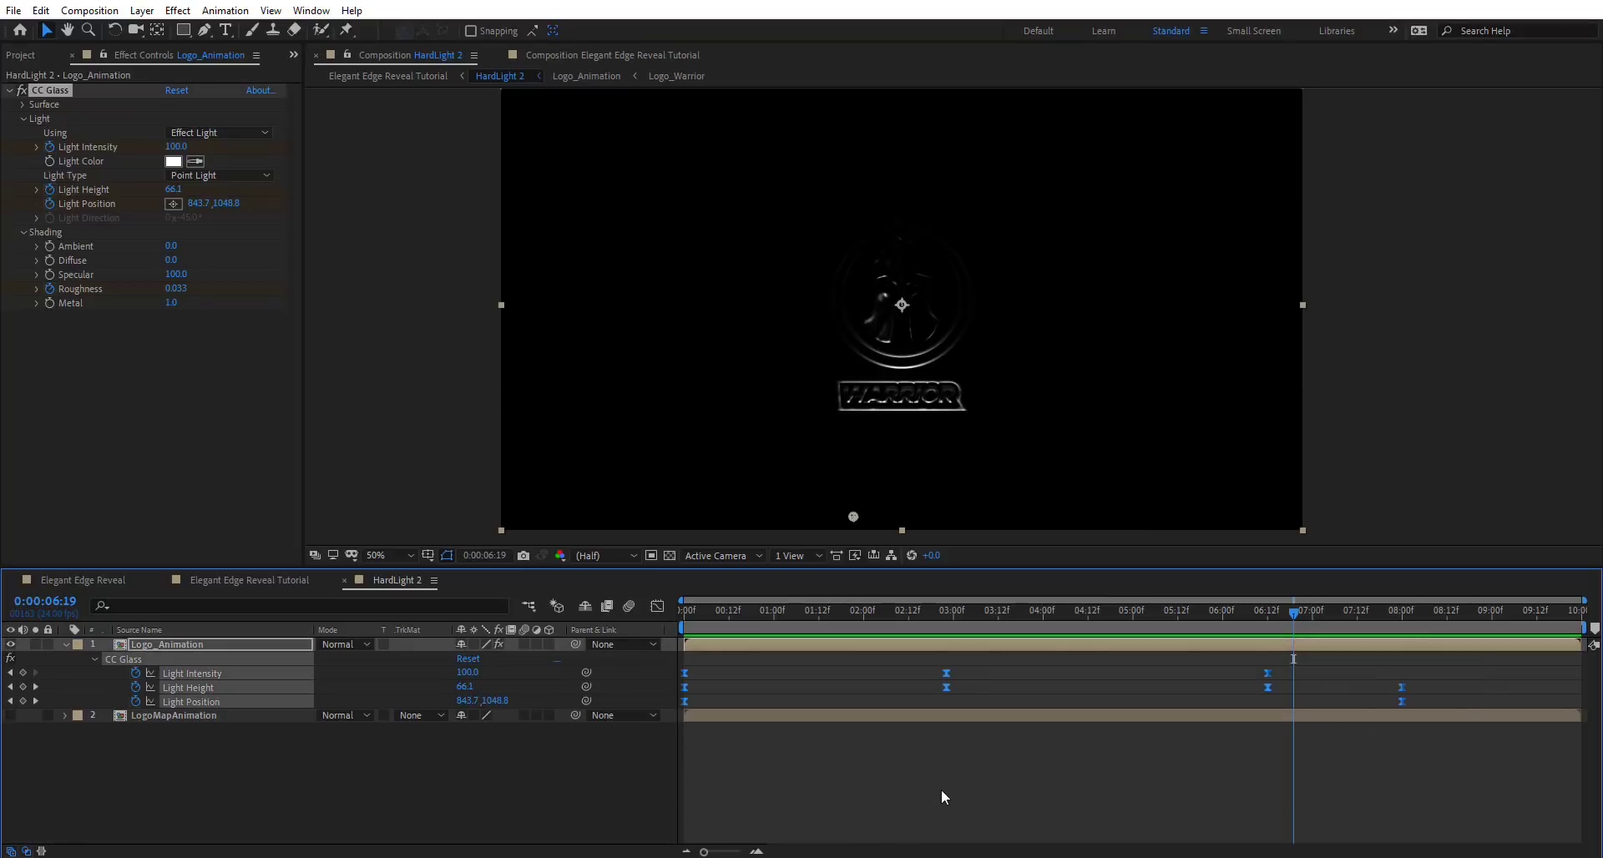
pyautogui.click(940, 789)
# In the Elegant Edge Reveal Tutorial composition, pre-compose the HardLight 2 and HardLight layers together as Hardlight
pyautogui.click(270, 584)
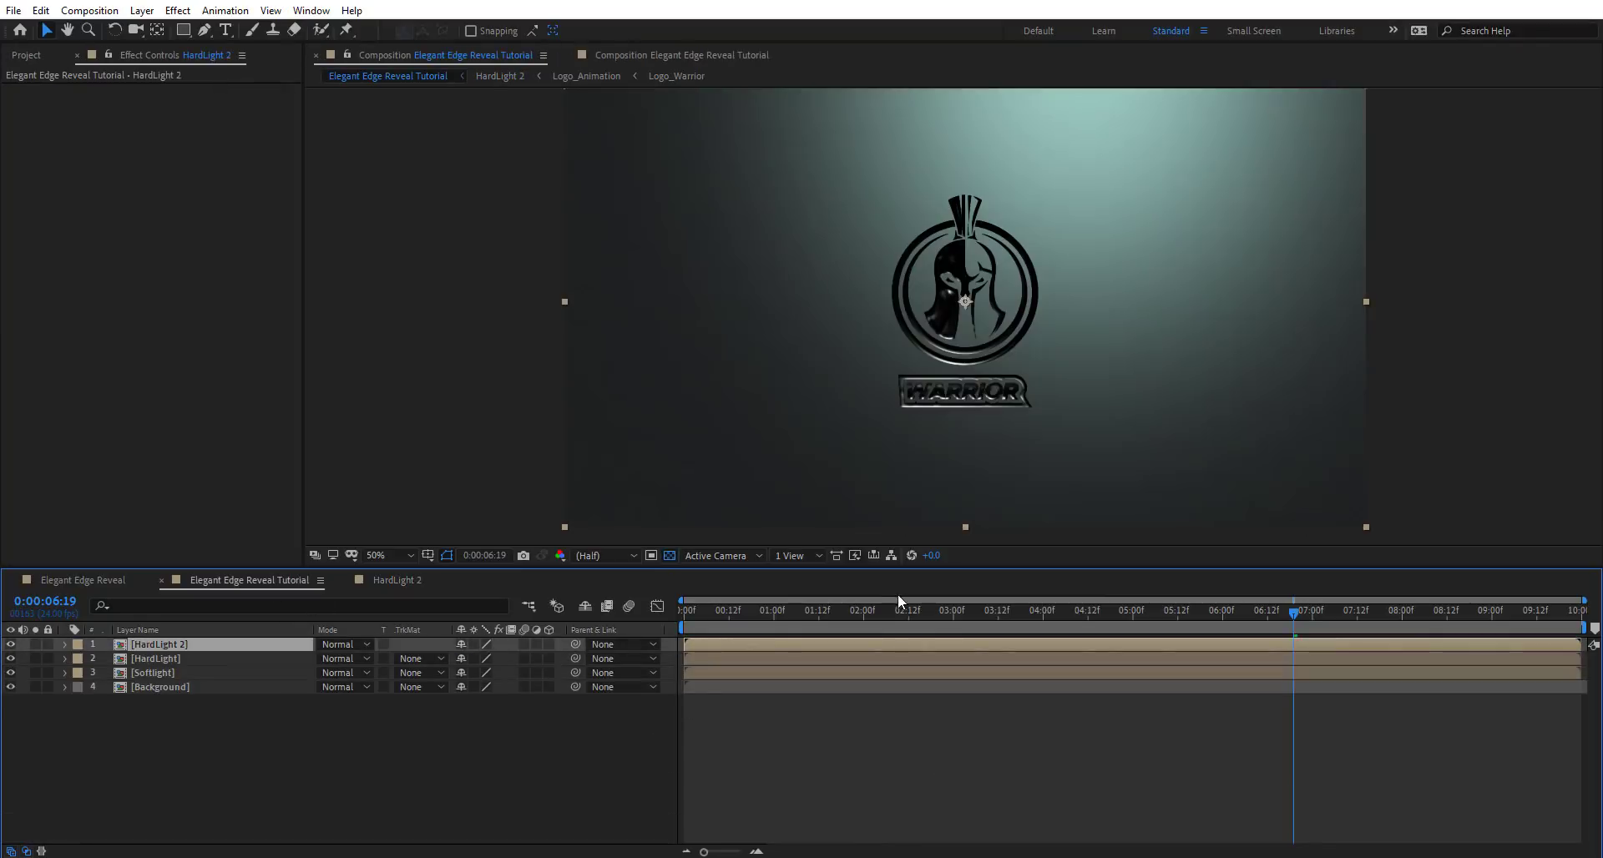
pyautogui.keyDown('shift'); pyautogui.click(194, 657); pyautogui.keyUp('shift')
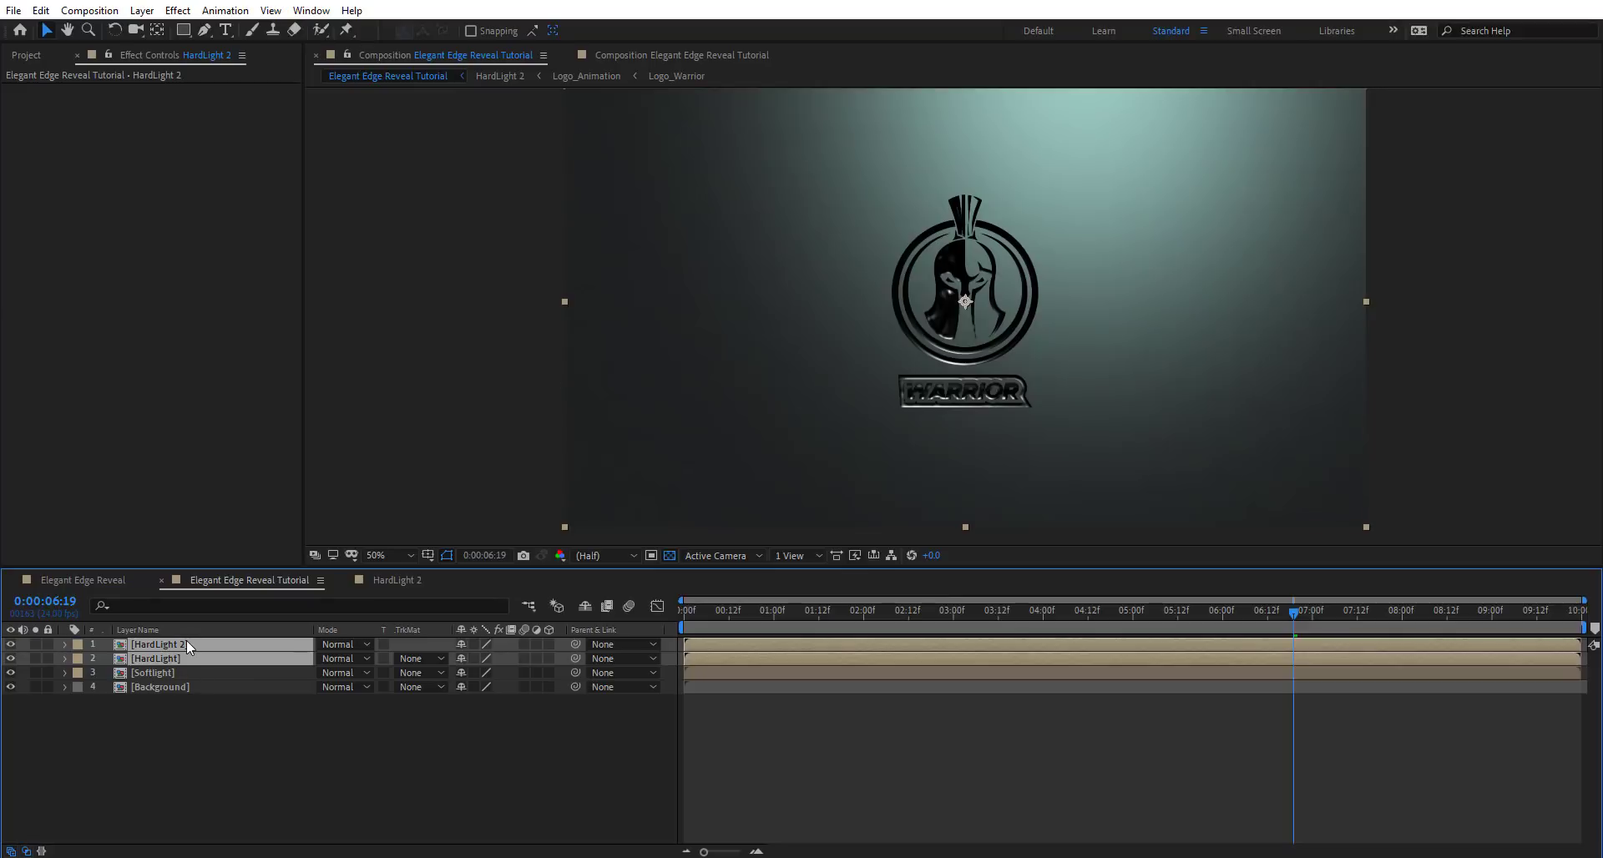
pyautogui.hotkey('ctrl', 'shift', 'c')
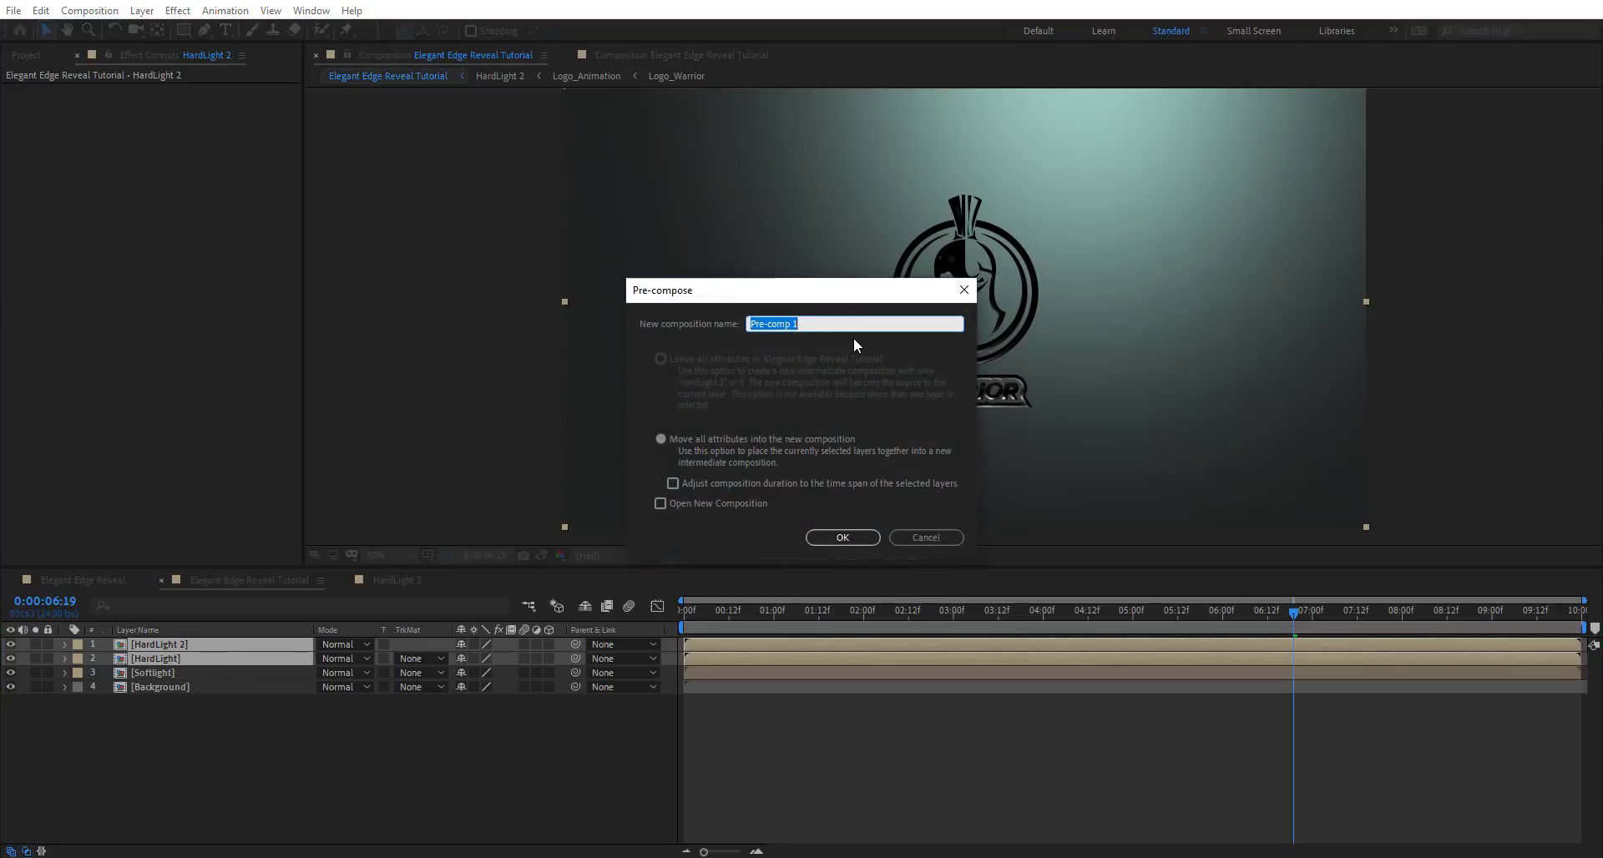
pyautogui.write('Hardlight')
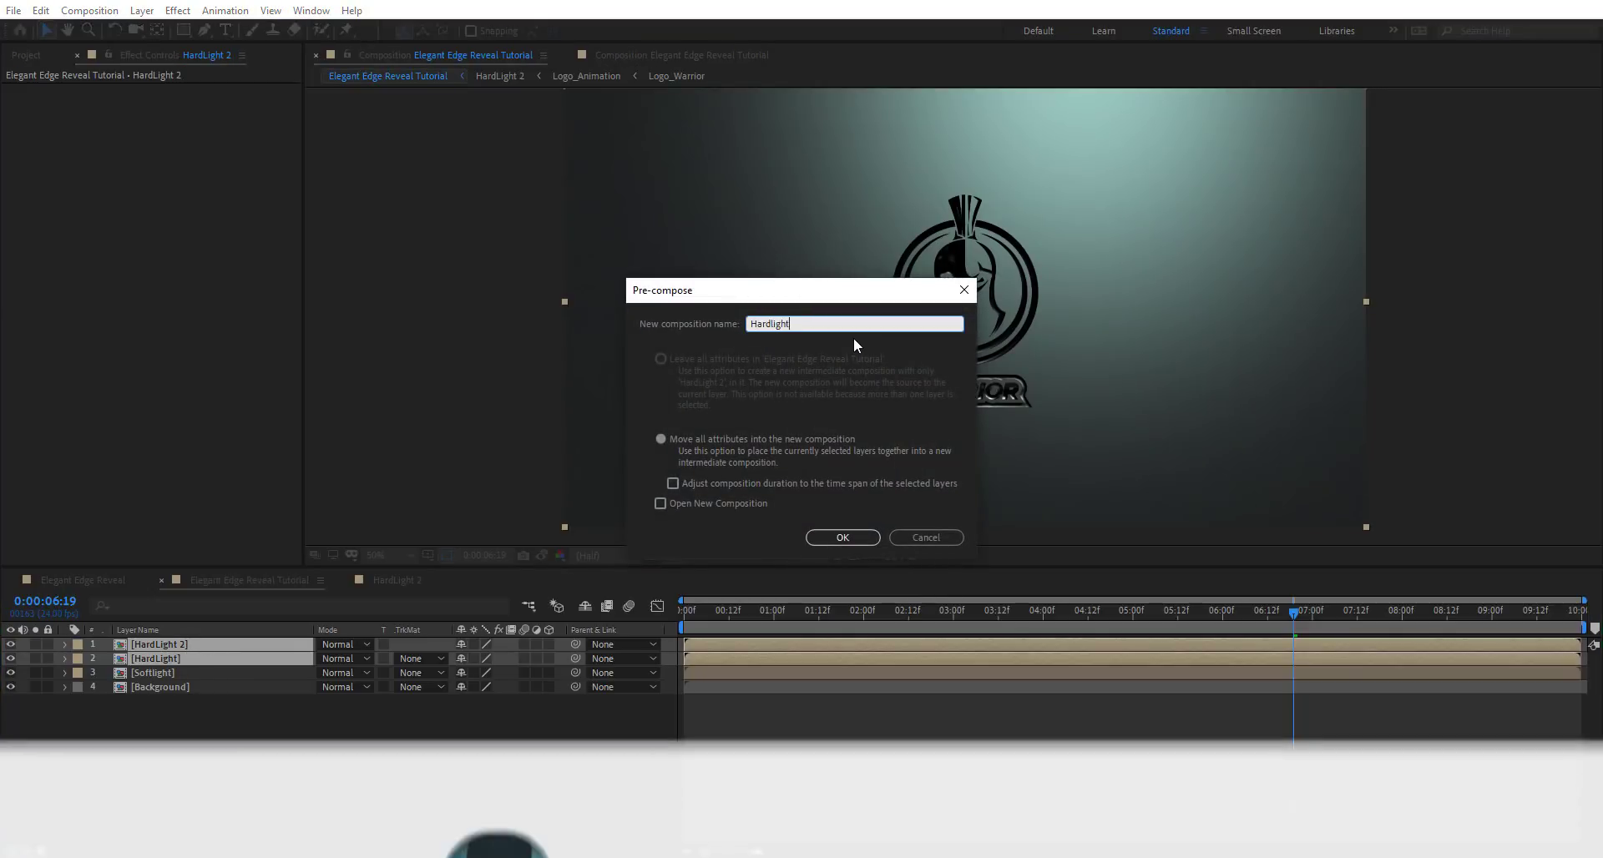
pyautogui.press('Return')
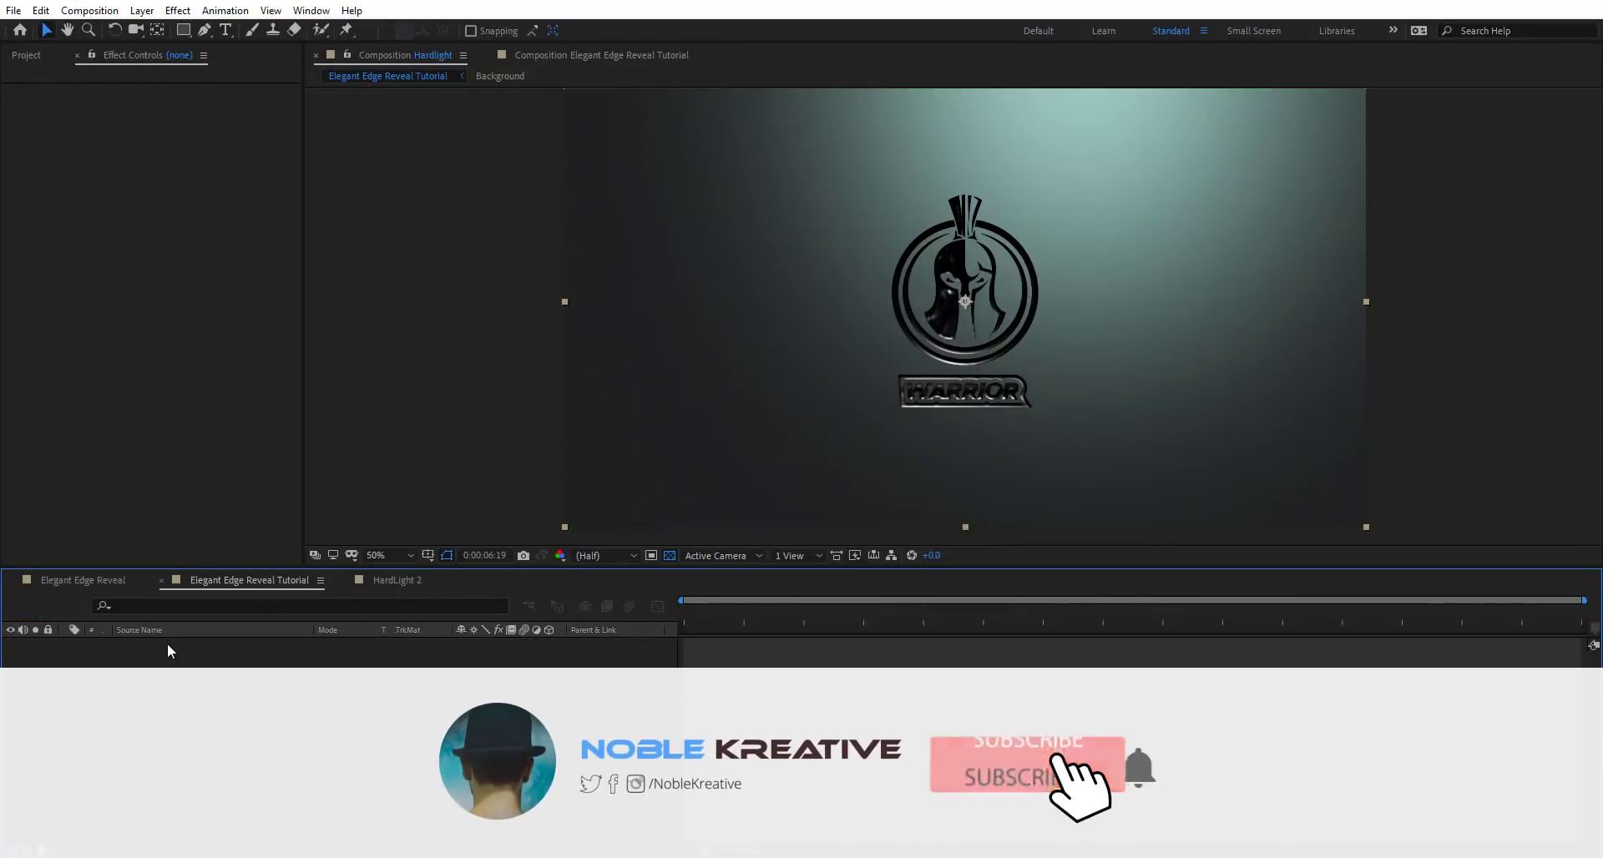
# Inside the Hardlight pre-comp, turn off the transparency grid and set the HardLight 2 layer's blending mode to Lighten
pyautogui.scroll(1, 951, 334)
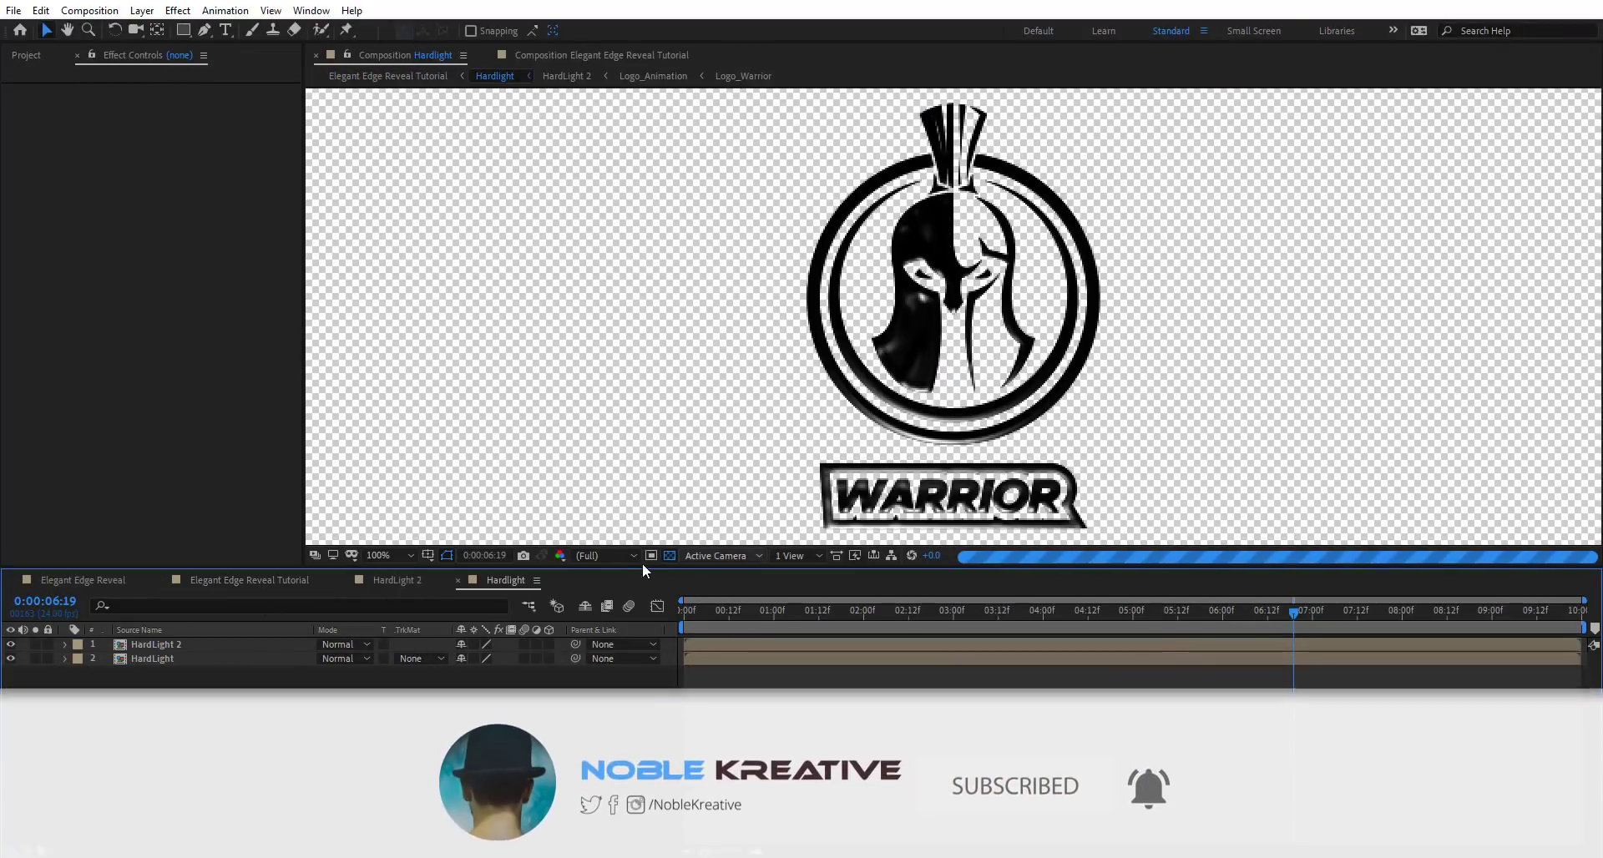
pyautogui.click(668, 555)
pyautogui.click(342, 645)
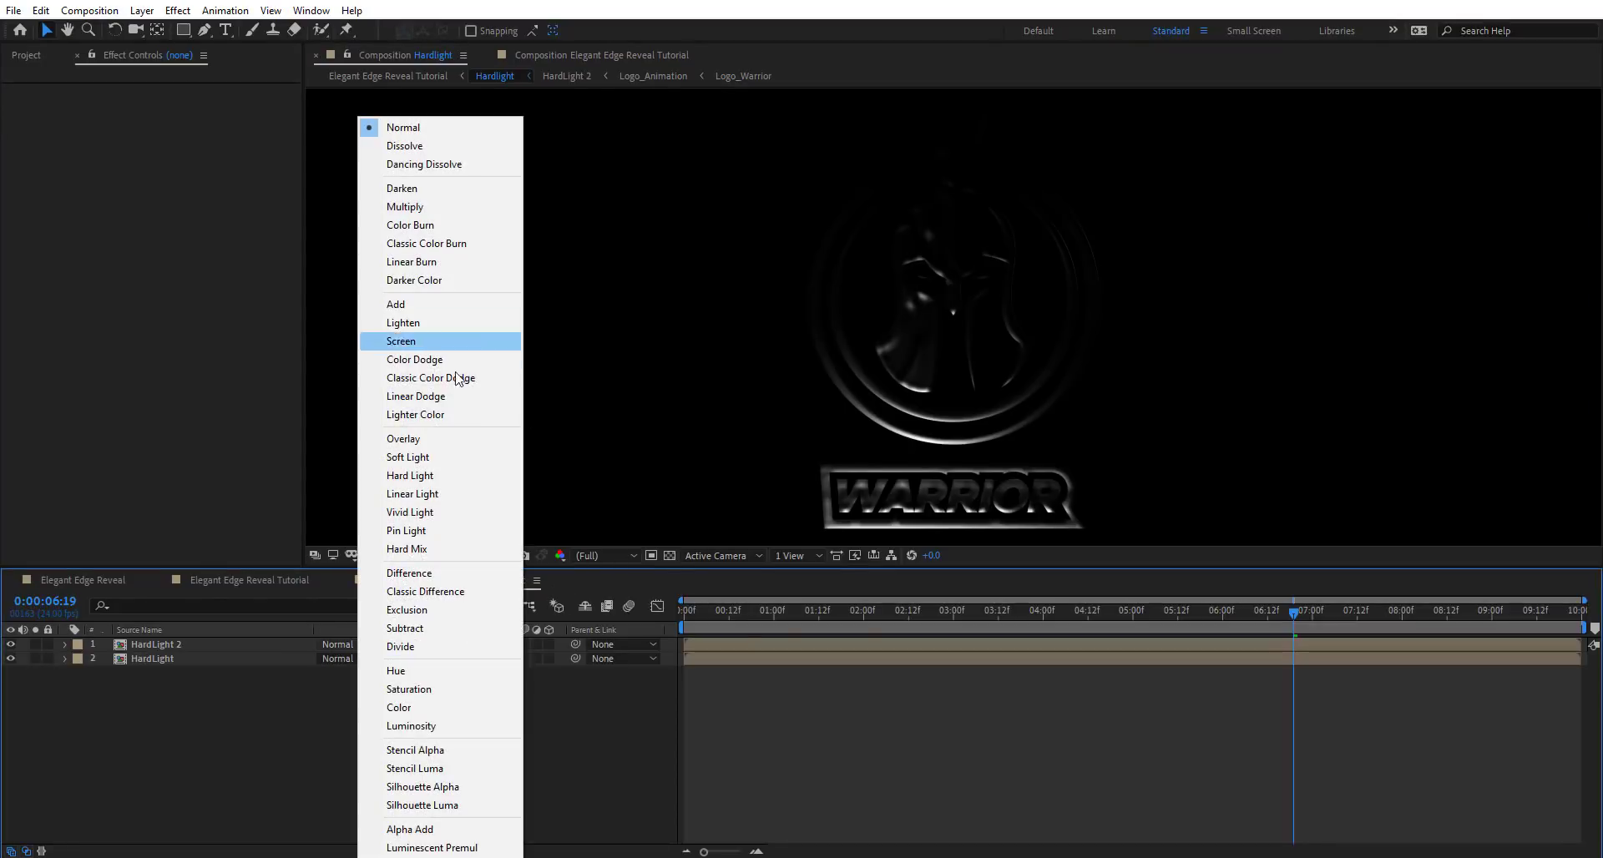
pyautogui.click(410, 323)
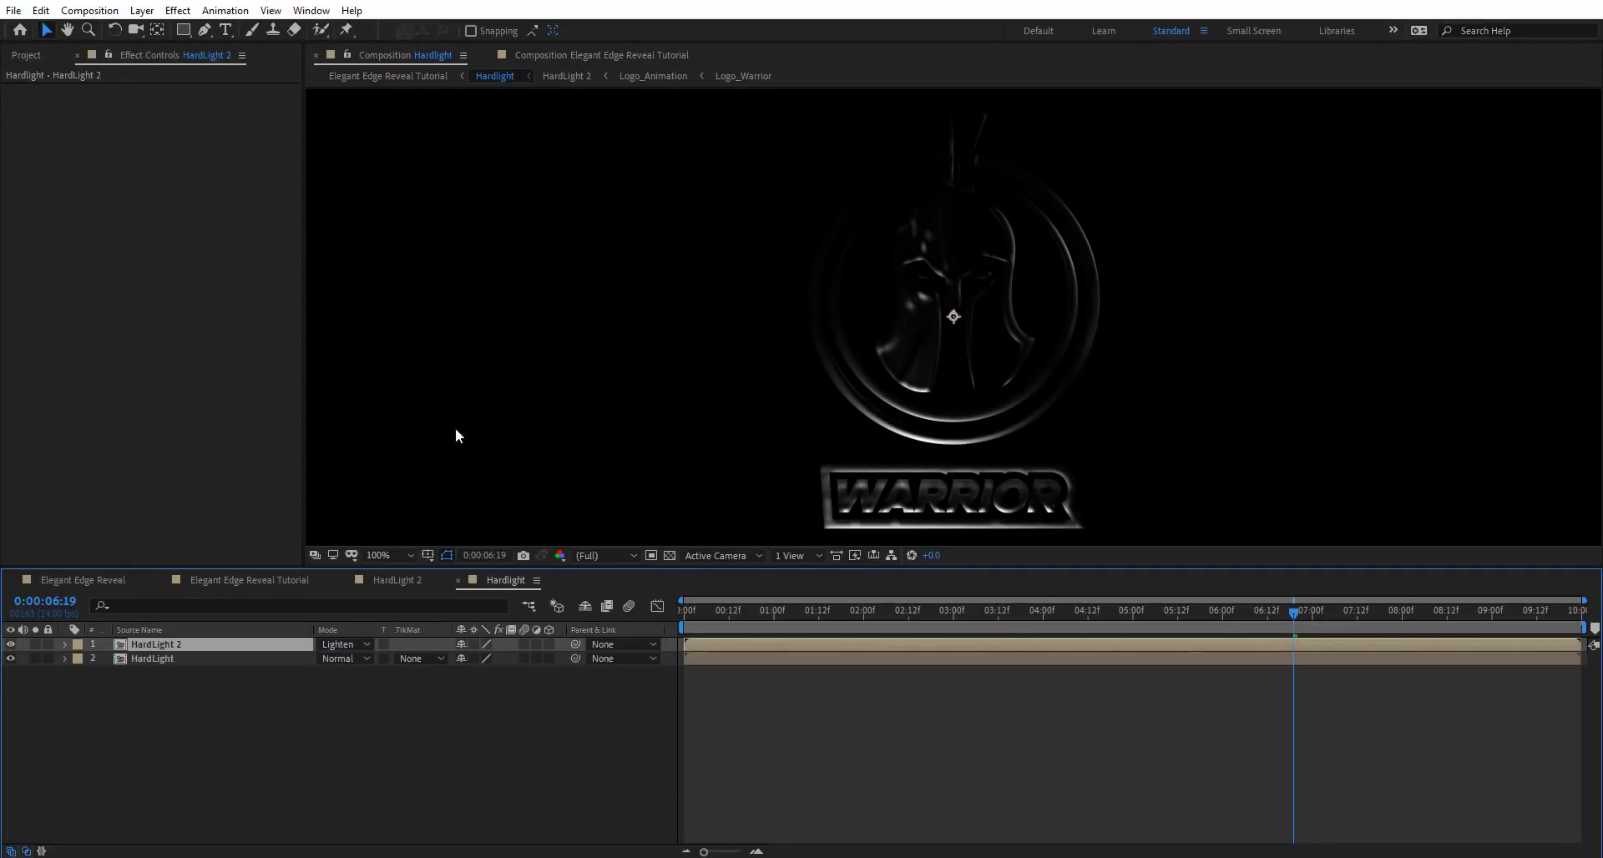
# Compare the blended light with and without the lower HardLight layer by toggling its visibility
pyautogui.click(11, 658)
pyautogui.click(11, 658)
pyautogui.click(11, 658)
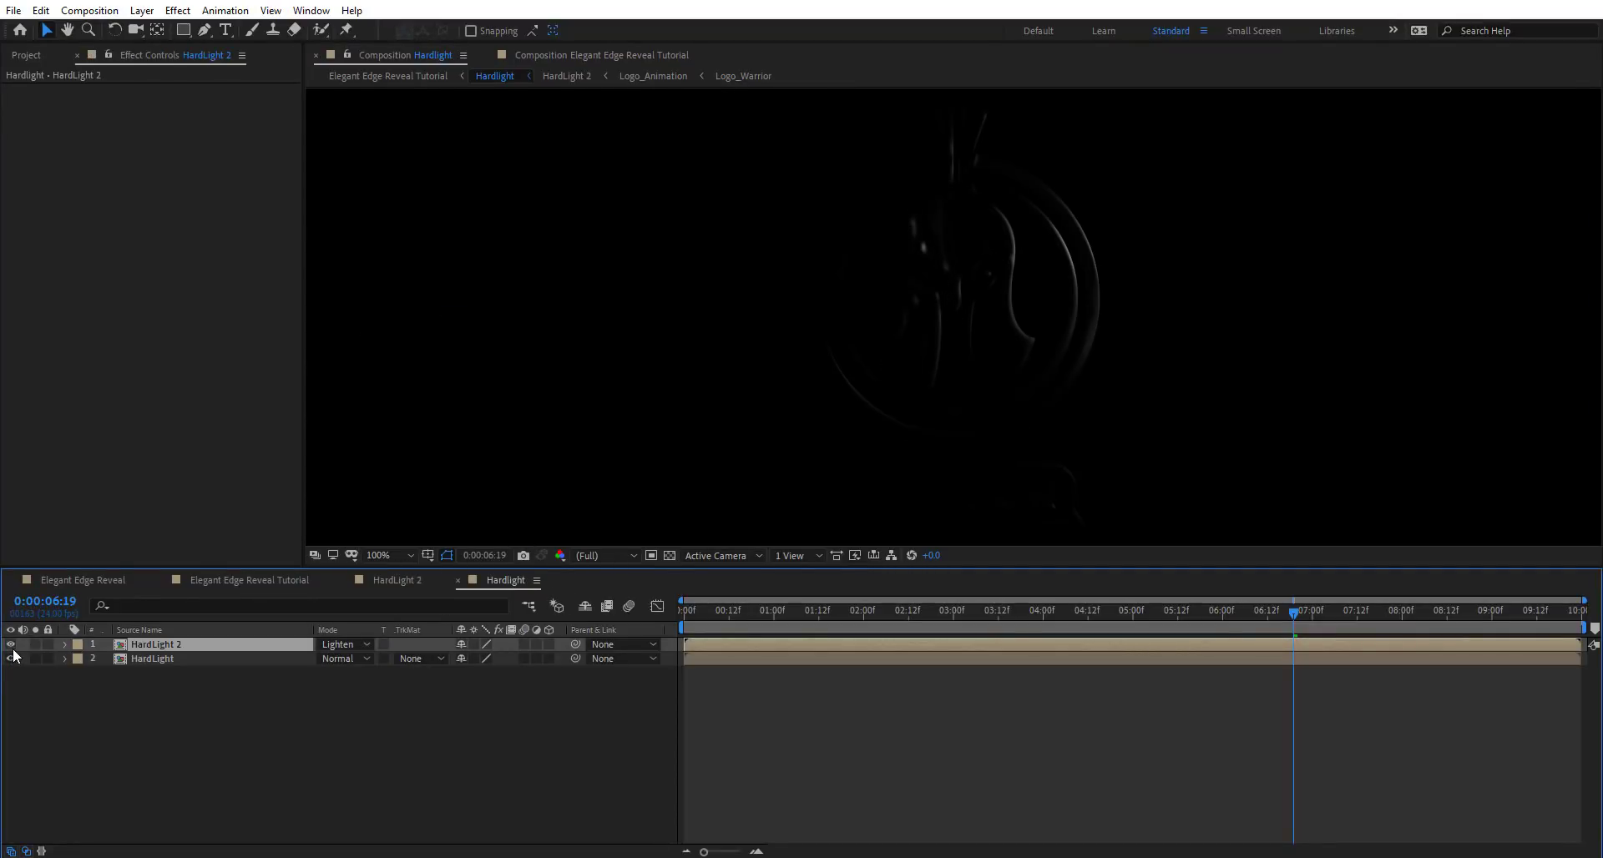
pyautogui.click(11, 659)
pyautogui.click(11, 658)
pyautogui.click(11, 659)
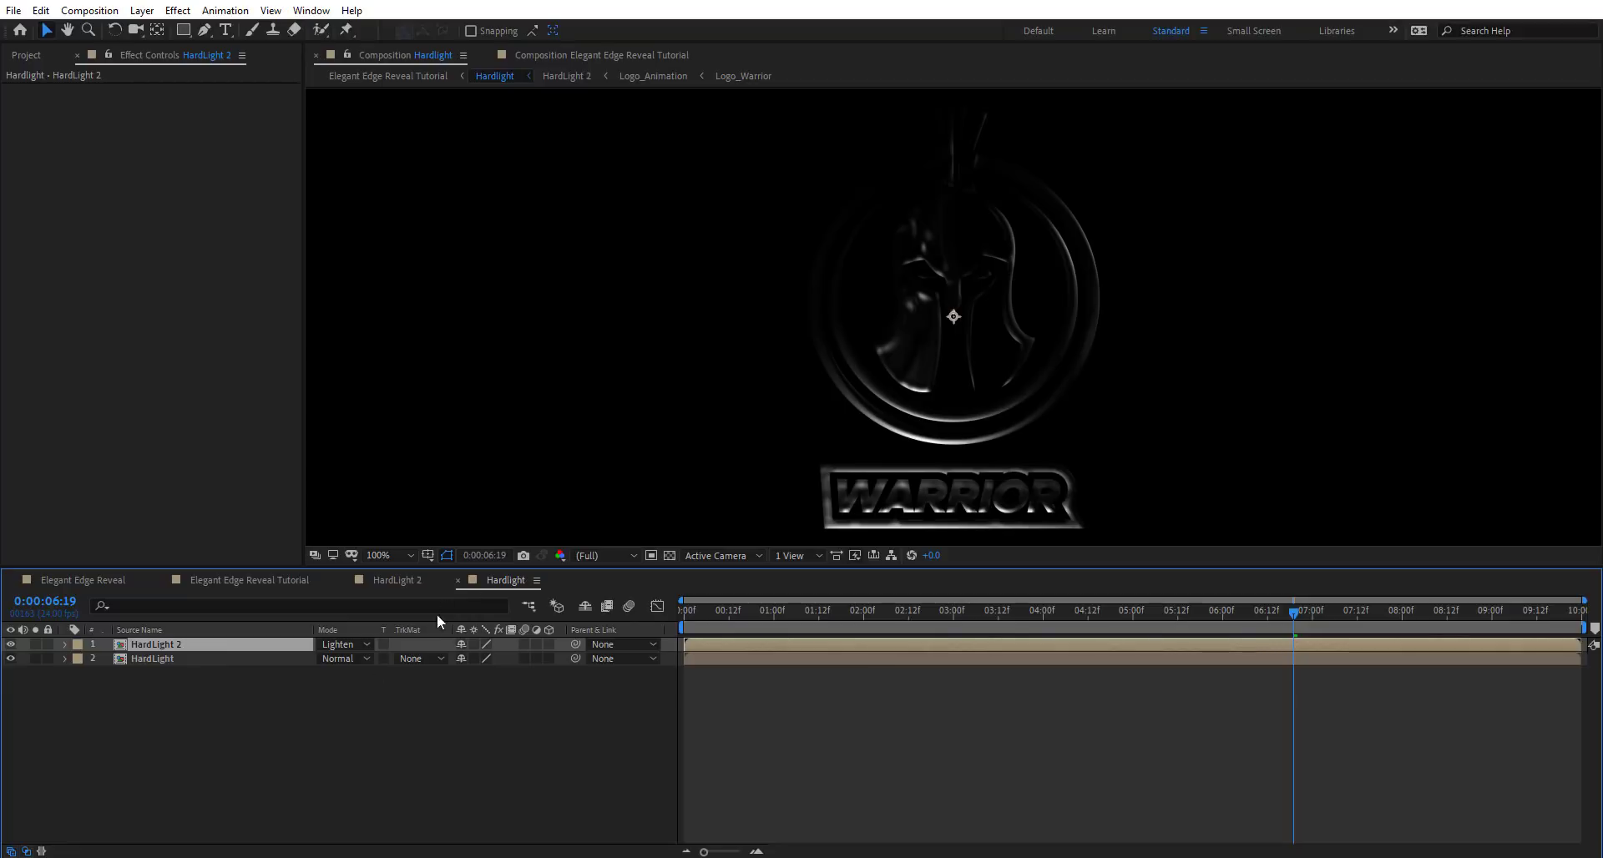
# Close the Hardlight pre-comp and set the Hardlight layer's blending mode to Add in the Elegant Edge Reveal Tutorial composition
pyautogui.click(458, 580)
pyautogui.moveTo(777, 614); pyautogui.dragTo(995, 618)
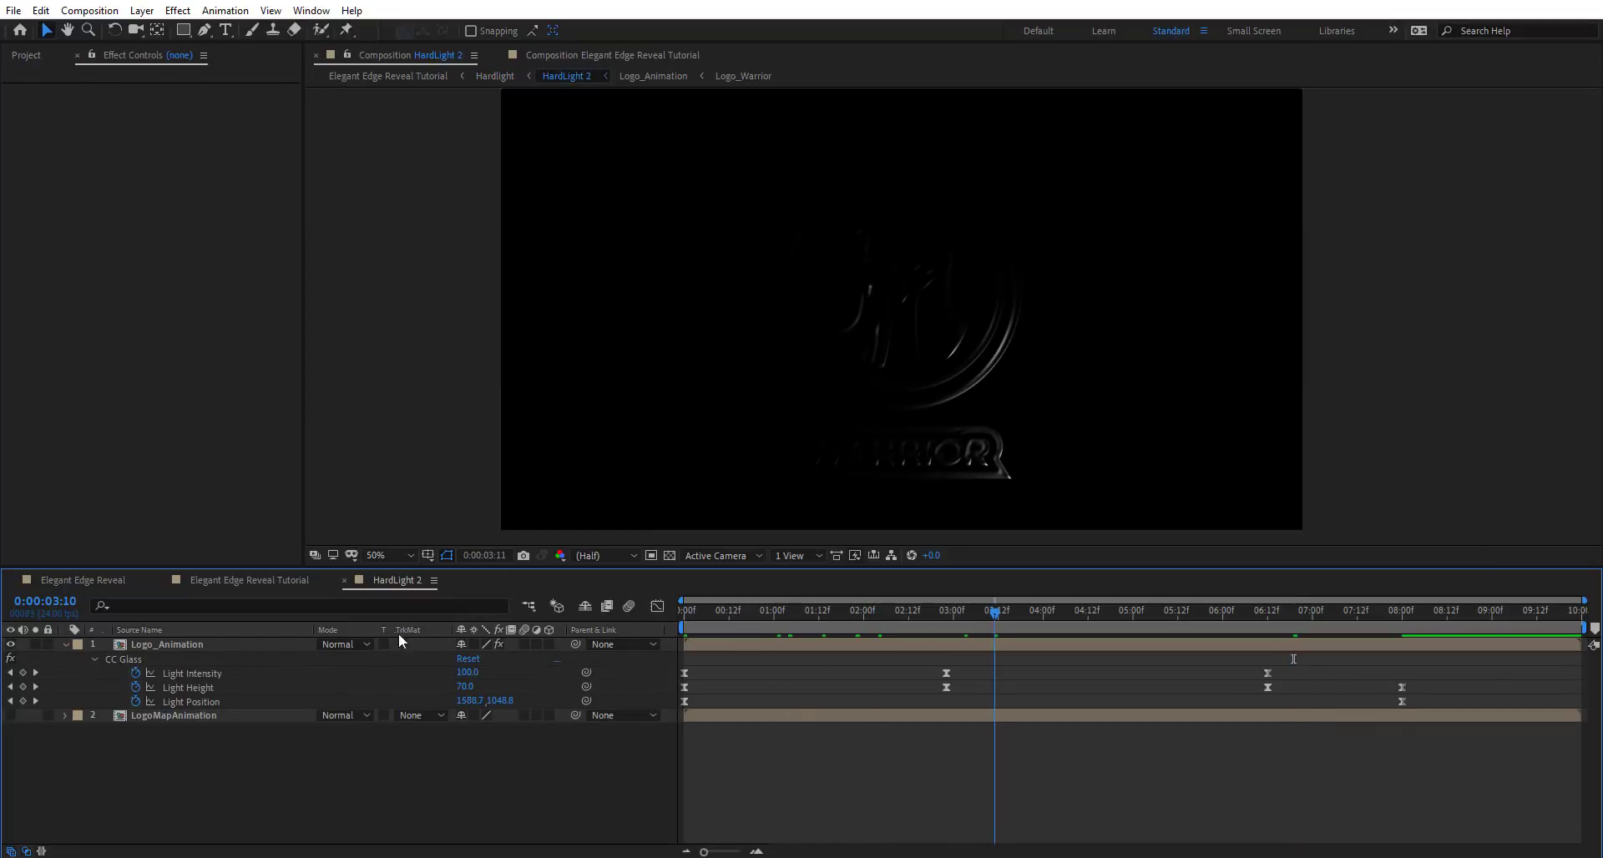
pyautogui.click(200, 645)
pyautogui.click(274, 581)
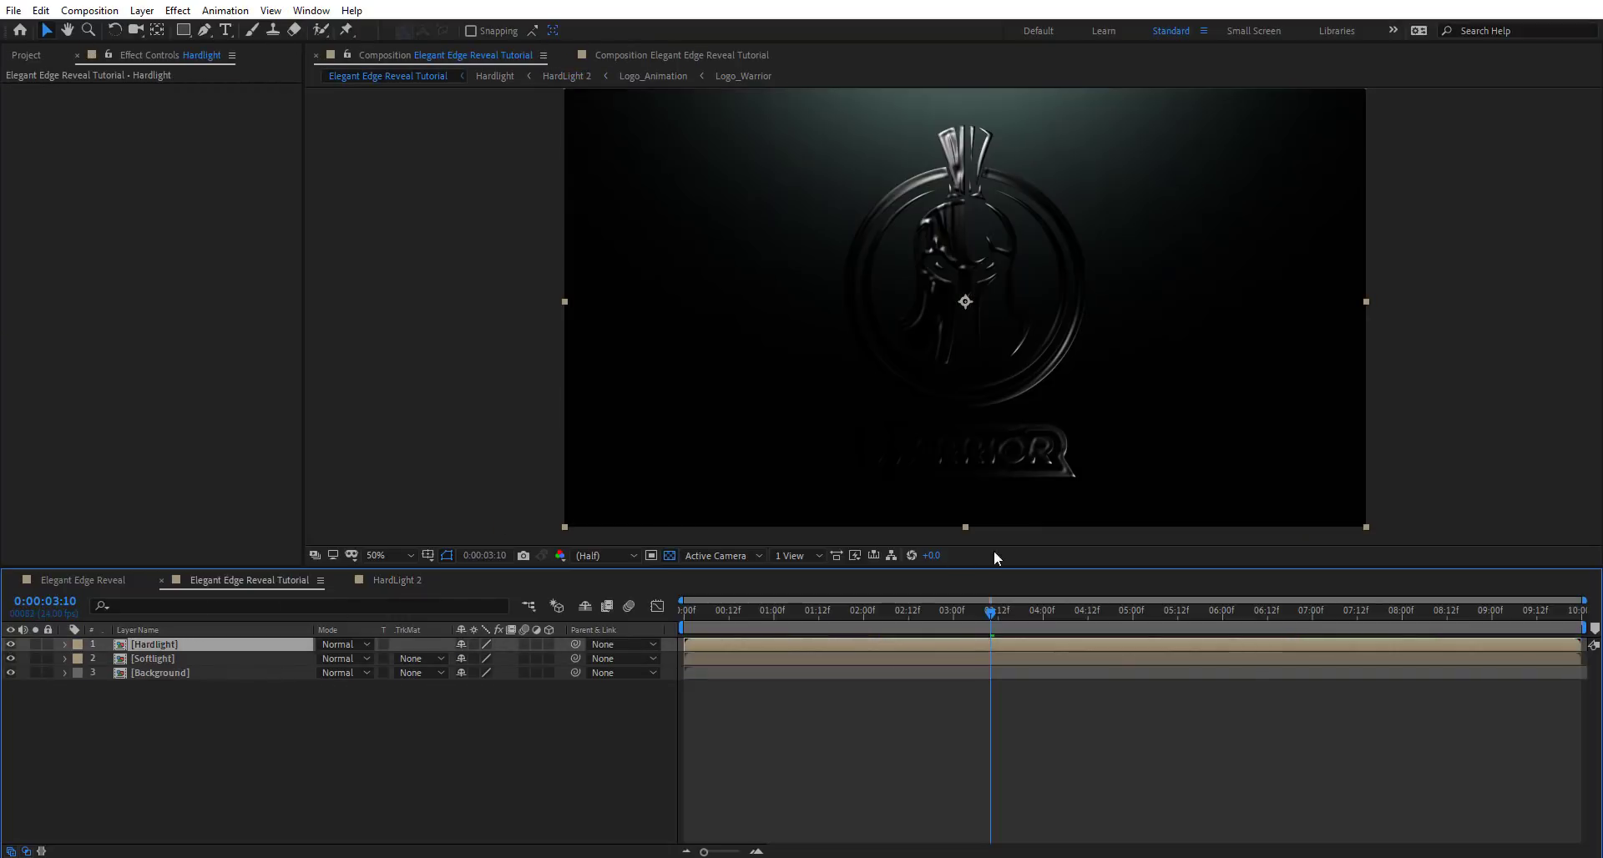
pyautogui.click(360, 641)
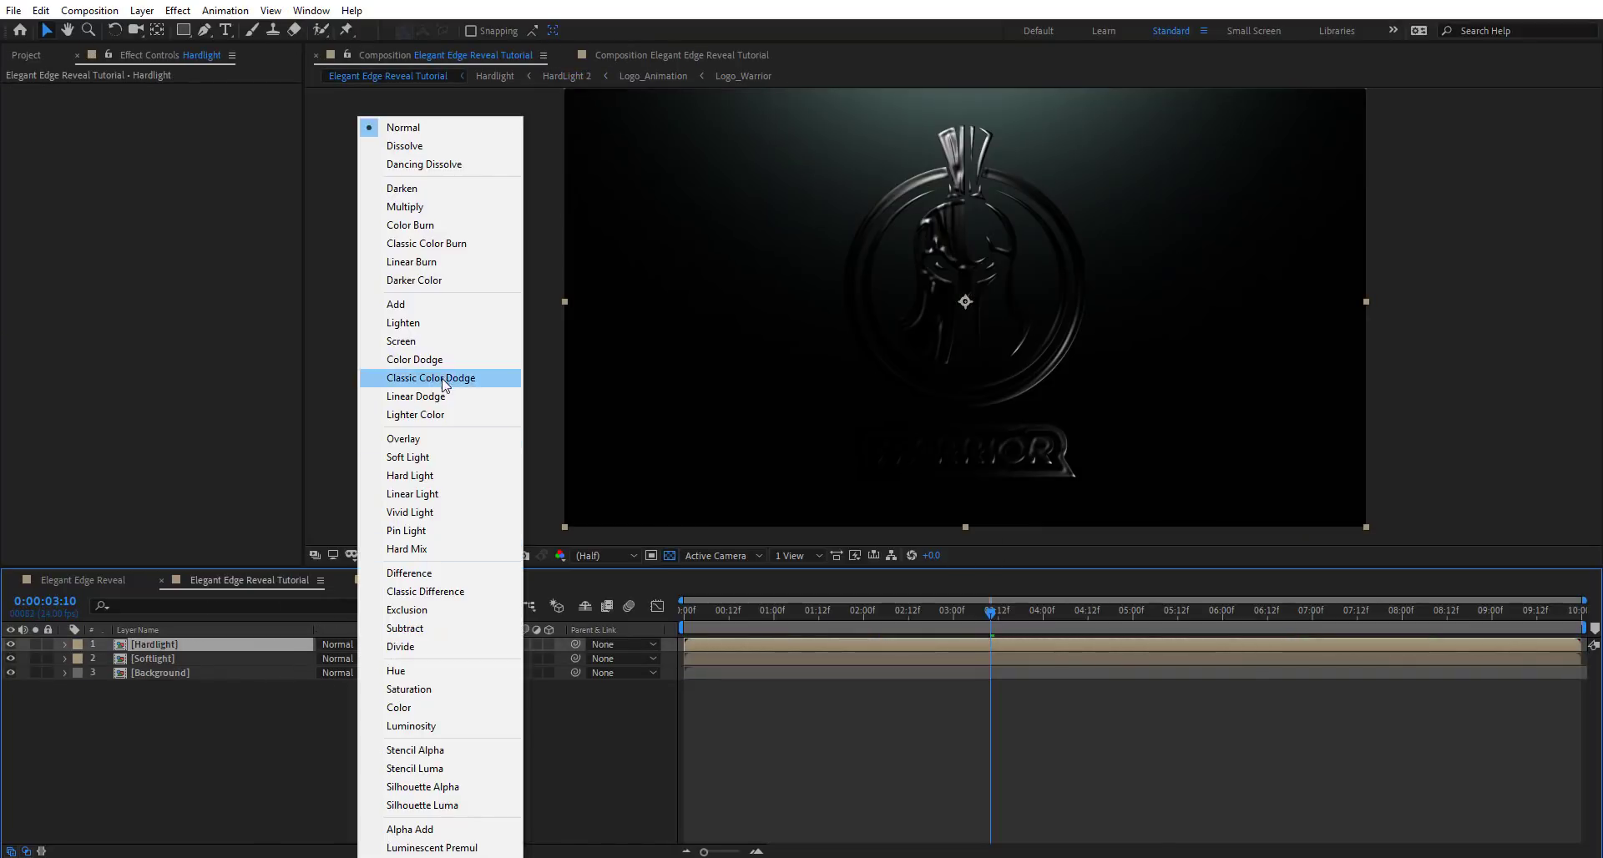
pyautogui.click(418, 304)
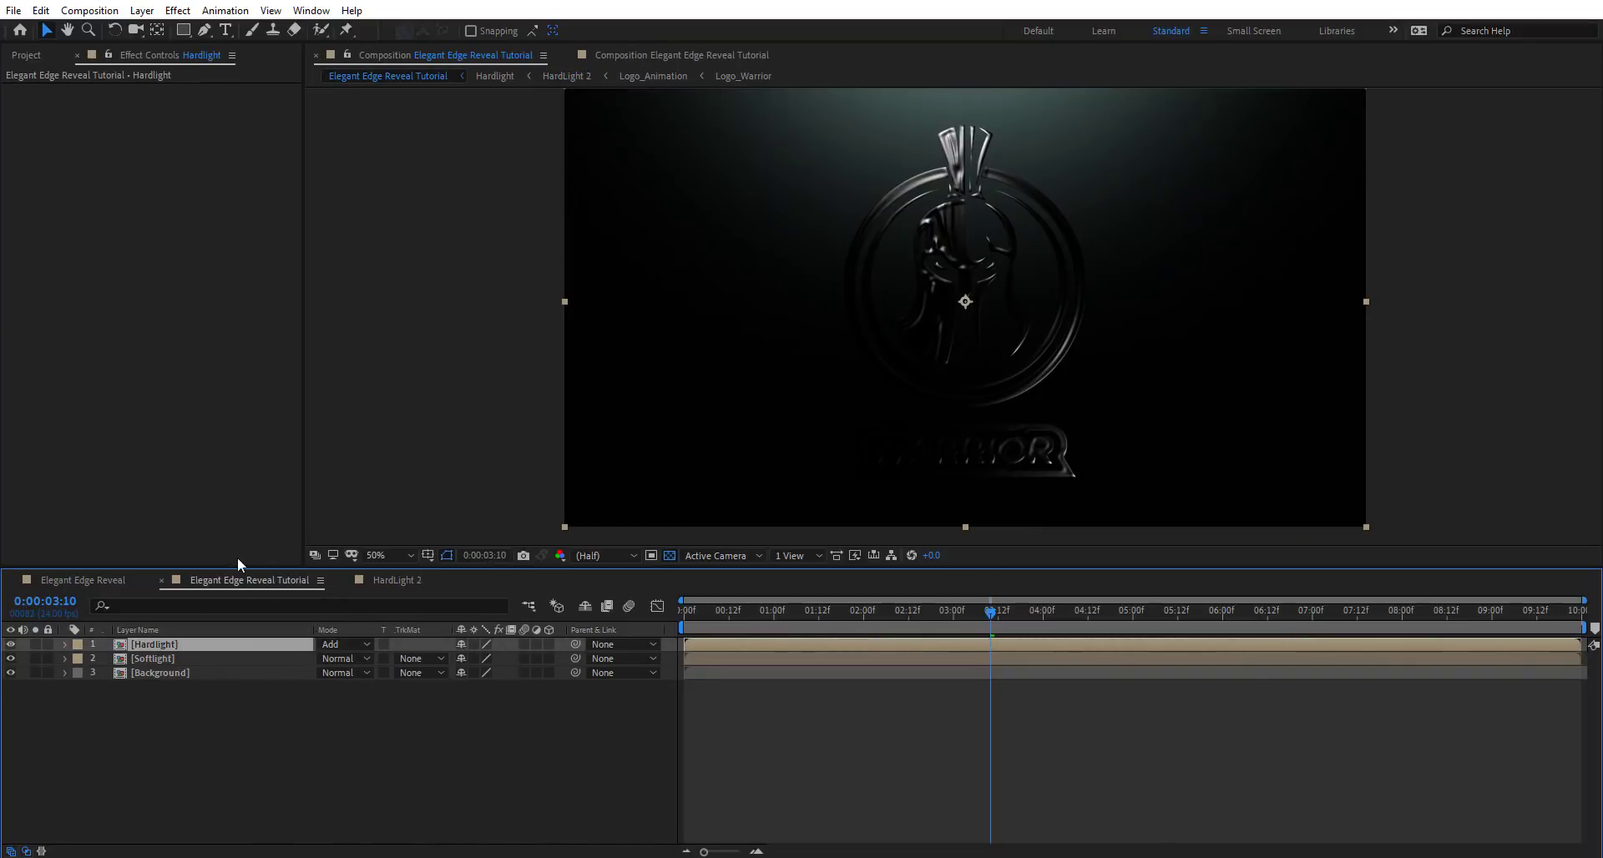
# Compare the logo with and without the Hardlight layer at 0:00:03:10 and 0:00:07:13, leaving the layer visible
pyautogui.click(10, 645)
pyautogui.click(12, 649)
pyautogui.click(11, 649)
pyautogui.click(11, 649)
pyautogui.click(11, 649)
pyautogui.click(11, 648)
pyautogui.click(11, 648)
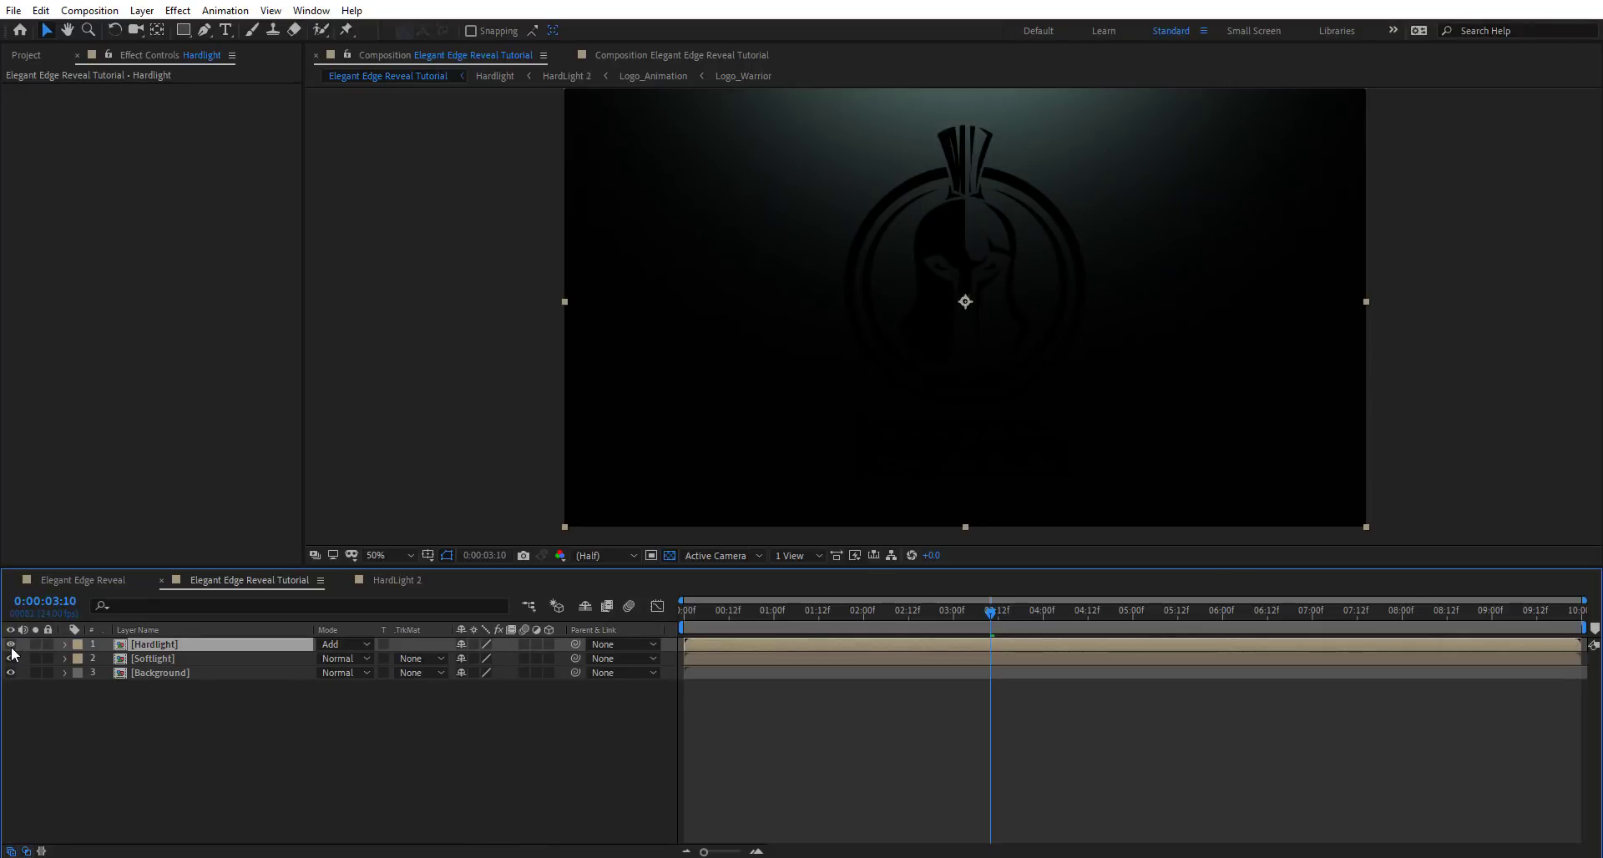
pyautogui.click(12, 649)
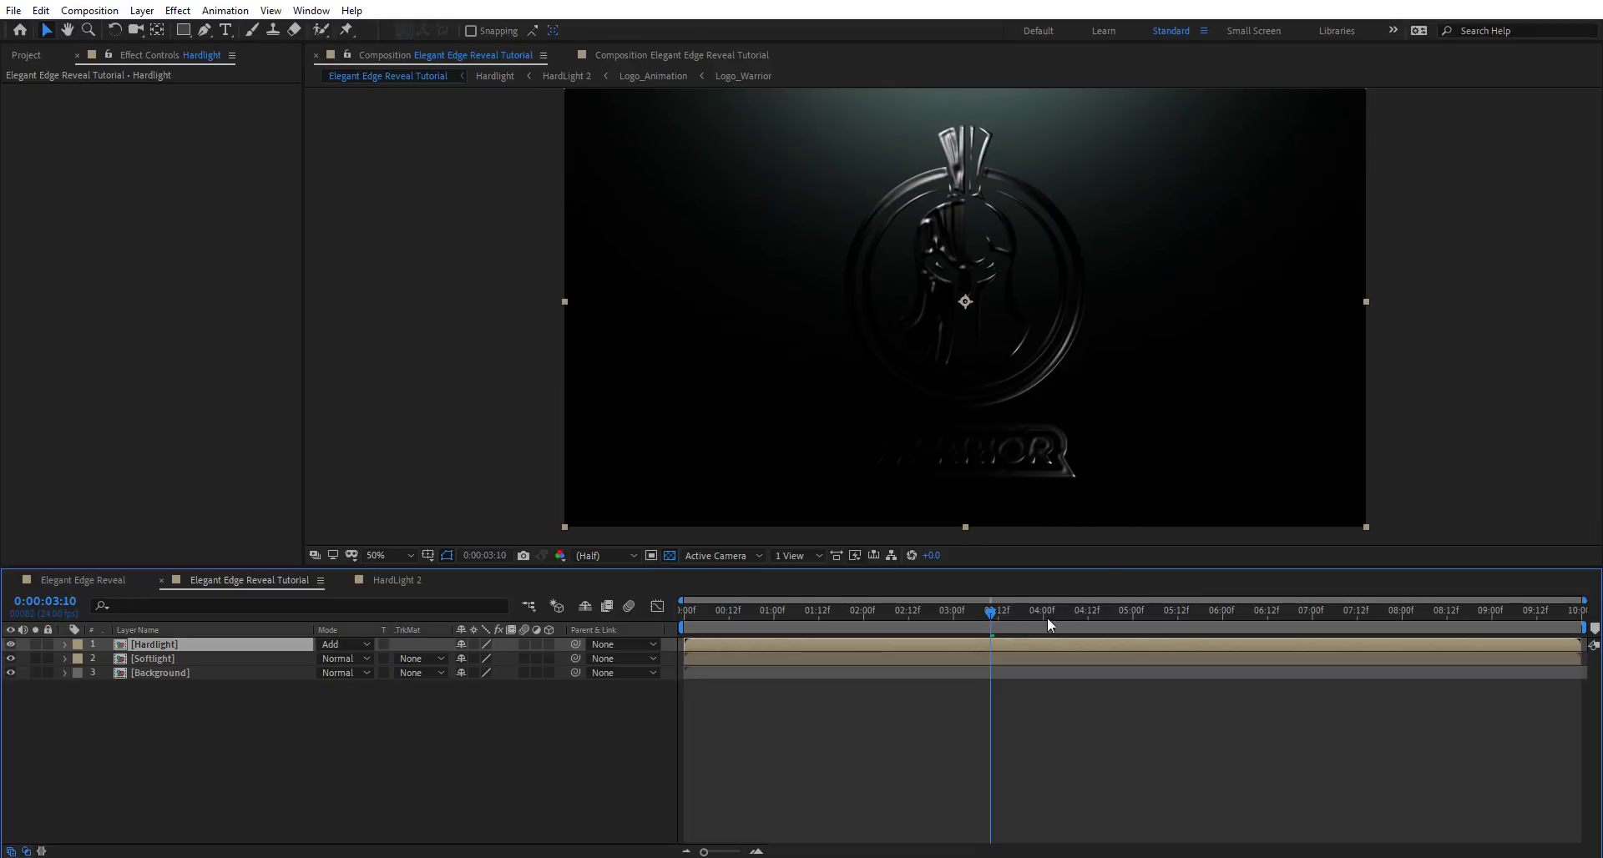
pyautogui.moveTo(1049, 620); pyautogui.dragTo(1361, 622)
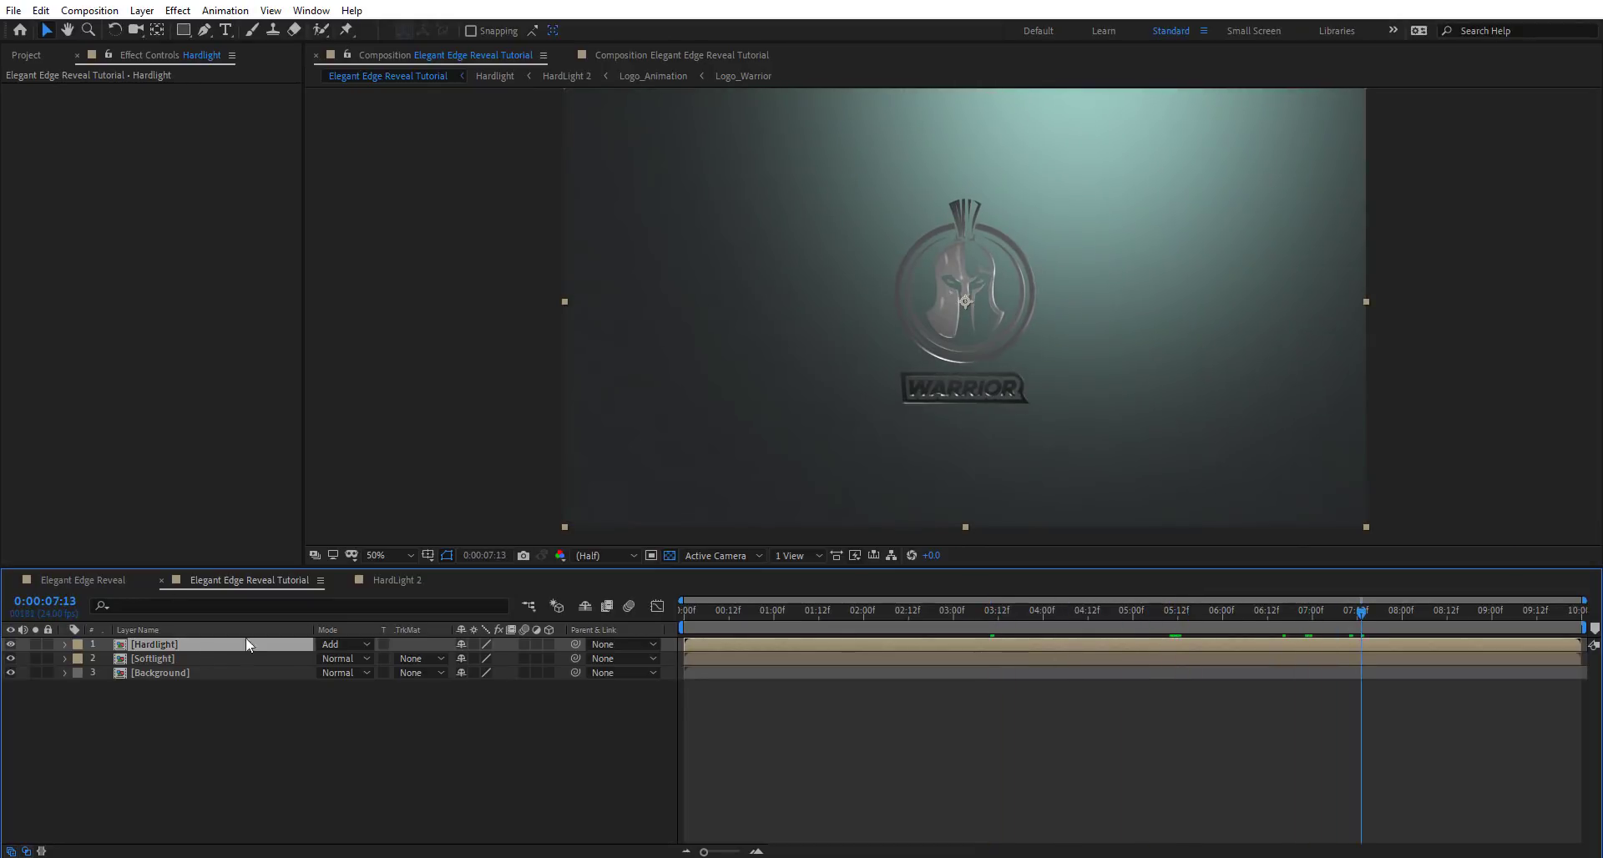
pyautogui.click(175, 659)
pyautogui.click(10, 644)
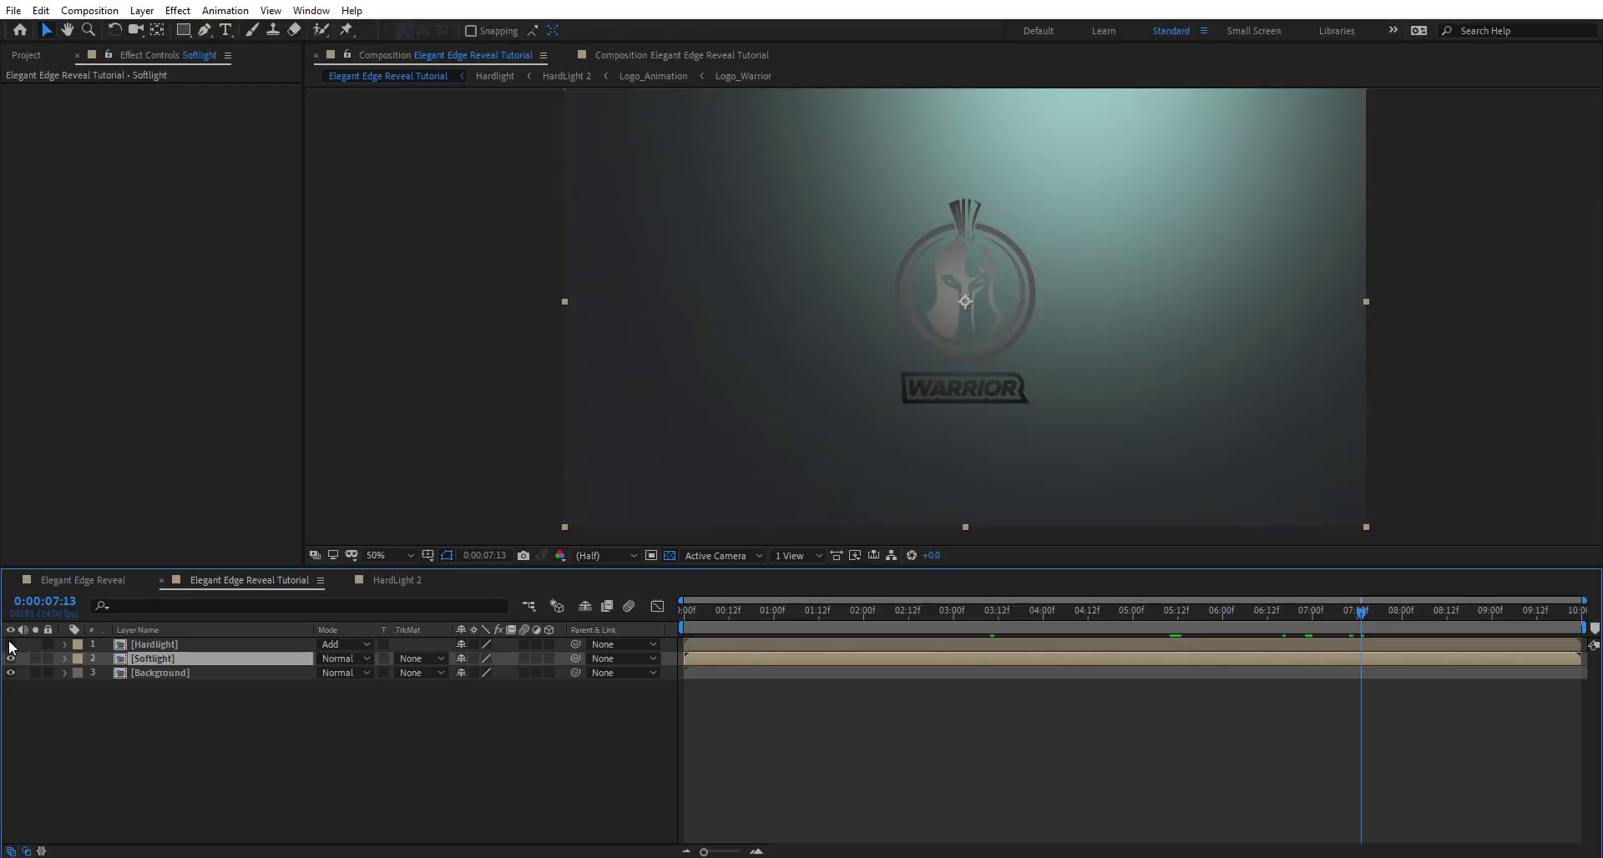
pyautogui.click(10, 644)
# In the Softlight composition, add a CC Glass Metal keyframe of 0 to the Logo_Animation layer at 0:00:05:22
pyautogui.doubleClick(169, 658)
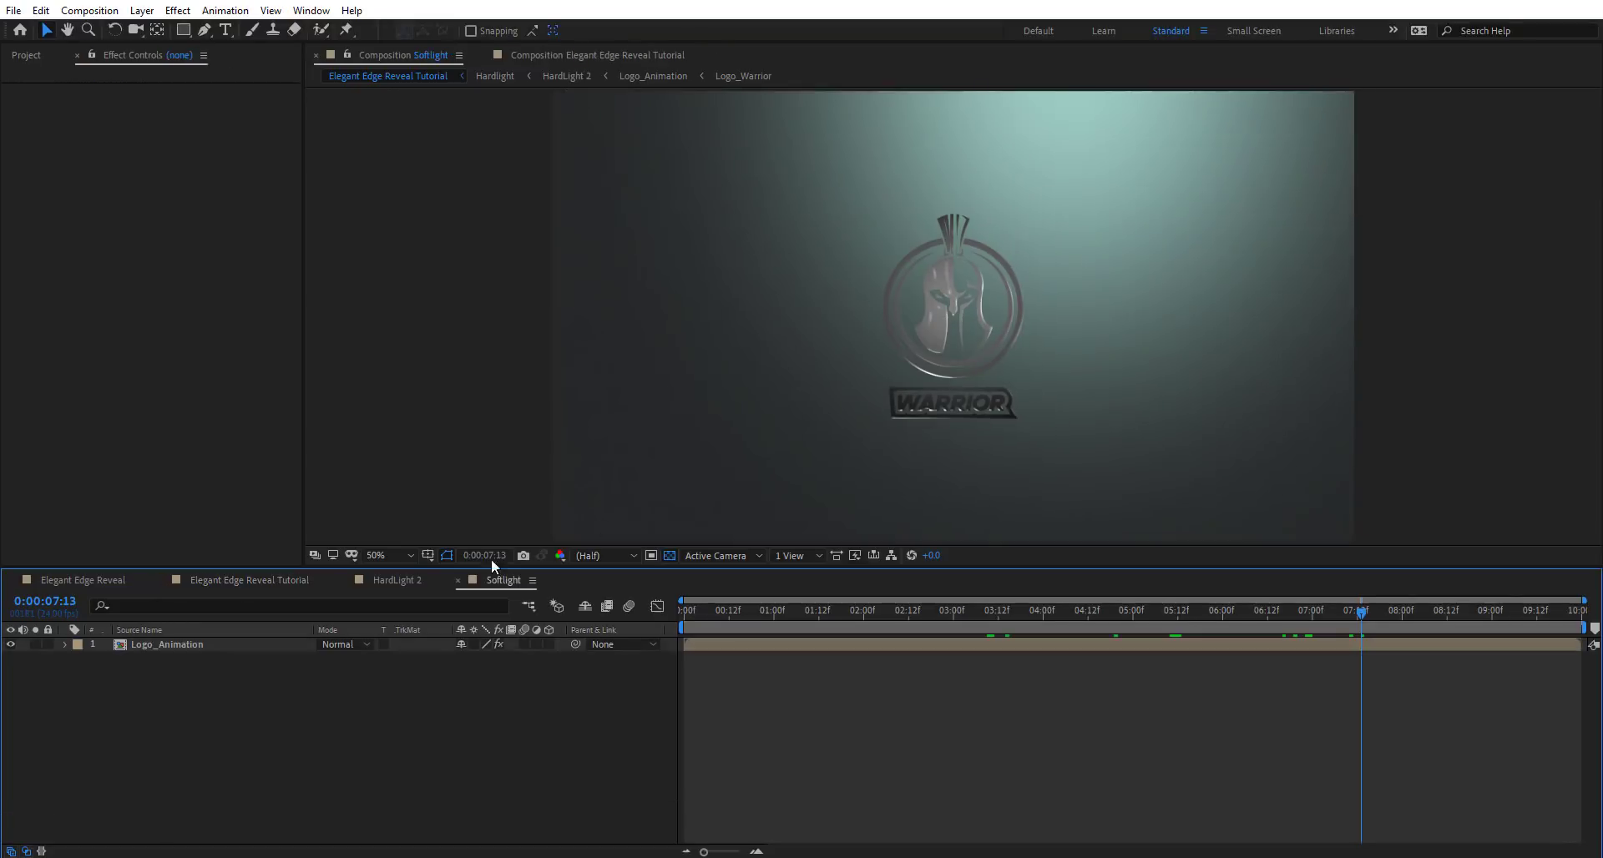
pyautogui.click(207, 646)
pyautogui.press('u')
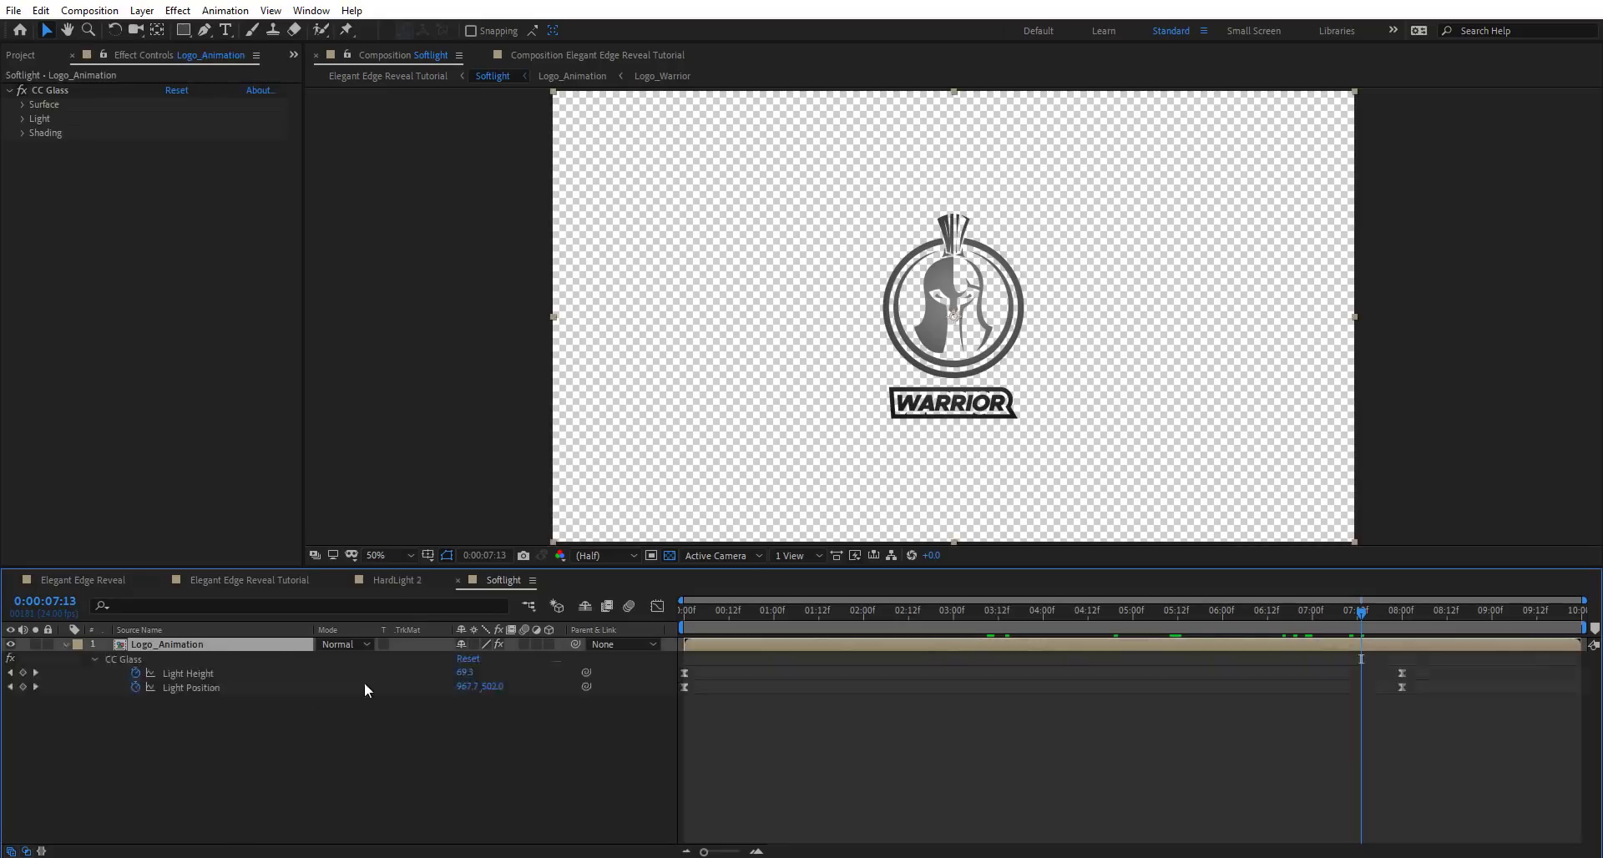
pyautogui.moveTo(1365, 618); pyautogui.dragTo(1214, 615)
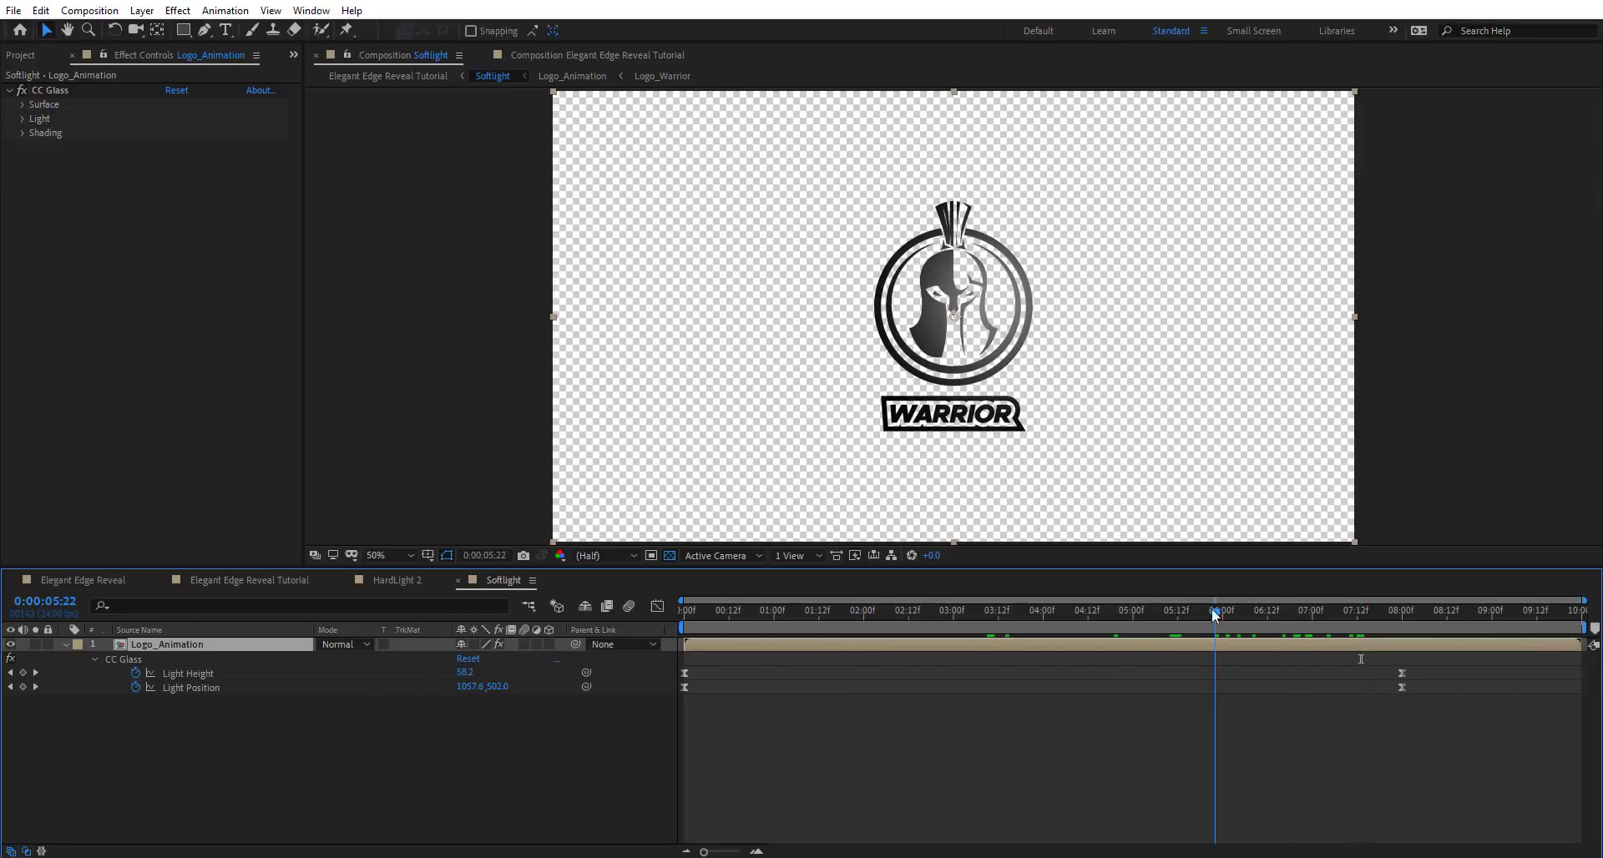
pyautogui.click(21, 133)
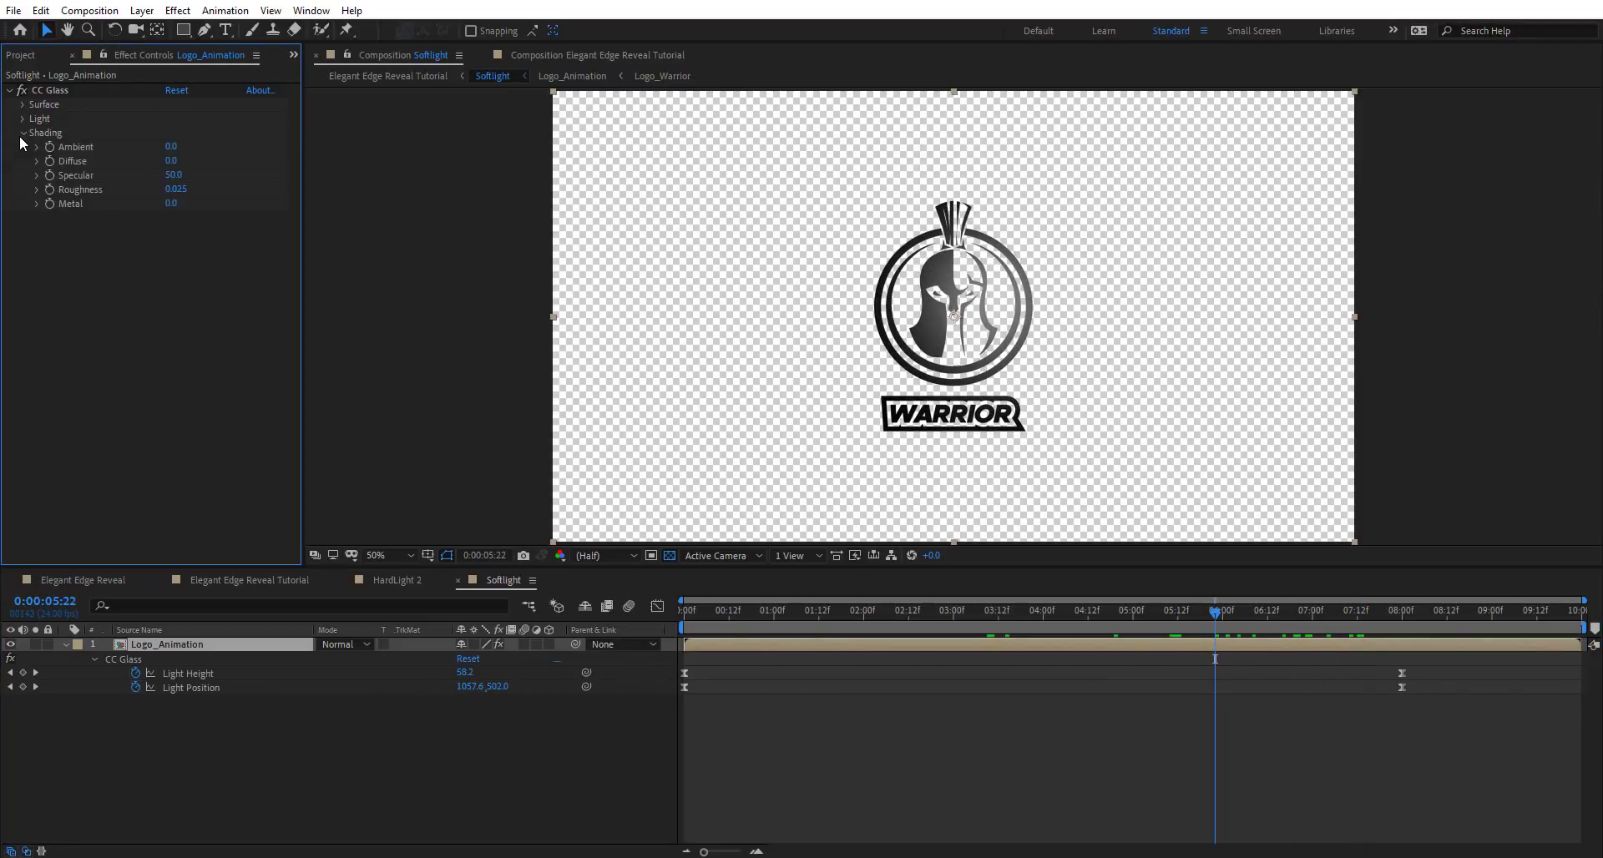
pyautogui.click(47, 204)
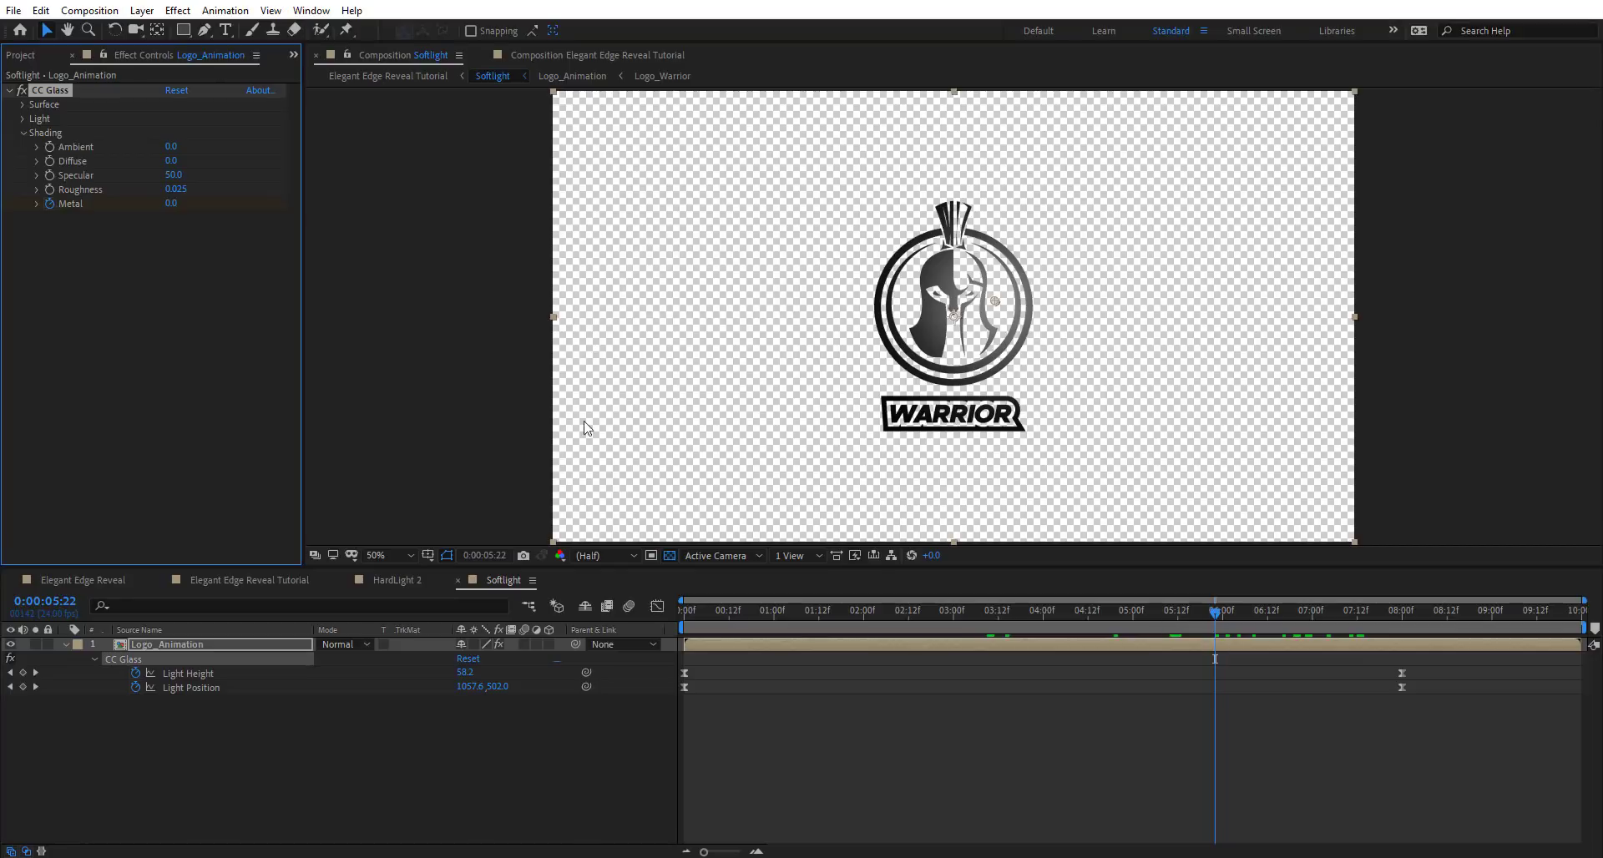
pyautogui.press('u')
pyautogui.press('u')
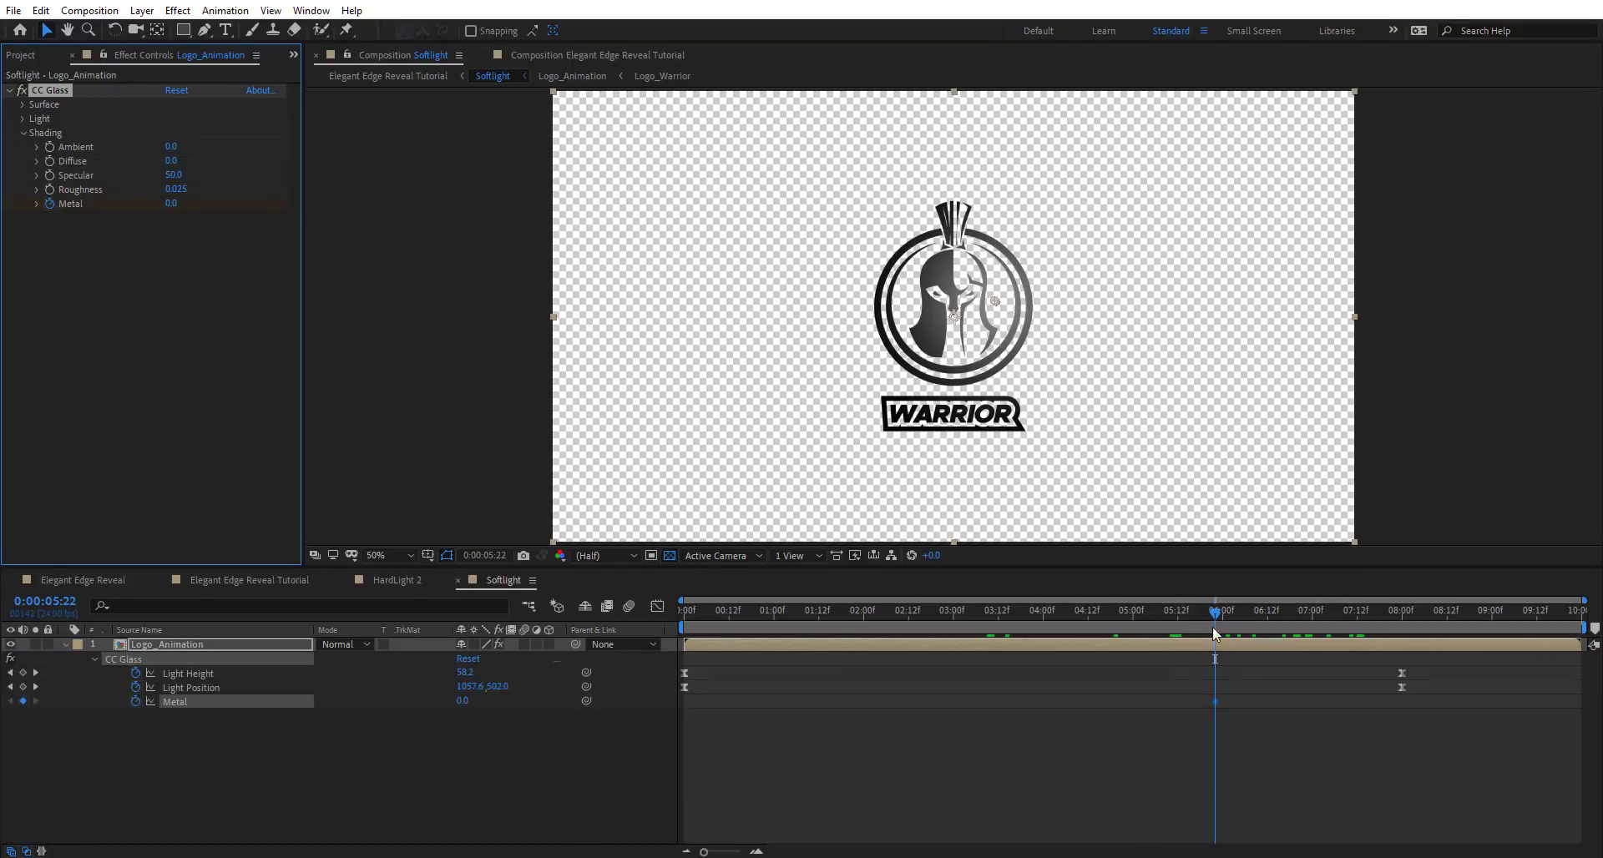
# Move the first Metal keyframe to about 0:00:05:12, set Metal to 80 at 0:00:06:07, and apply Easy Ease to both keyframes
pyautogui.moveTo(1213, 616)
pyautogui.mouseDown()
pyautogui.moveTo(1148, 616)
pyautogui.moveTo(1249, 616)
pyautogui.mouseUp()
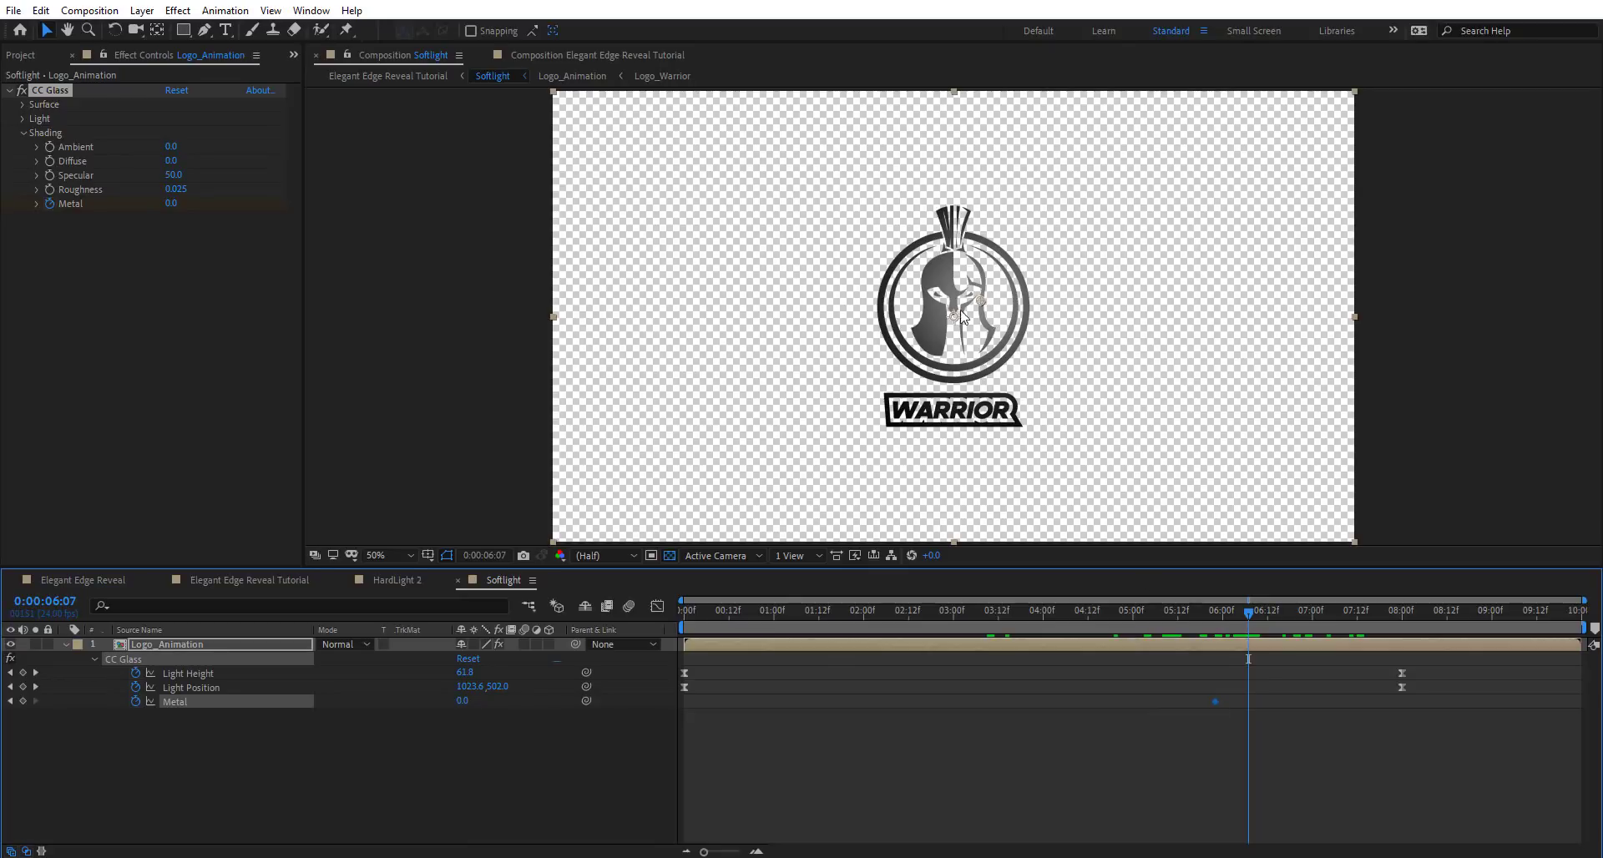
pyautogui.moveTo(1215, 701); pyautogui.dragTo(1178, 701)
pyautogui.click(172, 203)
pyautogui.press('Return')
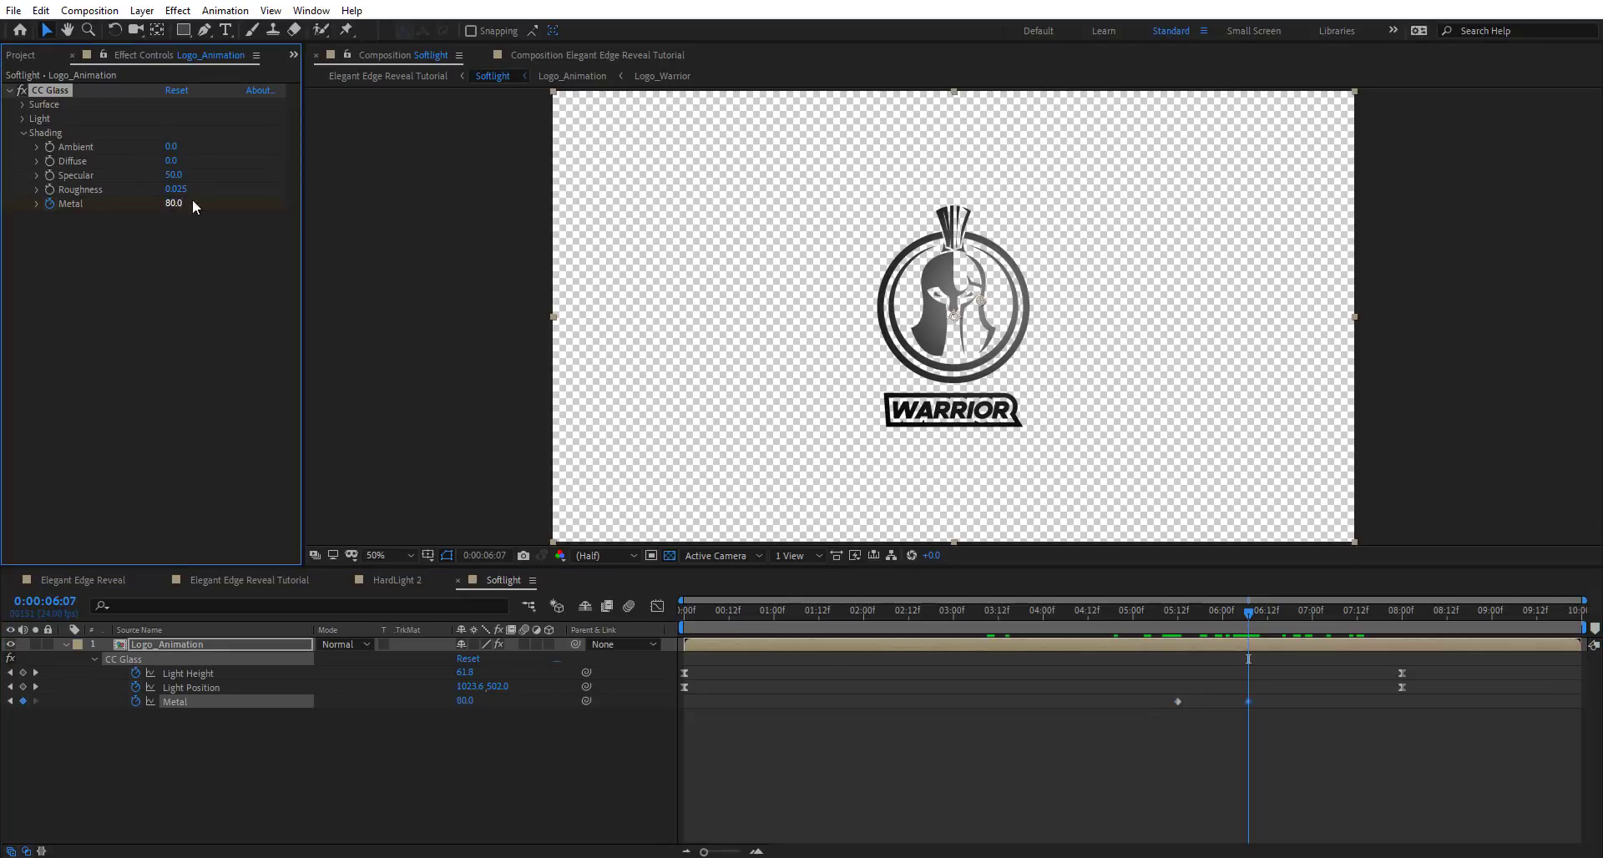
pyautogui.moveTo(1254, 698); pyautogui.dragTo(1105, 743)
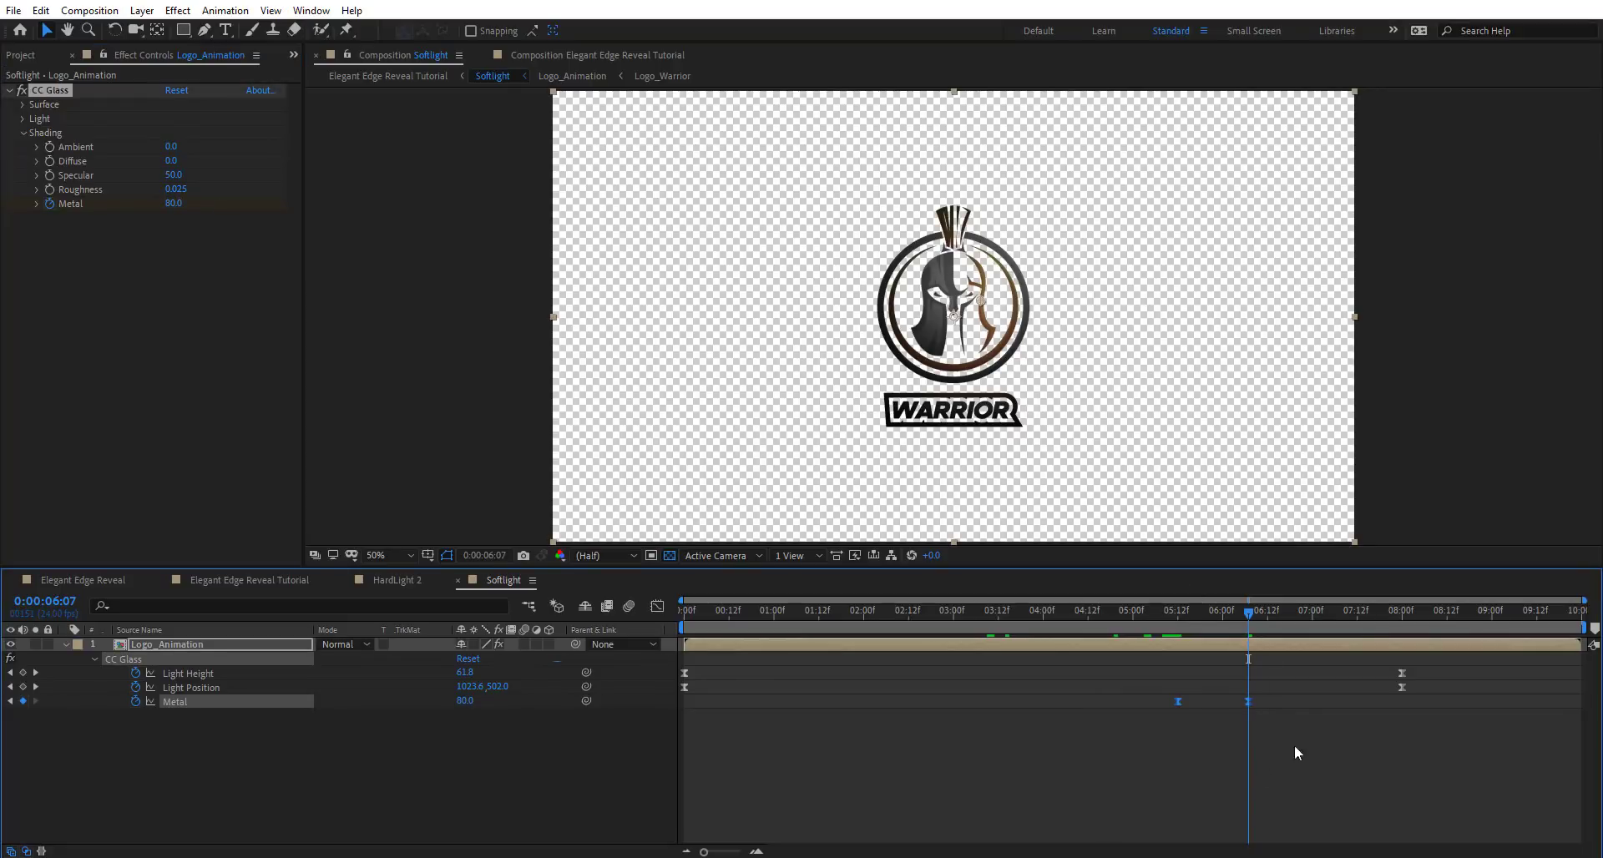
# Shift the first Metal keyframe earlier to about 0:00:04:15 and scrub through the color transition
pyautogui.moveTo(1254, 610); pyautogui.dragTo(1195, 612)
pyautogui.click(1178, 702)
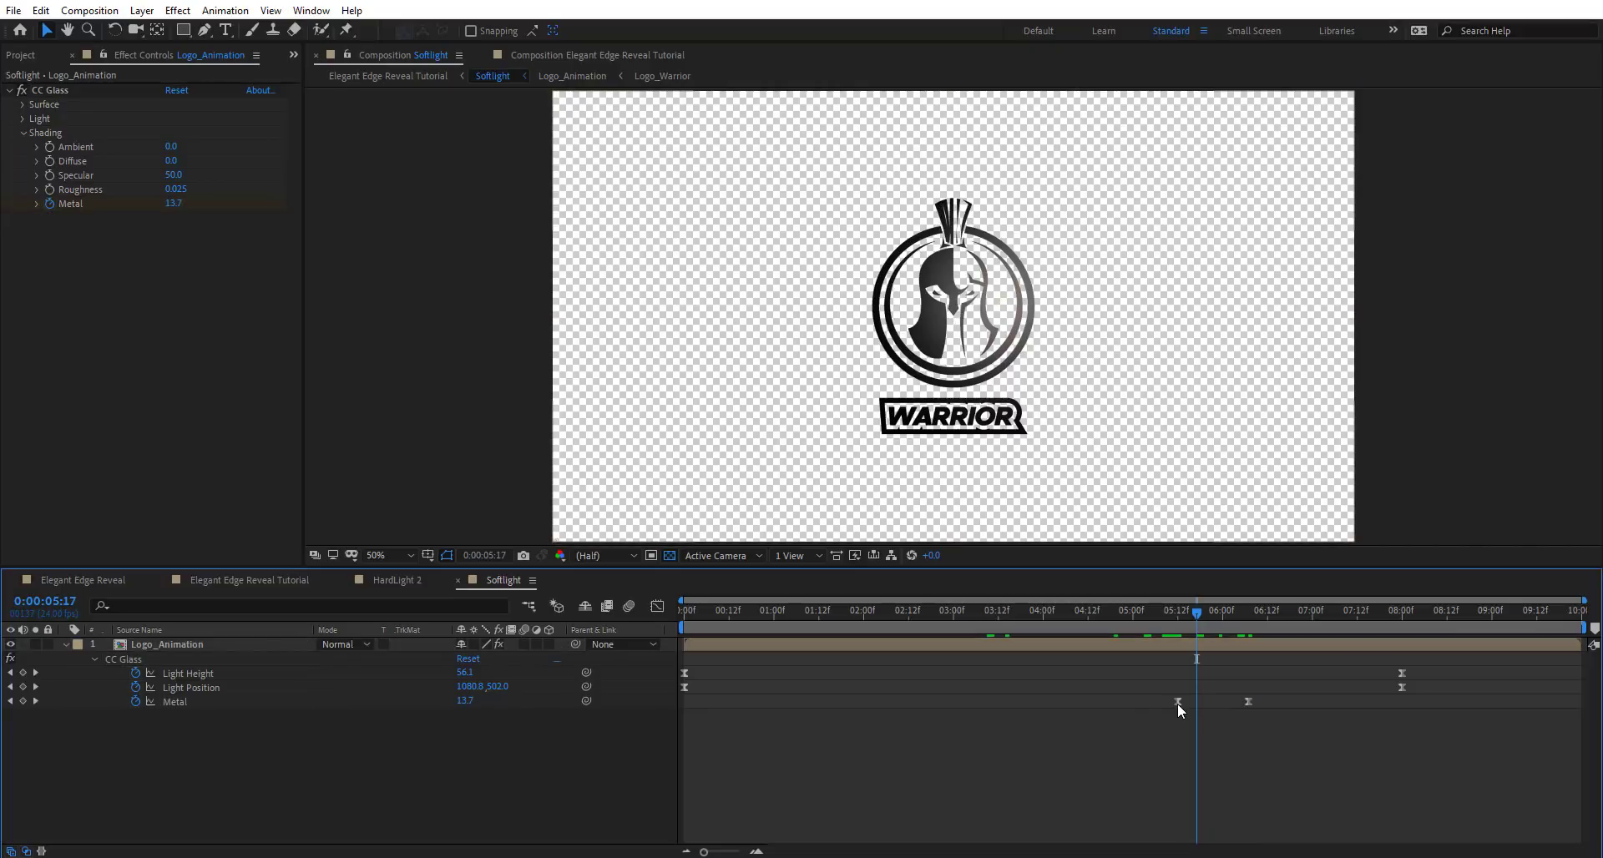
pyautogui.moveTo(1177, 702); pyautogui.dragTo(1141, 705)
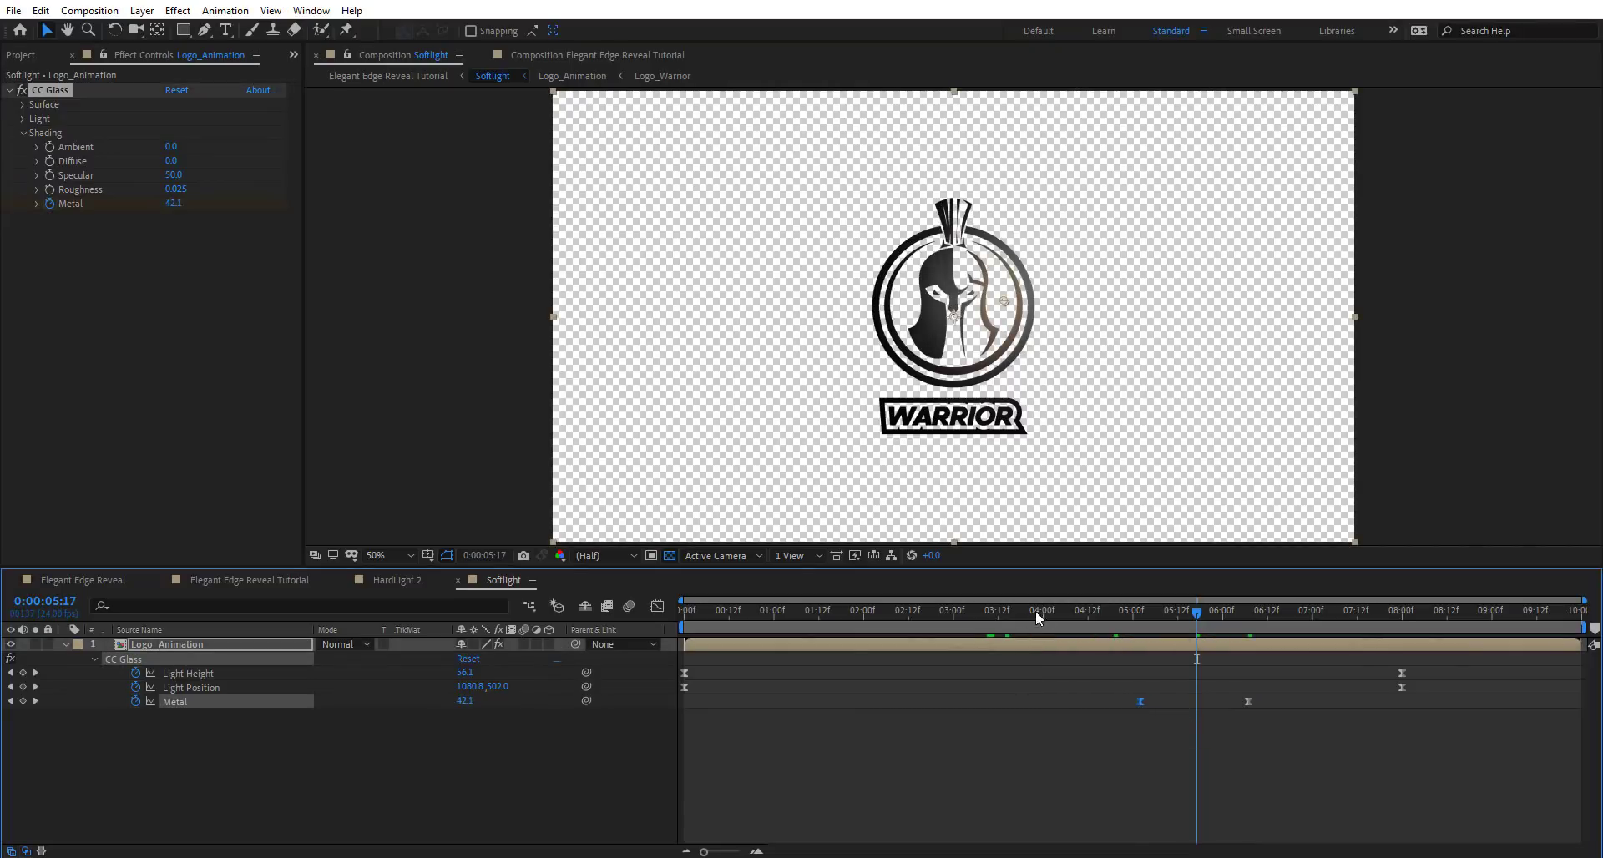
pyautogui.moveTo(1035, 610); pyautogui.dragTo(1092, 618)
pyautogui.moveTo(1142, 702); pyautogui.dragTo(1103, 701)
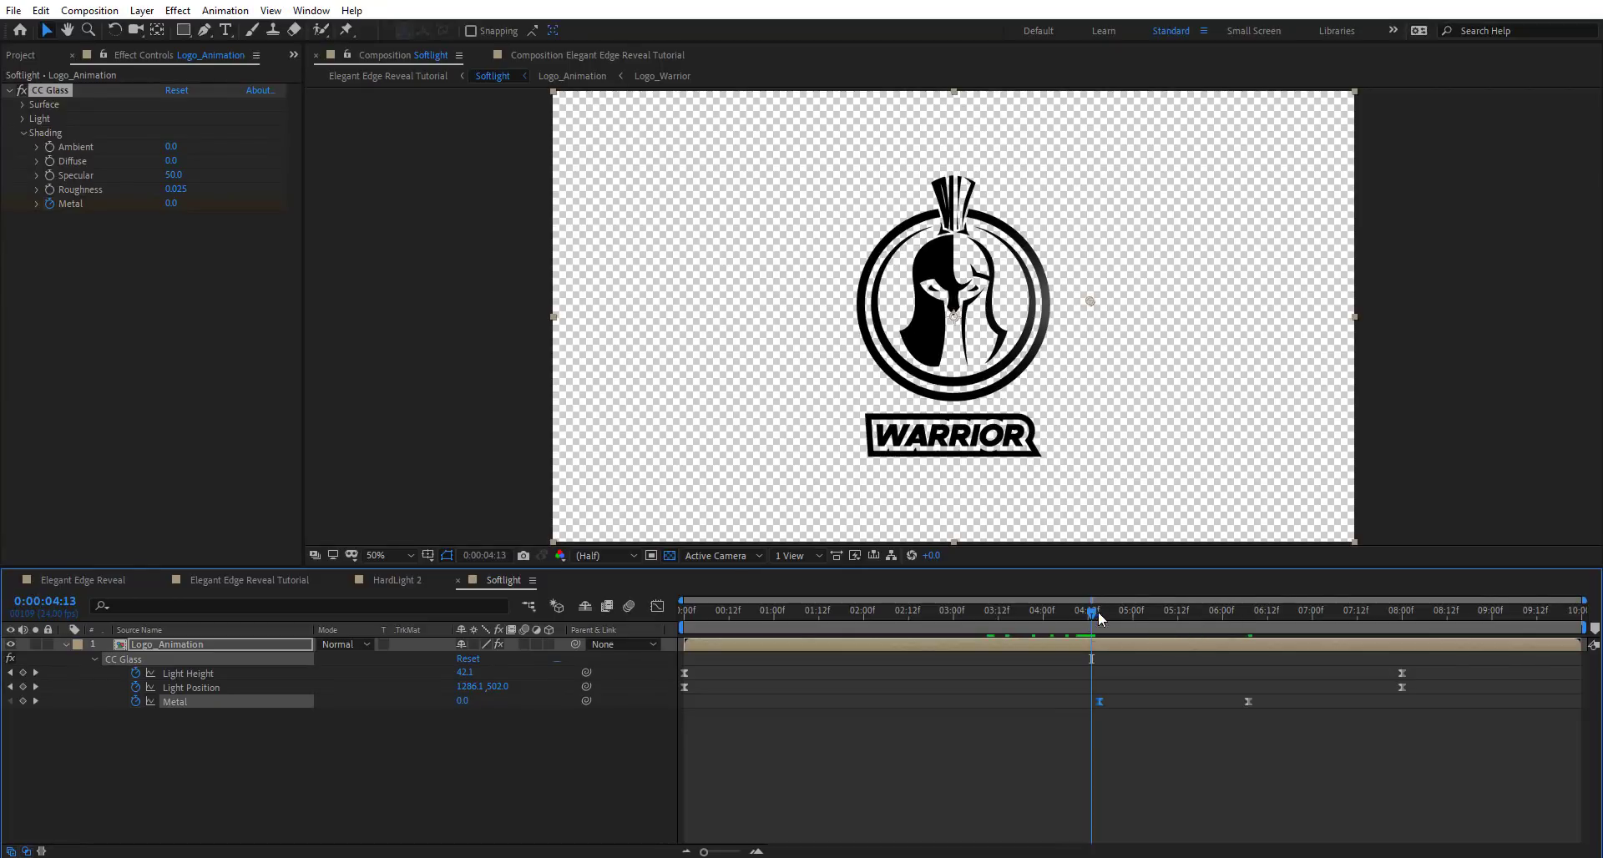
pyautogui.moveTo(1090, 613); pyautogui.dragTo(1384, 639)
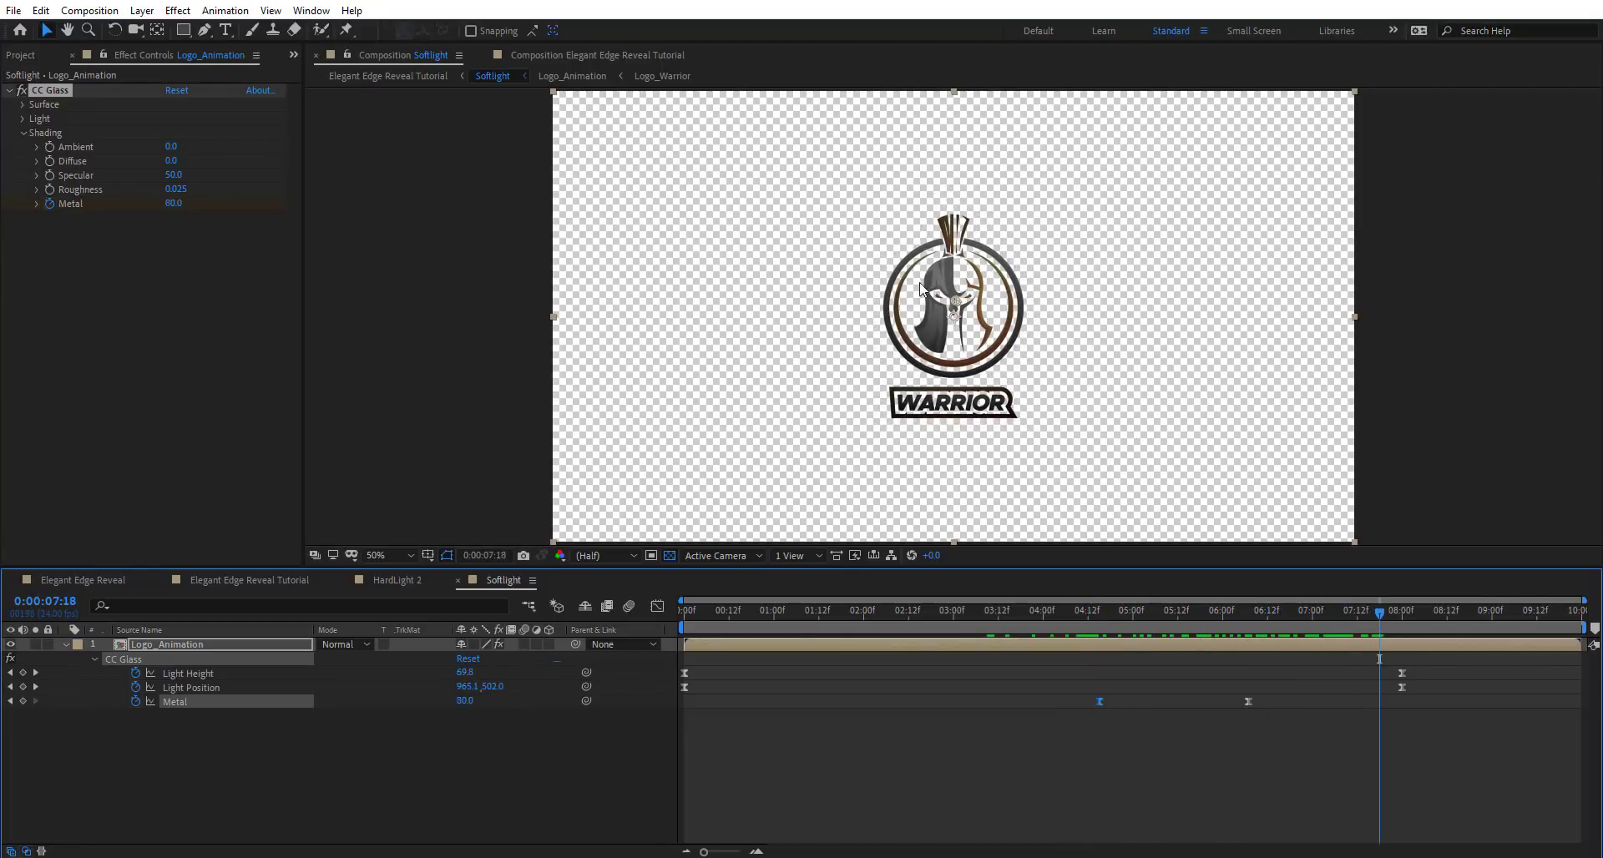
# Set the Softlight CC Glass Roughness to 0.030 and Specular to 100, and scrub forward to check the brighter logo
pyautogui.scroll(1, 1046, 333)
pyautogui.moveTo(1268, 614); pyautogui.dragTo(1254, 613)
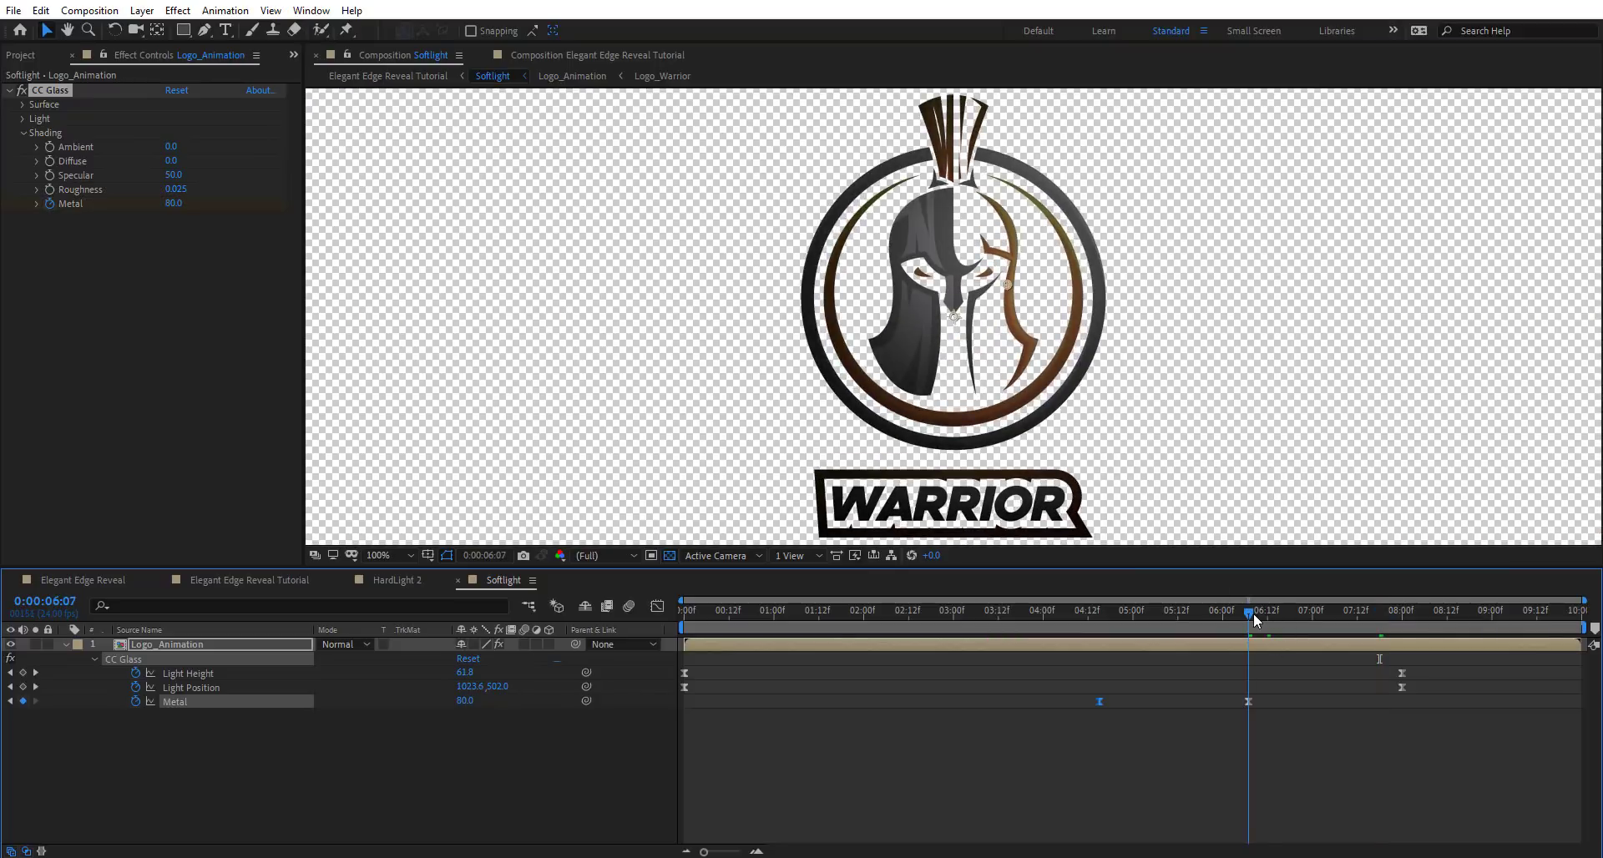
pyautogui.moveTo(176, 189); pyautogui.dragTo(236, 188)
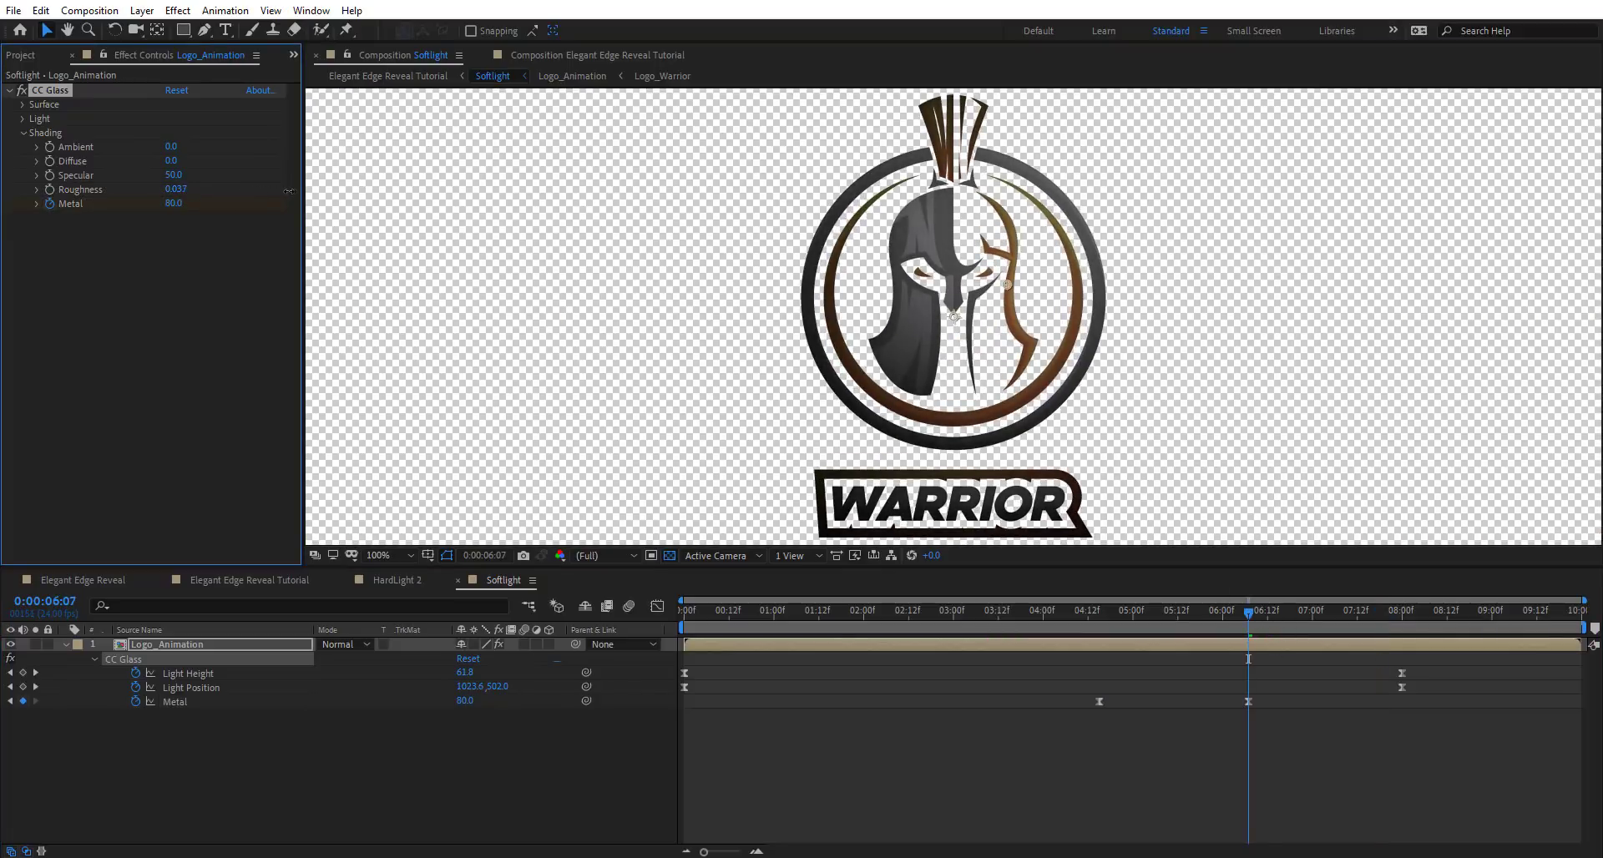
pyautogui.moveTo(405, 198); pyautogui.dragTo(345, 205)
pyautogui.moveTo(177, 174); pyautogui.dragTo(405, 185)
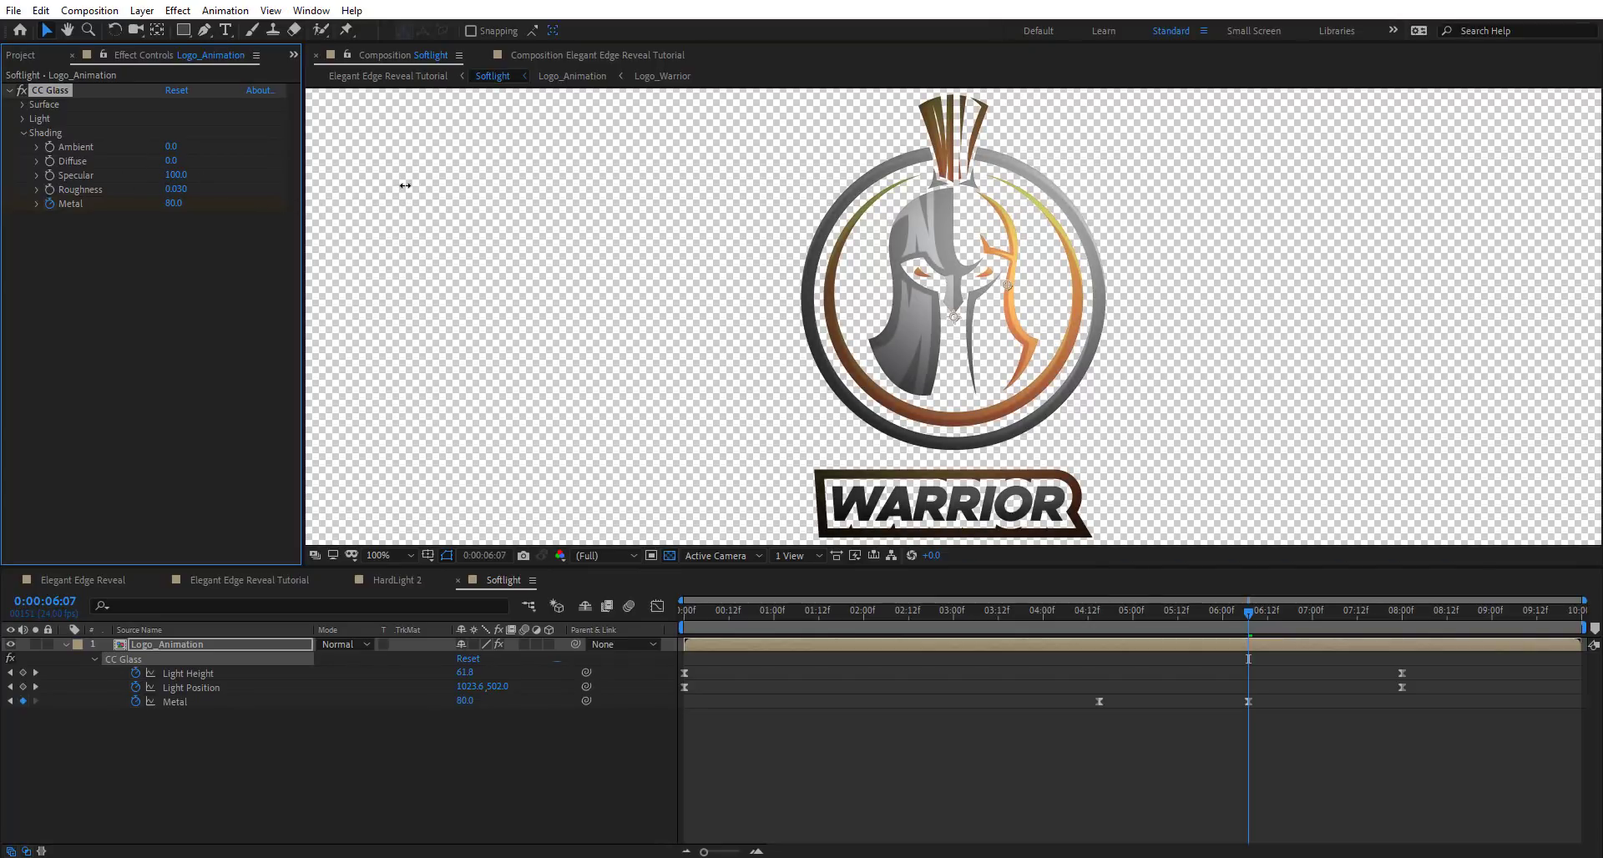
pyautogui.moveTo(1245, 614); pyautogui.dragTo(1370, 643)
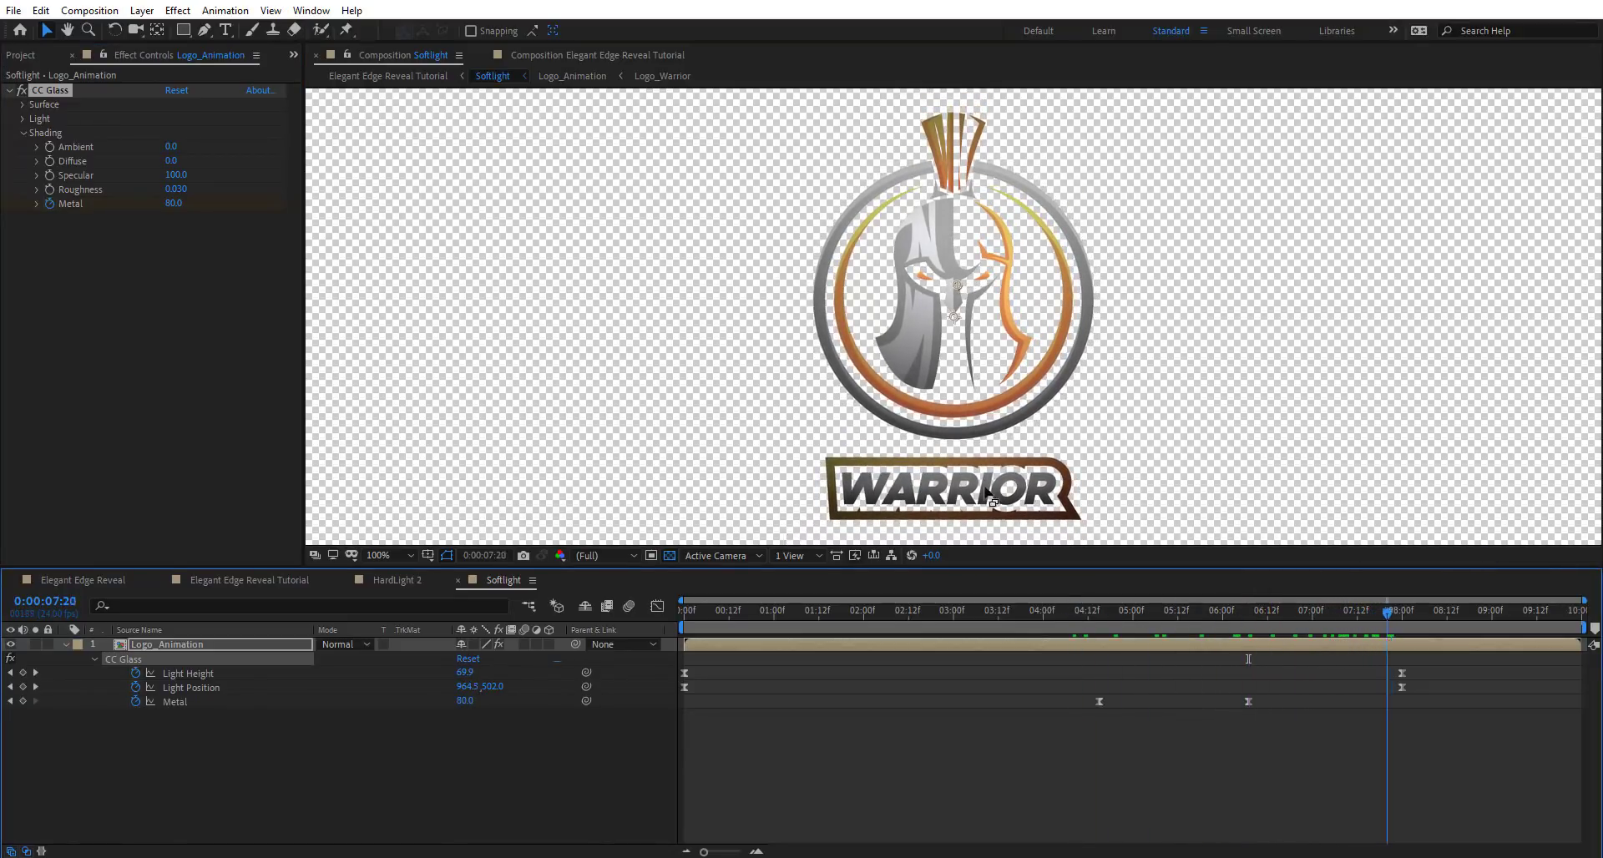
# Set the Softlight CC Glass Roughness to 0.3 and fine-tune the value by eye for the logo's brightness
pyautogui.moveTo(176, 188); pyautogui.dragTo(520, 205)
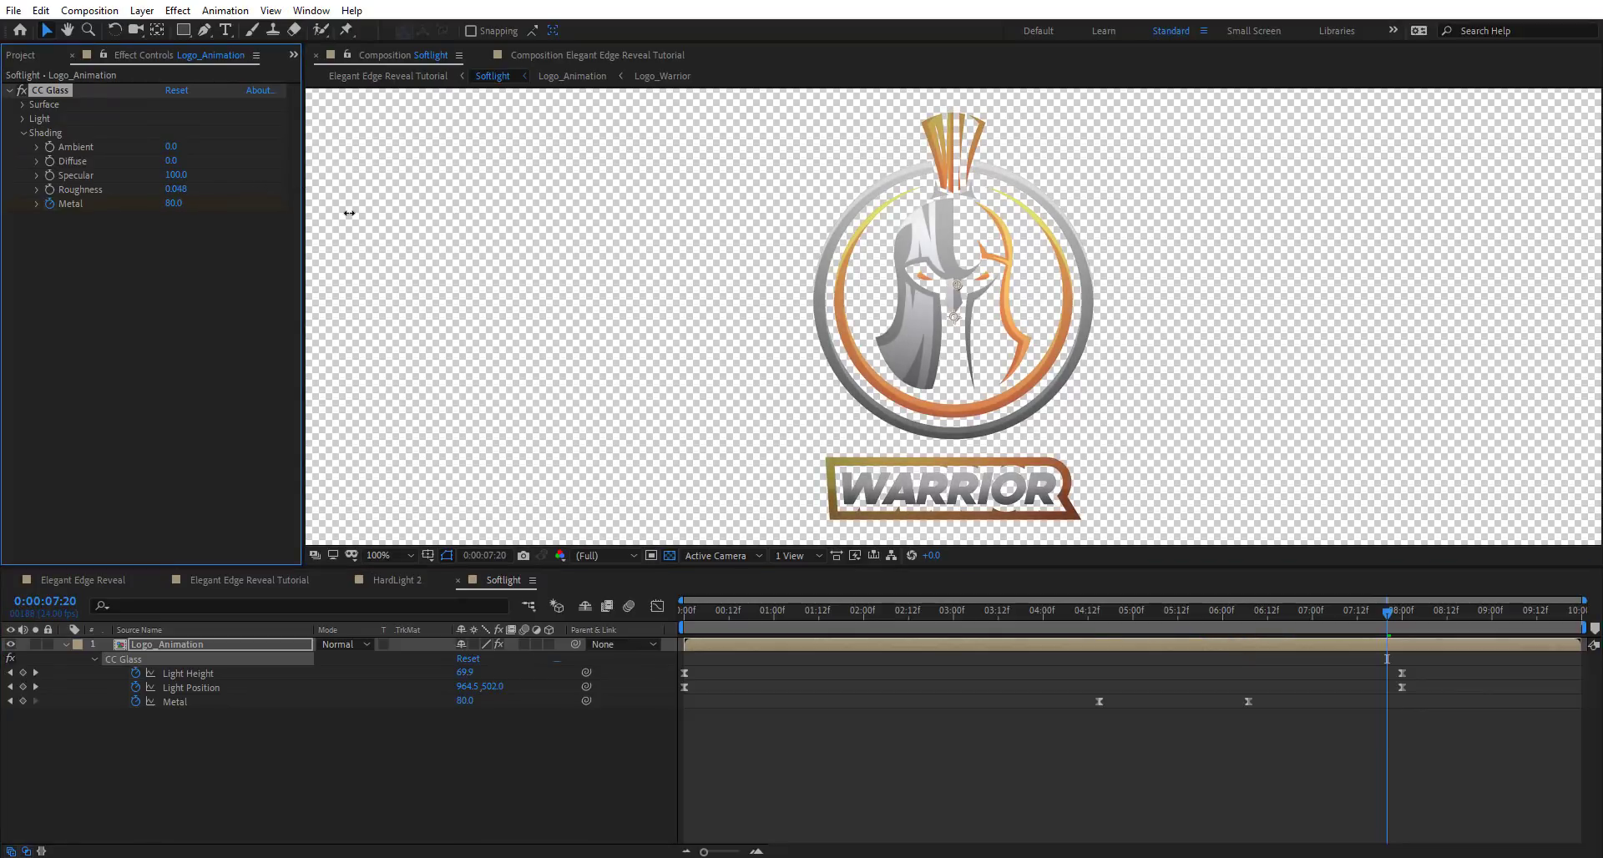
pyautogui.click(177, 190)
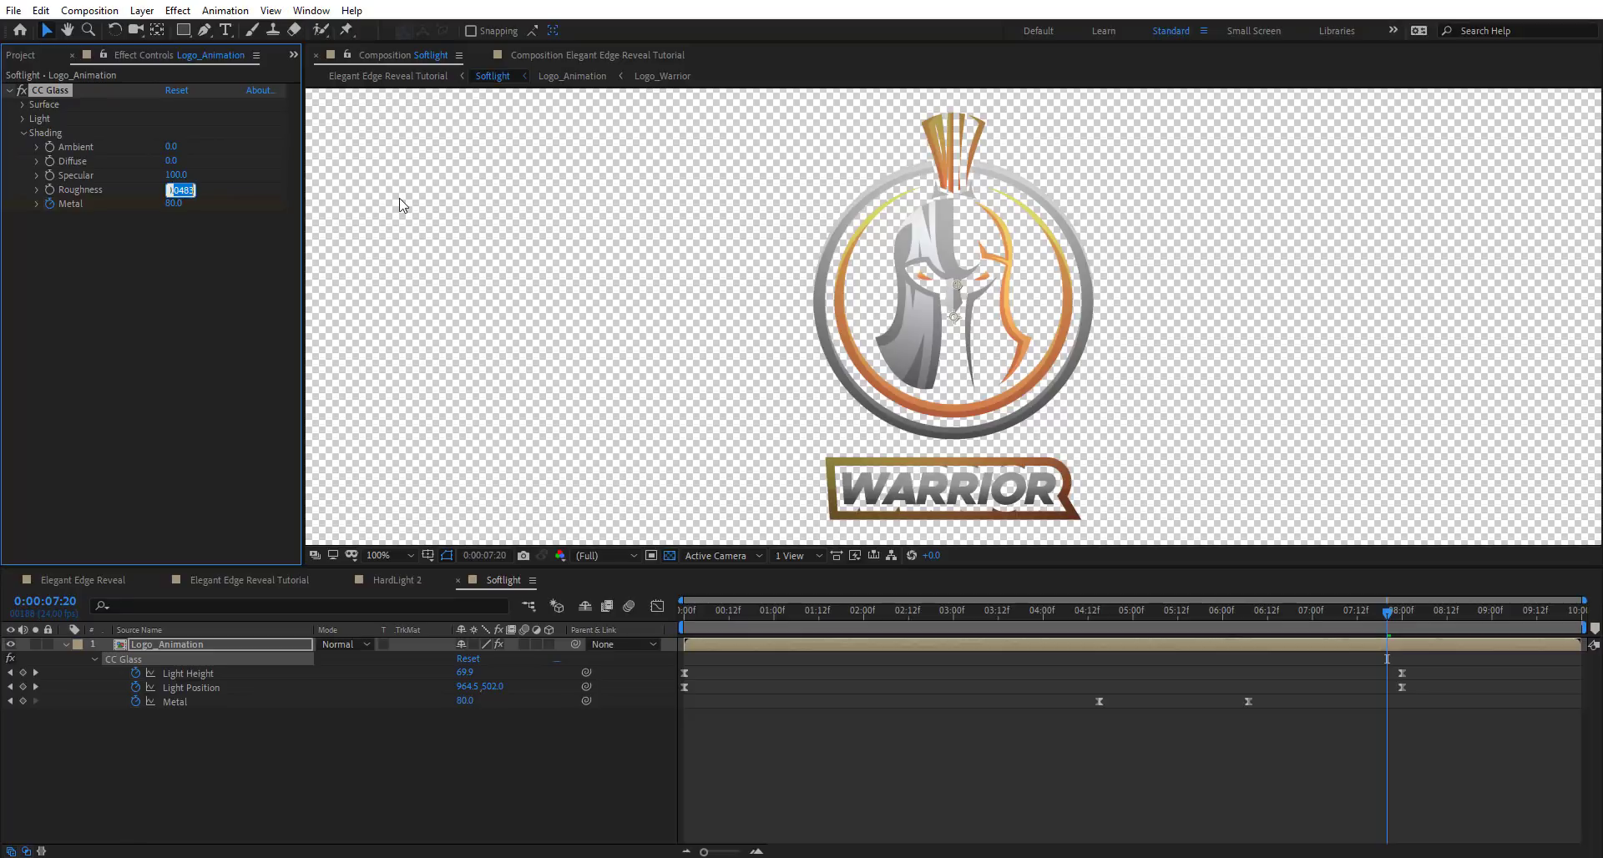
pyautogui.write('0.3')
pyautogui.press('Return')
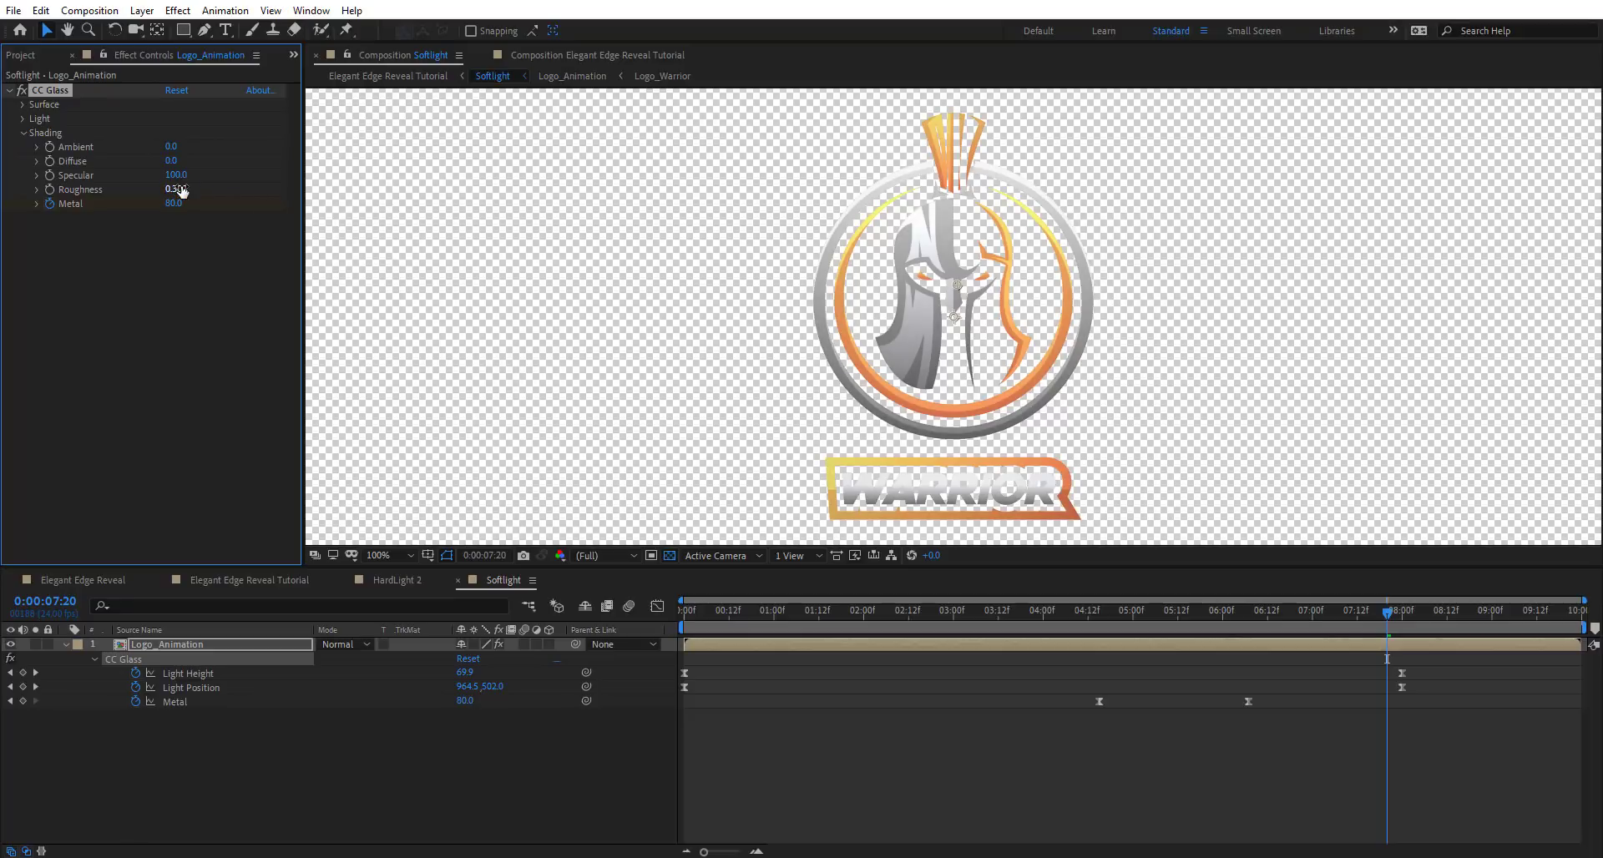
pyautogui.moveTo(182, 190); pyautogui.dragTo(20, 201)
pyautogui.moveTo(175, 191); pyautogui.dragTo(17, 202)
pyautogui.moveTo(176, 190); pyautogui.dragTo(20, 189)
# Close the Softlight and HardLight 2 compositions, preview Elegant Edge Reveal Tutorial from the start, and scrub to 0:00:04:14
pyautogui.click(457, 581)
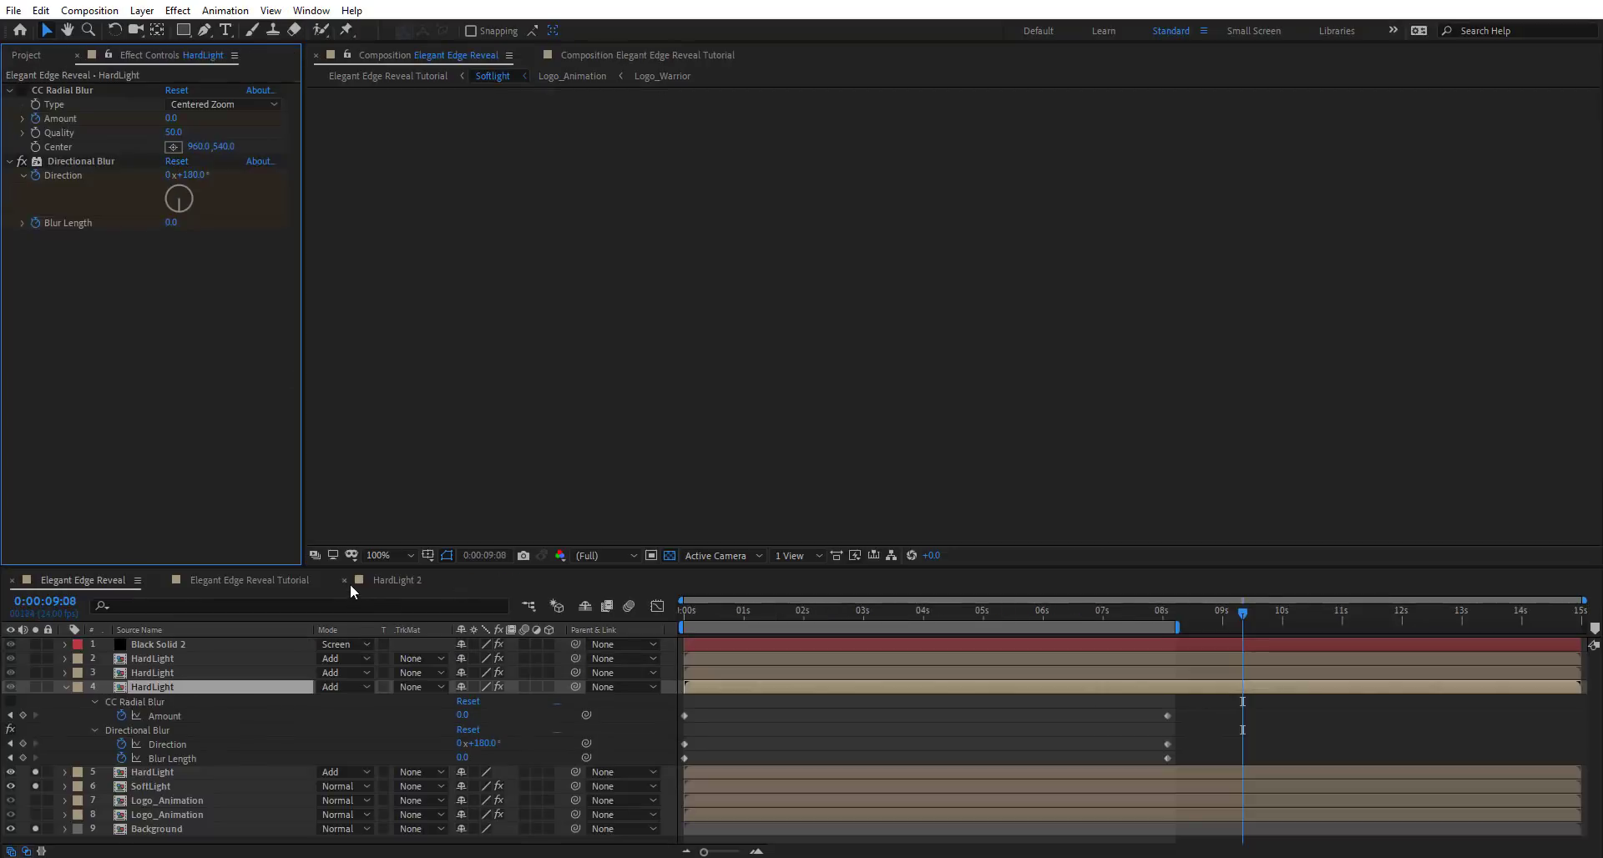
pyautogui.click(347, 582)
pyautogui.click(250, 580)
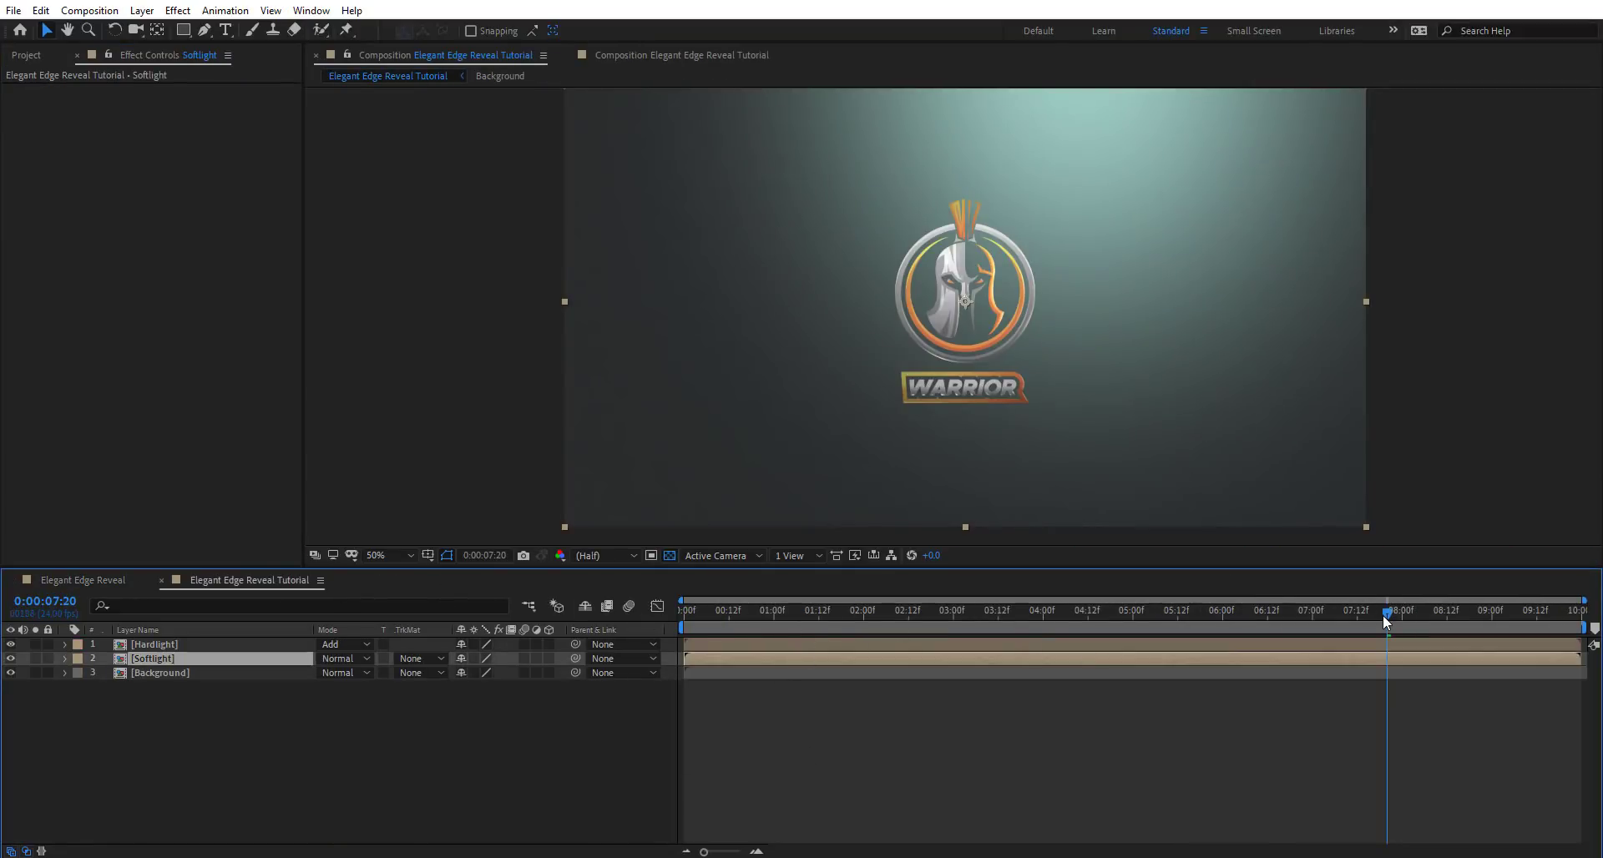
pyautogui.moveTo(1382, 615); pyautogui.dragTo(574, 669)
pyautogui.press('space')
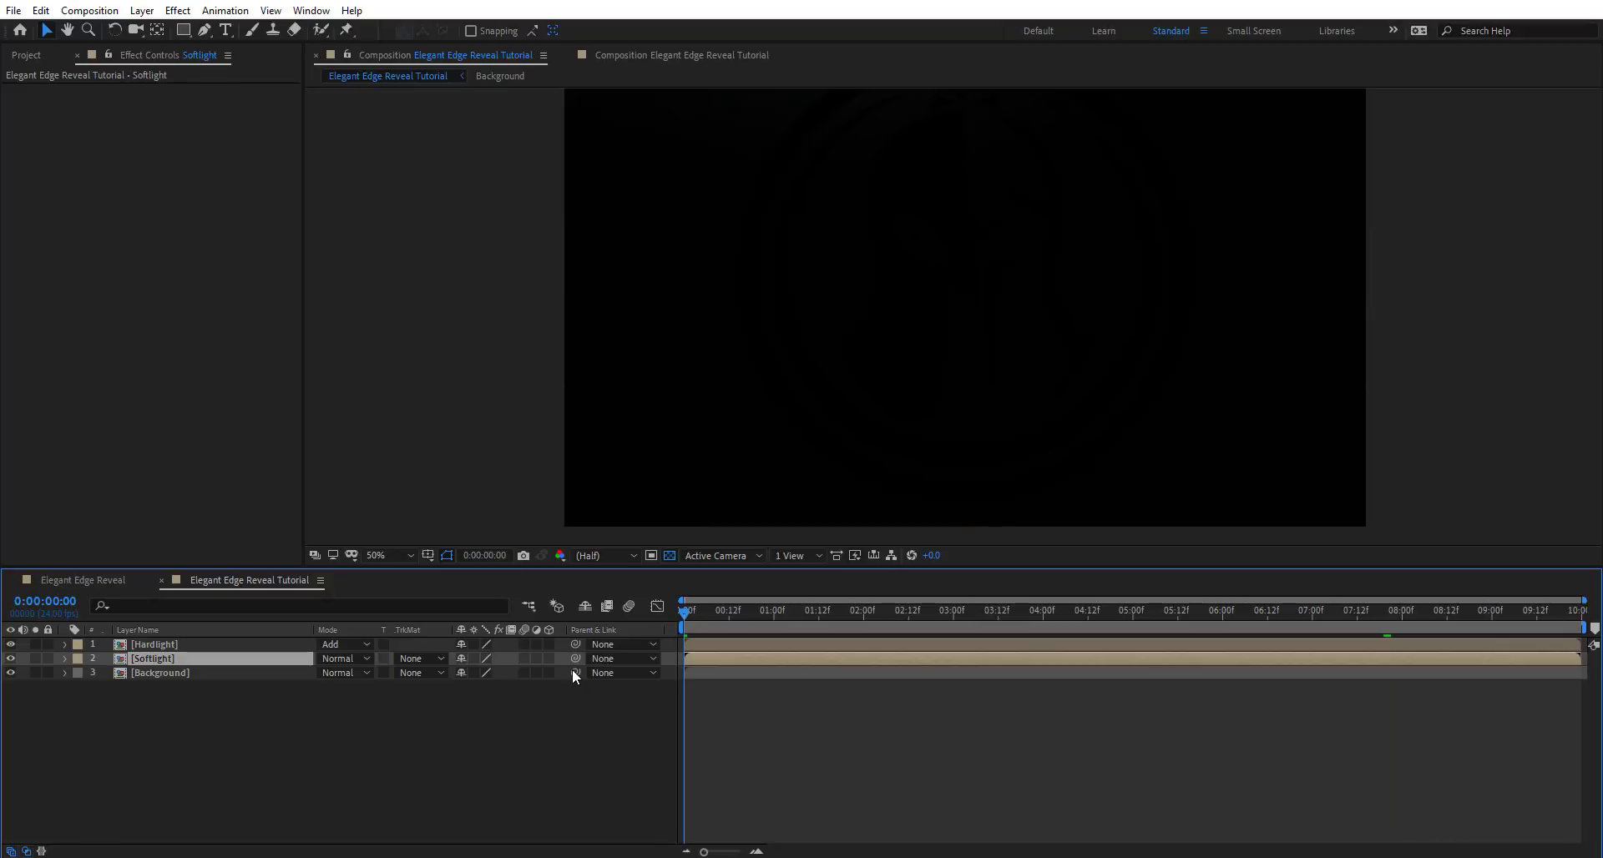
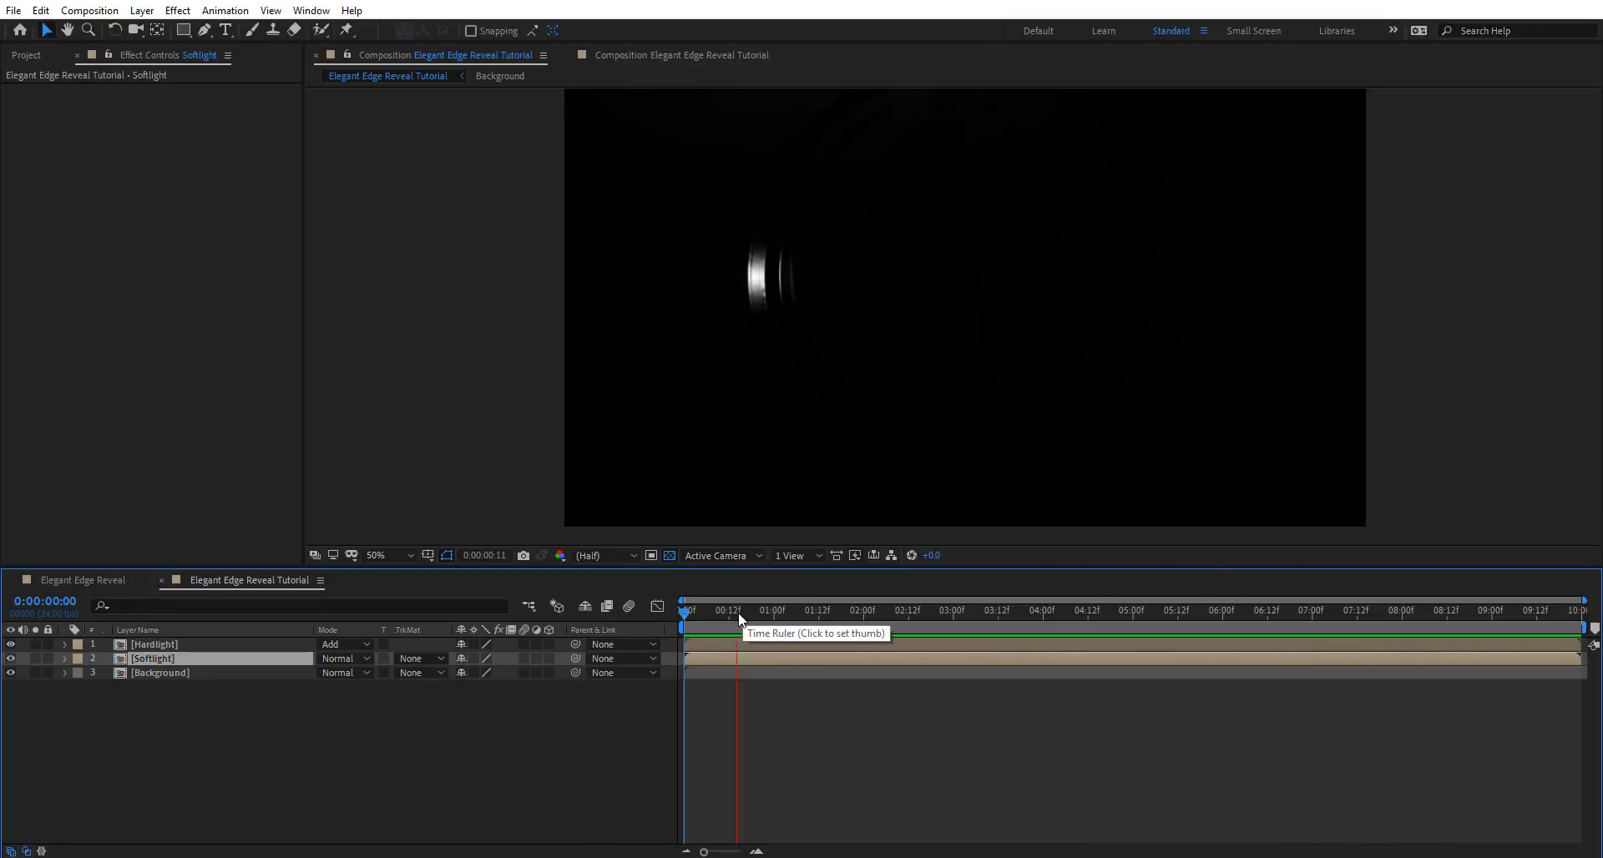
pyautogui.moveTo(794, 616); pyautogui.dragTo(770, 693)
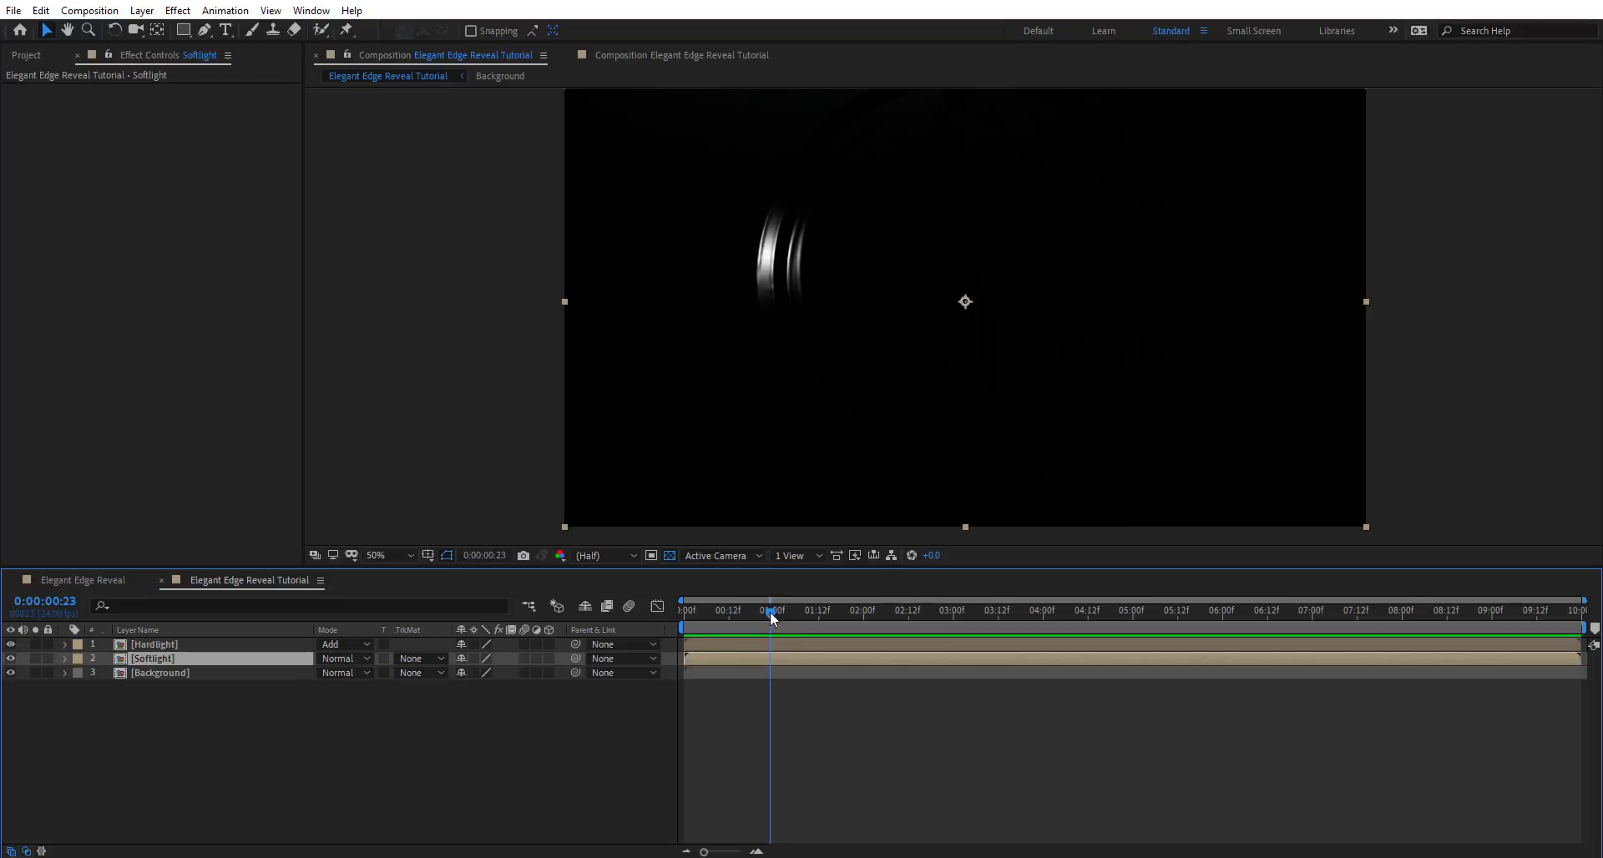
pyautogui.moveTo(769, 614); pyautogui.dragTo(793, 647)
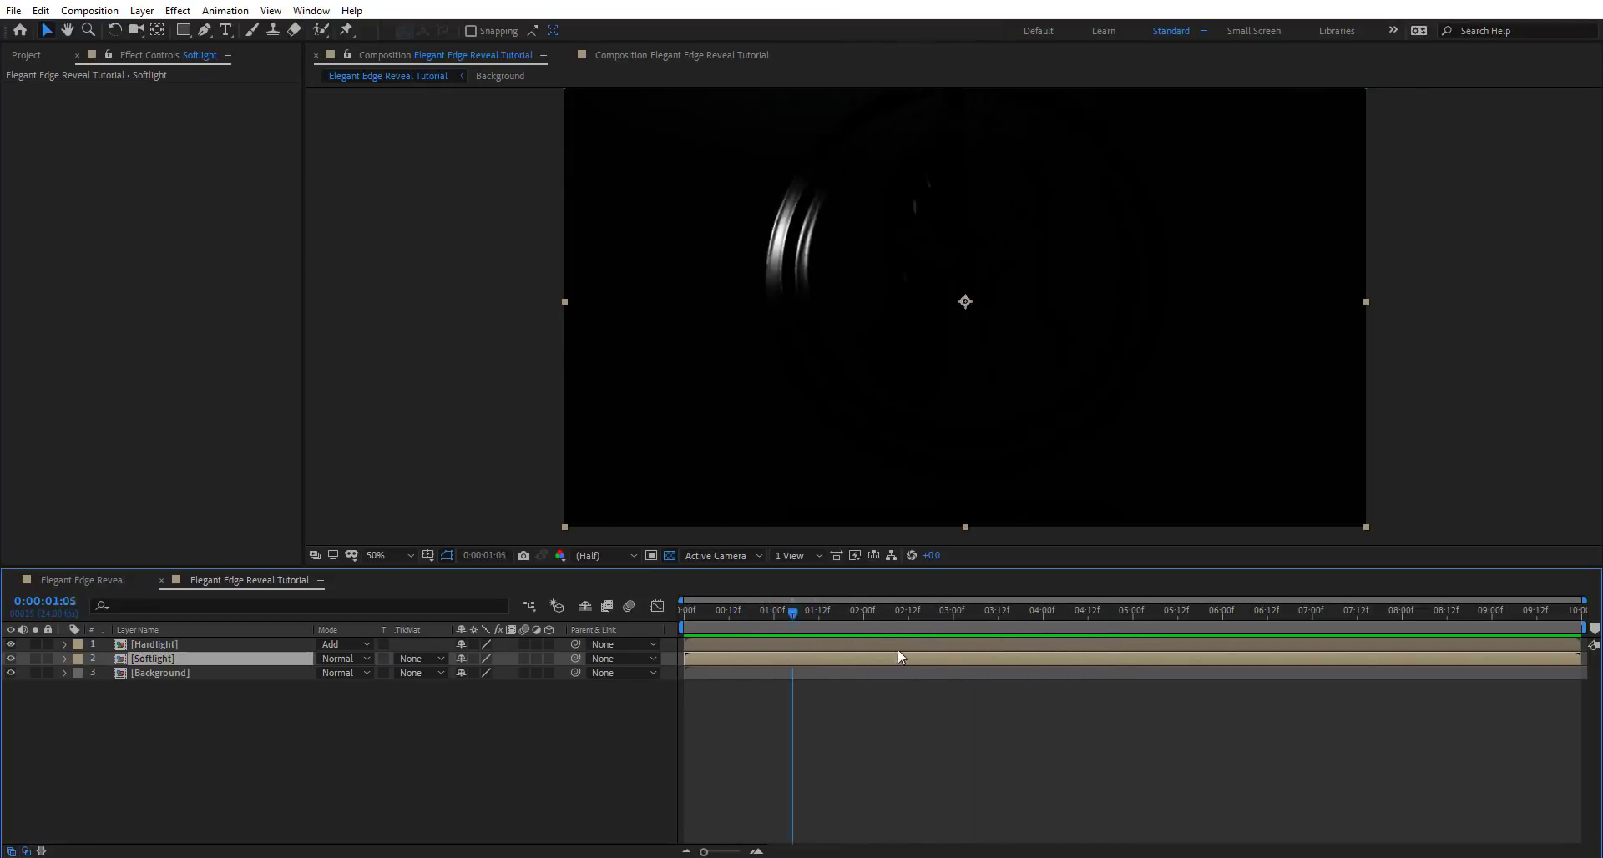
pyautogui.moveTo(898, 650); pyautogui.dragTo(1095, 649)
# Add the Logo_Animation composition to Elegant Edge Reveal Tutorial and place it between the Softlight and Background layers
pyautogui.click(202, 755)
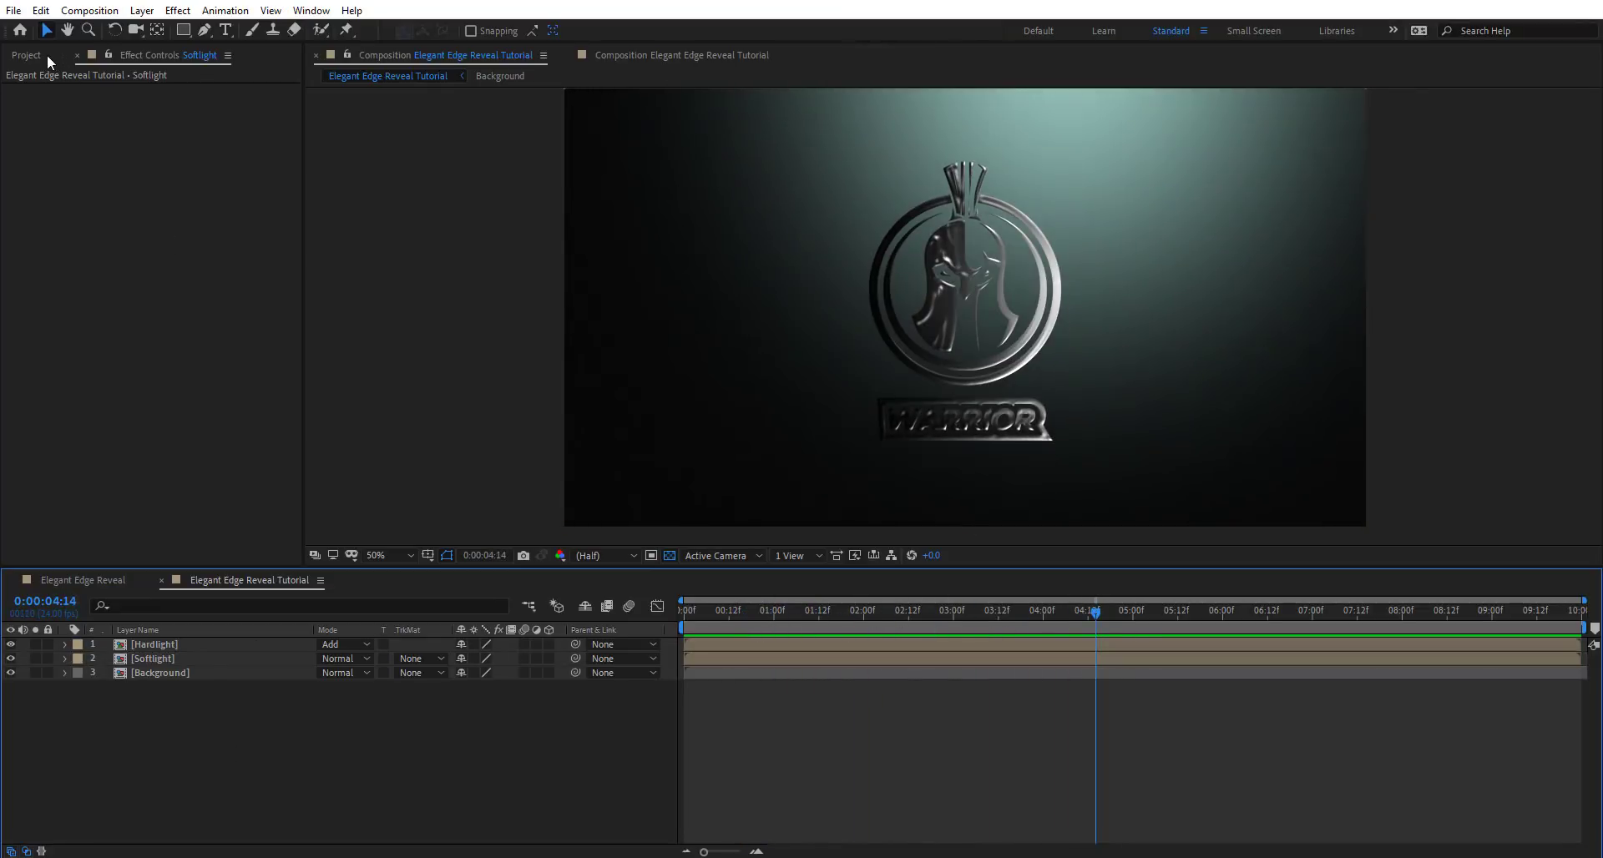
pyautogui.click(29, 55)
pyautogui.moveTo(80, 286); pyautogui.dragTo(189, 686)
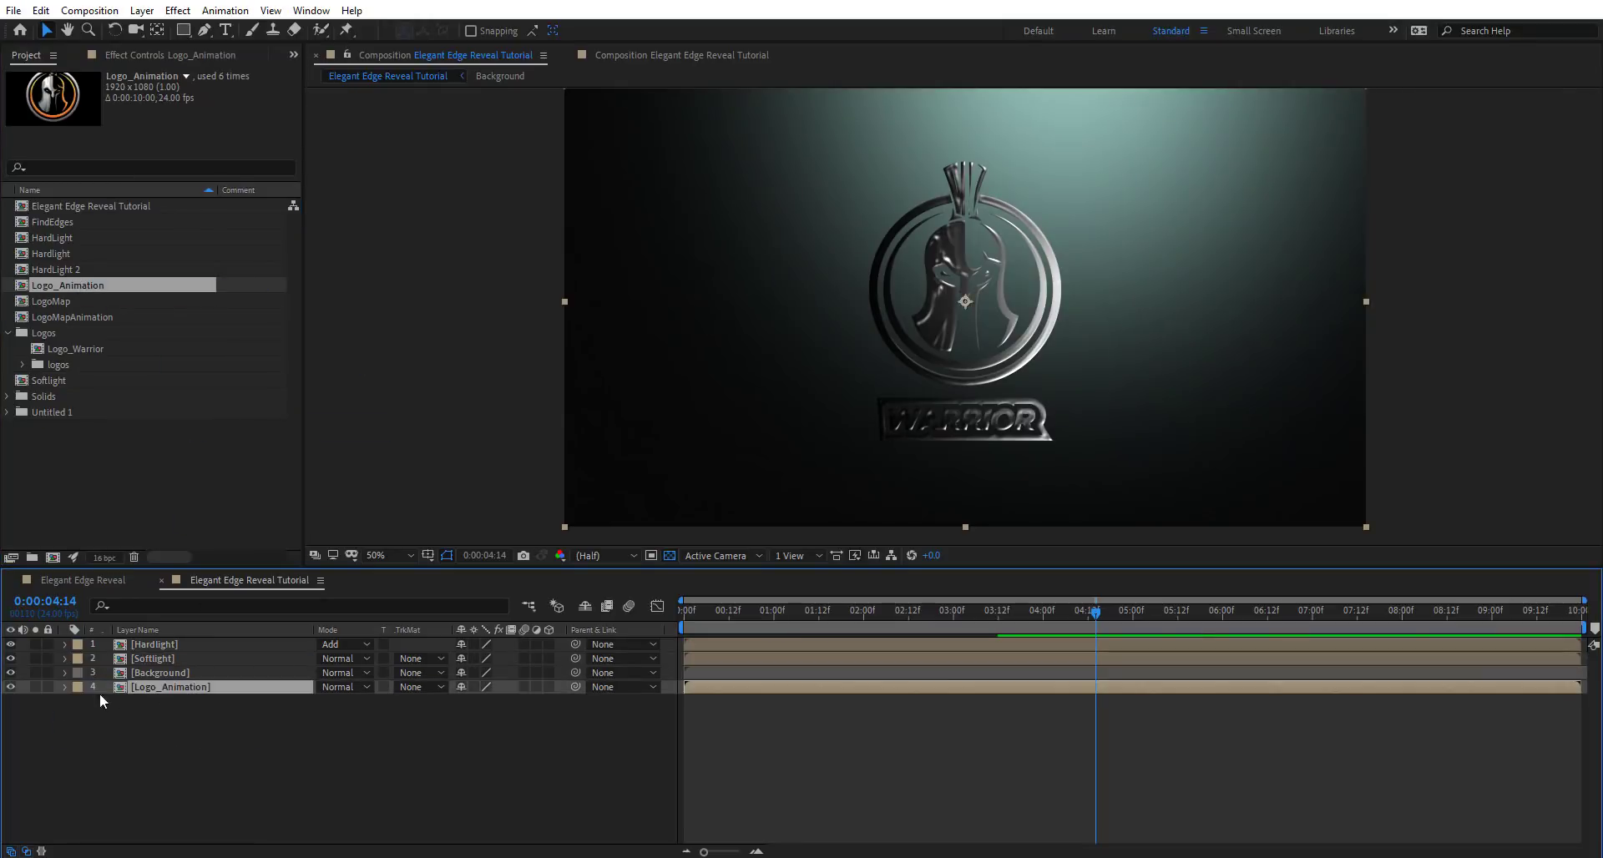
pyautogui.click(34, 686)
pyautogui.click(34, 686)
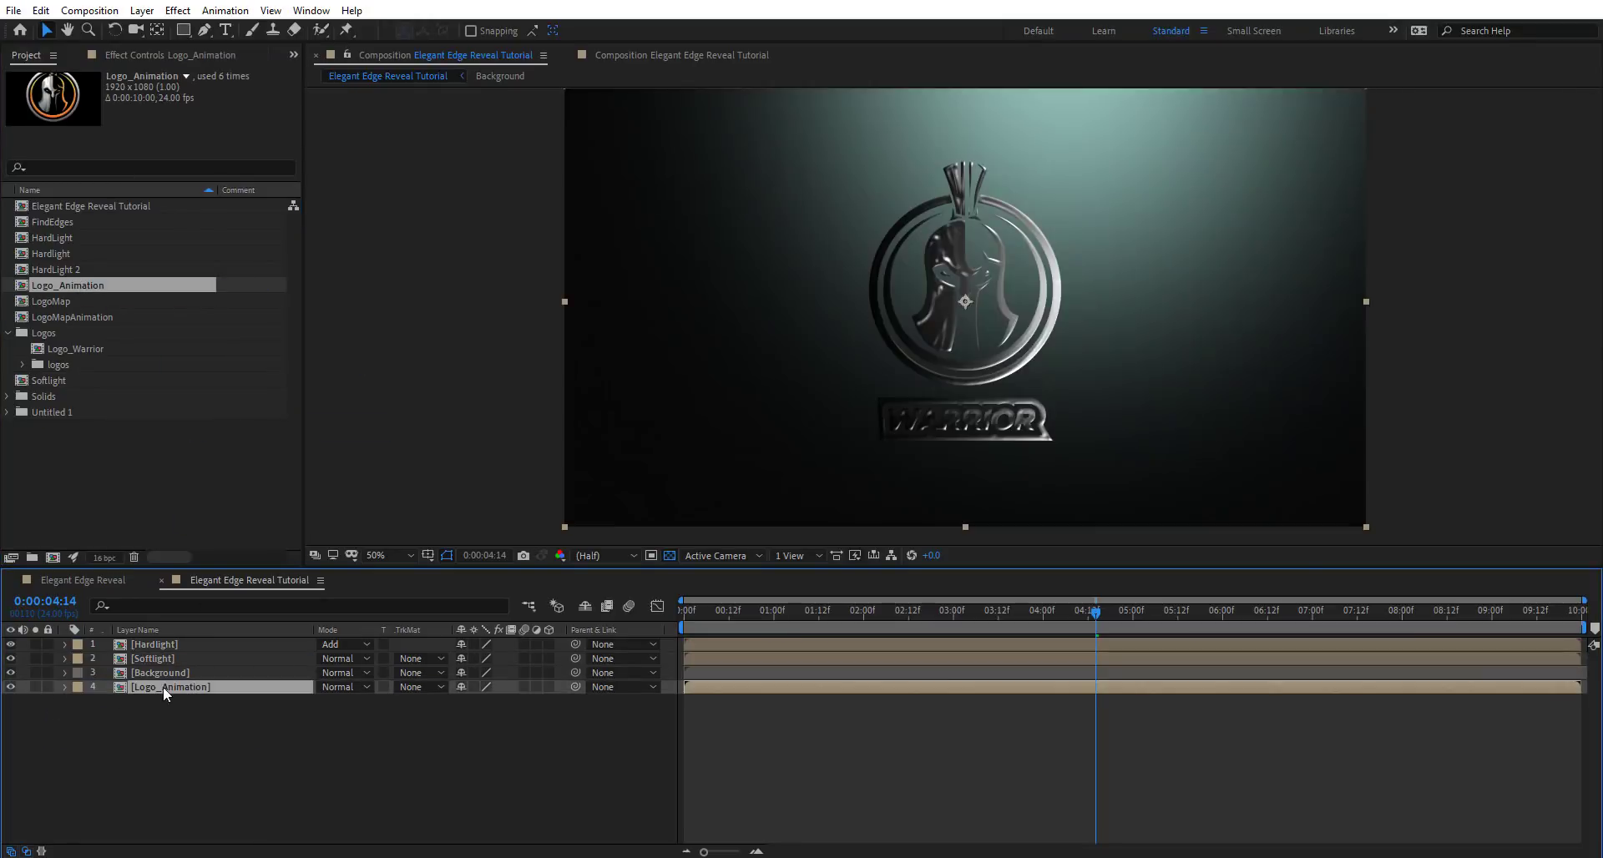
pyautogui.moveTo(163, 687)
pyautogui.mouseDown()
pyautogui.moveTo(167, 667)
pyautogui.moveTo(183, 674)
pyautogui.mouseUp()
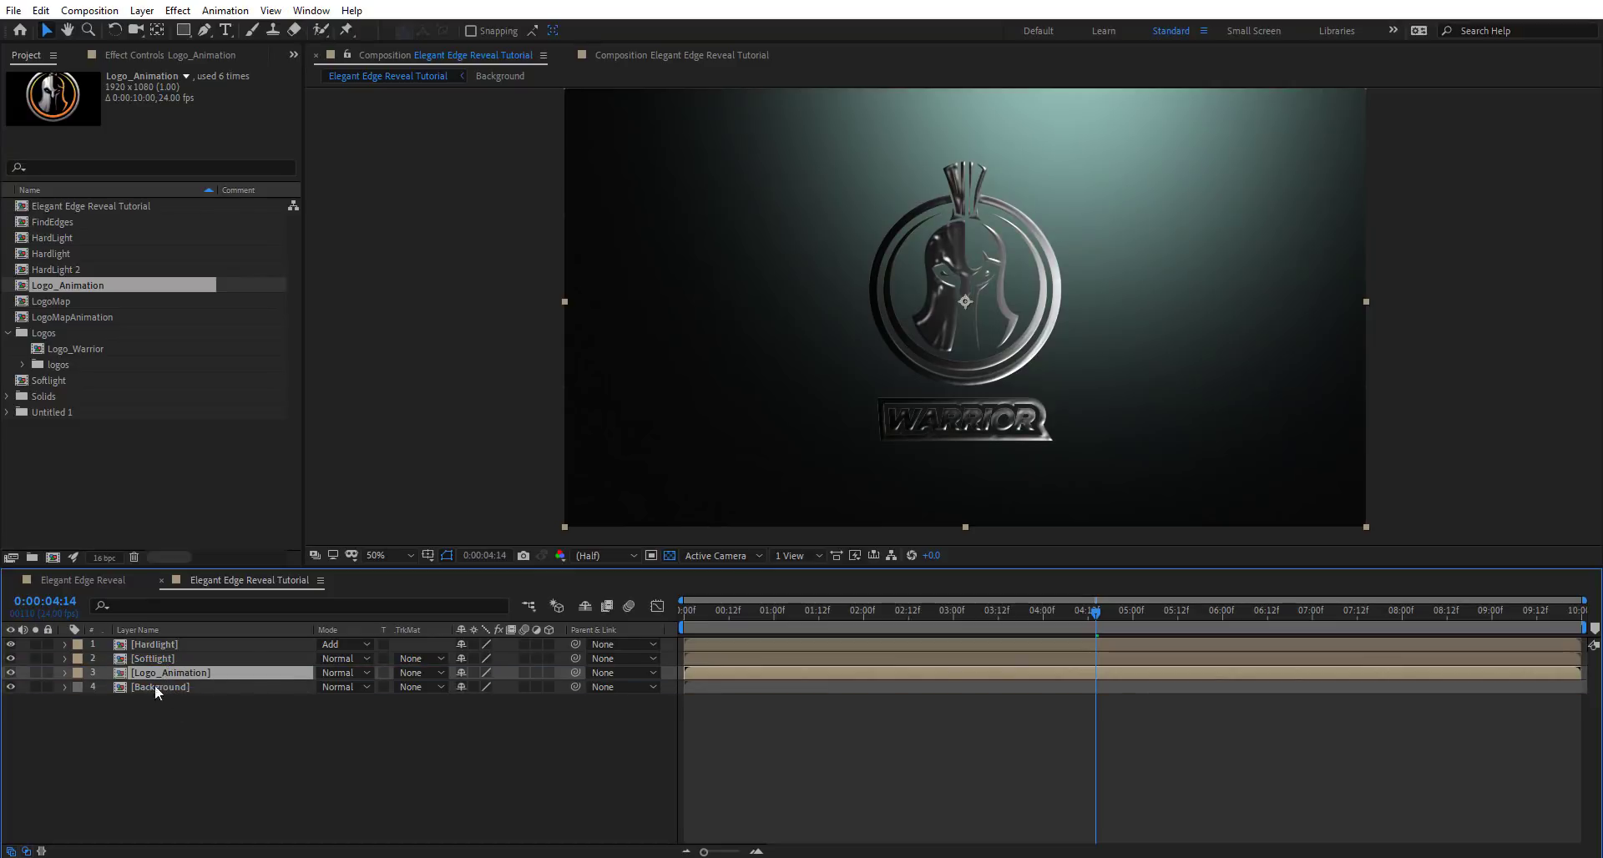
# Apply a Drop Shadow effect to the Logo_Animation layer
pyautogui.hotkey('ctrl', 'space')
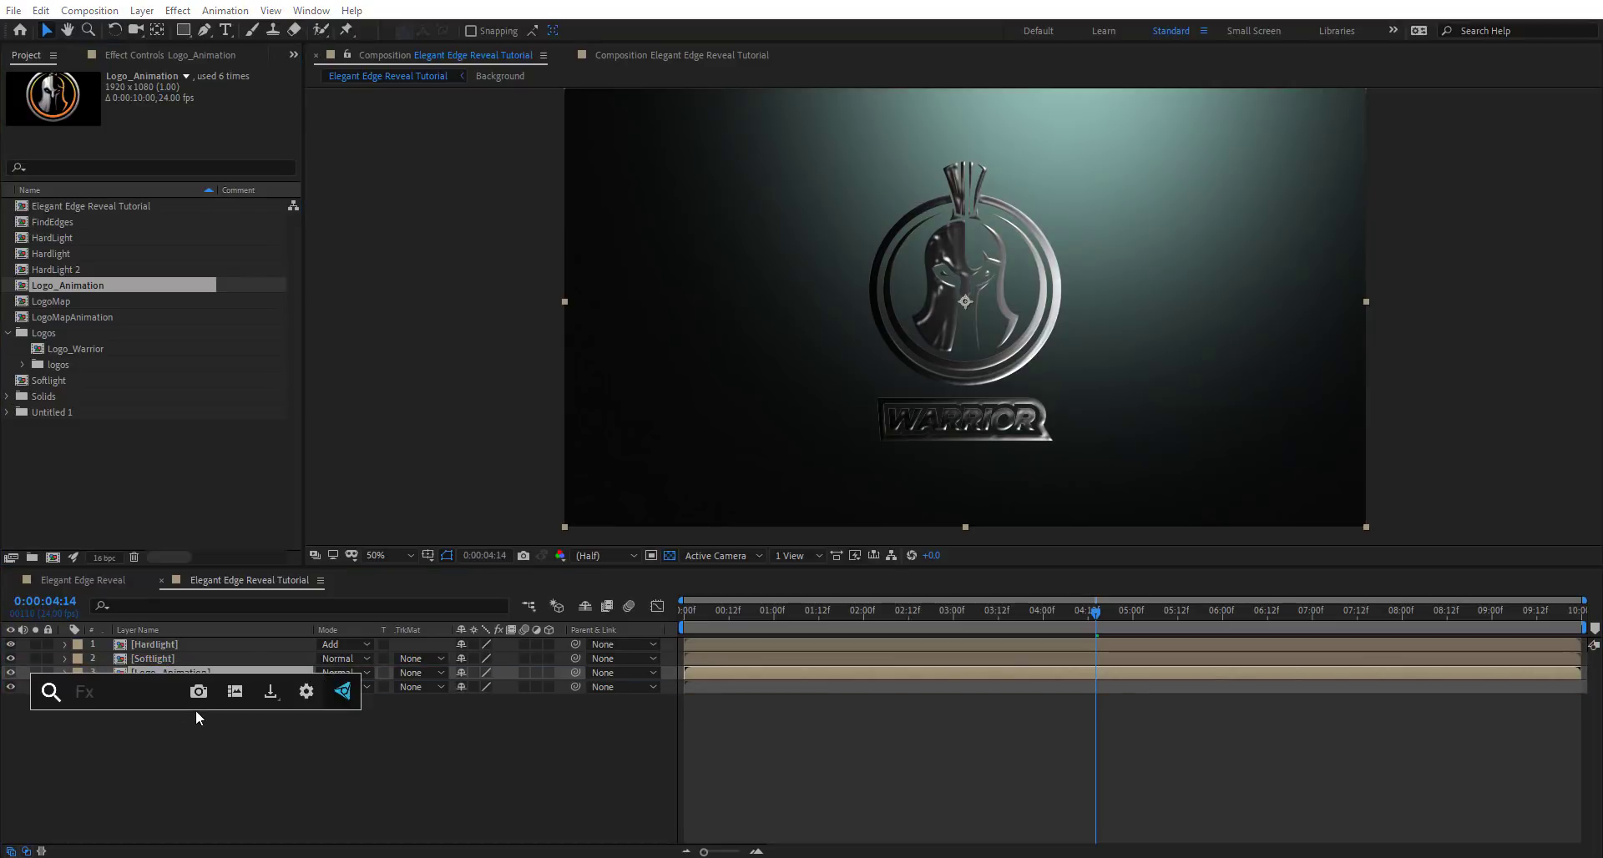
pyautogui.write('drop')
pyautogui.press('Down')
pyautogui.press('Down')
pyautogui.press('Down')
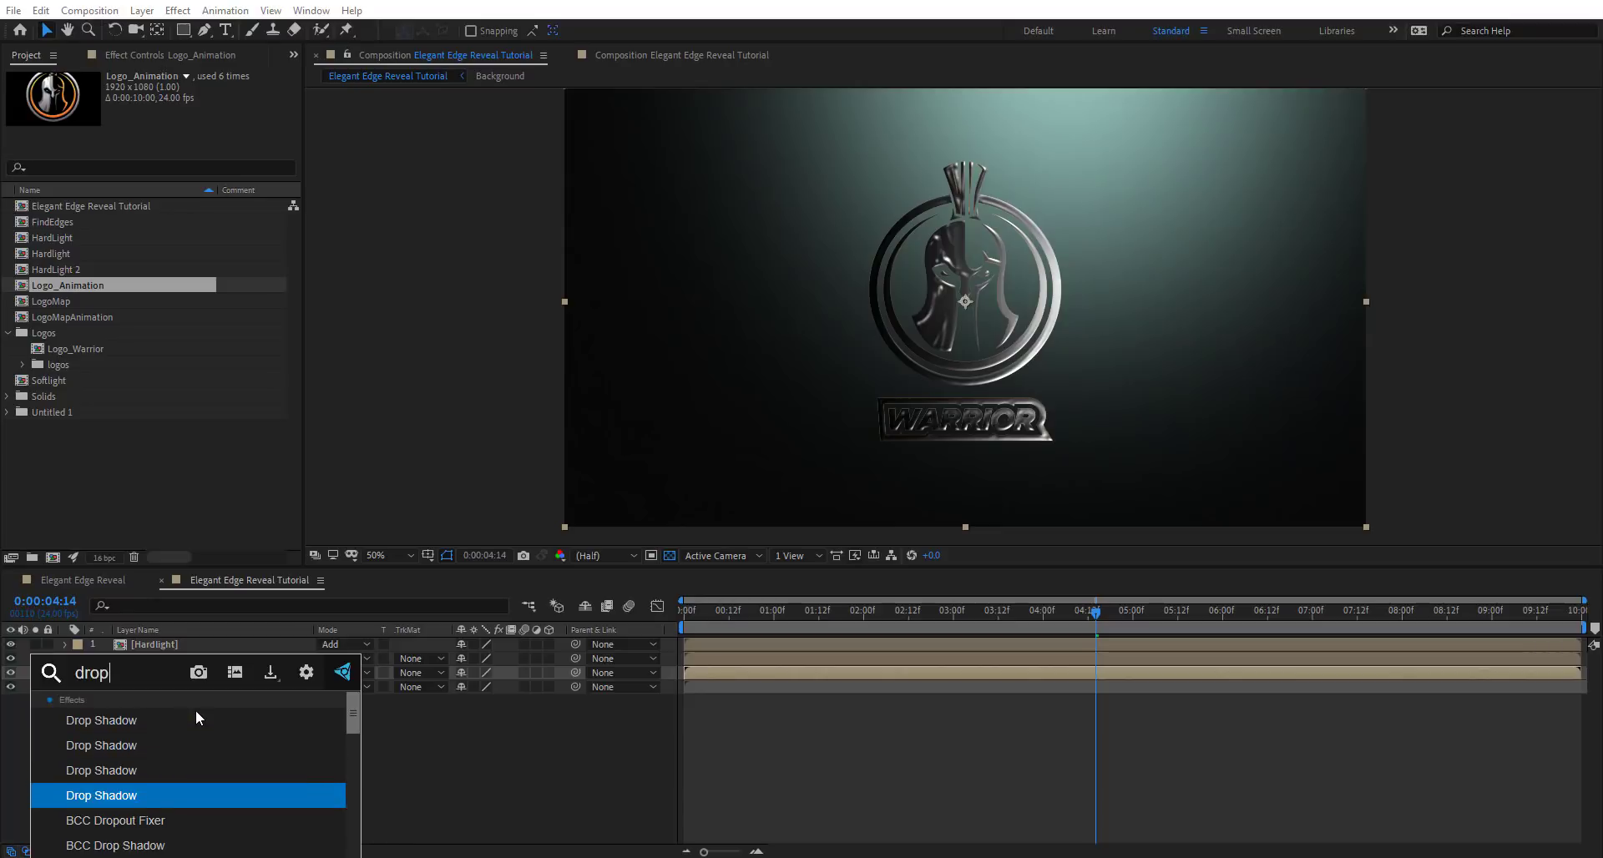
pyautogui.press('Return')
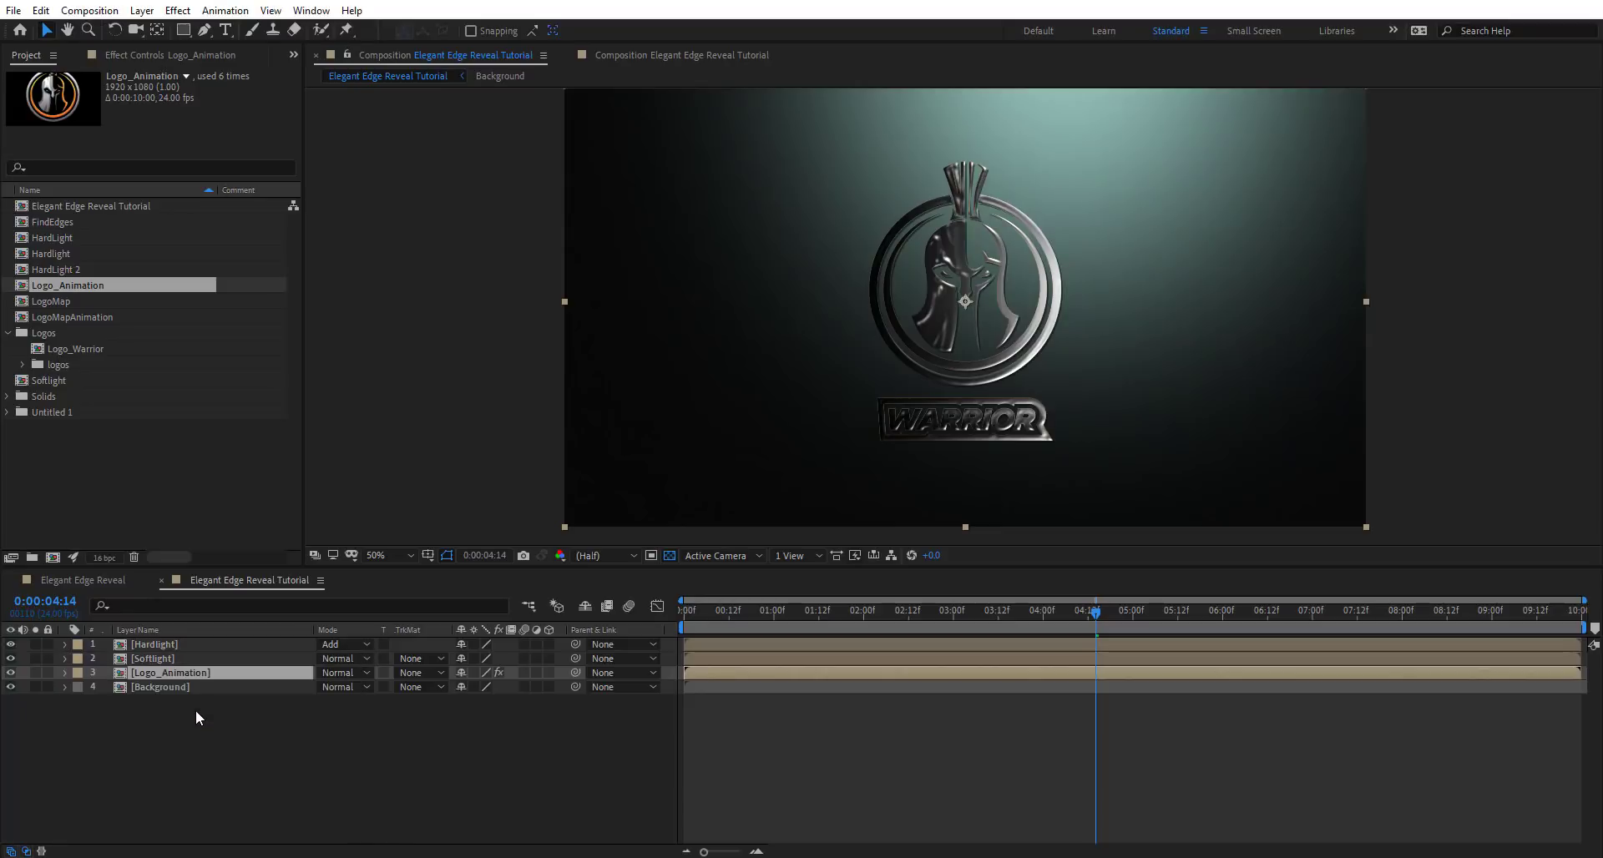
# Enable Shadow Only on the Drop Shadow, set Softness to 59, and check the shadow soloed and at about 0:00:05:16
pyautogui.click(163, 55)
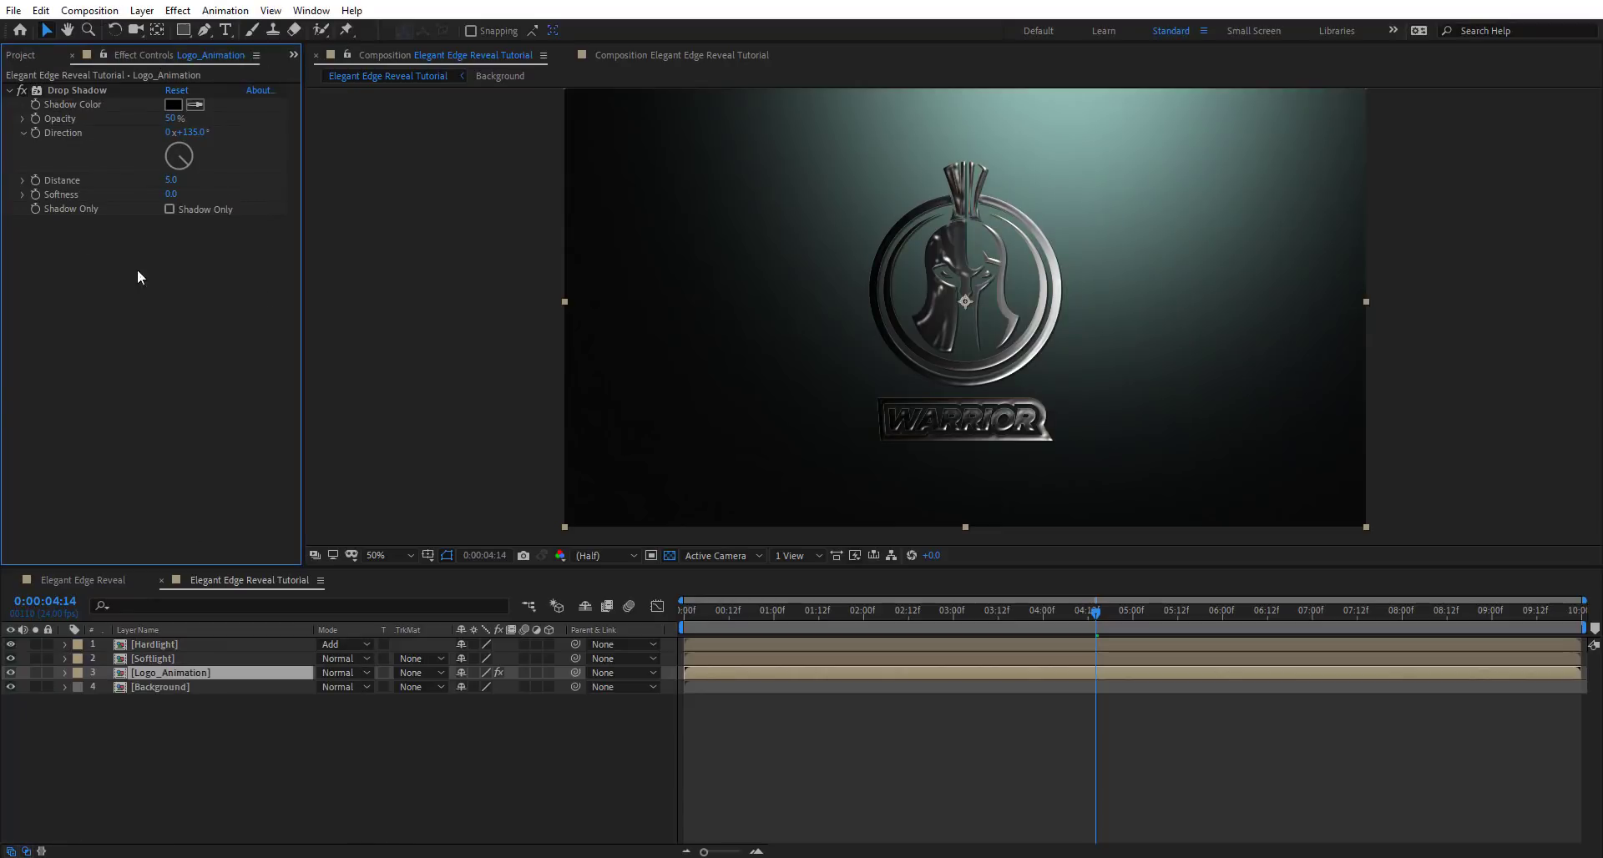
pyautogui.click(175, 209)
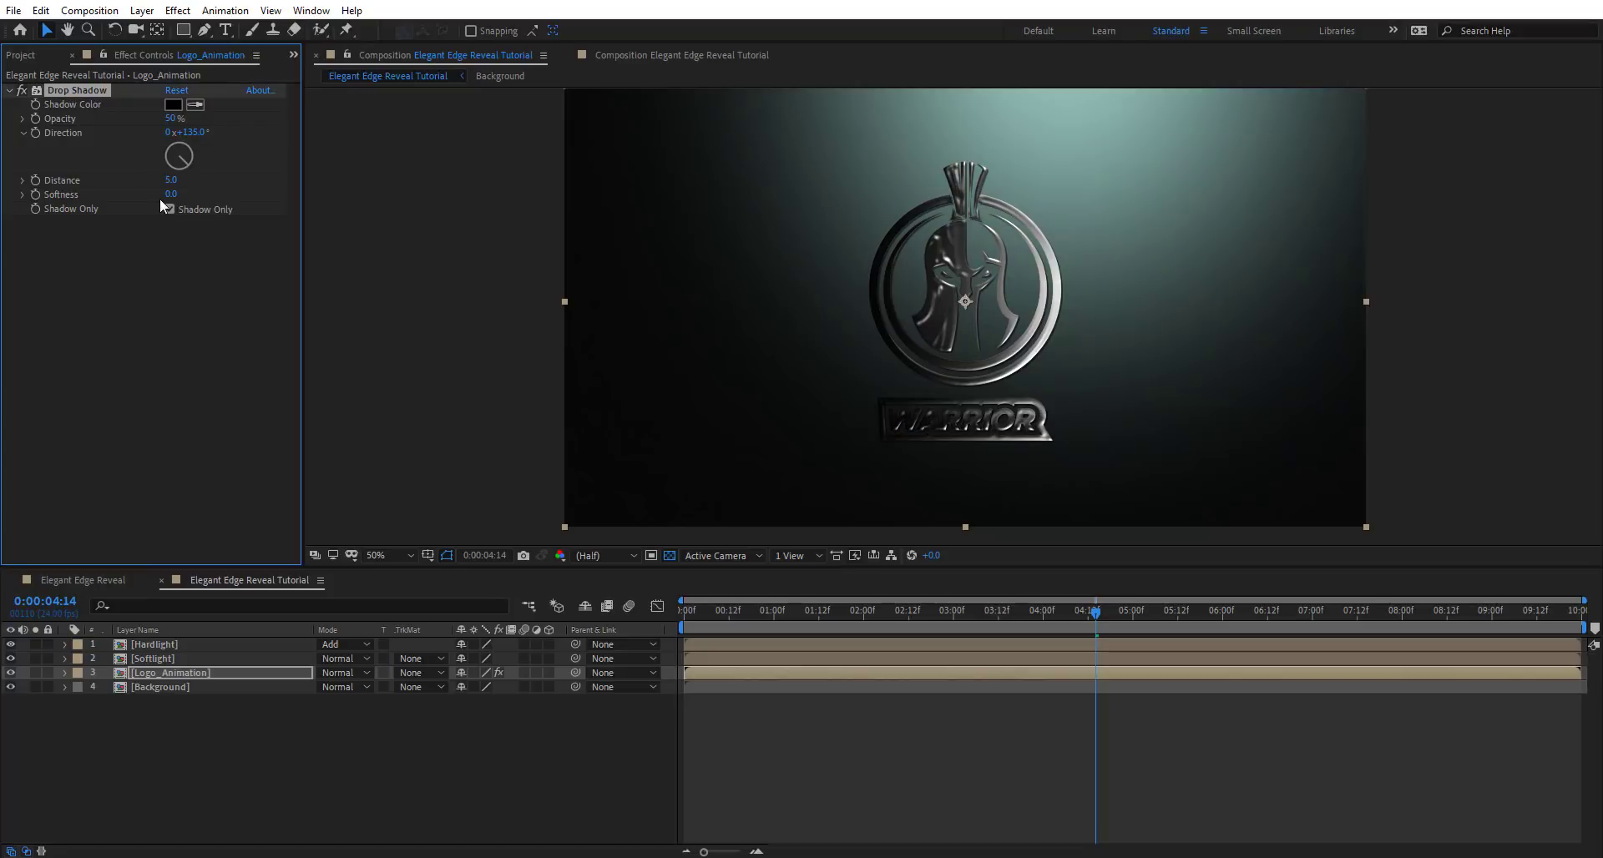
pyautogui.moveTo(171, 196); pyautogui.dragTo(297, 191)
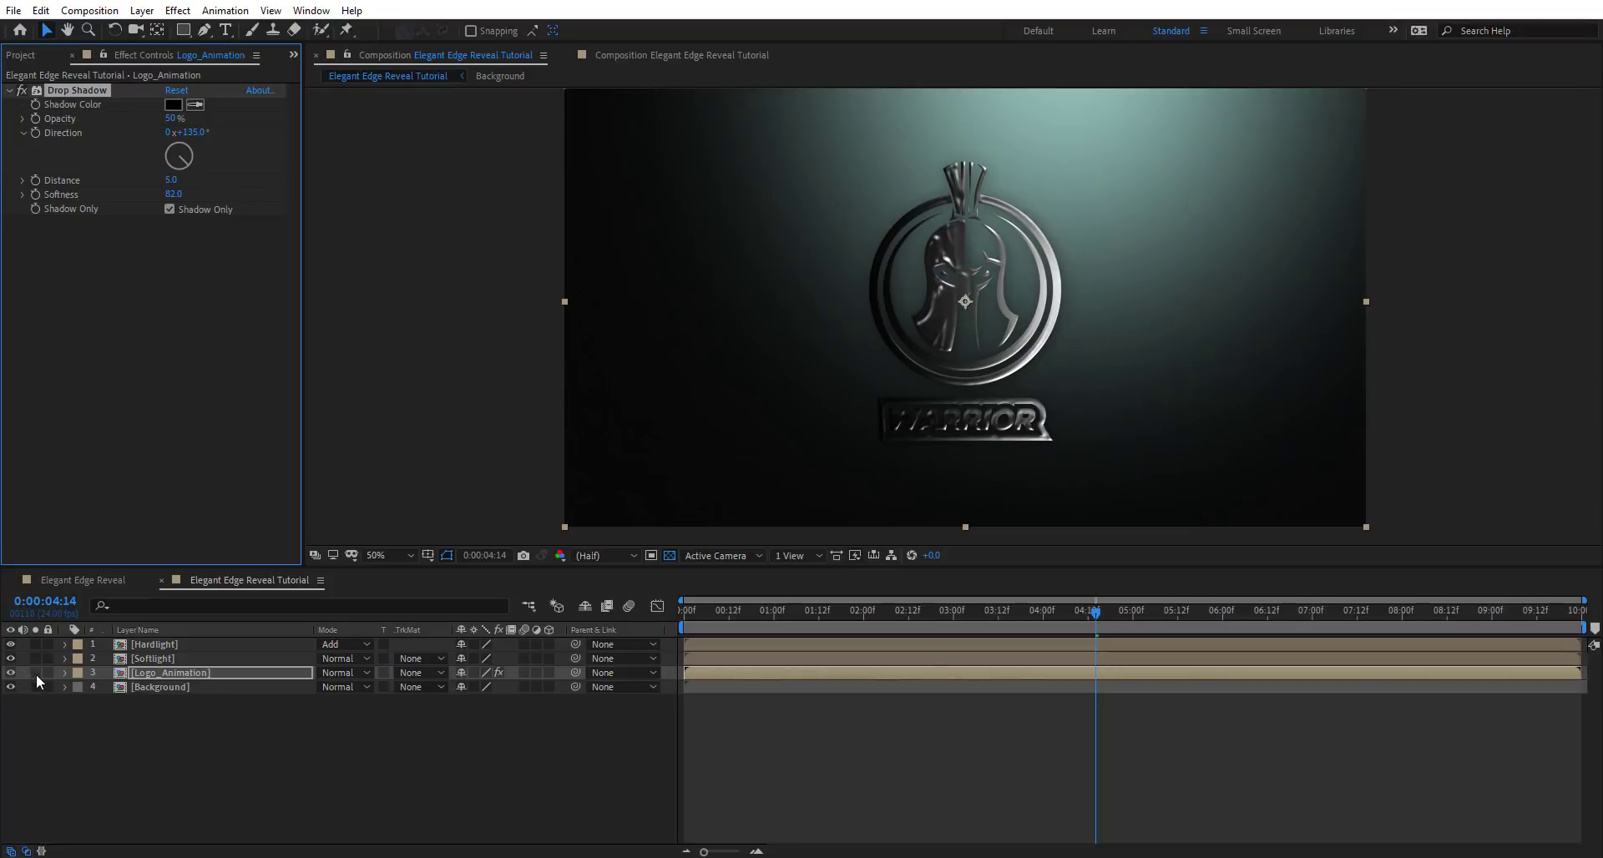
pyautogui.moveTo(36, 673); pyautogui.dragTo(35, 689)
pyautogui.moveTo(172, 198); pyautogui.dragTo(149, 195)
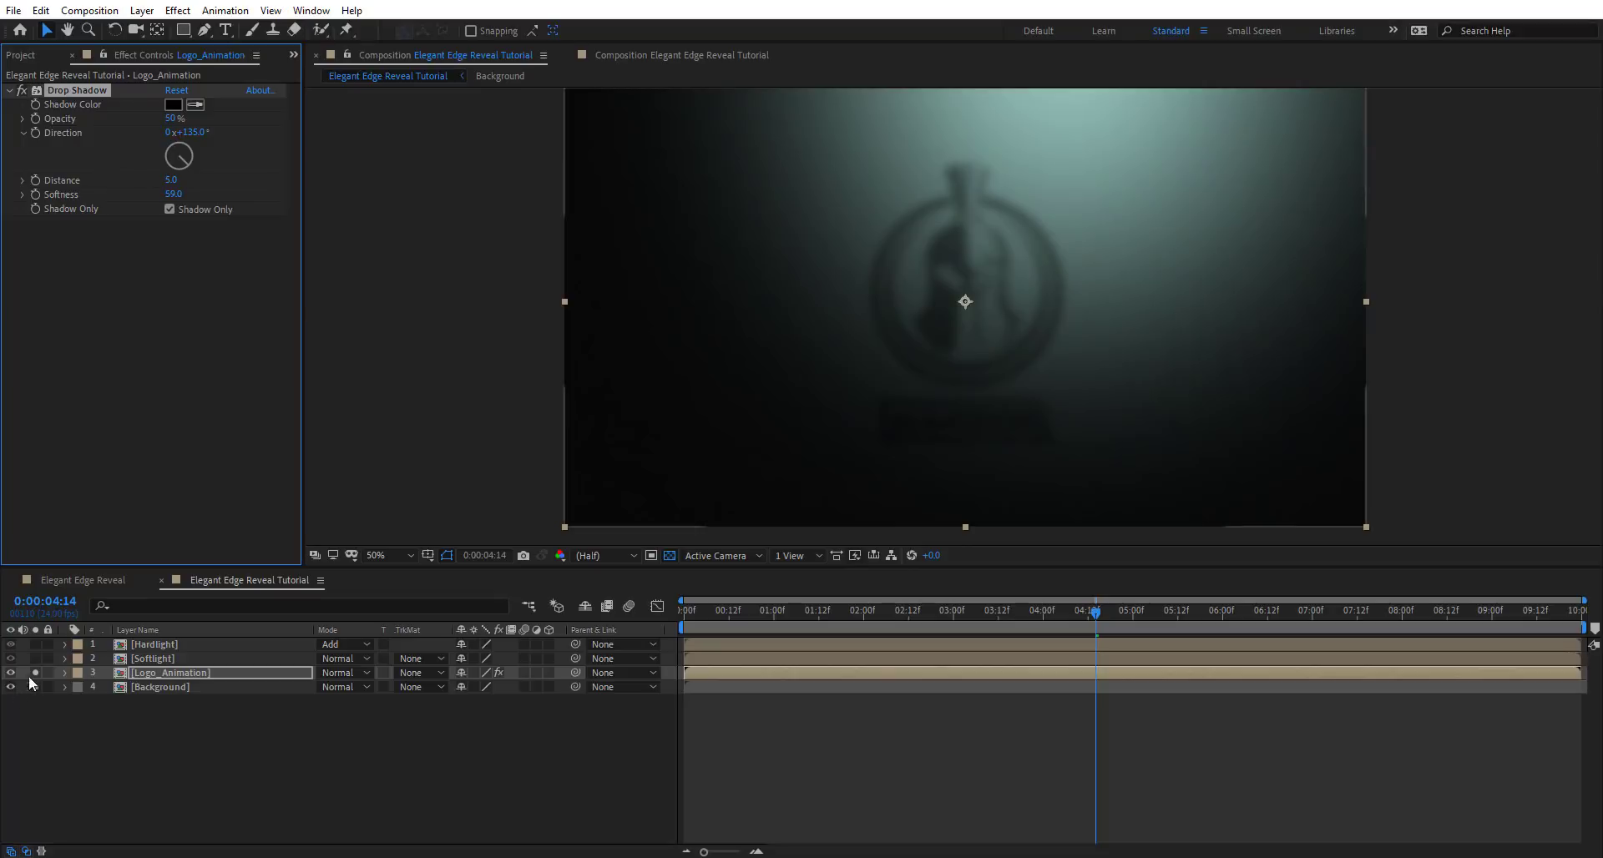
pyautogui.moveTo(34, 673); pyautogui.dragTo(35, 689)
pyautogui.moveTo(1127, 613); pyautogui.dragTo(1190, 609)
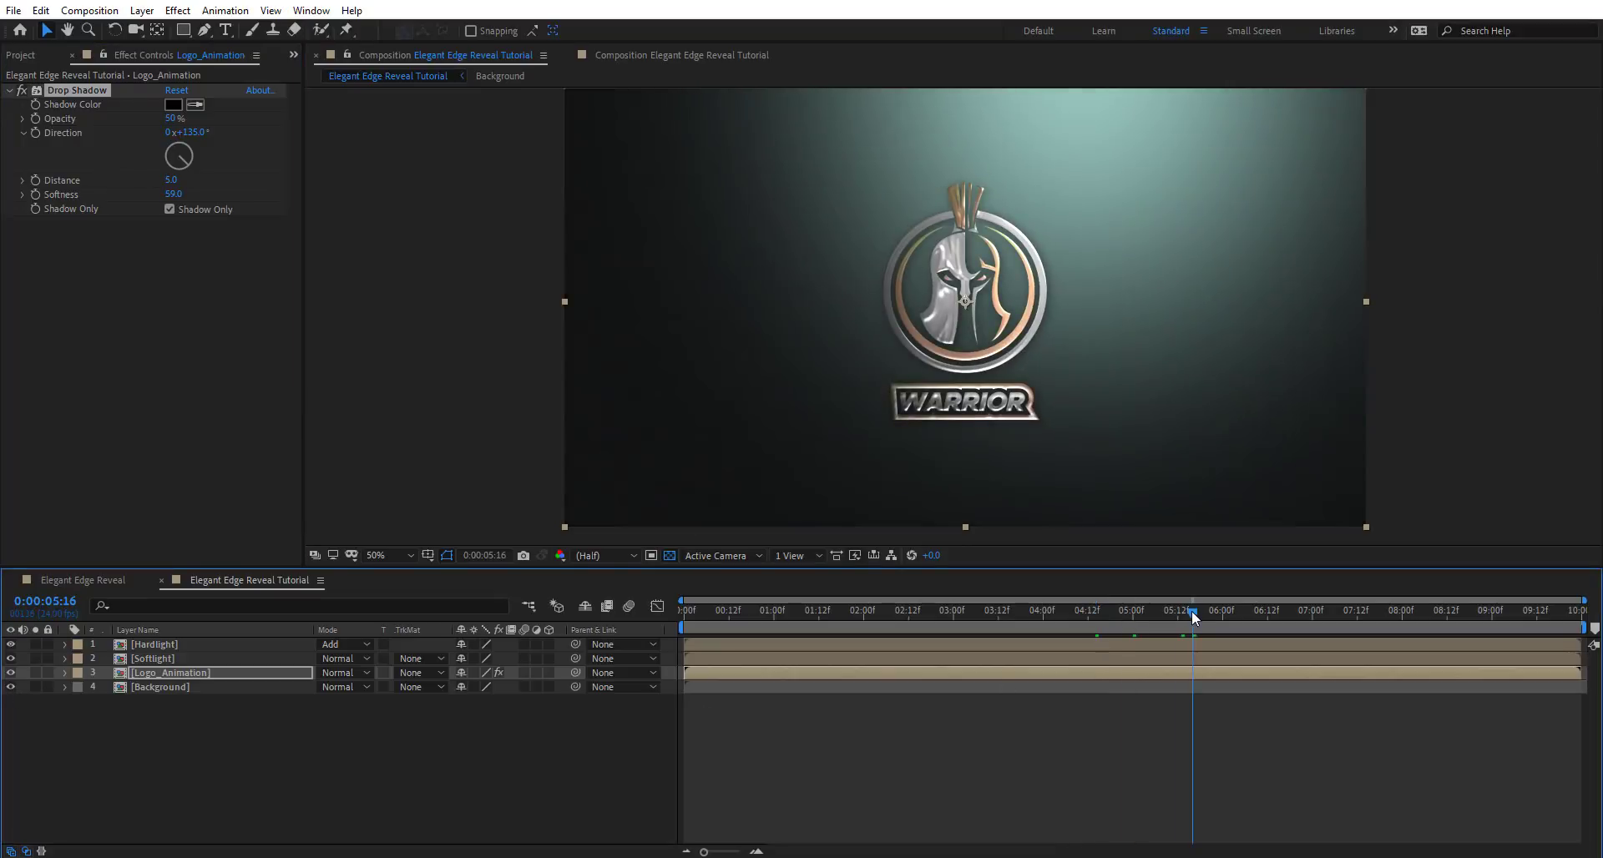
# Rename the Logo_Animation layer to LogoShadow and duplicate it
pyautogui.click(203, 677)
pyautogui.press('Return')
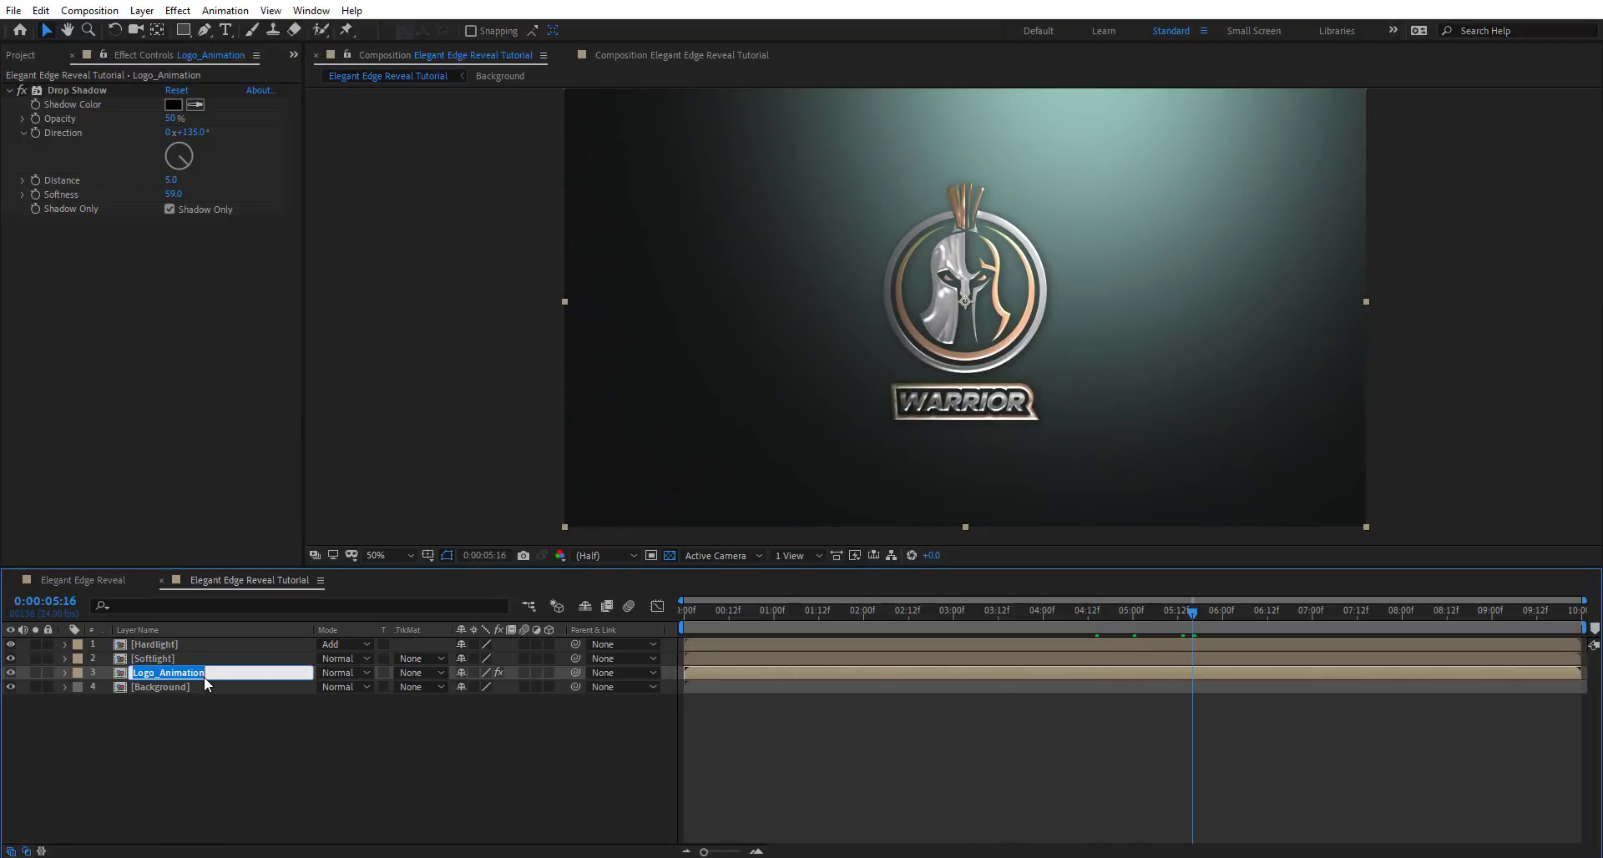
pyautogui.write('Sha')
pyautogui.write('Logo')
pyautogui.press('Return')
pyautogui.hotkey('ctrl', 'd')
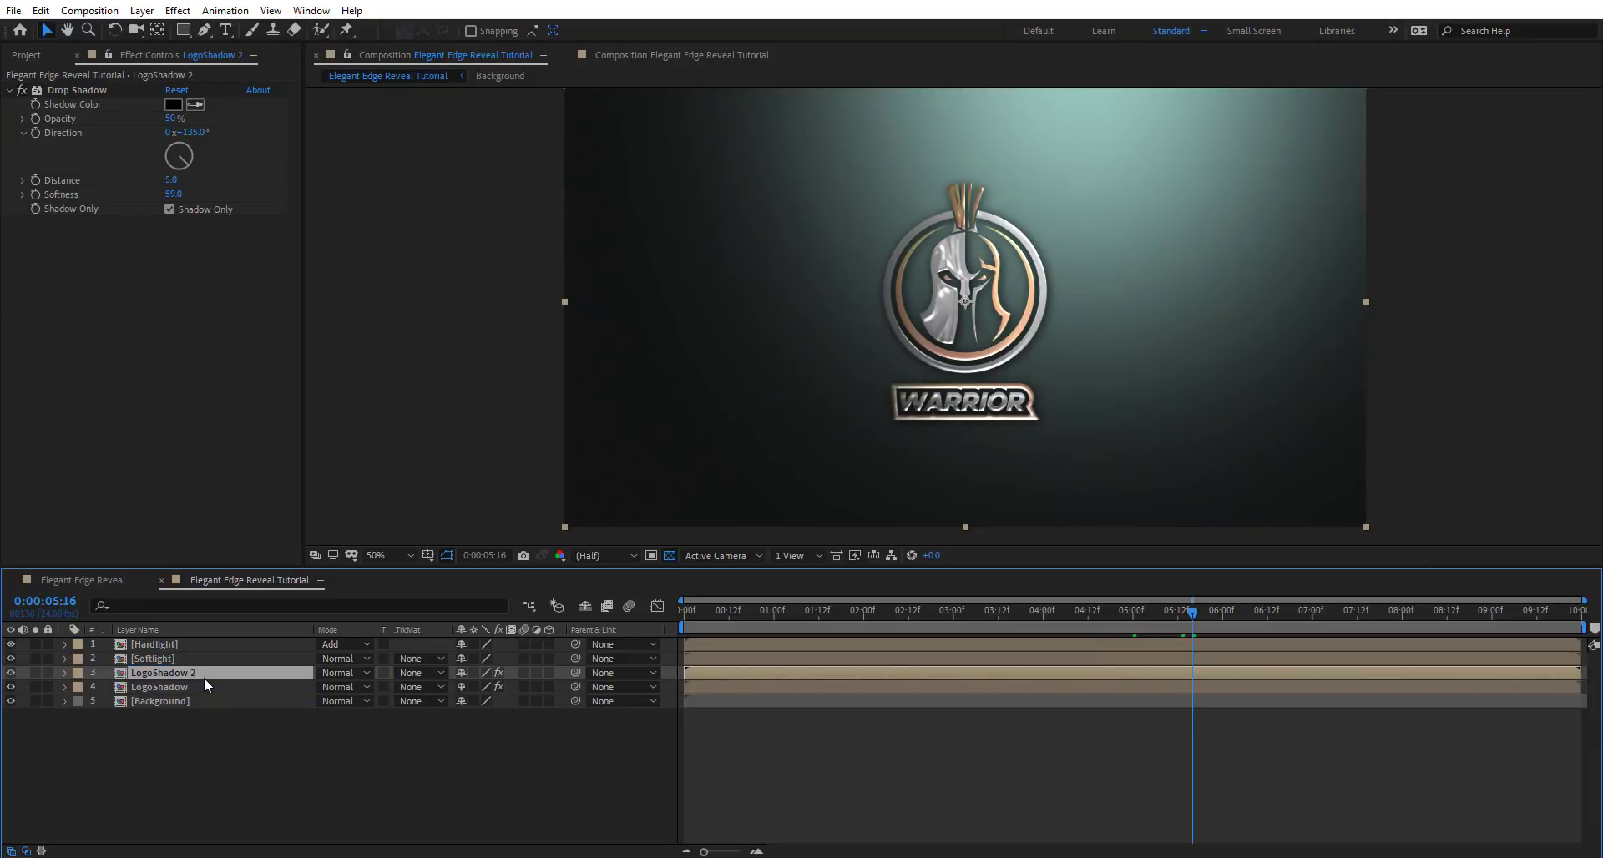
# Apply the CC Radial Fast Blur effect to the duplicated shadow layer, LogoShadow 2
pyautogui.hotkey('ctrl', 'space')
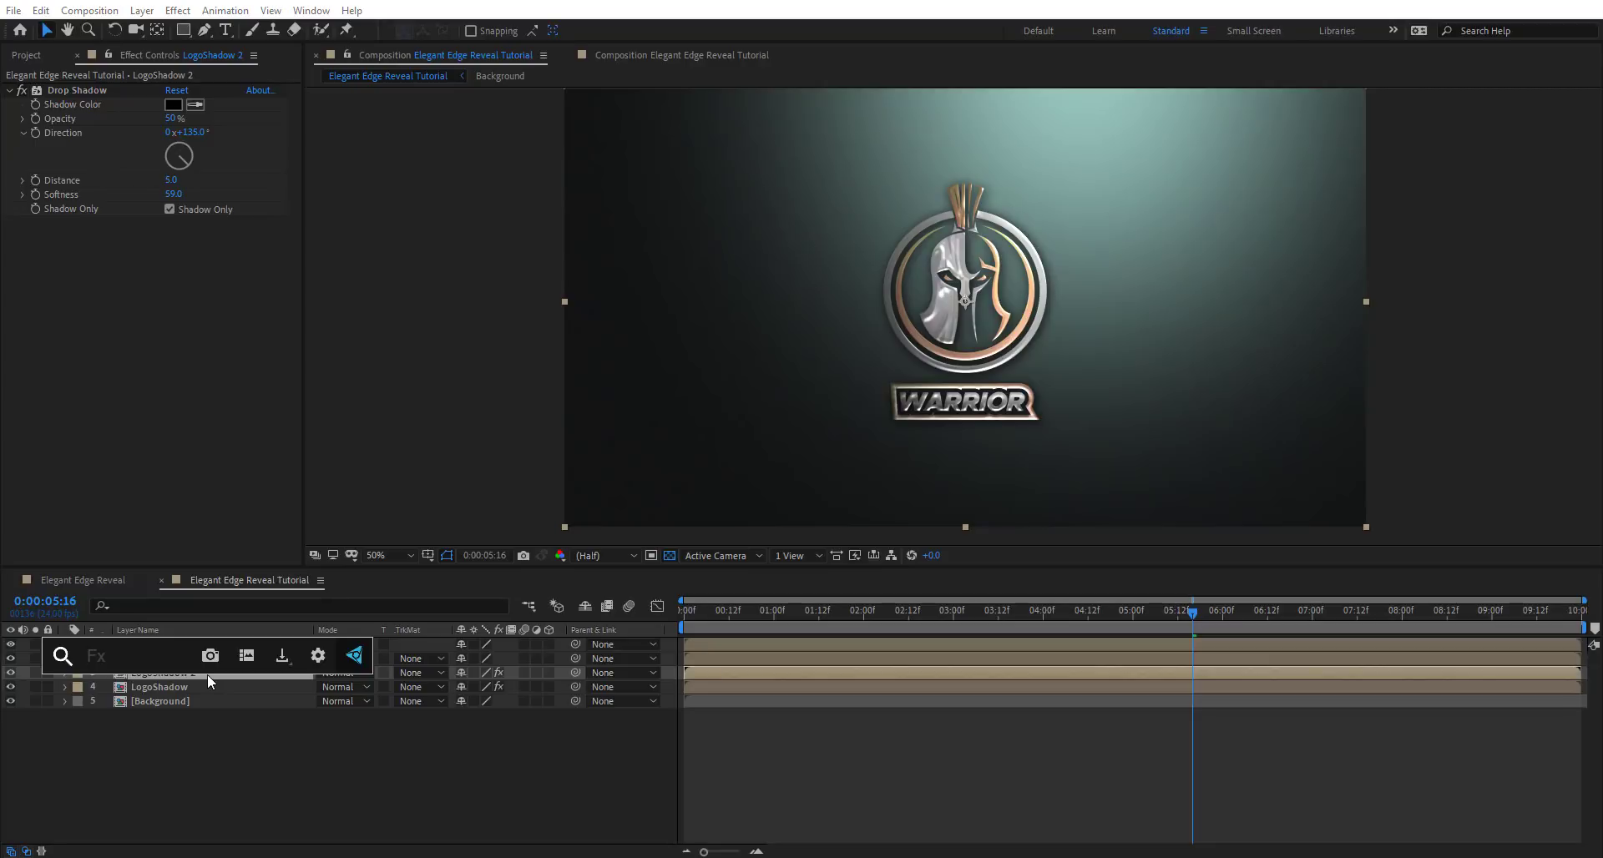
pyautogui.write('radi')
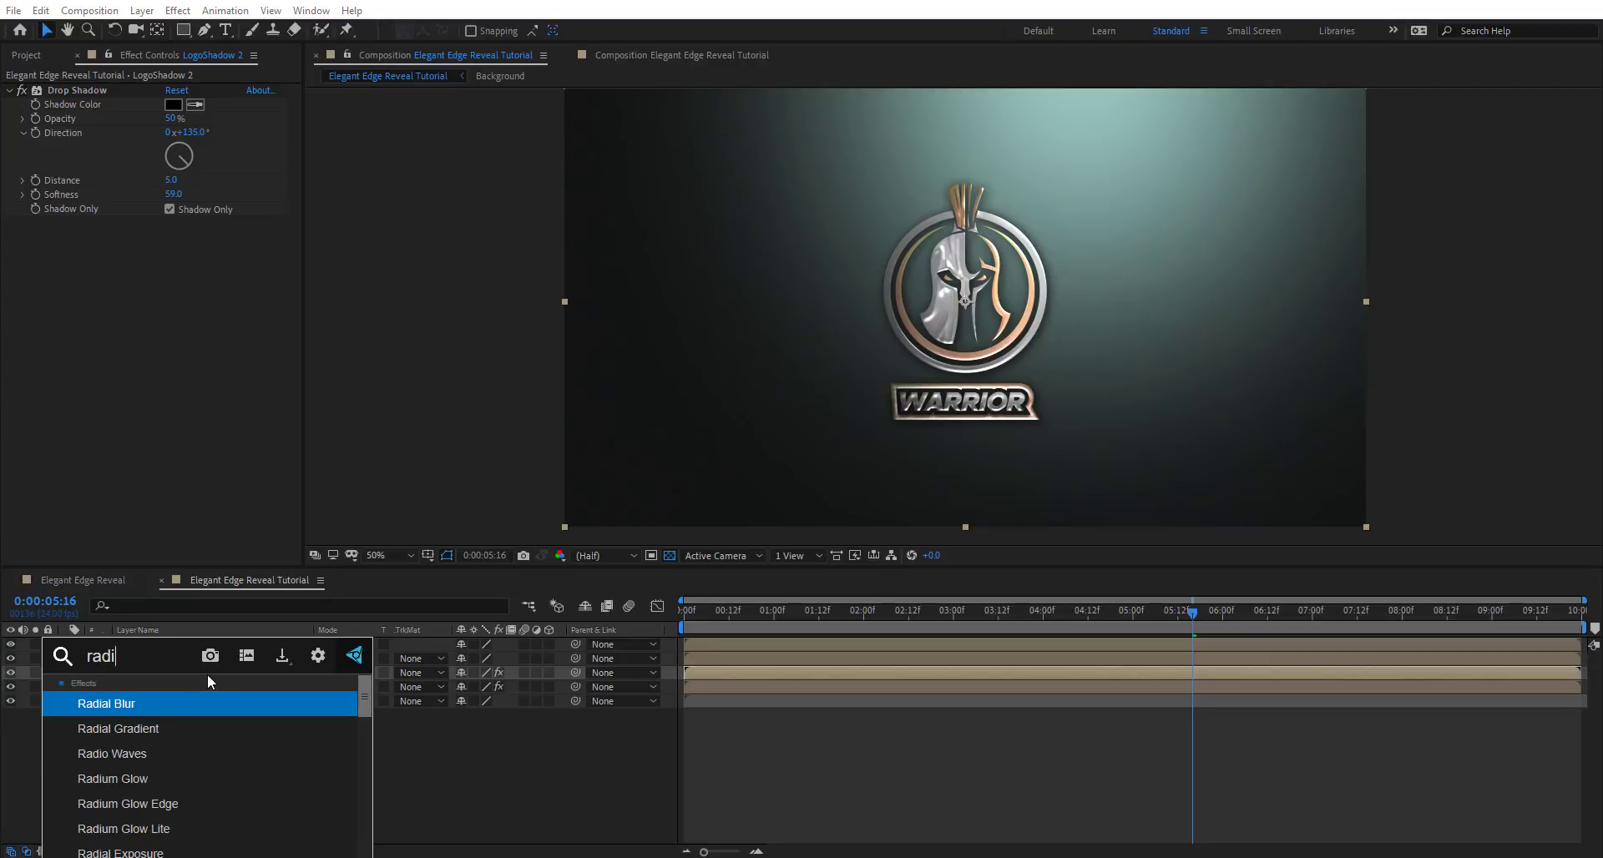
pyautogui.write('al')
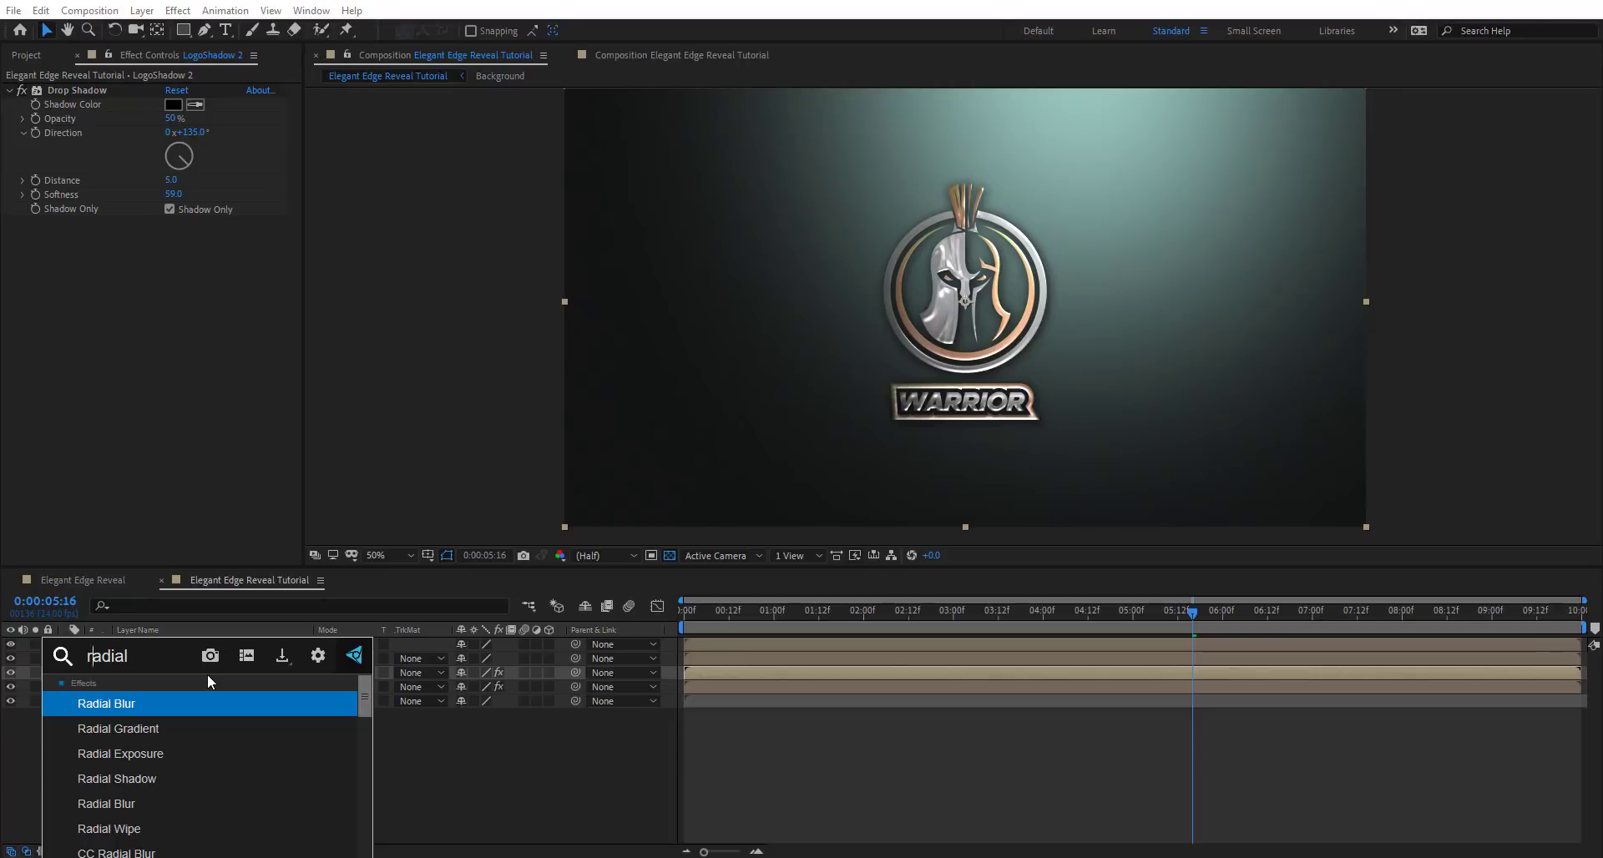
pyautogui.write('cc')
pyautogui.press('Down')
pyautogui.press('Return')
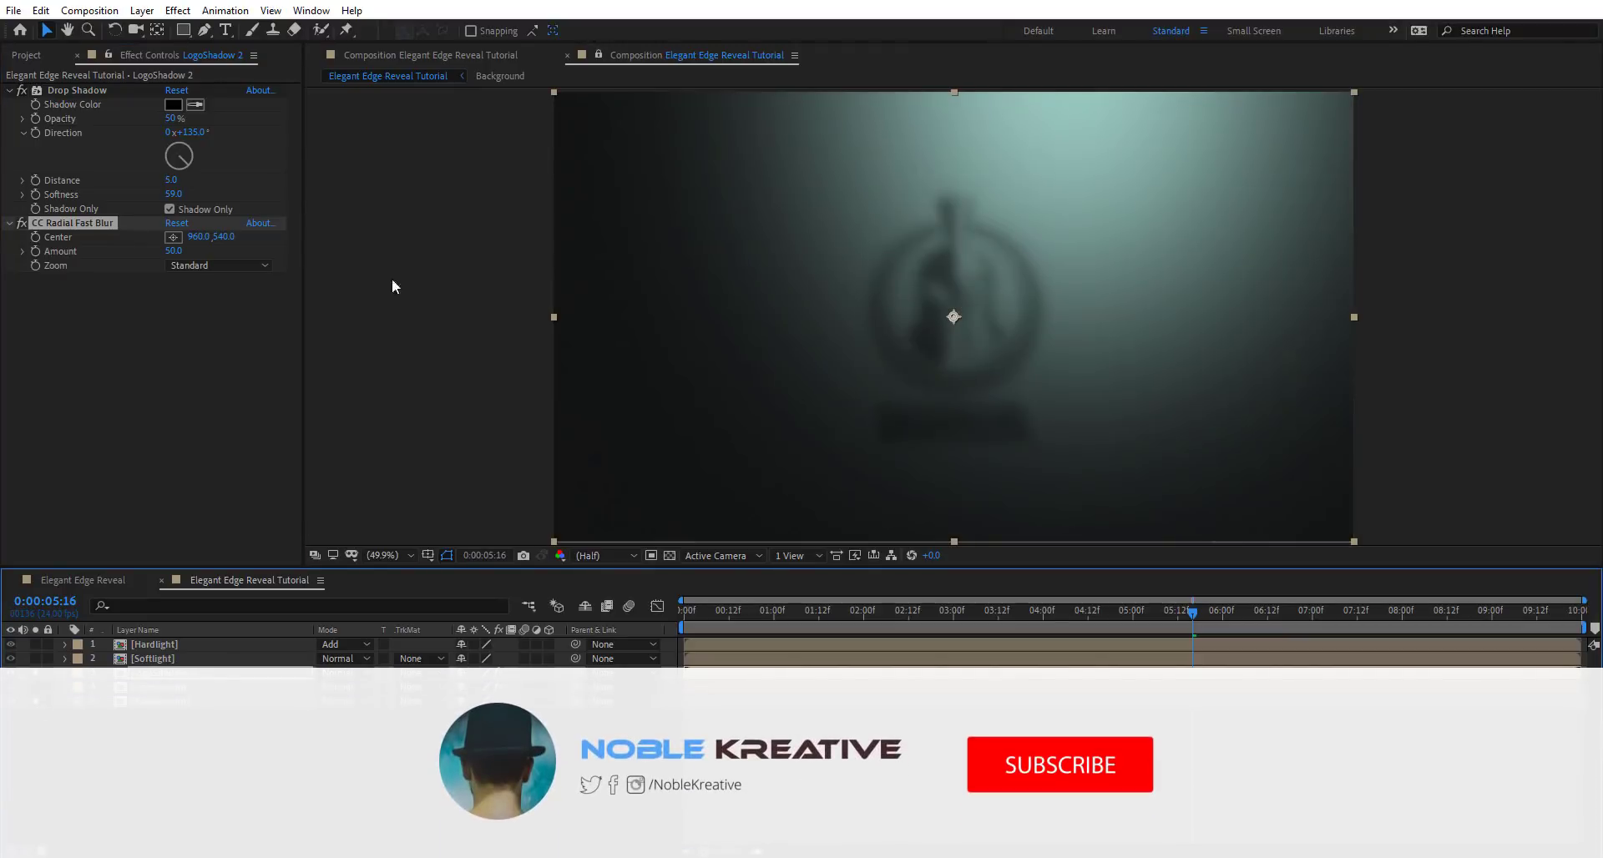
# Place the CC Radial Fast Blur center above the logo at about 823.5, 72.1 and set Amount to 96.1
pyautogui.click(172, 237)
pyautogui.click(1123, 140)
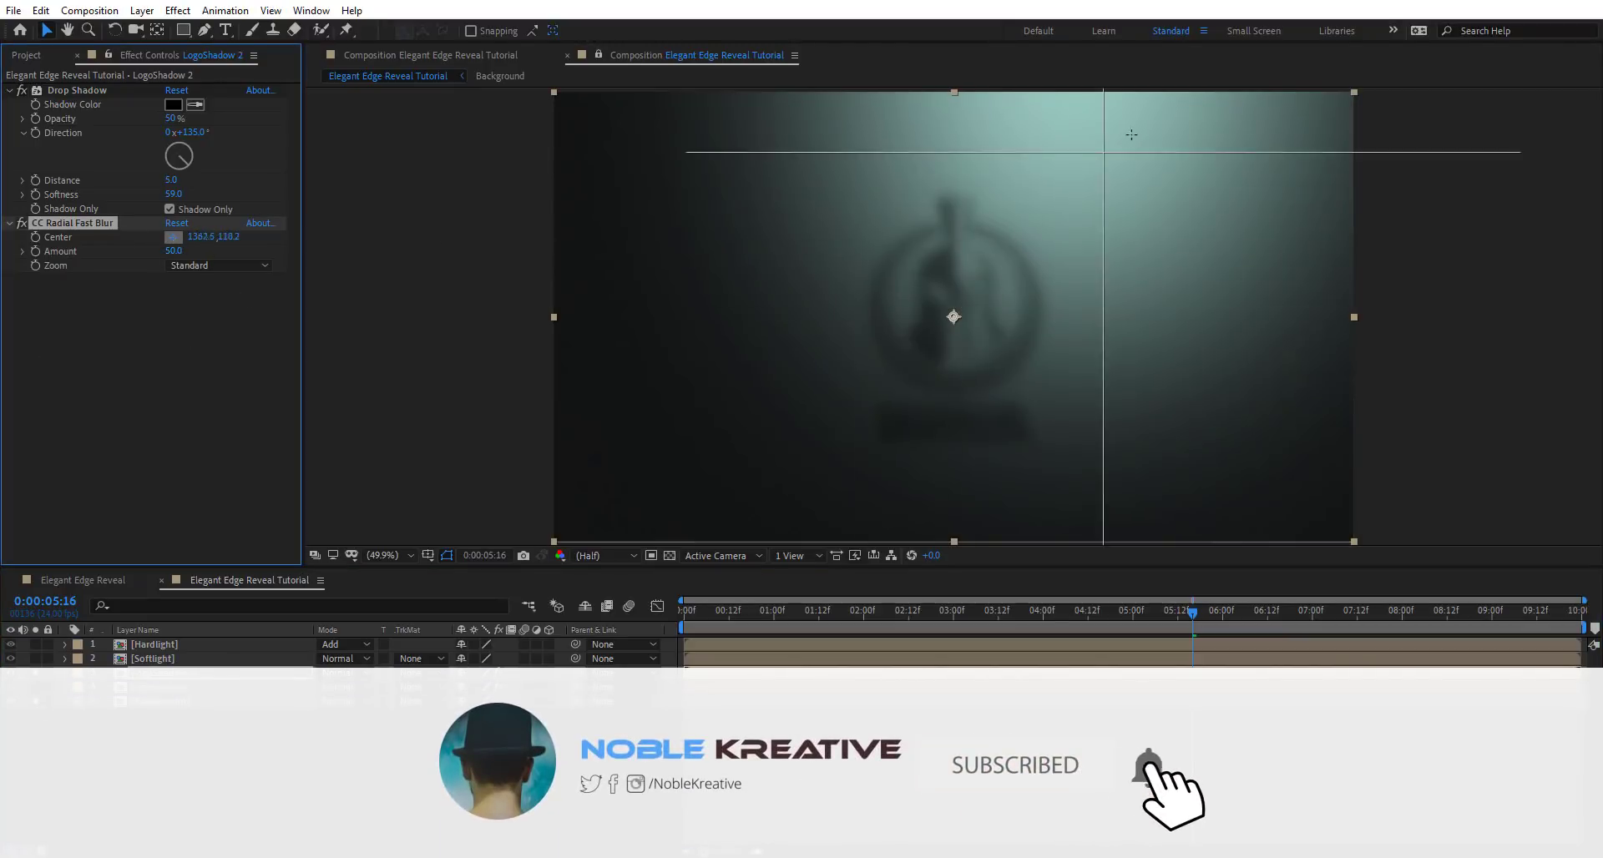
pyautogui.click(897, 122)
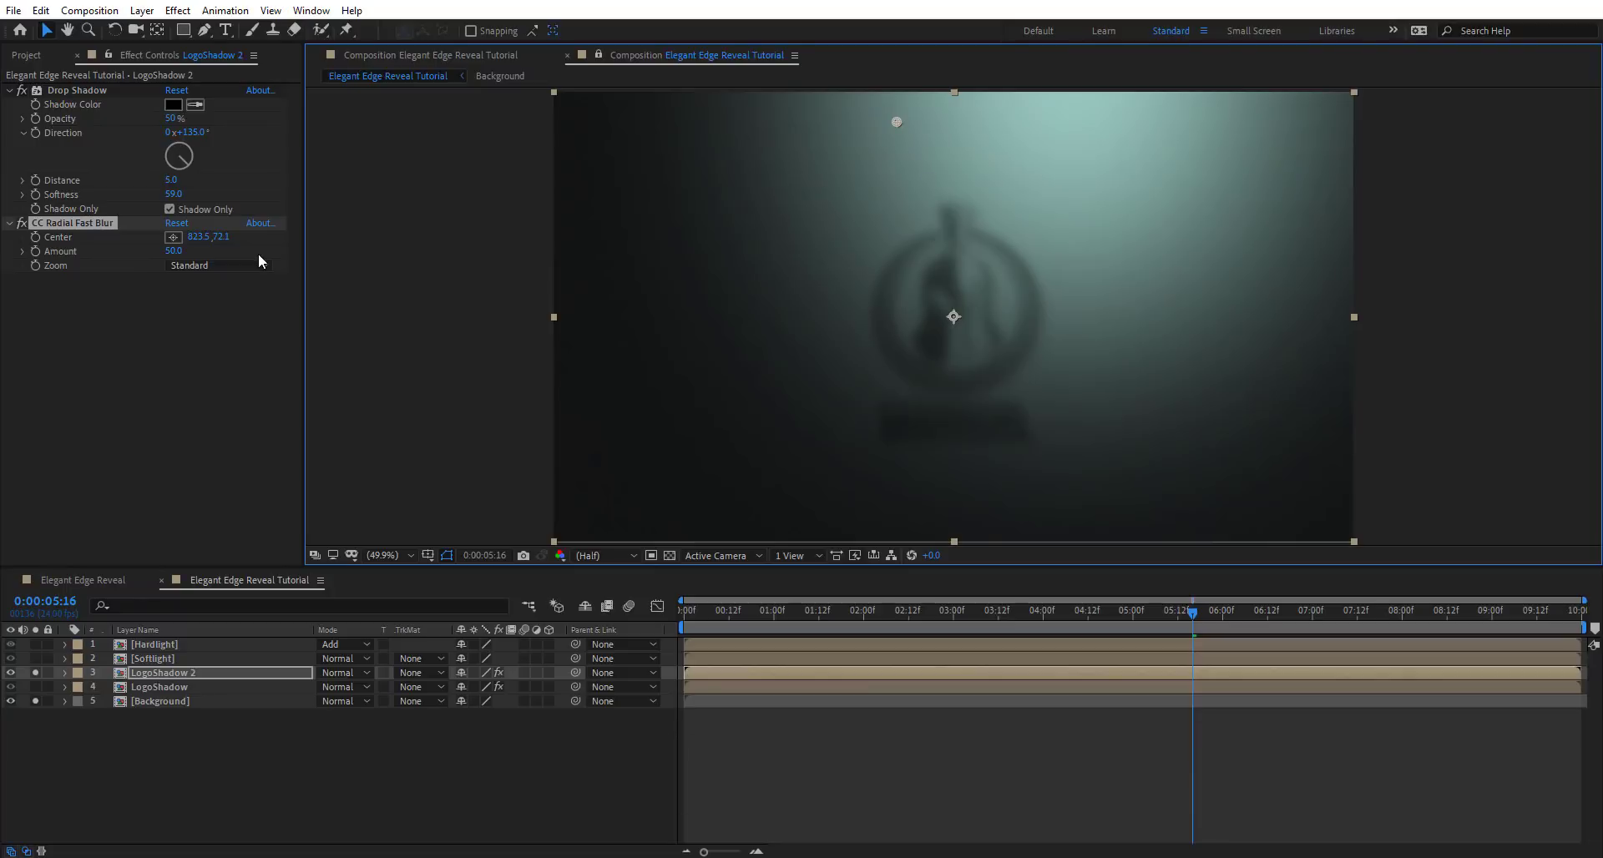
pyautogui.click(259, 261)
pyautogui.click(142, 267)
pyautogui.moveTo(173, 251); pyautogui.dragTo(300, 249)
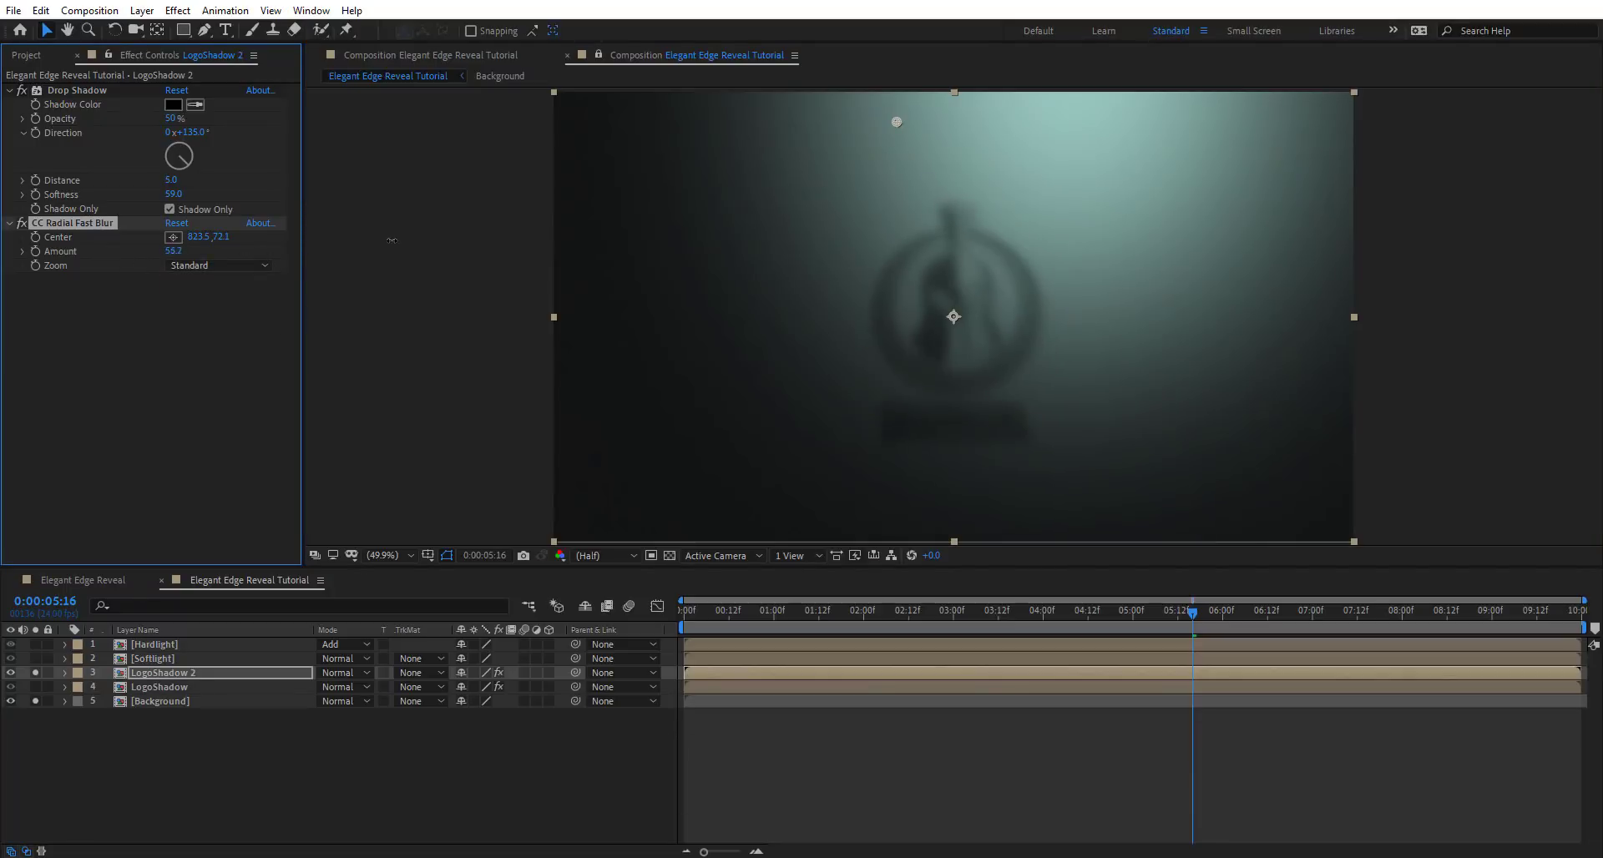
pyautogui.moveTo(711, 258); pyautogui.dragTo(761, 259)
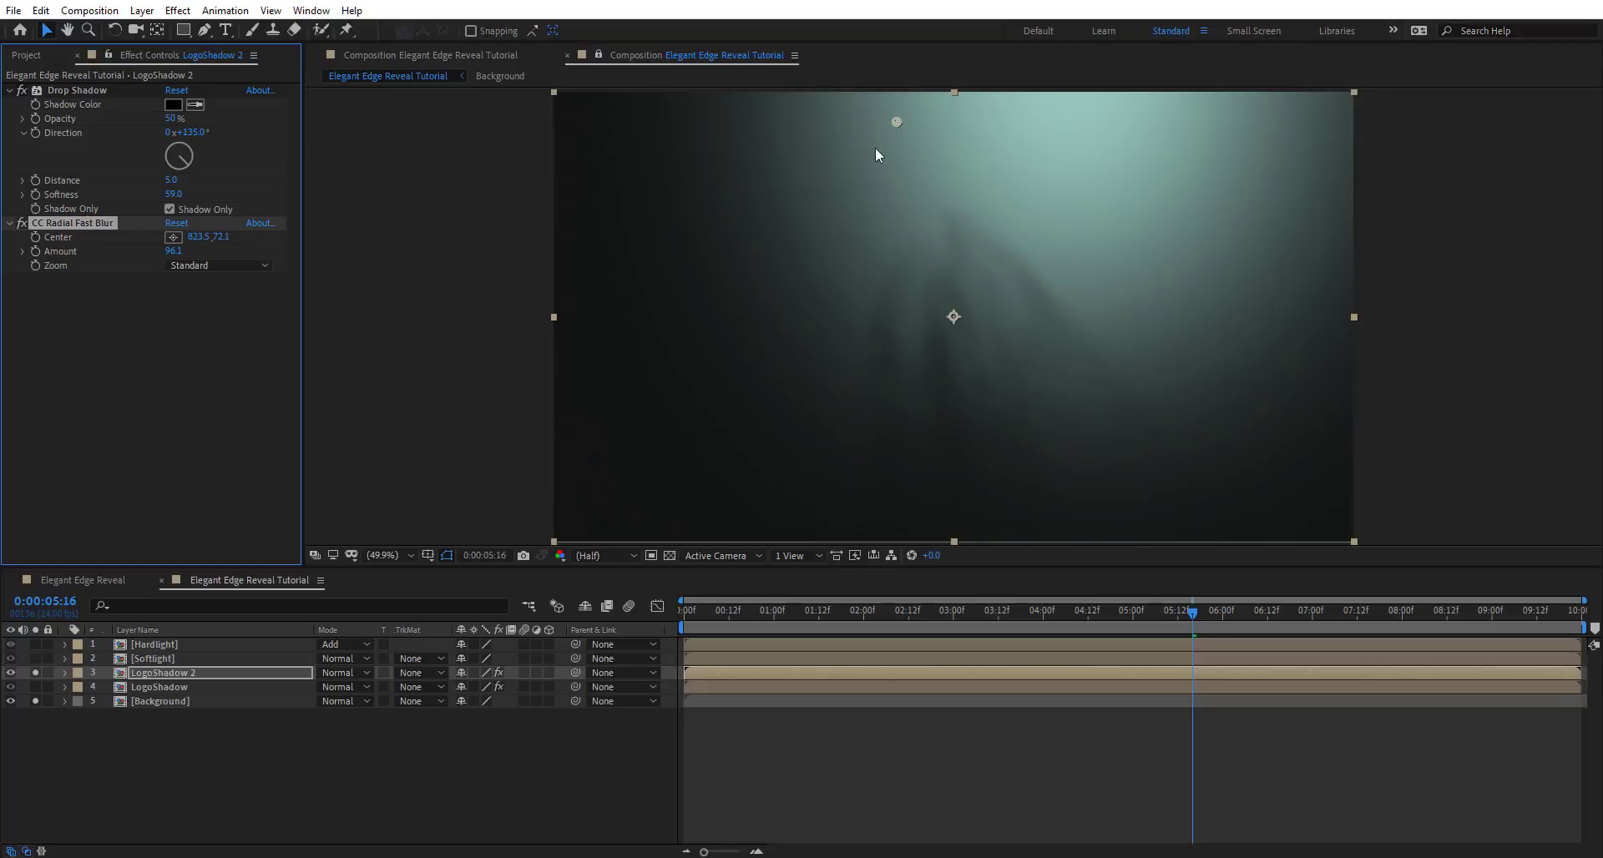
# Animate the blur Center on LogoShadow 2 from about 384.7, 94.2 at 0:00:00:00 to about 1657.1, 94.2 at 0:00:08:12
pyautogui.moveTo(895, 122); pyautogui.dragTo(713, 132)
pyautogui.moveTo(706, 622); pyautogui.dragTo(685, 626)
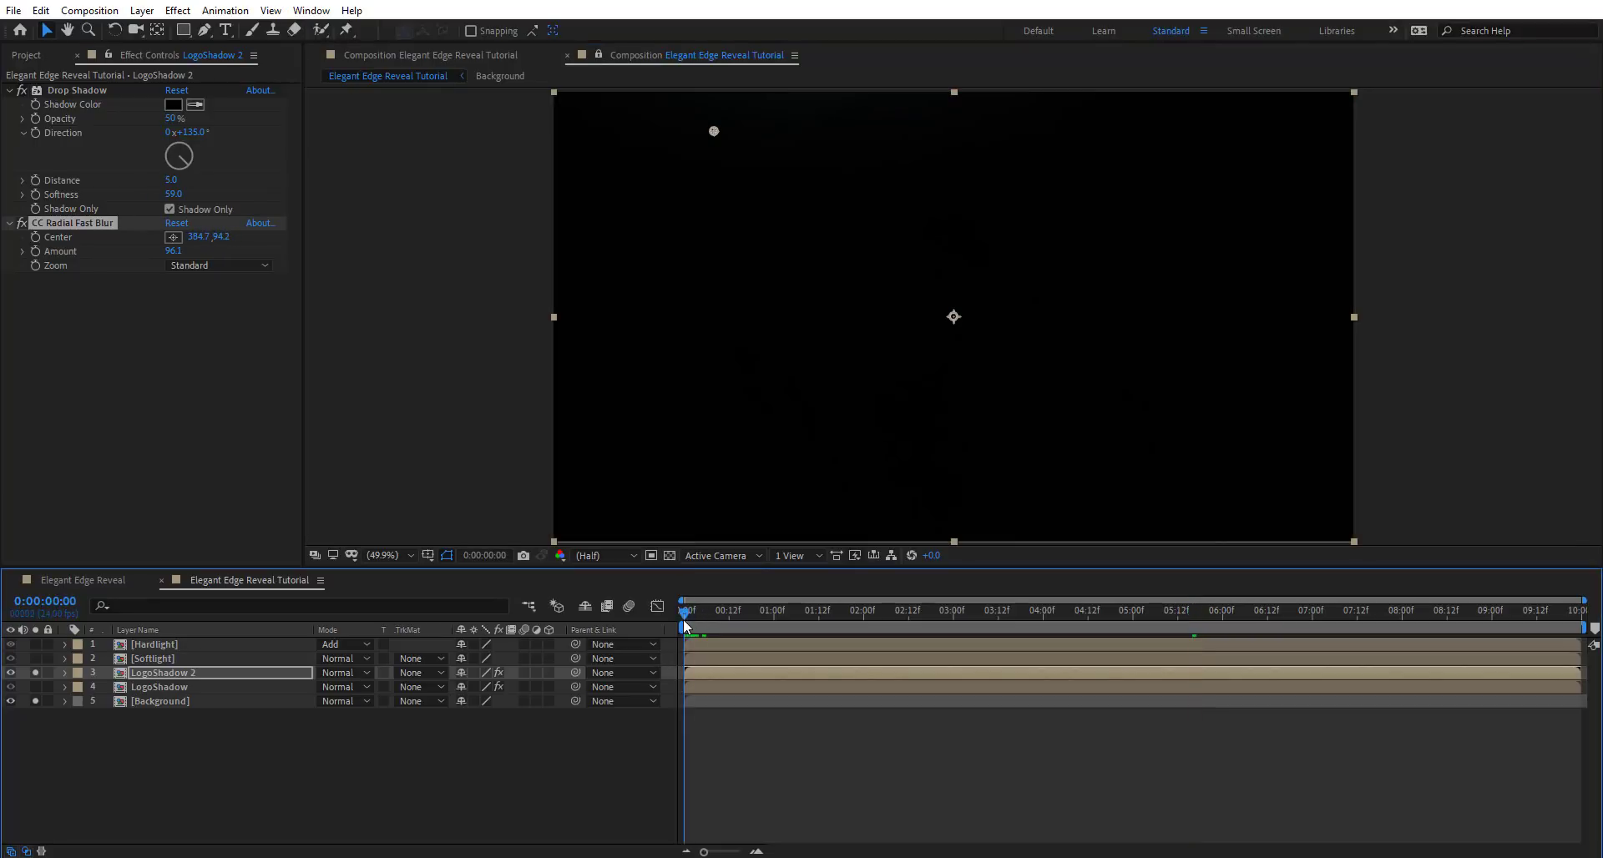
pyautogui.click(42, 237)
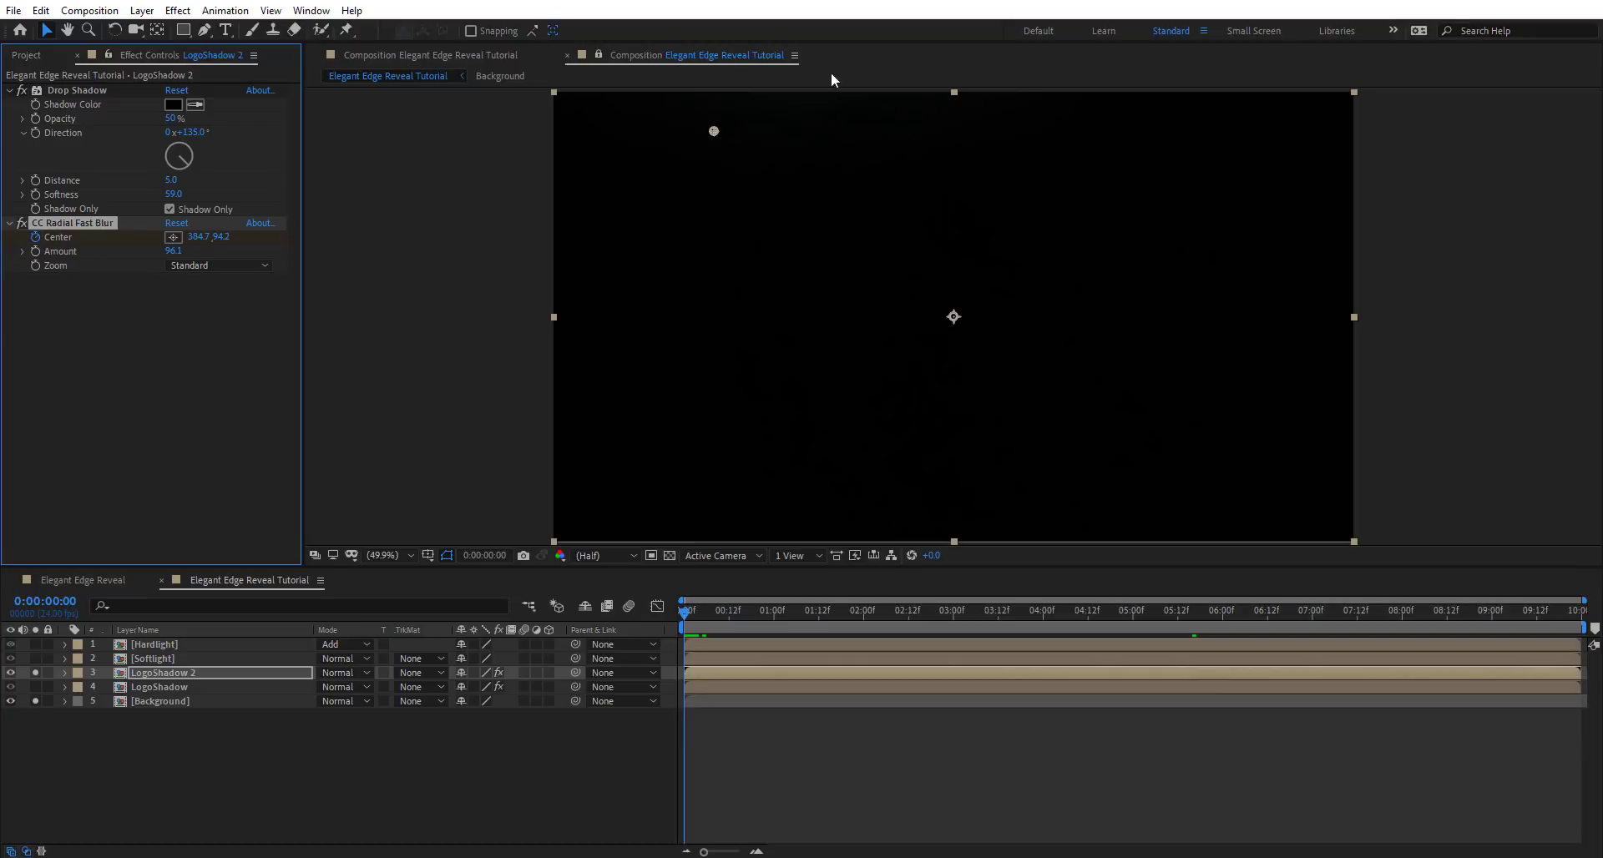
pyautogui.moveTo(1413, 619); pyautogui.dragTo(1447, 619)
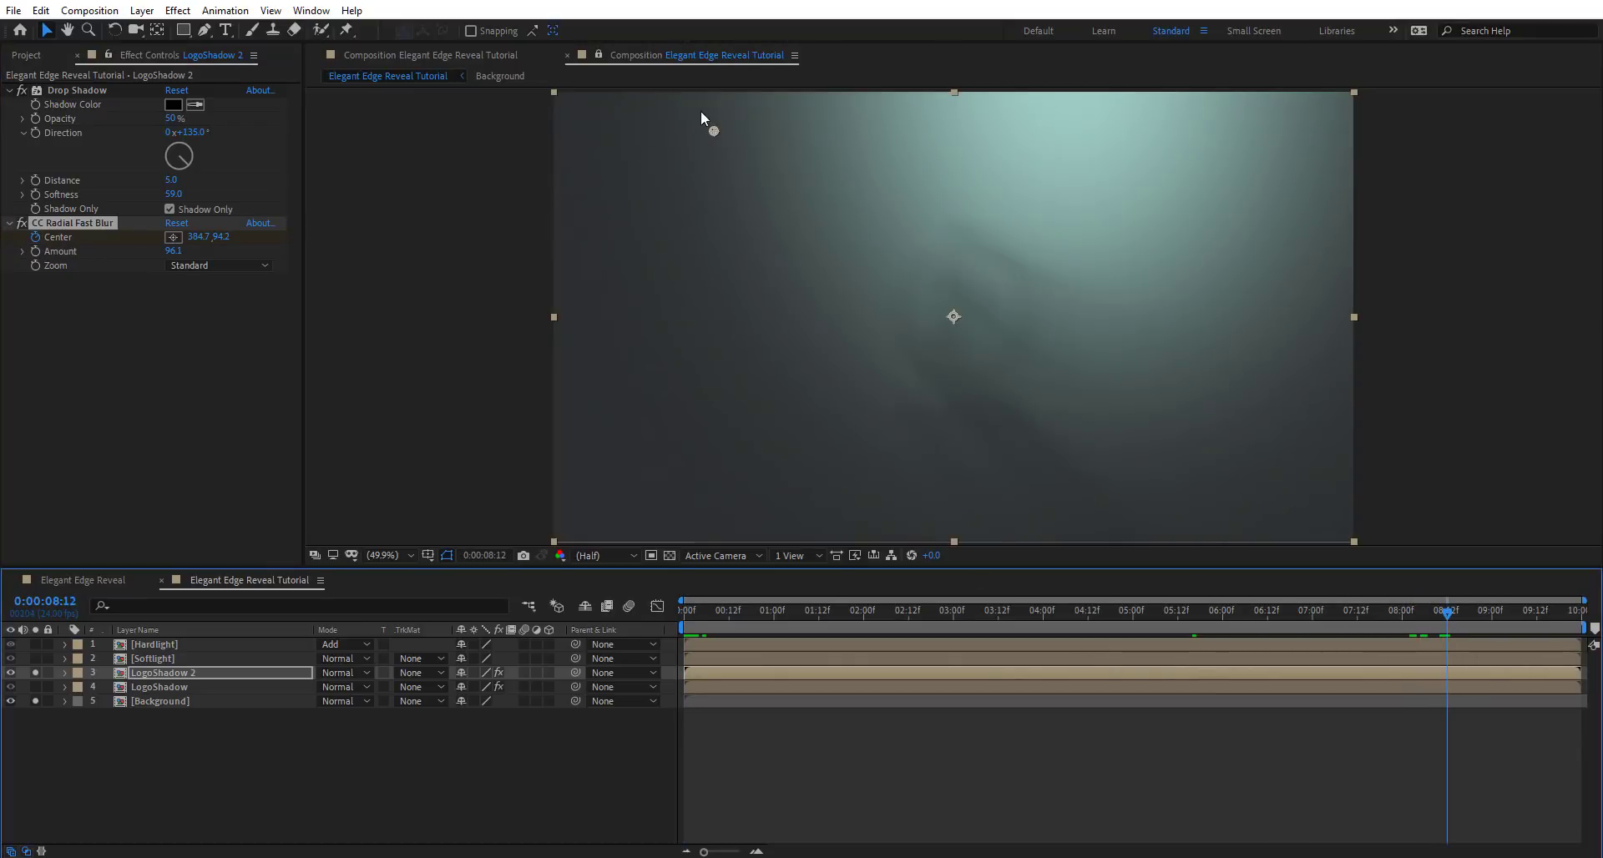
pyautogui.moveTo(714, 131); pyautogui.dragTo(1132, 131)
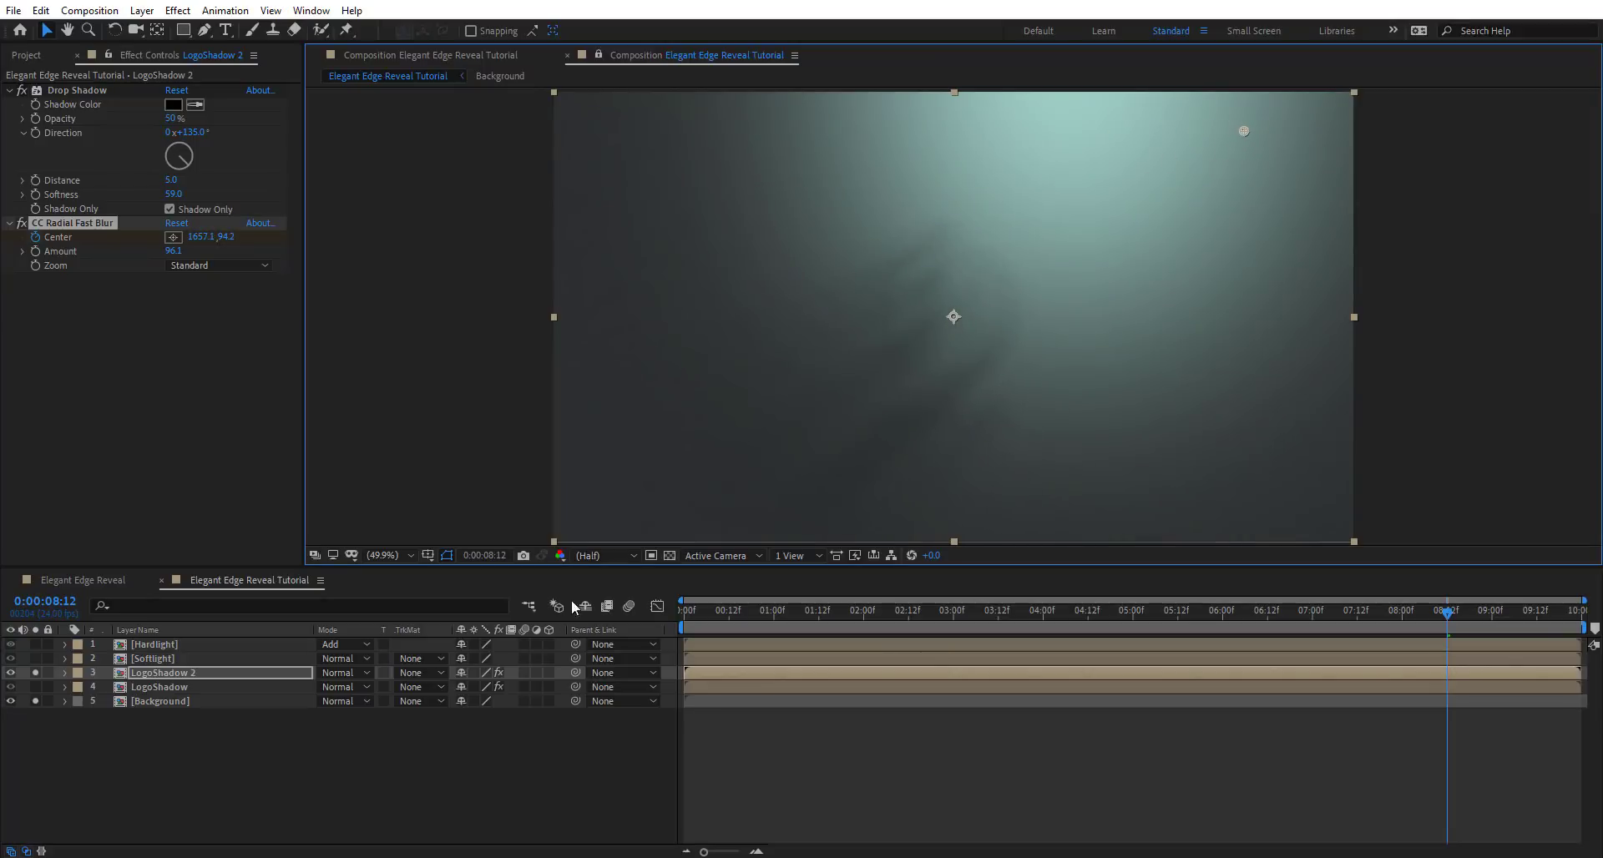
# Turn off solo for LogoShadow 2 and Background and review the shadow animation across the timeline
pyautogui.click(36, 672)
pyautogui.click(35, 701)
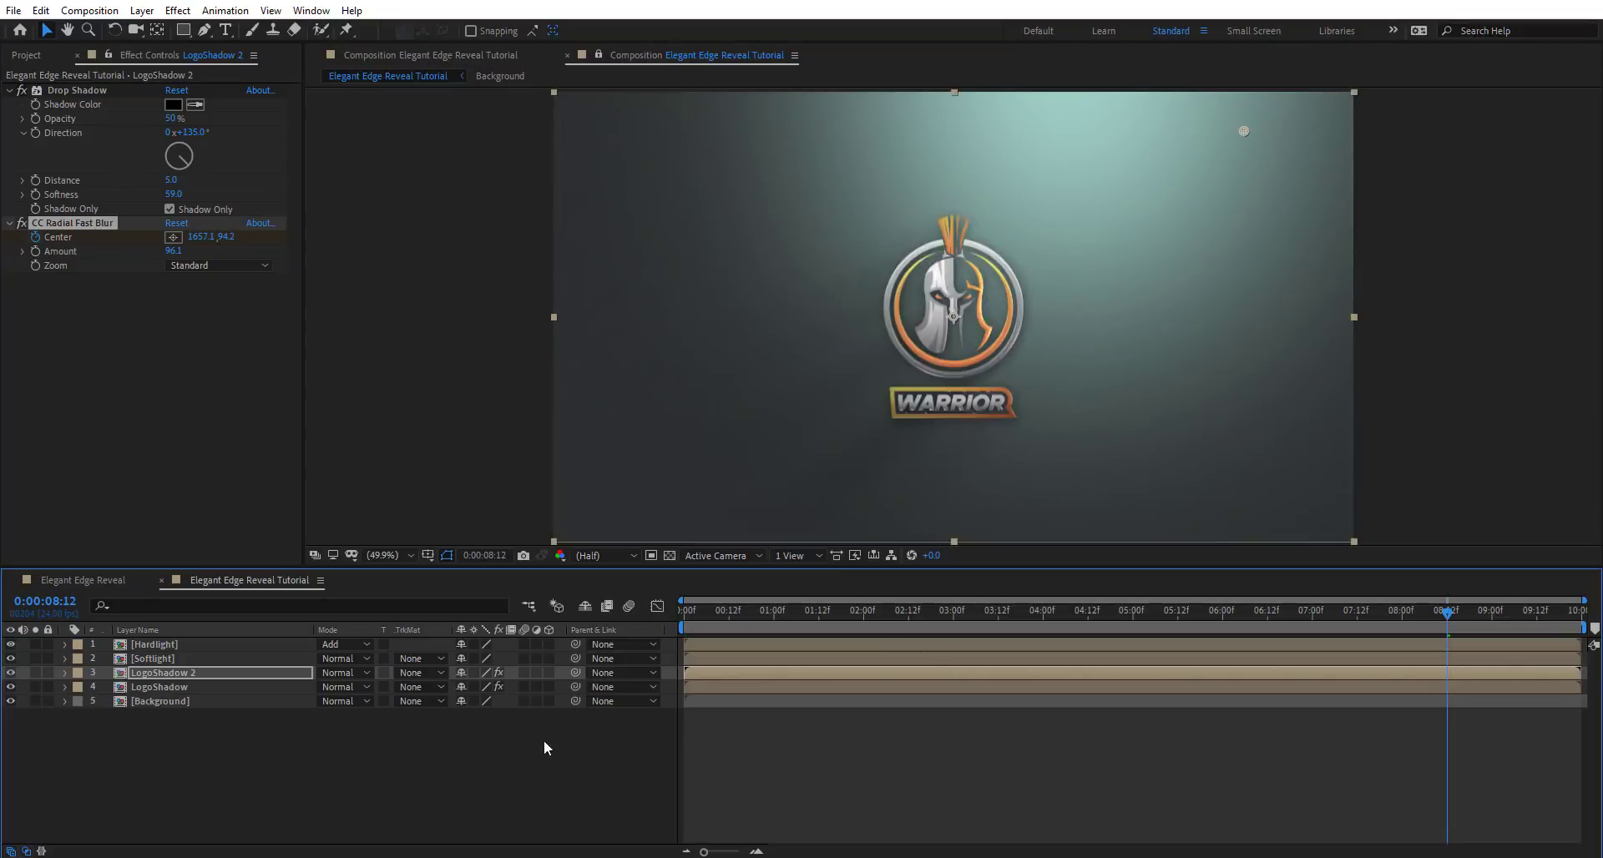
pyautogui.moveTo(1450, 622); pyautogui.dragTo(770, 619)
pyautogui.moveTo(886, 627); pyautogui.dragTo(1155, 622)
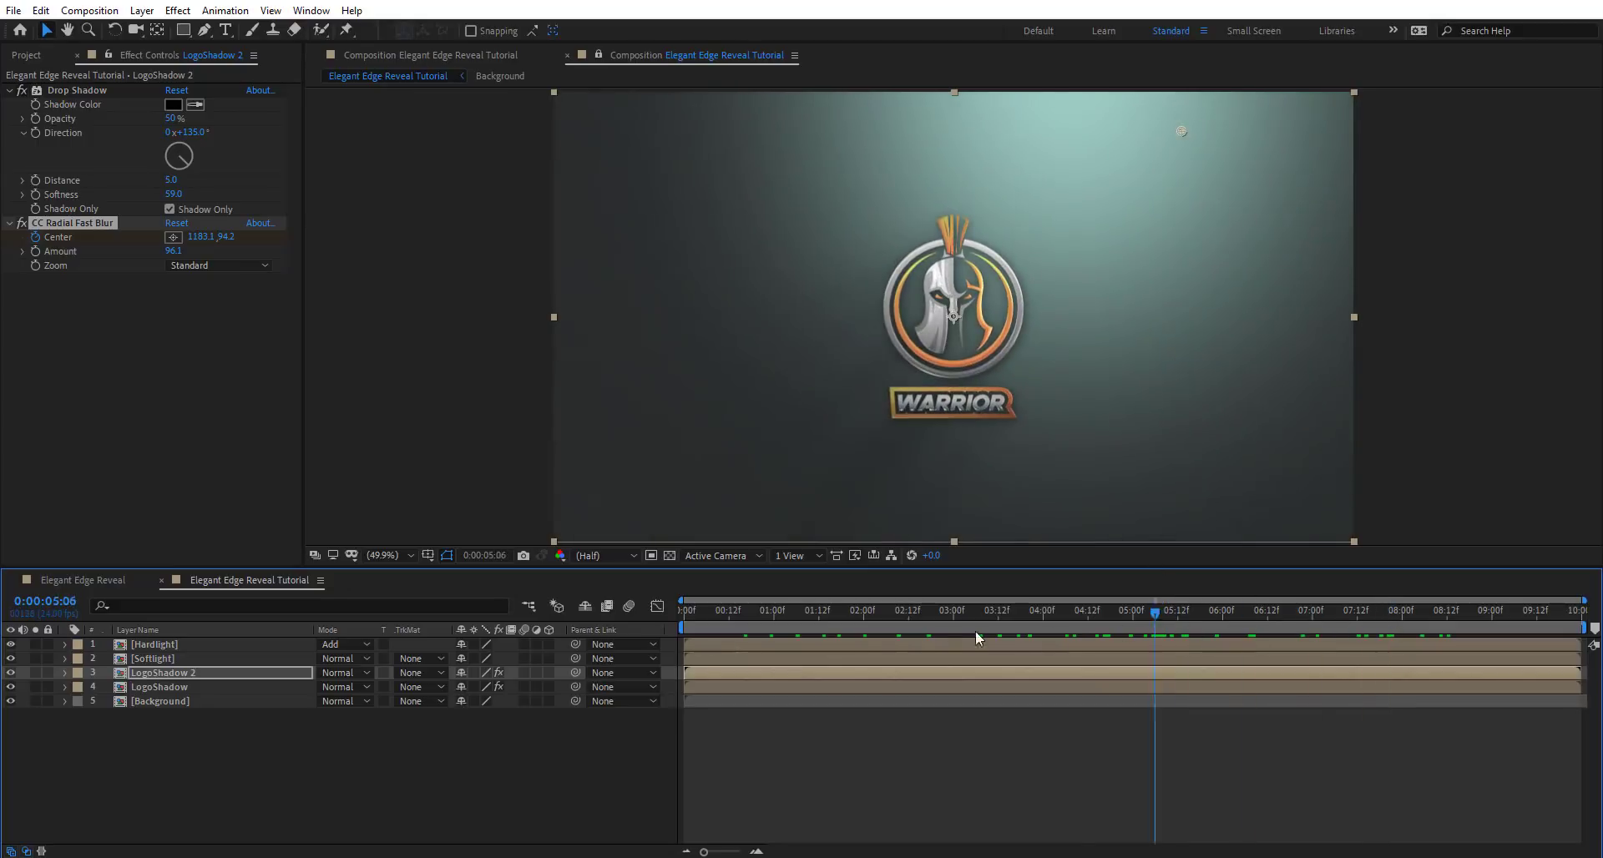
pyautogui.moveTo(977, 633); pyautogui.dragTo(1012, 689)
pyautogui.click(883, 773)
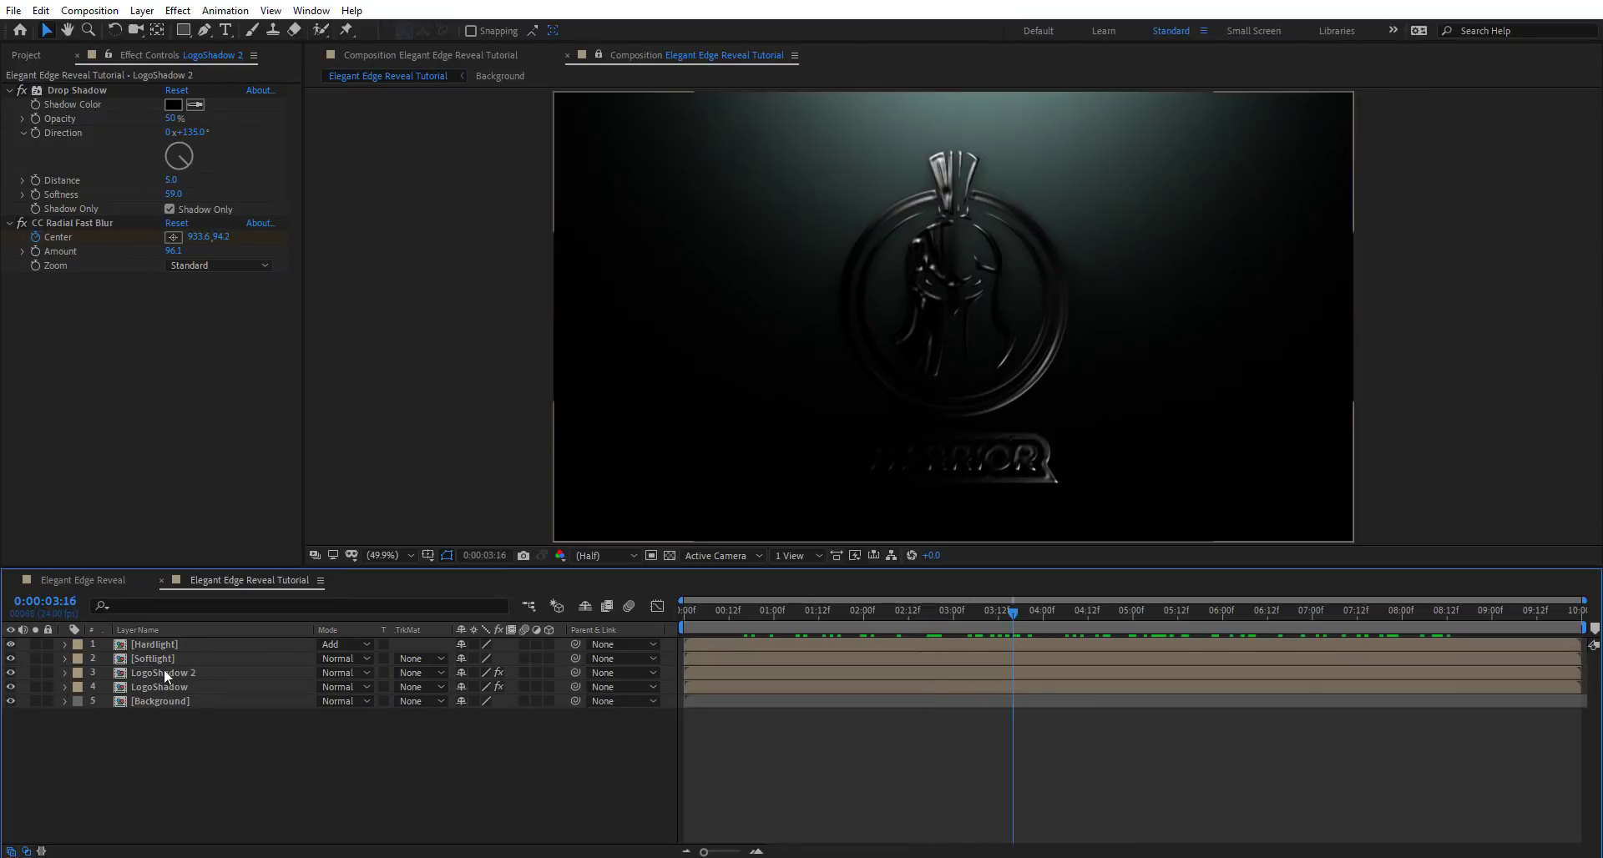
# Duplicate the Hardlight layer and apply the Directional Blur effect to the top copy
pyautogui.click(144, 644)
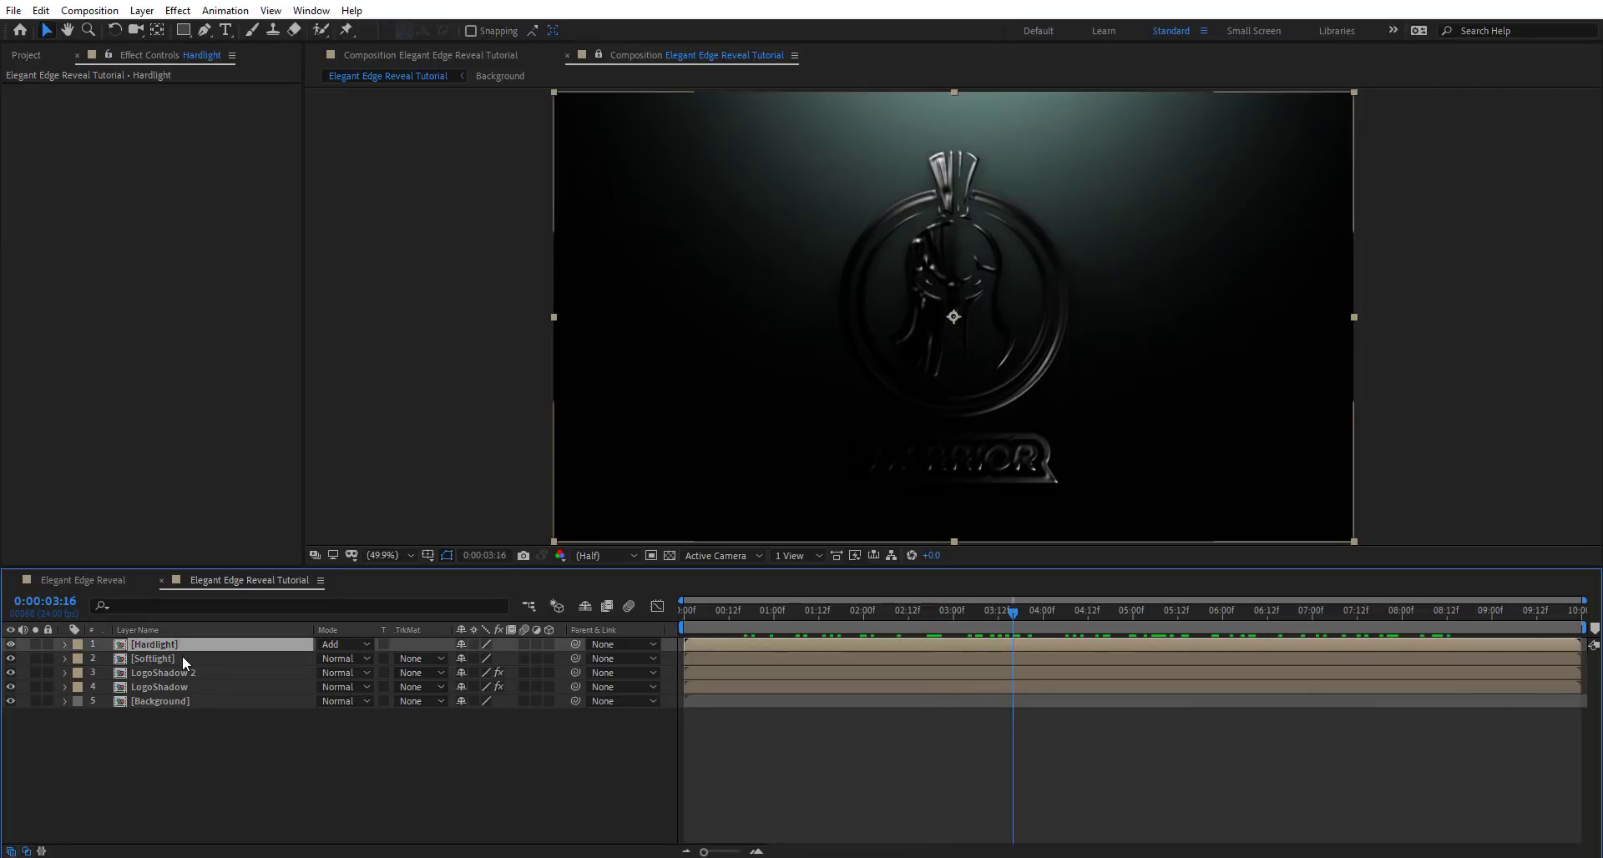
pyautogui.hotkey('ctrl', 'd')
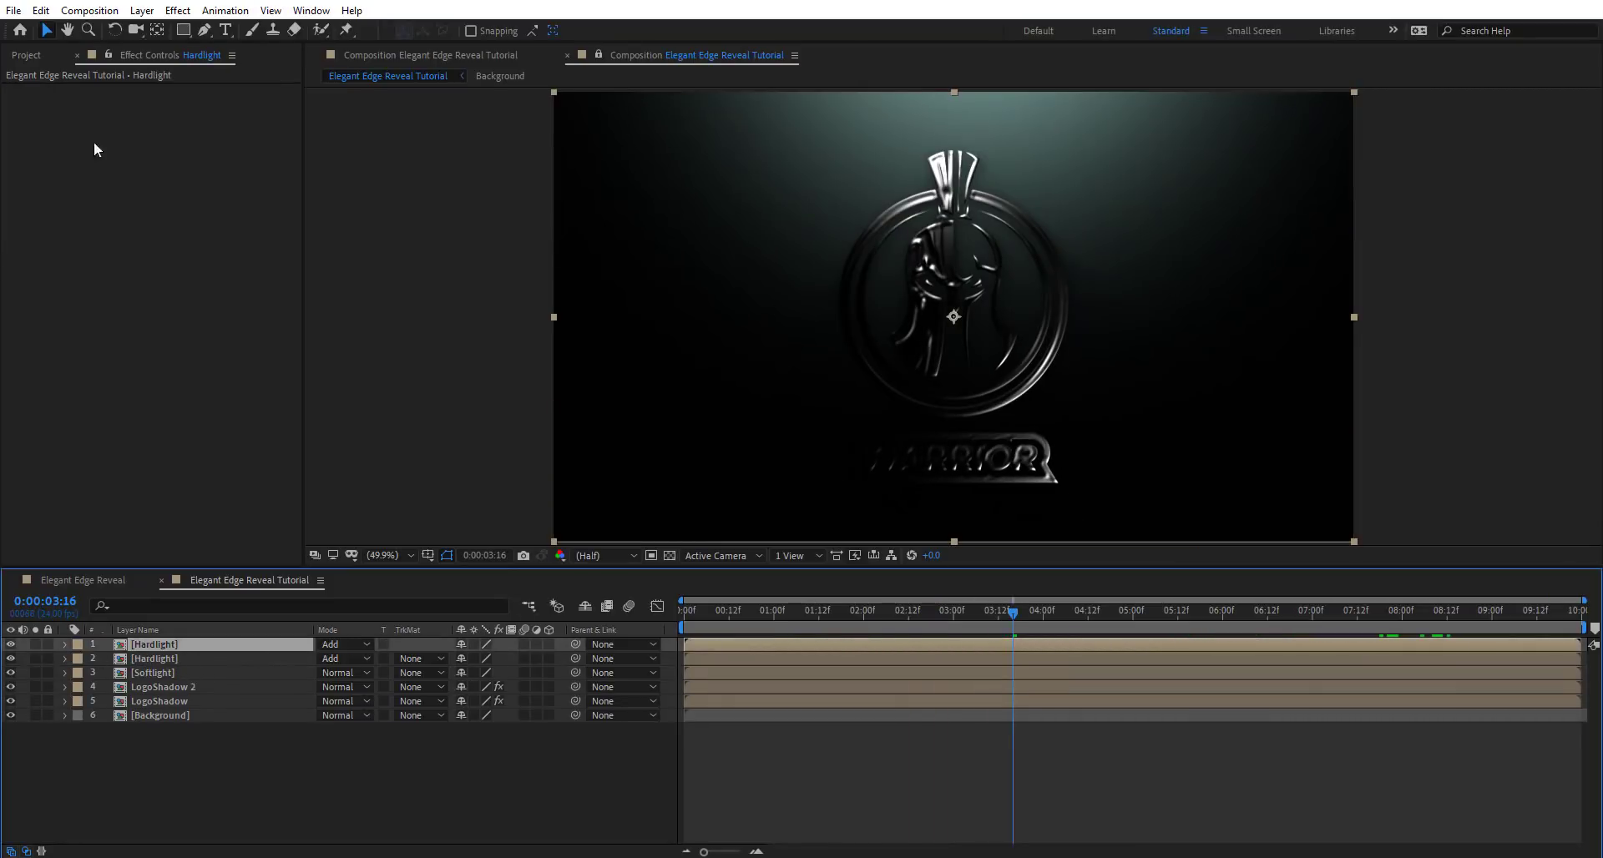
pyautogui.hotkey('ctrl', 'space')
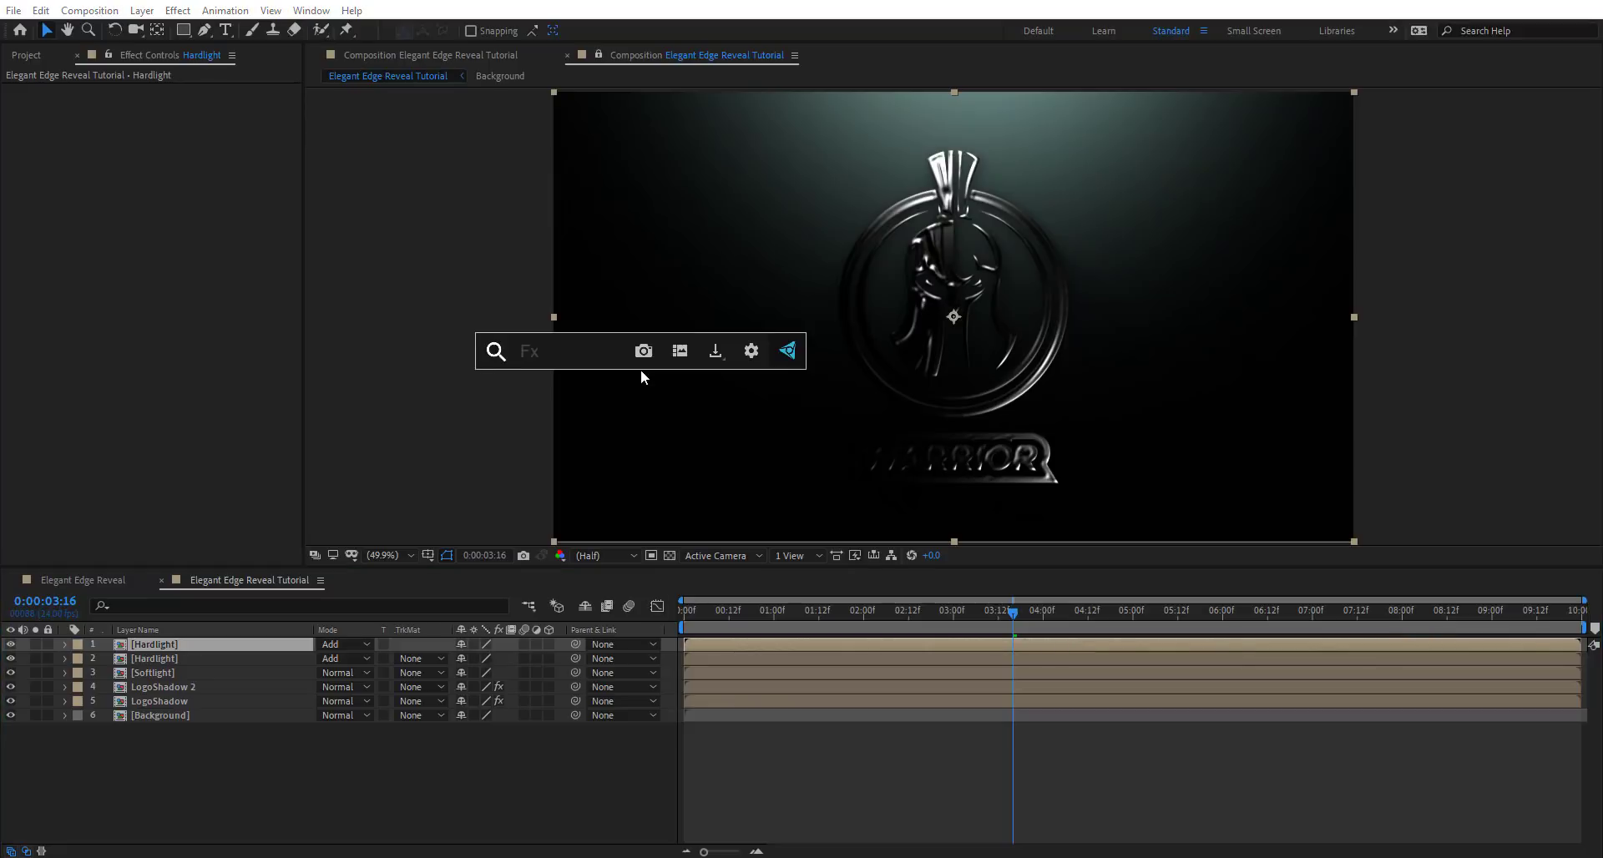
pyautogui.write('dire')
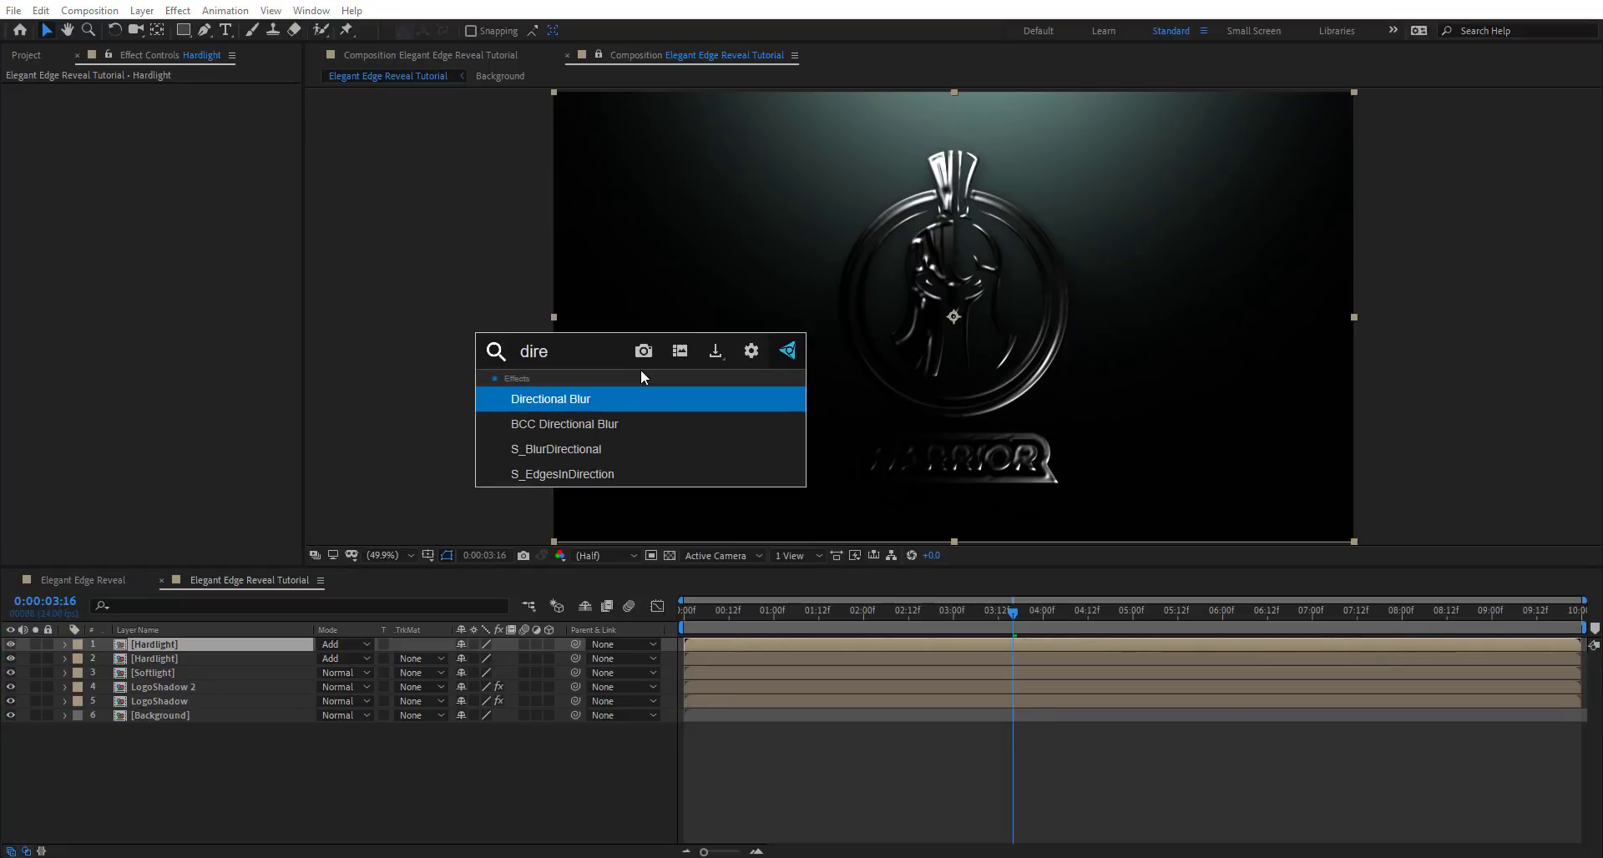
pyautogui.press('Return')
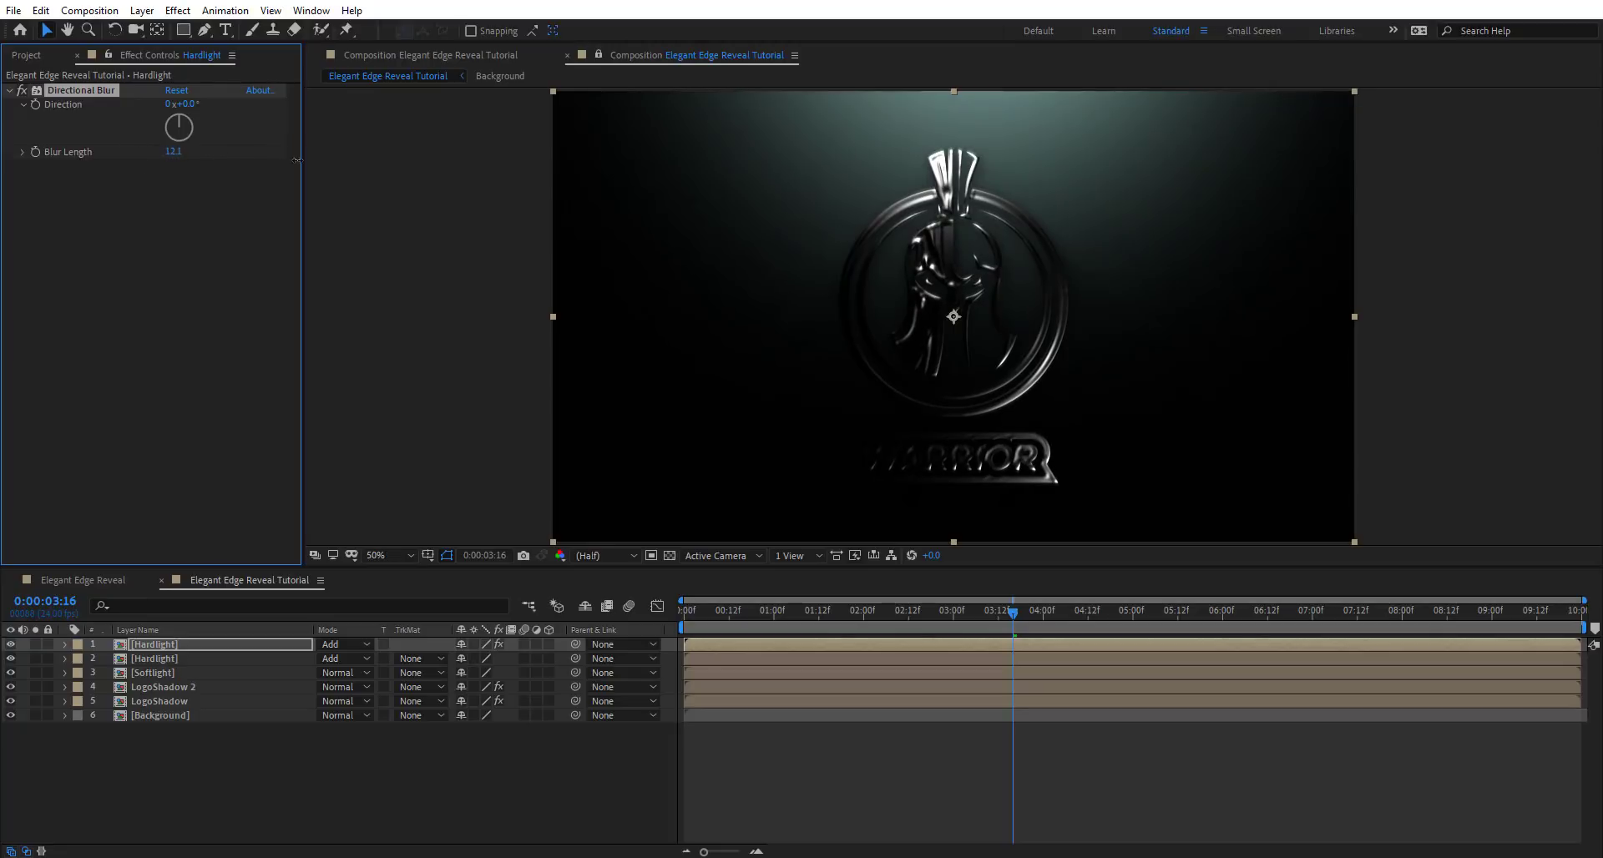
# Try Directional Blur on the top Hardlight copy with Direction about -57° and Blur Length about 28.7, comparing at 0:00:02:08
pyautogui.moveTo(296, 160); pyautogui.dragTo(214, 100)
pyautogui.scroll(2, 931, 182)
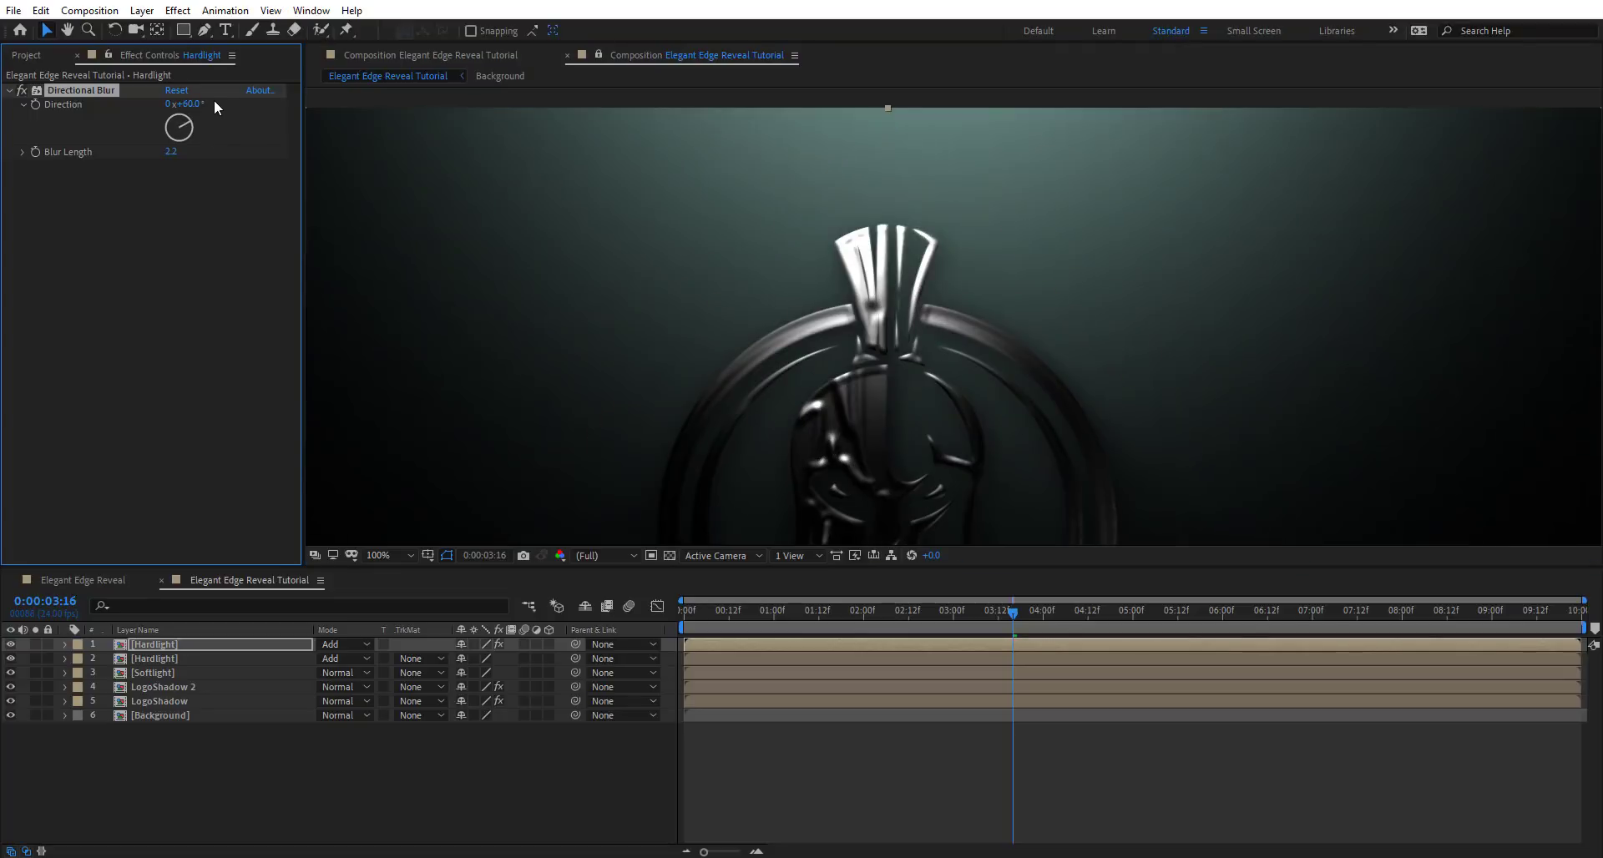
pyautogui.moveTo(113, 69); pyautogui.dragTo(95, 72)
pyautogui.moveTo(171, 152); pyautogui.dragTo(393, 167)
pyautogui.click(950, 620)
pyautogui.moveTo(949, 618); pyautogui.dragTo(893, 618)
pyautogui.press('h')
pyautogui.press('v')
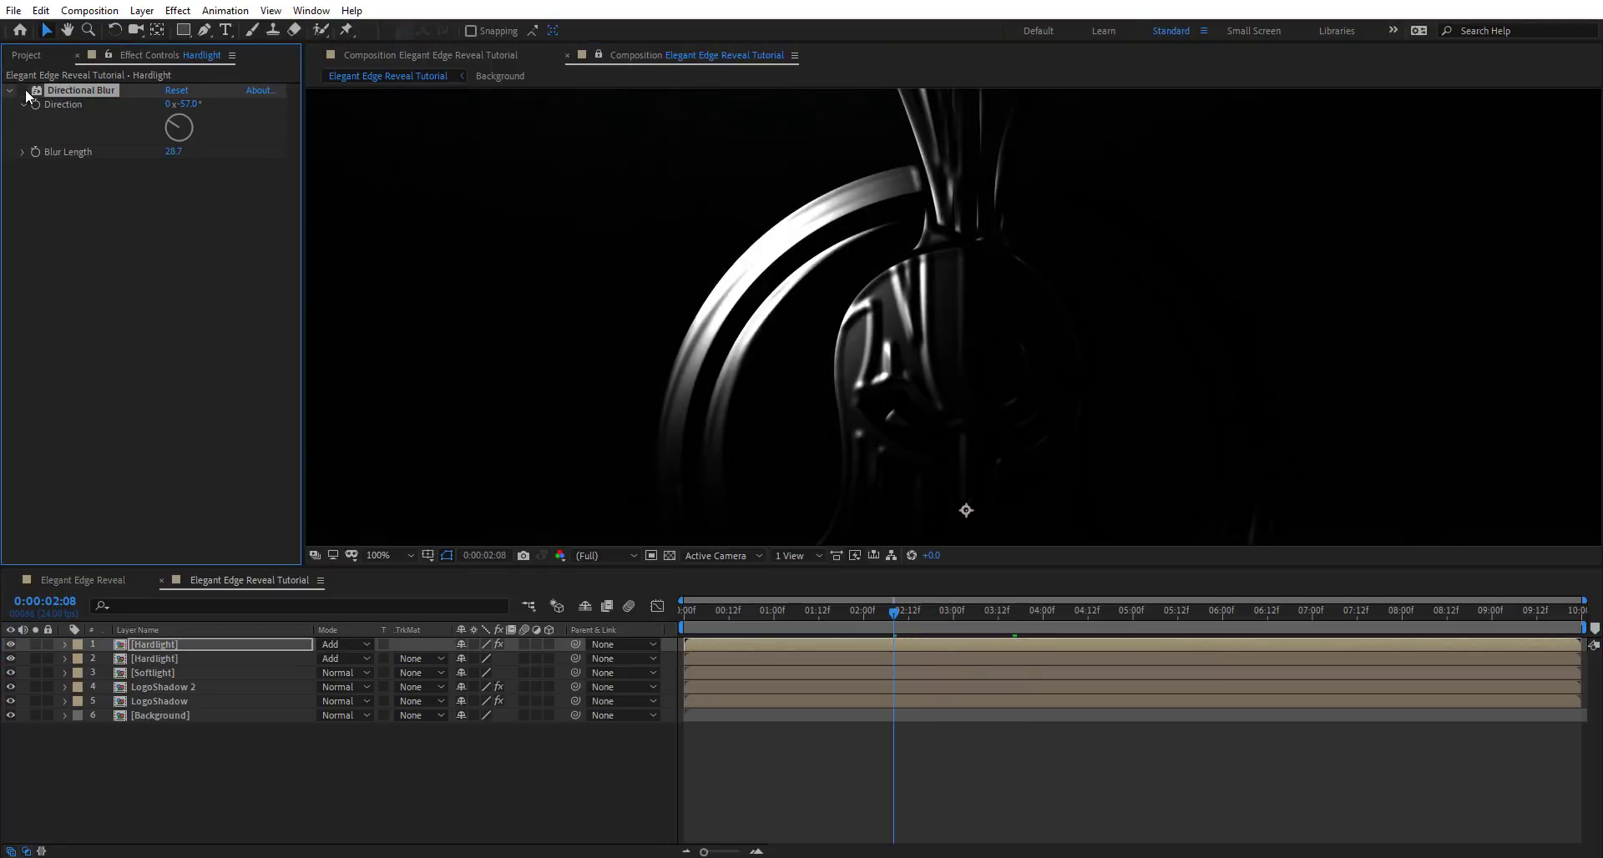
pyautogui.click(224, 380)
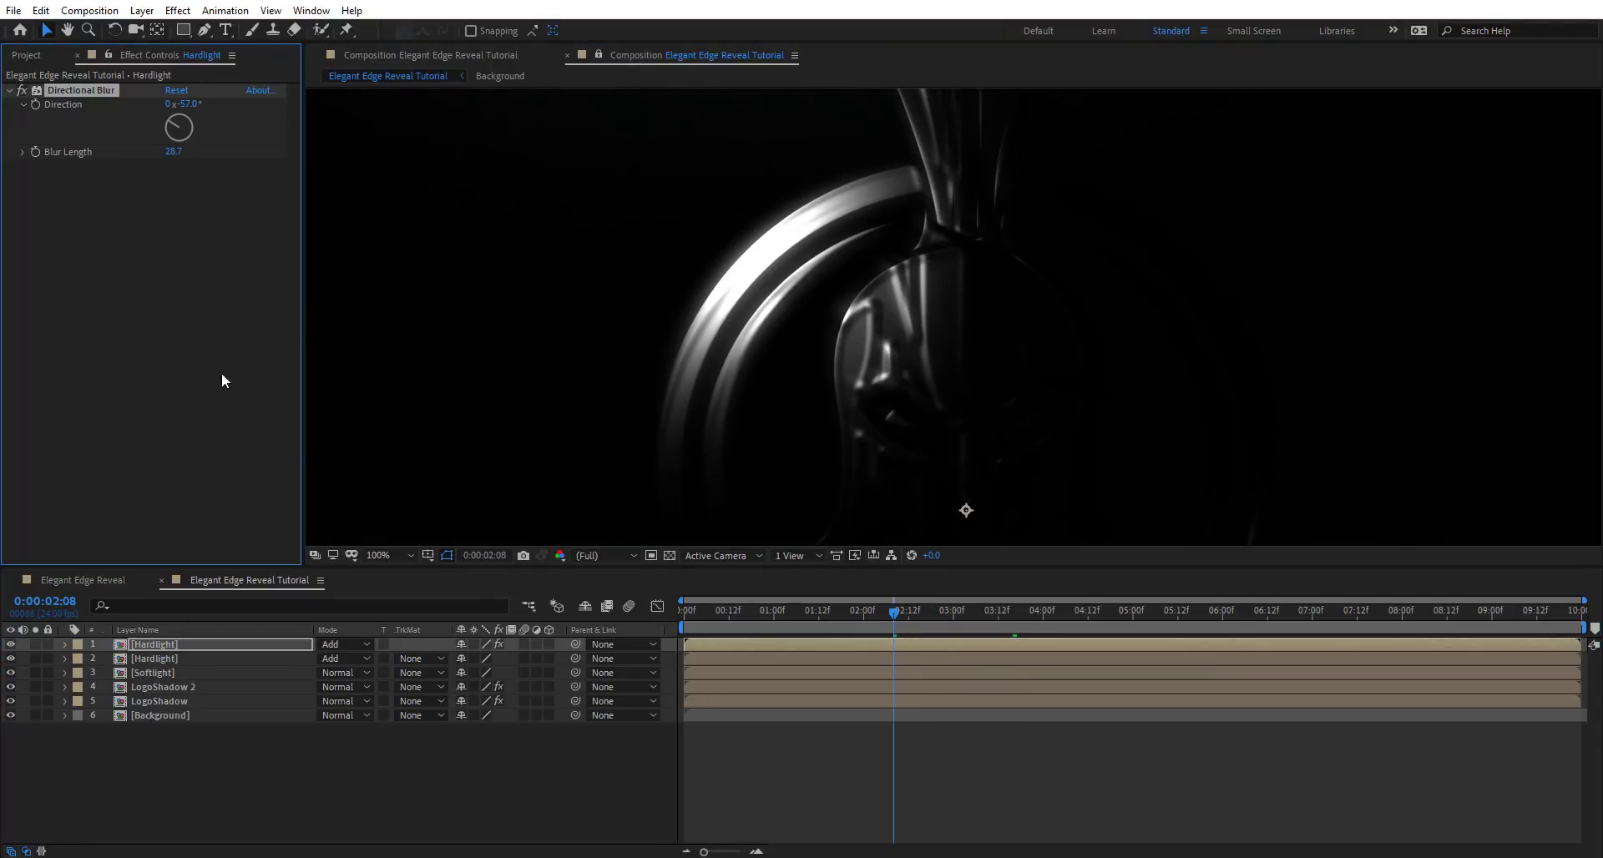
# Enable keyframes for the blur's Direction and Blur Length, setting them to 45° and 30 at 0:00:00:00
pyautogui.click(35, 104)
pyautogui.click(35, 152)
pyautogui.press('u')
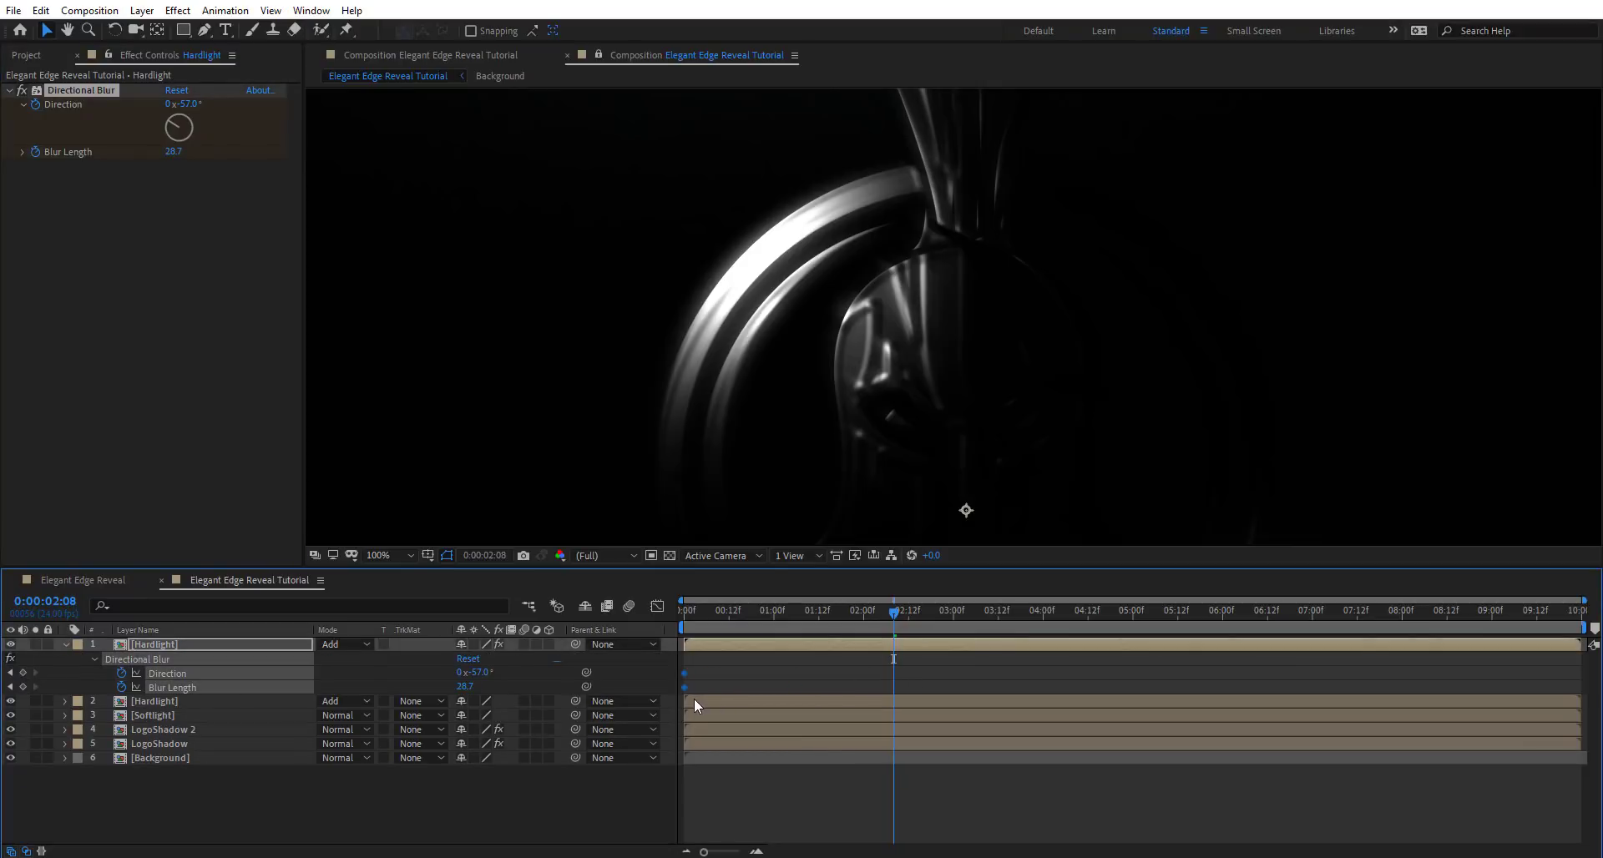
pyautogui.click(689, 612)
pyautogui.click(147, 172)
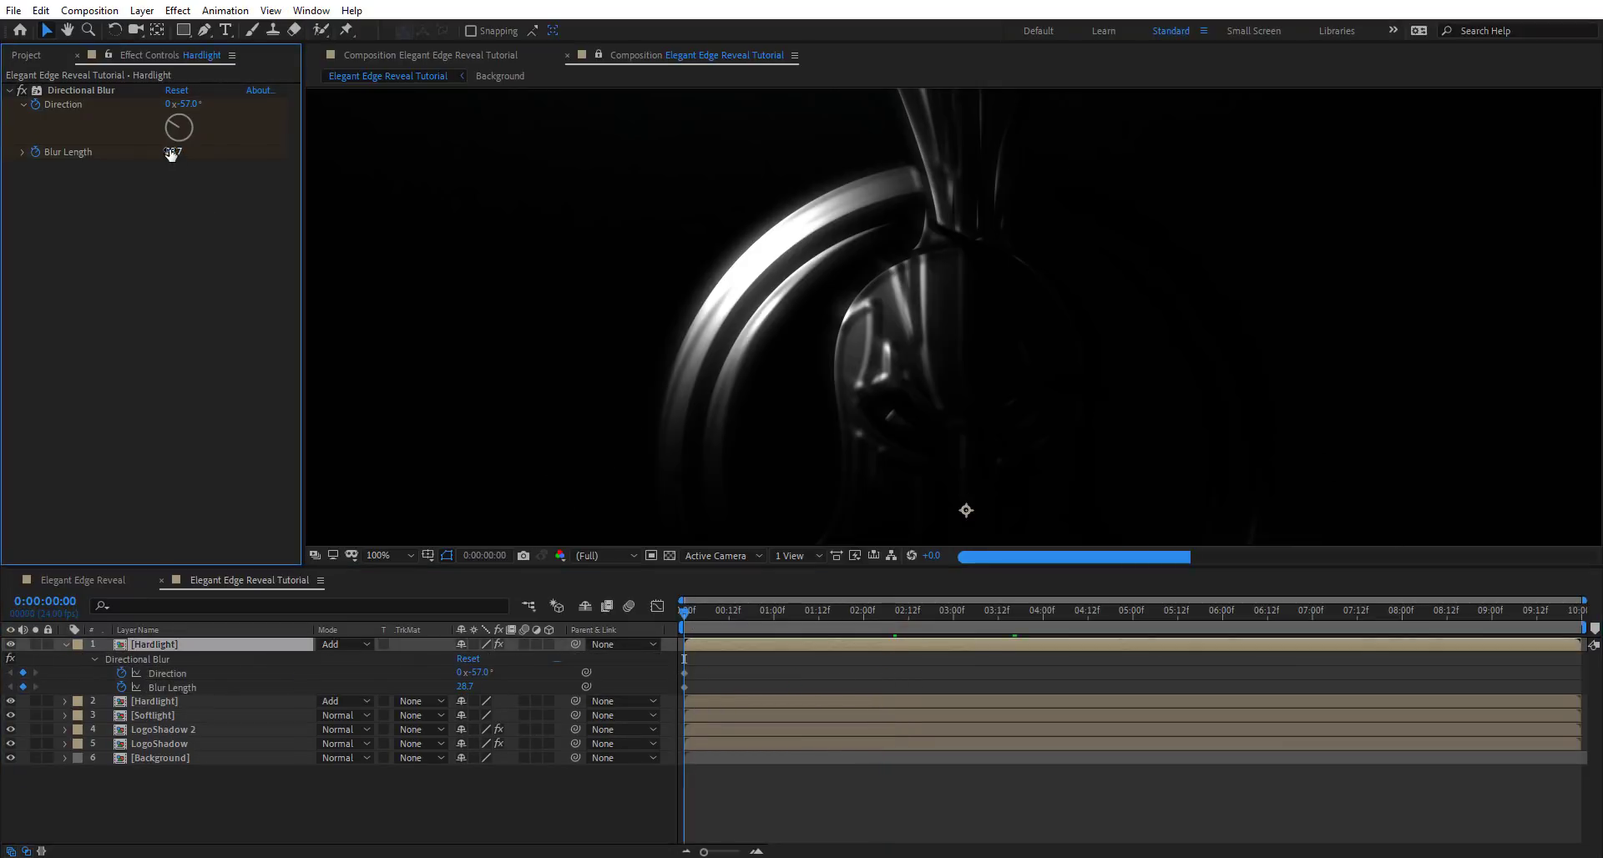
pyautogui.click(171, 153)
pyautogui.write('30')
pyautogui.press('Return')
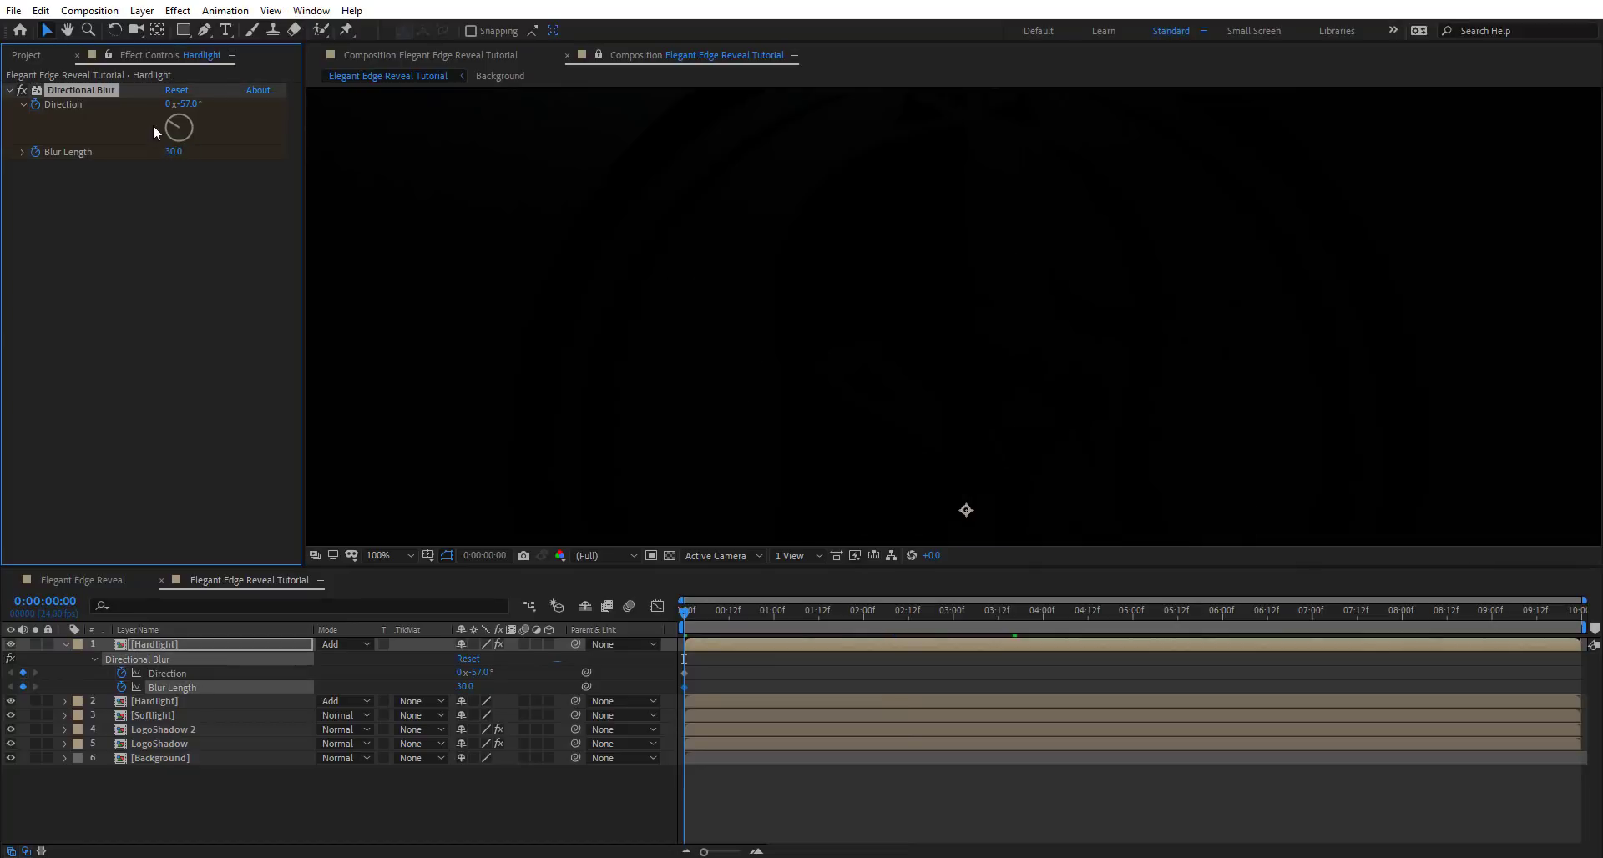
pyautogui.click(216, 124)
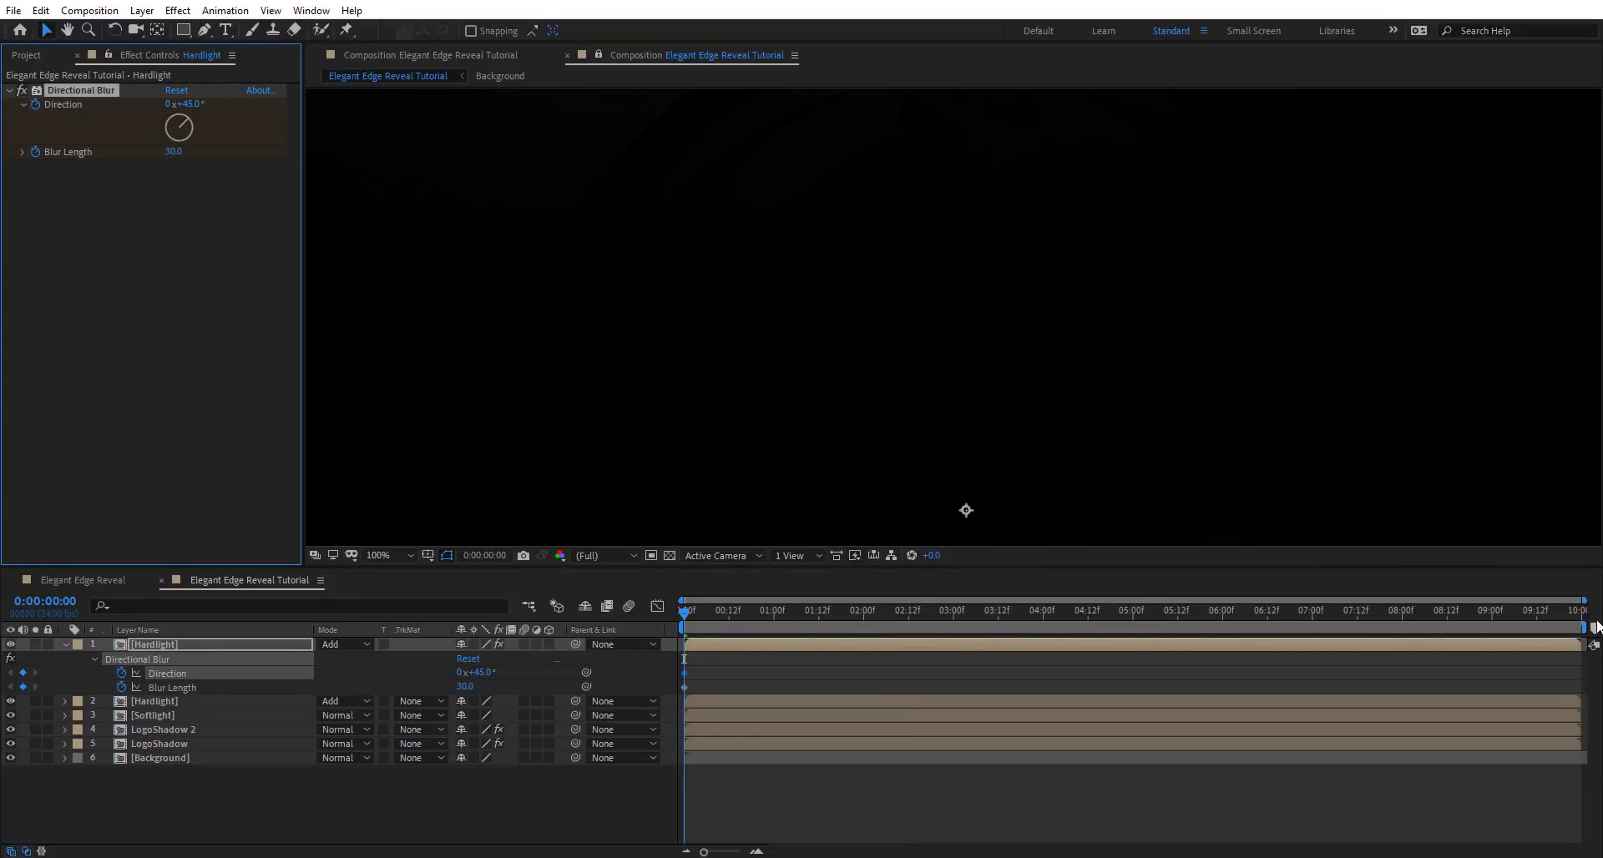
# At 0:00:08:02, keyframe the blur's Direction at about 276° and Blur Length at 0
pyautogui.click(1409, 610)
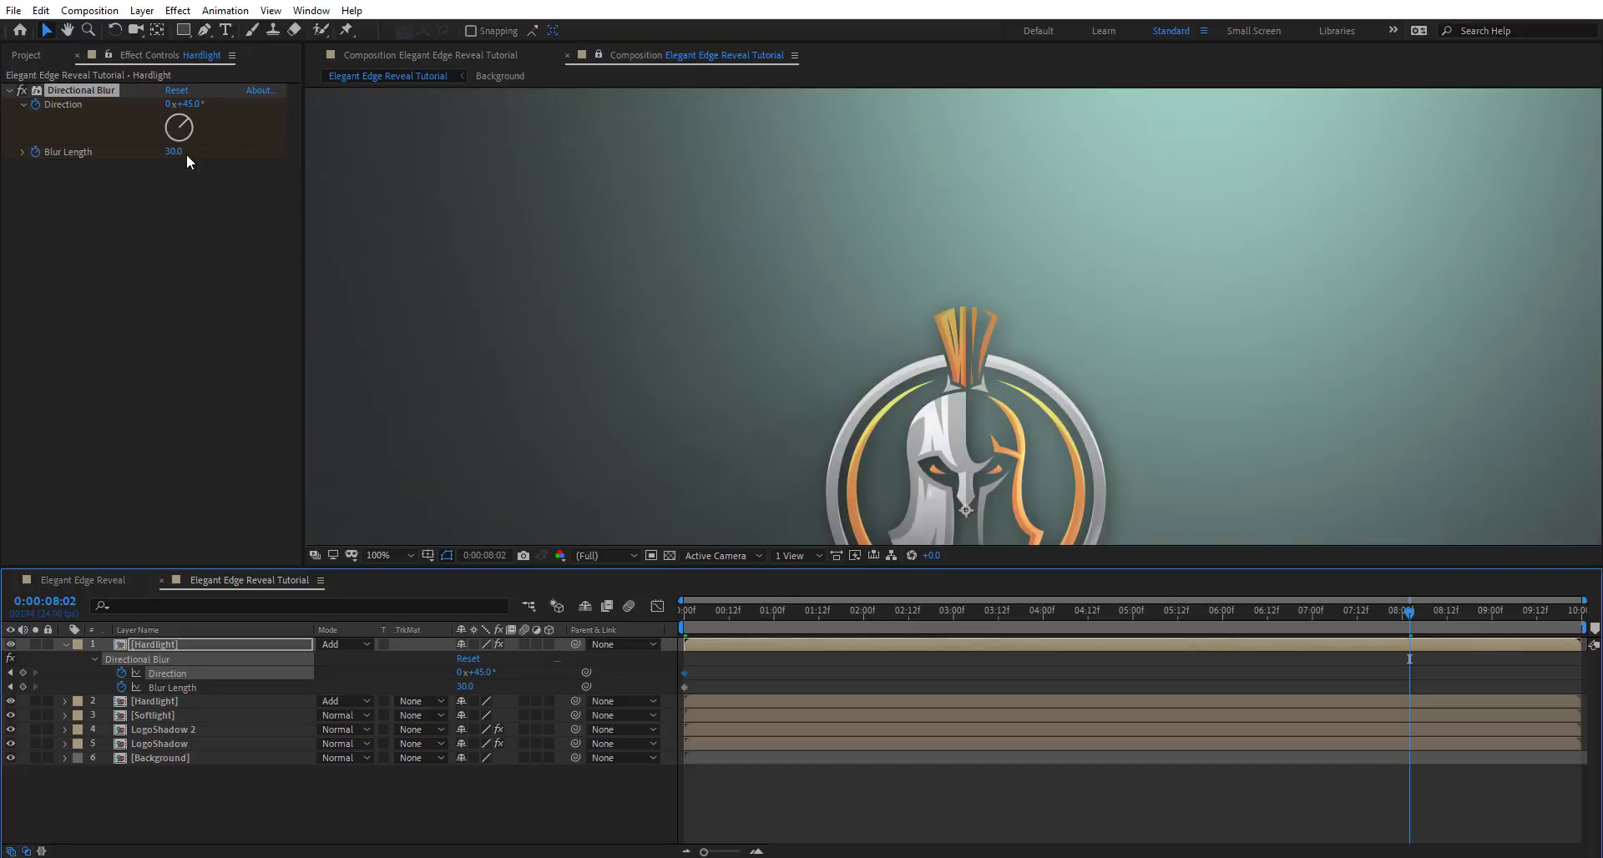
pyautogui.moveTo(178, 134); pyautogui.dragTo(128, 147)
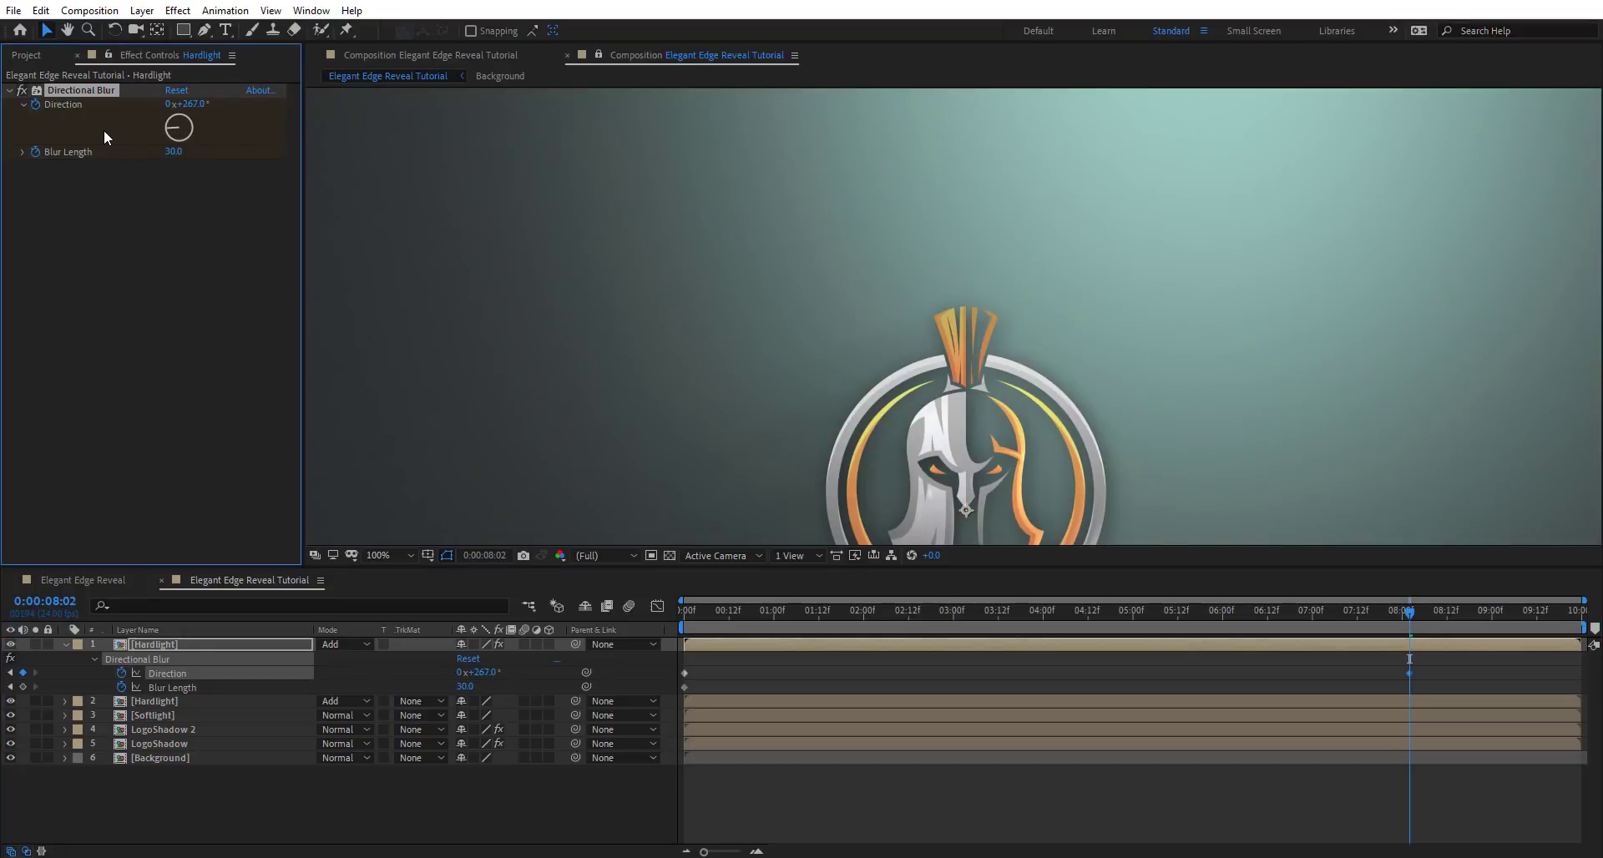
pyautogui.click(167, 126)
pyautogui.click(173, 151)
pyautogui.write('0')
pyautogui.press('Return')
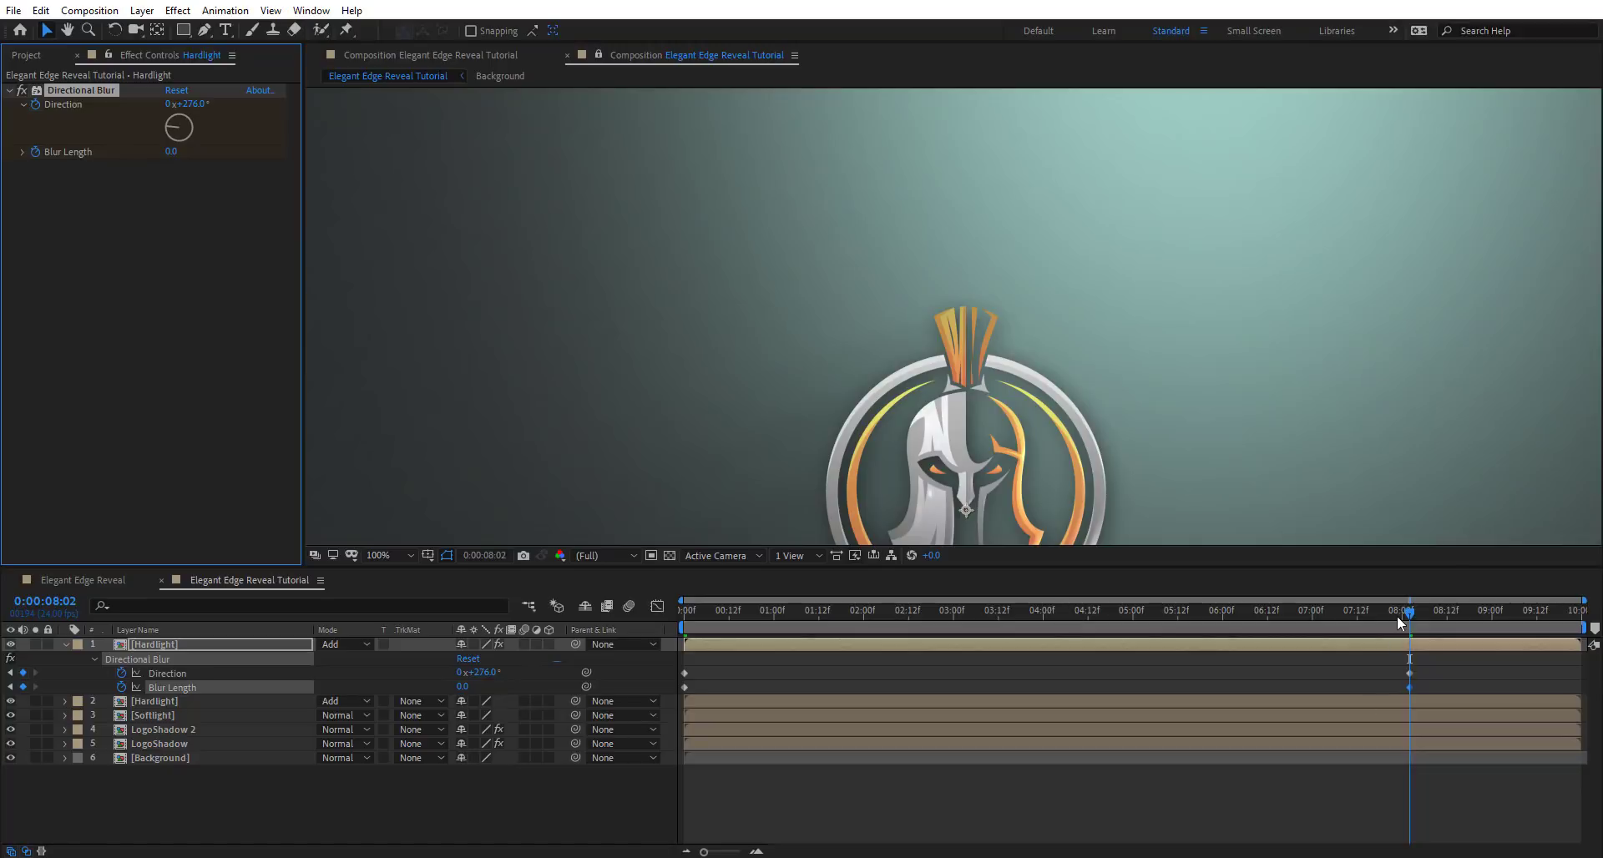
# Duplicate the blurred Hardlight layer and set the copy's Blur Length to 20 and Direction to -45° at 0:00:00:00
pyautogui.moveTo(1395, 615); pyautogui.dragTo(890, 650)
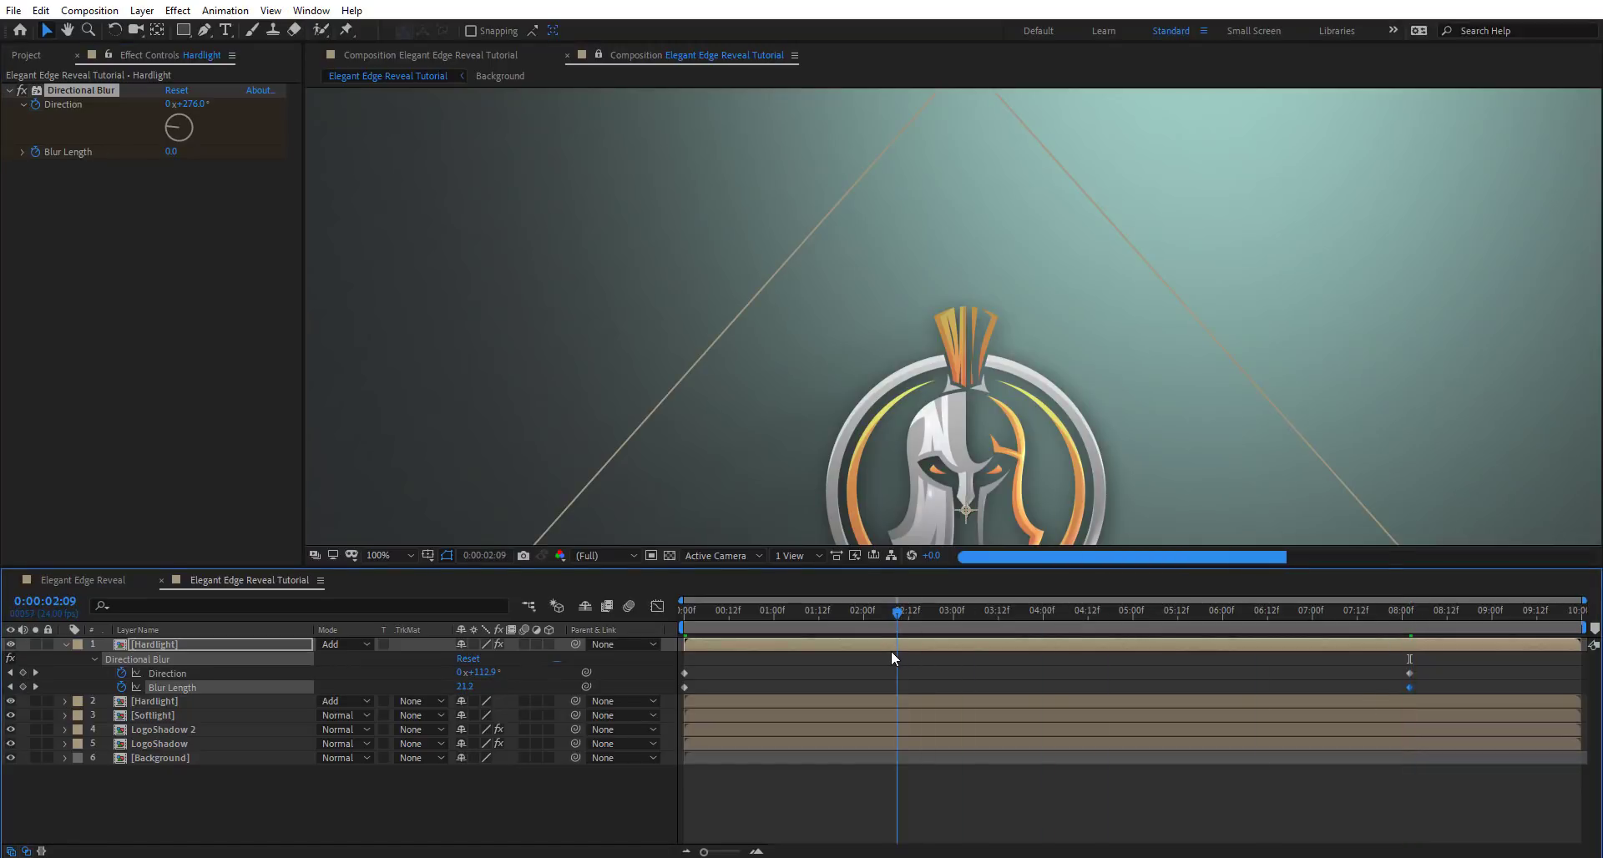
pyautogui.moveTo(890, 650); pyautogui.dragTo(811, 651)
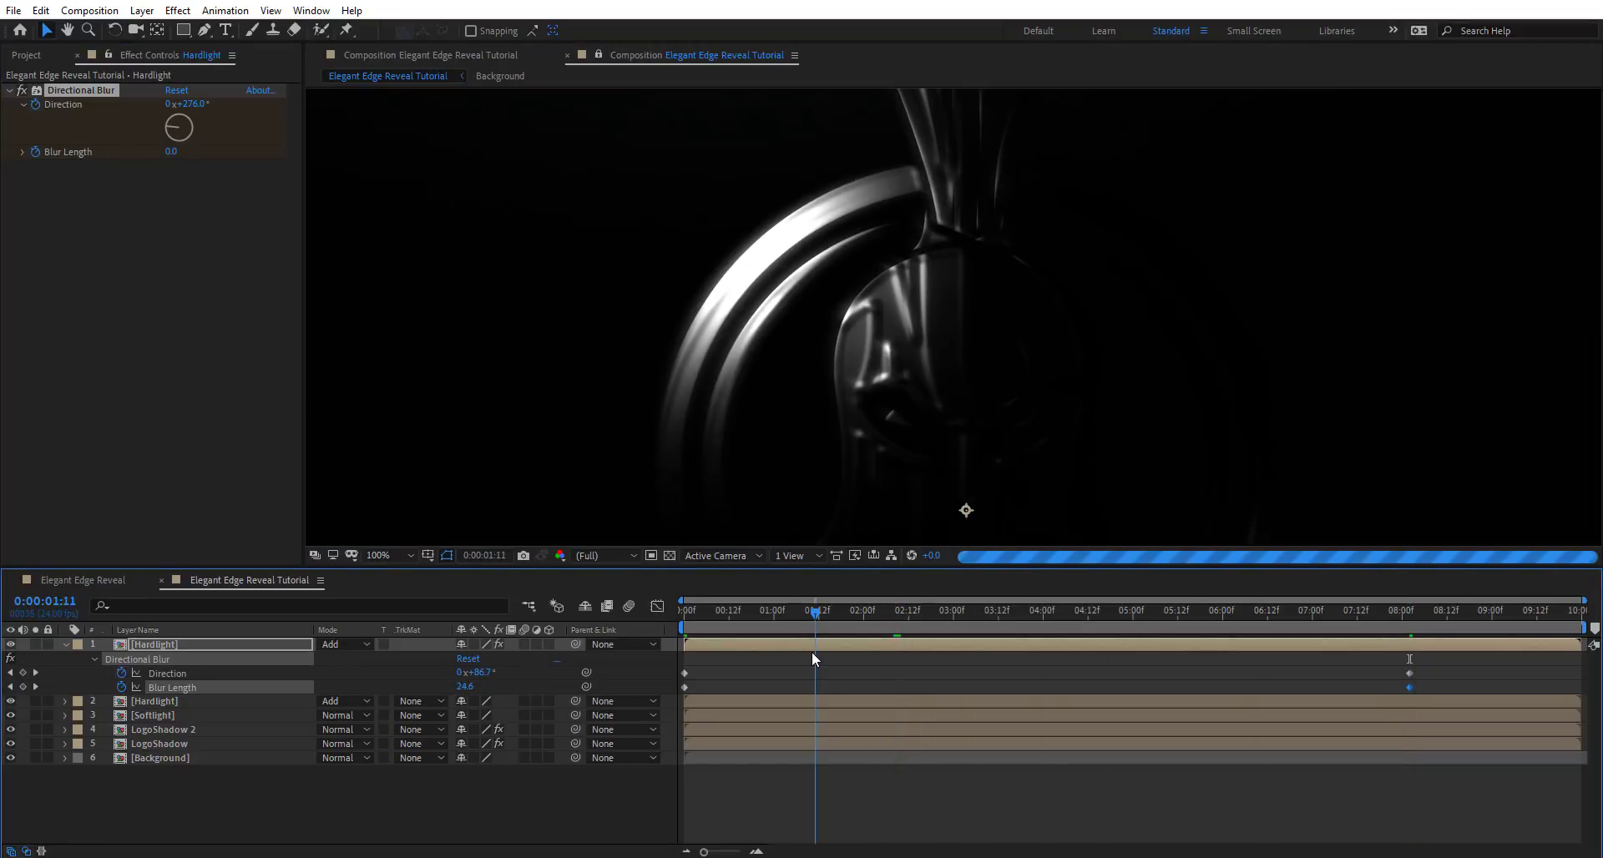
pyautogui.hotkey('ctrl', 'd')
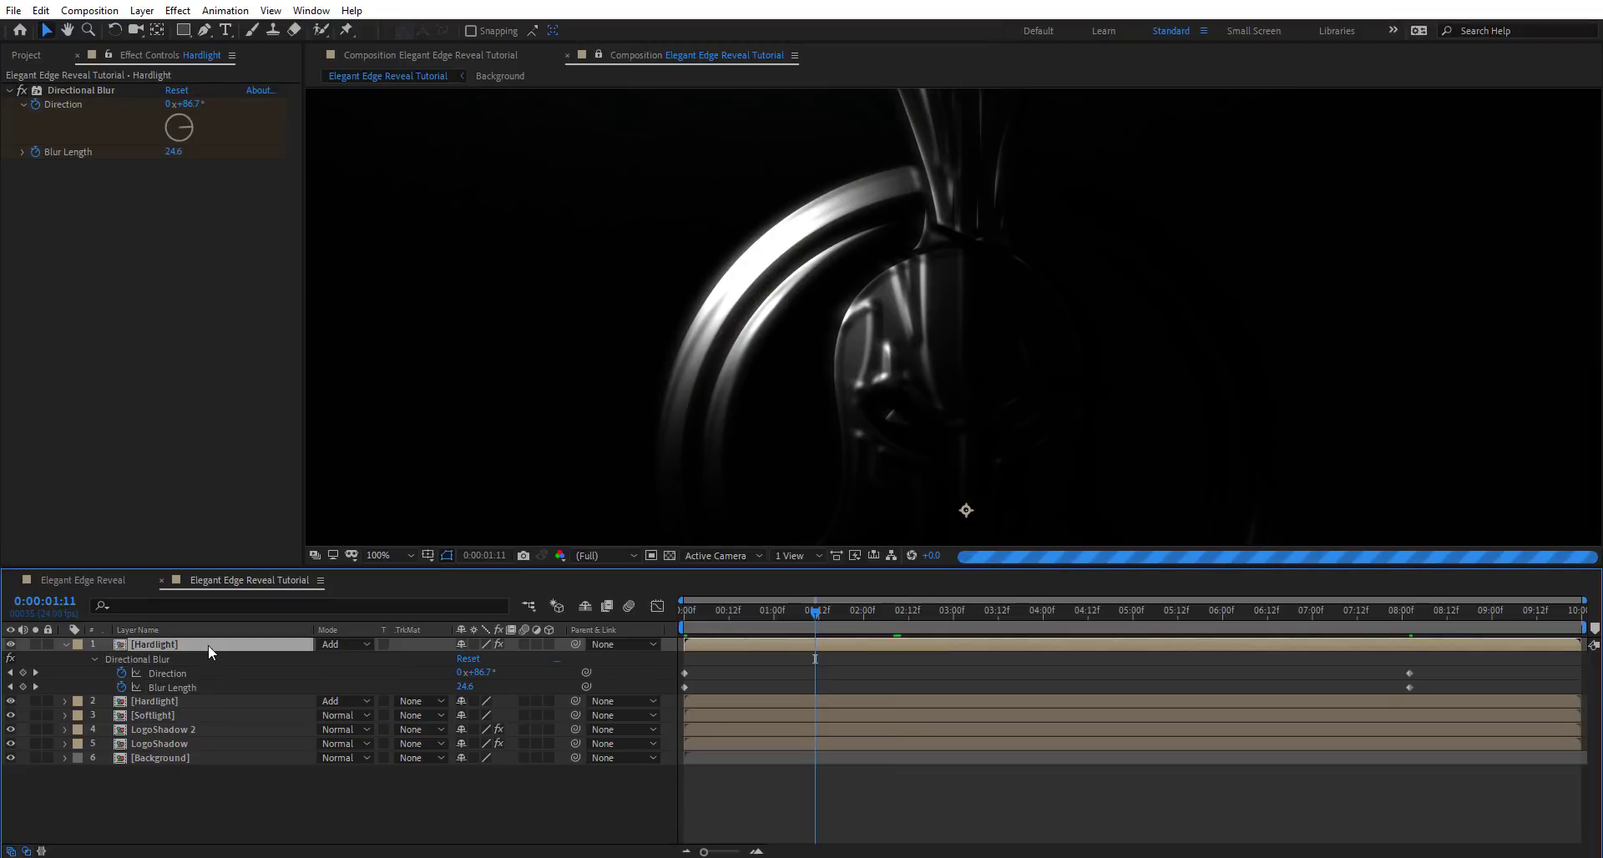
pyautogui.moveTo(691, 626); pyautogui.dragTo(664, 621)
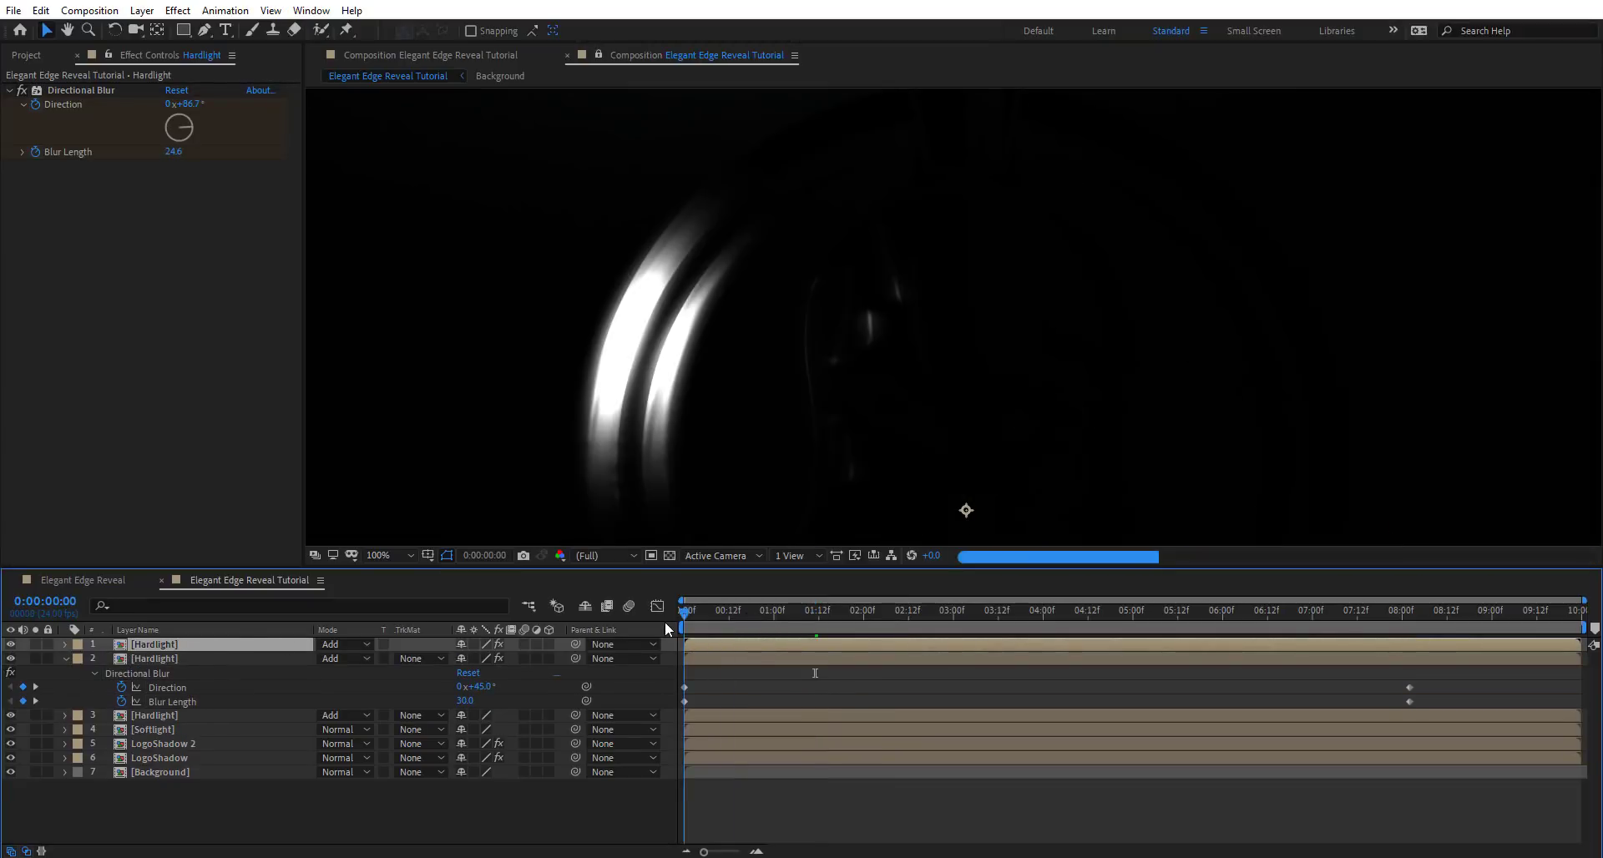
pyautogui.click(174, 152)
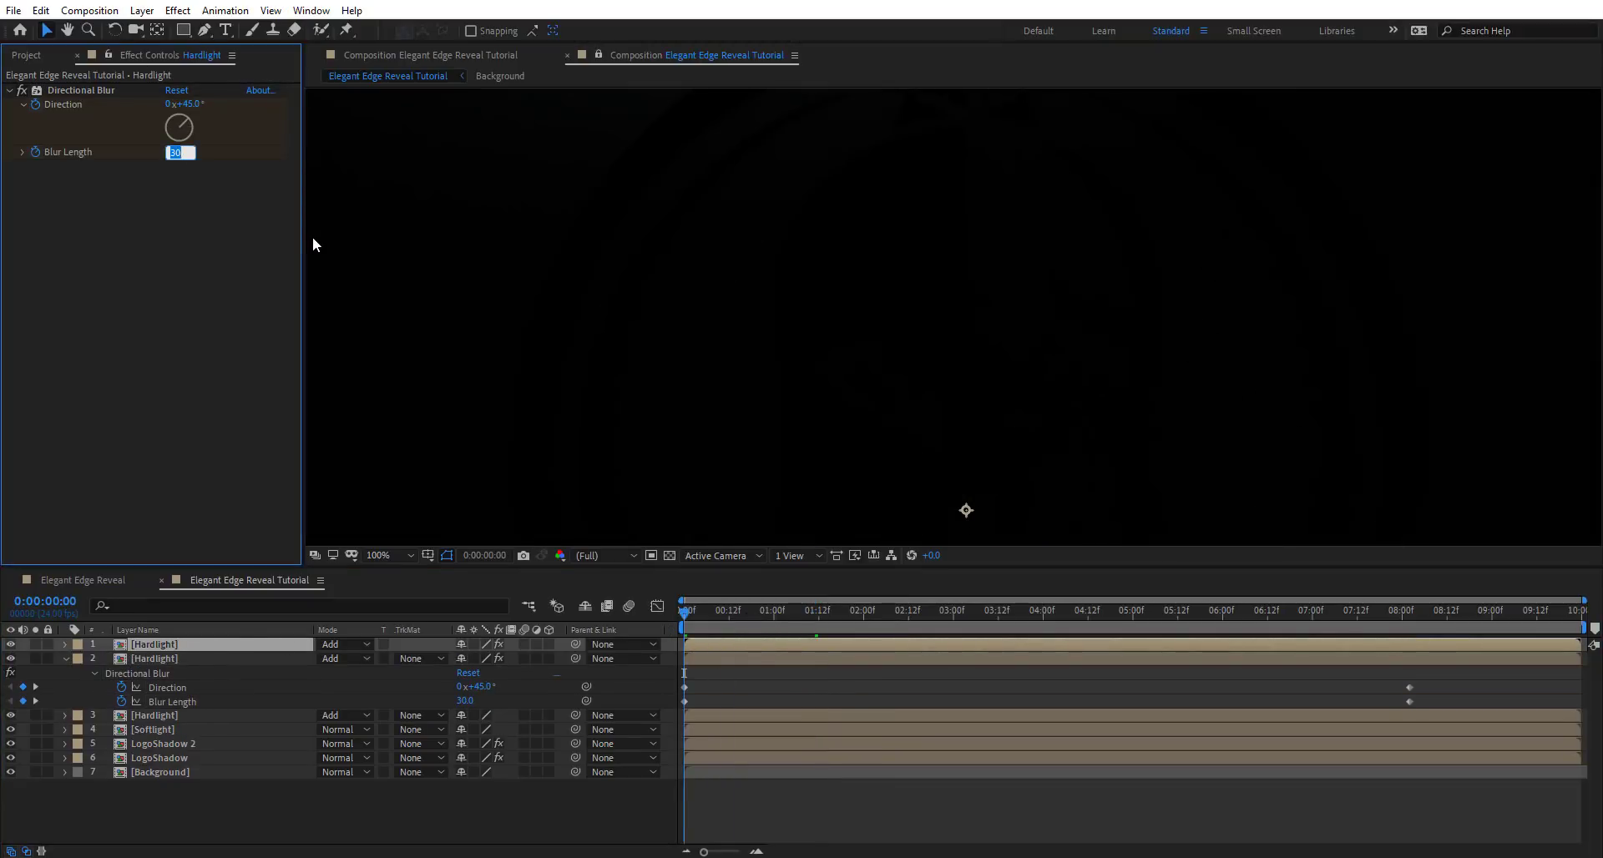
pyautogui.write('20')
pyautogui.press('Return')
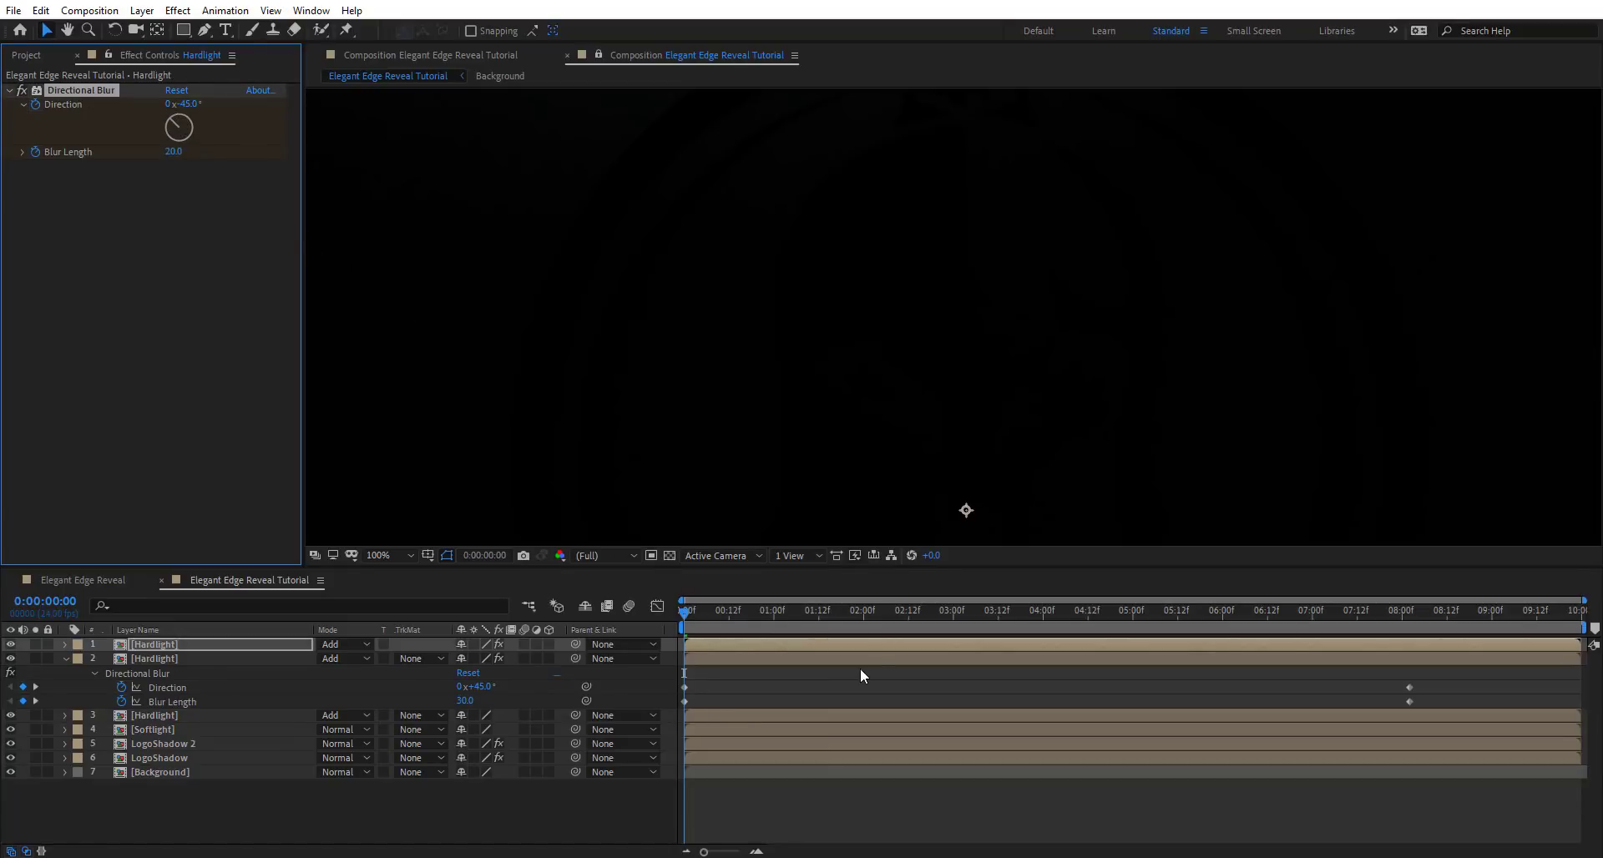
pyautogui.moveTo(886, 618); pyautogui.dragTo(1164, 607)
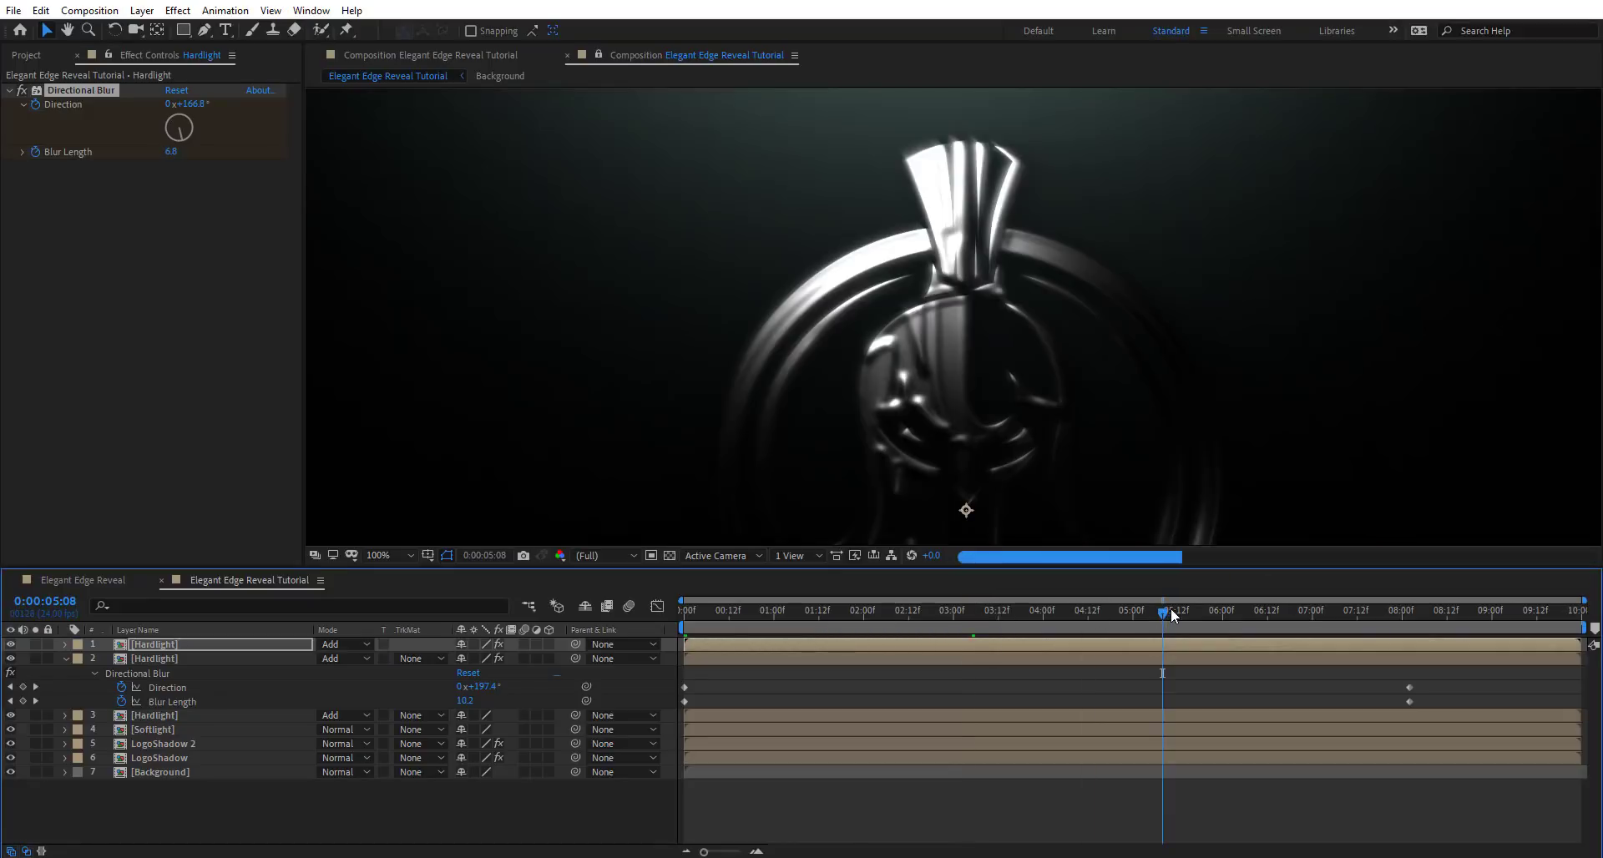
pyautogui.click(169, 122)
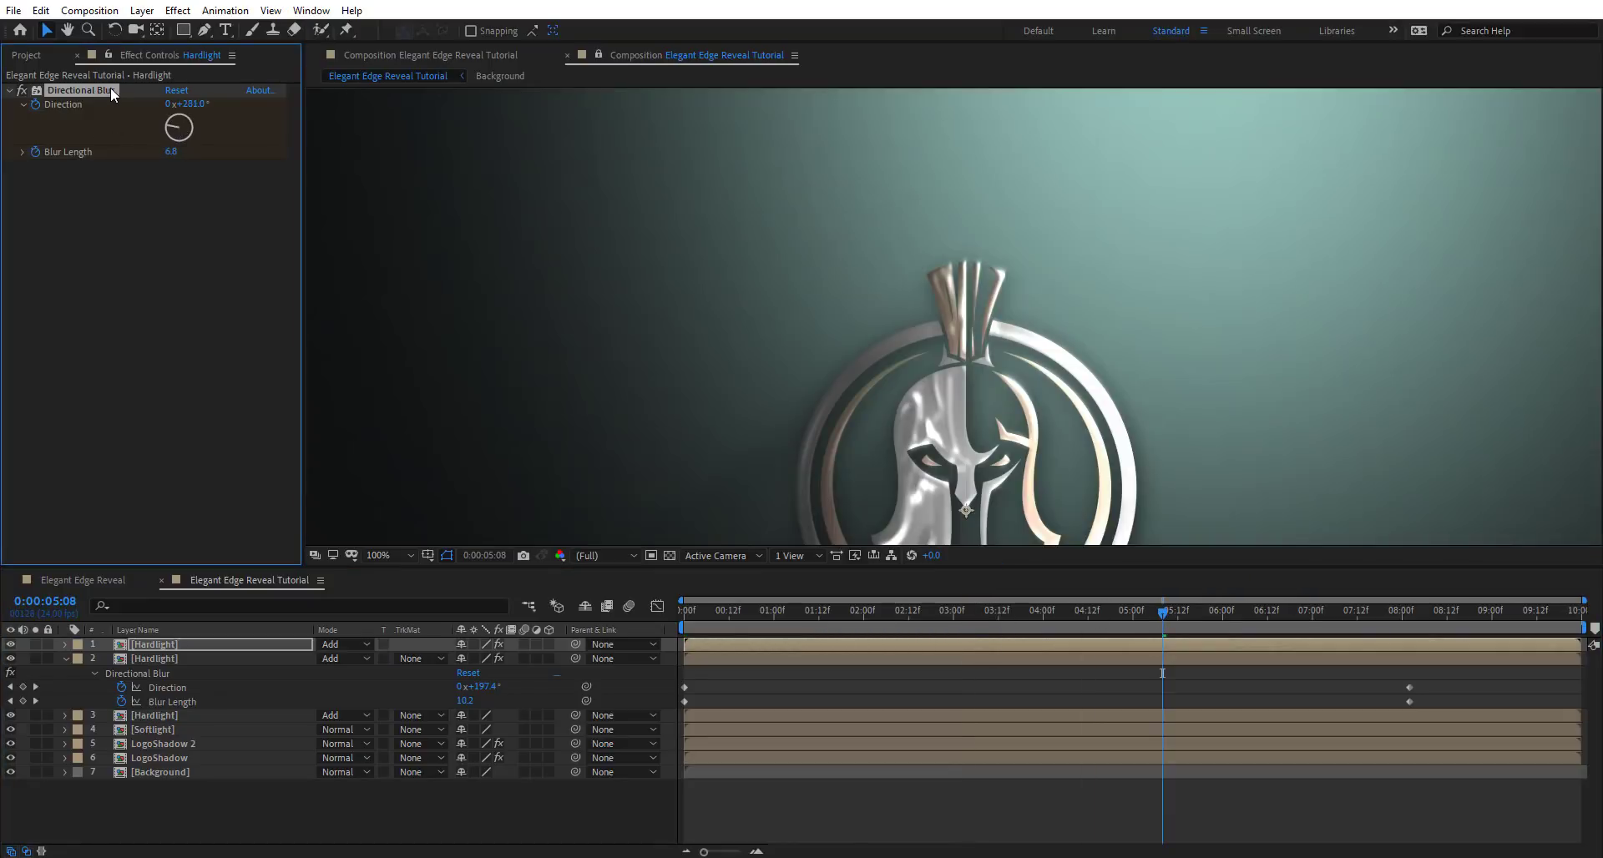
pyautogui.click(906, 616)
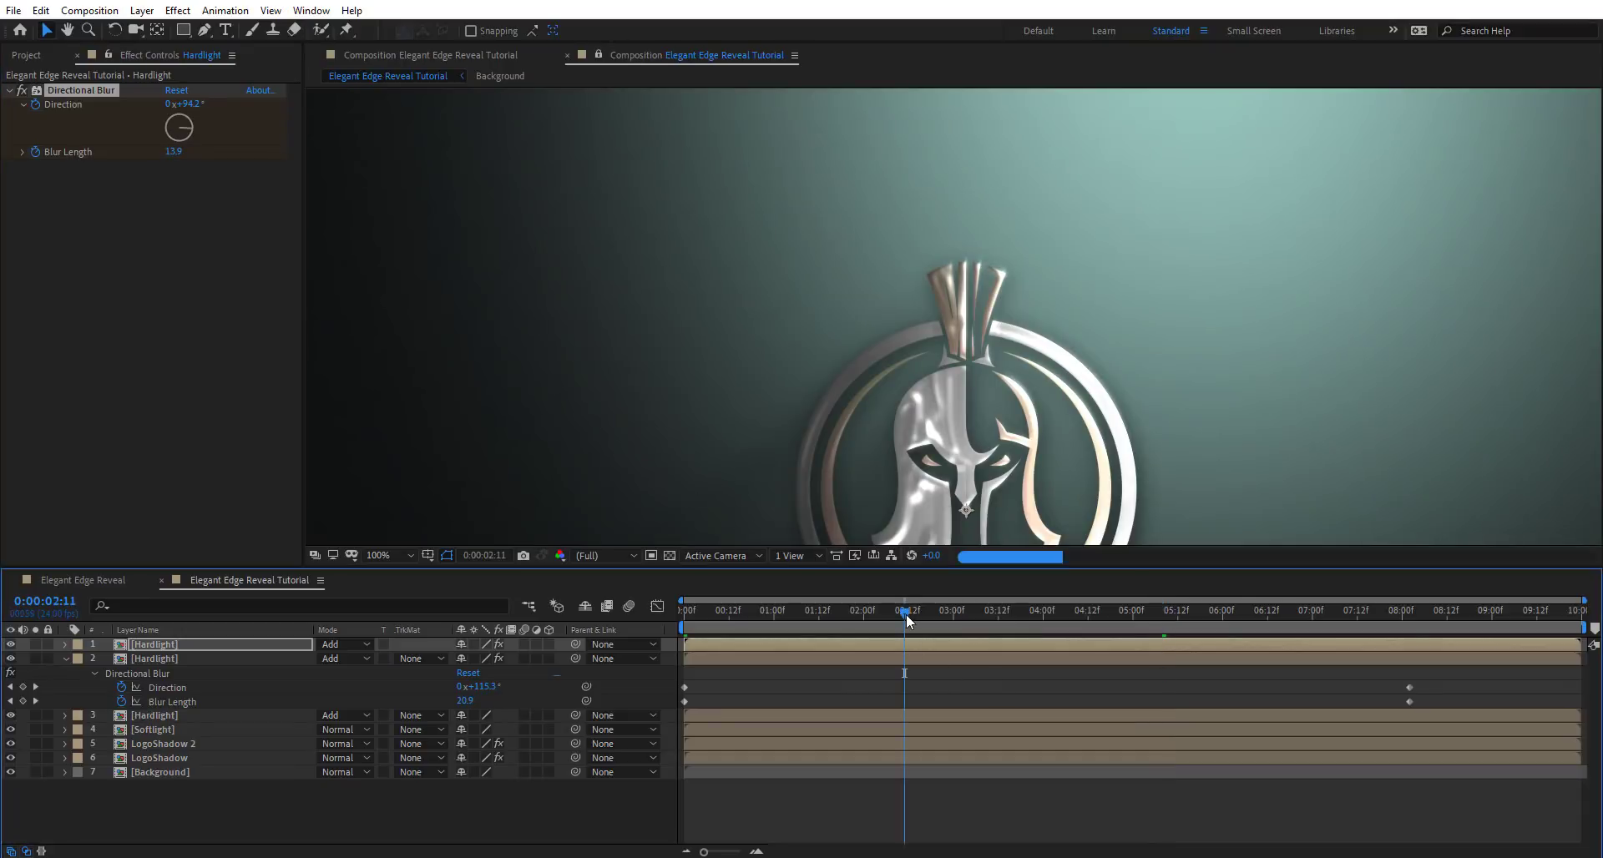
pyautogui.click(894, 615)
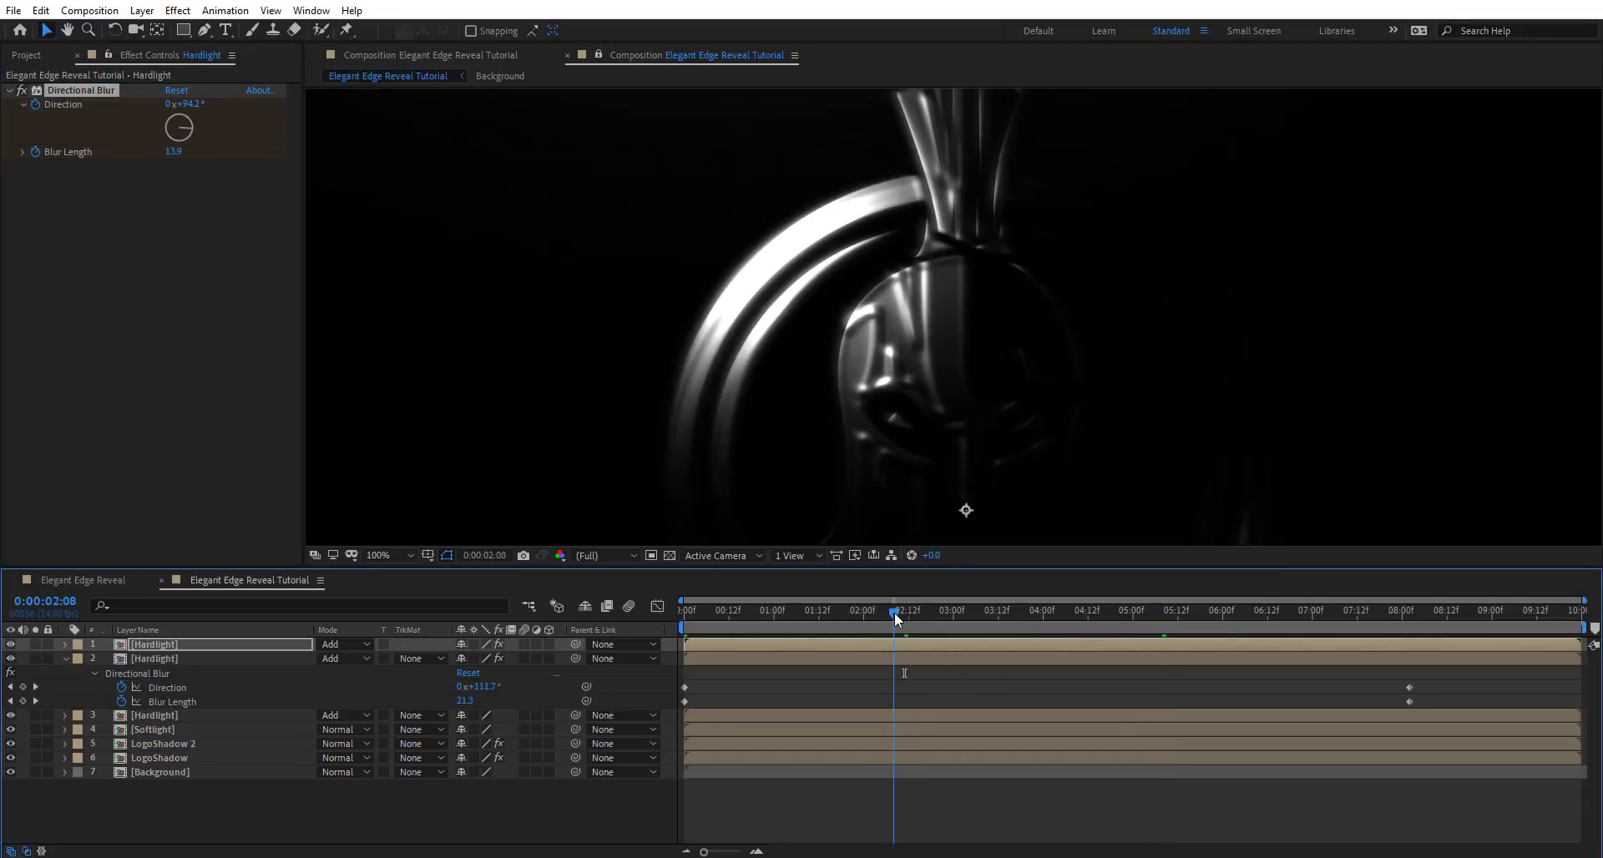
pyautogui.moveTo(189, 129); pyautogui.dragTo(174, 68)
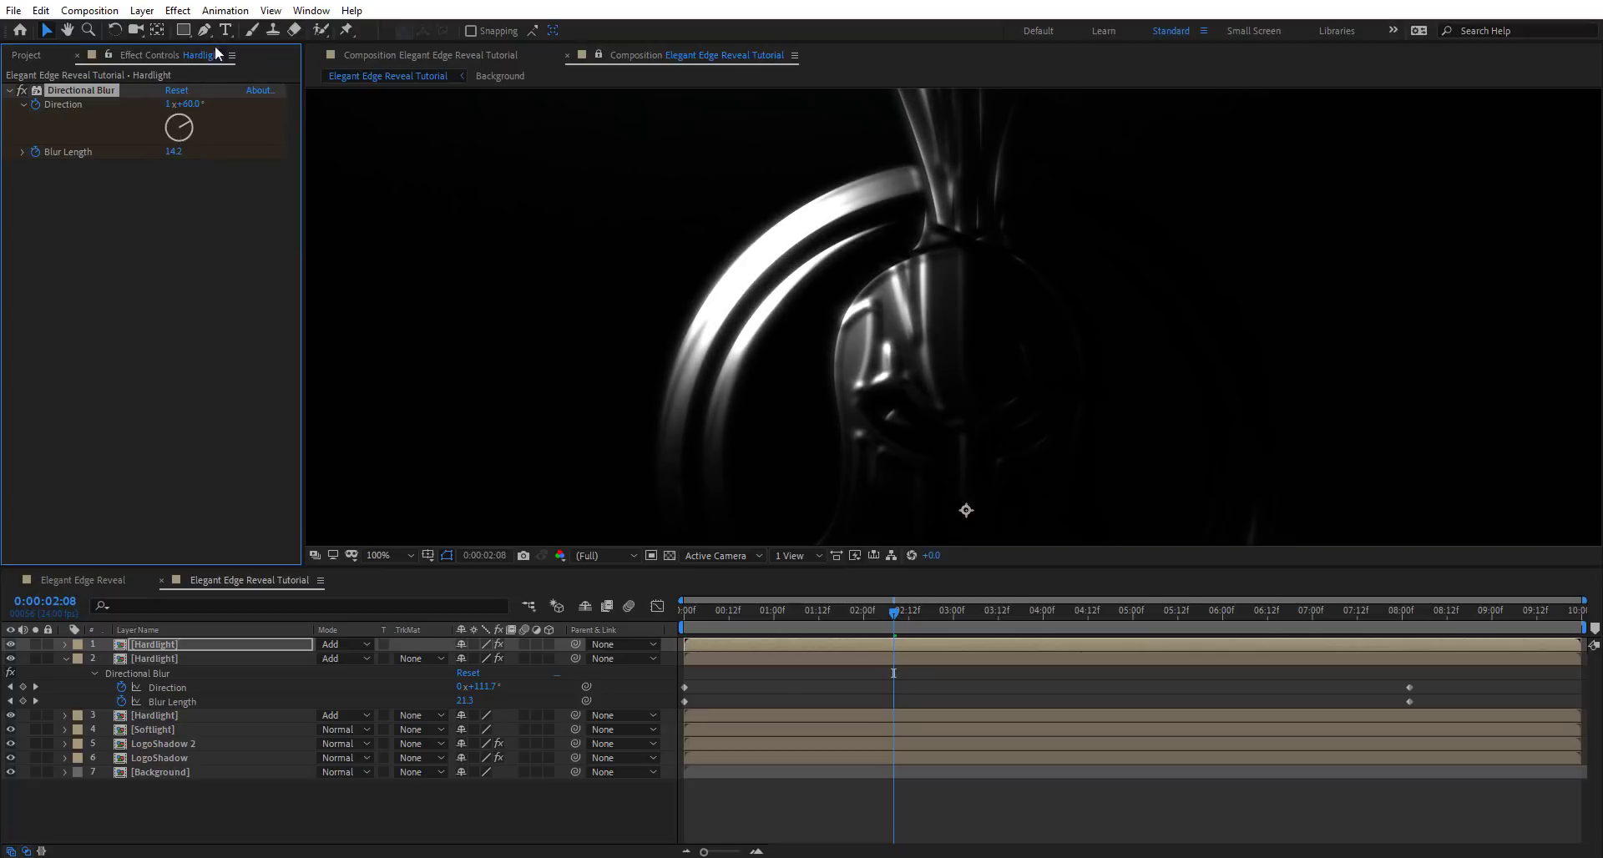
pyautogui.press('u')
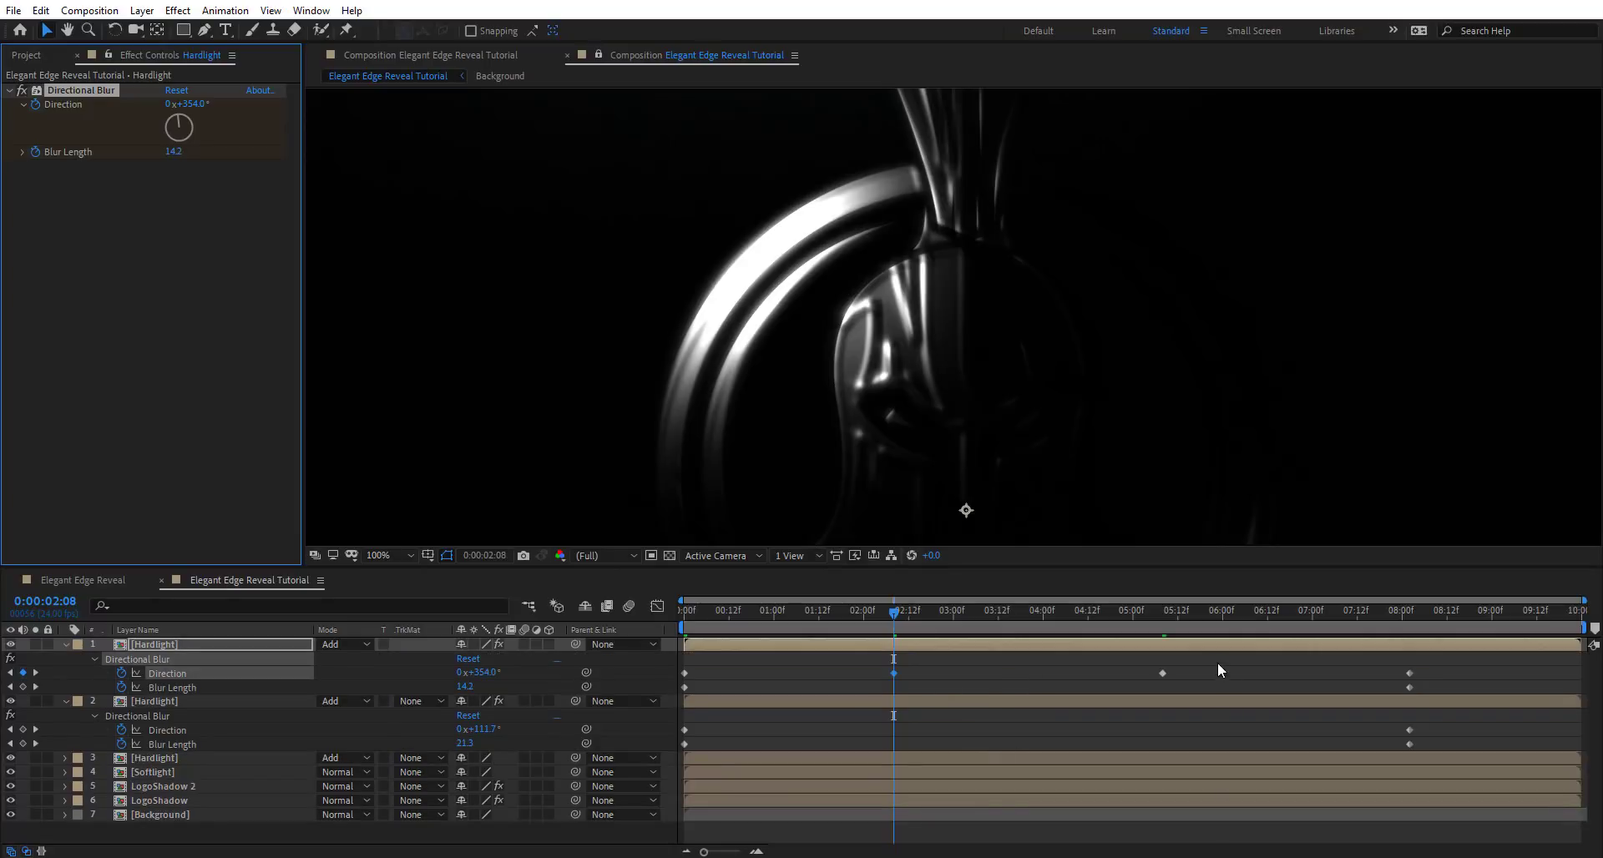
pyautogui.moveTo(1217, 665); pyautogui.dragTo(719, 689)
pyautogui.press('Delete')
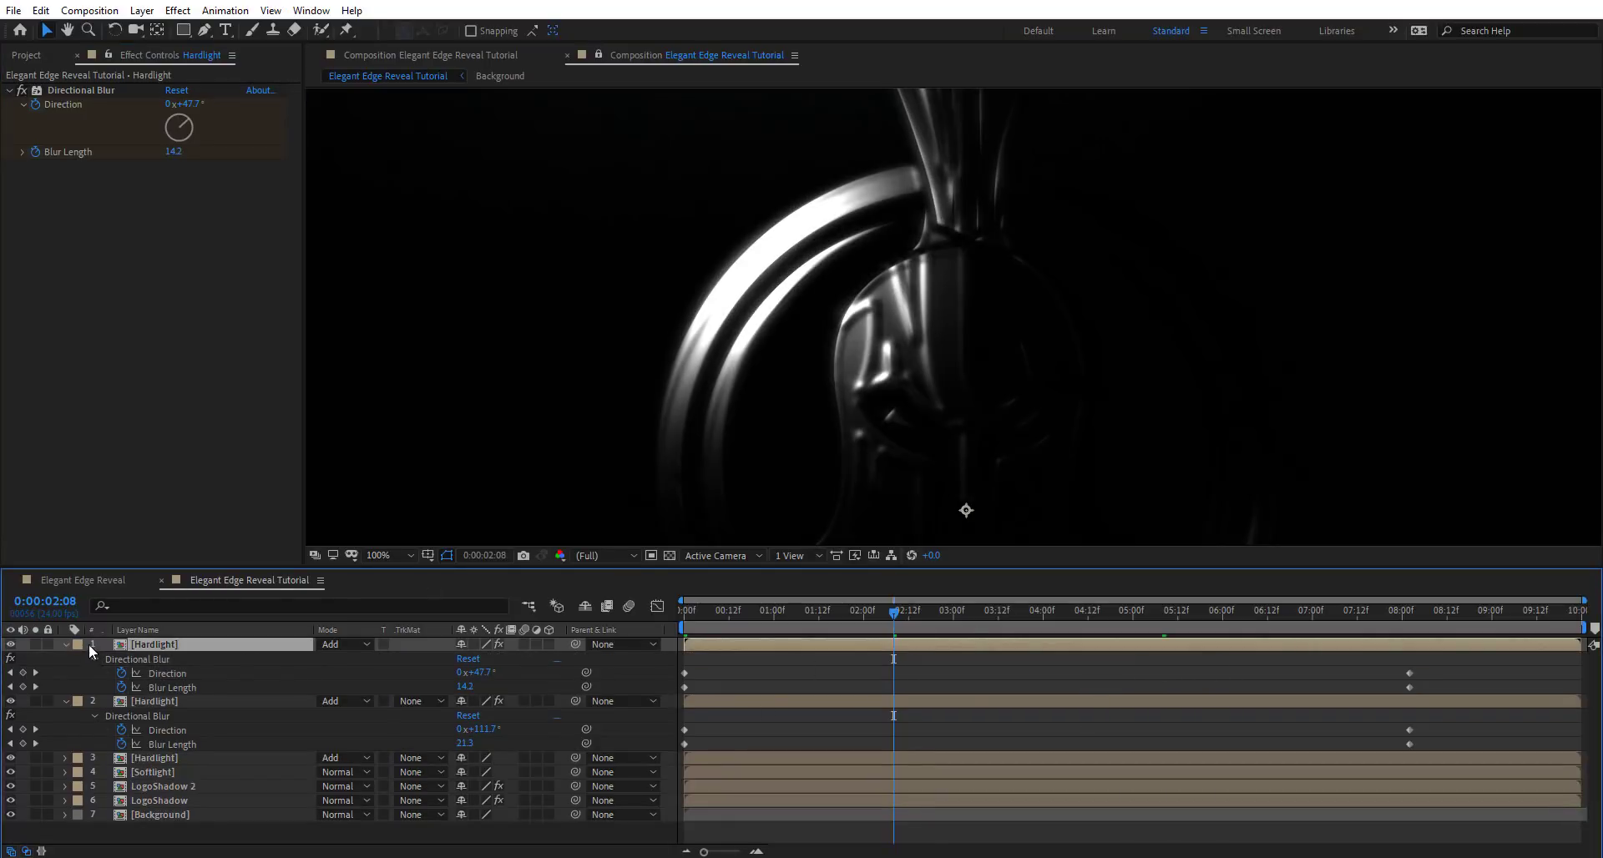
# Collapse the two blurred Hardlight layers' properties and play back the whole logo reveal
pyautogui.click(68, 678)
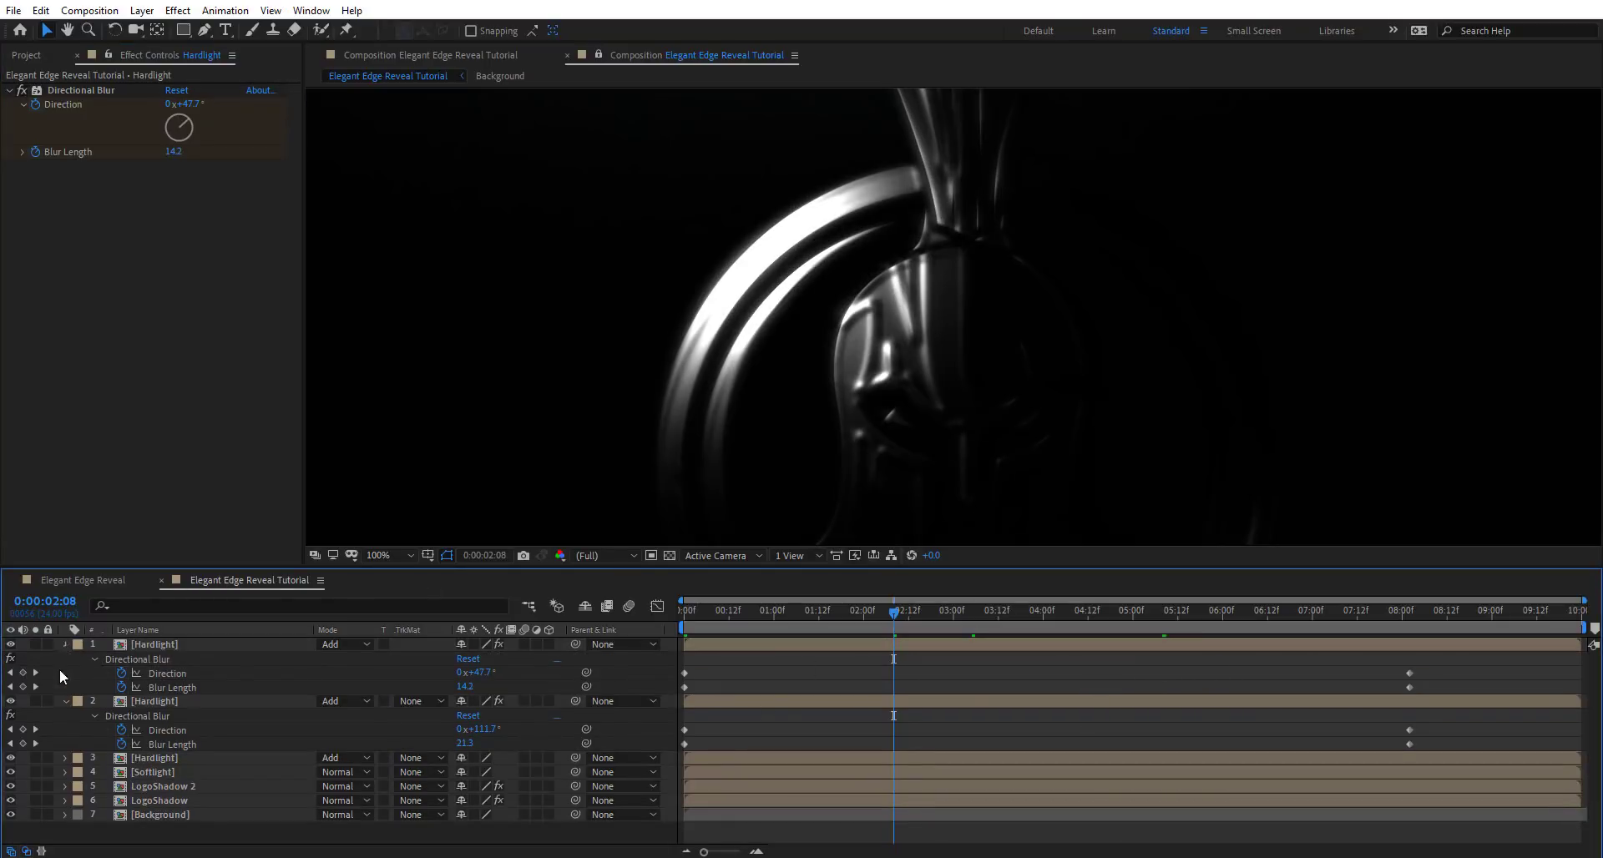
pyautogui.click(66, 644)
pyautogui.click(66, 658)
pyautogui.press('space')
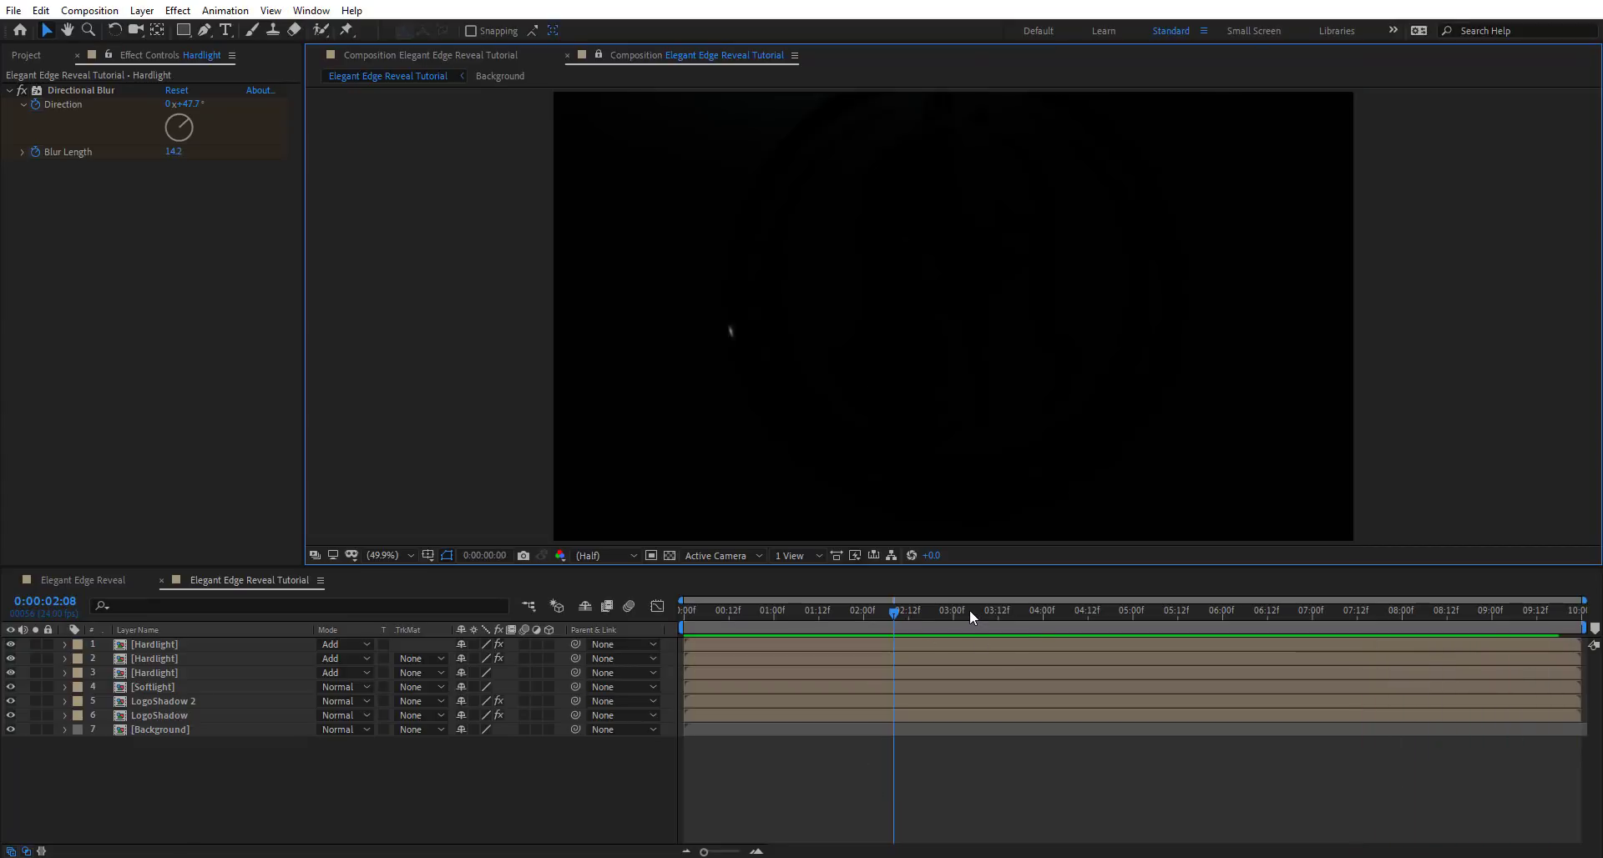
# Duplicate the top Hardlight layer and replace the copy's Directional Blur with a Glow effect
pyautogui.moveTo(969, 609)
pyautogui.mouseDown()
pyautogui.moveTo(1318, 631)
pyautogui.moveTo(829, 648)
pyautogui.moveTo(988, 657)
pyautogui.moveTo(966, 658)
pyautogui.moveTo(1014, 623)
pyautogui.moveTo(953, 623)
pyautogui.mouseUp()
pyautogui.click(156, 646)
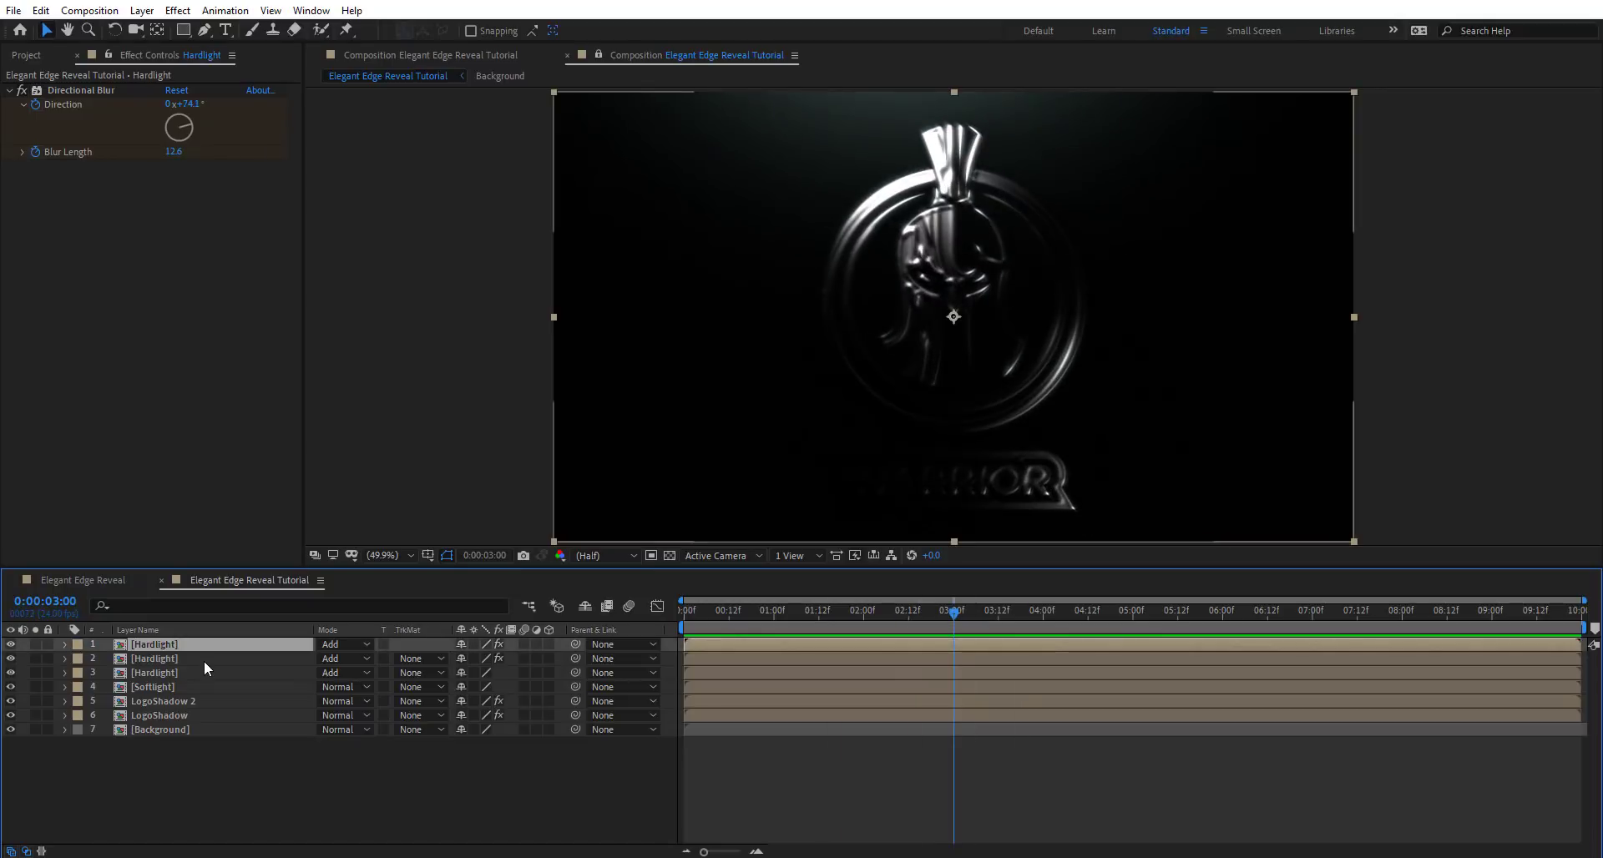
pyautogui.hotkey('ctrl', 'd')
pyautogui.click(81, 90)
pyautogui.press('Delete')
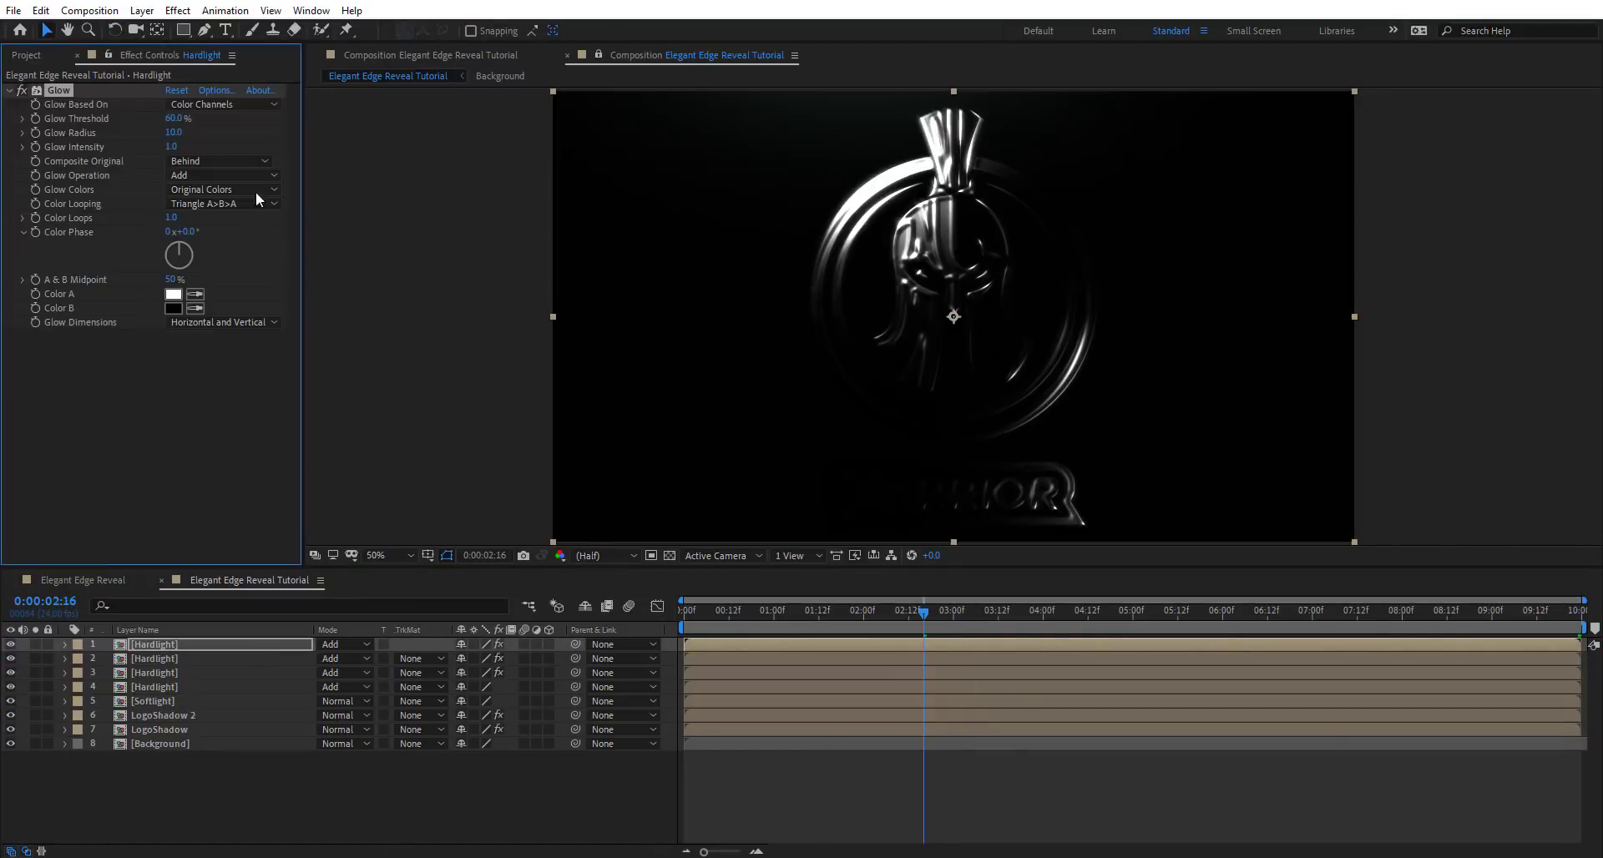
# Keyframe Glow Intensity on the top Hardlight layer from 0:00:00:00 to about 0:00:06:14, preview it, and set Glow Threshold to 26.1%
pyautogui.scroll(2, 987, 181)
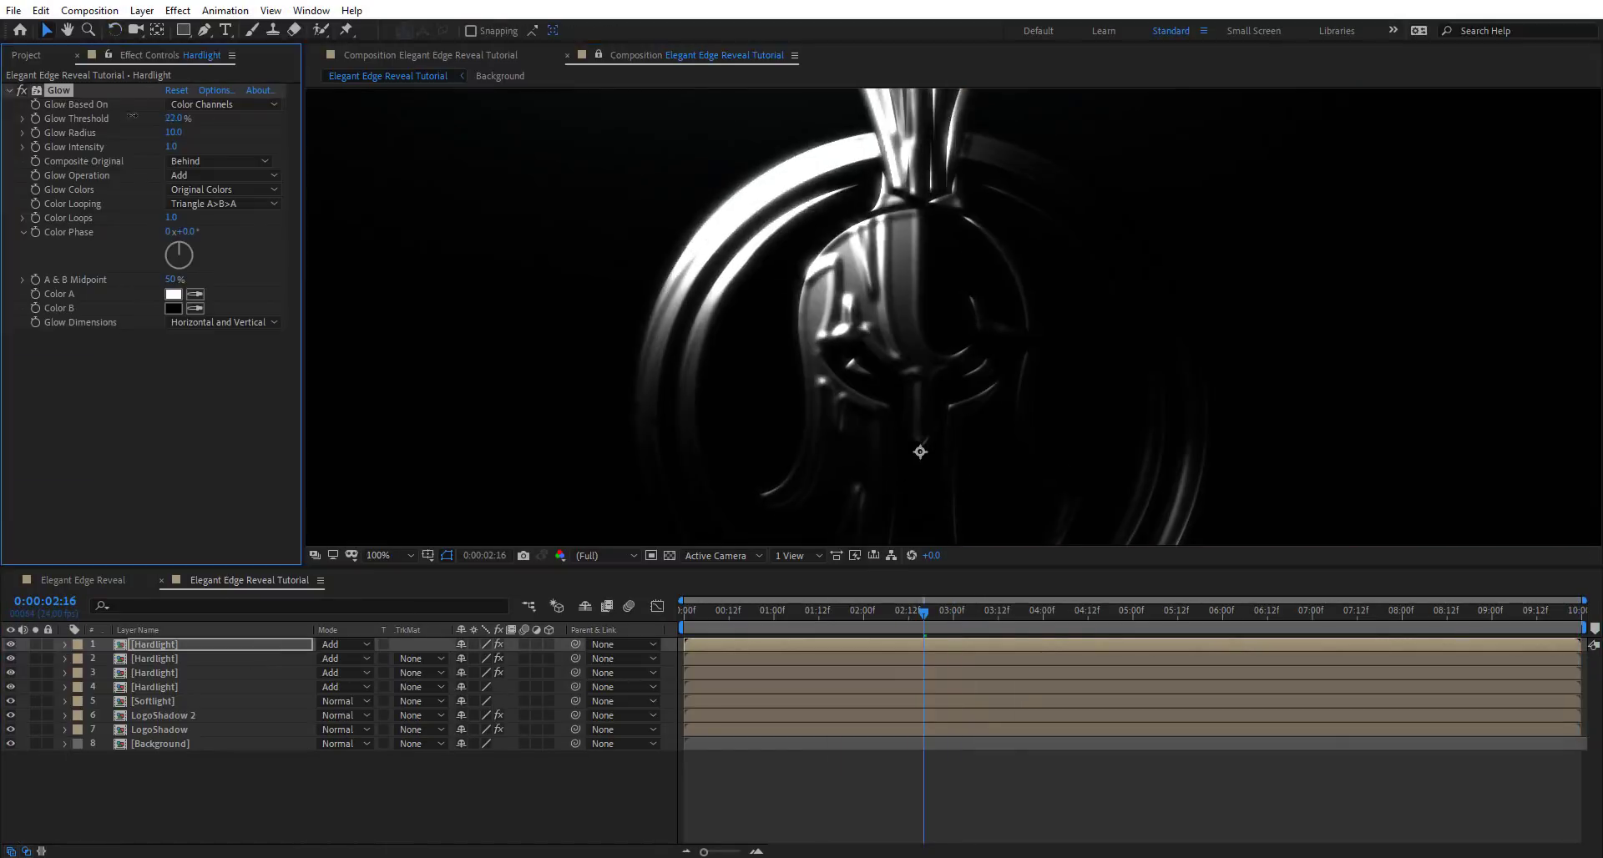
pyautogui.press('u')
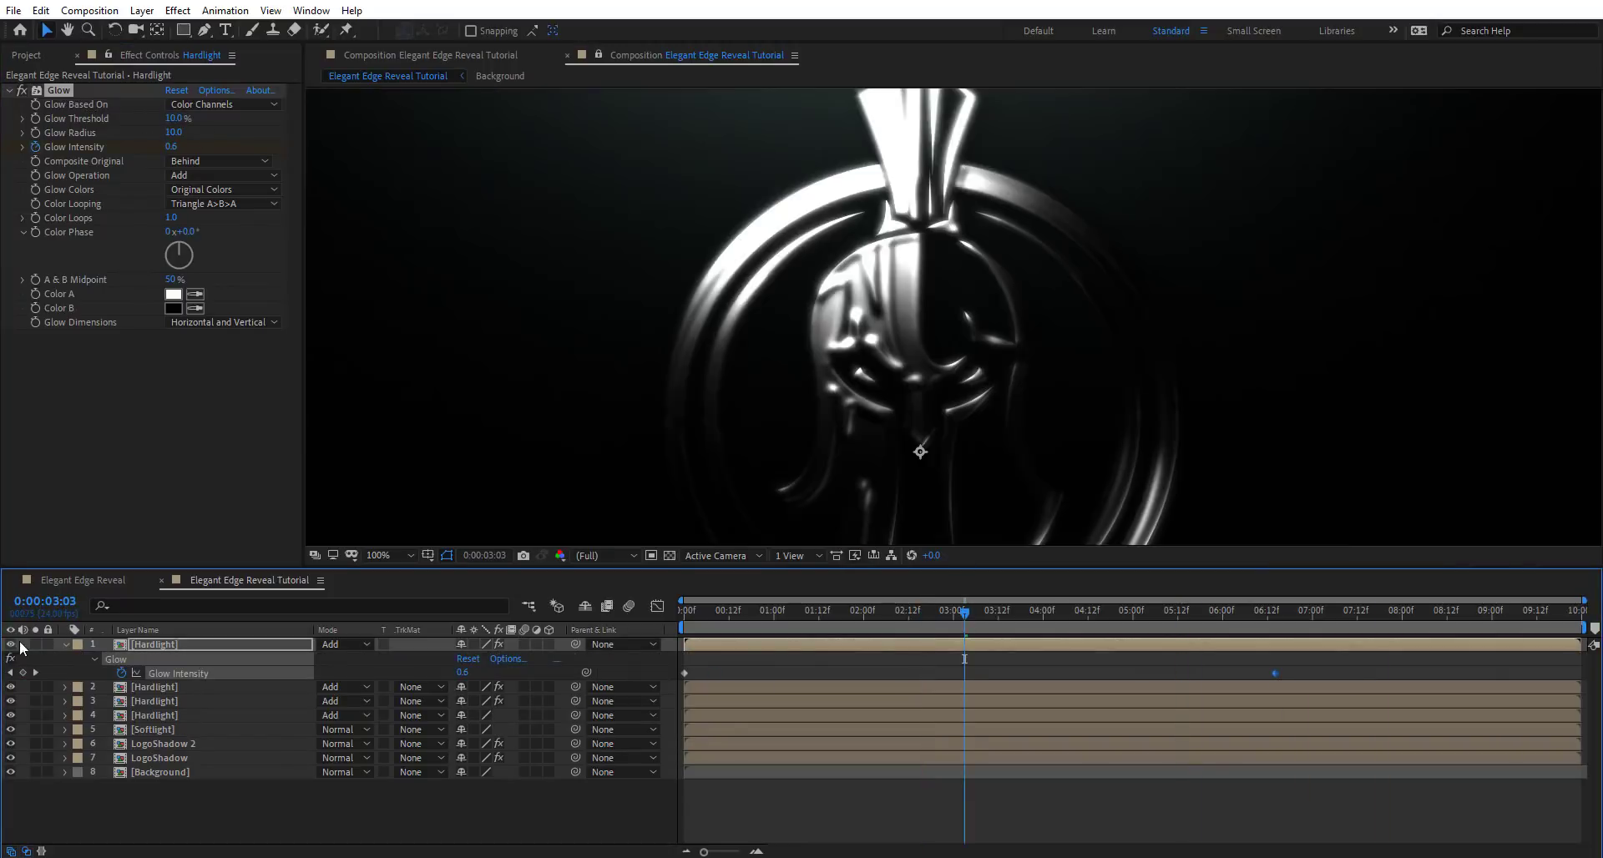
pyautogui.press('space')
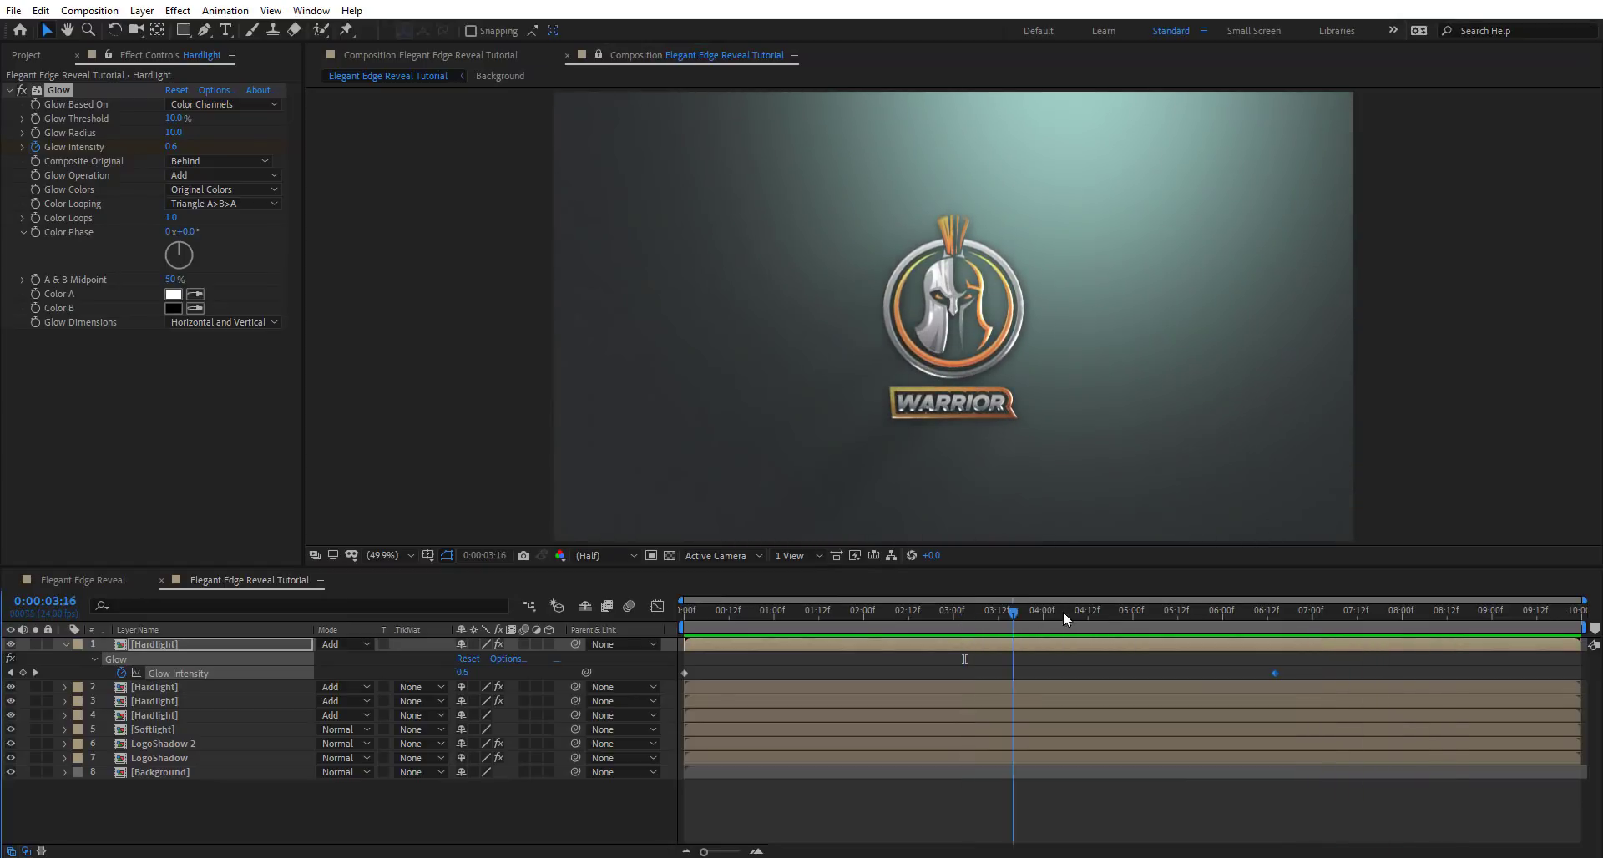
pyautogui.moveTo(1063, 611); pyautogui.dragTo(1002, 542)
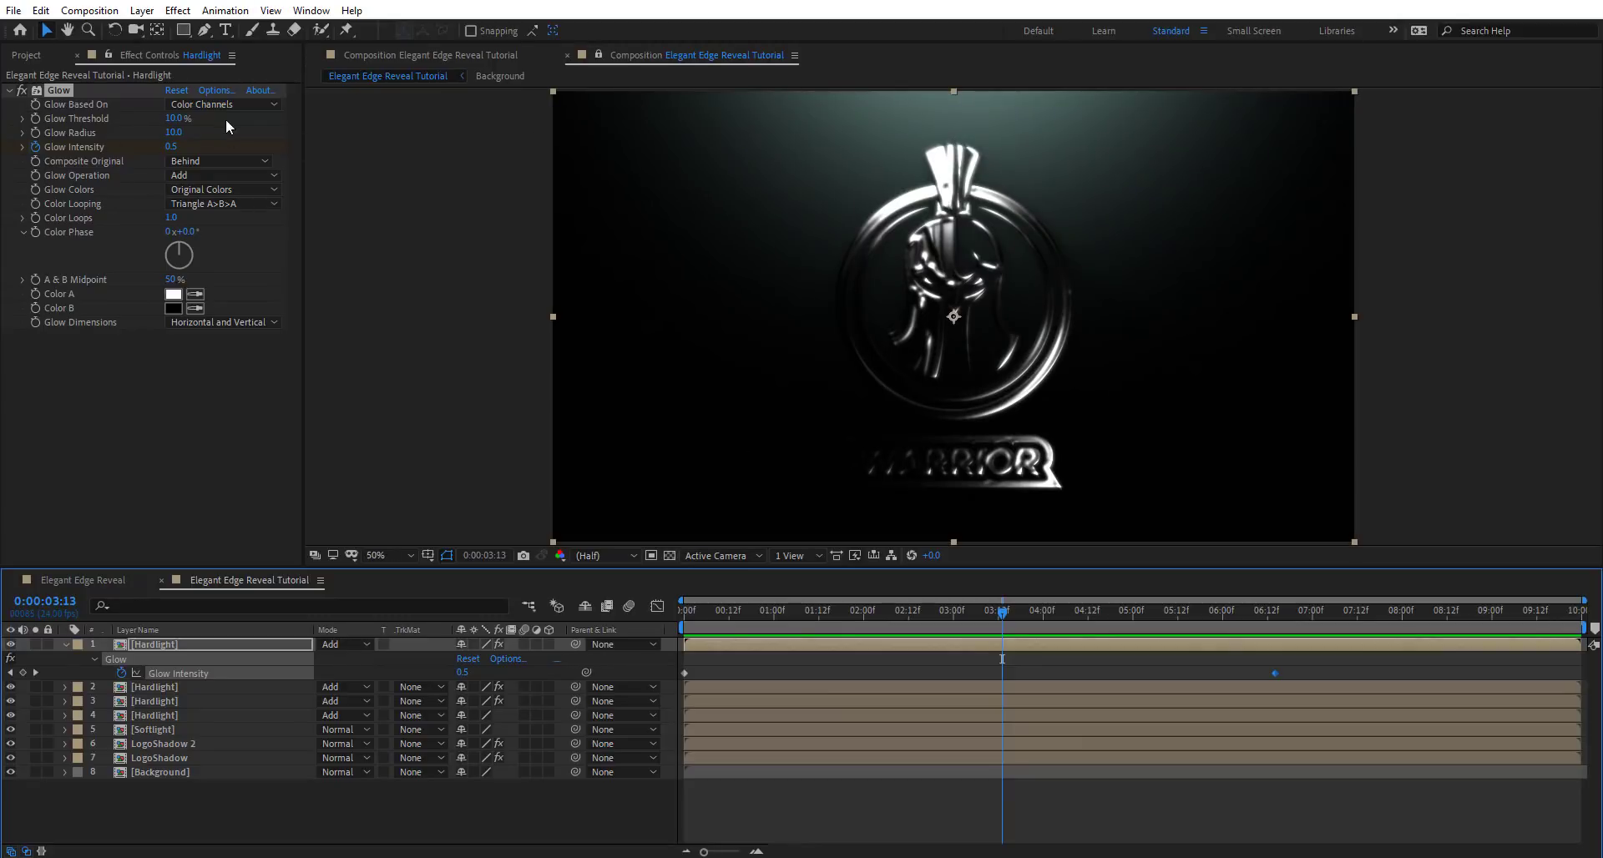
pyautogui.moveTo(173, 118); pyautogui.dragTo(226, 133)
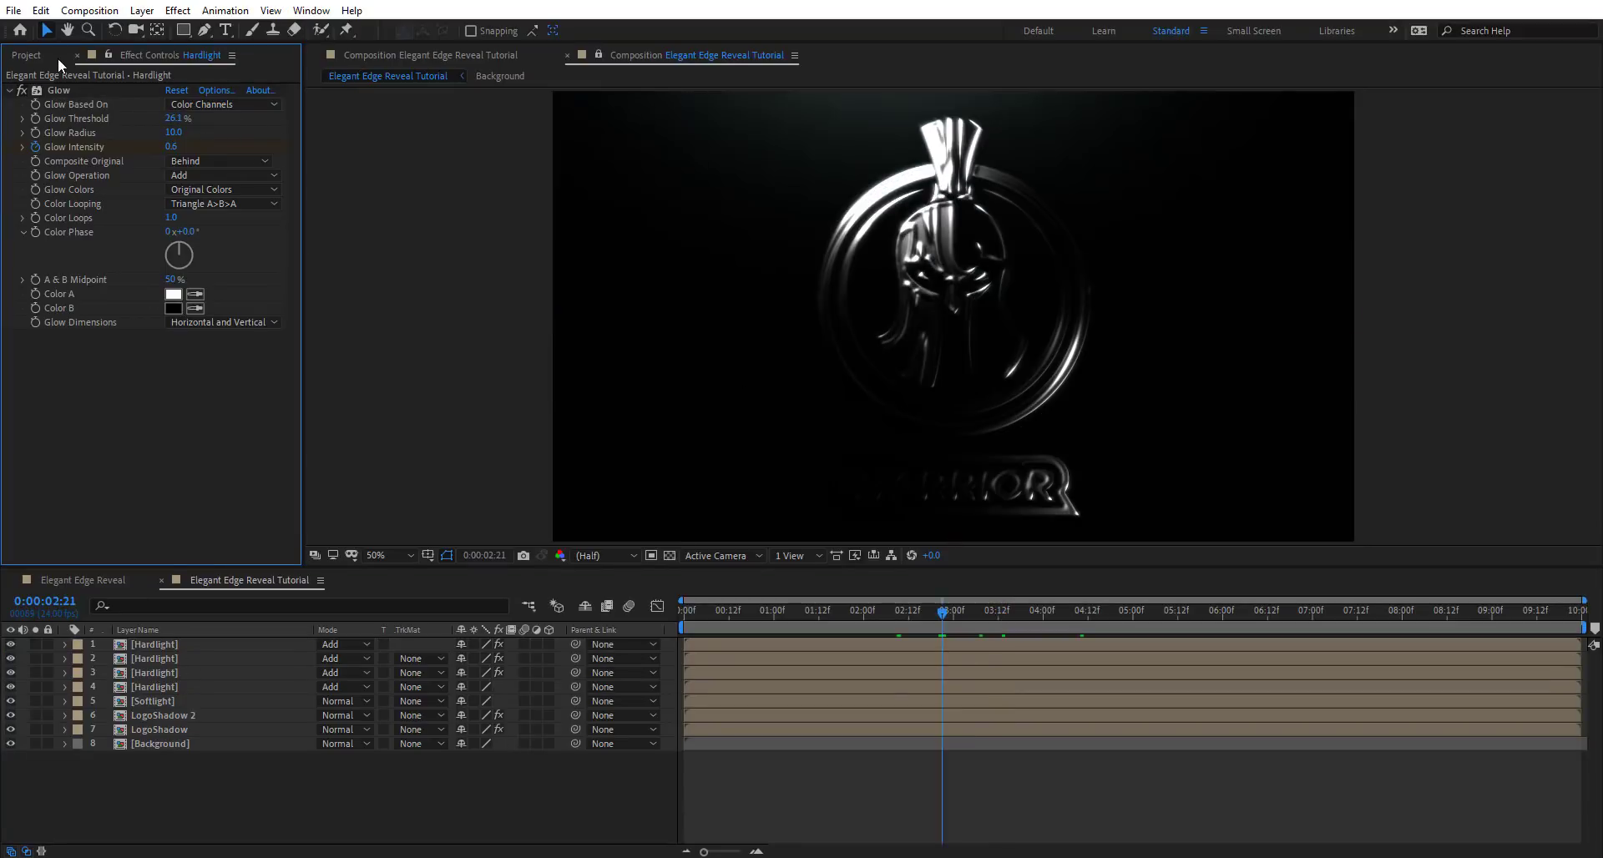
# Open the LogoMap composition, select its FindEdges layer and create a second locked composition viewer
pyautogui.click(52, 56)
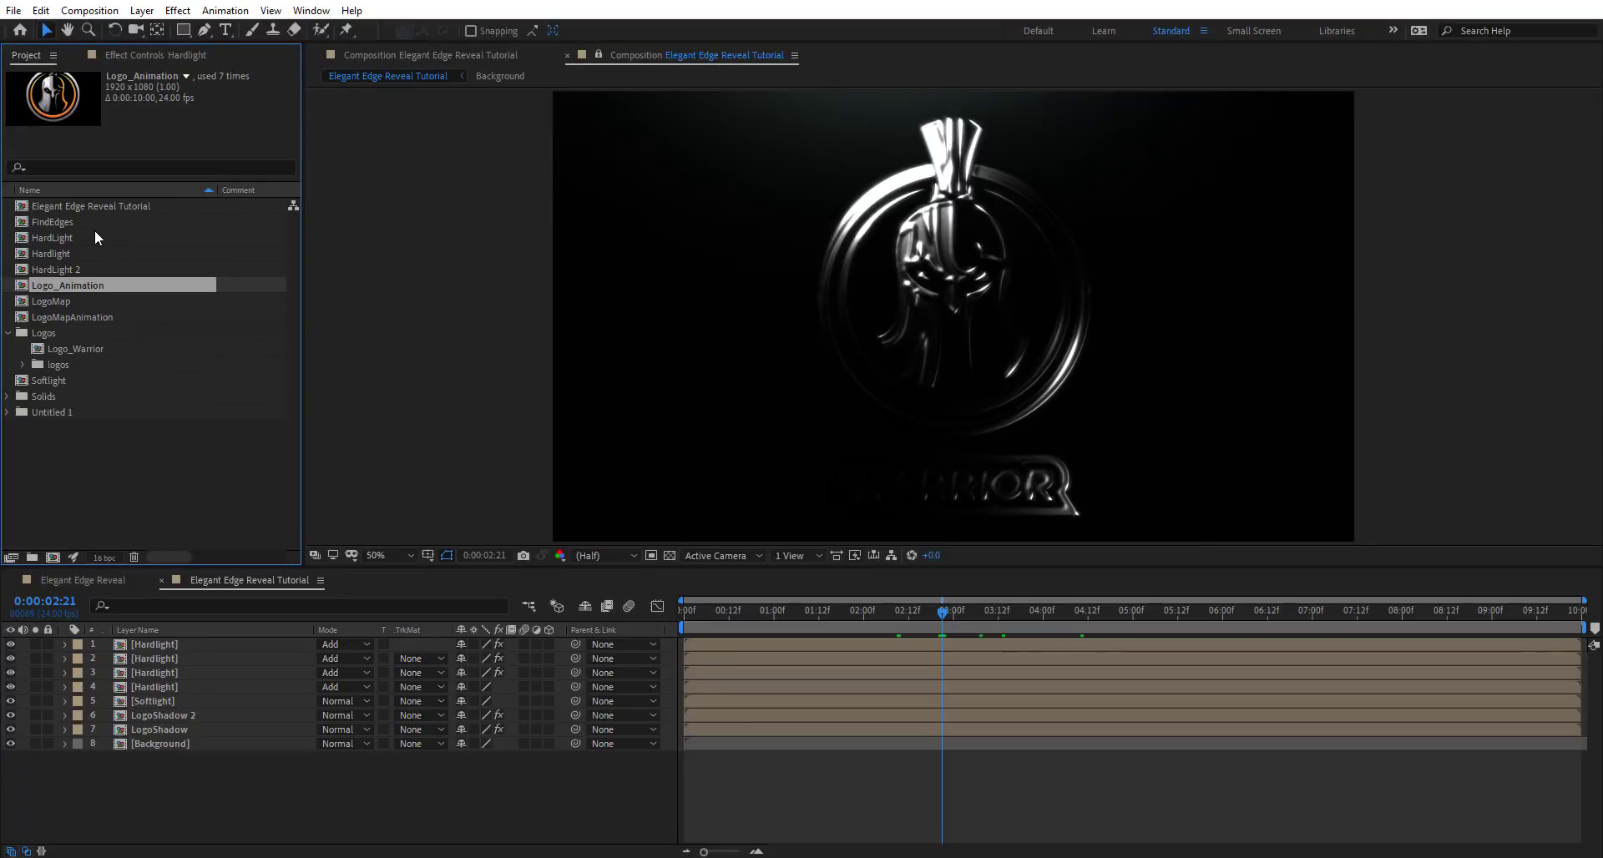
pyautogui.doubleClick(100, 299)
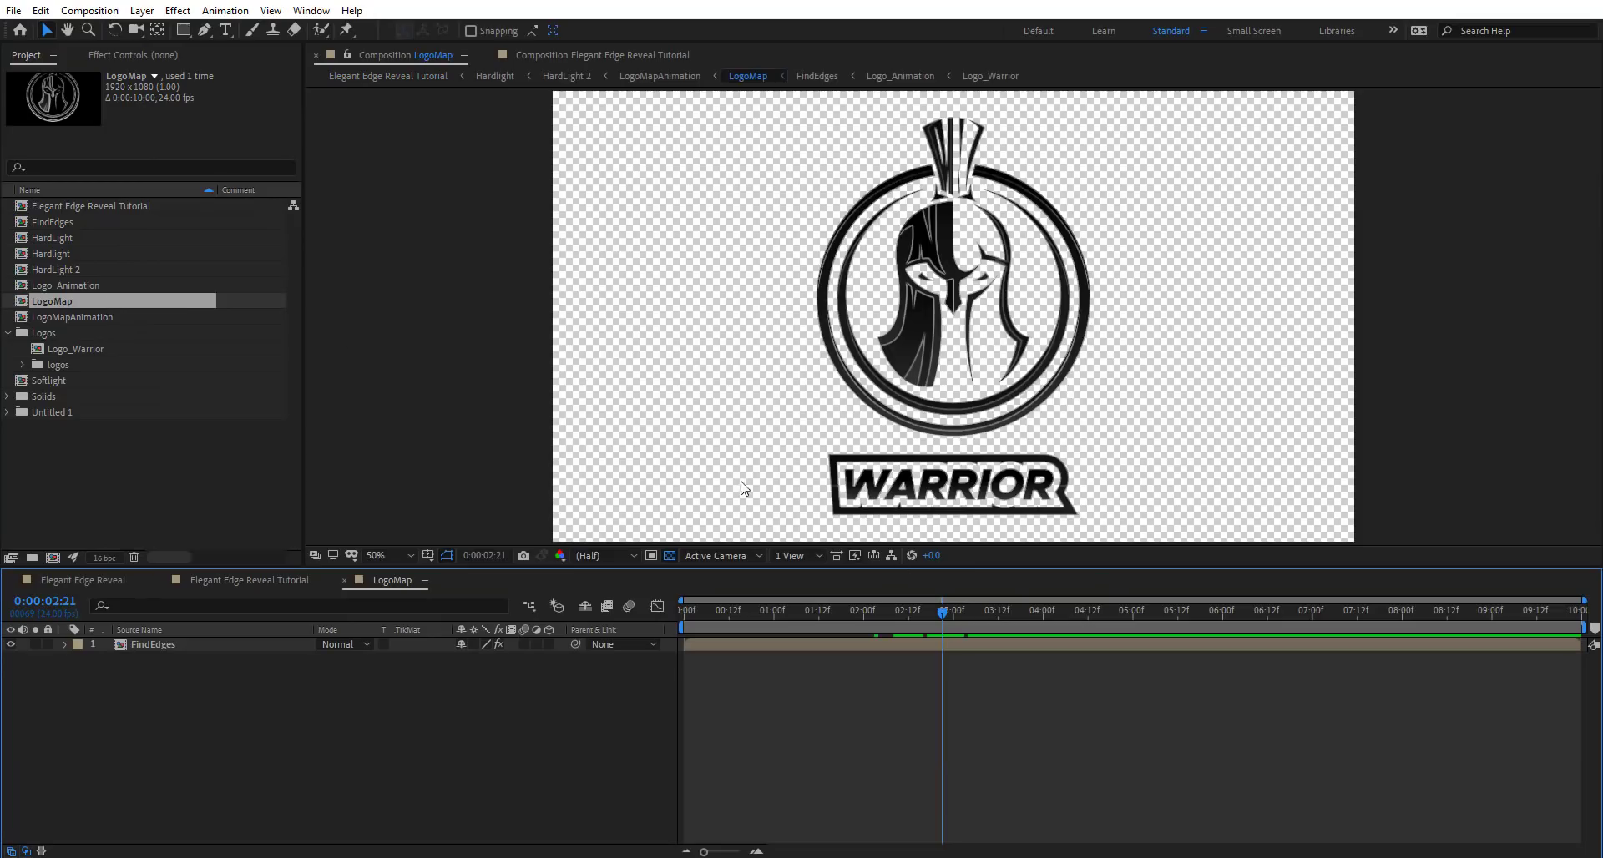
pyautogui.click(146, 646)
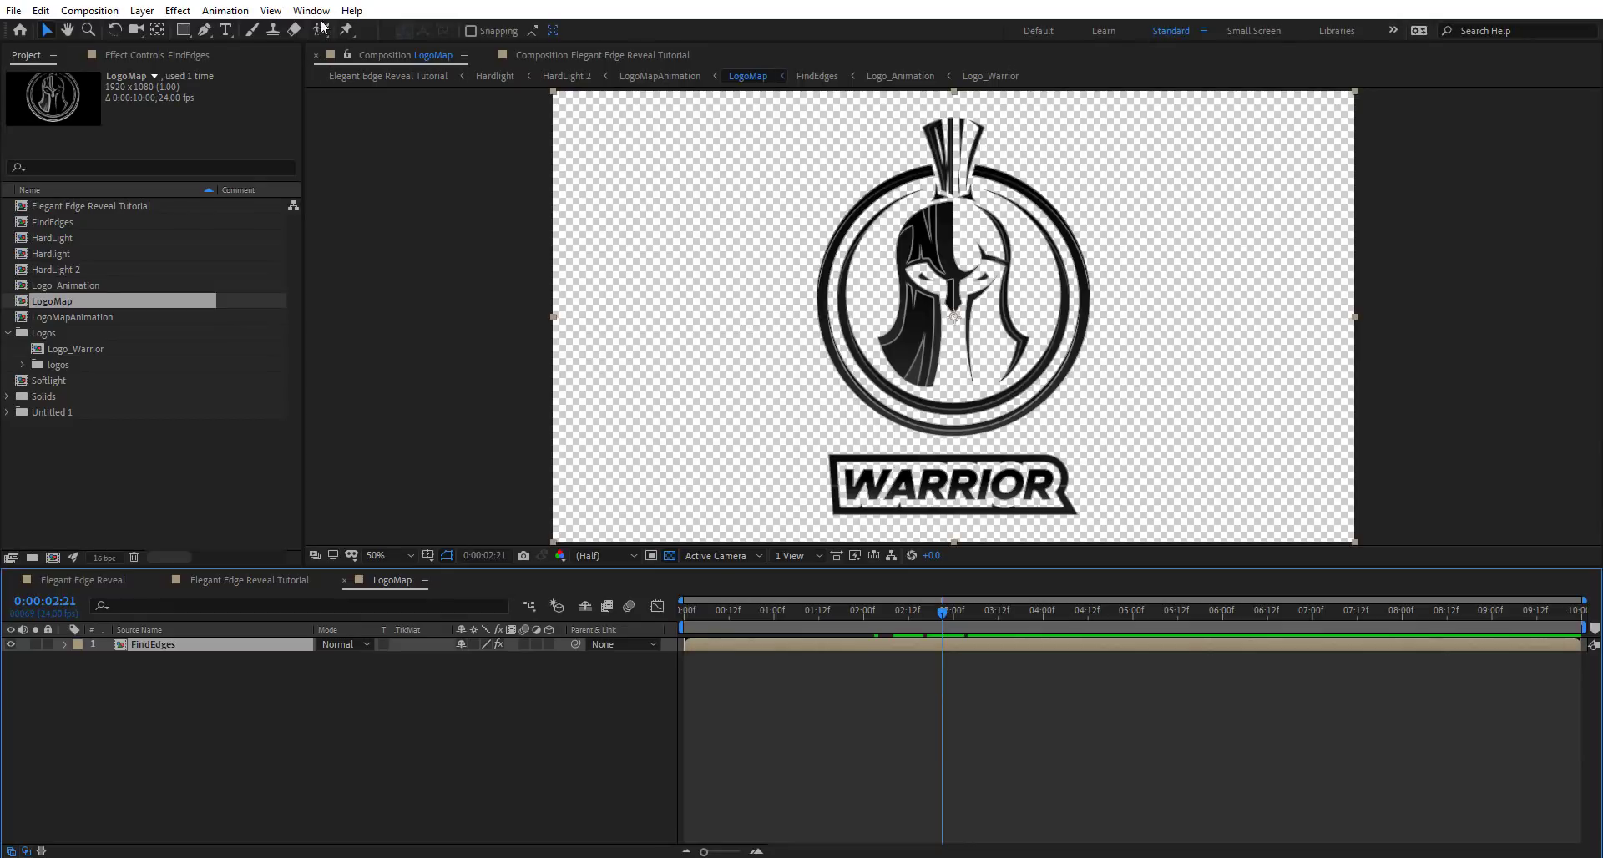
pyautogui.click(270, 10)
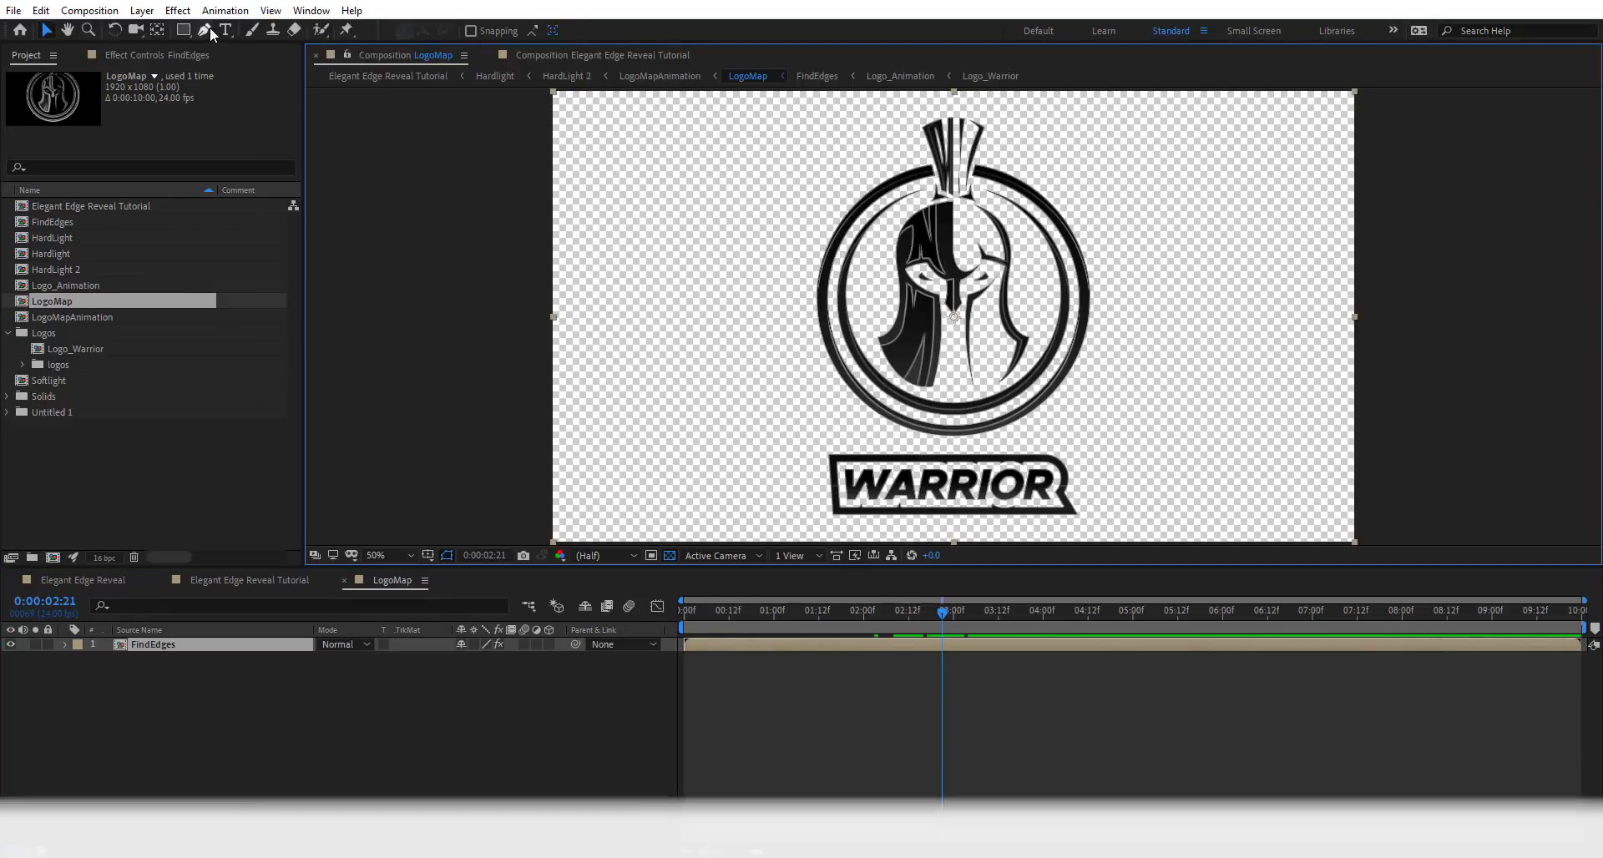
pyautogui.click(270, 10)
pyautogui.click(330, 32)
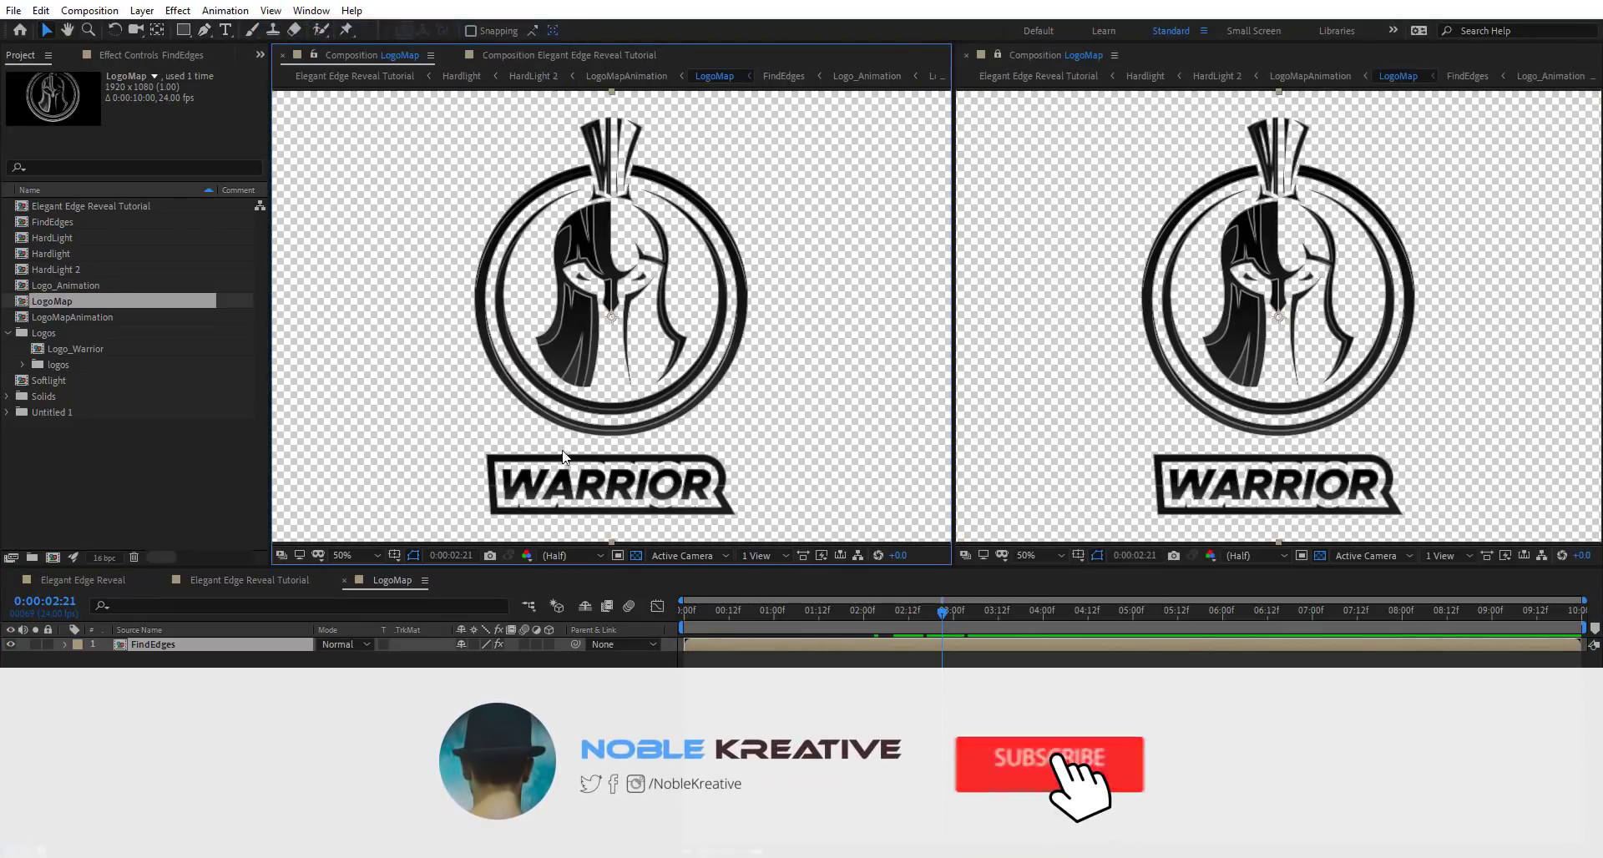
# Show Elegant Edge Reveal Tutorial in the first viewer and bring up the effects of LogoMap's FindEdges layer beside it
pyautogui.click(262, 579)
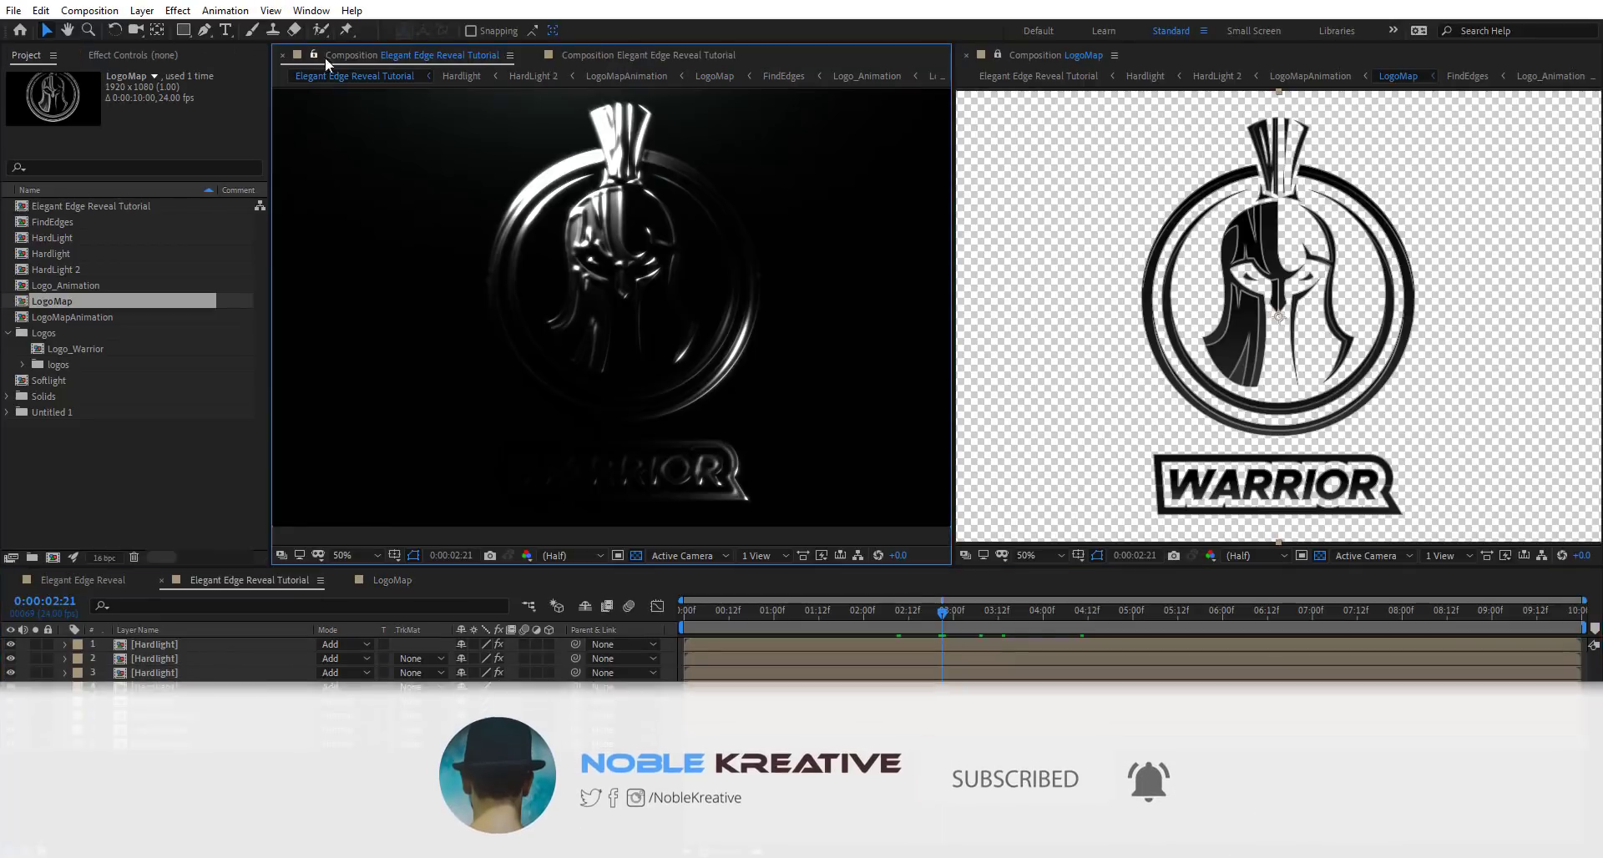
pyautogui.click(136, 55)
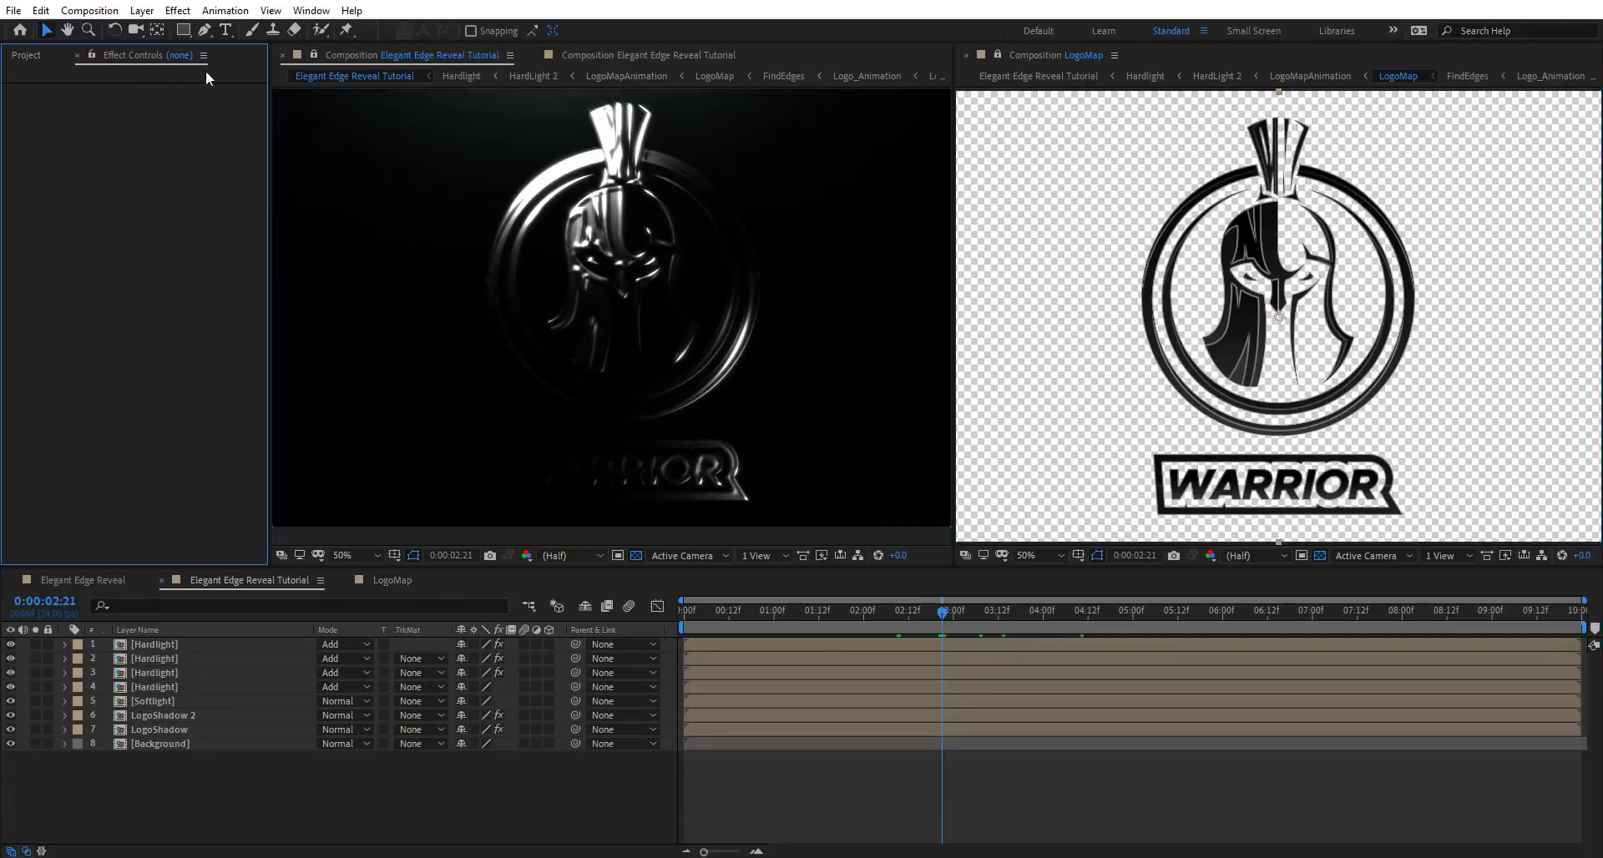
pyautogui.click(406, 579)
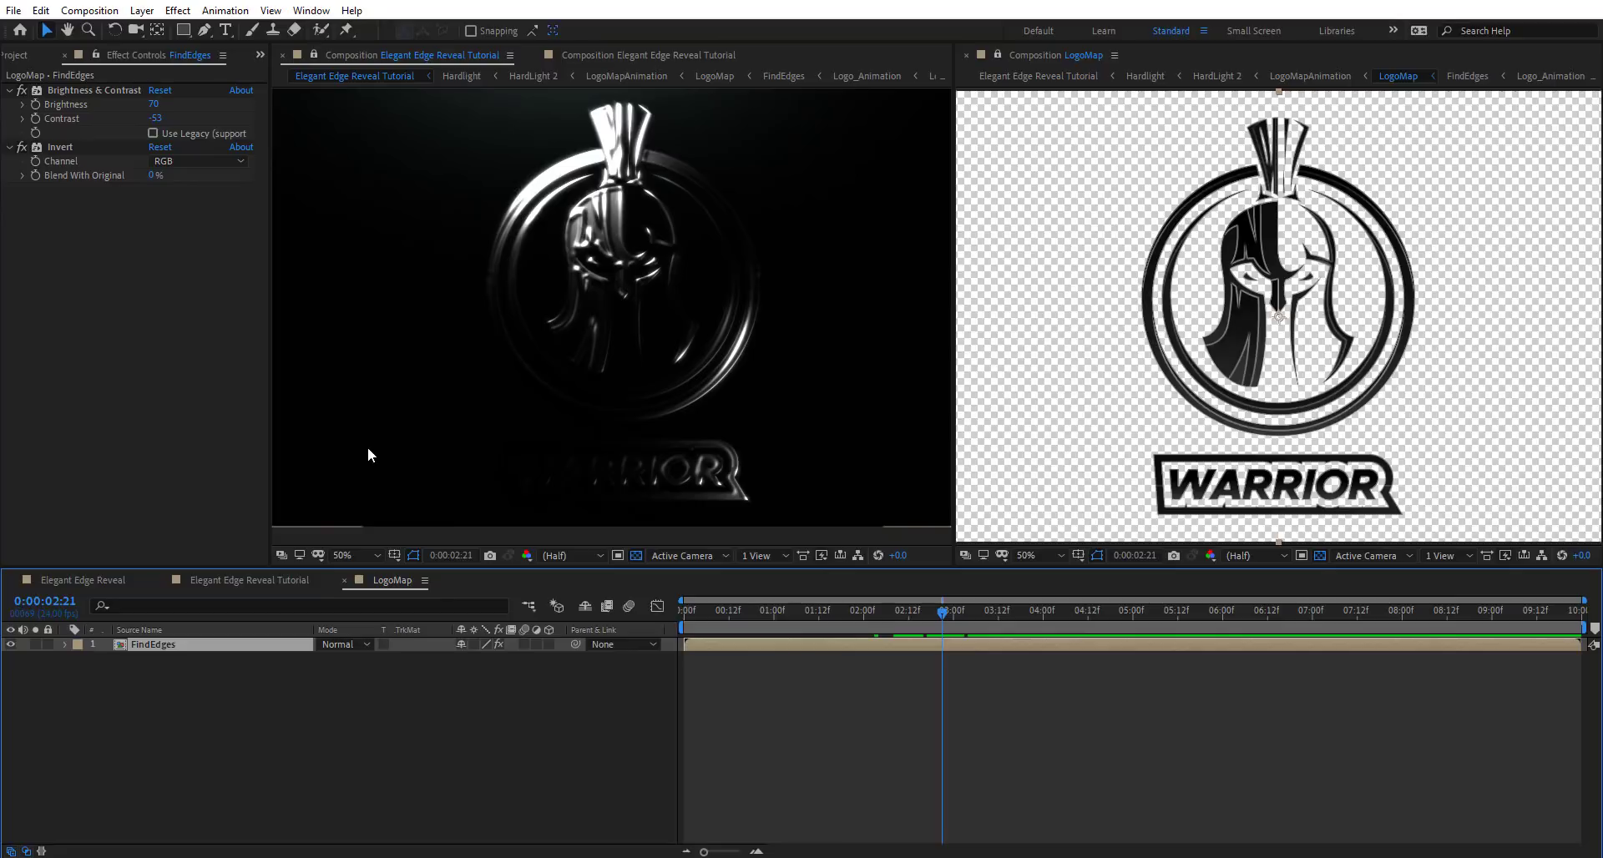
# Set Blend With Original of the FindEdges layer's Invert effect to 40% and toggle the effect to compare the reveal
pyautogui.moveTo(152, 179); pyautogui.dragTo(182, 174)
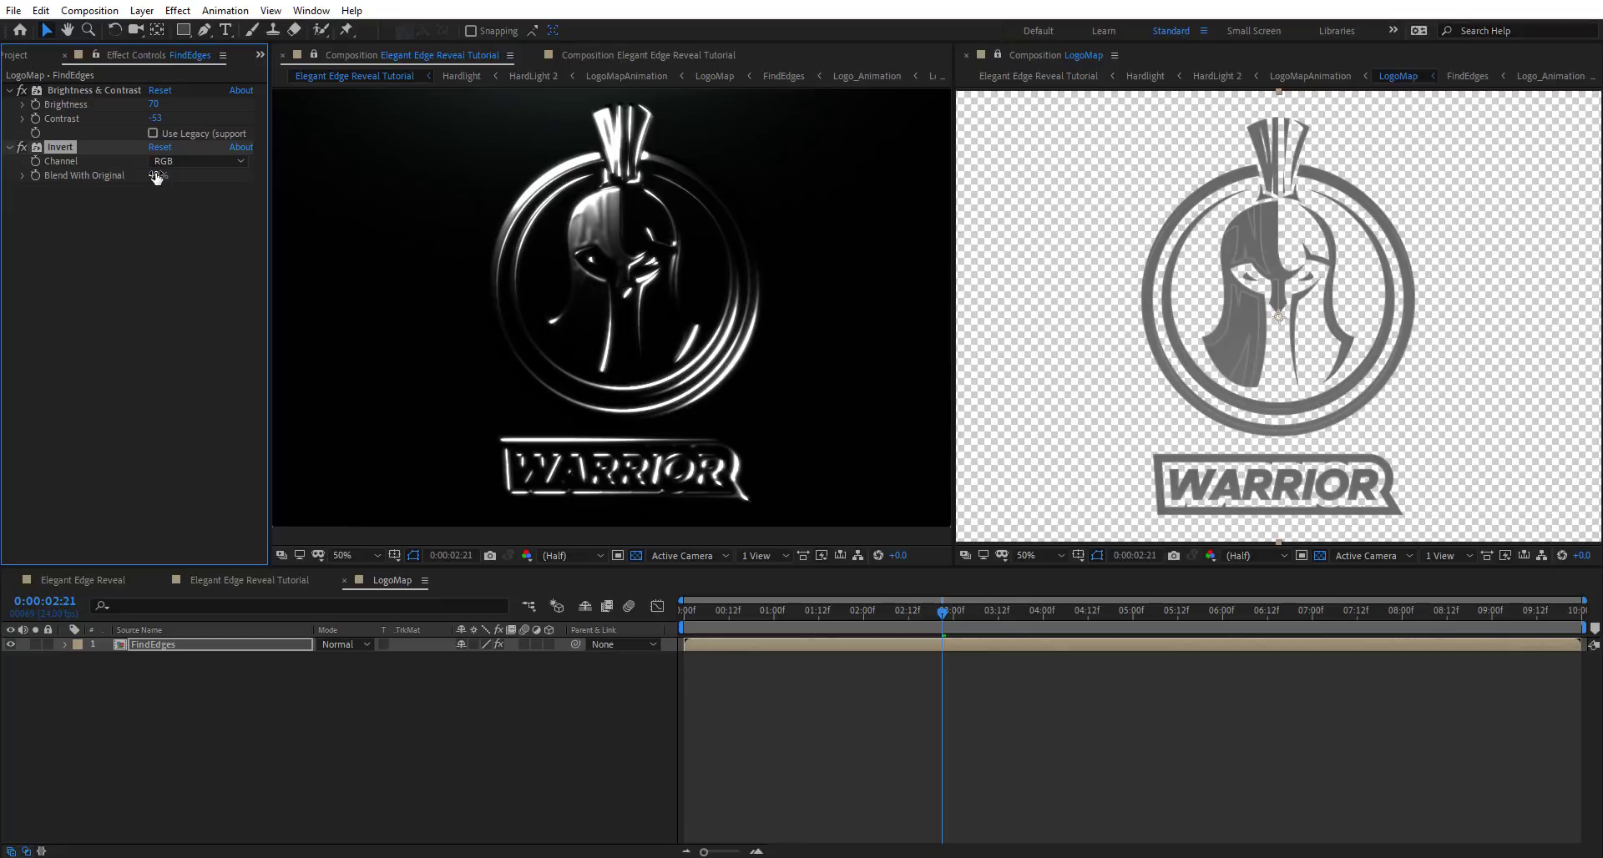
pyautogui.click(23, 147)
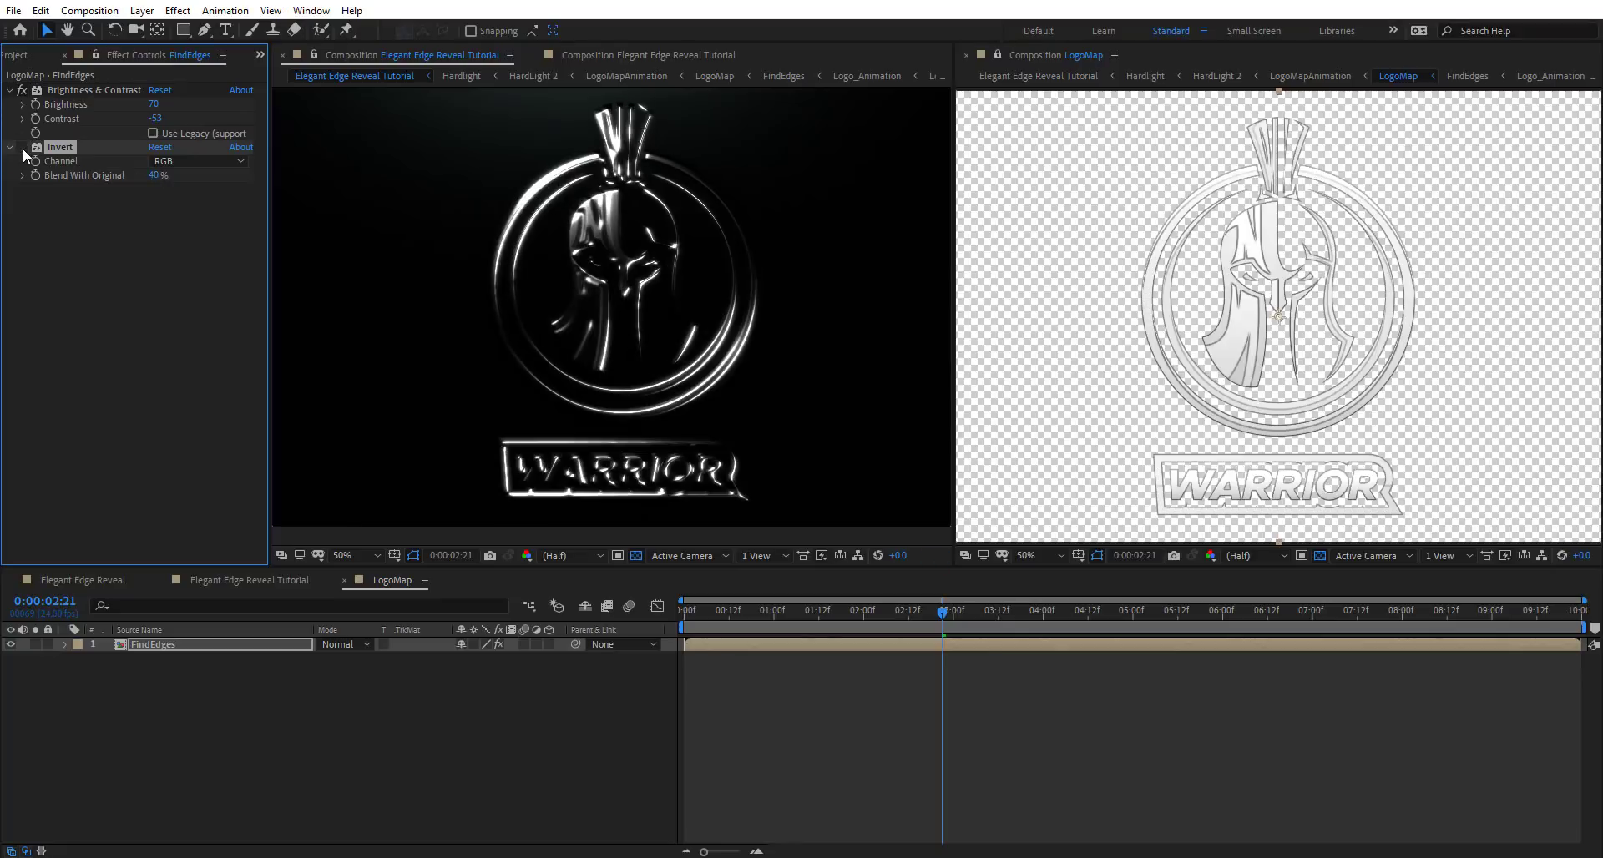
pyautogui.click(24, 150)
pyautogui.click(24, 151)
pyautogui.click(23, 150)
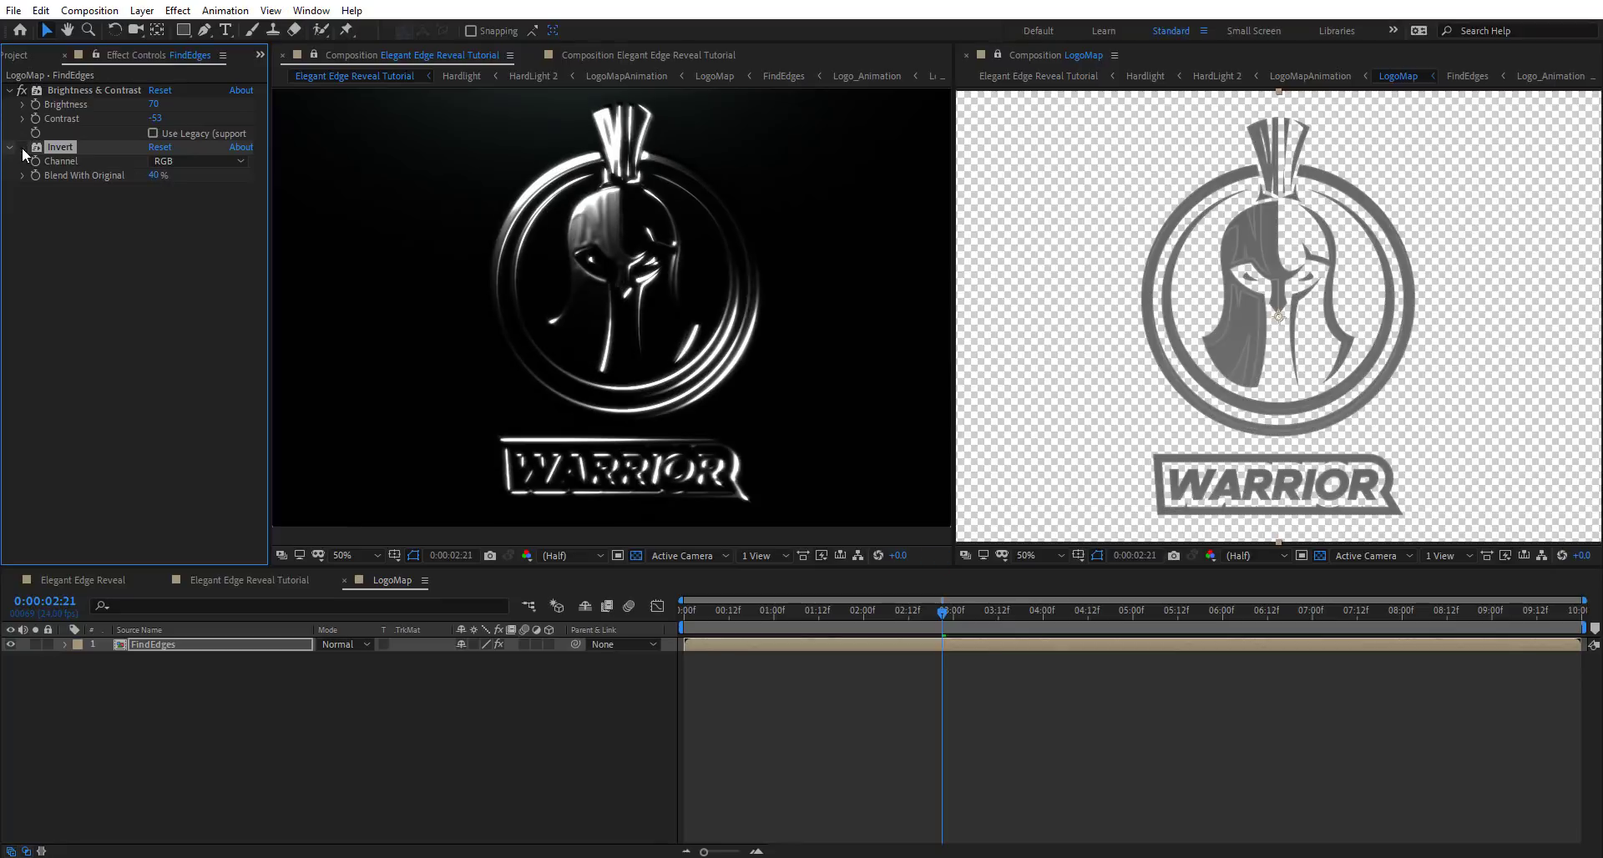
pyautogui.click(24, 150)
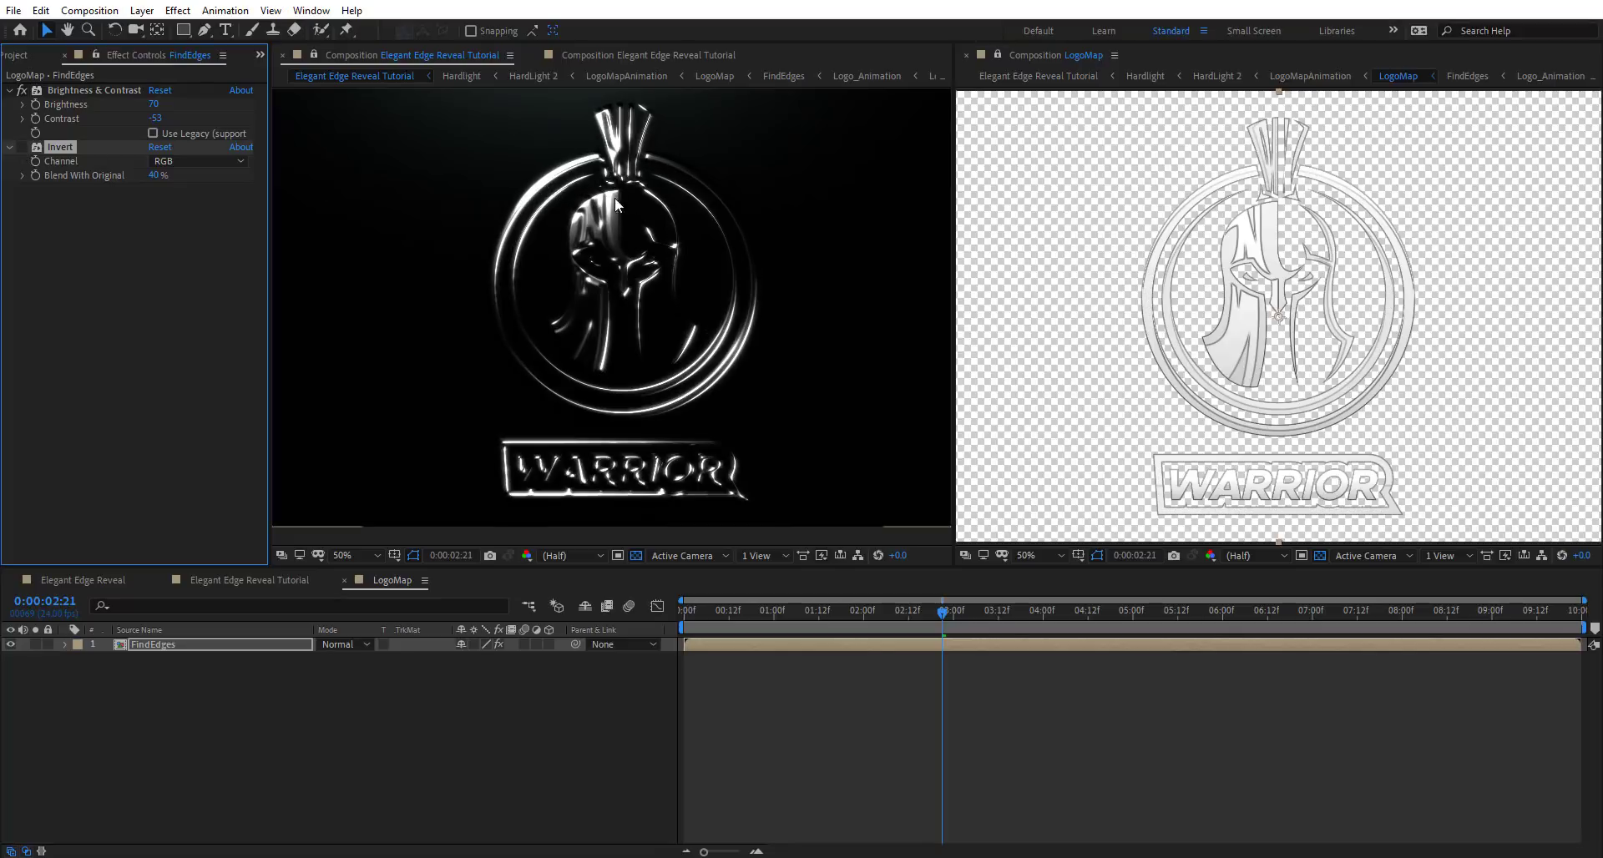
pyautogui.click(23, 149)
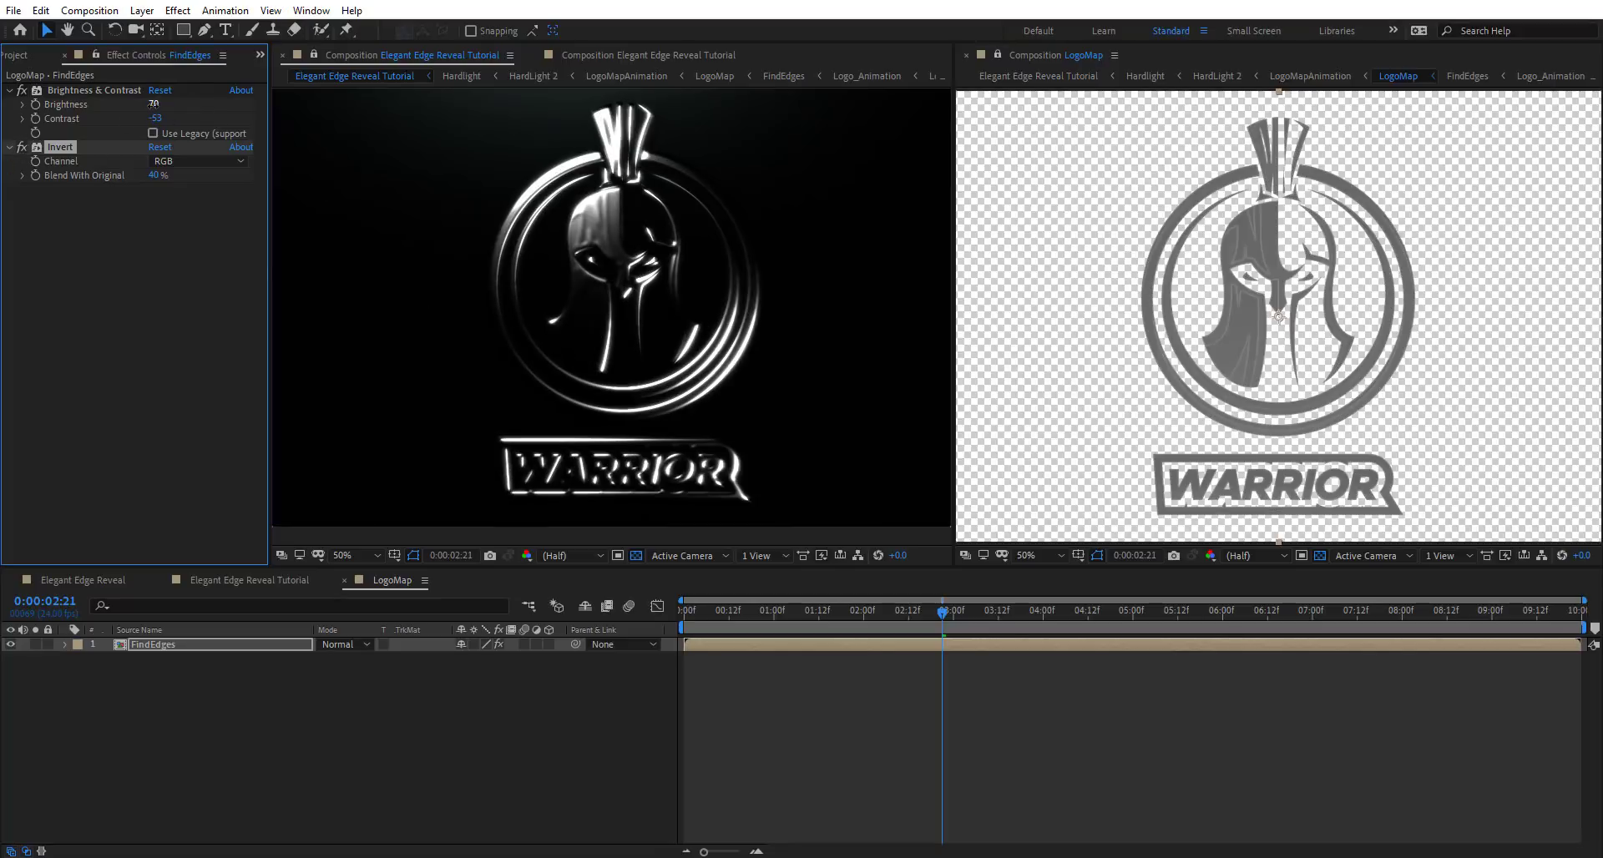
# Set the FindEdges layer's Brightness to 109 and Contrast to 22
pyautogui.moveTo(154, 104); pyautogui.dragTo(292, 107)
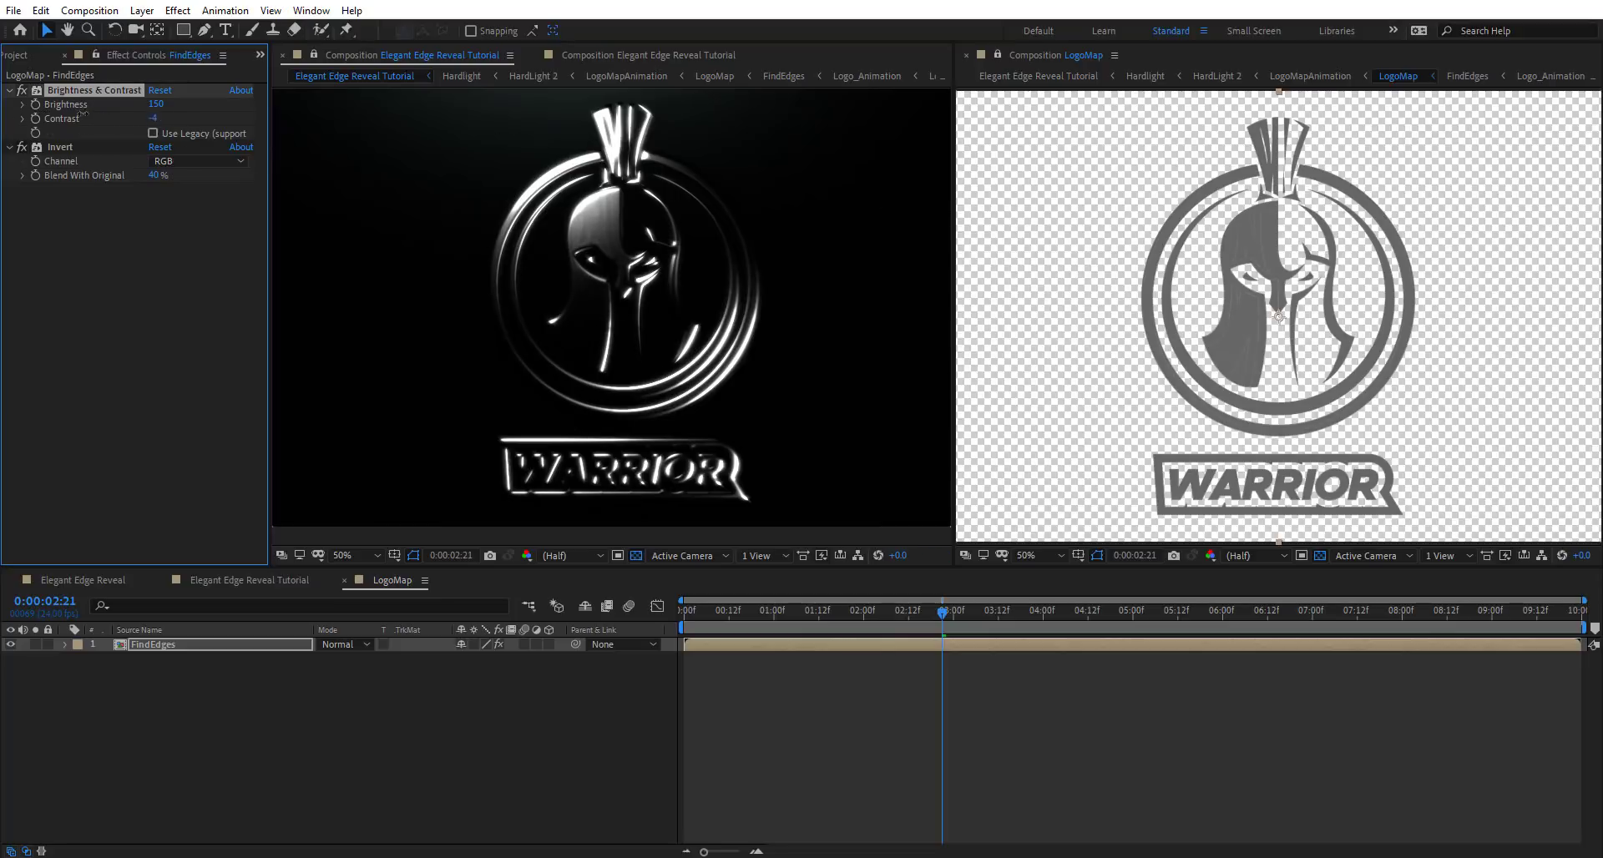
pyautogui.moveTo(156, 103); pyautogui.dragTo(129, 102)
# Open the FindEdges composition and turn on Invert in the Logo_Animation layer's Find Edges effect
pyautogui.doubleClick(203, 644)
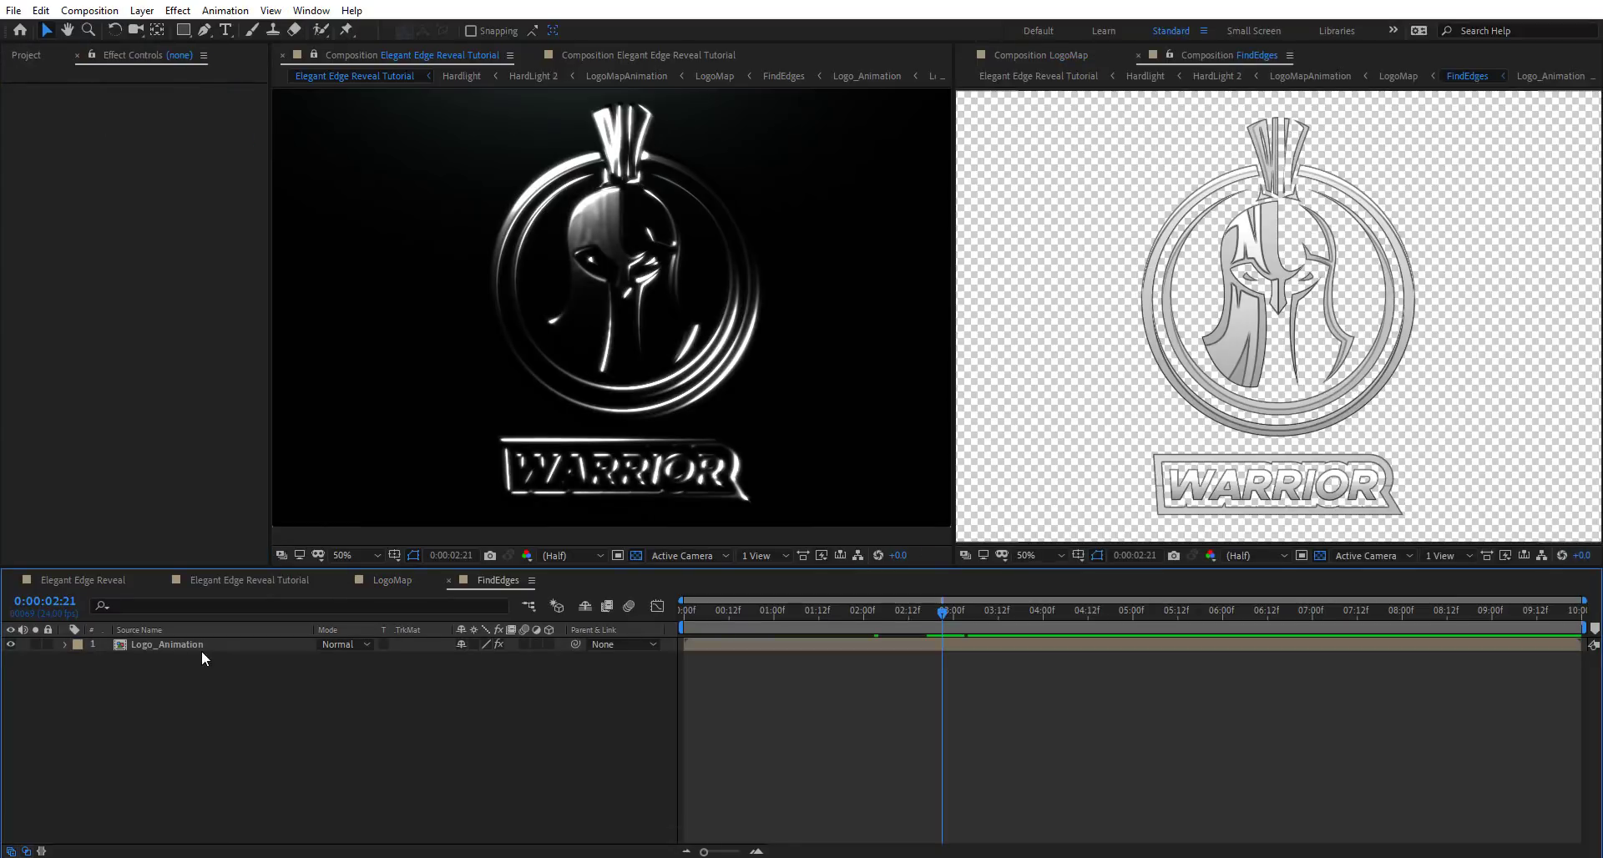
pyautogui.click(152, 103)
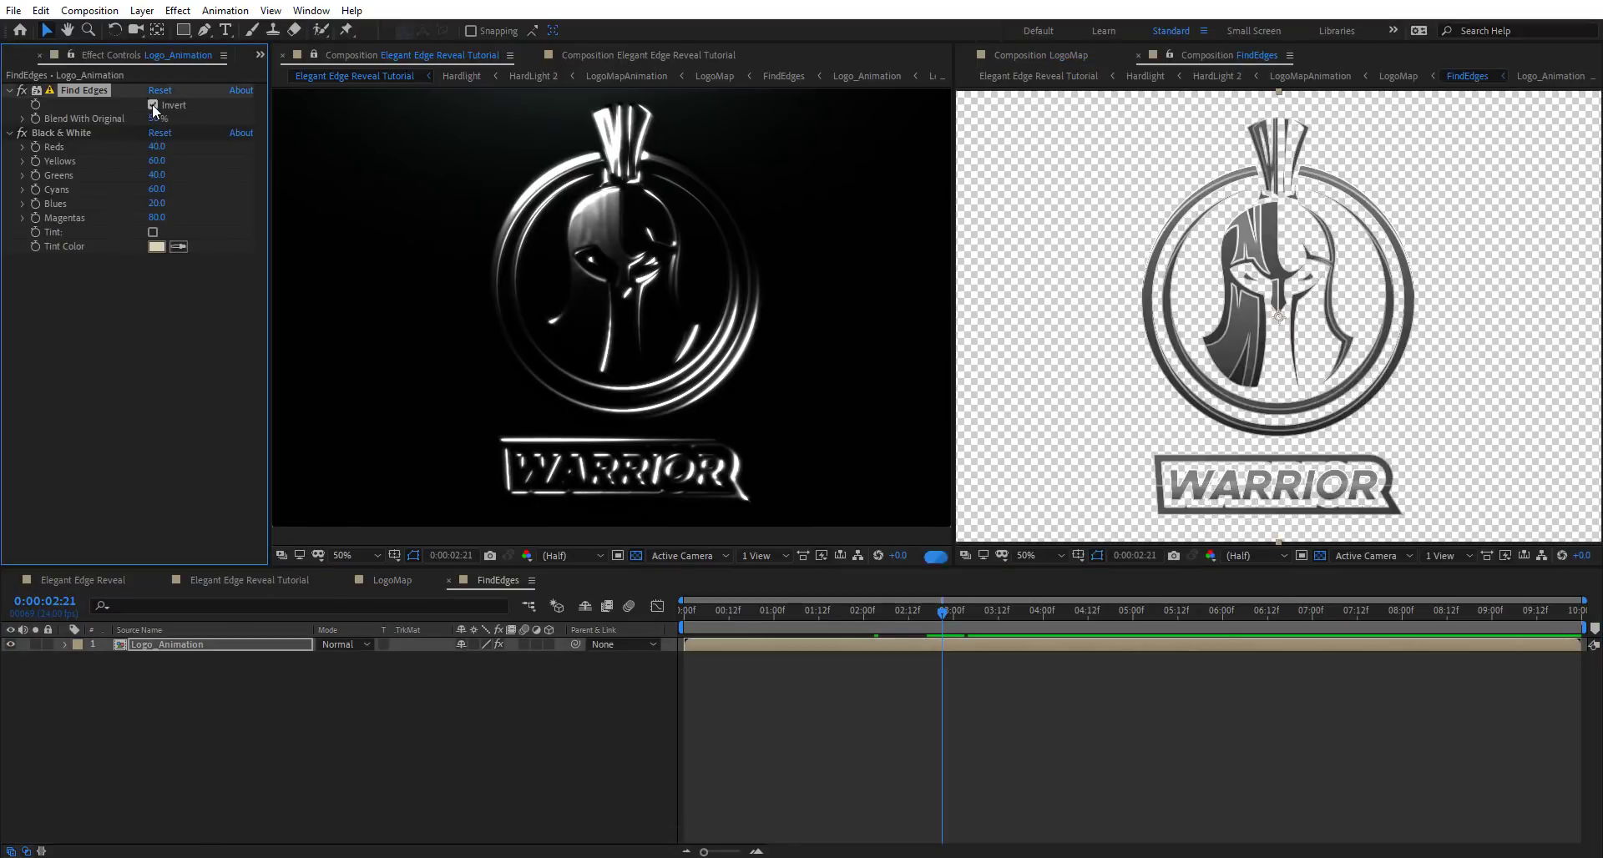
pyautogui.click(148, 102)
pyautogui.click(151, 103)
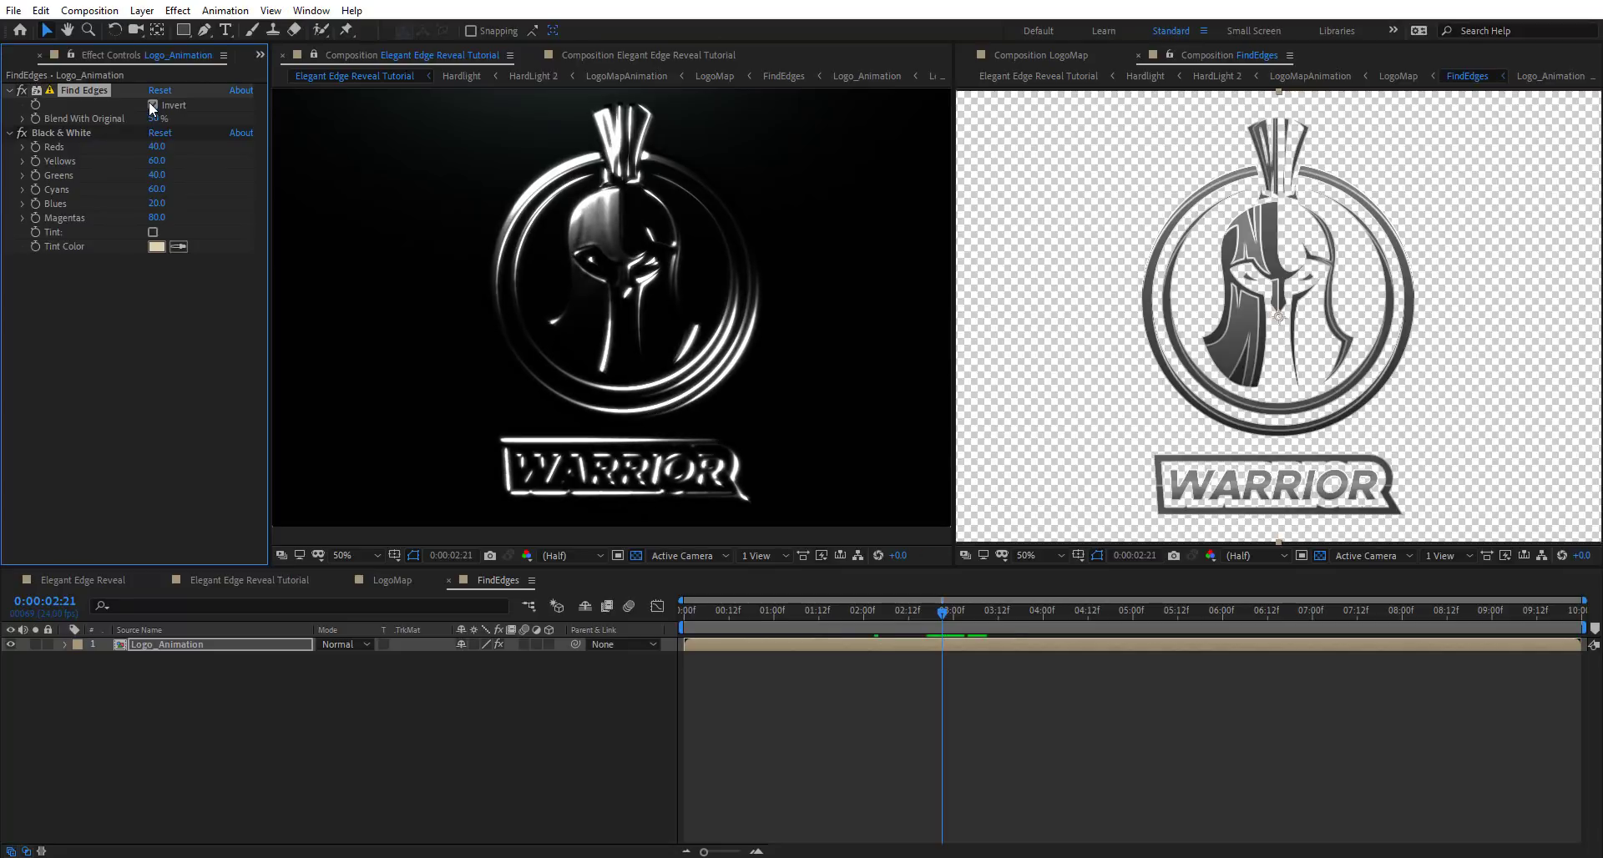
# Toggle the Logo_Animation layer's Black & White effect off and on to compare the logo map
pyautogui.click(22, 134)
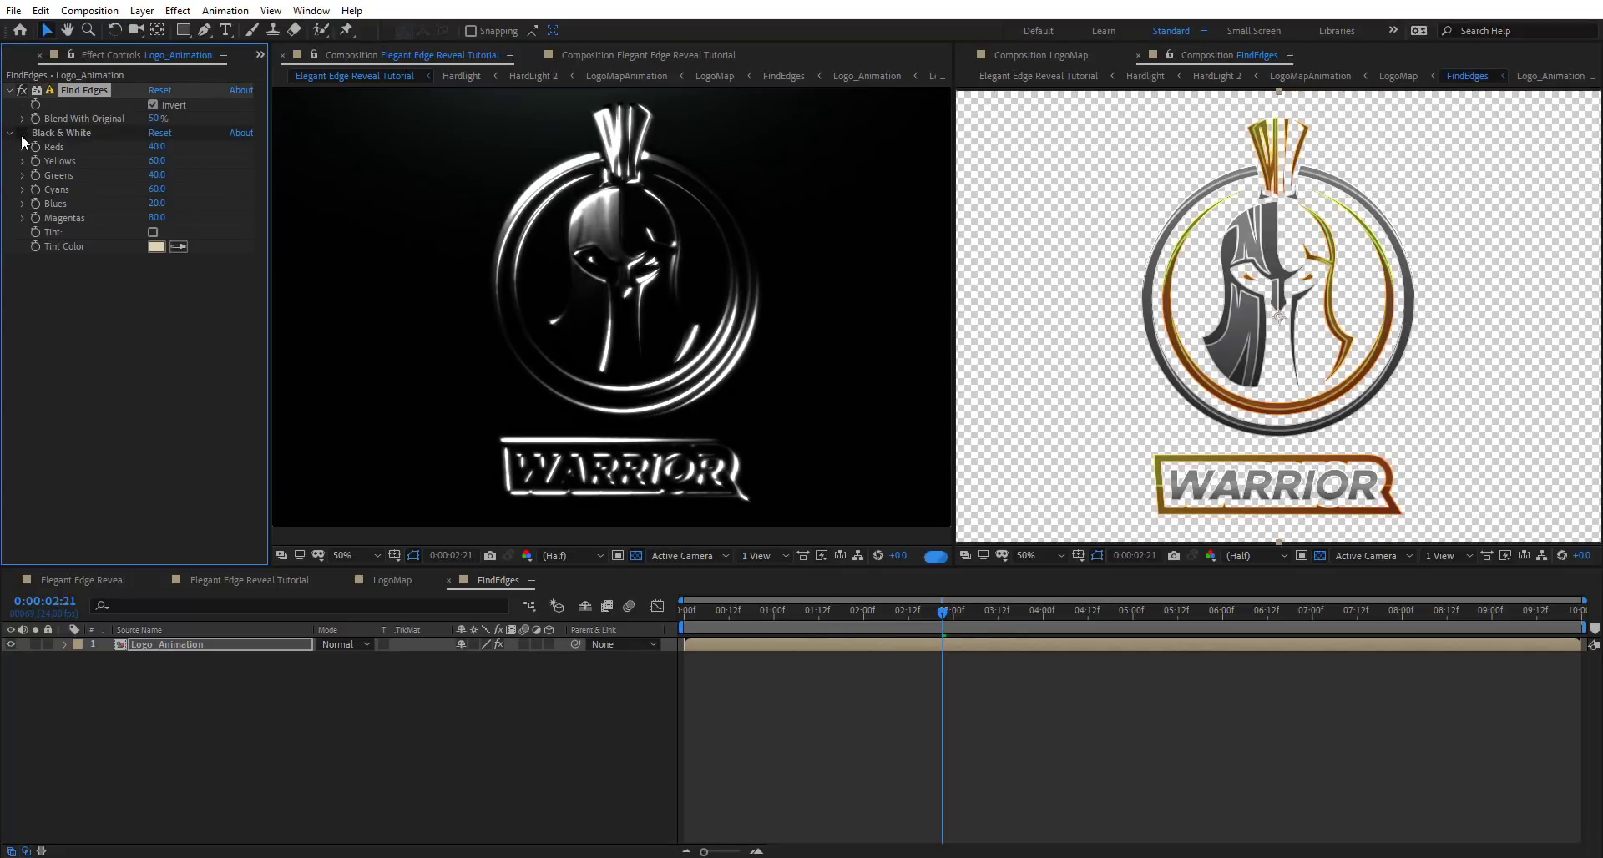
pyautogui.click(22, 134)
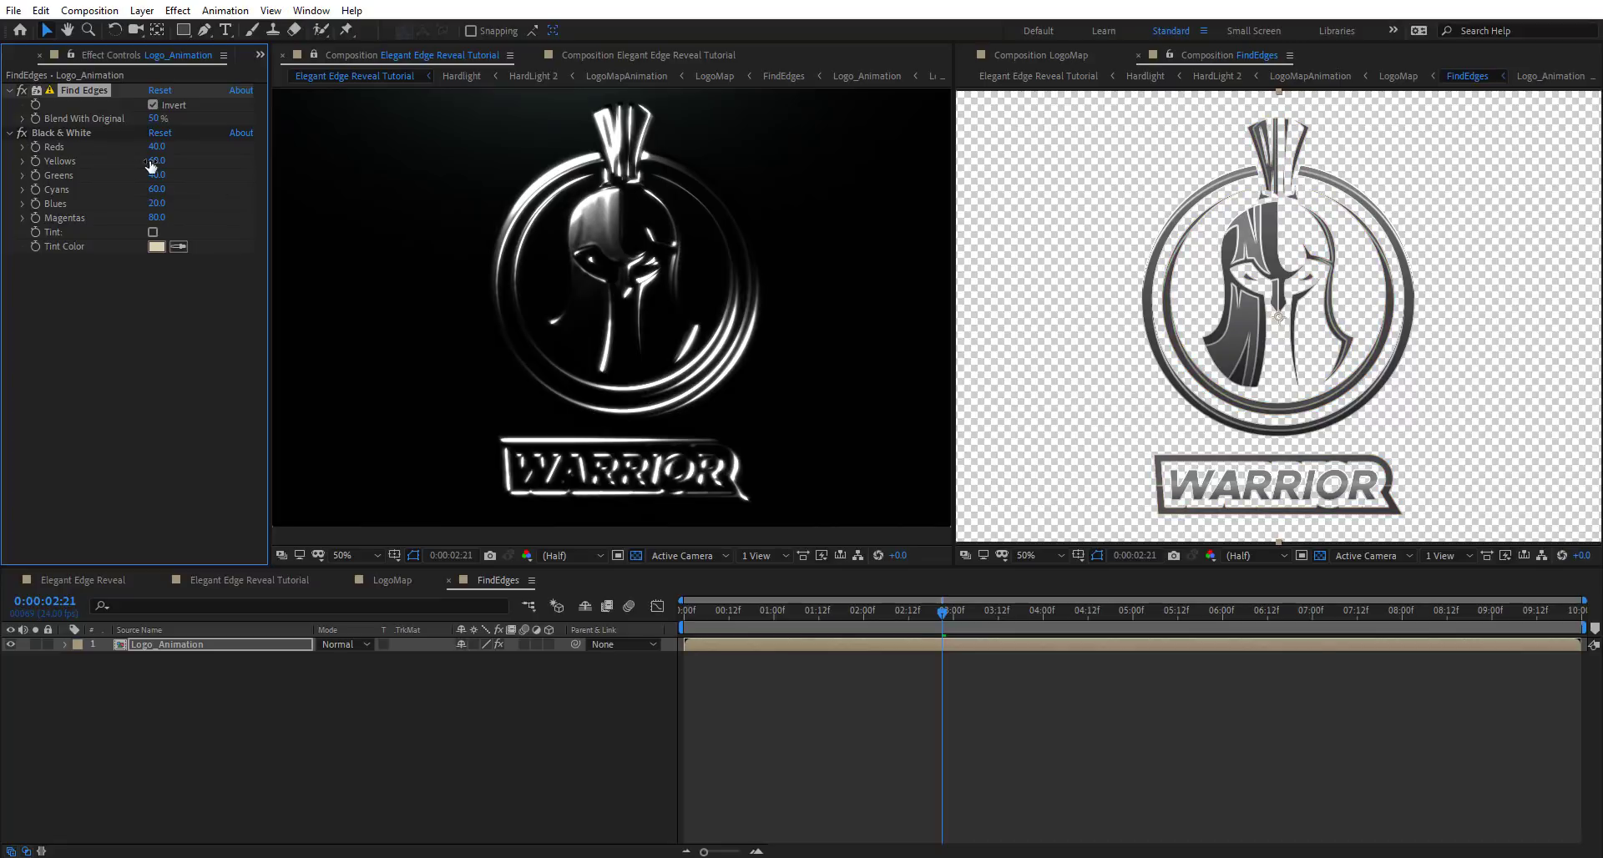
pyautogui.click(22, 134)
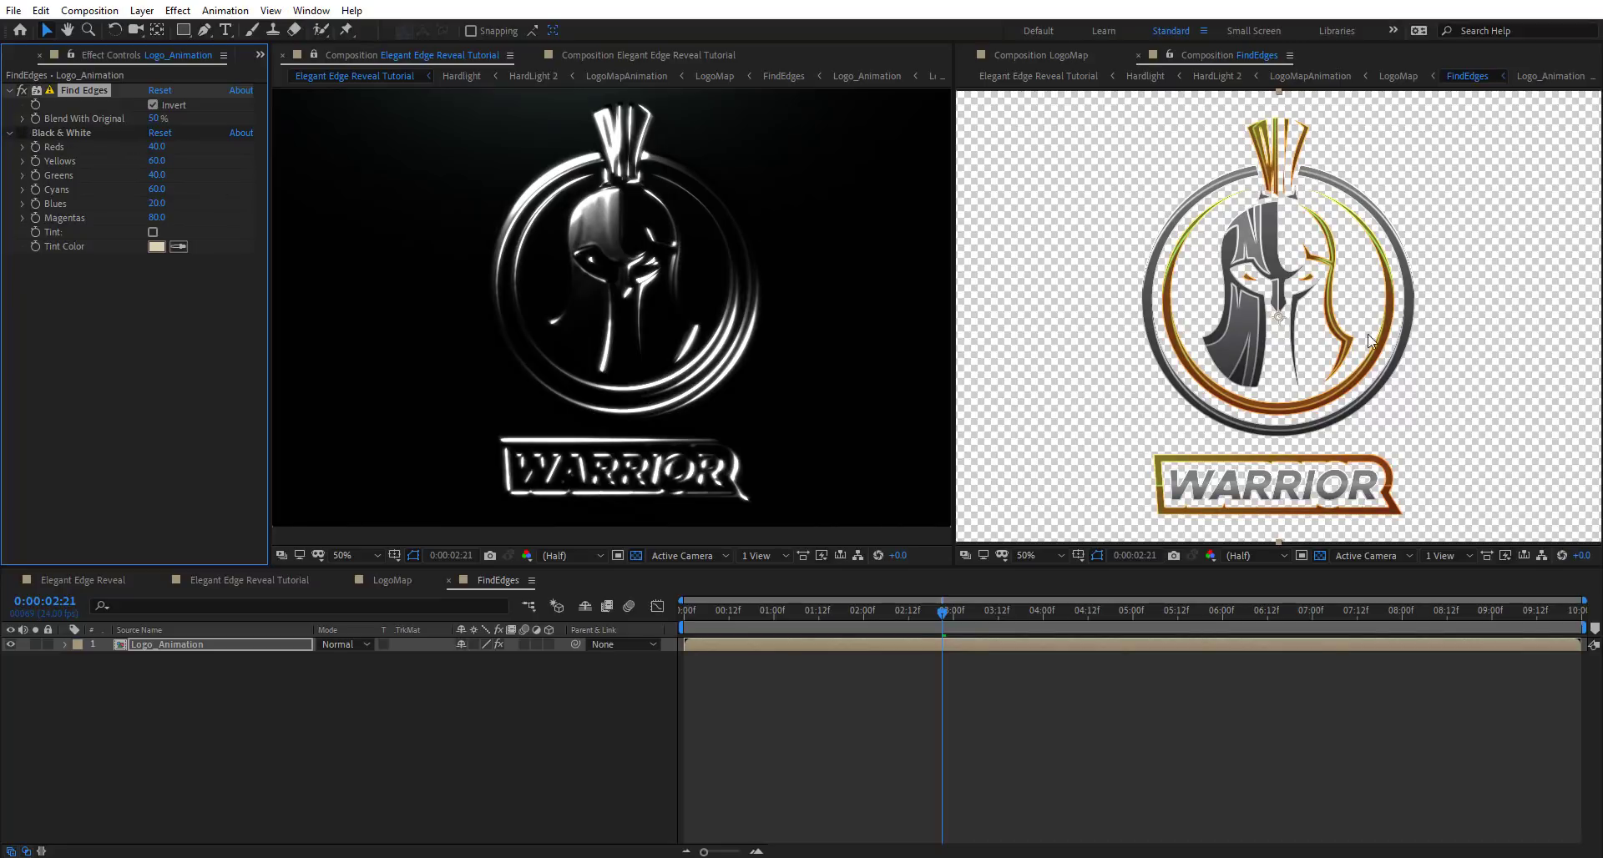
pyautogui.click(22, 134)
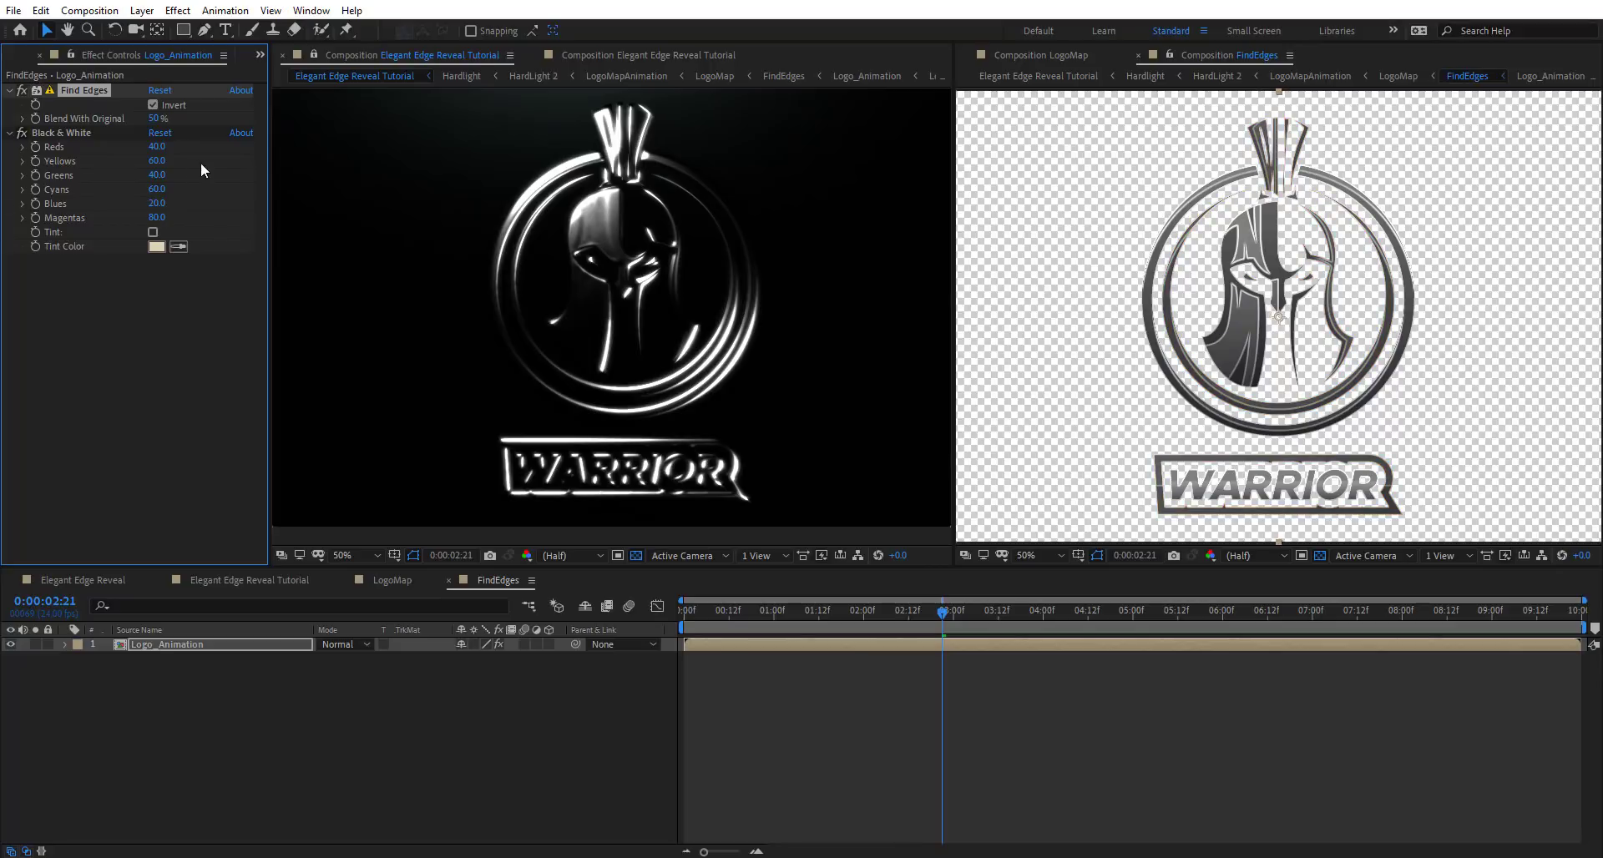
# Try low Reds and Yellows values in Logo_Animation's Black & White effect, and set both to 300
pyautogui.moveTo(158, 161); pyautogui.dragTo(3, 247)
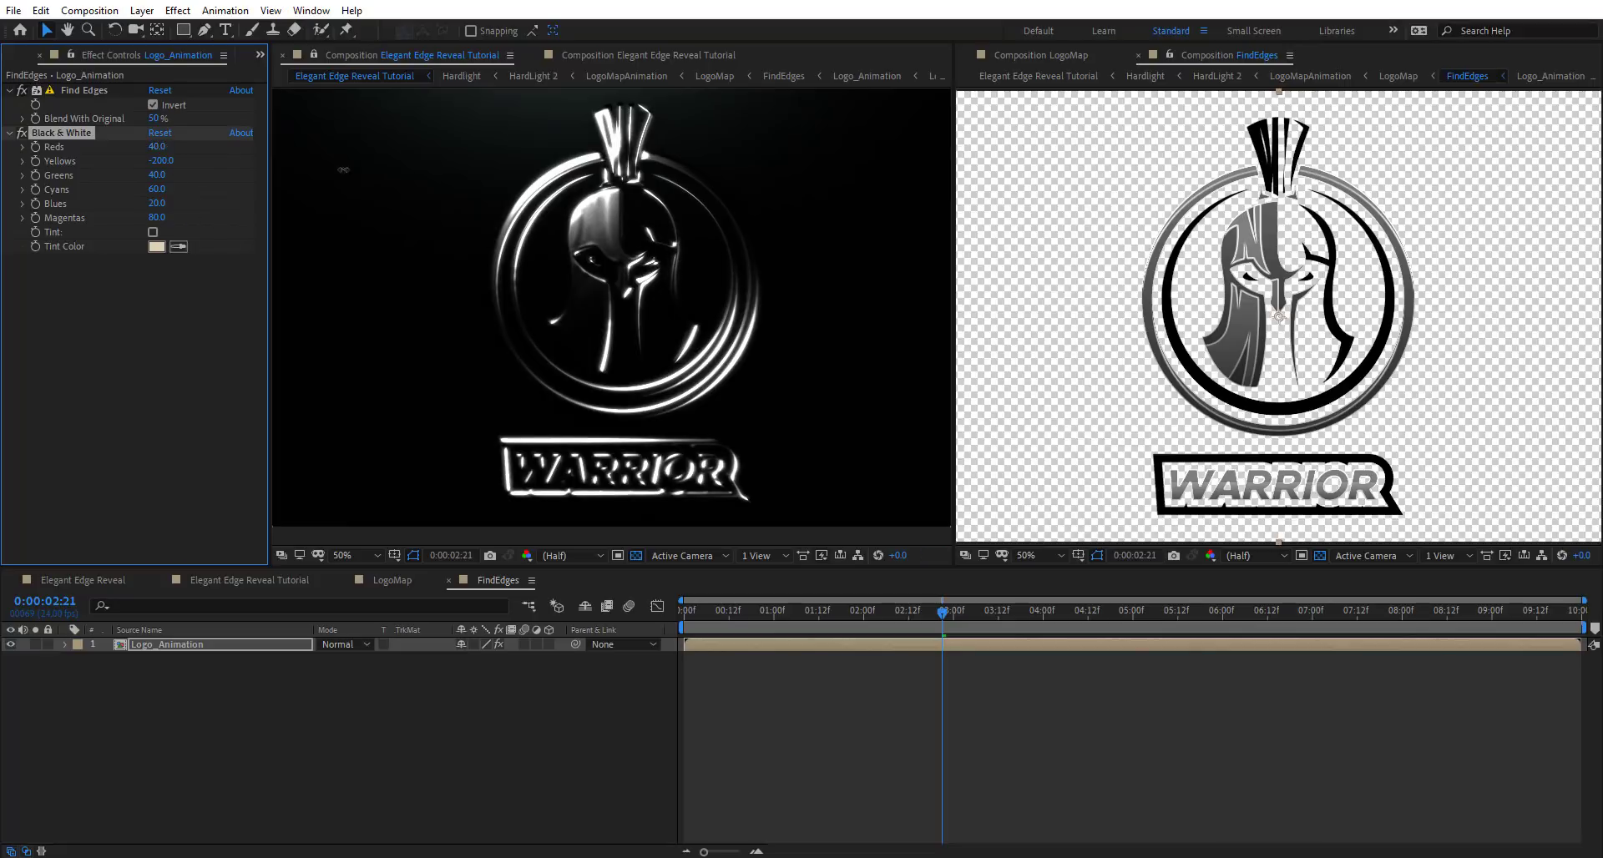
pyautogui.moveTo(157, 146); pyautogui.dragTo(2, 190)
pyautogui.moveTo(157, 163); pyautogui.dragTo(848, 246)
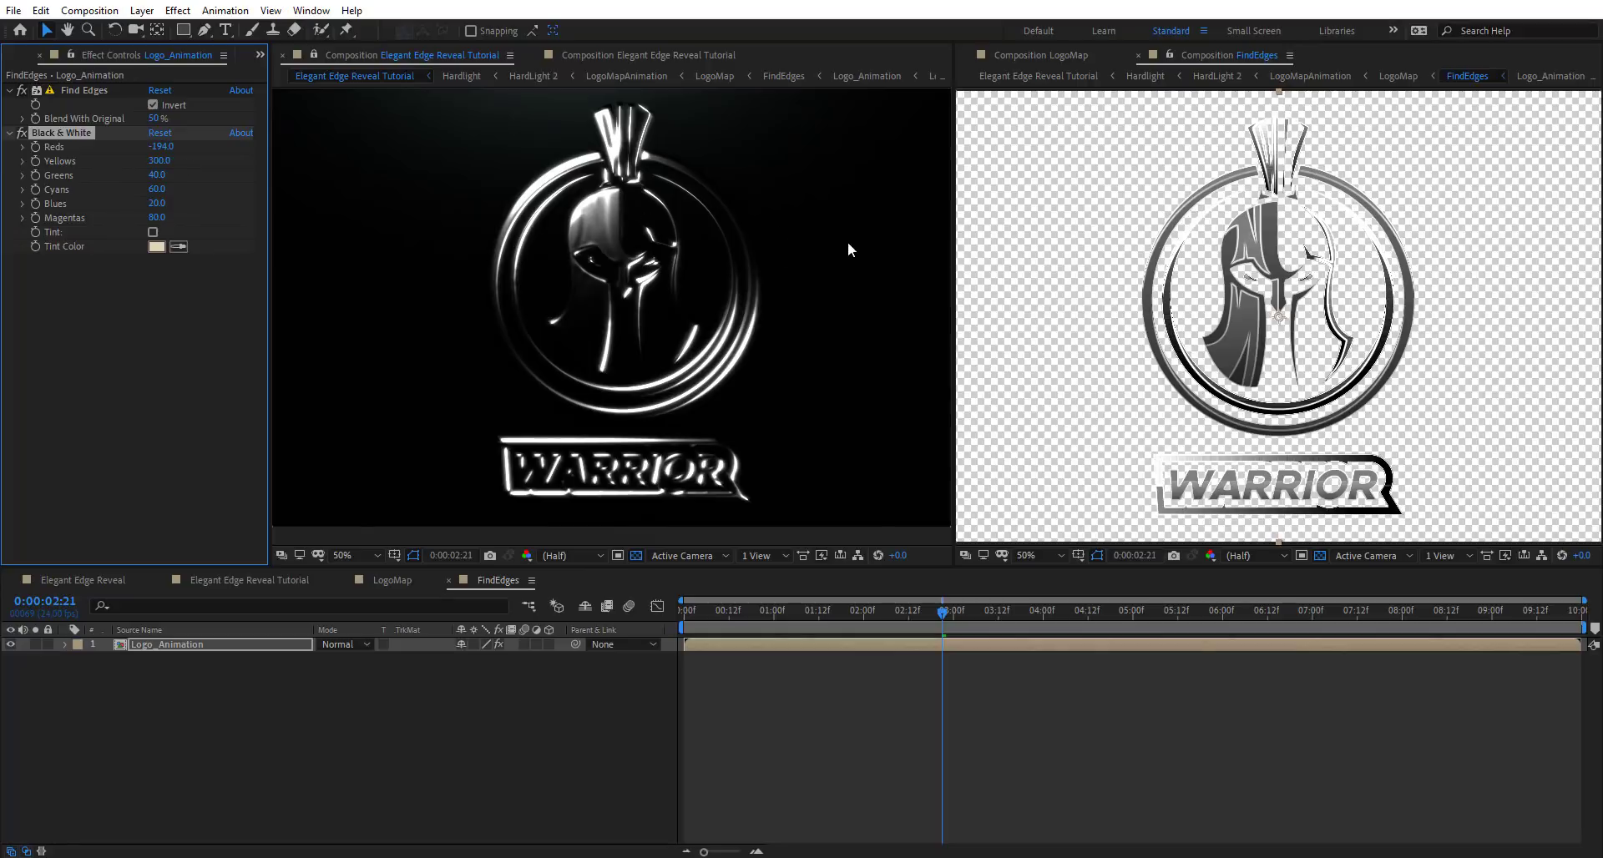
pyautogui.moveTo(215, 152); pyautogui.dragTo(626, 262)
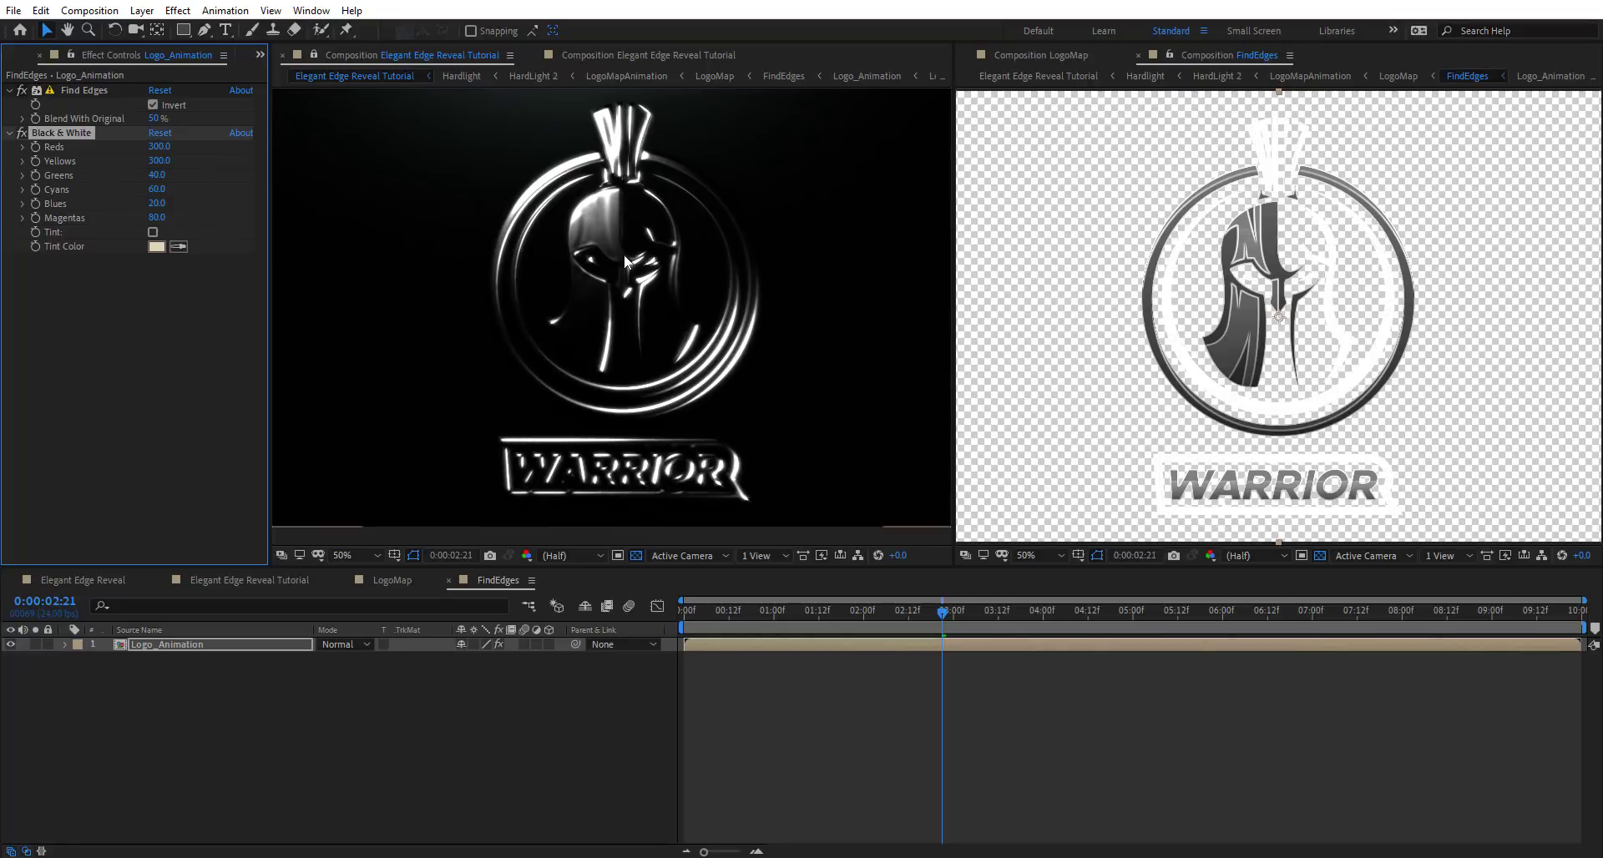
# Turn off Invert in Find Edges, try different blend amounts, and set Blend With Original to 50%
pyautogui.click(162, 106)
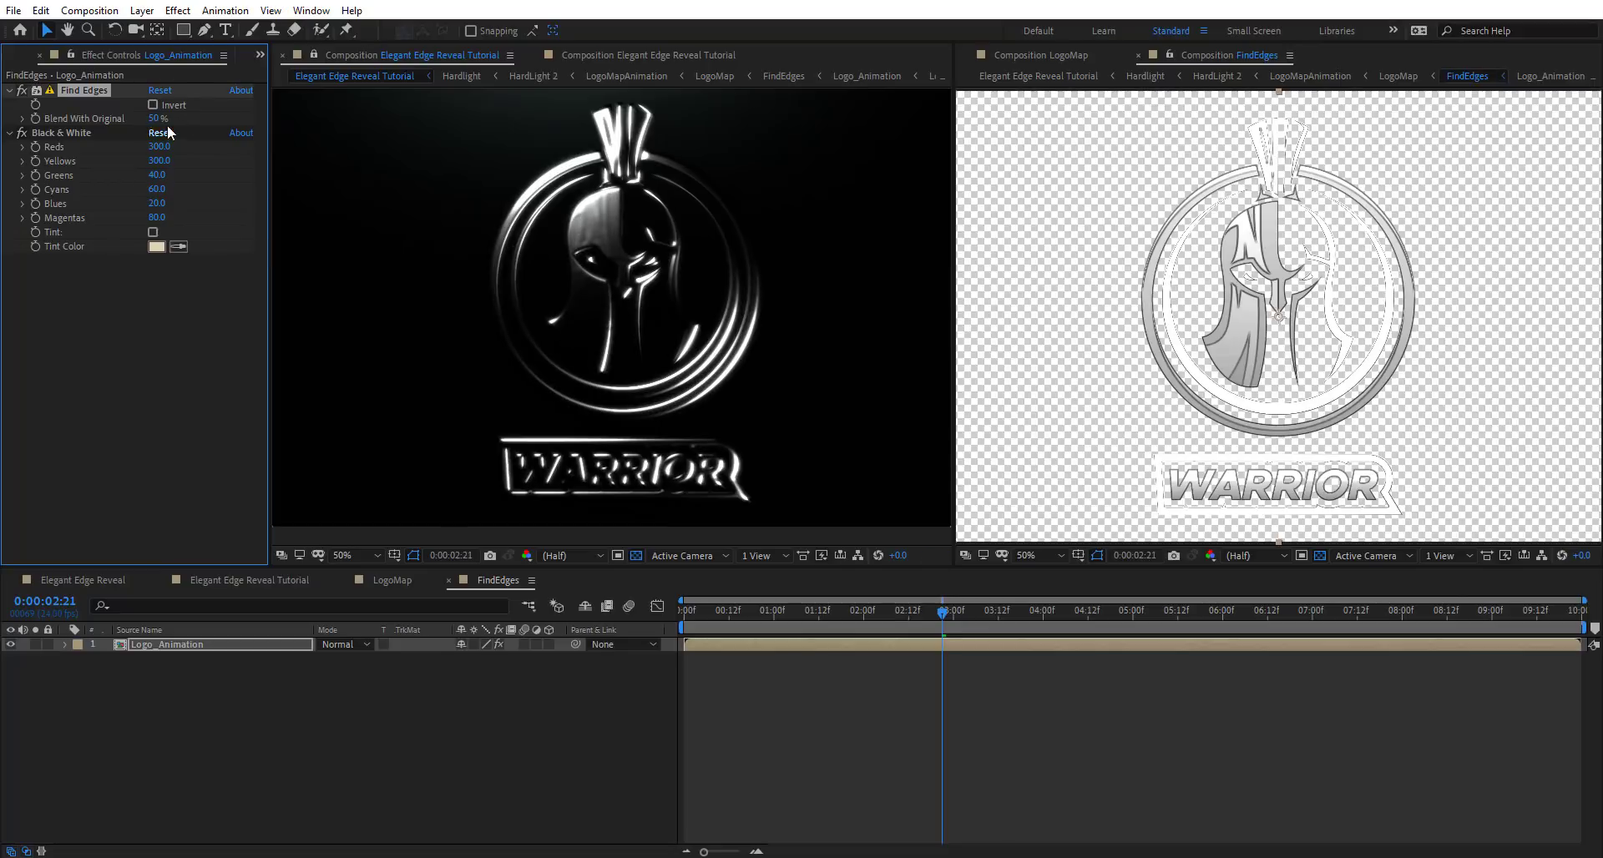
pyautogui.moveTo(154, 118)
pyautogui.mouseDown()
pyautogui.moveTo(58, 117)
pyautogui.moveTo(310, 125)
pyautogui.mouseUp()
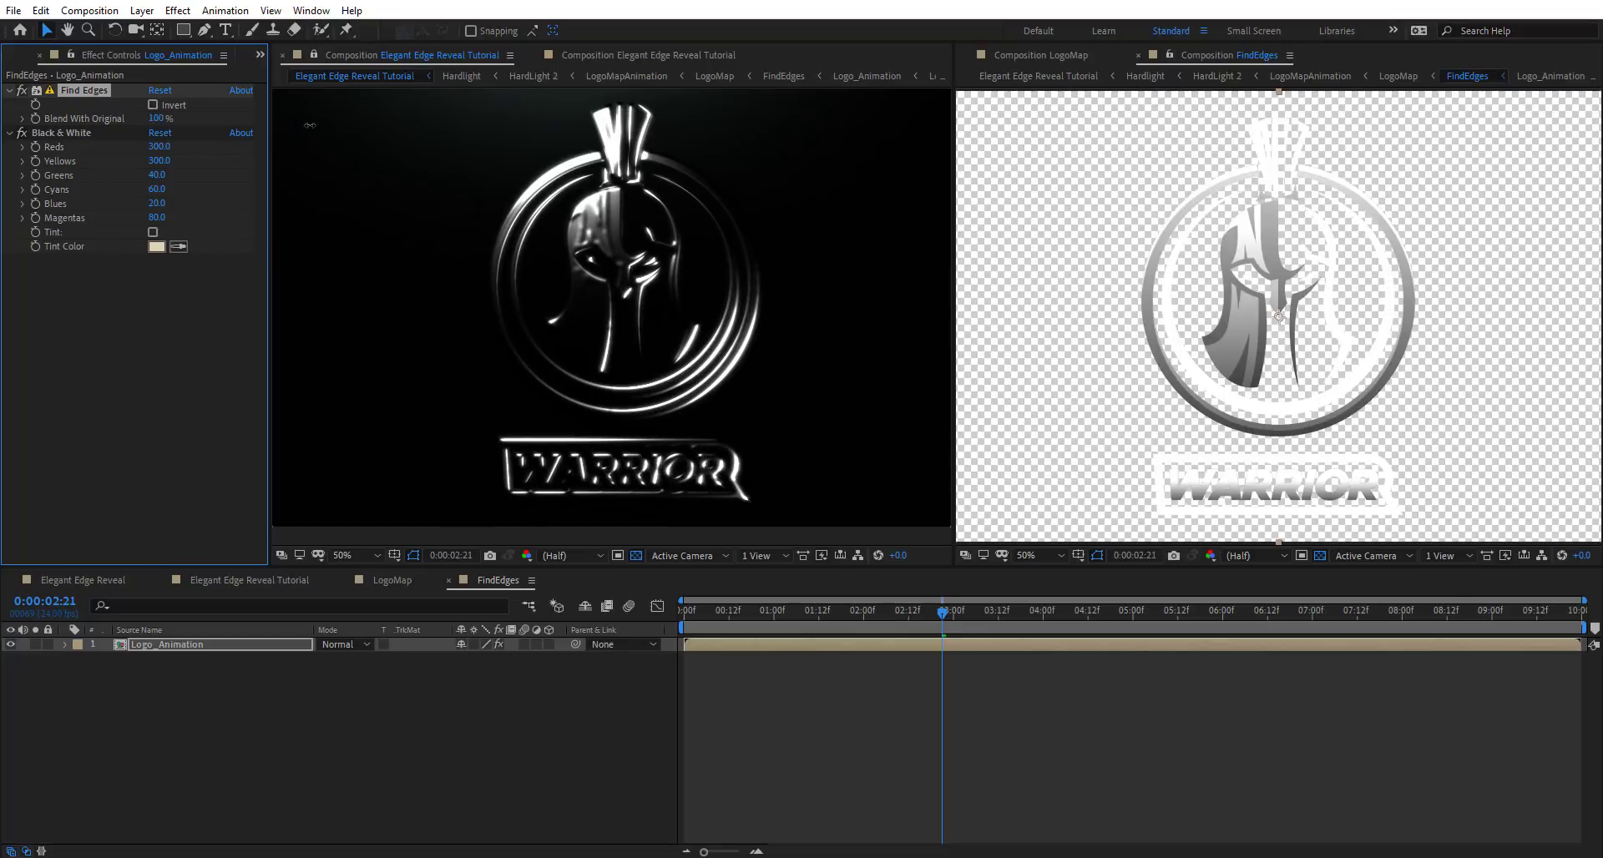
pyautogui.moveTo(157, 118); pyautogui.dragTo(99, 115)
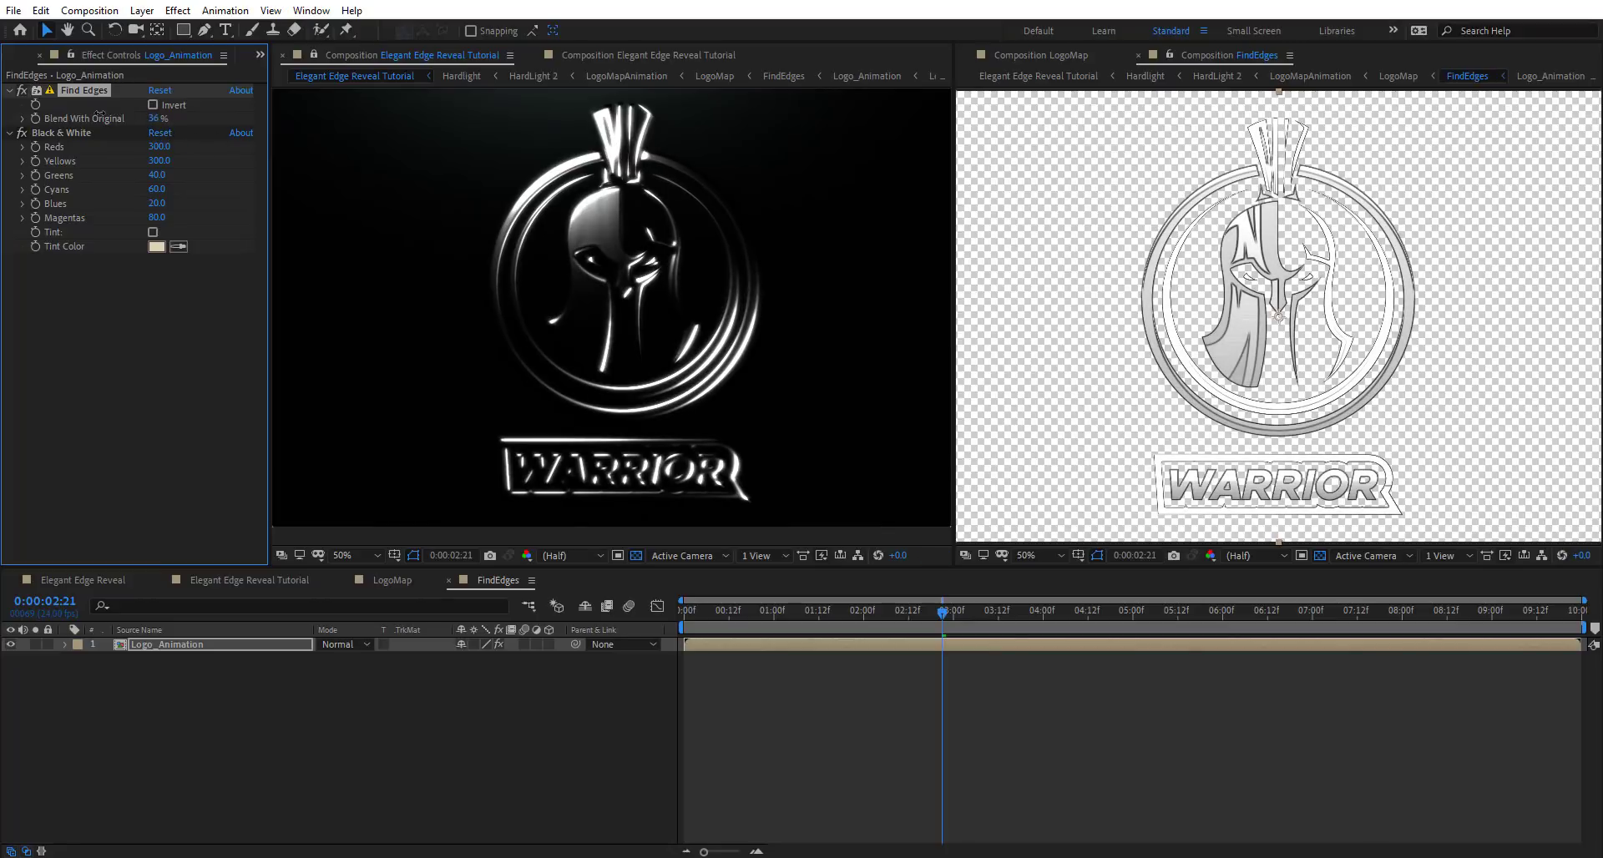
pyautogui.click(154, 118)
pyautogui.press('Return')
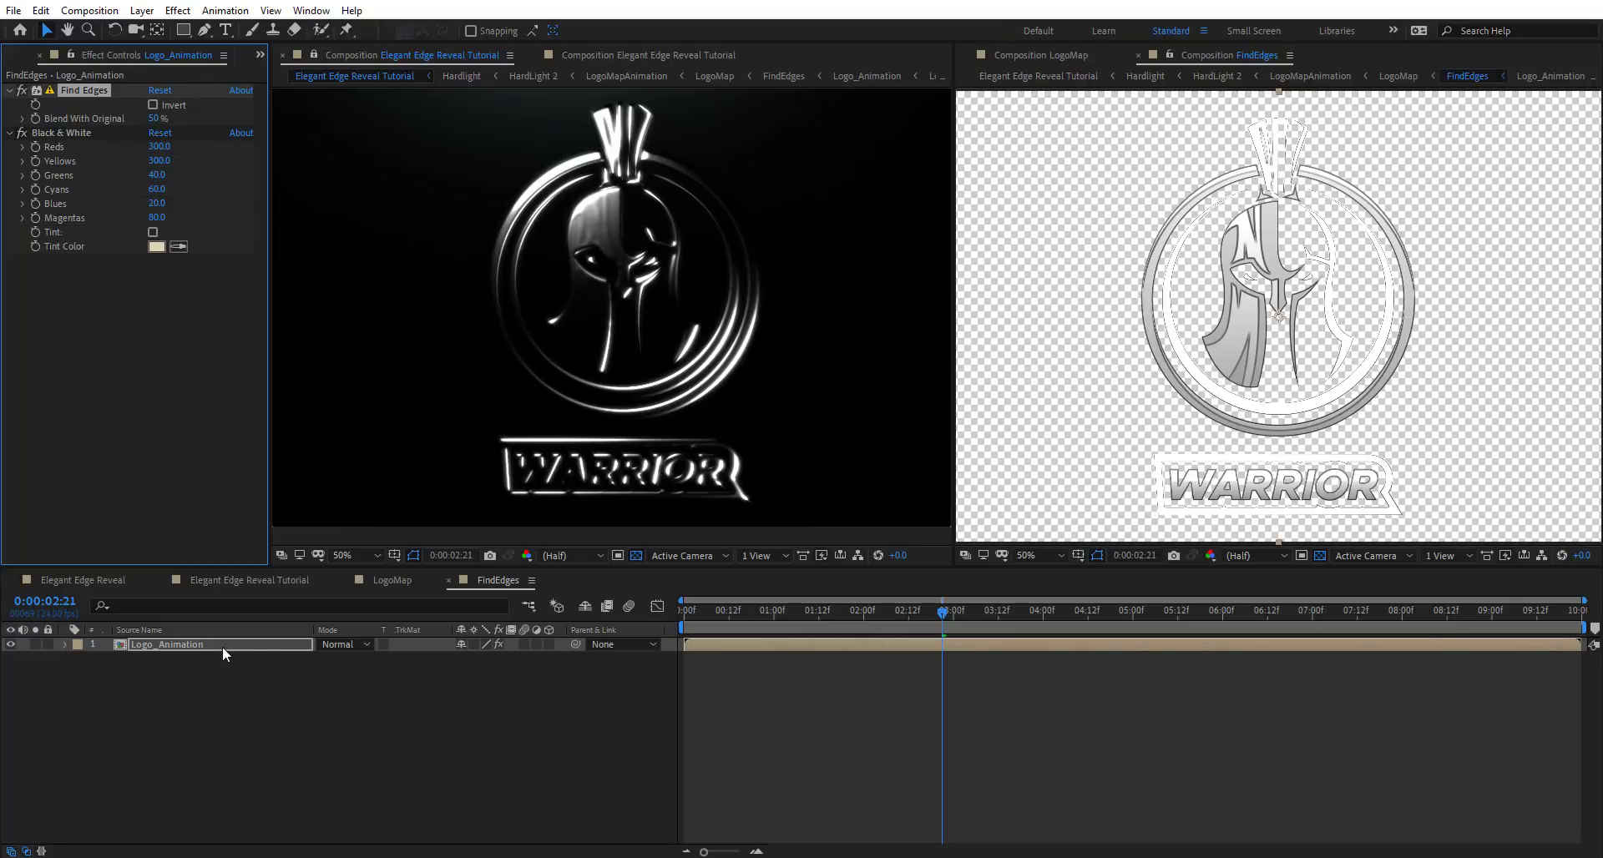
# Open the LogoMapAnimation composition from the composition flowchart
pyautogui.press('shift')
pyautogui.click(119, 655)
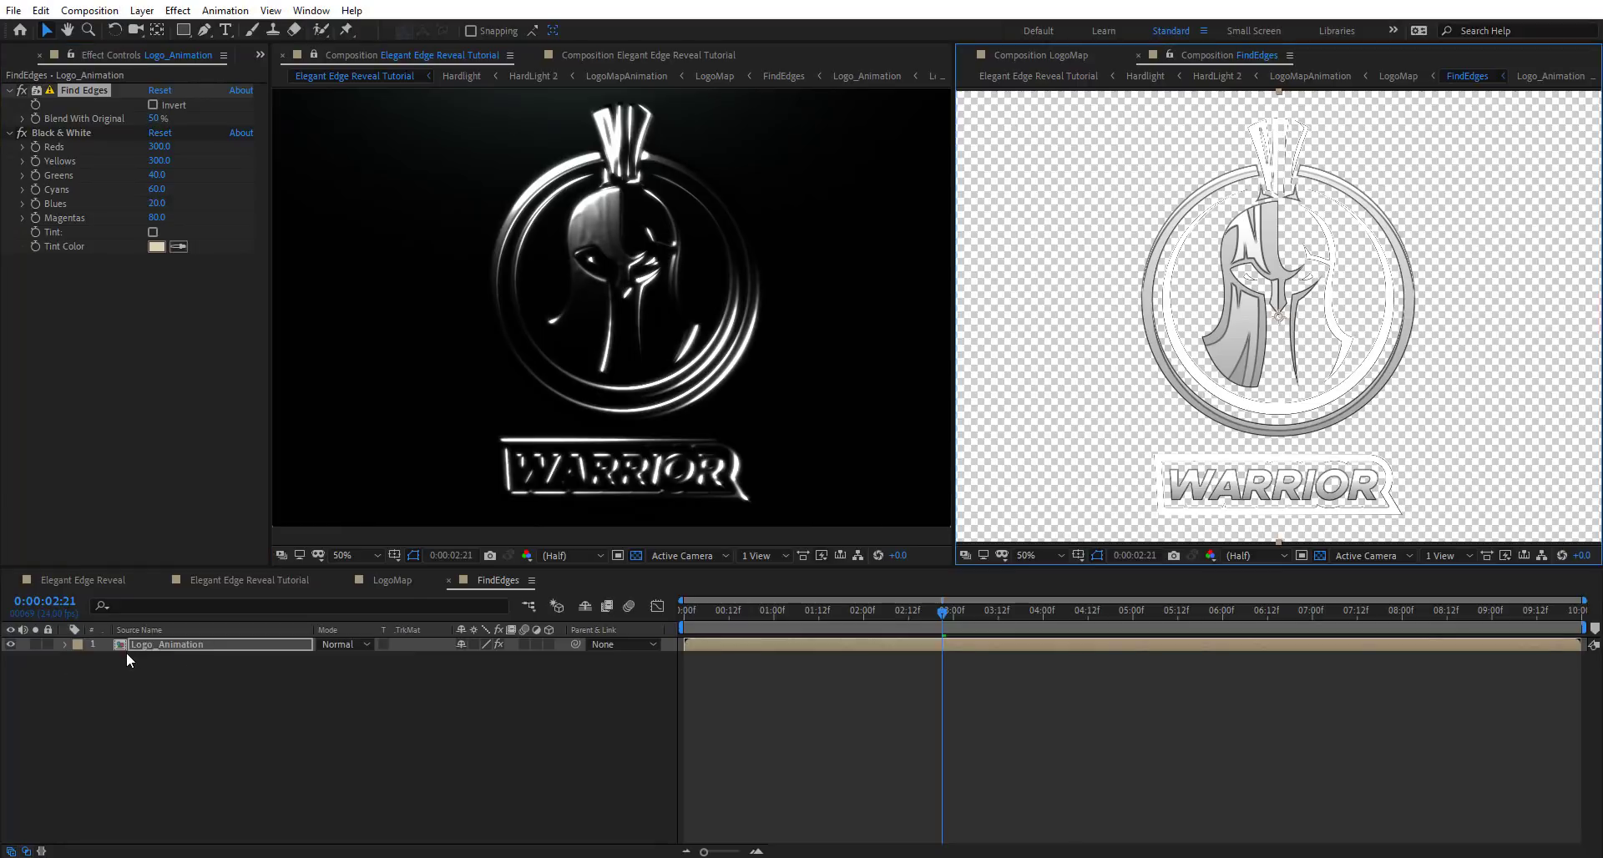
pyautogui.click(19, 666)
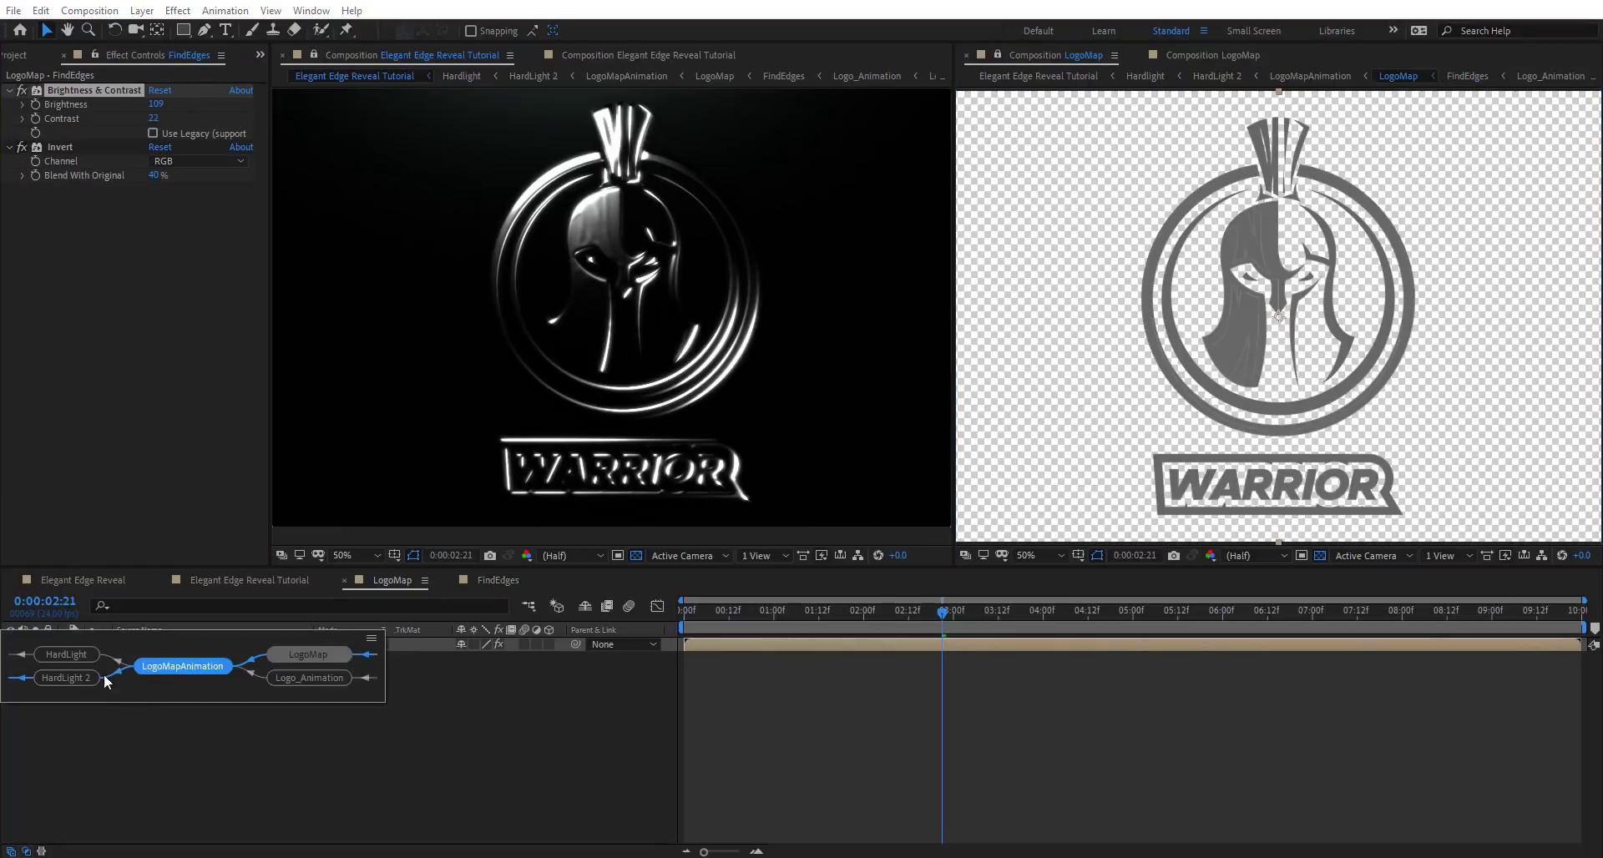
pyautogui.click(168, 666)
pyautogui.click(164, 660)
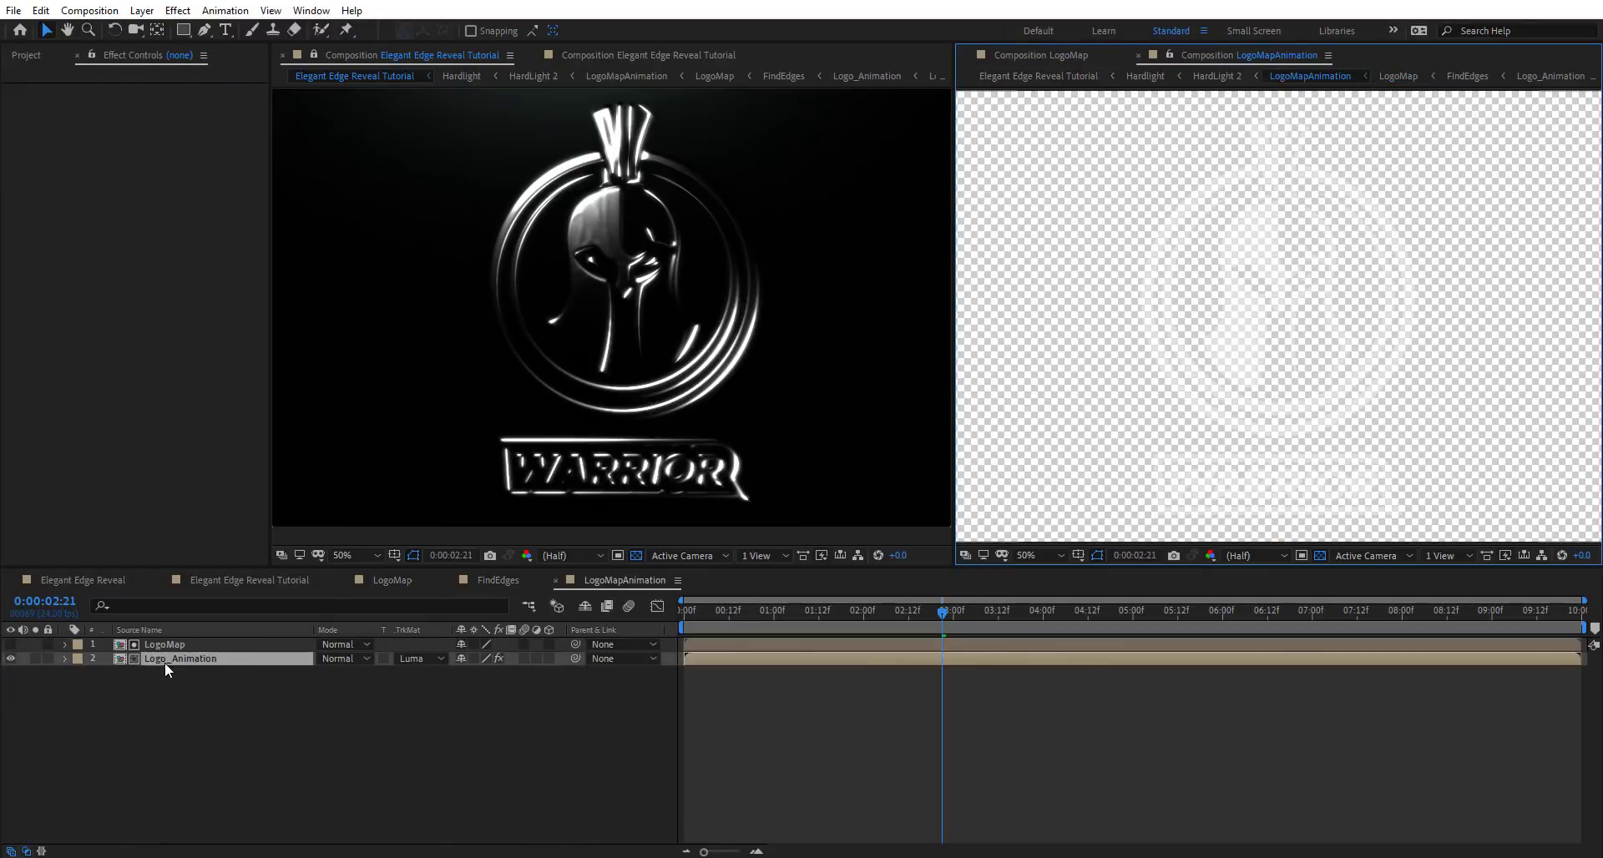
# Apply a Fast Box Blur with Blur Radius 5 to the LogoMap layer and toggle the effect to compare the result
pyautogui.click(210, 647)
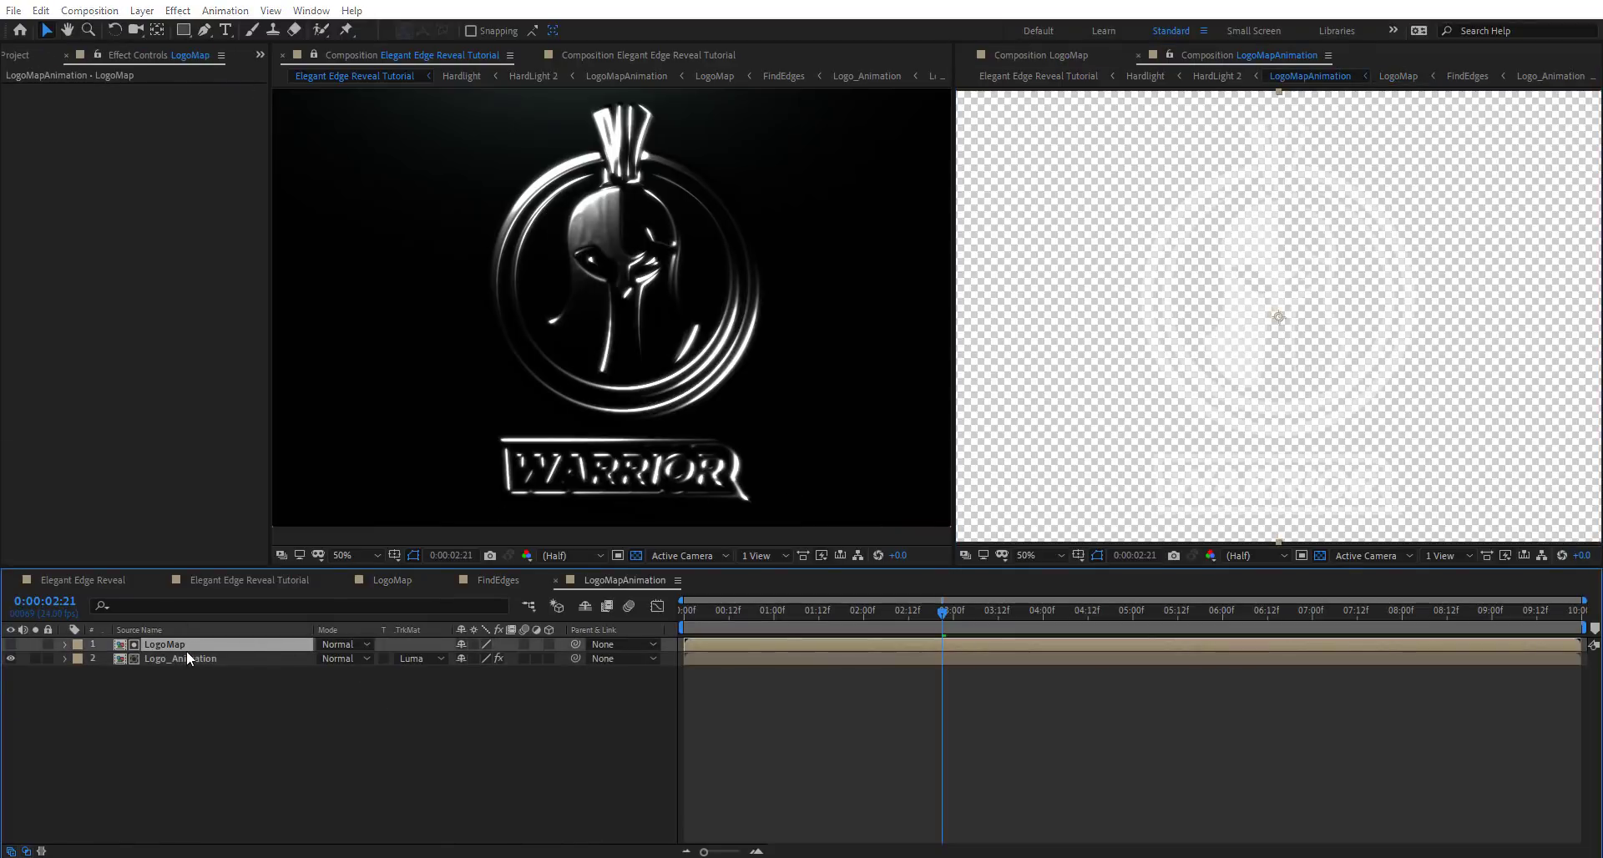
pyautogui.hotkey('ctrl', 'space')
pyautogui.write('fast box')
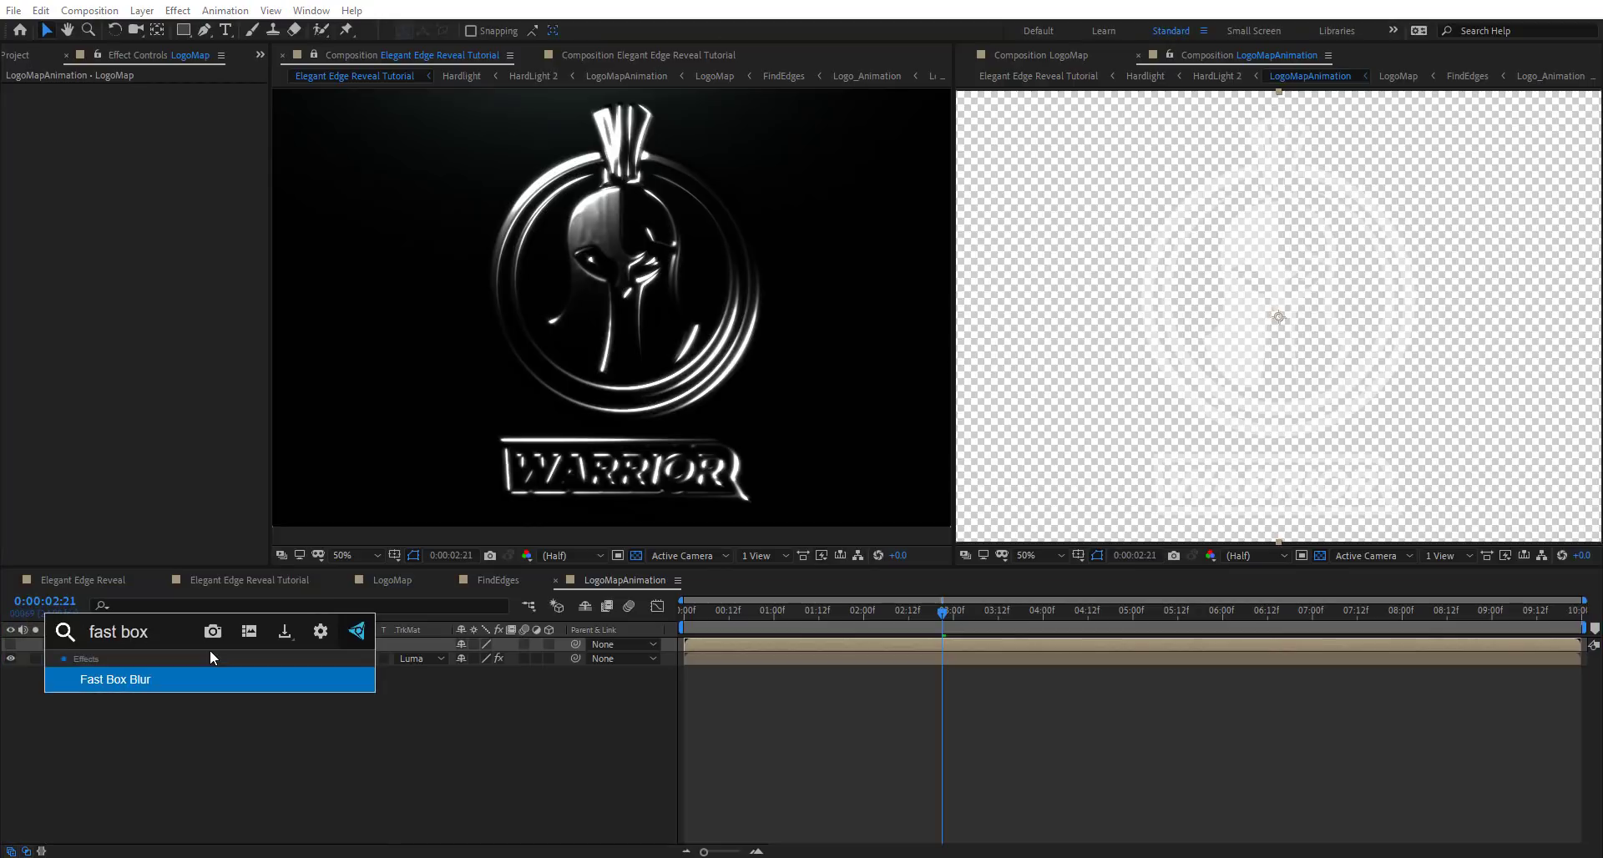
pyautogui.press('Return')
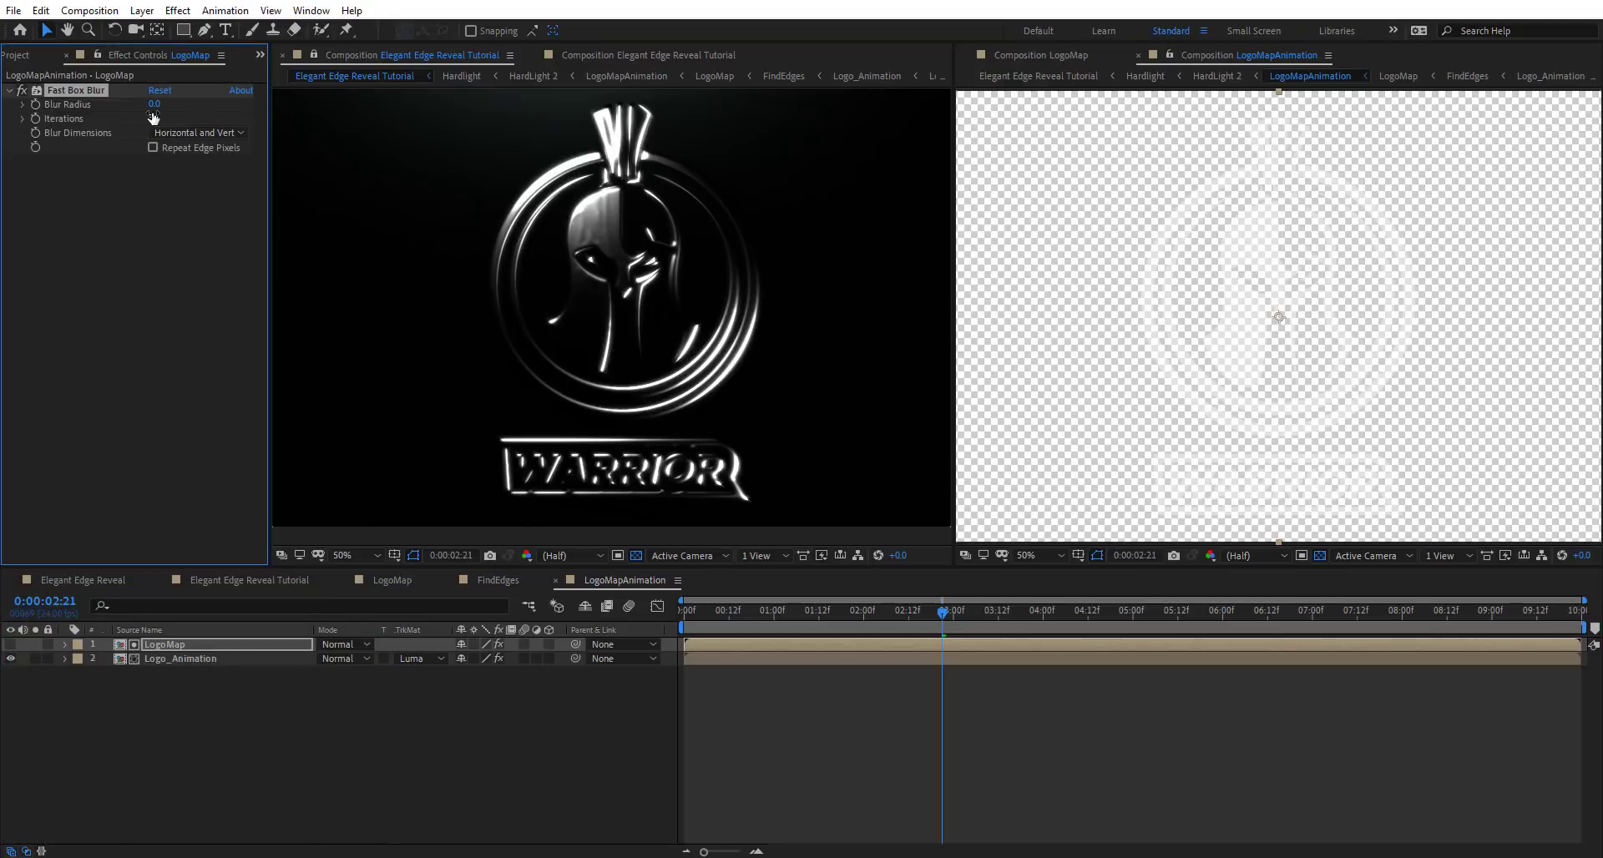
pyautogui.write('5')
pyautogui.press('Return')
pyautogui.click(22, 90)
pyautogui.click(21, 90)
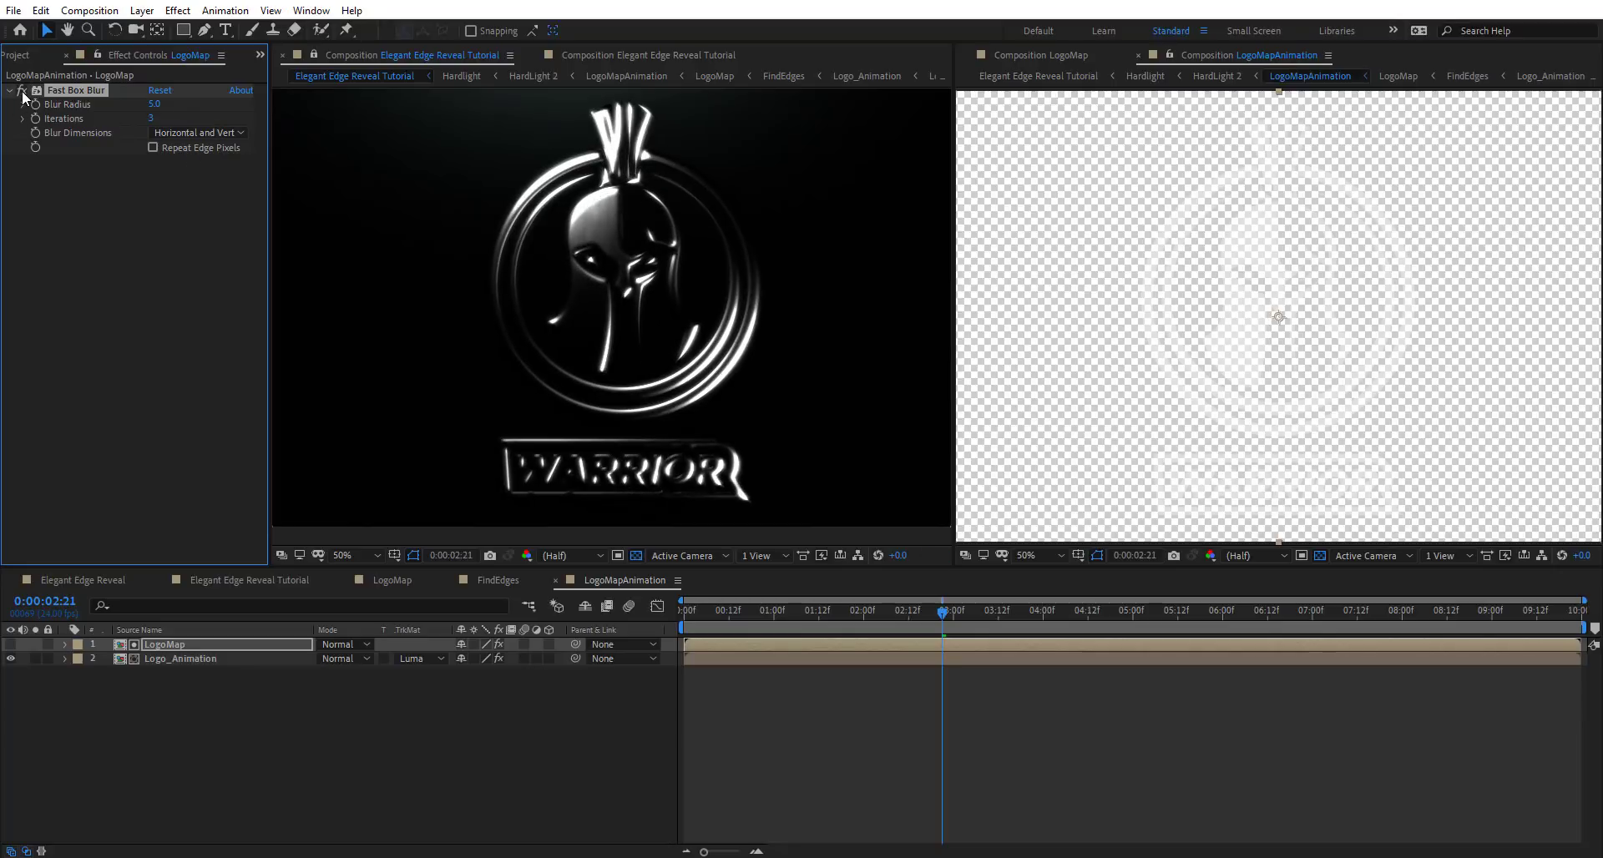
pyautogui.click(22, 90)
# Paste the Fast Box Blur onto the Logo_Animation layer and set its Blur Radius to 4
pyautogui.click(212, 659)
pyautogui.hotkey('ctrl', 'v')
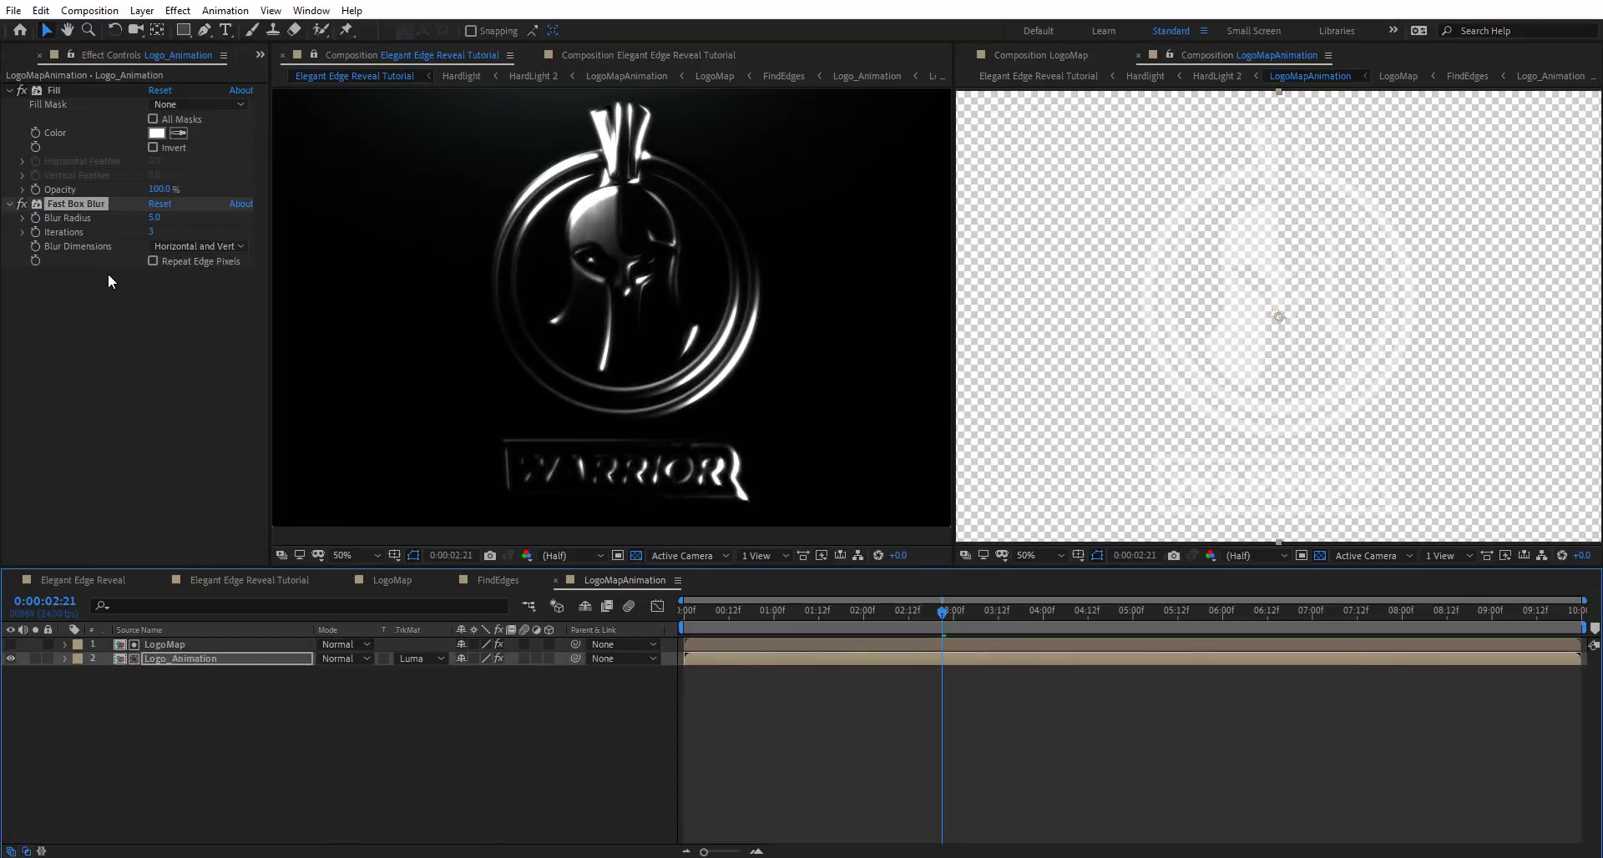
pyautogui.click(21, 205)
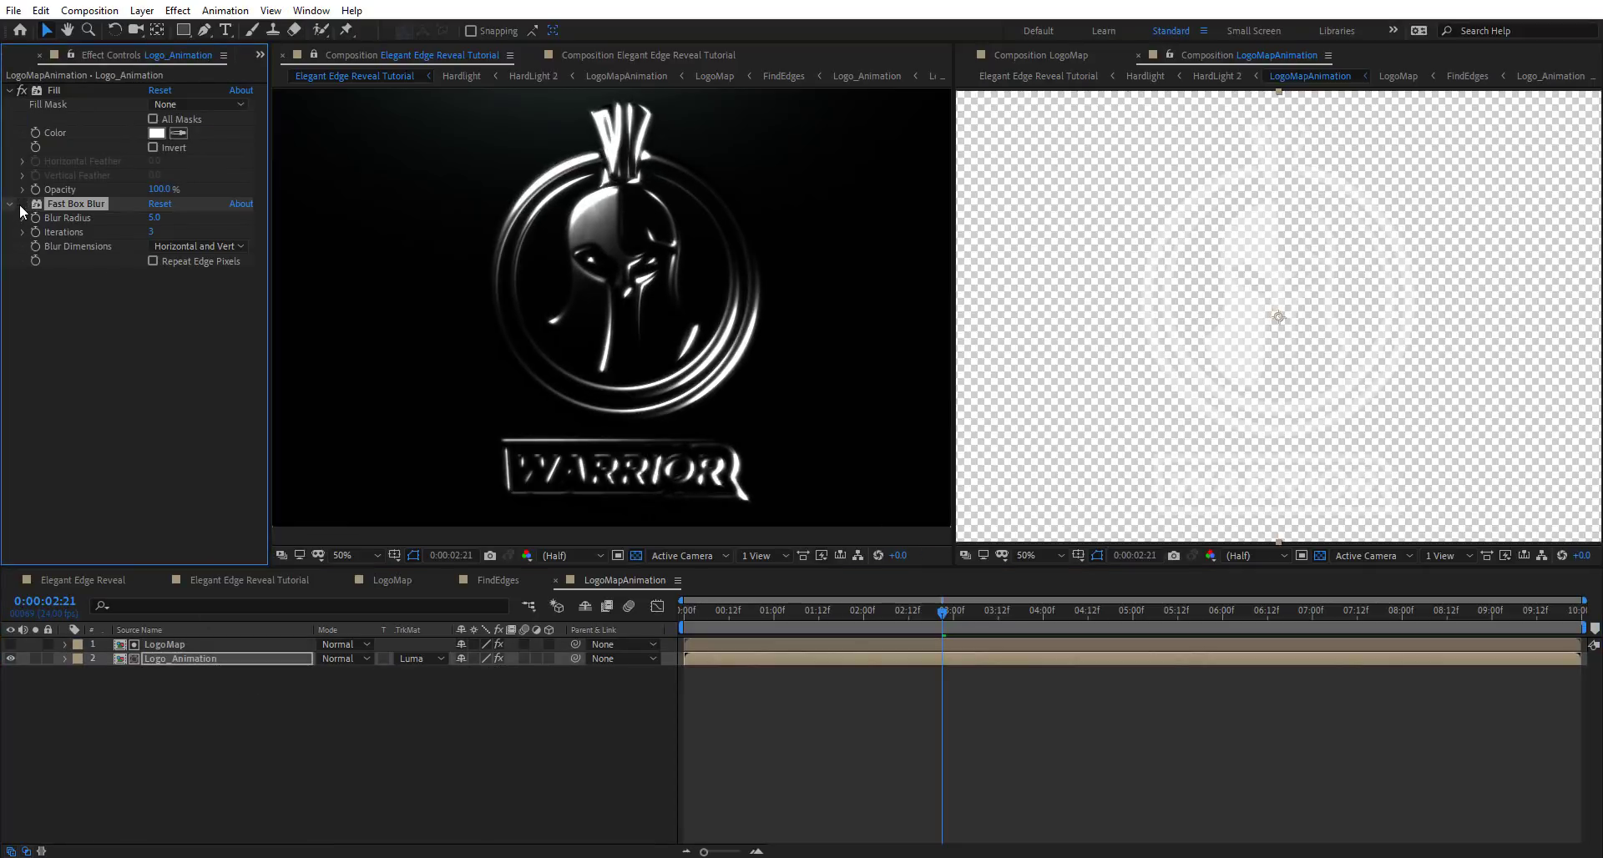
pyautogui.moveTo(155, 217)
pyautogui.mouseDown()
pyautogui.moveTo(184, 217)
pyautogui.moveTo(160, 220)
pyautogui.mouseUp()
pyautogui.click(154, 217)
pyautogui.write('4')
pyautogui.press('Return')
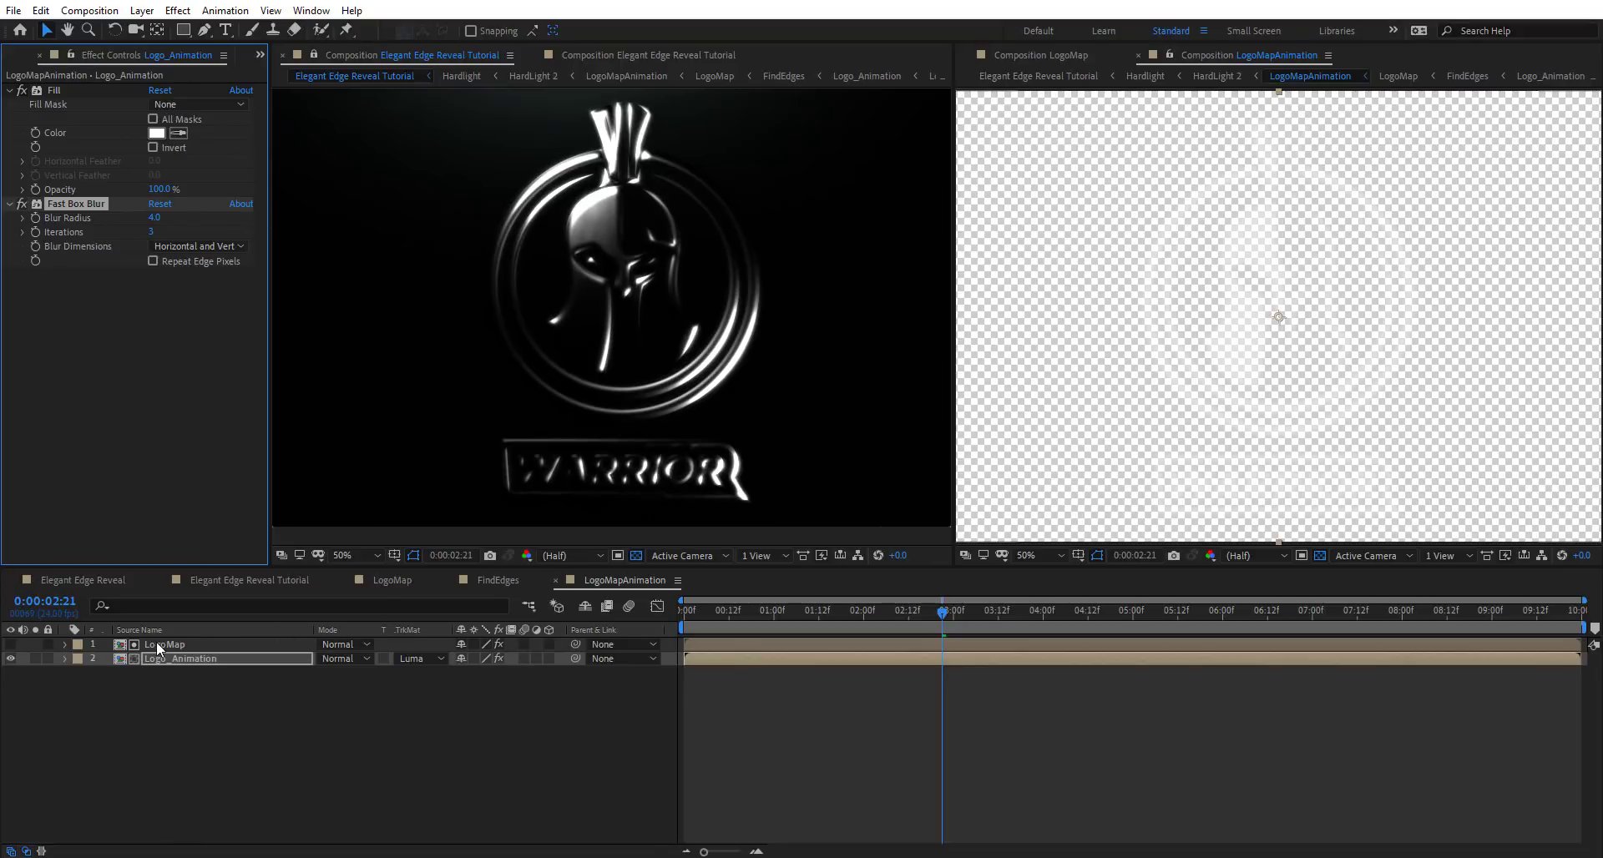
# Open the Logo_Animation composition and select its Logo_Warrior layer
pyautogui.press('Tab')
pyautogui.click(298, 658)
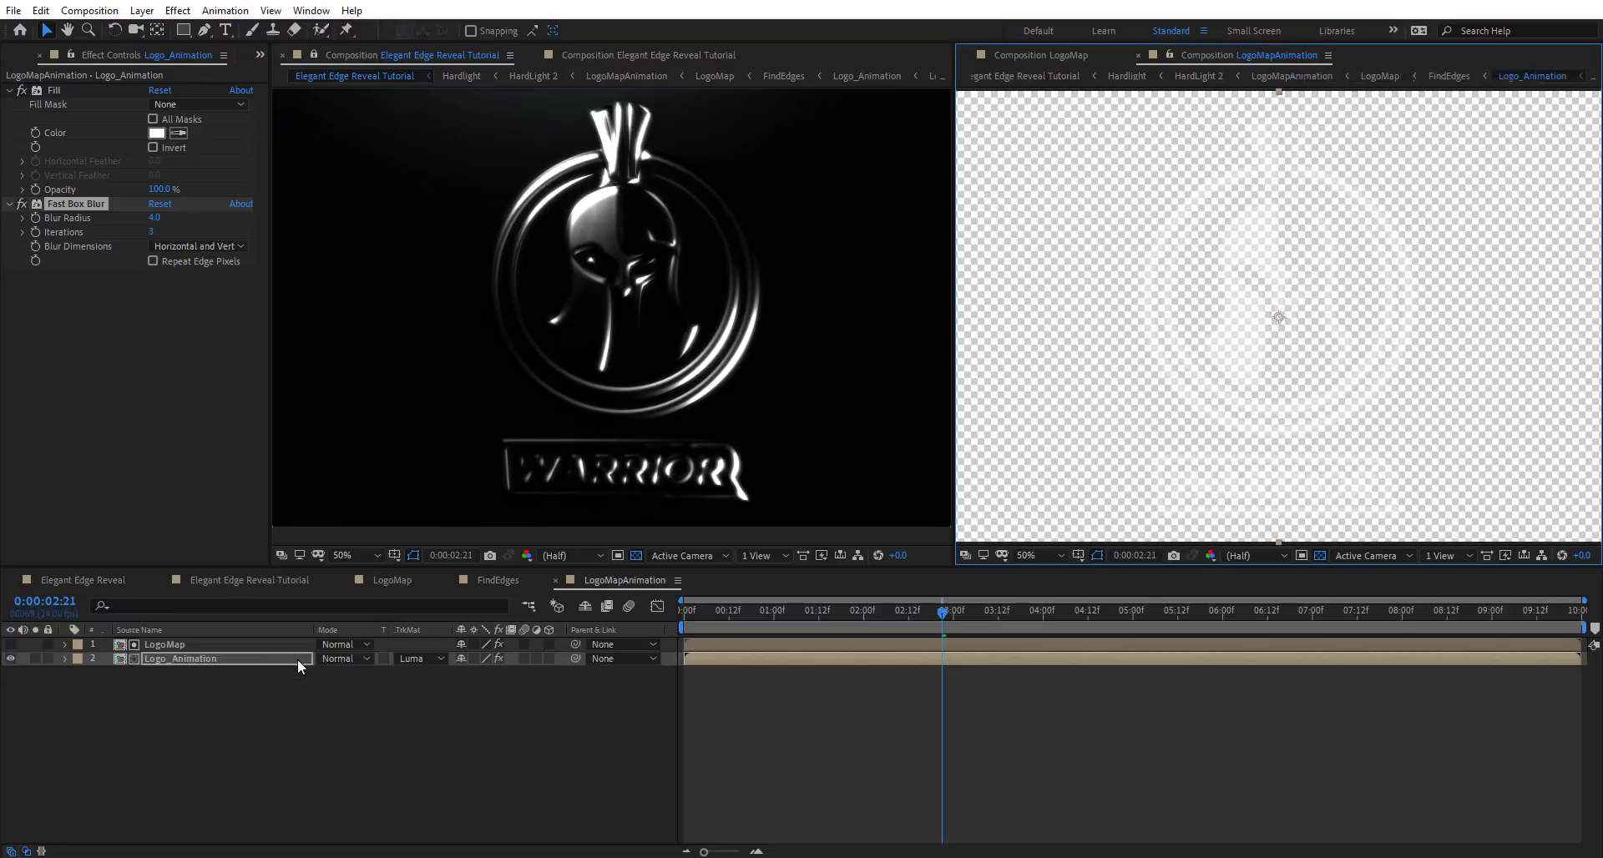
pyautogui.click(182, 646)
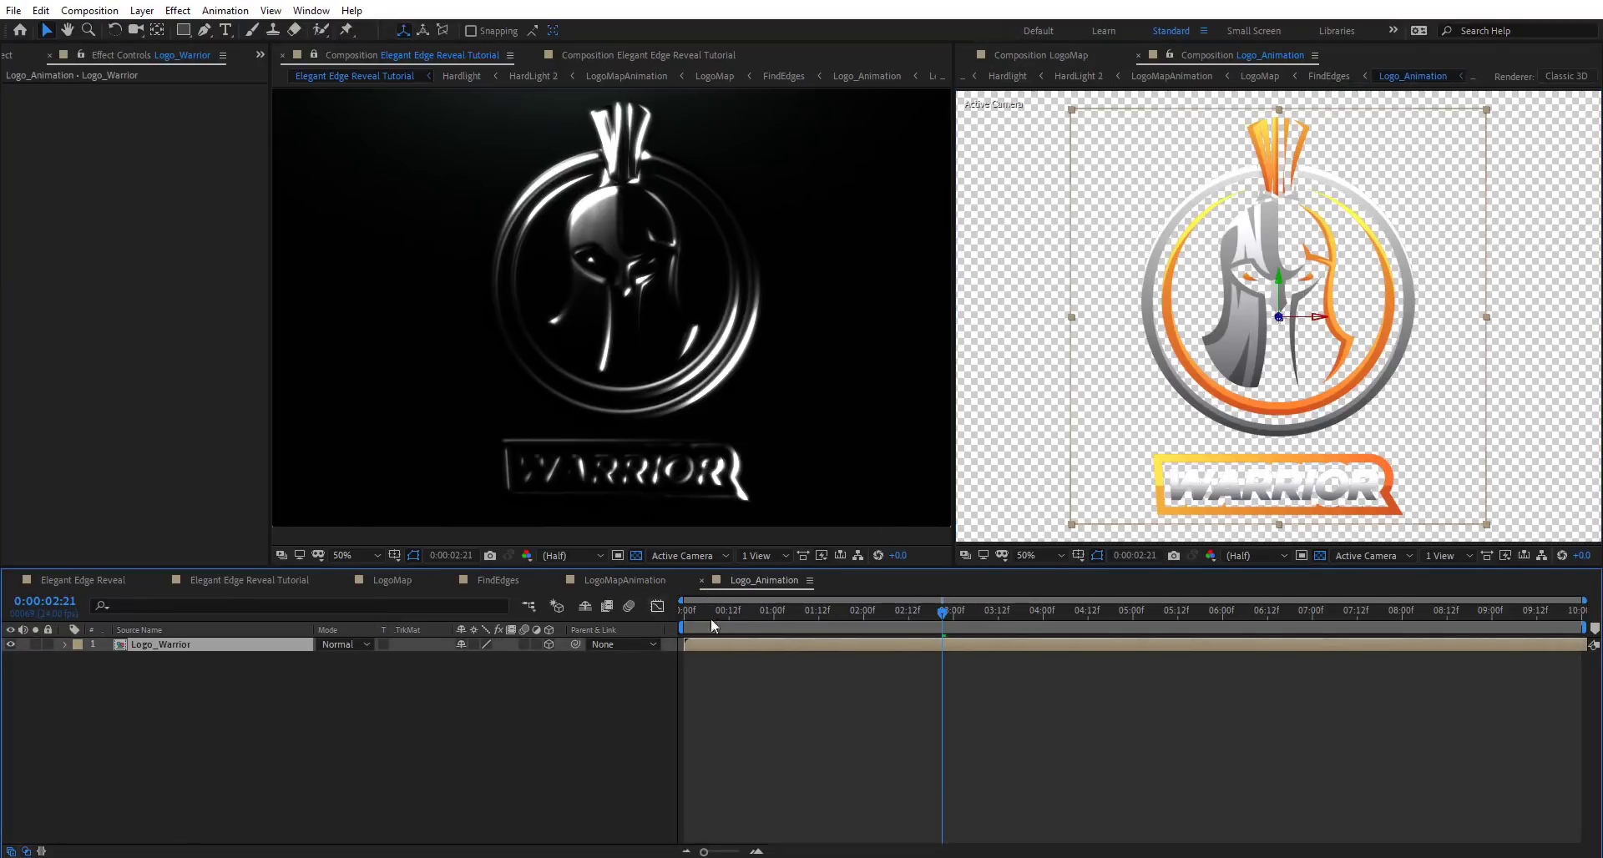
# Replace the Logo_Warrior layer with Logo_Rhino from the logos folder and scrub the reveal to 0:00:04:02
pyautogui.click(7, 54)
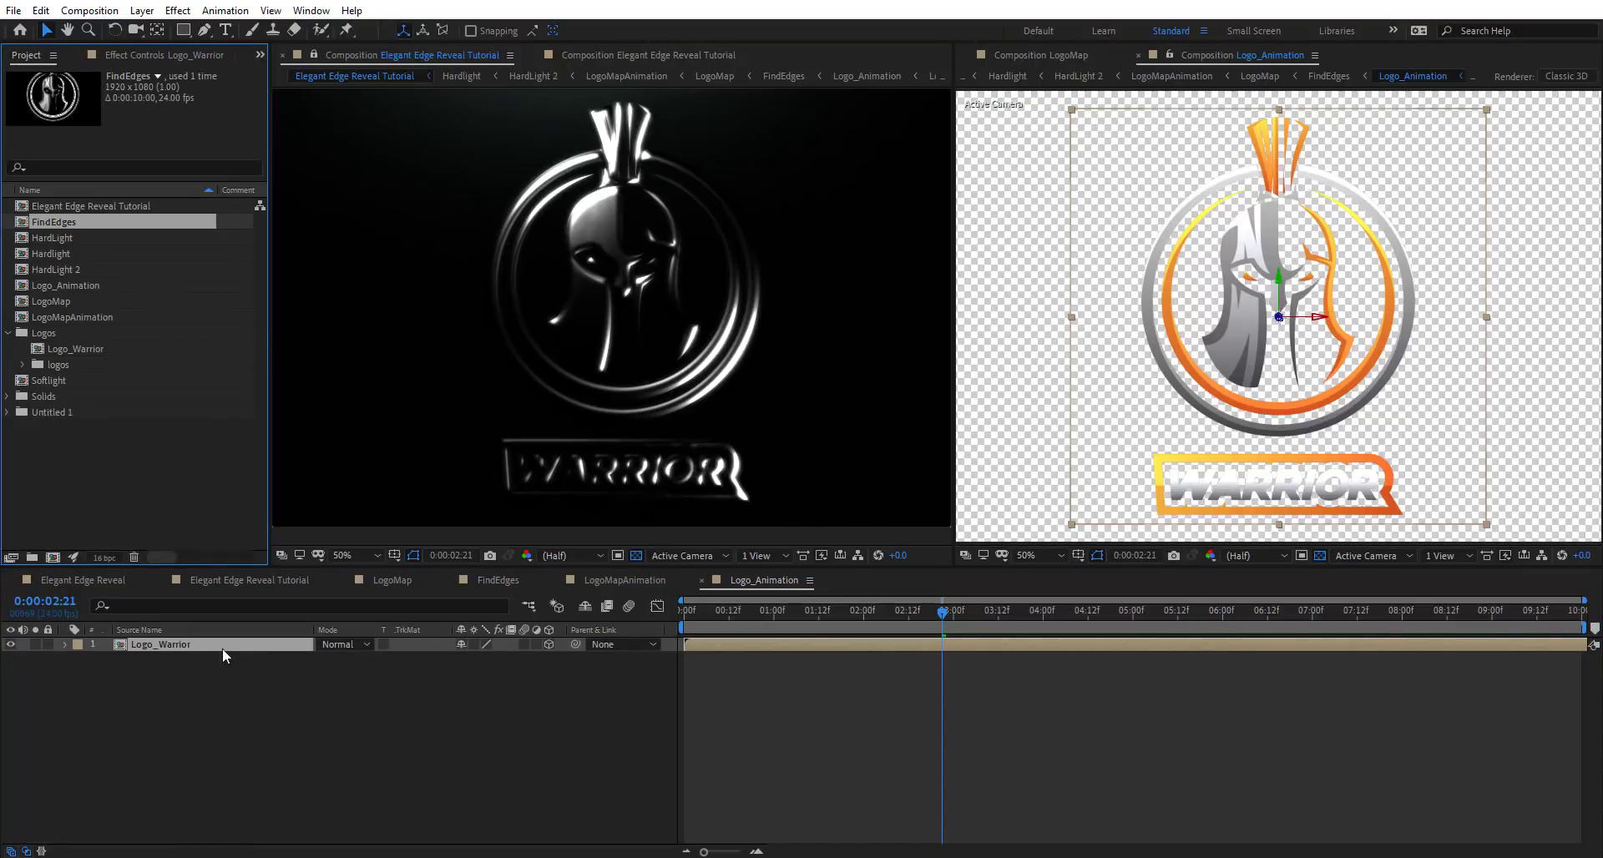
pyautogui.click(25, 364)
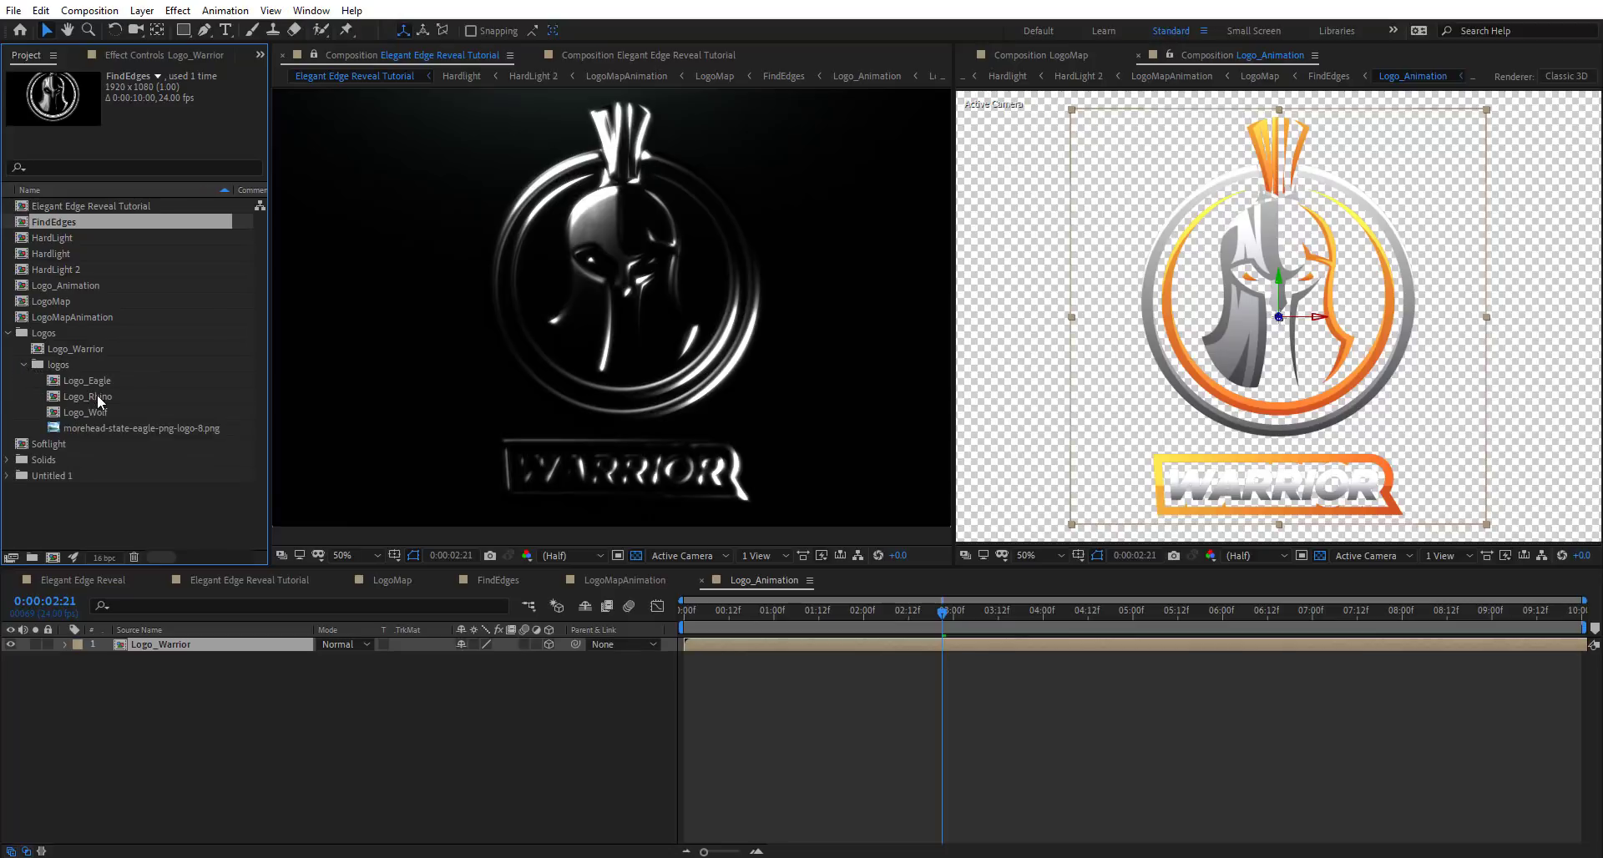
pyautogui.moveTo(97, 394); pyautogui.dragTo(178, 643)
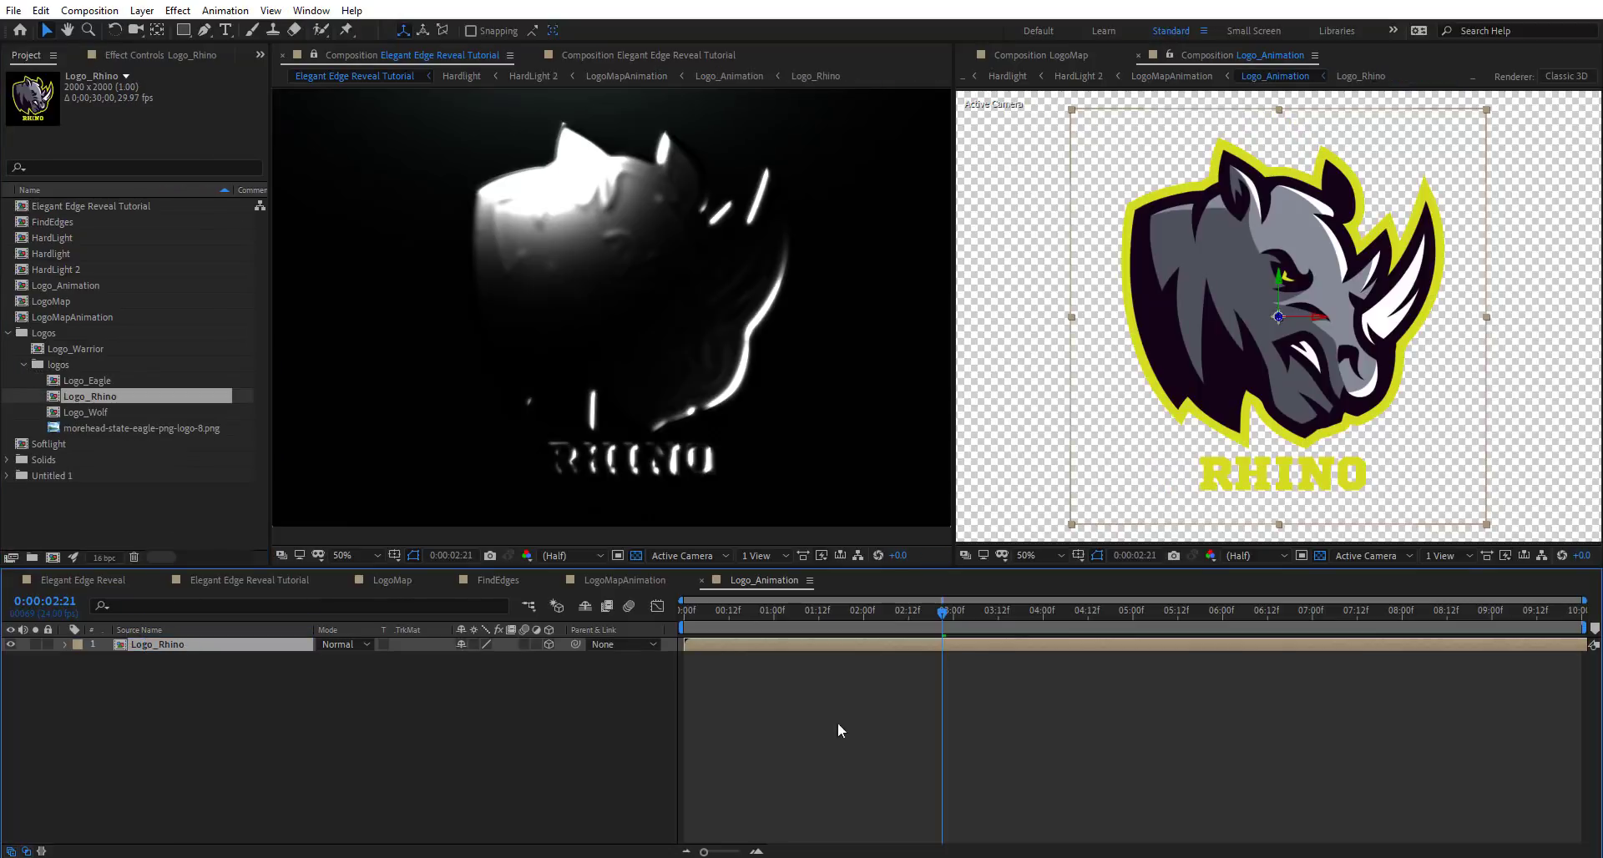
pyautogui.click(798, 759)
pyautogui.moveTo(920, 623); pyautogui.dragTo(1050, 617)
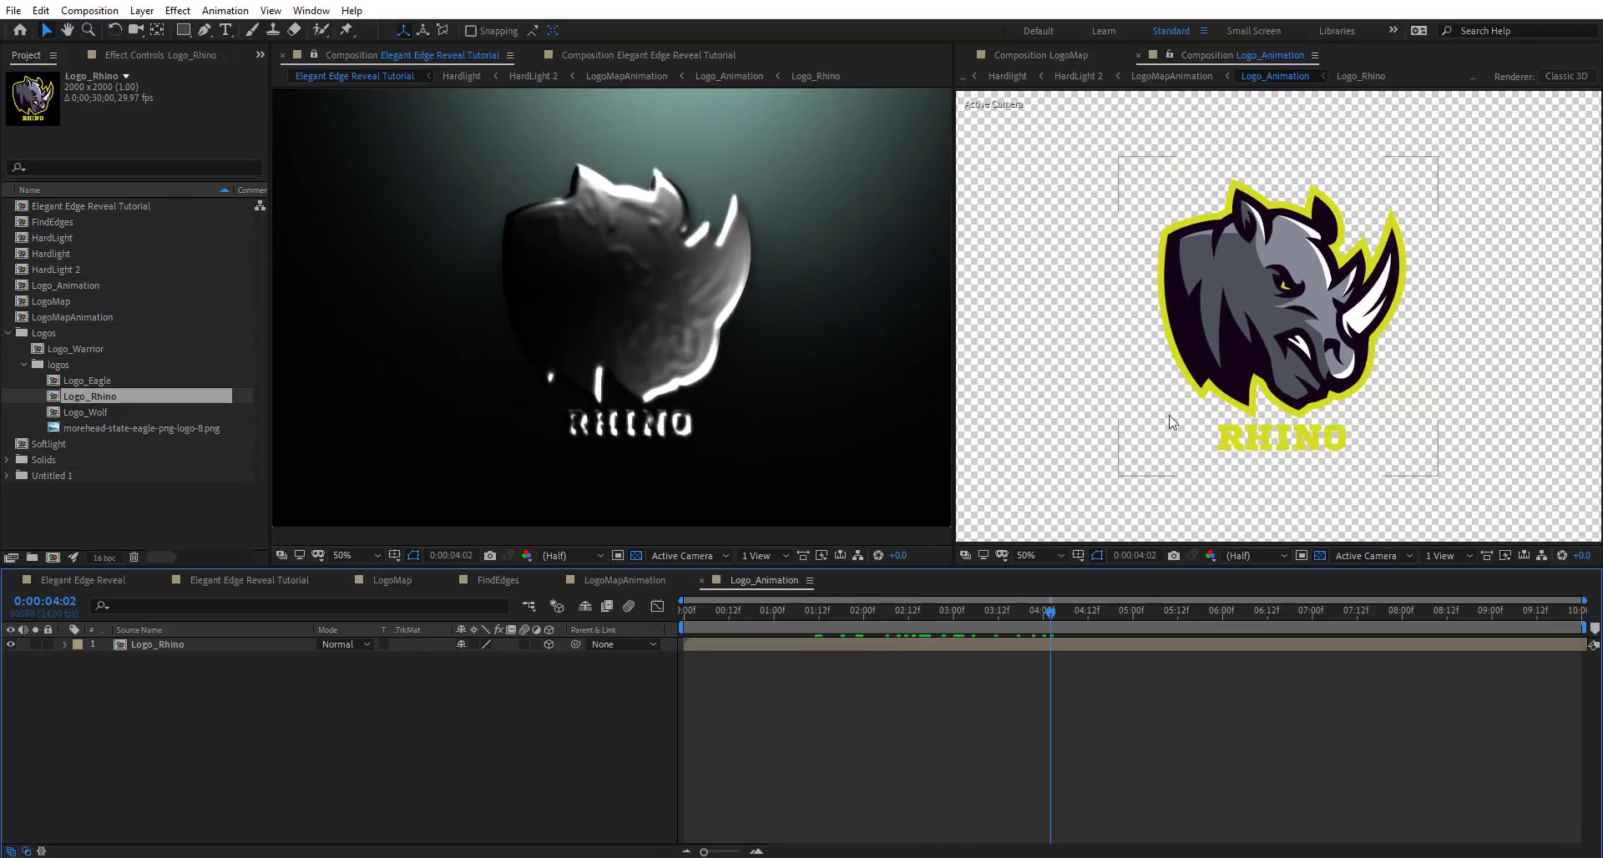
# Replace the Logo_Rhino layer with Logo_Wolf and scrub through the reveal to 0:00:06:06
pyautogui.click(102, 412)
pyautogui.click(219, 639)
pyautogui.moveTo(124, 405); pyautogui.dragTo(209, 644)
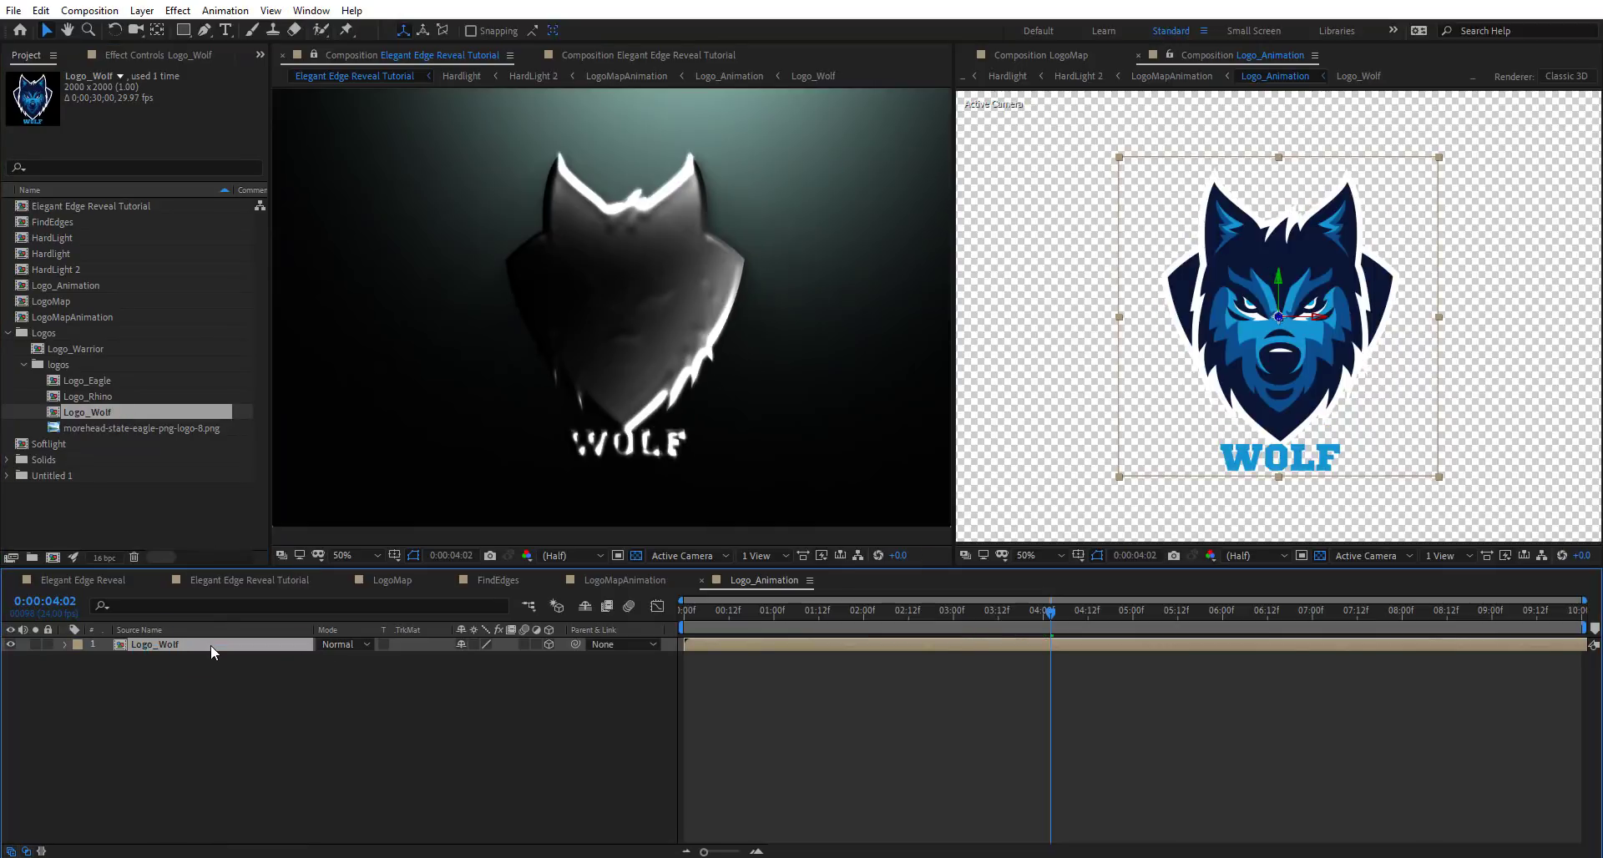
pyautogui.moveTo(1050, 611); pyautogui.dragTo(1287, 615)
pyautogui.click(931, 609)
pyautogui.moveTo(932, 609); pyautogui.dragTo(1245, 619)
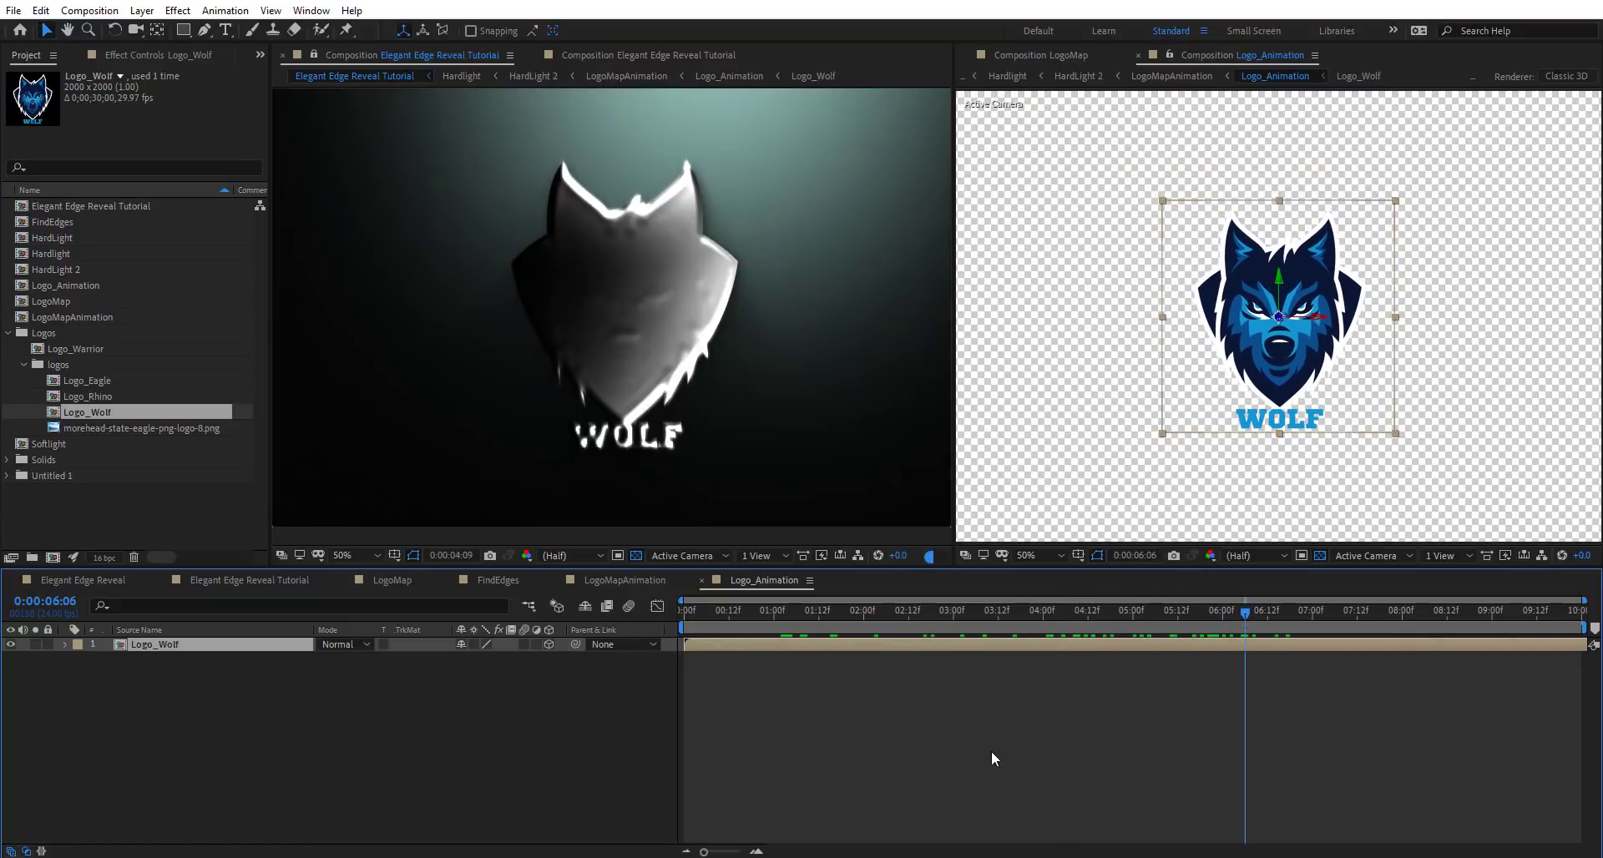